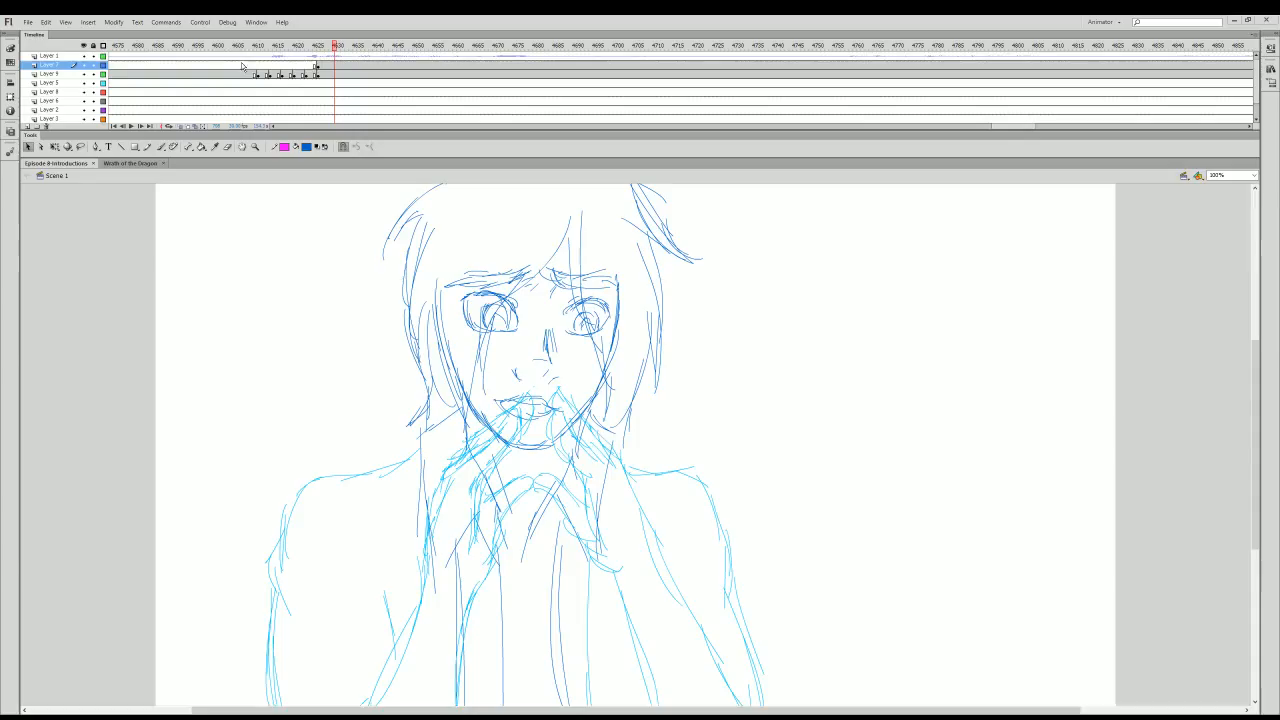
- Scrub the sketched character animation between about frames 4590 and 4640 to review the current poses
mouse_move(321, 49)
mouse_down()
mouse_move(166, 79)
mouse_move(379, 102)
mouse_up()
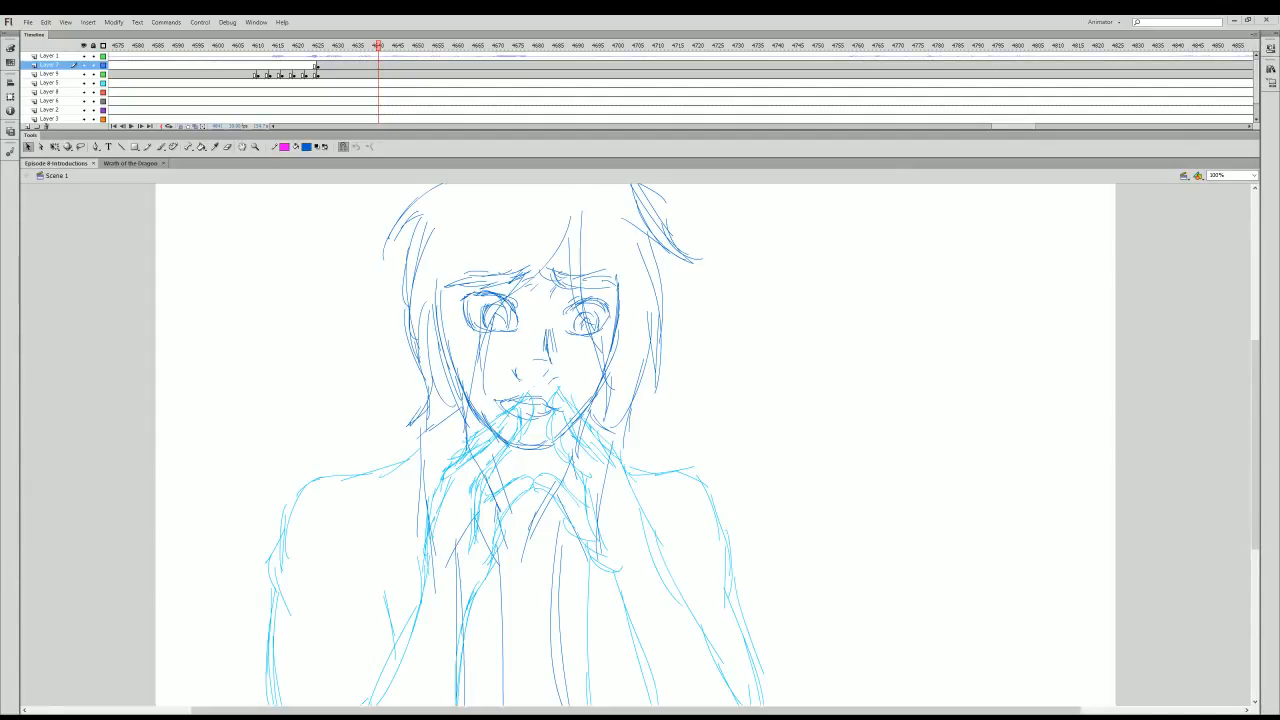
mouse_move(313, 47)
mouse_down()
mouse_move(250, 479)
mouse_move(567, 599)
mouse_move(504, 608)
mouse_up()
click(1206, 110)
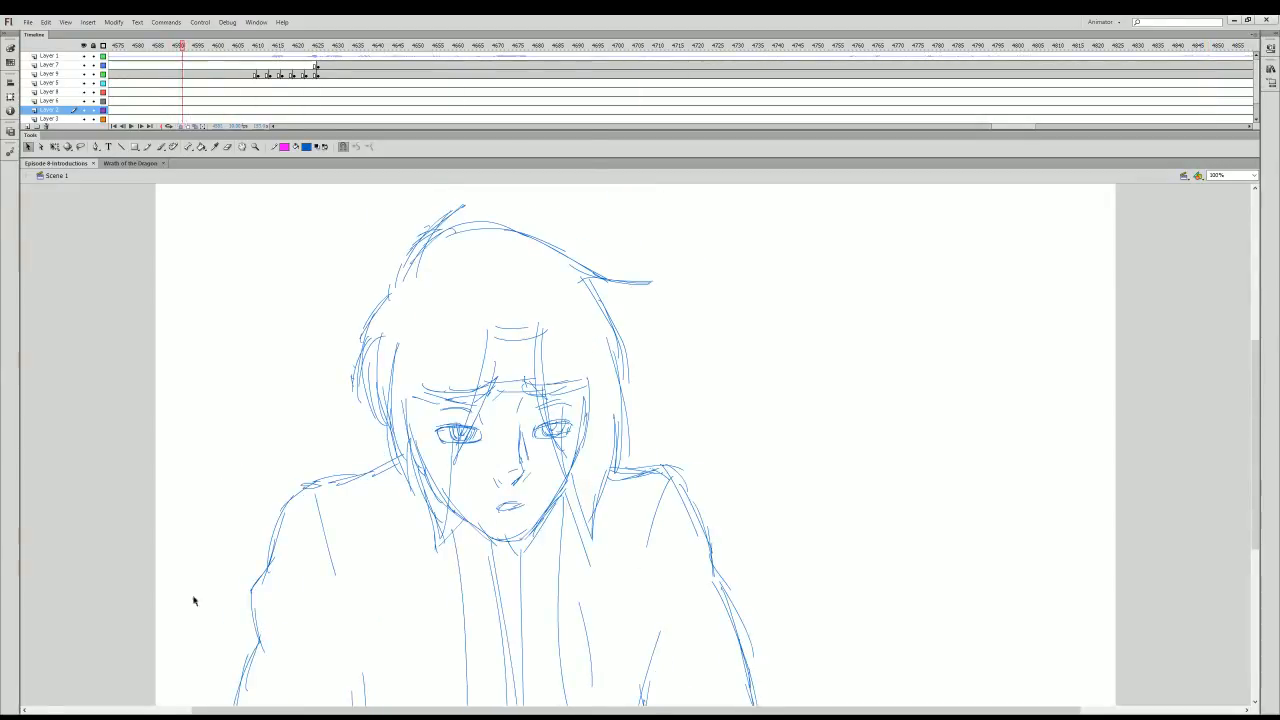
- Switch to the Wrath of the Dragon document and play its animation from frame 1
click(130, 162)
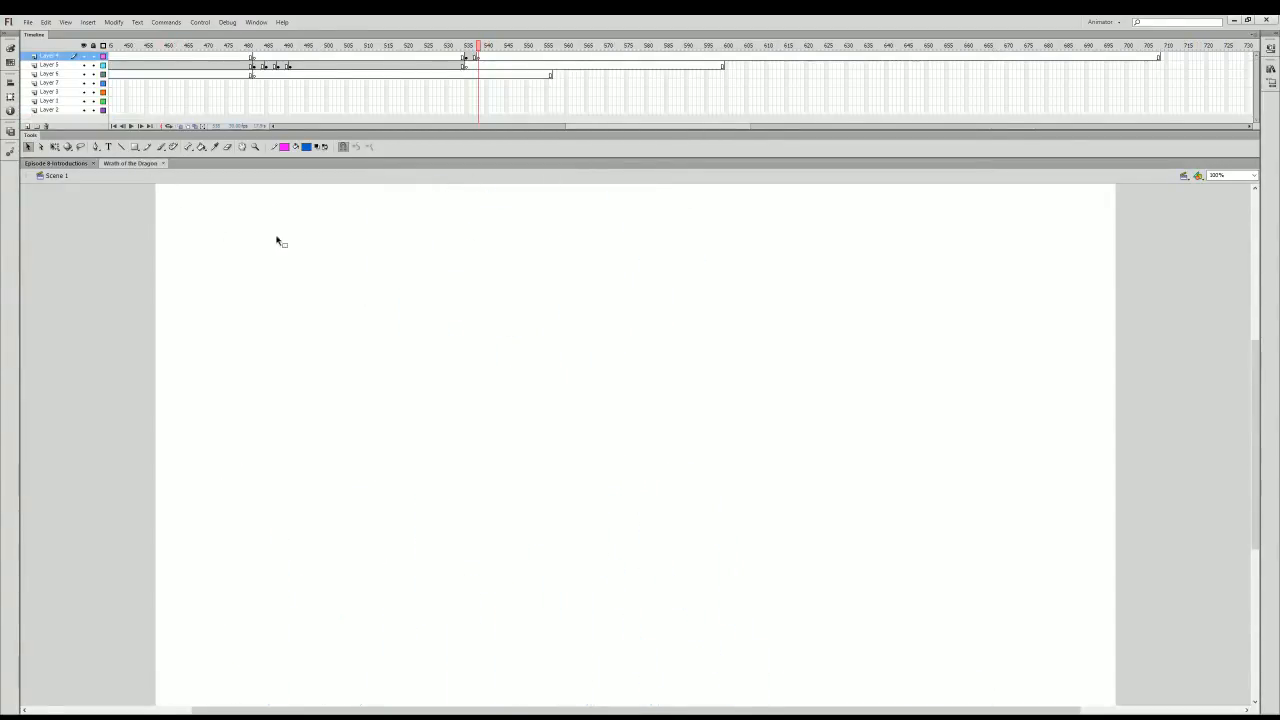
drag(604, 130, 90, 247)
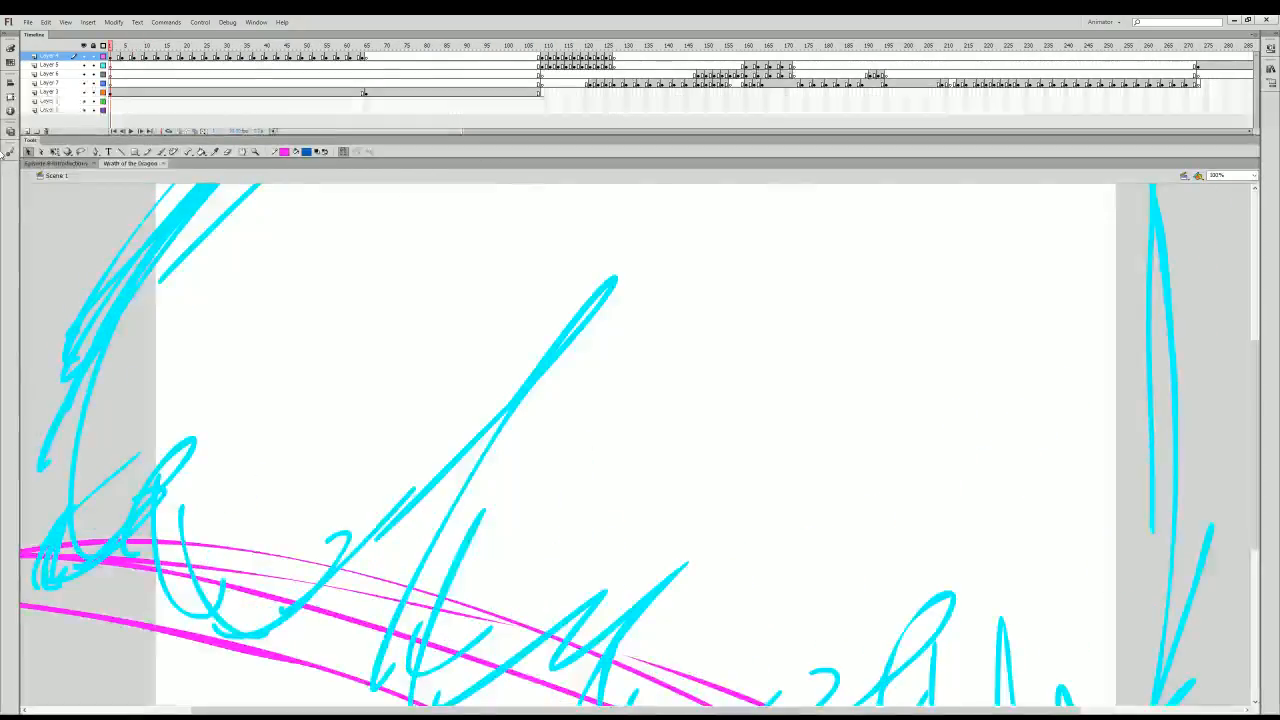
key(Return)
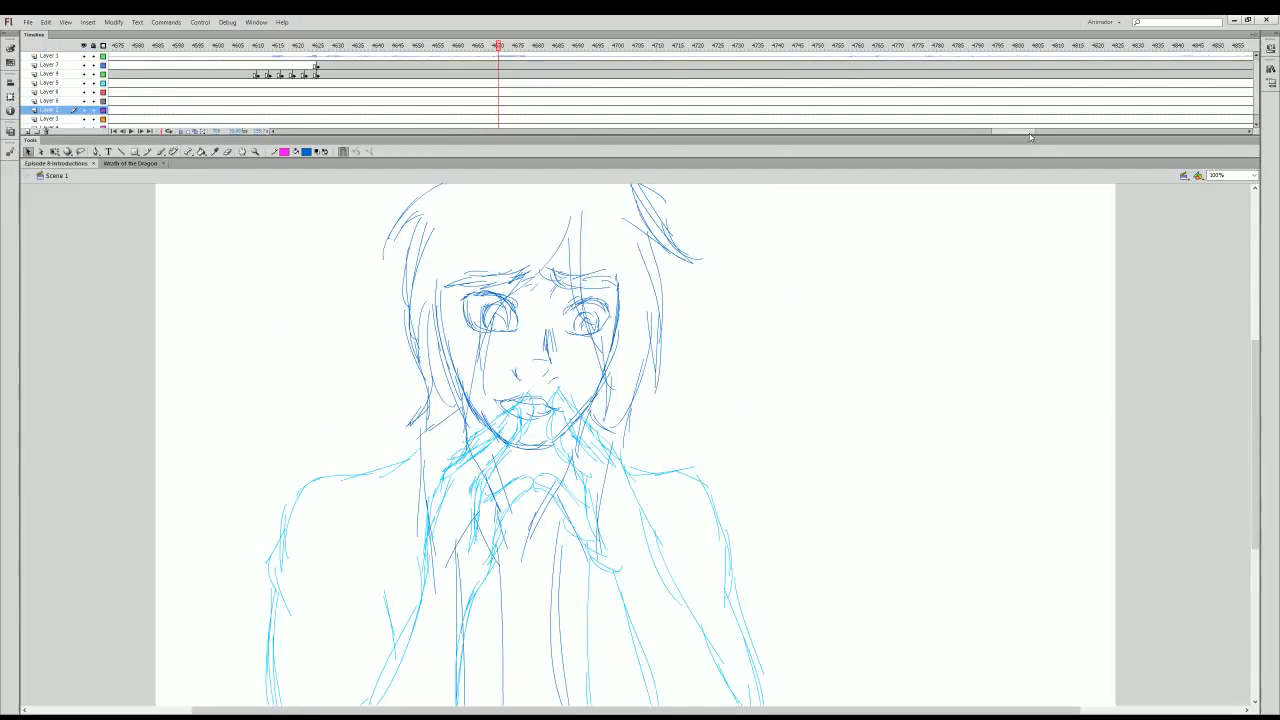
- Review the Episode 8 introductions animation by scrubbing its earlier sections and the final poses around frame 4625
drag(1025, 136, 700, 133)
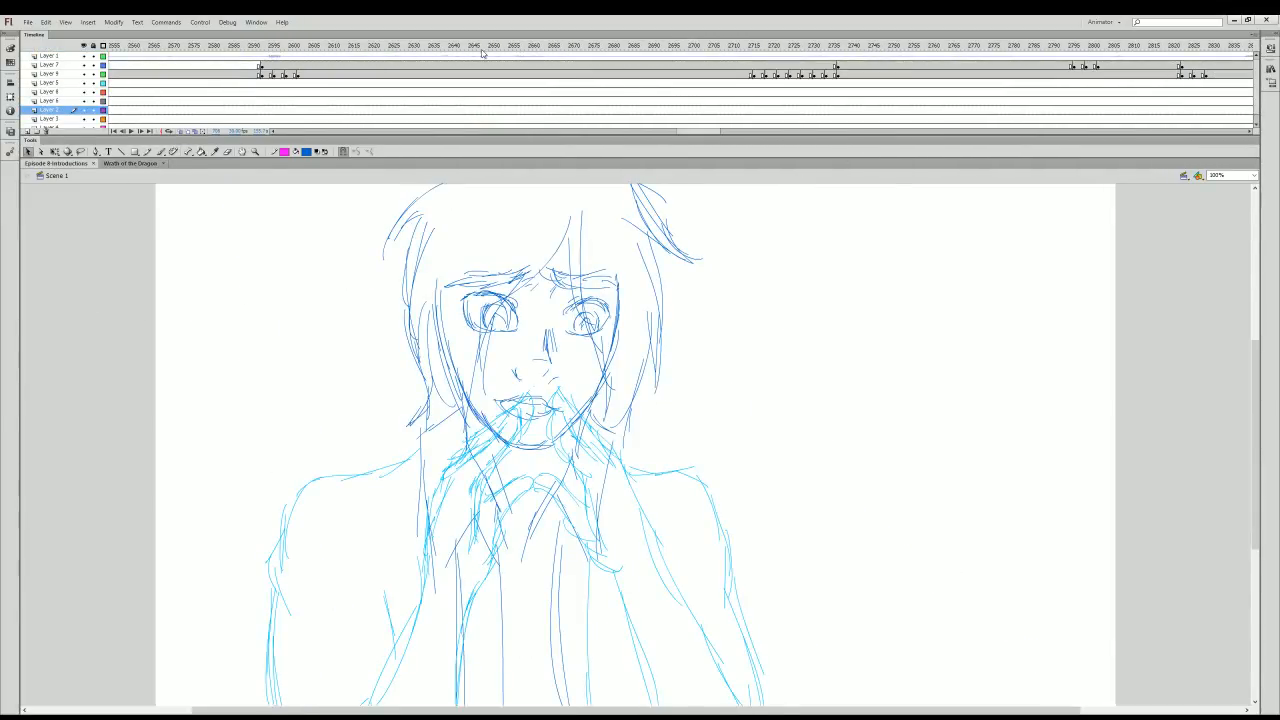
mouse_move(481, 48)
mouse_down()
mouse_move(136, 371)
mouse_move(147, 500)
mouse_up()
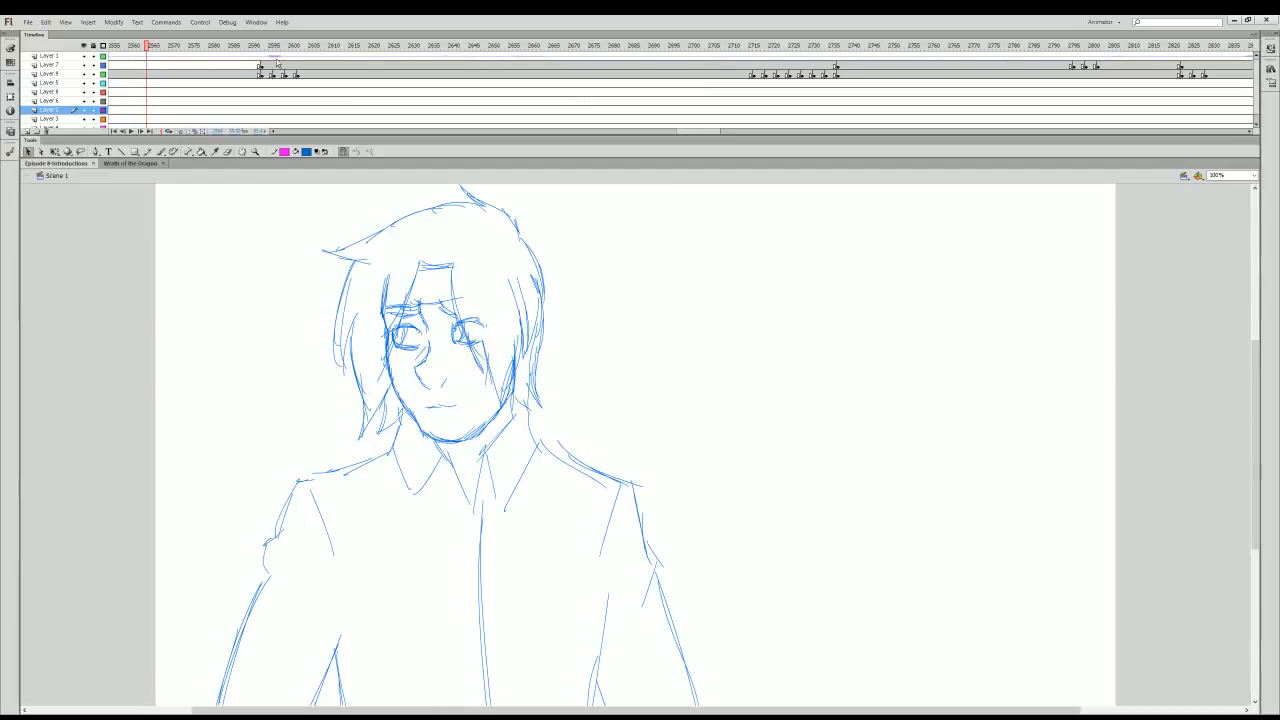
mouse_move(277, 63)
mouse_down()
mouse_move(214, 100)
mouse_move(86, 543)
mouse_move(113, 548)
mouse_move(871, 286)
mouse_move(1228, 300)
mouse_move(120, 637)
mouse_up()
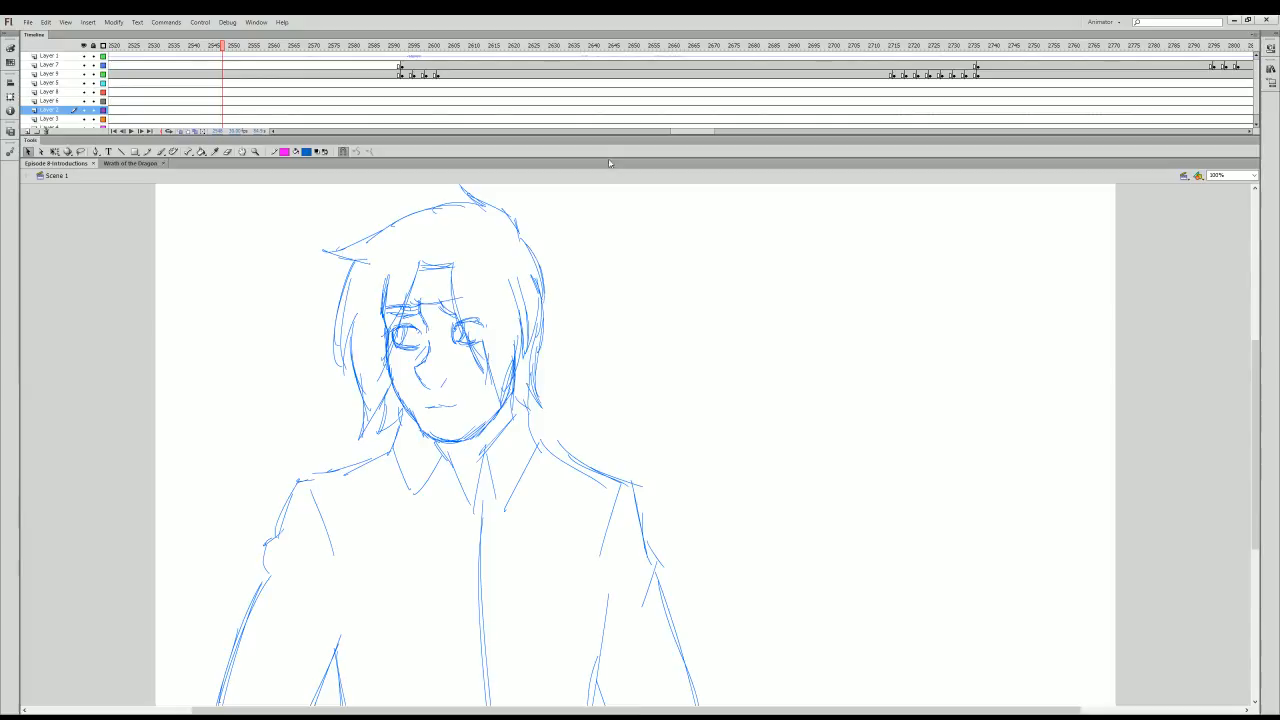
drag(693, 133, 830, 133)
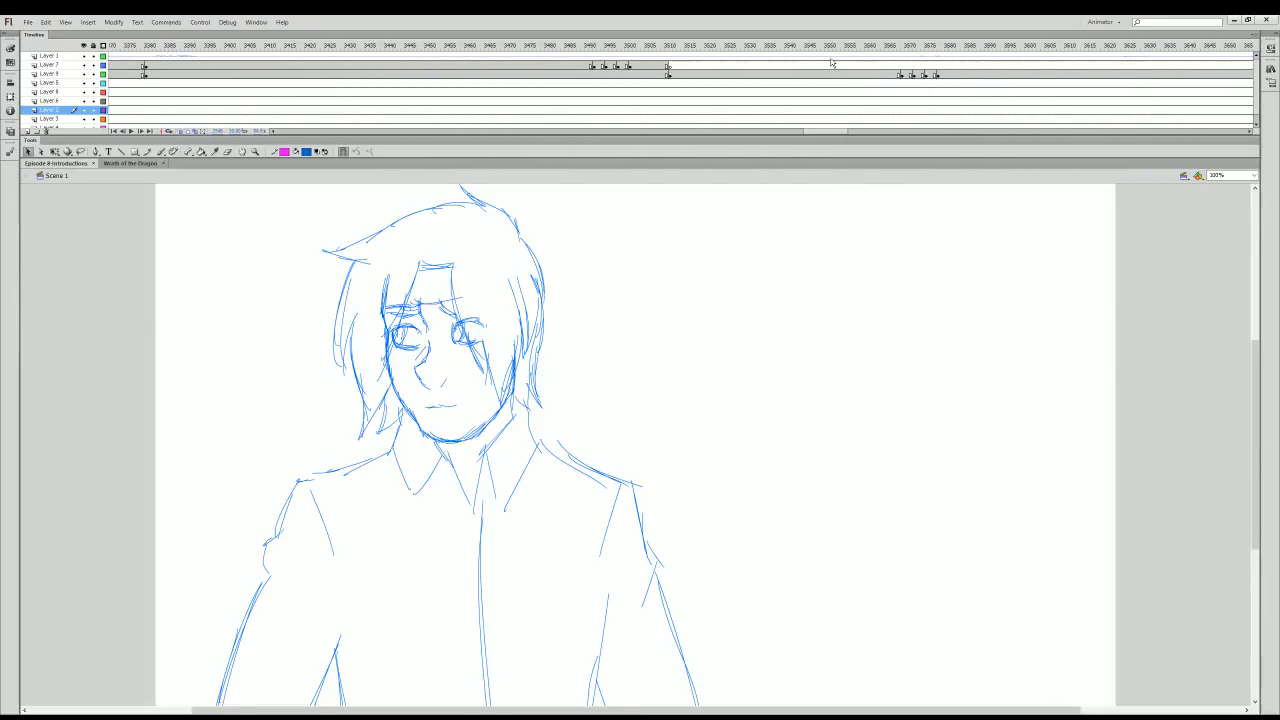
mouse_move(812, 134)
mouse_down()
mouse_move(975, 143)
mouse_move(1130, 114)
mouse_move(1102, 143)
mouse_move(922, 174)
mouse_move(814, 216)
mouse_move(966, 177)
mouse_move(1012, 179)
mouse_move(916, 144)
mouse_up()
click(509, 48)
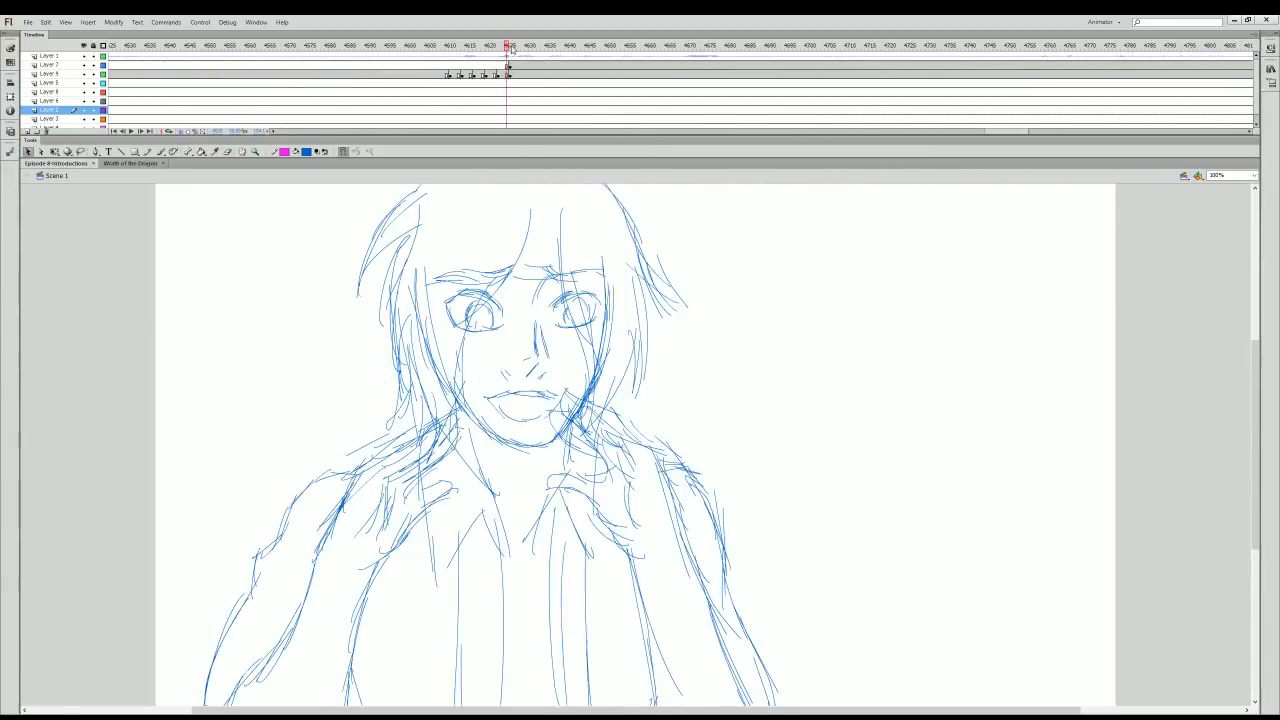
drag(530, 48, 358, 48)
key(Return)
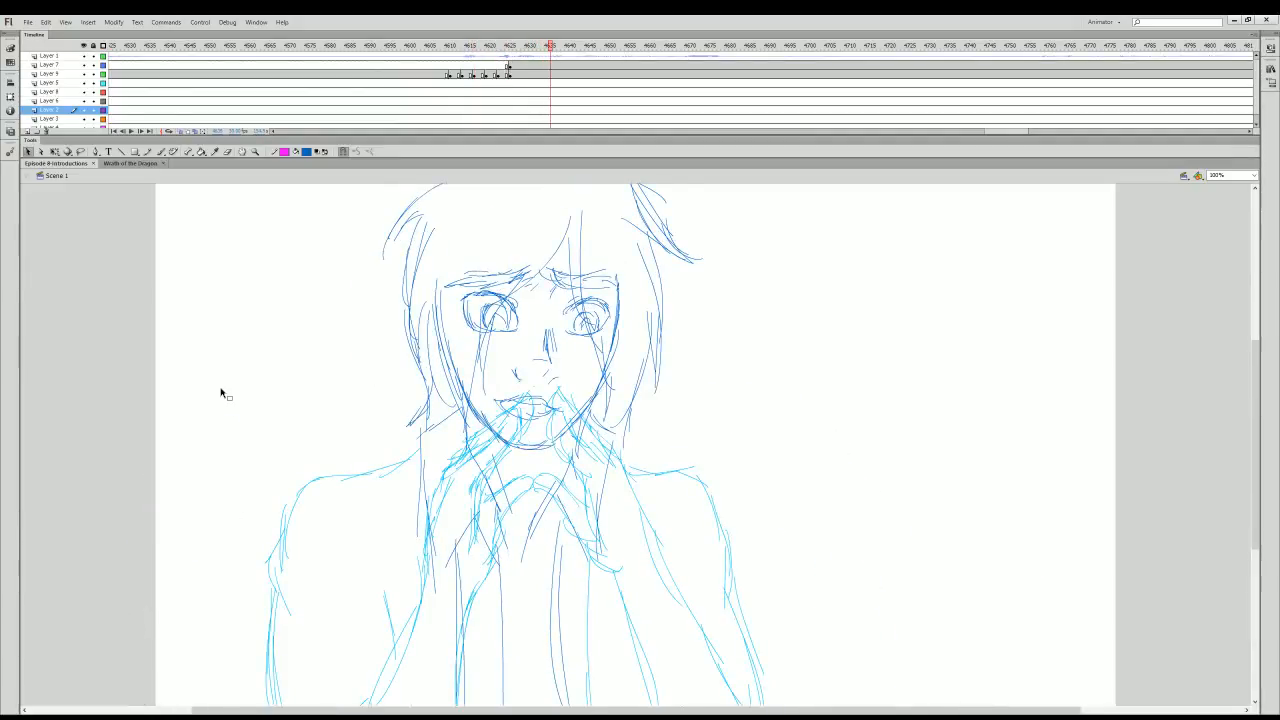
- Insert blank keyframes just after frame 4625 on Layer 7 and on the layer directly below it
click(522, 65)
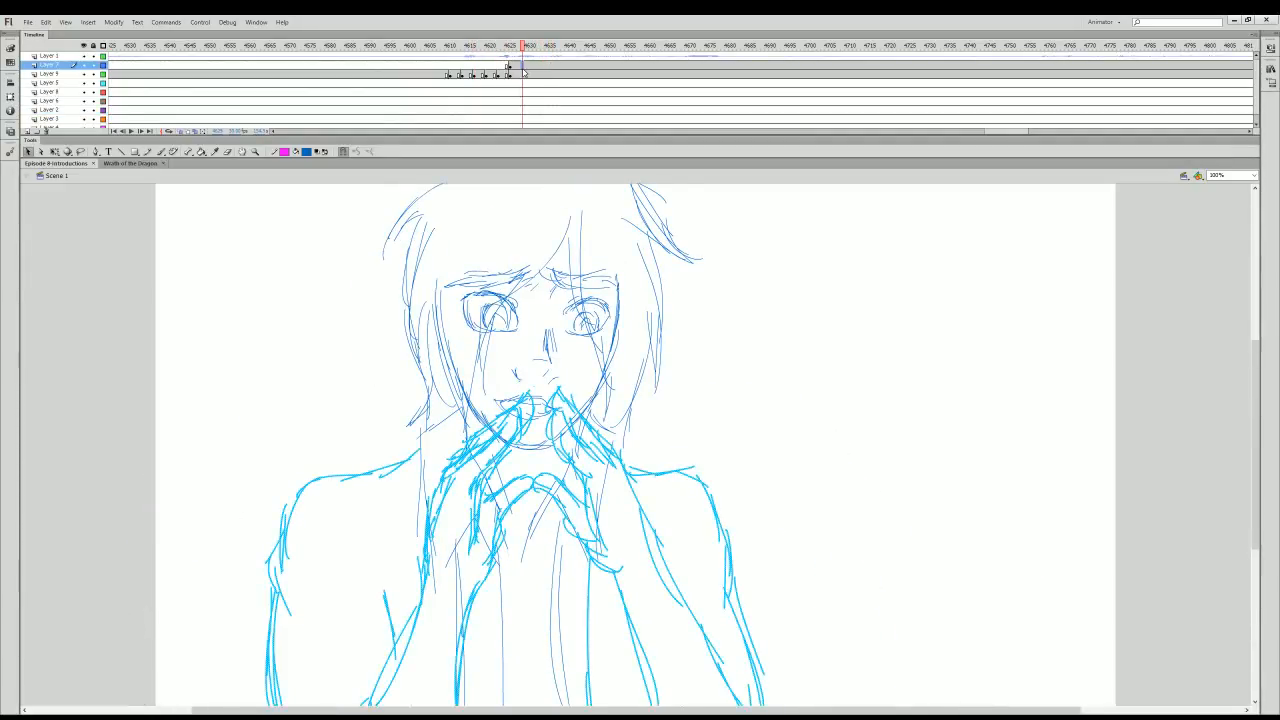
key(F7)
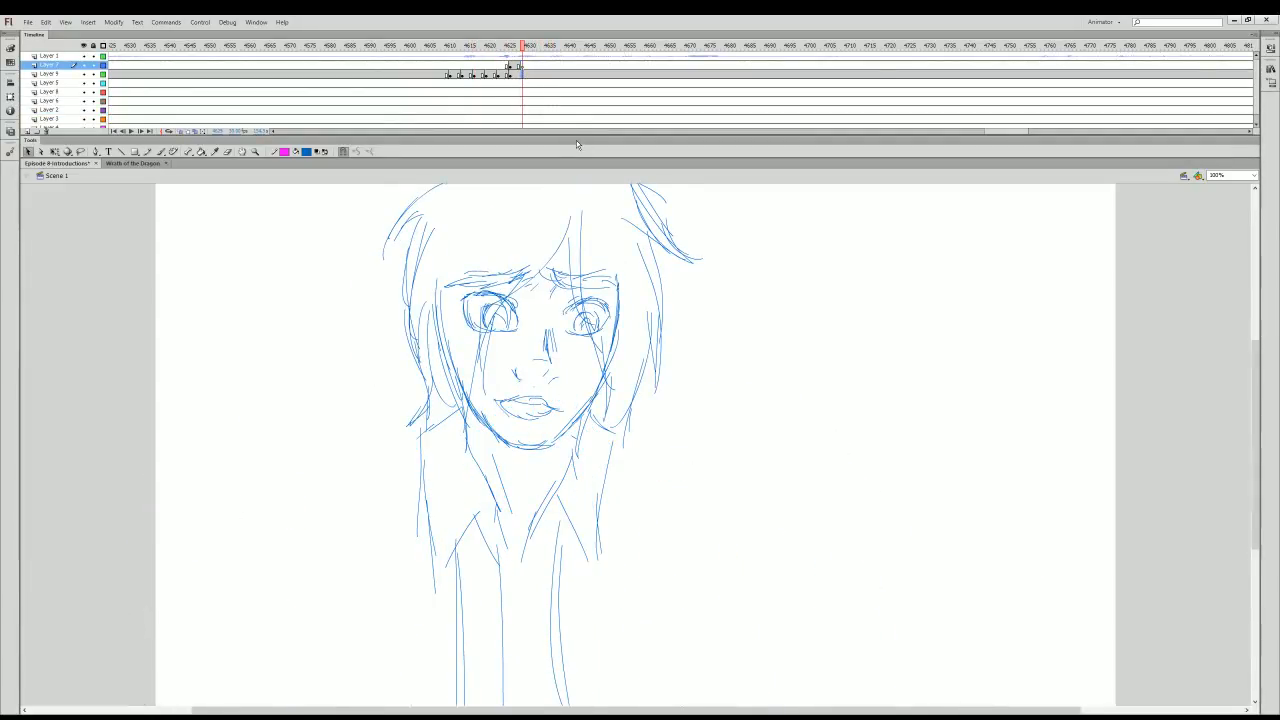
click(527, 75)
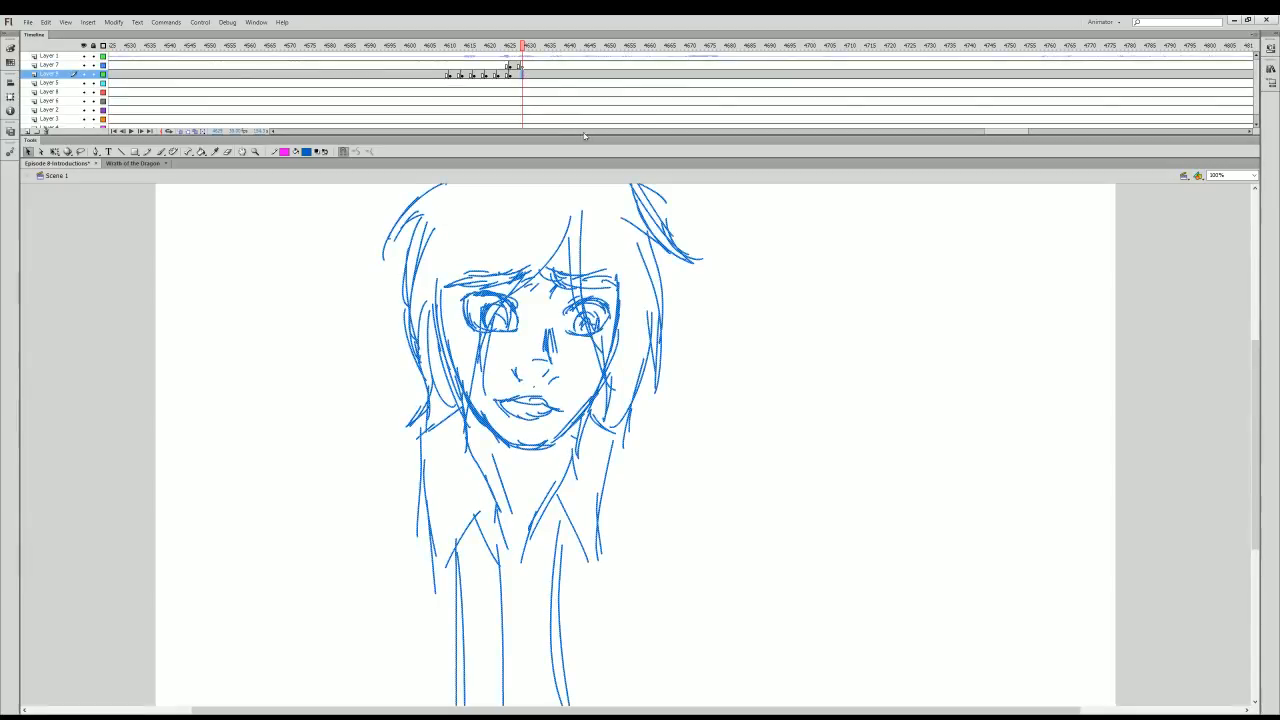
key(Delete)
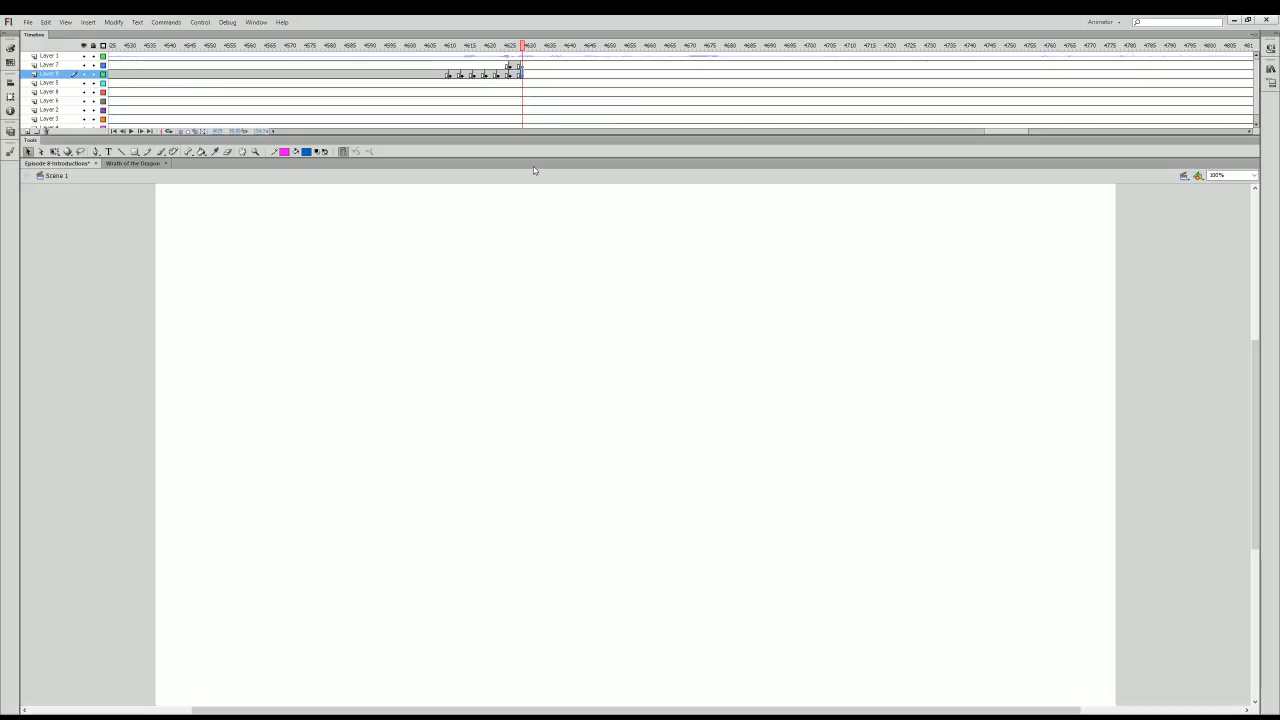
- Sample the darker blue of the previous keyframe's head sketch as the stroke colour
click(519, 76)
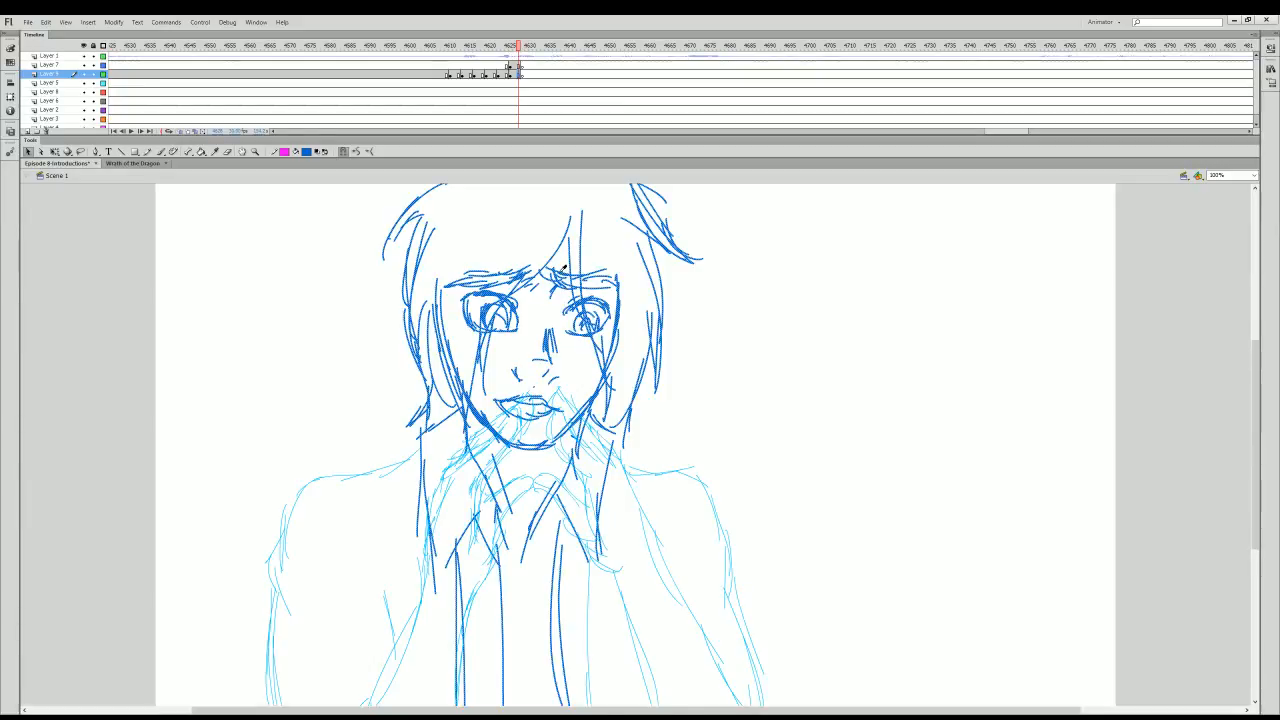
click(523, 77)
click(518, 76)
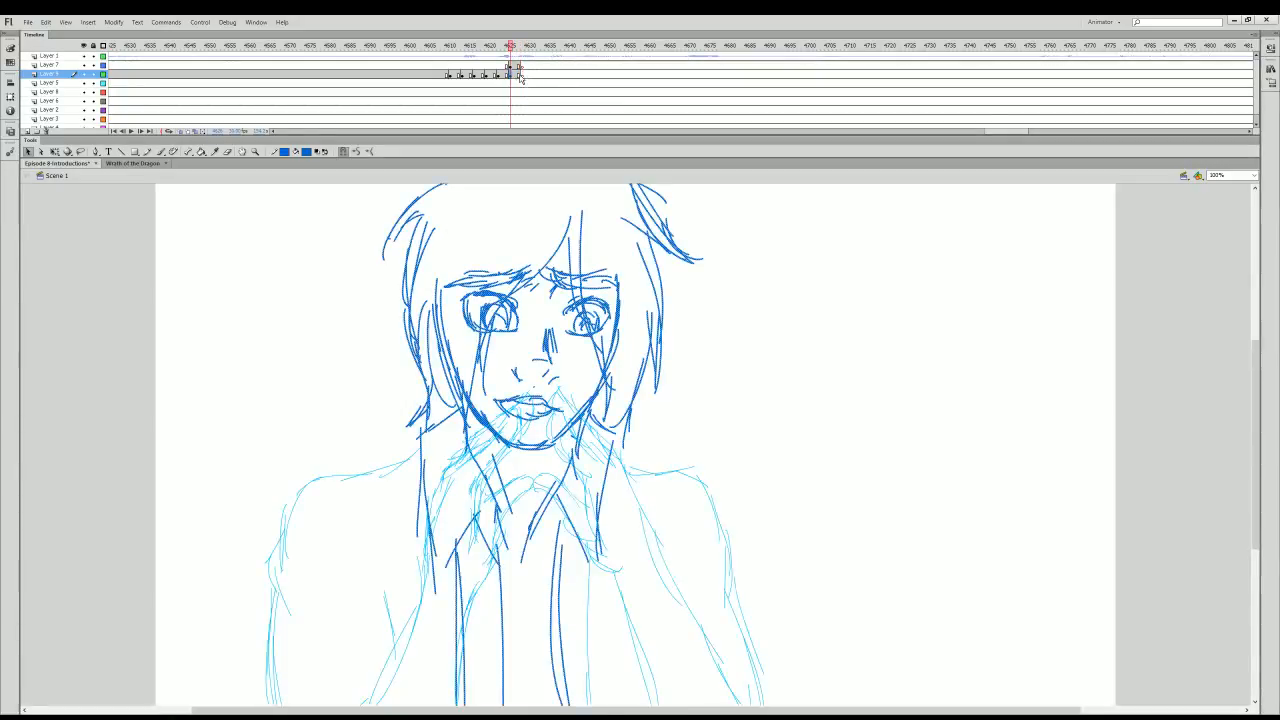
- Turn on onion skinning for the new blank keyframe on the layer below Layer 7, showing the previous drawing as a guide
click(523, 77)
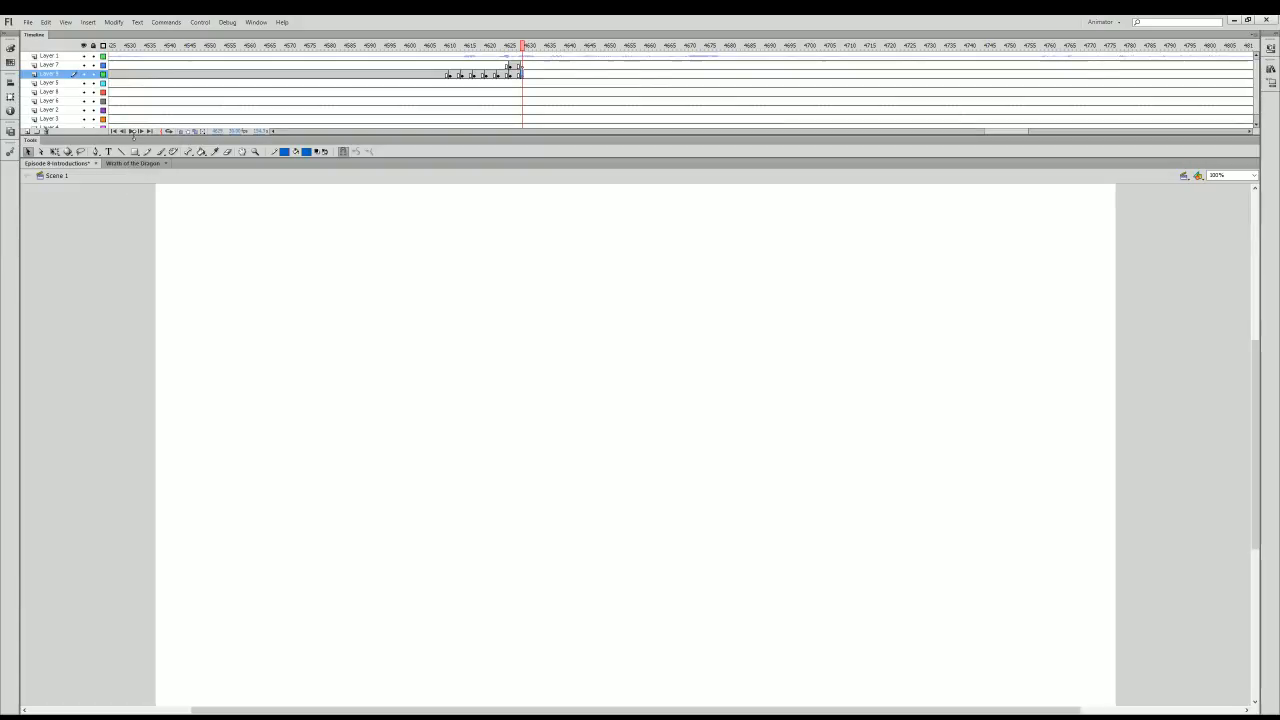
click(180, 132)
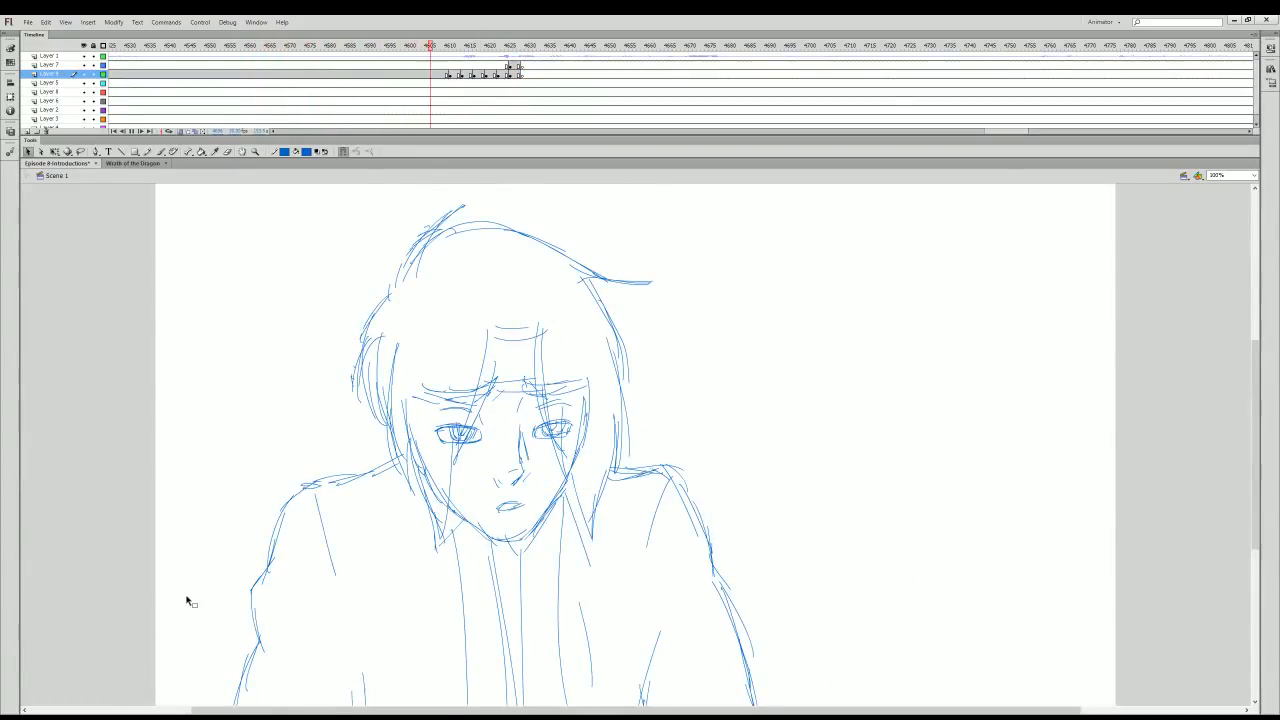
click(521, 74)
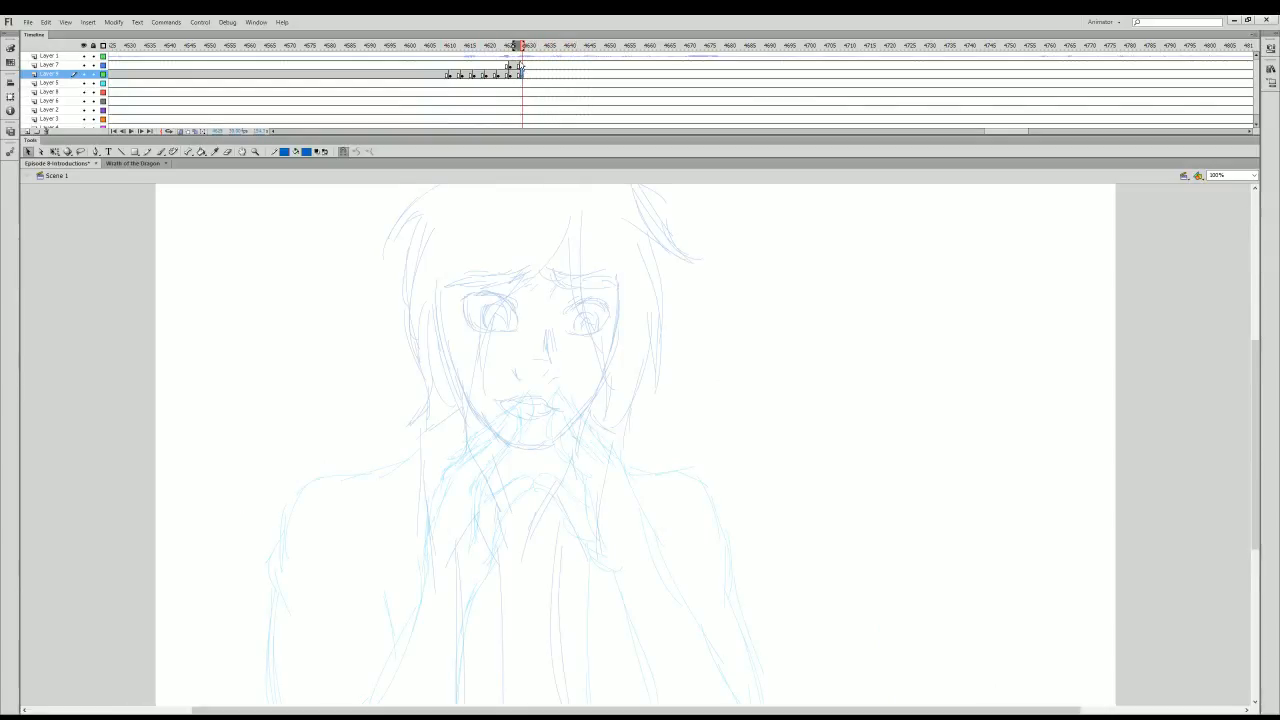
- Sketch the character's face outline with the Pencil tool, tracing both cheeks and the jaw slightly lower than the onion-skinned drawing
key(y)
drag(438, 297, 451, 372)
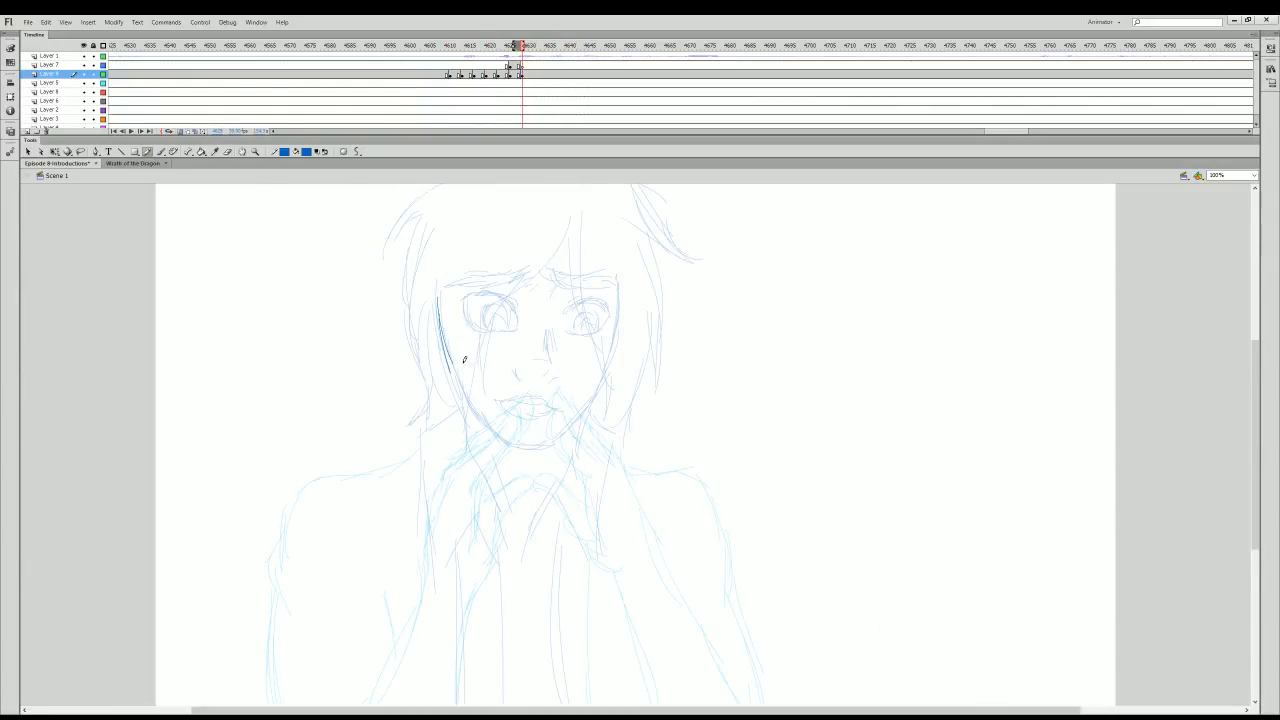
drag(446, 319, 474, 423)
mouse_move(451, 327)
mouse_down()
mouse_move(484, 422)
mouse_move(469, 408)
mouse_move(514, 455)
mouse_move(505, 440)
mouse_move(552, 447)
mouse_move(581, 426)
mouse_move(614, 366)
mouse_move(620, 288)
mouse_move(614, 390)
mouse_up()
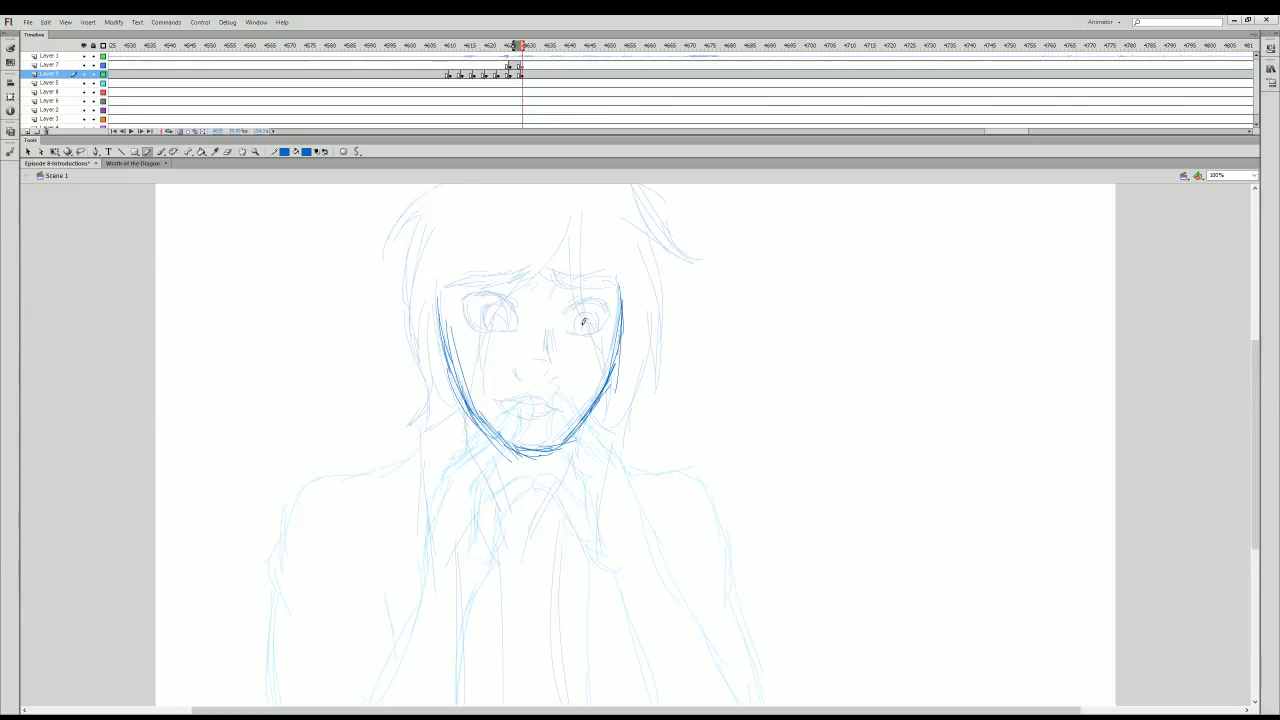
drag(437, 294, 439, 320)
- Compare the new face outline with the preceding keyframes from about frame 4610, ending on the new keyframe
click(500, 46)
click(451, 46)
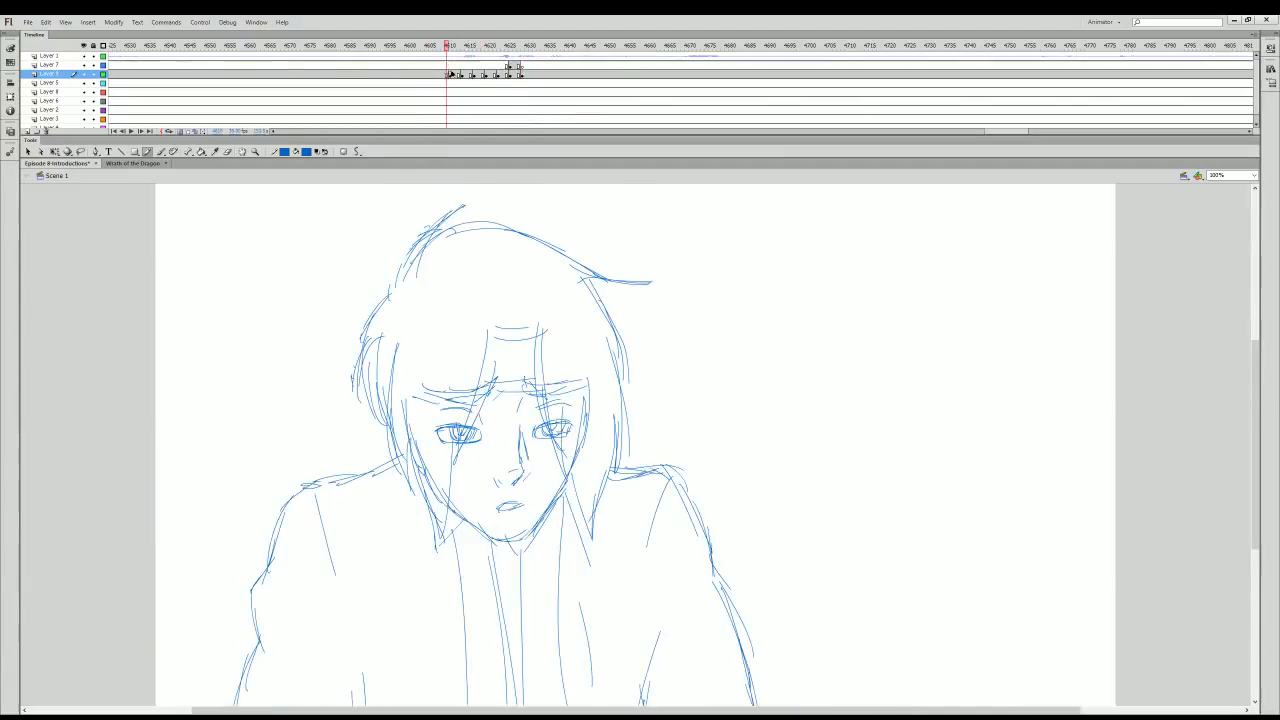
click(494, 46)
mouse_move(501, 88)
mouse_down()
mouse_move(532, 88)
mouse_move(522, 78)
mouse_up()
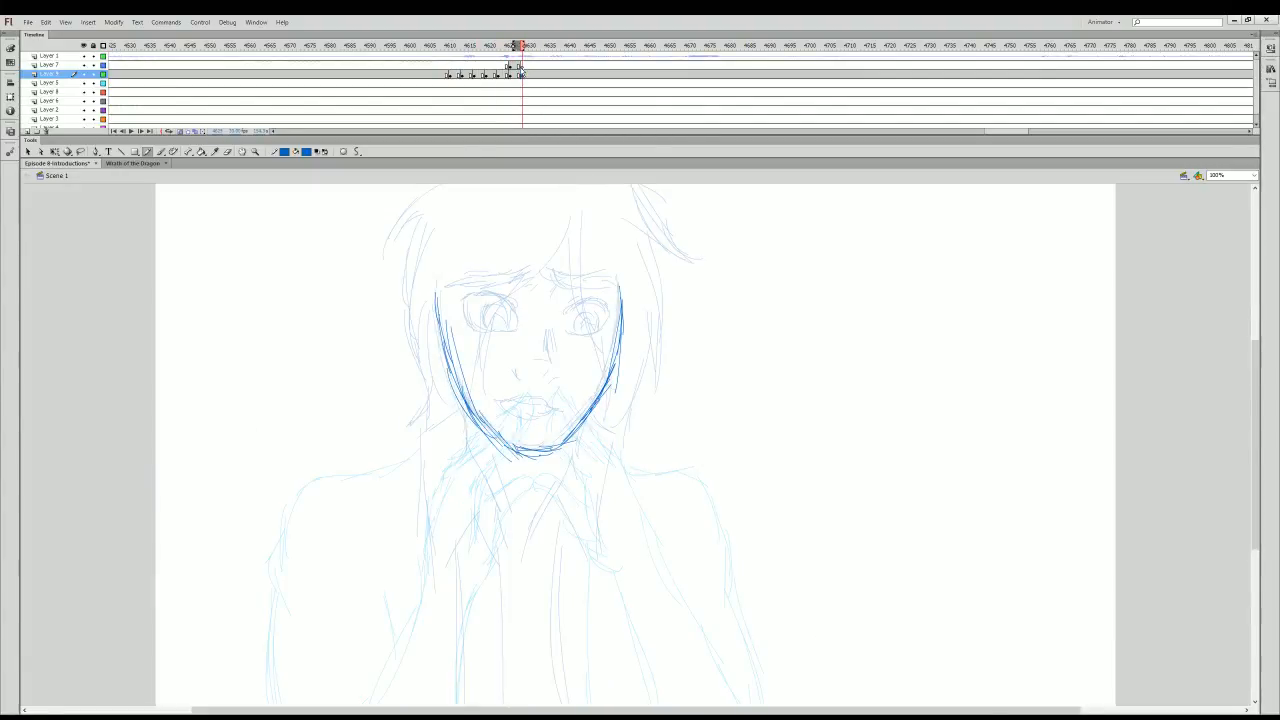
click(521, 75)
- Sketch the worried eyebrows, nose, wide eyes with irises, and parted lips inside the face outline
mouse_move(456, 286)
mouse_down()
mouse_move(512, 287)
mouse_move(533, 272)
mouse_move(517, 288)
mouse_move(447, 290)
mouse_up()
mouse_move(616, 286)
mouse_down()
mouse_move(560, 280)
mouse_move(569, 295)
mouse_move(626, 304)
mouse_move(552, 326)
mouse_move(548, 310)
mouse_move(553, 360)
mouse_up()
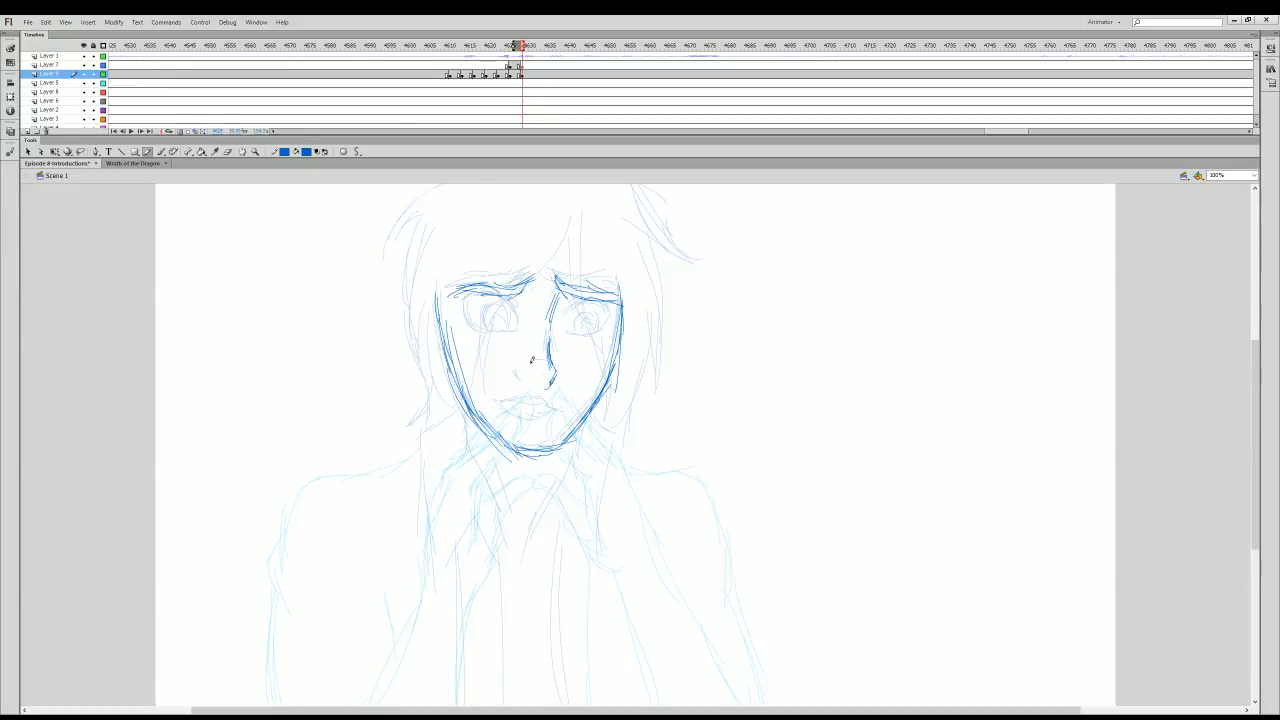
mouse_move(472, 294)
mouse_down()
mouse_move(520, 324)
mouse_move(483, 298)
mouse_move(470, 305)
mouse_move(514, 318)
mouse_move(471, 308)
mouse_move(478, 338)
mouse_move(498, 334)
mouse_move(483, 340)
mouse_move(477, 325)
mouse_move(522, 331)
mouse_move(494, 315)
mouse_move(507, 322)
mouse_move(498, 336)
mouse_move(504, 322)
mouse_move(578, 320)
mouse_move(600, 302)
mouse_move(608, 318)
mouse_move(574, 313)
mouse_move(568, 333)
mouse_move(597, 325)
mouse_up()
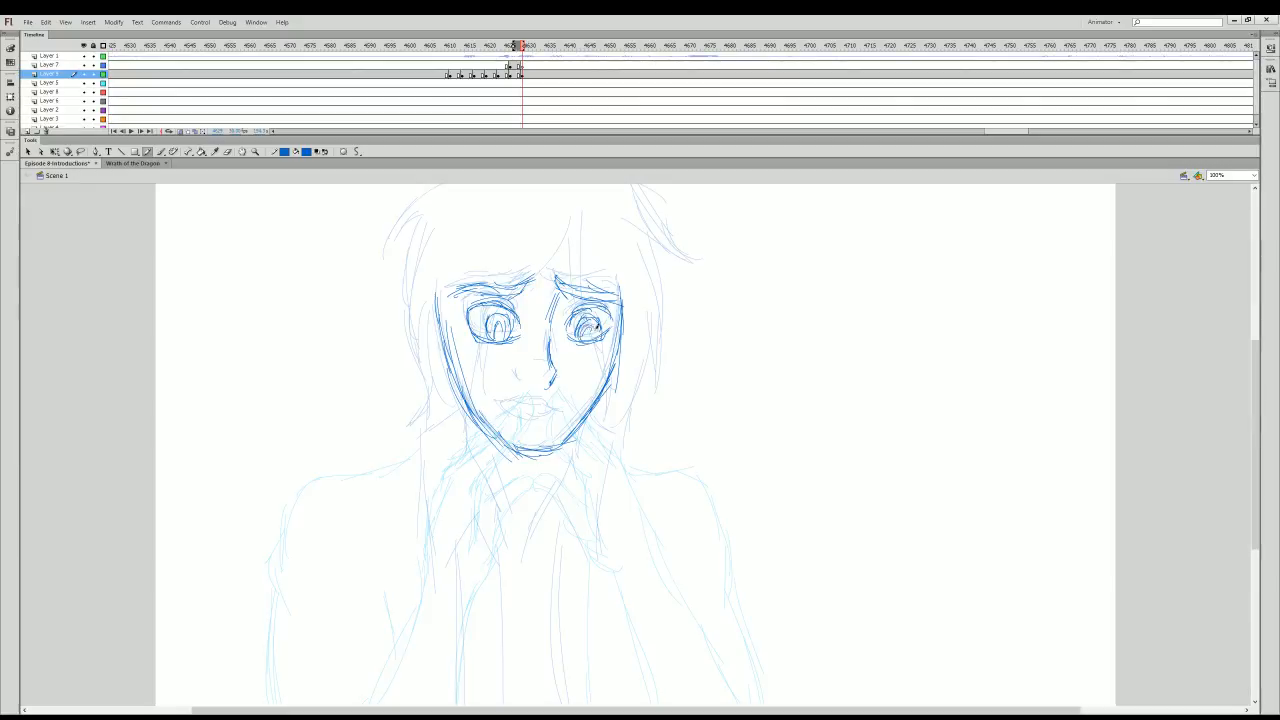
mouse_move(563, 410)
mouse_down()
mouse_move(521, 399)
mouse_move(543, 411)
mouse_move(531, 398)
mouse_move(509, 404)
mouse_move(558, 420)
mouse_up()
- Draw the hair strand crossing the right-hand eye and the outer hair framing the right side of the face
drag(585, 220, 616, 392)
drag(602, 346, 606, 400)
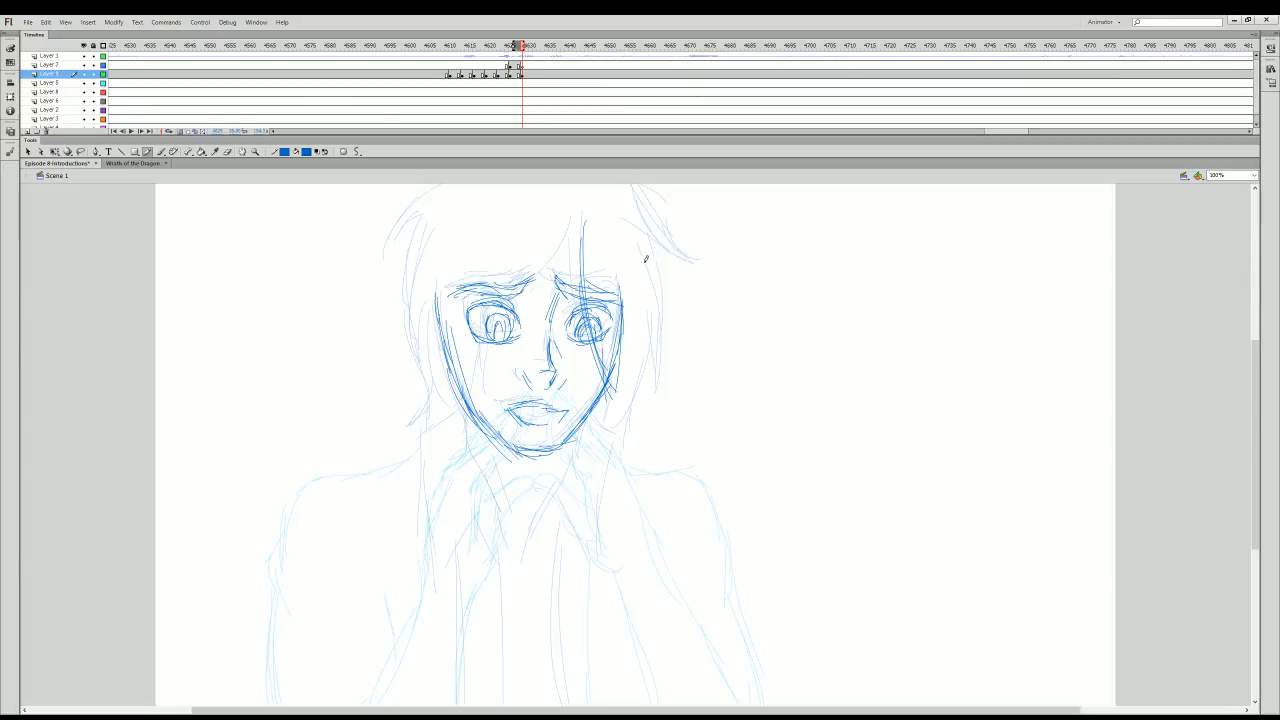
drag(644, 248, 653, 381)
drag(653, 262, 644, 400)
drag(650, 340, 620, 440)
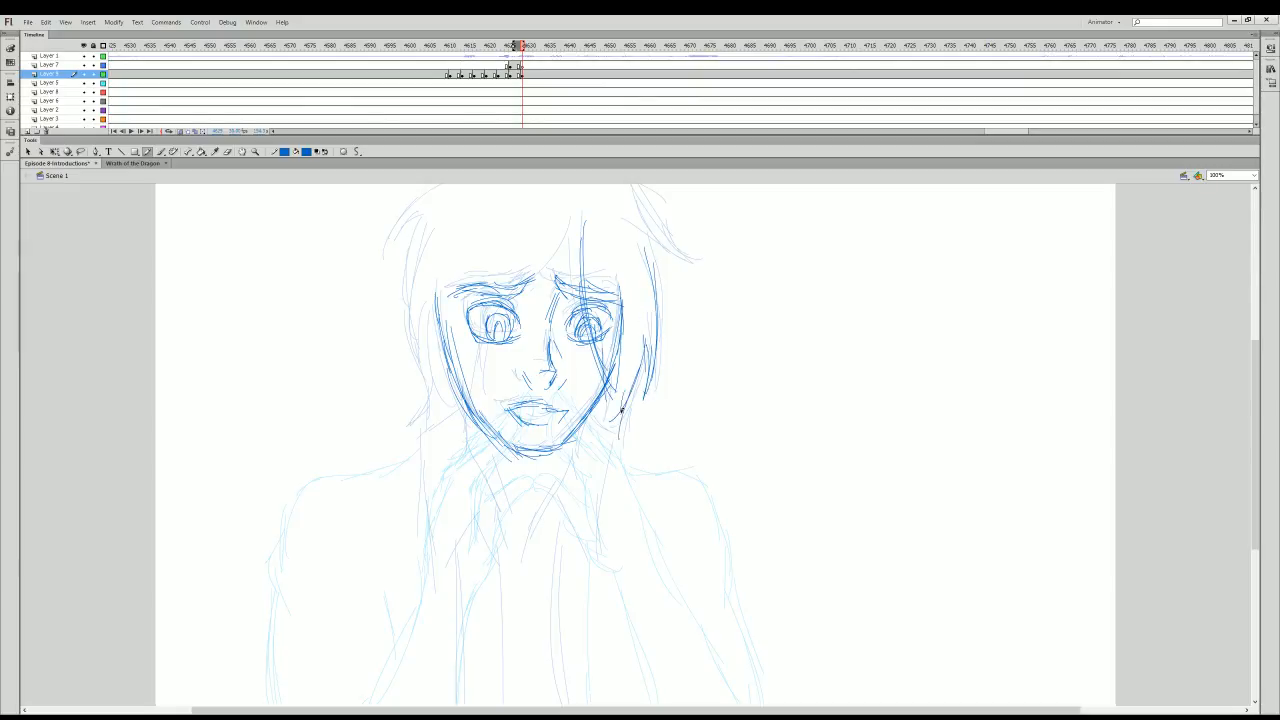
drag(622, 380, 612, 436)
- Draw the central fringe strand, the side hair on the left of the face, and the strands crossing the left-hand eye
mouse_move(560, 220)
mouse_down()
mouse_move(525, 264)
mouse_move(537, 271)
mouse_move(553, 246)
mouse_move(549, 289)
mouse_up()
mouse_move(431, 234)
mouse_down()
mouse_move(435, 384)
mouse_move(429, 282)
mouse_move(414, 296)
mouse_move(428, 402)
mouse_up()
mouse_move(417, 348)
mouse_down()
mouse_move(433, 414)
mouse_move(463, 438)
mouse_up()
drag(431, 360, 468, 452)
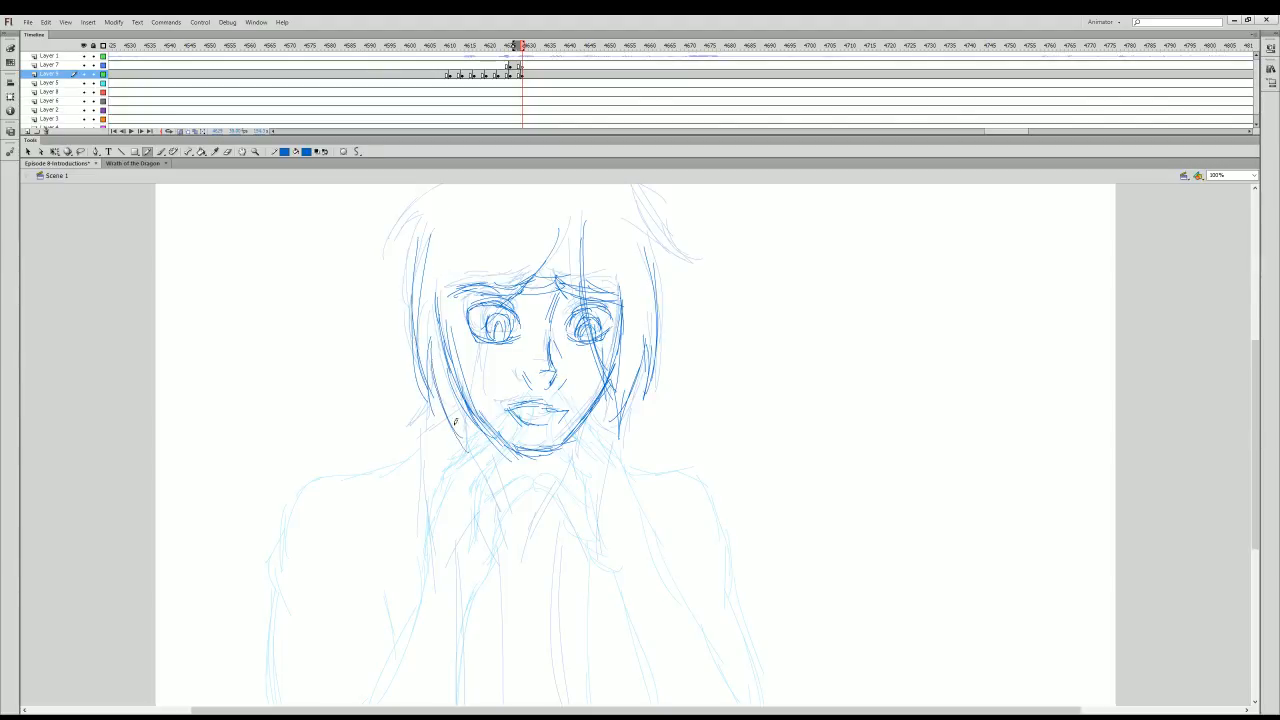
drag(447, 398, 458, 452)
drag(480, 345, 459, 420)
drag(498, 309, 462, 406)
drag(493, 312, 491, 407)
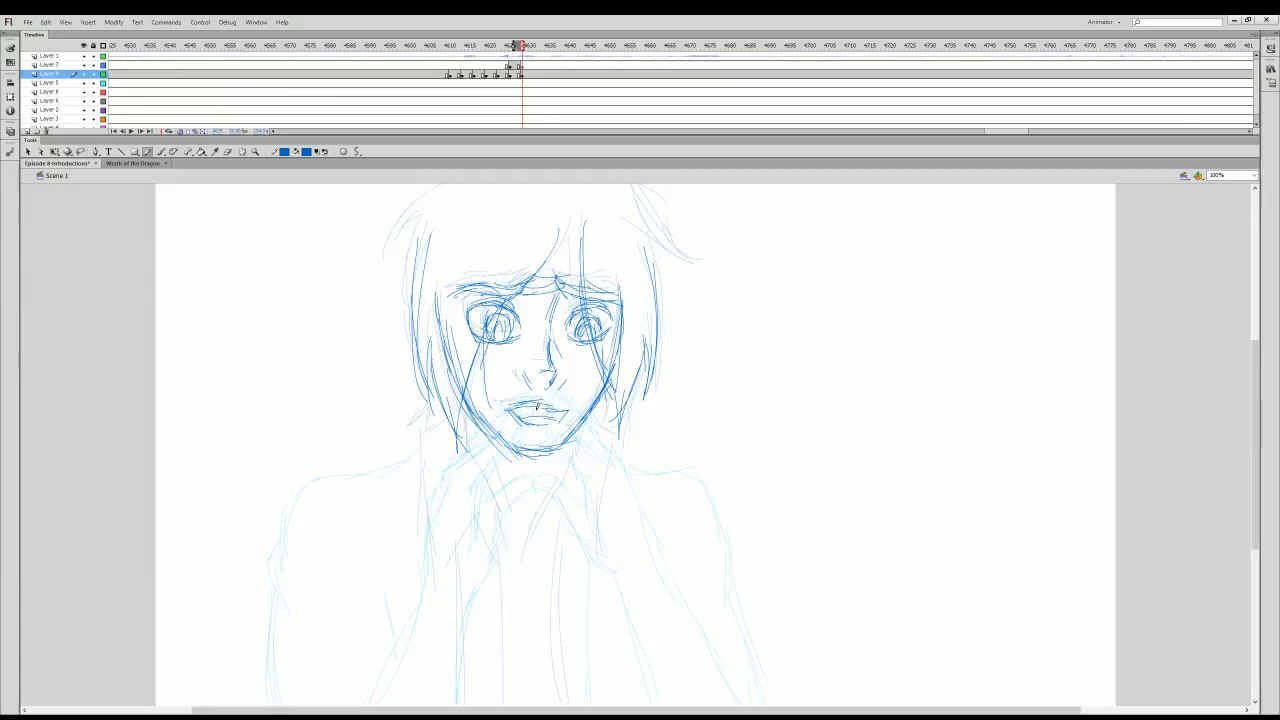
- Sketch the upper-left contour of the hair from the crown down to the side strands
scroll(1247, 412, up, 2)
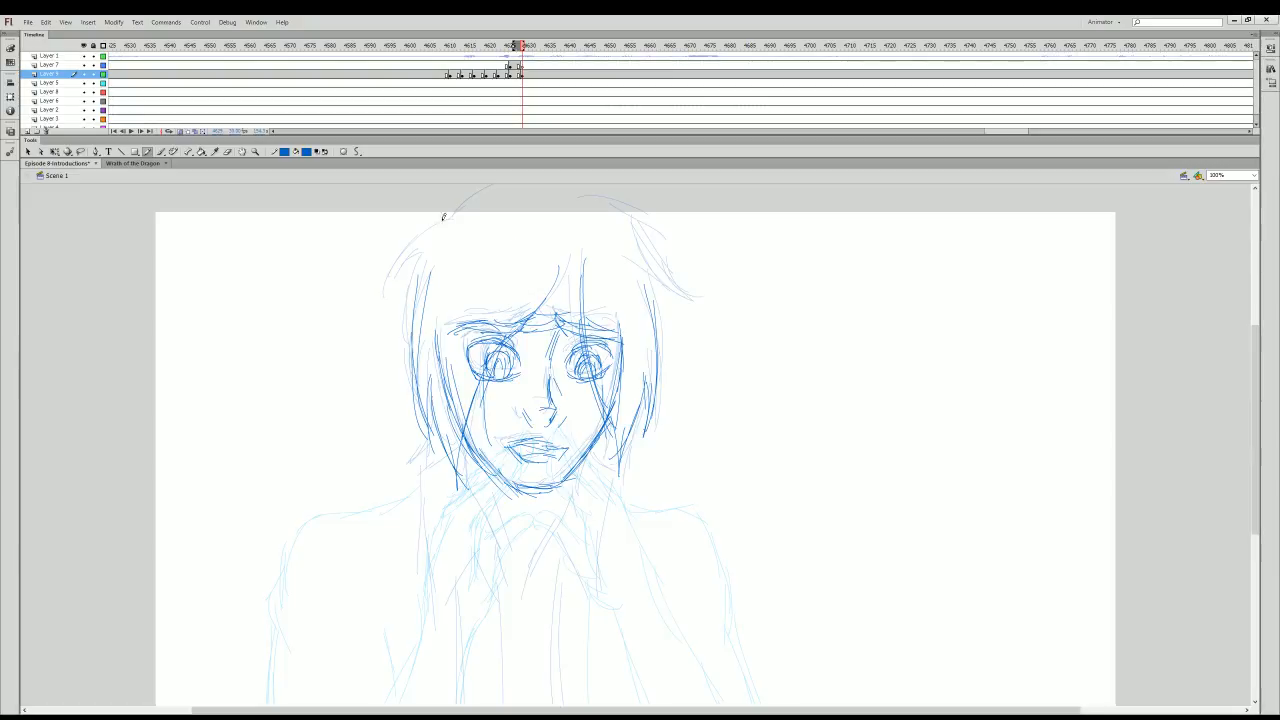
mouse_move(456, 218)
mouse_down()
mouse_move(415, 249)
mouse_move(398, 284)
mouse_up()
drag(429, 237, 397, 310)
drag(426, 262, 410, 392)
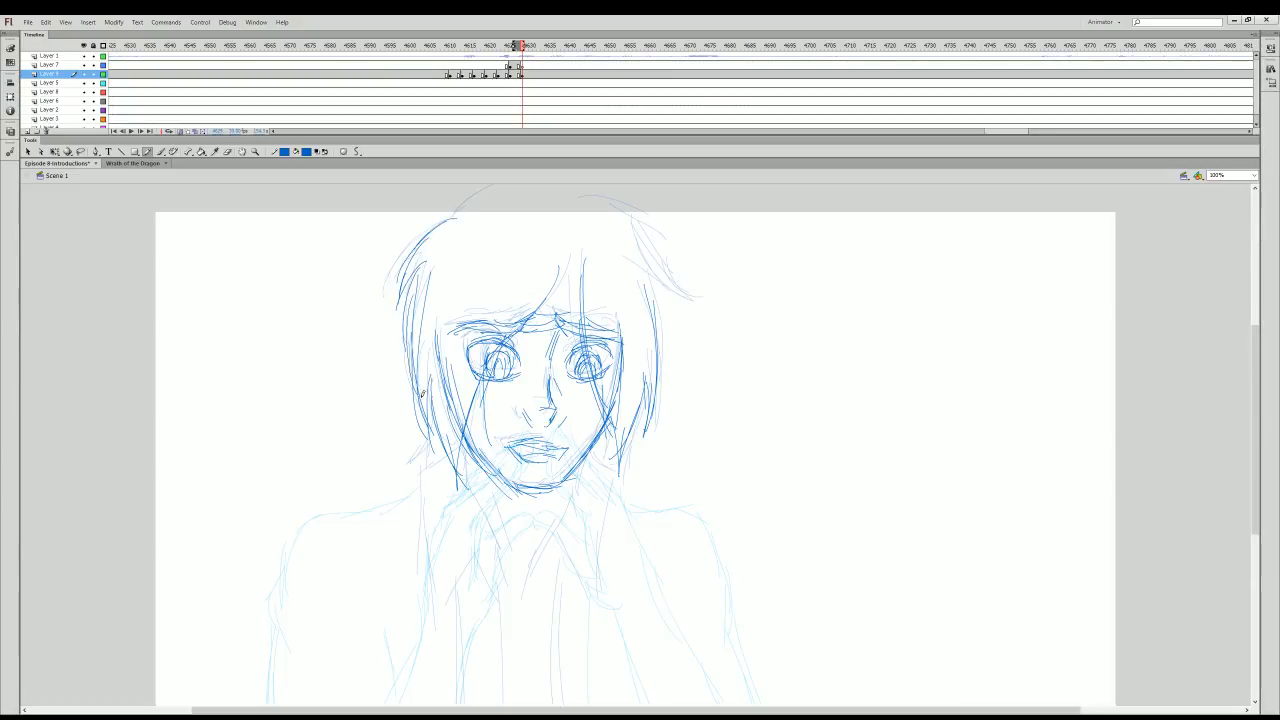
drag(455, 217, 506, 186)
- Sketch the top of the hair and the pointed tuft sweeping out on the right side of the head
scroll(480, 220, up, 2)
mouse_move(487, 226)
mouse_down()
mouse_move(580, 206)
mouse_move(523, 238)
mouse_move(635, 276)
mouse_up()
mouse_move(537, 234)
mouse_down()
mouse_move(641, 281)
mouse_move(617, 247)
mouse_move(602, 255)
mouse_move(666, 318)
mouse_up()
drag(632, 275, 680, 327)
mouse_move(612, 253)
mouse_down()
mouse_move(680, 294)
mouse_move(672, 310)
mouse_up()
drag(560, 232, 660, 328)
drag(632, 272, 677, 326)
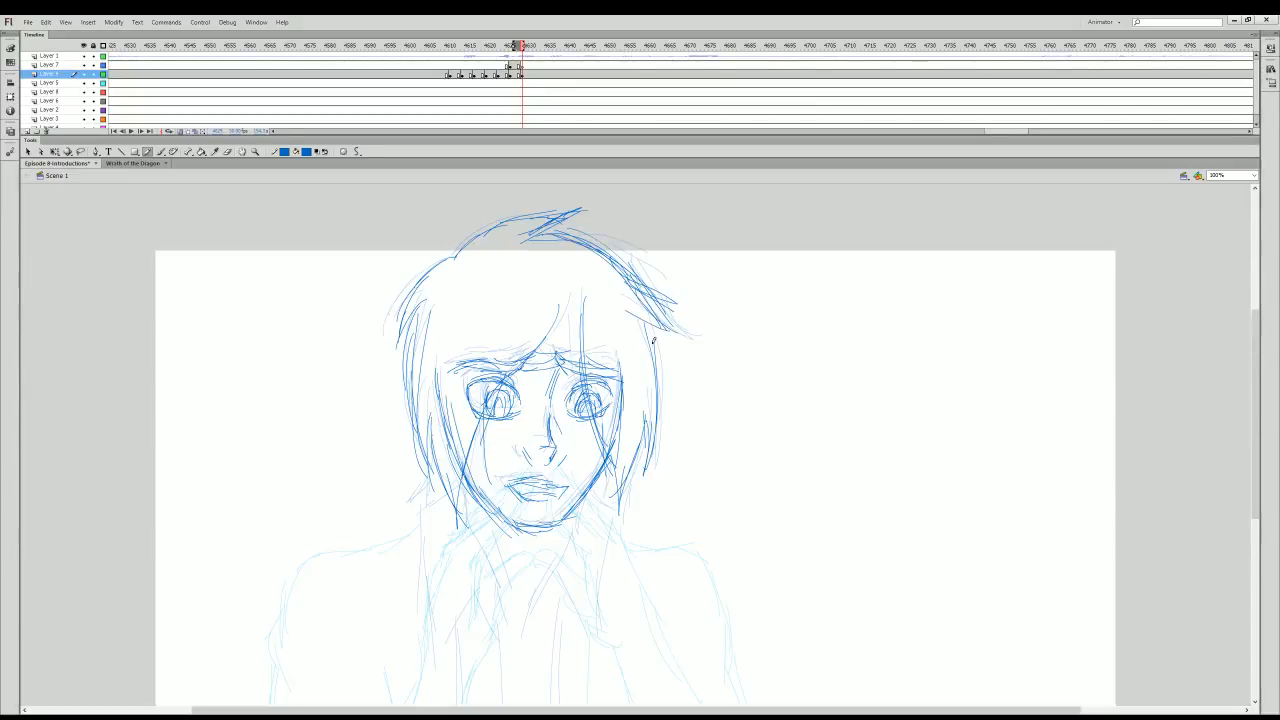
drag(1254, 430, 1254, 410)
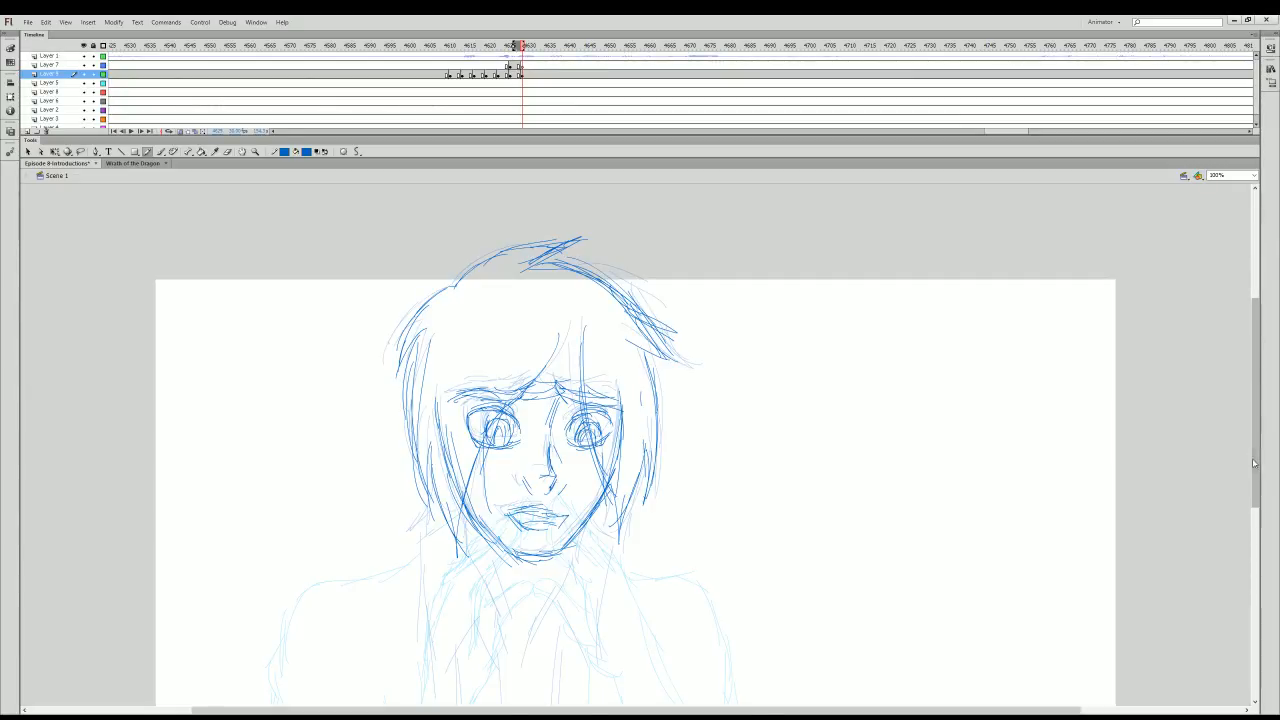
scroll(452, 364, down, 5)
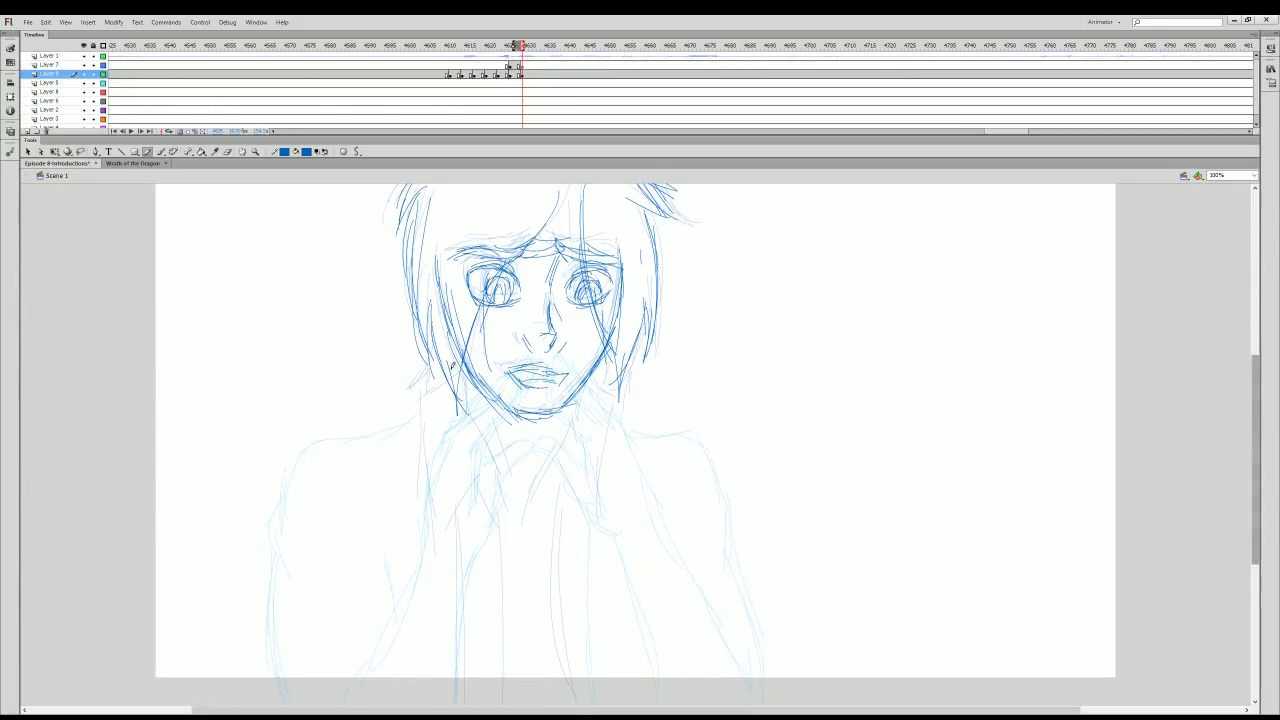
- Sketch the pointed collar and lapels below the chin, tracing over the onion-skinned neckline on both sides of the neck
mouse_move(440, 372)
mouse_down()
mouse_move(421, 460)
mouse_move(453, 523)
mouse_move(468, 479)
mouse_up()
drag(474, 419, 500, 468)
mouse_move(478, 385)
mouse_down()
mouse_move(546, 529)
mouse_move(503, 471)
mouse_move(524, 524)
mouse_move(544, 460)
mouse_up()
mouse_move(546, 476)
mouse_down()
mouse_move(588, 390)
mouse_move(622, 445)
mouse_move(602, 528)
mouse_up()
drag(596, 462, 568, 530)
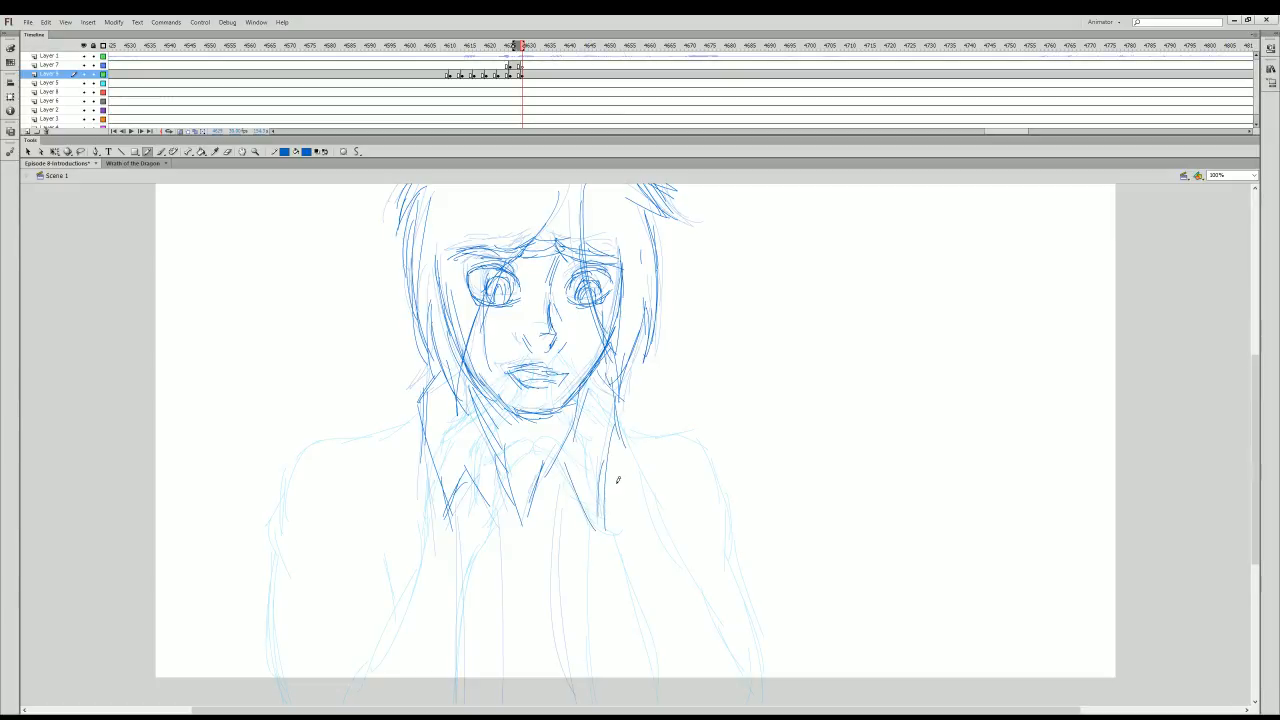
- Draw the long vertical clothing lines running from the collar points down past the lower edge of the stage
drag(1247, 483, 1248, 521)
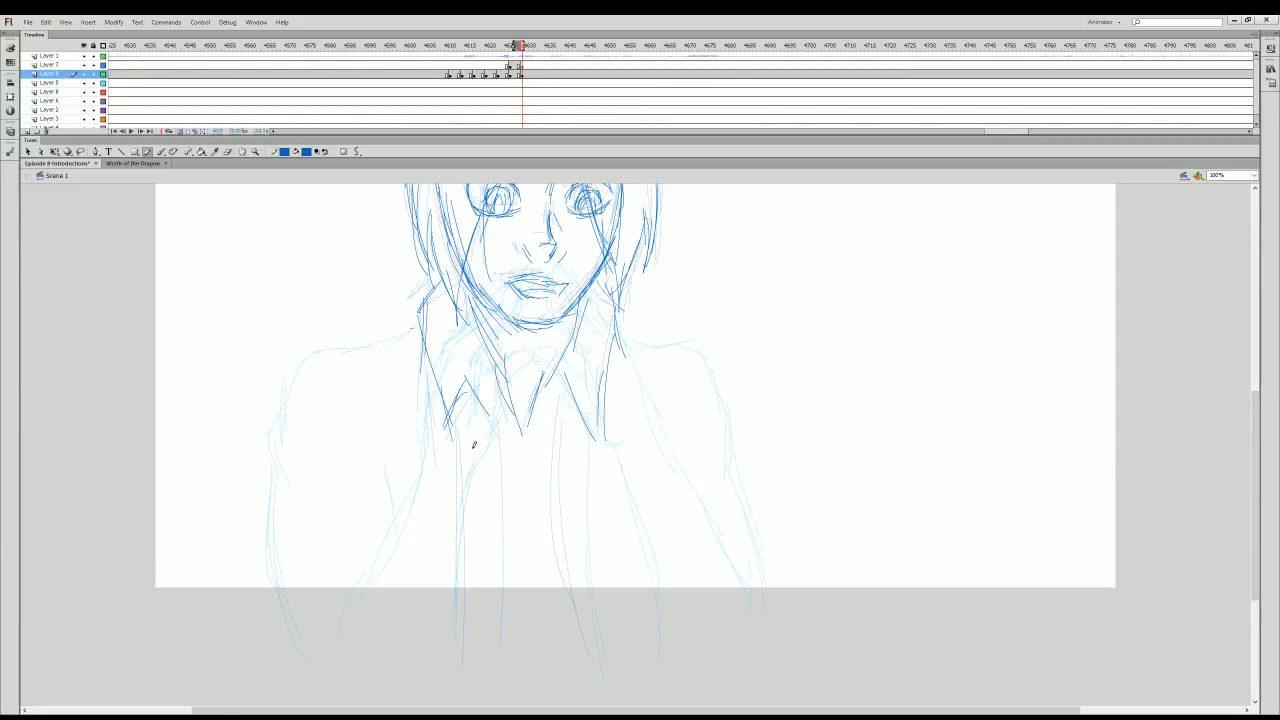
drag(463, 420, 473, 588)
drag(463, 500, 470, 680)
drag(490, 422, 500, 618)
drag(550, 380, 571, 611)
drag(550, 446, 575, 680)
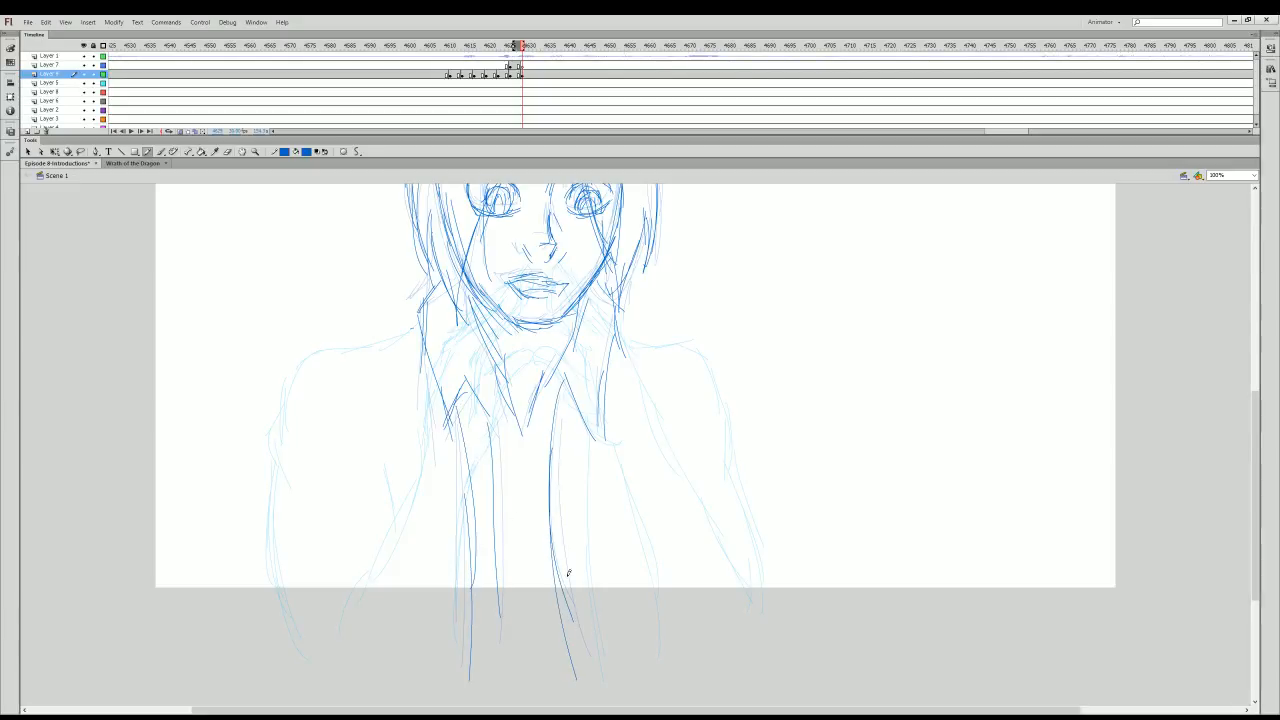
drag(590, 430, 585, 560)
drag(584, 492, 596, 650)
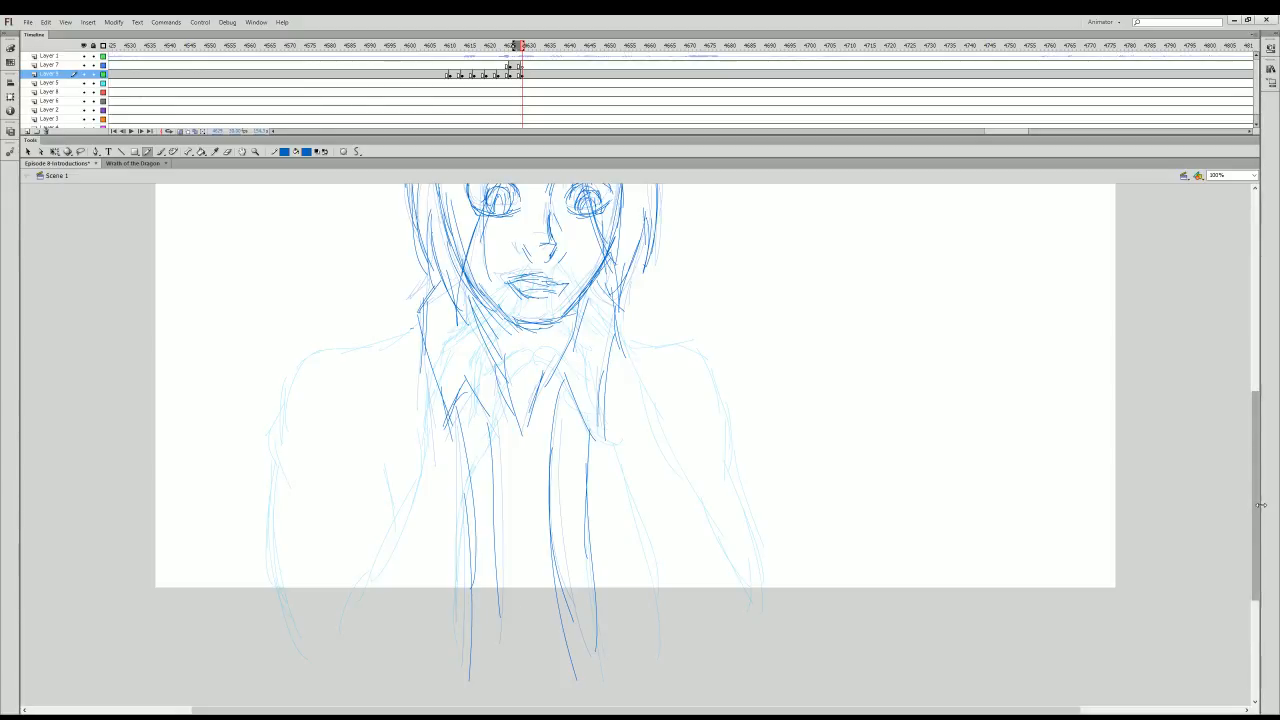
- Check the previous arms drawing on Layer 7 and sketch the first finger over the mouth in light blue on the current pose's frame
drag(1257, 518, 1257, 510)
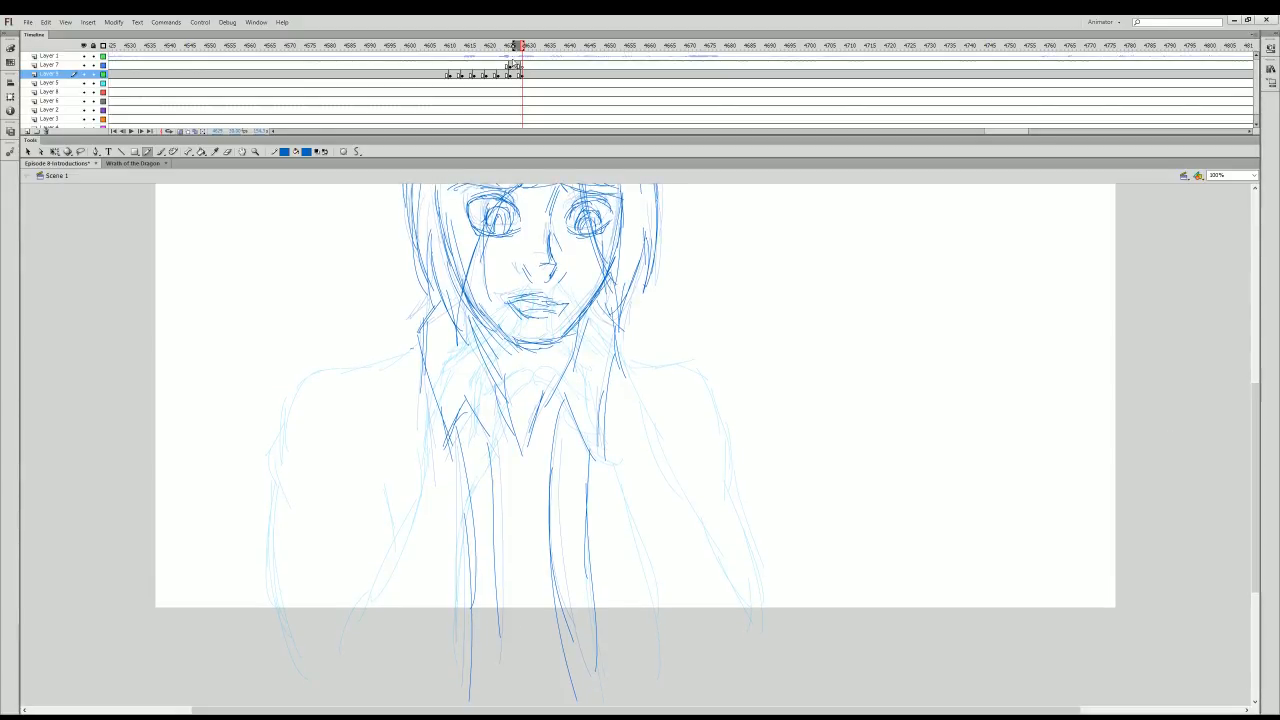
click(518, 66)
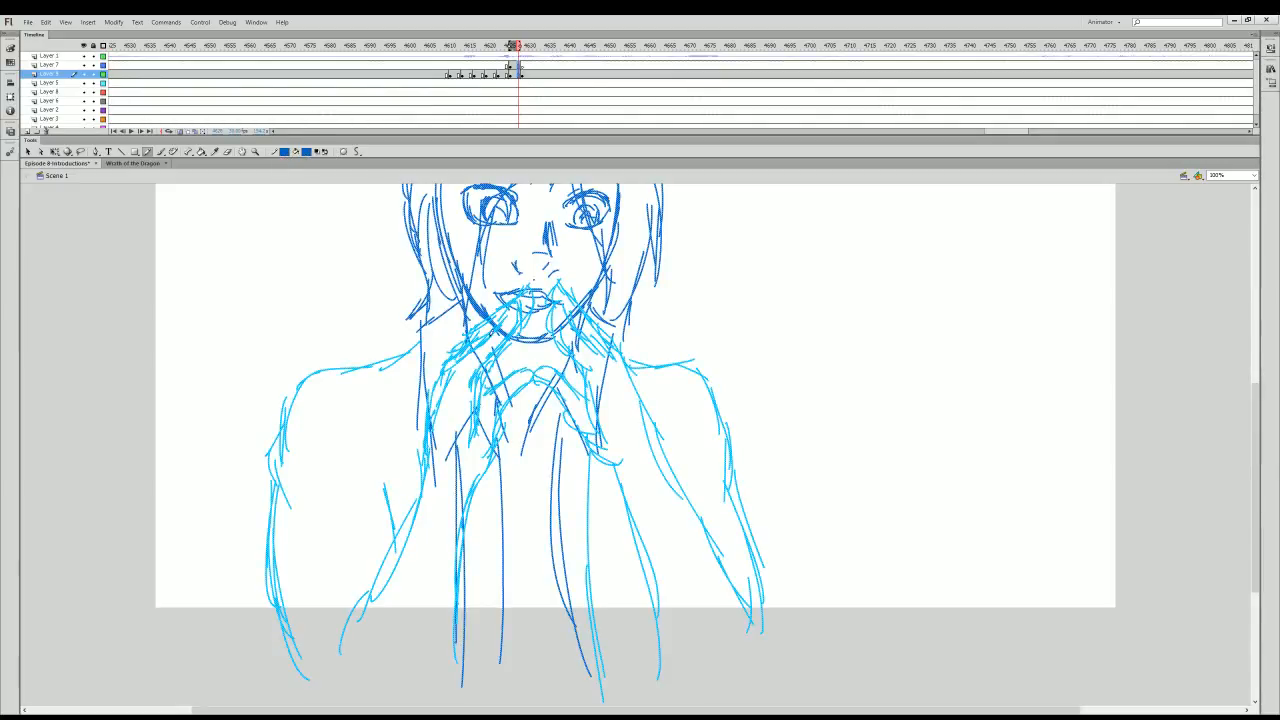
click(514, 66)
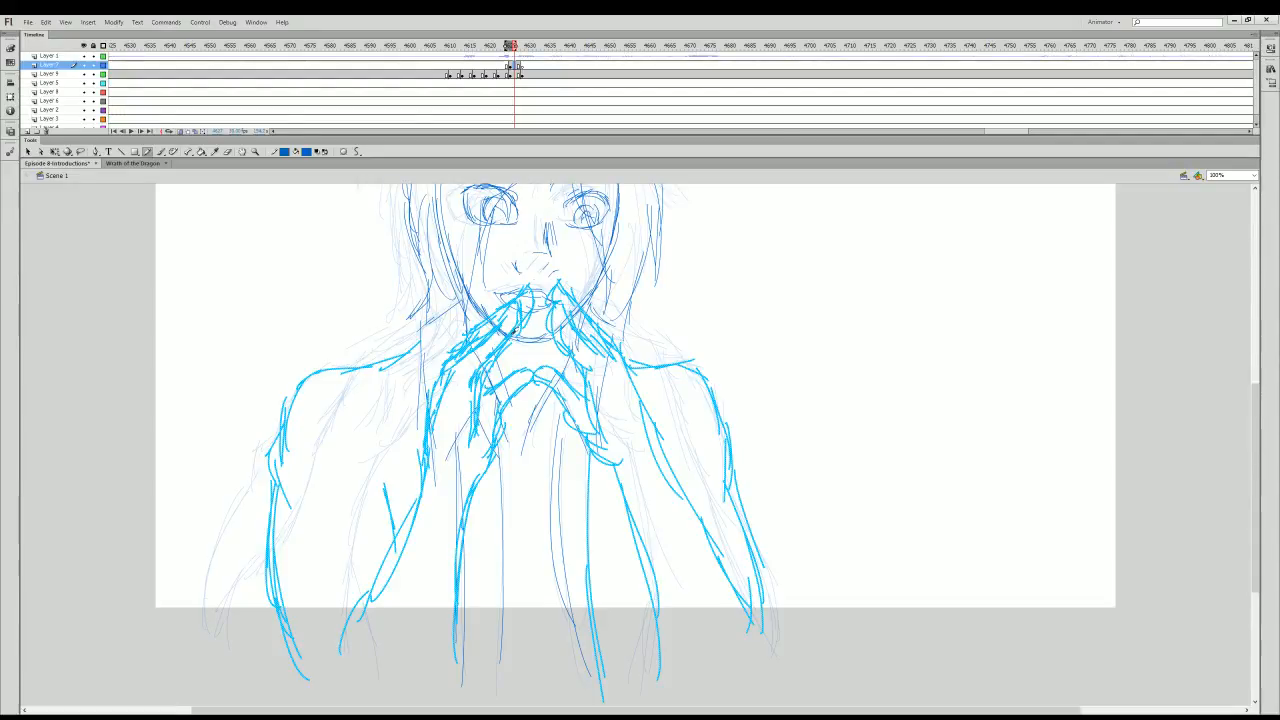
key(.)
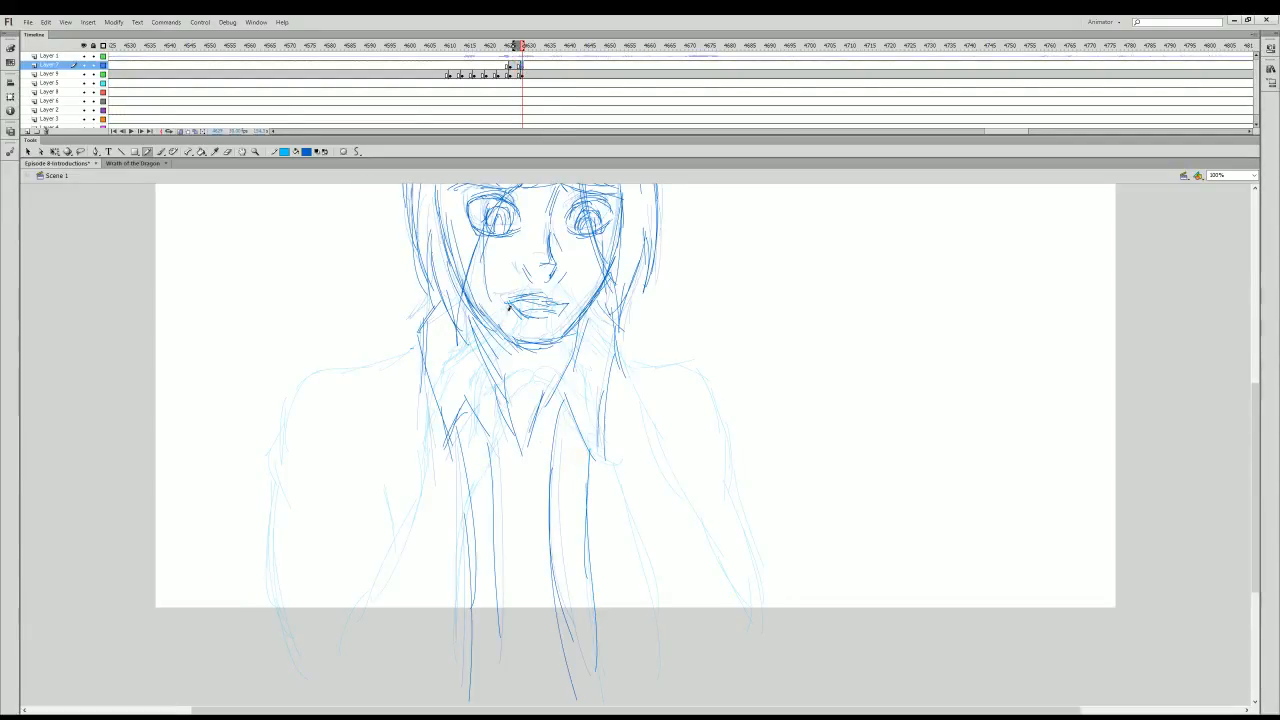
mouse_move(506, 306)
mouse_down()
mouse_move(518, 324)
mouse_move(522, 300)
mouse_move(526, 322)
mouse_up()
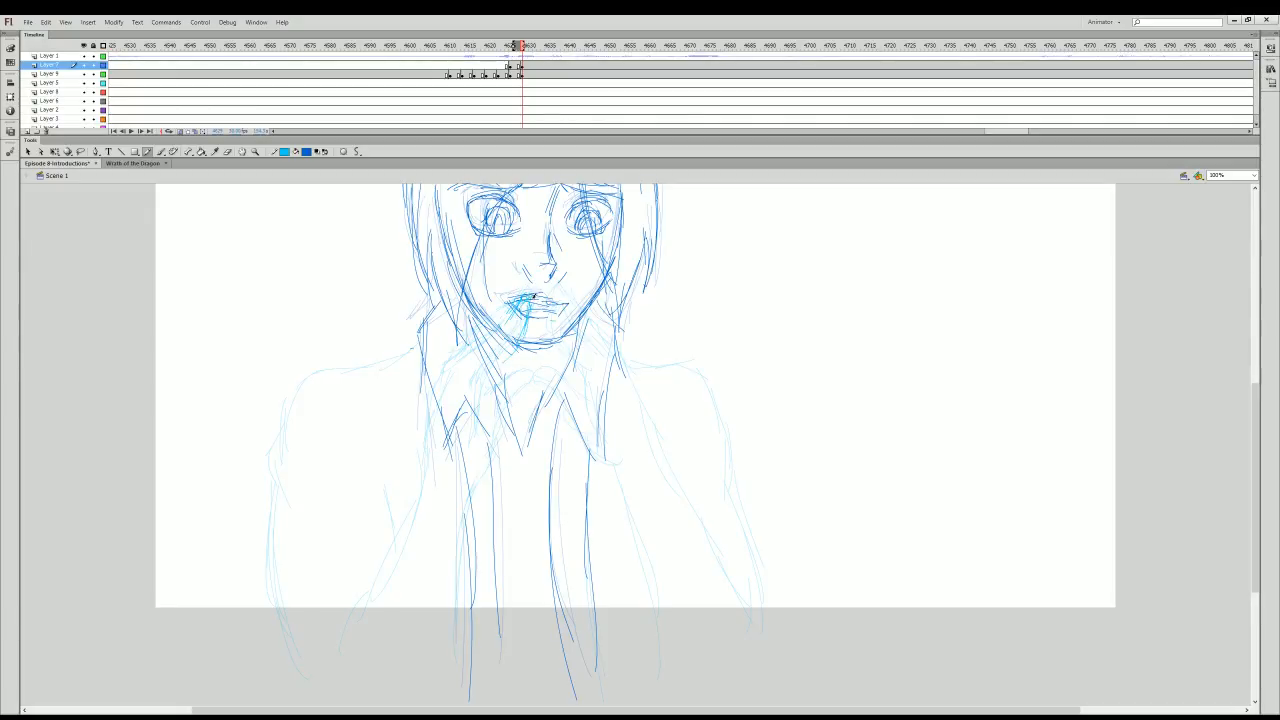
- Shift the light blue finger strokes slightly to the right with Free Transform, over the middle of the mouth
click(516, 64)
click(534, 323)
key(.)
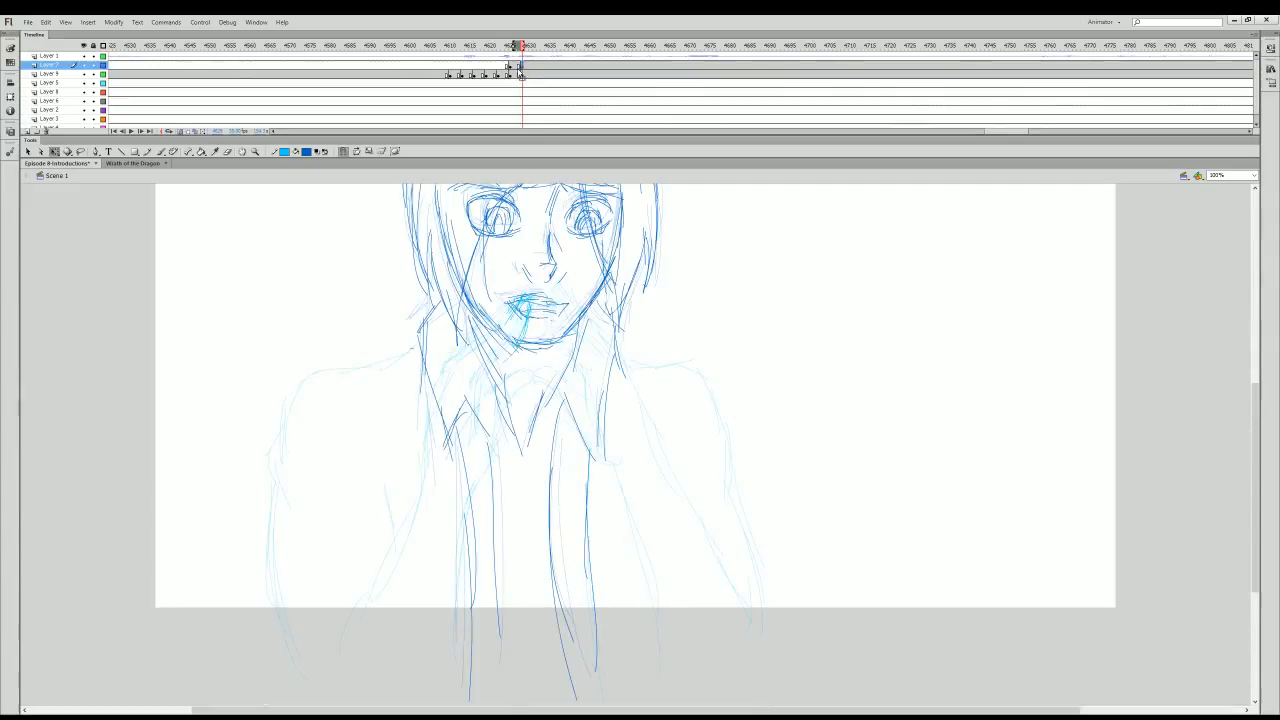
click(534, 326)
drag(534, 326, 538, 314)
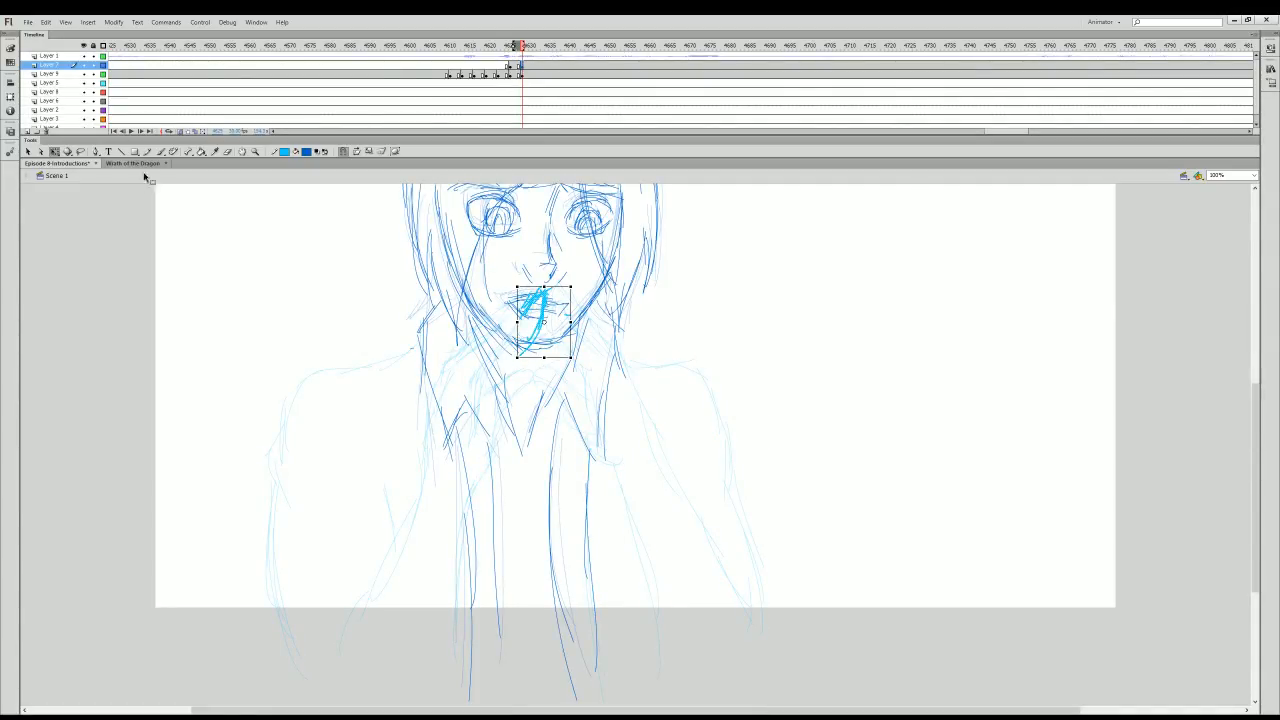
key(y)
key(ctrl+z)
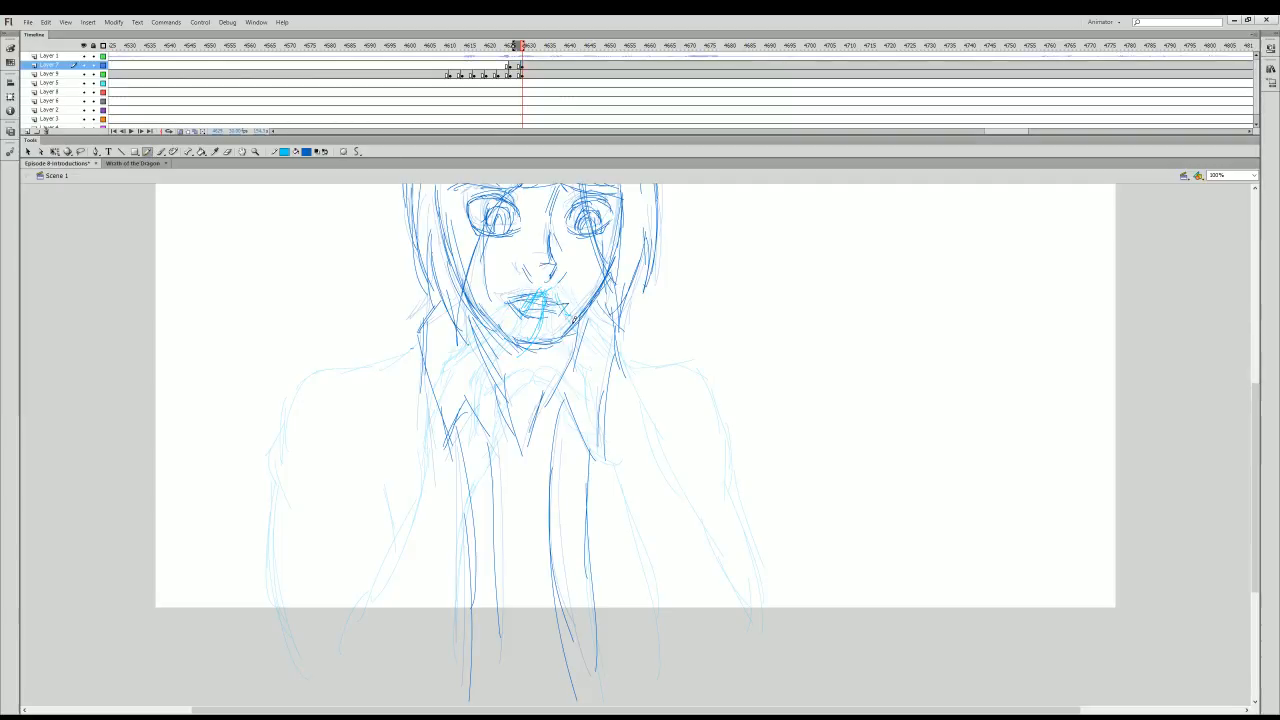
- Sketch the fingertips meeting at the mouth and the left-side hand's outline down to the wrist
drag(555, 295, 569, 319)
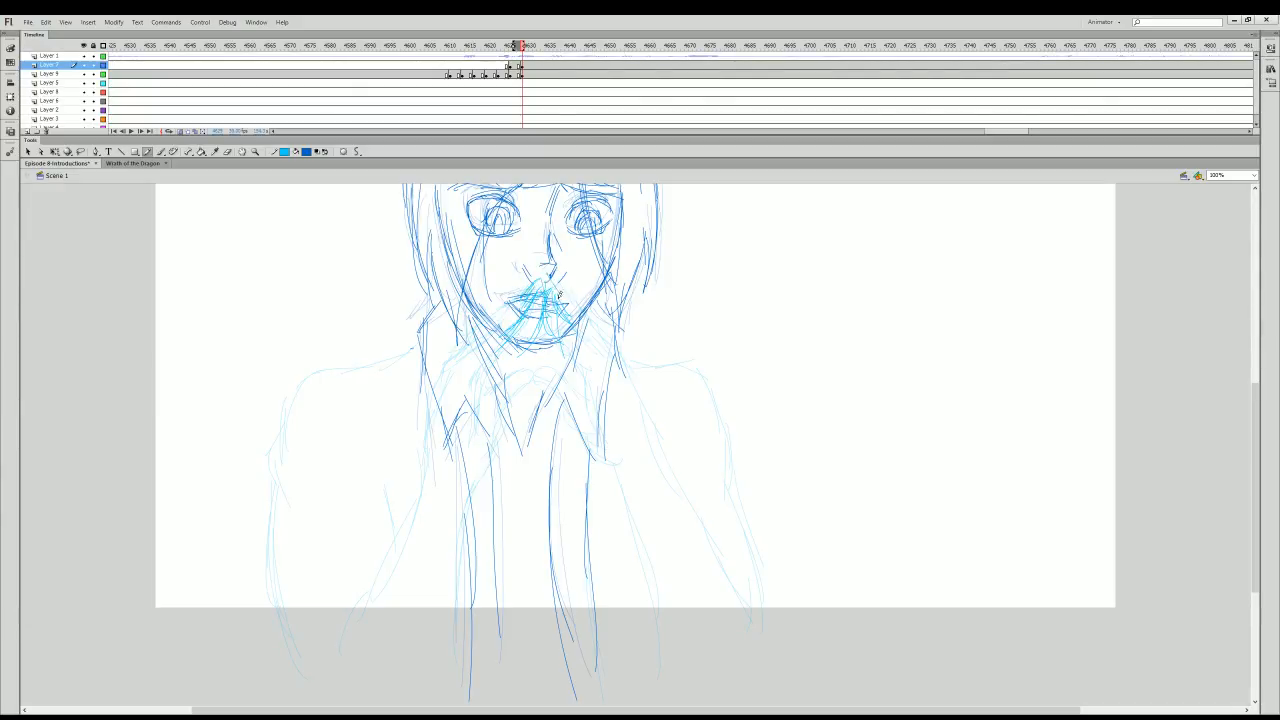
drag(519, 301, 500, 331)
drag(481, 350, 455, 422)
drag(516, 385, 512, 442)
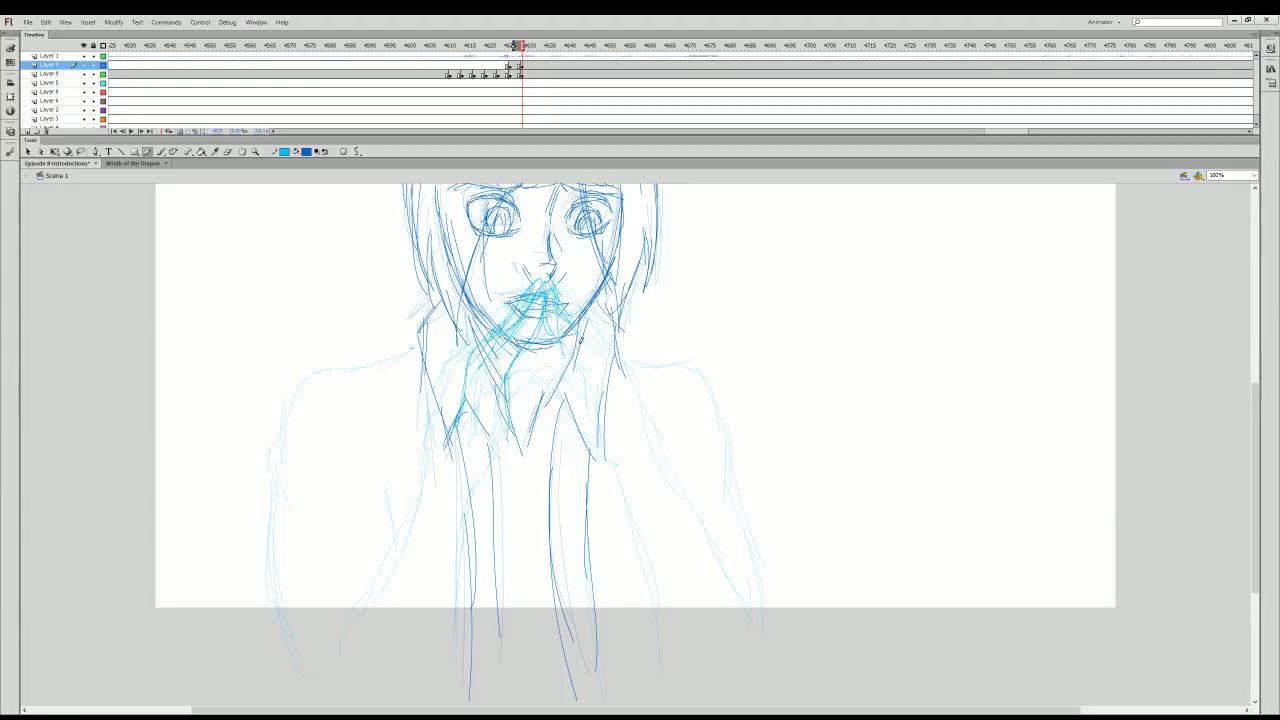
- Hide the head and clothing layer and sketch the fingers and outer edge of the right-side hand
click(84, 73)
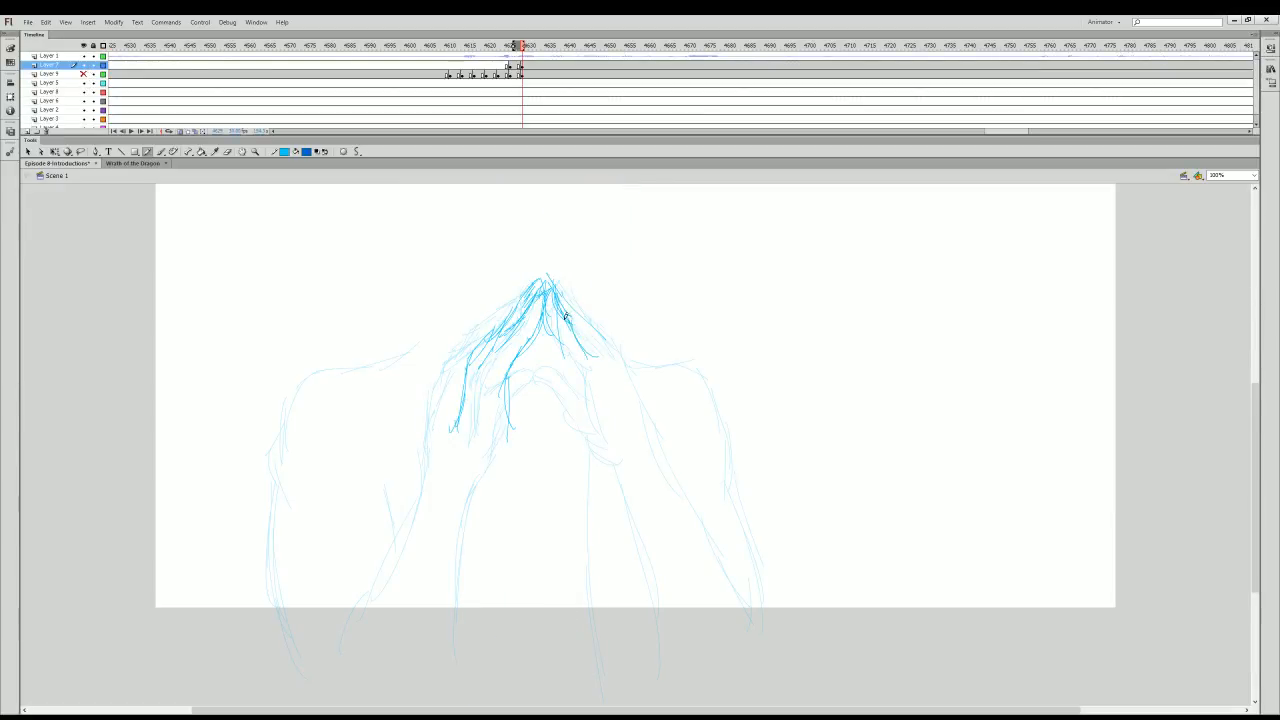
mouse_move(565, 317)
mouse_down()
mouse_move(584, 349)
mouse_move(572, 359)
mouse_move(588, 418)
mouse_up()
drag(579, 311, 616, 367)
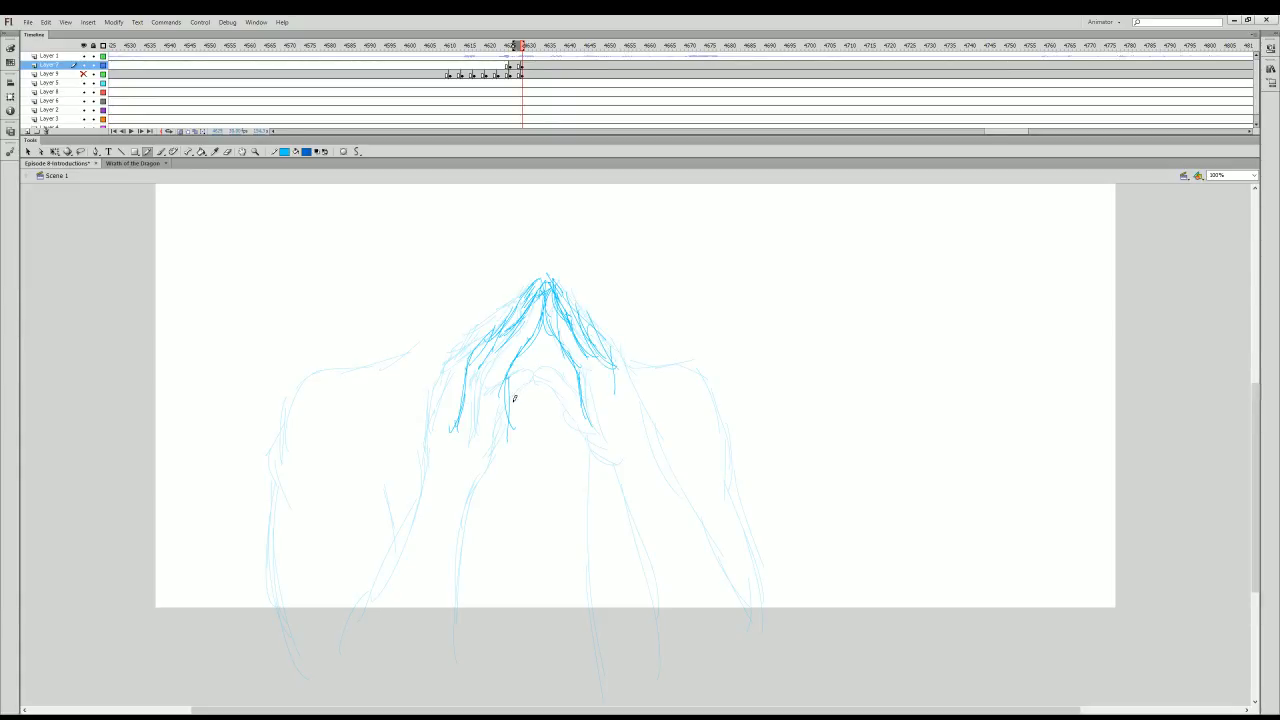
- Draw the two thumbs meeting in a peak beneath the fingers, with the inner edges of both palms
drag(514, 398, 502, 450)
drag(509, 396, 523, 382)
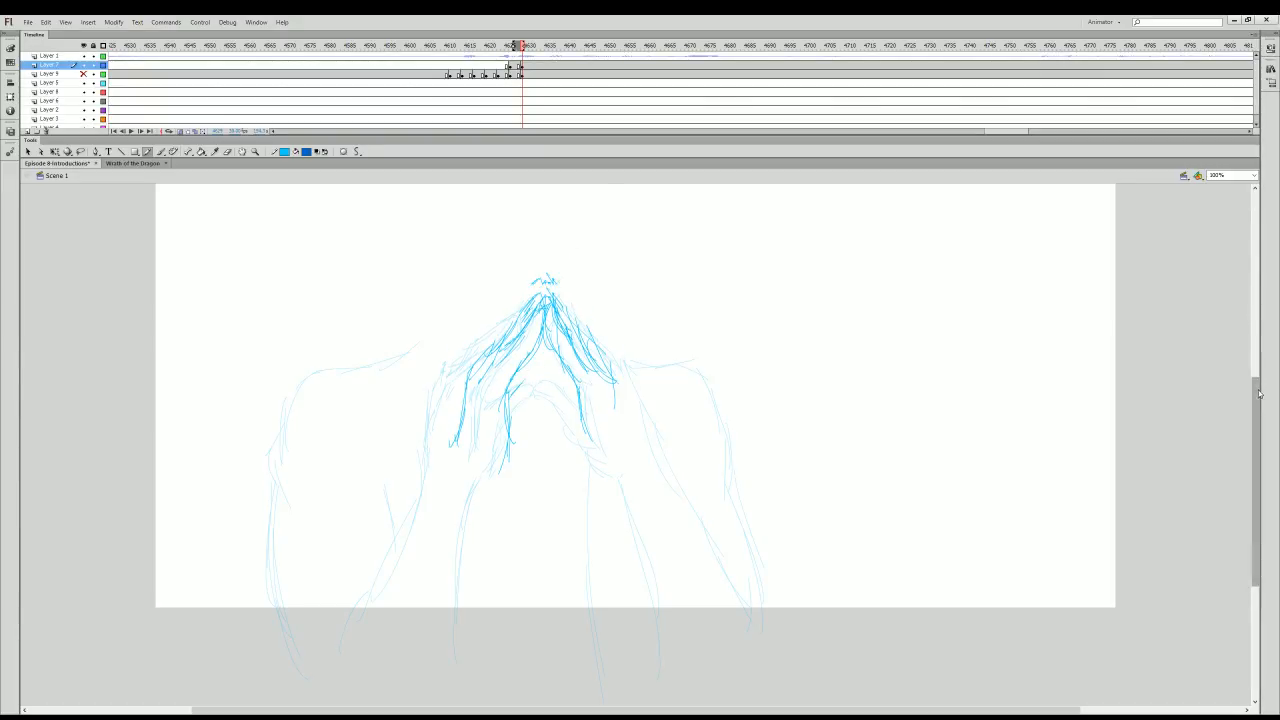
mouse_move(1251, 400)
mouse_down()
mouse_move(1251, 368)
mouse_move(1251, 455)
mouse_move(1249, 397)
mouse_move(1249, 432)
mouse_up()
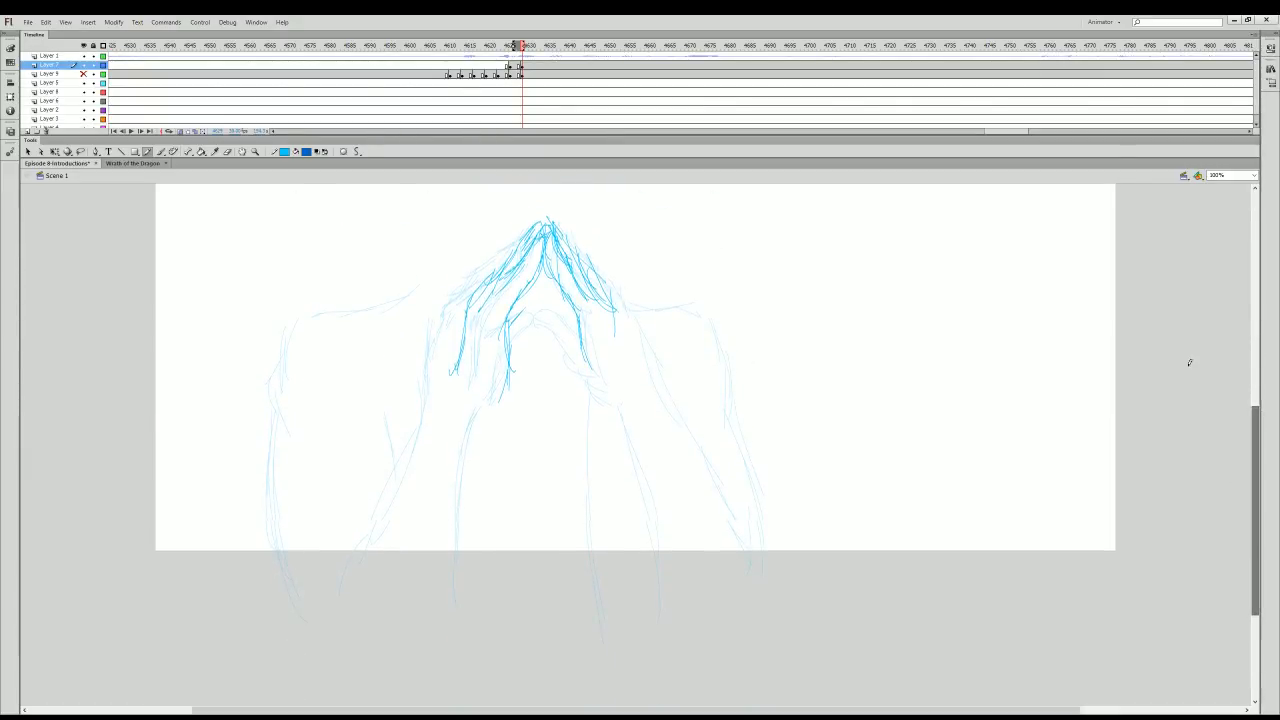
mouse_move(514, 327)
mouse_down()
mouse_move(542, 308)
mouse_move(513, 370)
mouse_up()
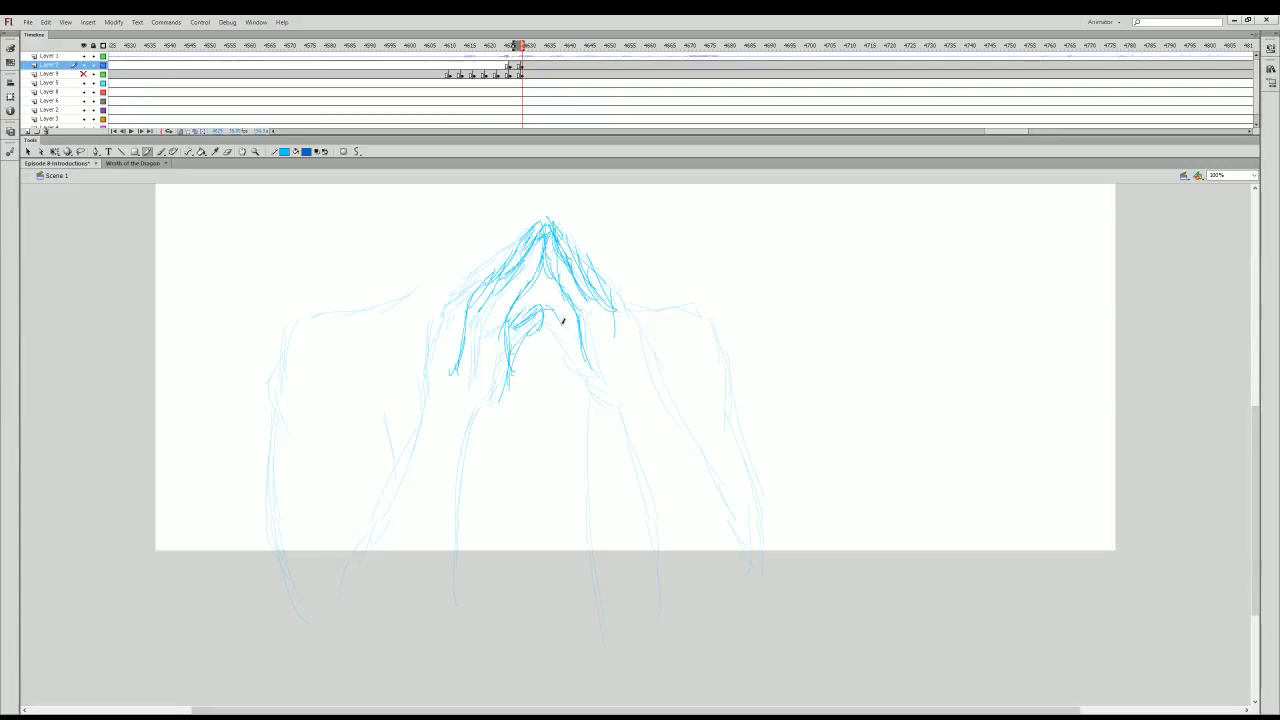
mouse_move(552, 308)
mouse_down()
mouse_move(581, 373)
mouse_move(589, 287)
mouse_move(598, 360)
mouse_up()
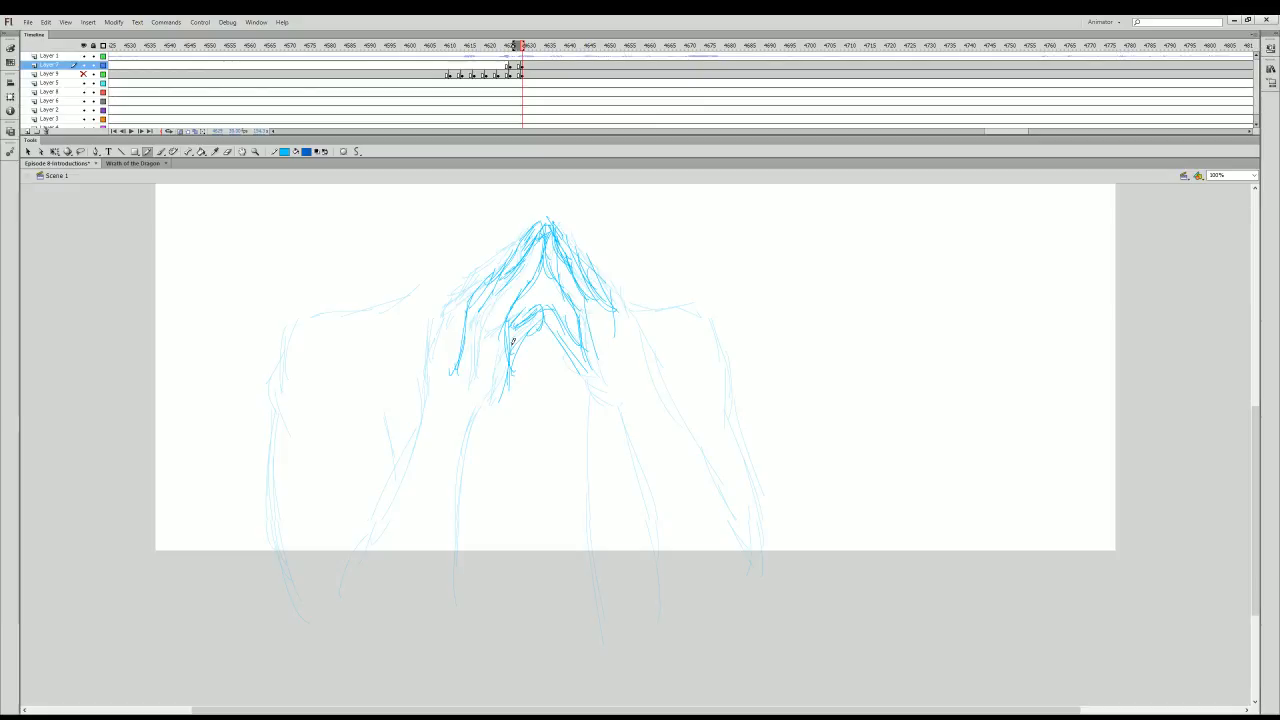
- Draw the outer and inner contours of the left-side forearm from the wrist down past the stage edge
mouse_move(449, 371)
mouse_down()
mouse_move(451, 409)
mouse_move(408, 512)
mouse_up()
drag(440, 438, 358, 588)
drag(508, 386, 482, 448)
drag(514, 358, 474, 488)
drag(480, 432, 470, 562)
drag(477, 477, 467, 630)
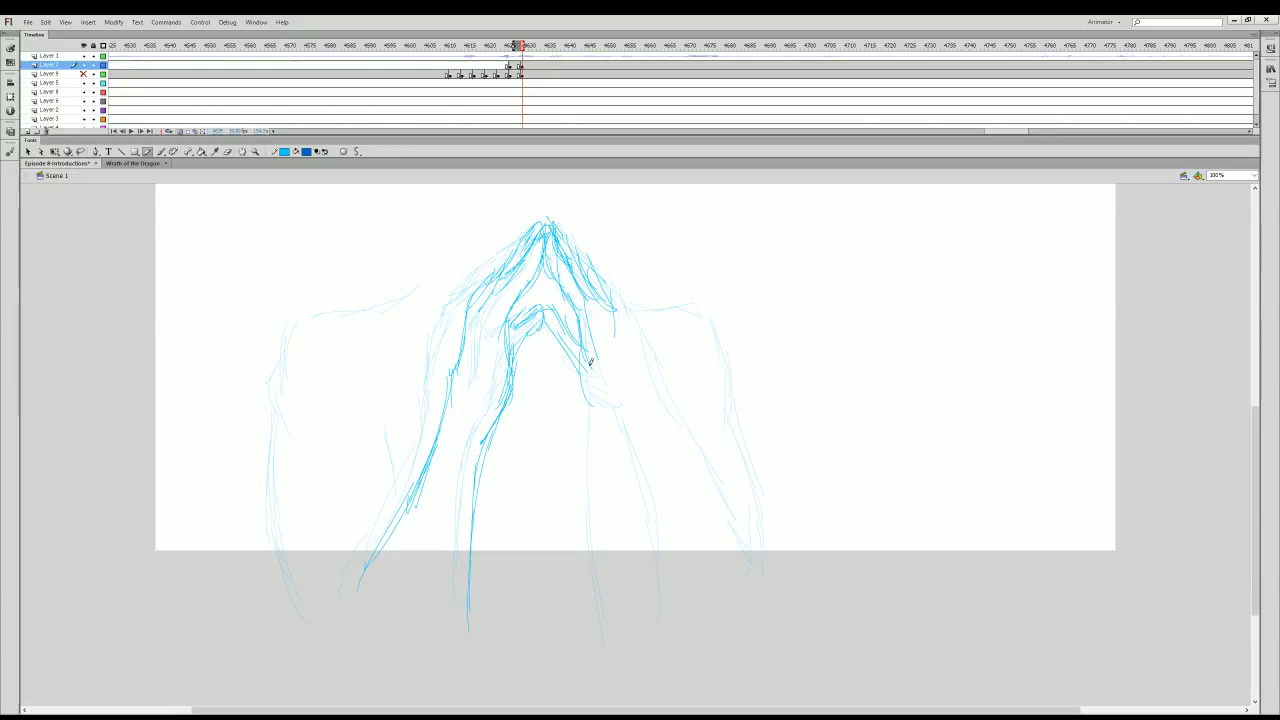
- Draw the right-side wrist and both contours of its forearm down past the stage edge
drag(590, 362, 610, 396)
drag(618, 298, 646, 383)
drag(634, 322, 660, 408)
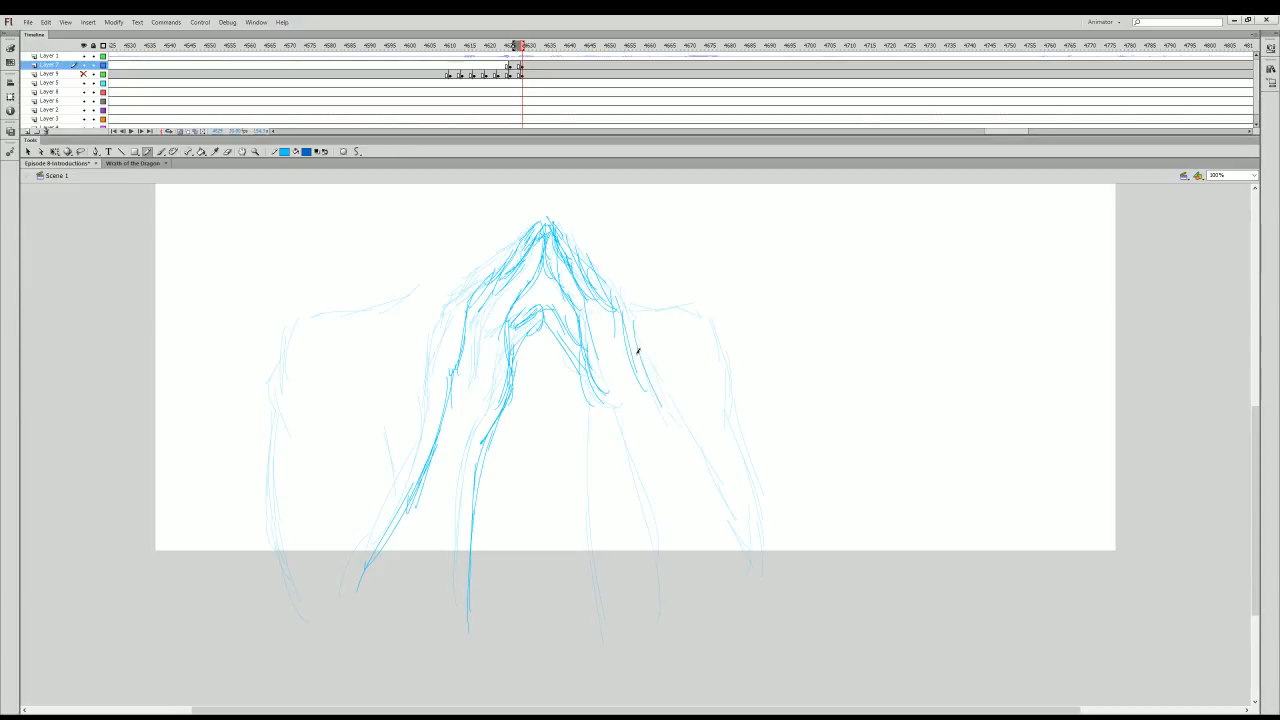
drag(637, 350, 730, 552)
drag(696, 488, 756, 628)
drag(600, 392, 636, 598)
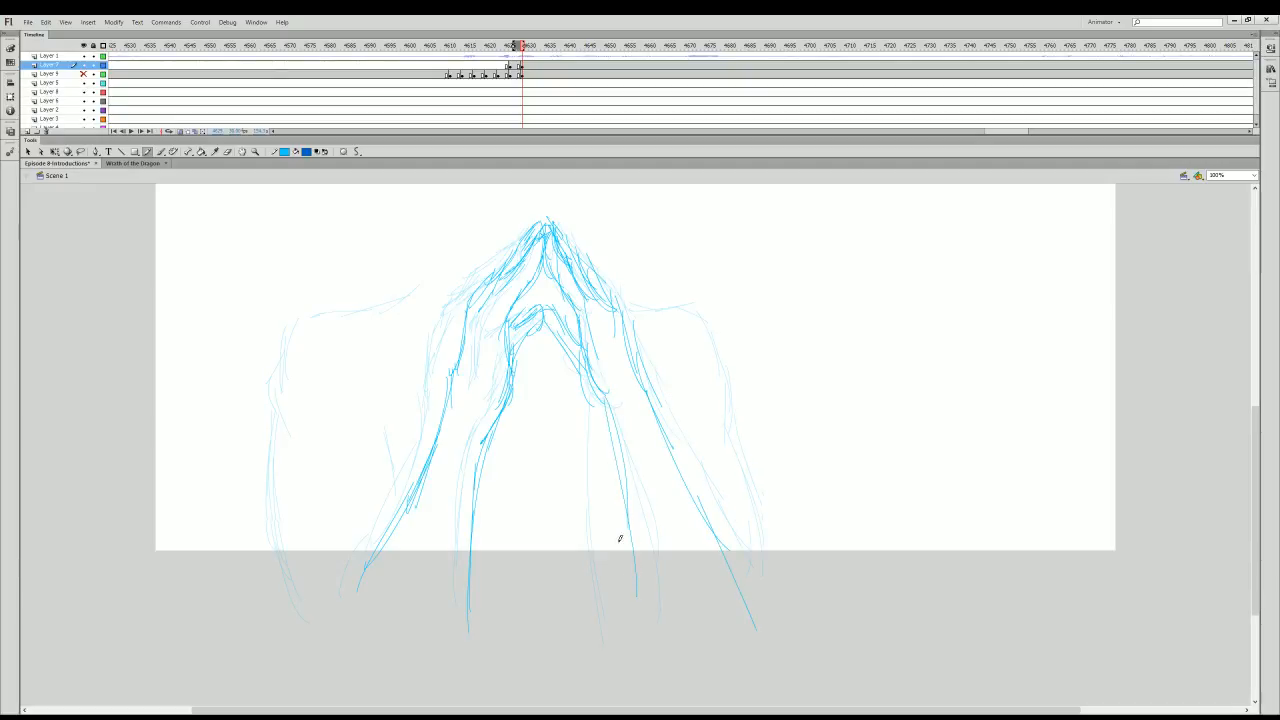
drag(618, 458, 629, 629)
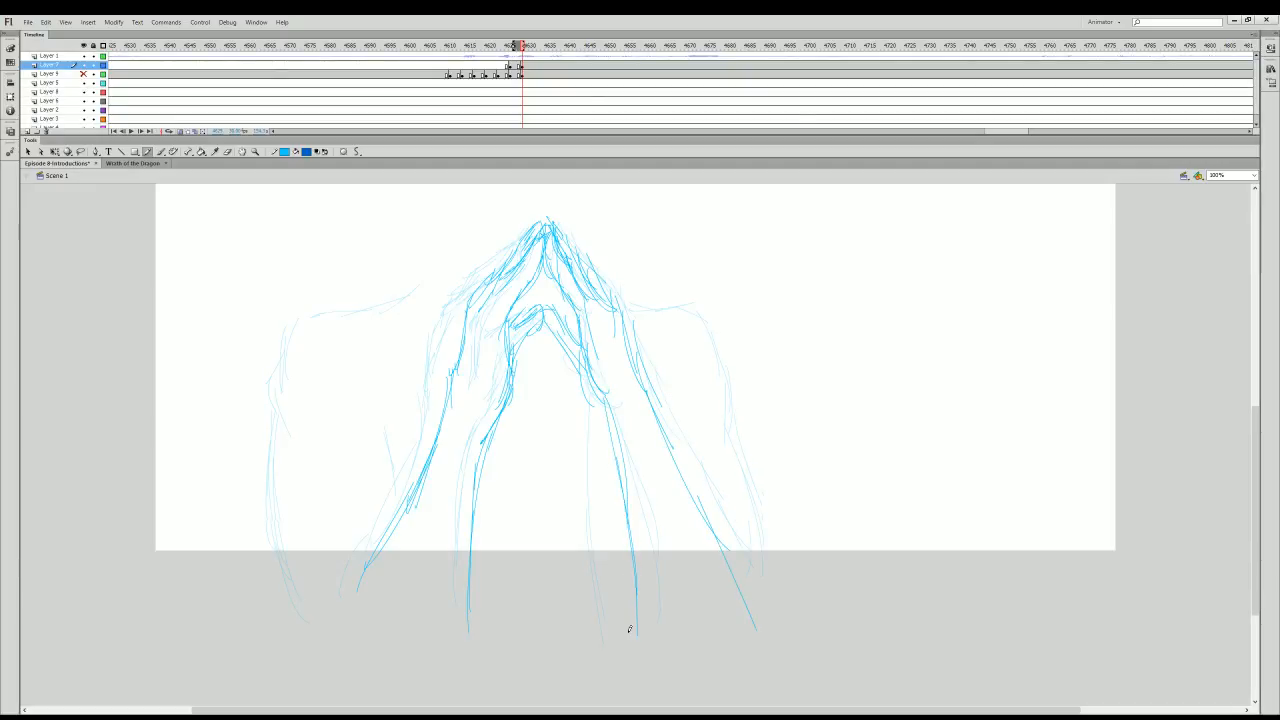
- Show the head and clothing layer again and sketch both shoulders and upper arms over the onion-skinned contours
click(84, 73)
mouse_move(421, 285)
mouse_down()
mouse_move(364, 309)
mouse_move(329, 306)
mouse_move(291, 337)
mouse_move(278, 440)
mouse_up()
mouse_move(281, 371)
mouse_down()
mouse_move(283, 497)
mouse_move(308, 600)
mouse_up()
mouse_move(275, 450)
mouse_down()
mouse_move(296, 580)
mouse_move(350, 640)
mouse_up()
drag(372, 532, 378, 434)
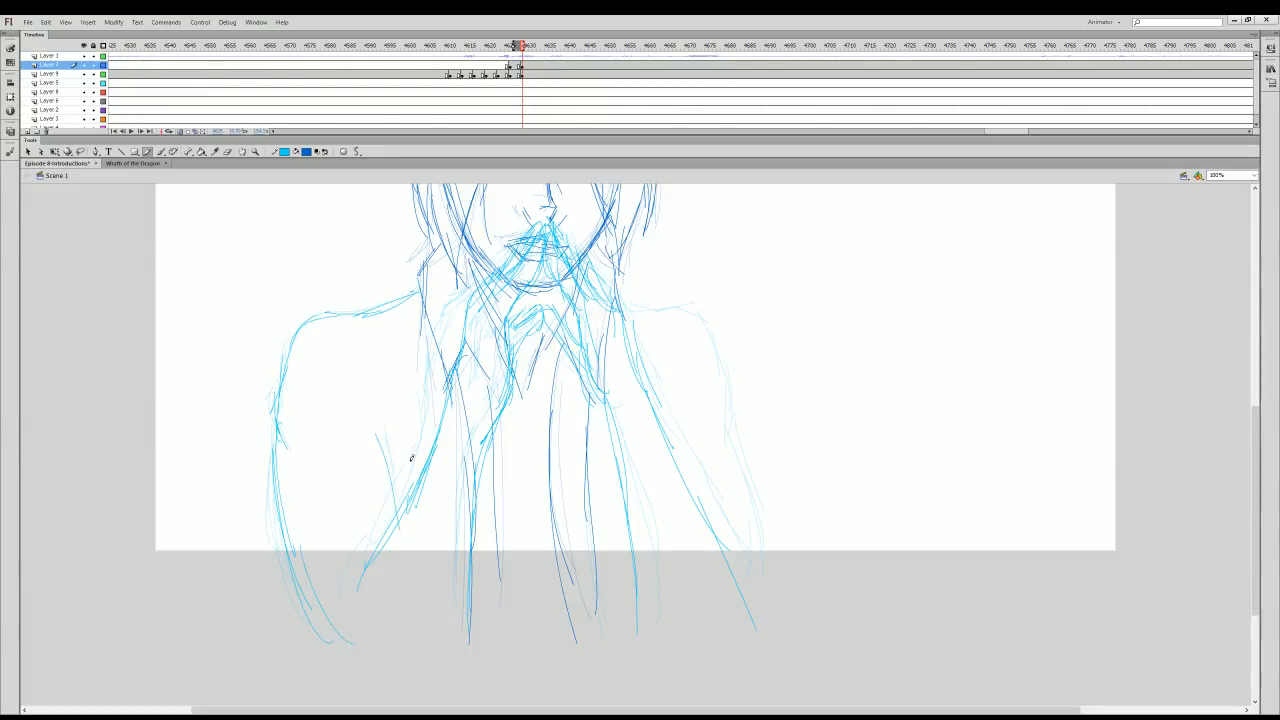
mouse_move(625, 307)
mouse_down()
mouse_move(693, 309)
mouse_move(762, 531)
mouse_move(719, 647)
mouse_up()
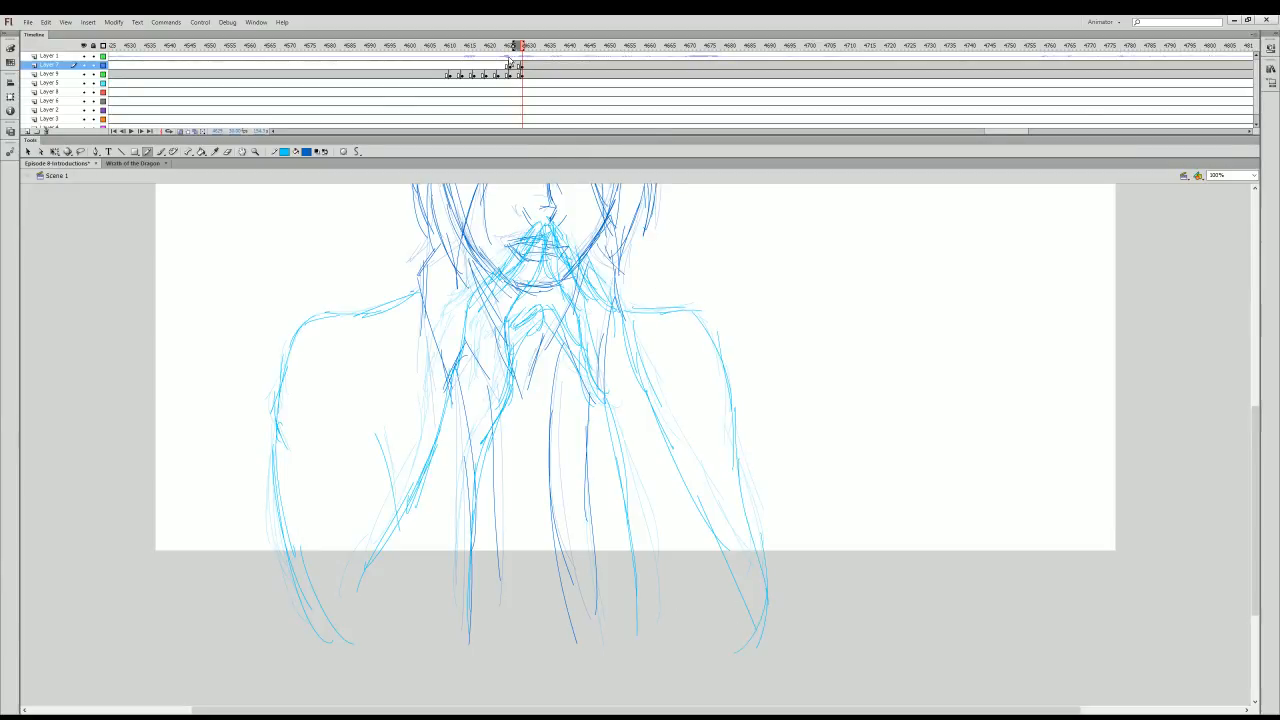
- Scrub back to the earlier frames and play the sequence to review the motion into the new pose
drag(511, 46, 494, 46)
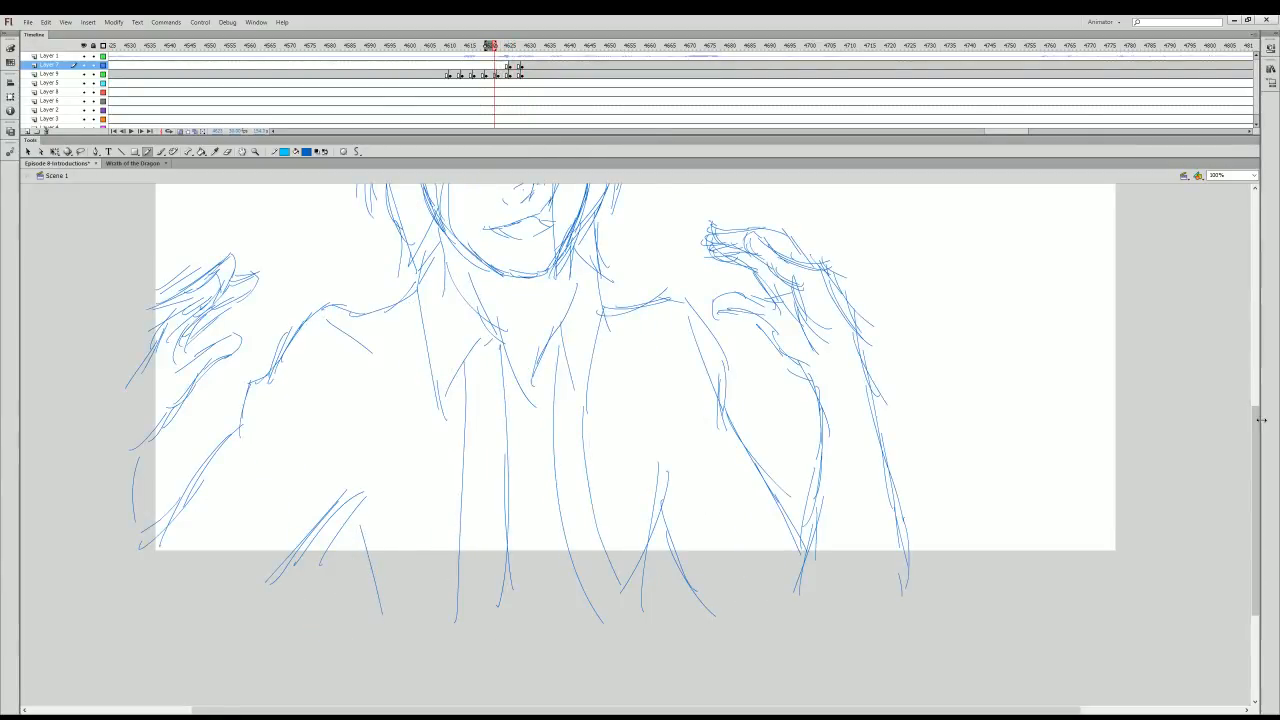
drag(1257, 464, 1258, 416)
click(603, 47)
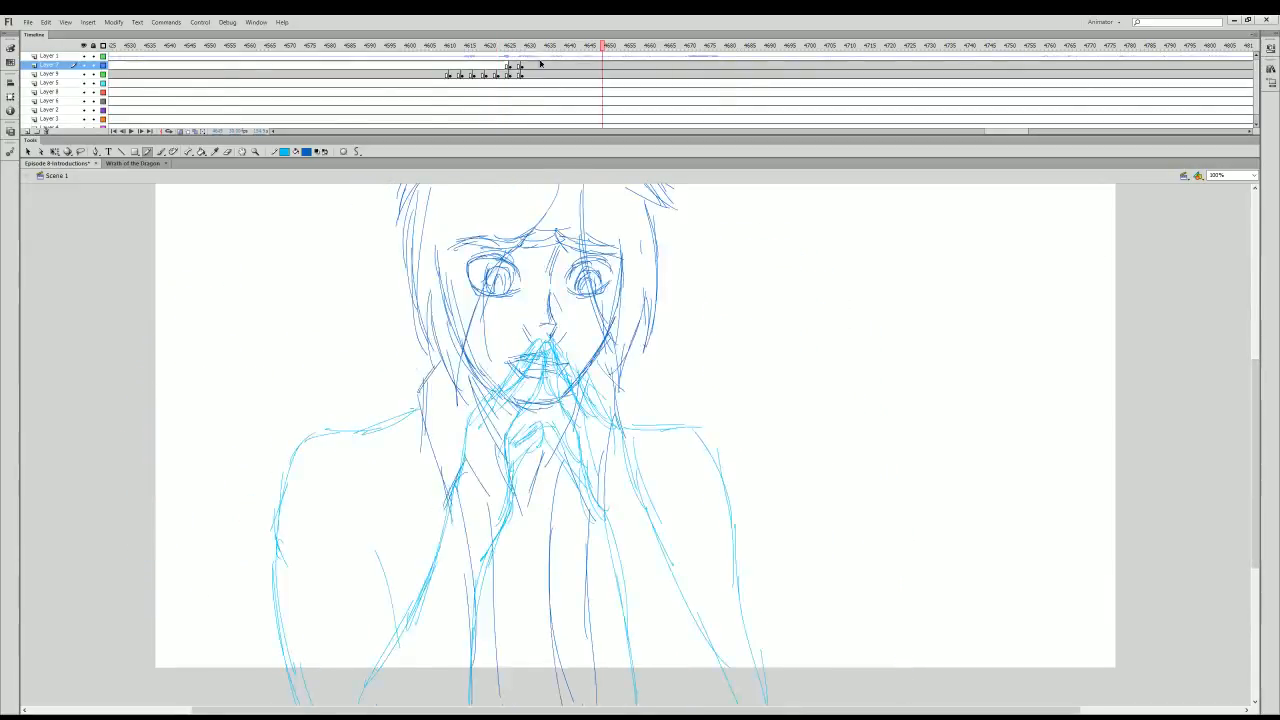
drag(540, 64, 14, 388)
key(period)
key(period)
key(period)
key(period)
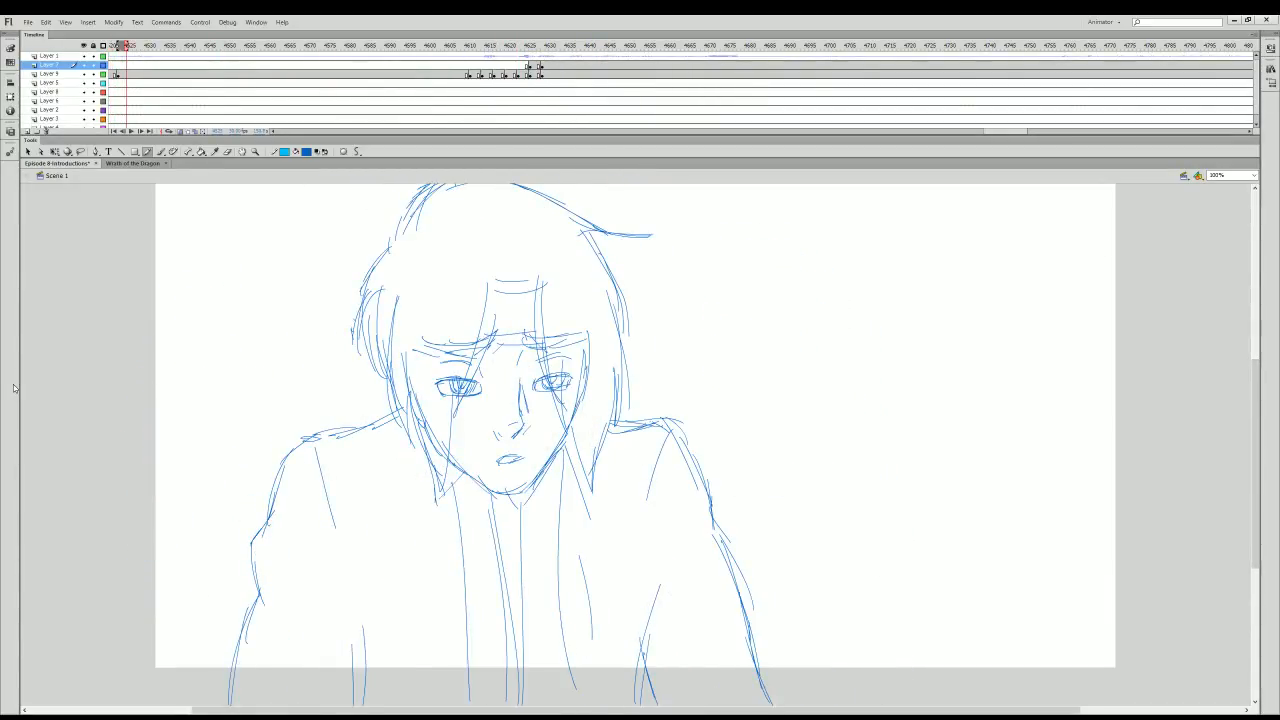
key(Return)
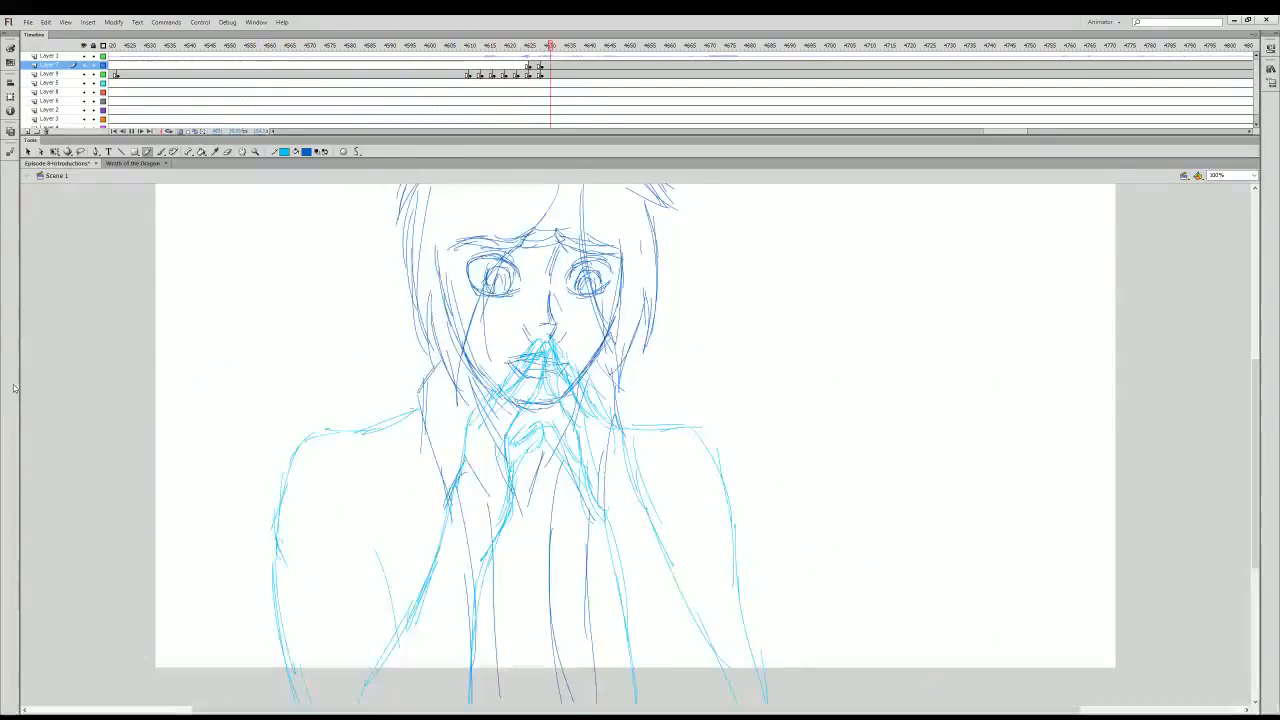
- Add a blank keyframe on Layer 7 just after the latest arms drawing, keeping that drawing visible as onion skin
click(555, 71)
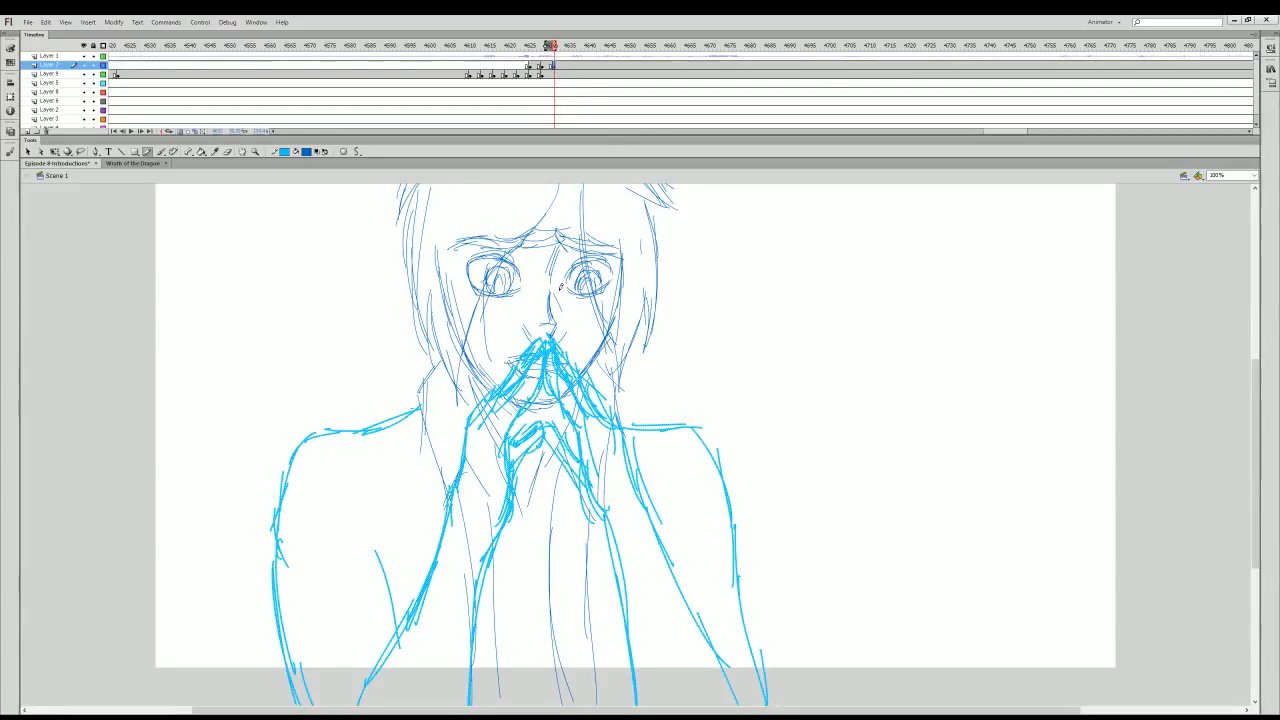
click(559, 68)
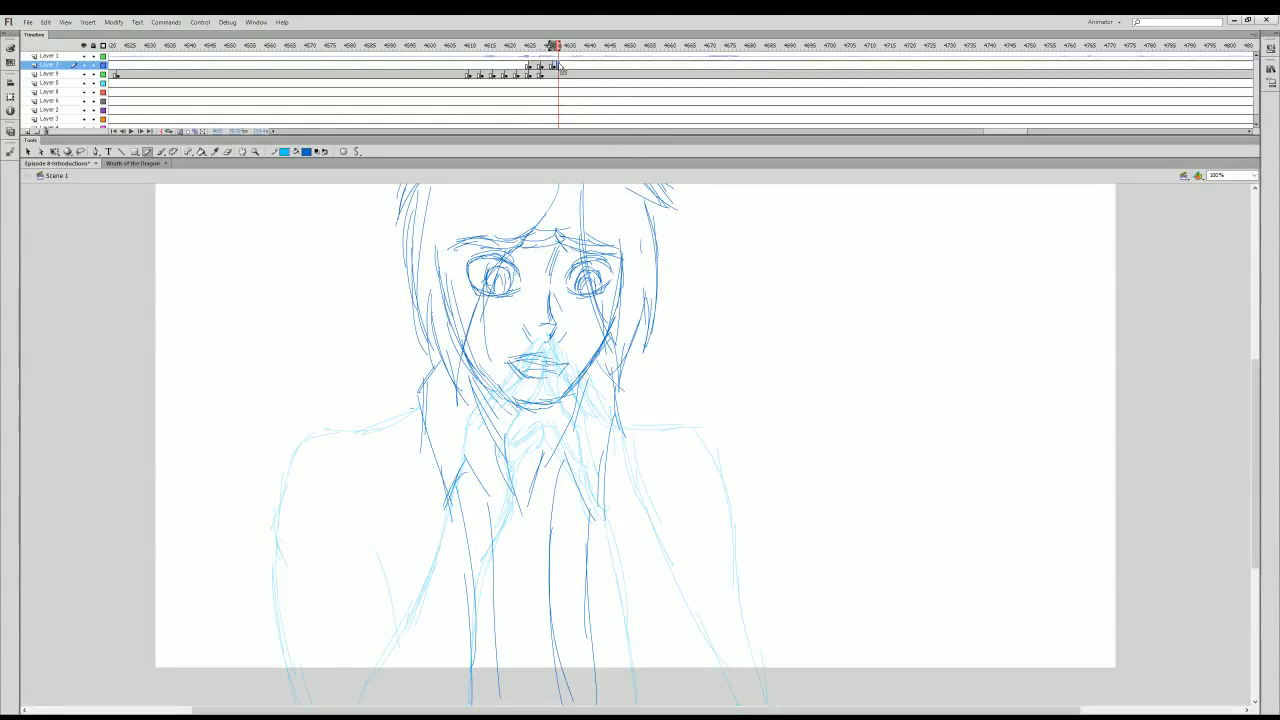
click(556, 66)
key(comma)
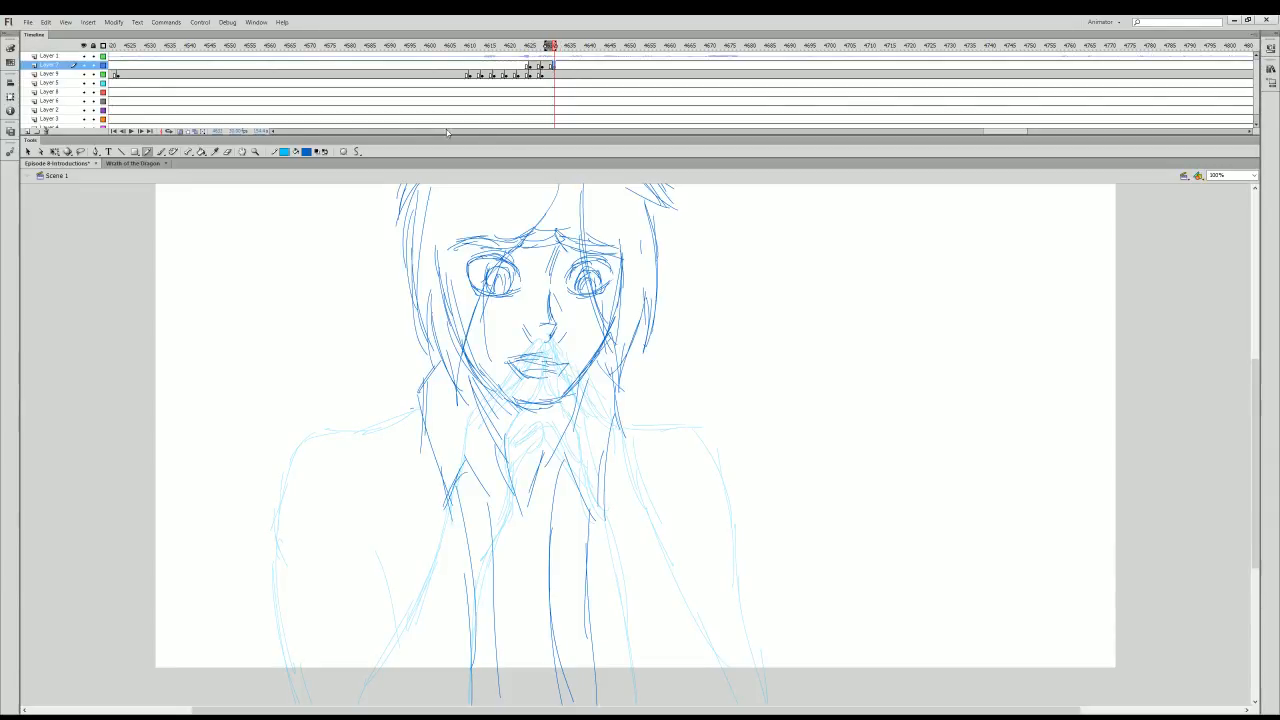
- Hide the head and clothing layer and sketch the fingers of both pressed-together hands, slightly inward of the onion-skinned pose
click(84, 74)
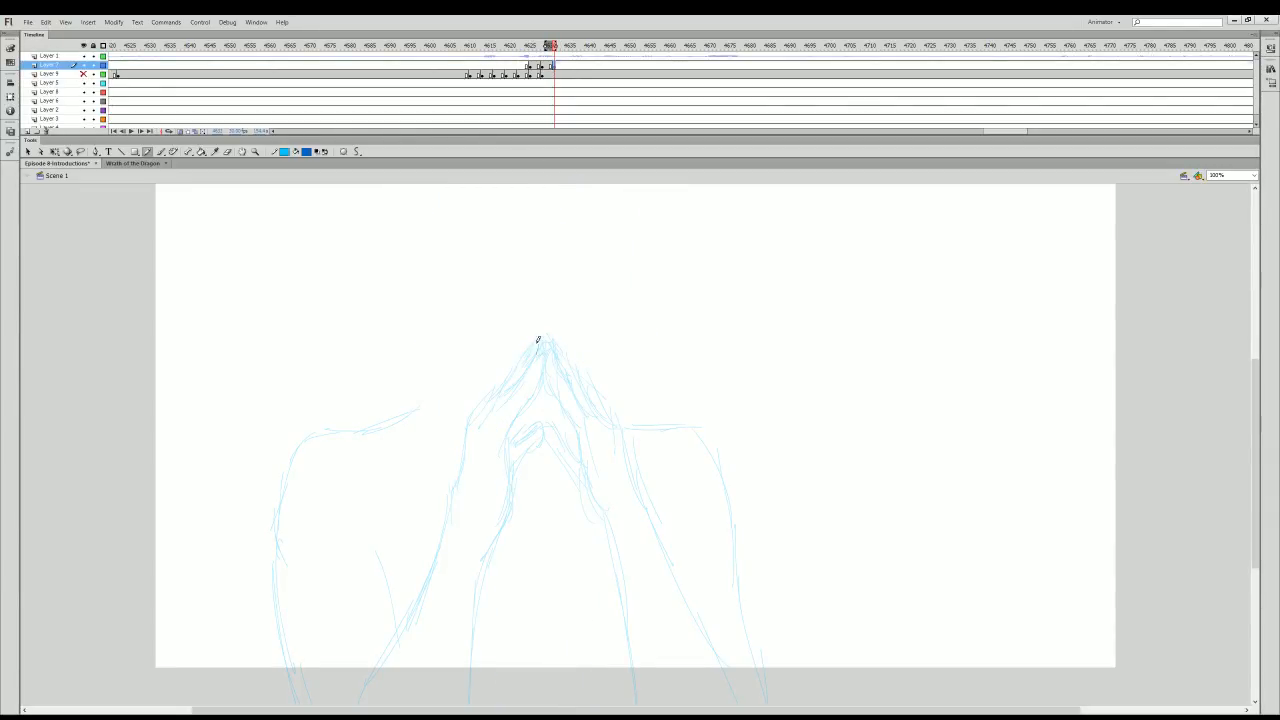
mouse_move(534, 343)
mouse_down()
mouse_move(545, 378)
mouse_move(523, 377)
mouse_move(519, 395)
mouse_move(534, 494)
mouse_up()
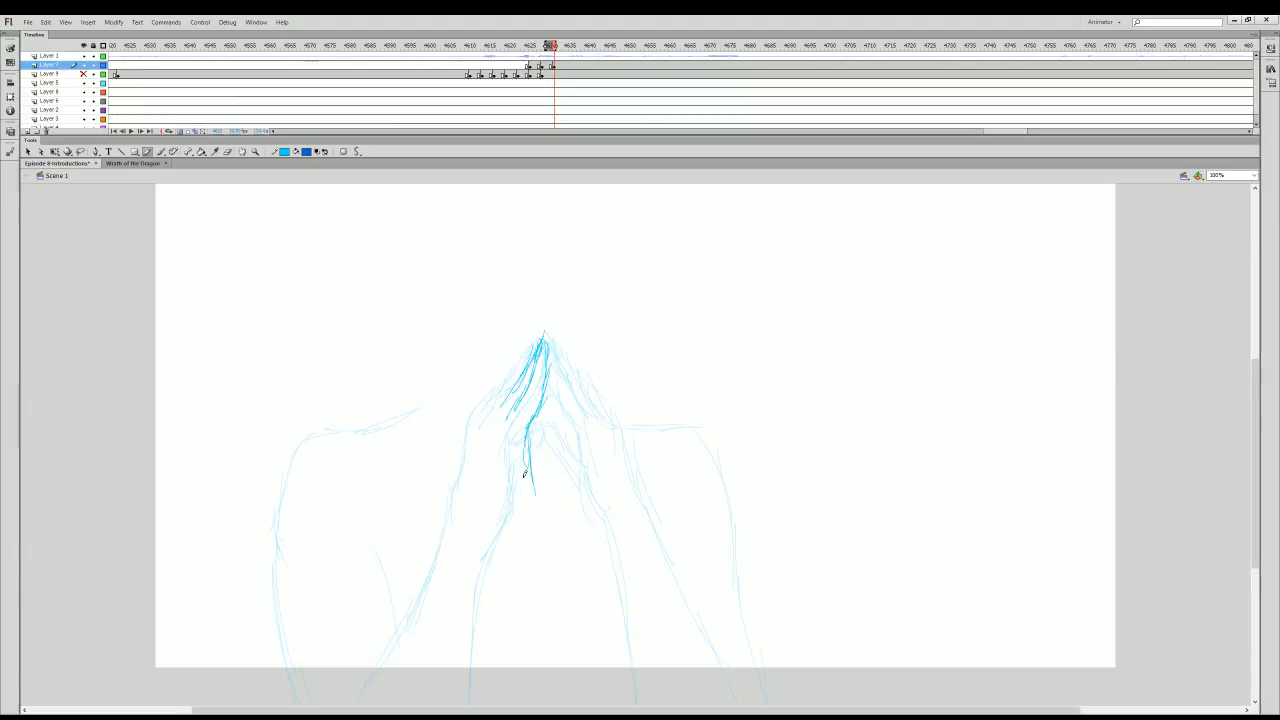
drag(498, 422, 500, 488)
drag(558, 337, 571, 492)
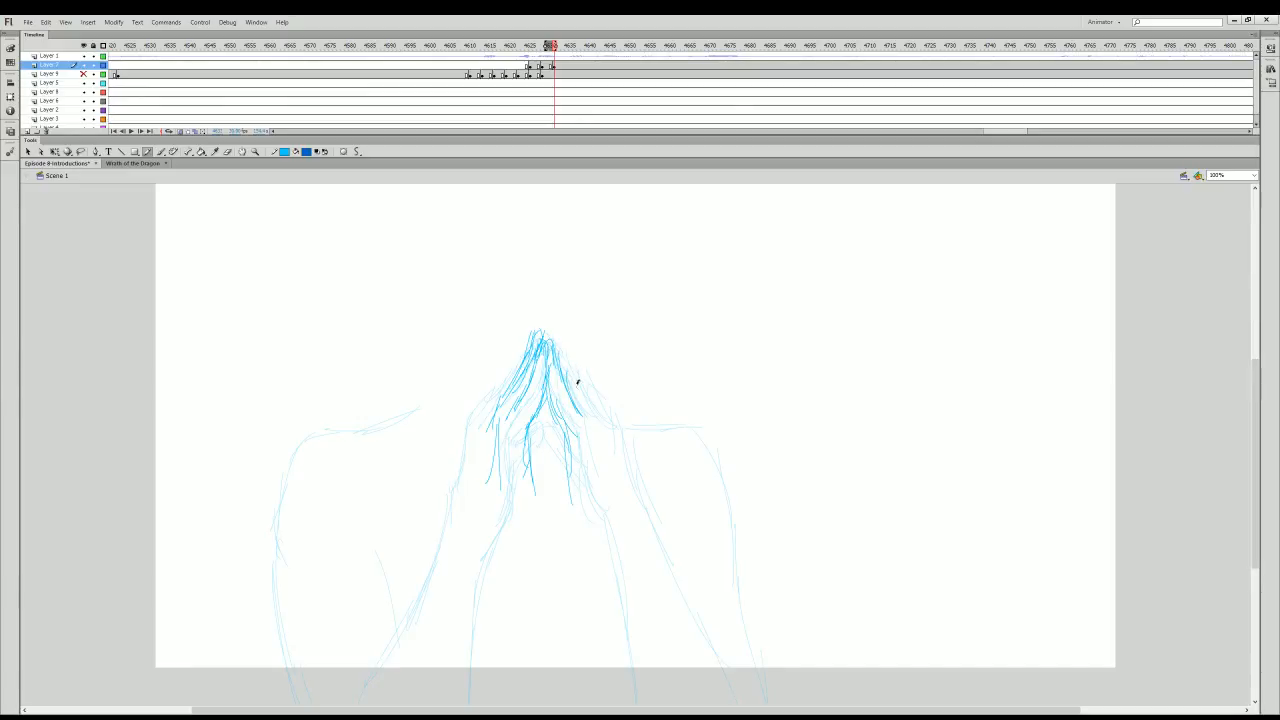
mouse_move(551, 322)
mouse_down()
mouse_move(543, 334)
mouse_move(601, 421)
mouse_up()
- Sketch the outer edges of both hands down to the wrists and the heels of the palms between them
mouse_move(511, 386)
mouse_down()
mouse_move(489, 421)
mouse_move(476, 526)
mouse_up()
drag(484, 428, 482, 532)
mouse_move(527, 440)
mouse_down()
mouse_move(522, 507)
mouse_move(532, 466)
mouse_up()
mouse_move(550, 418)
mouse_down()
mouse_move(540, 446)
mouse_move(537, 415)
mouse_move(563, 452)
mouse_up()
drag(551, 424, 568, 470)
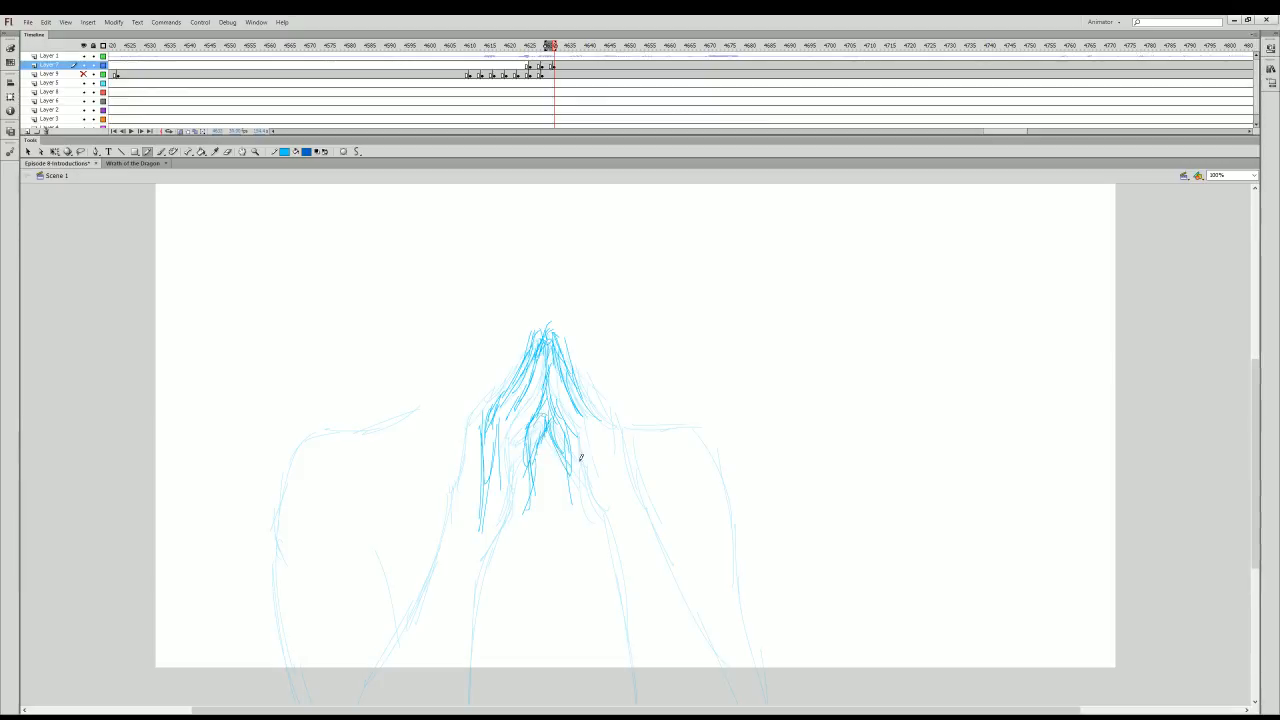
drag(587, 374, 610, 440)
drag(606, 414, 620, 524)
- Draw the inner and outer contours of both forearms from the wrists down past the stage edge
mouse_move(490, 496)
mouse_down()
mouse_move(472, 586)
mouse_move(412, 695)
mouse_up()
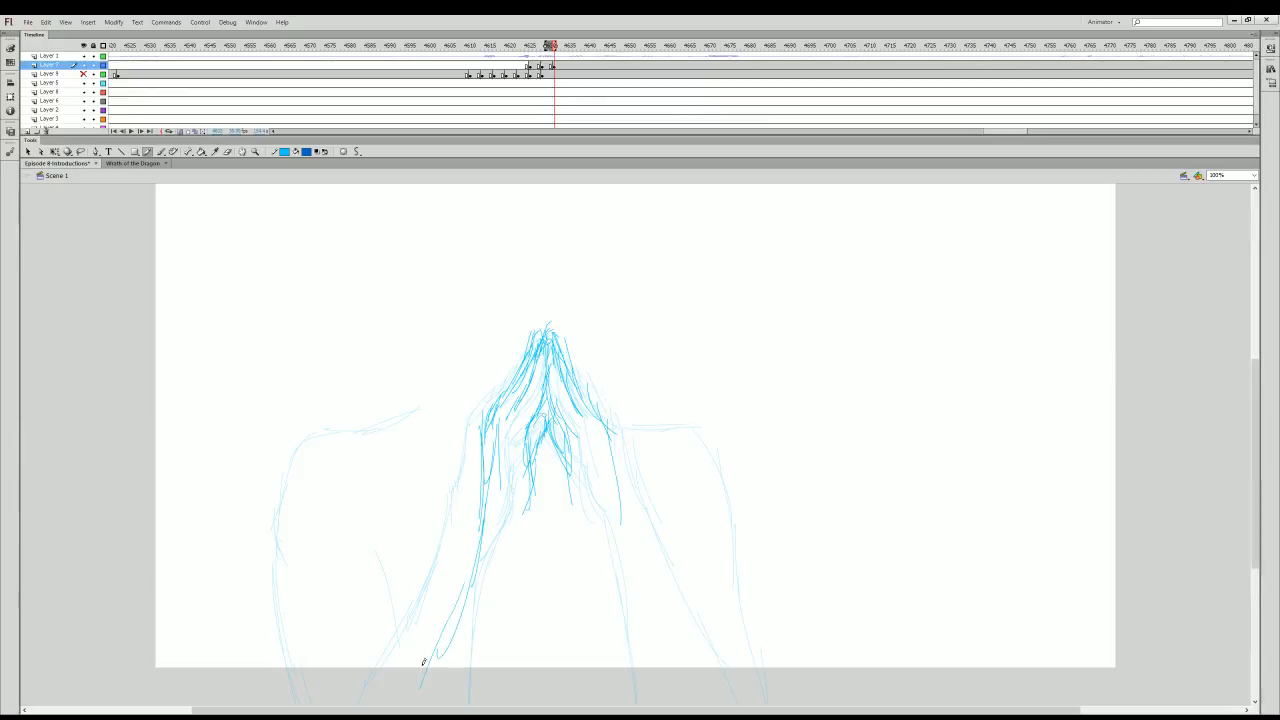
mouse_move(533, 493)
mouse_down()
mouse_move(519, 571)
mouse_move(527, 702)
mouse_up()
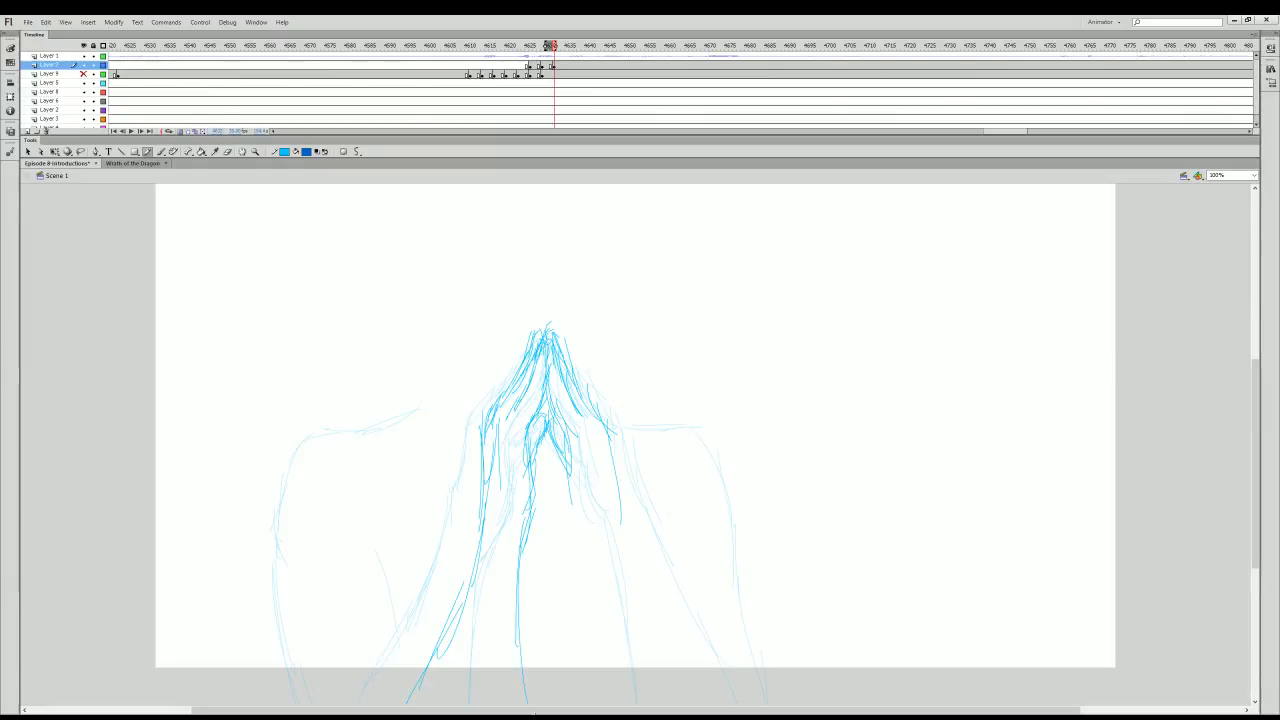
mouse_move(572, 464)
mouse_down()
mouse_move(590, 516)
mouse_move(593, 648)
mouse_up()
drag(583, 524, 586, 700)
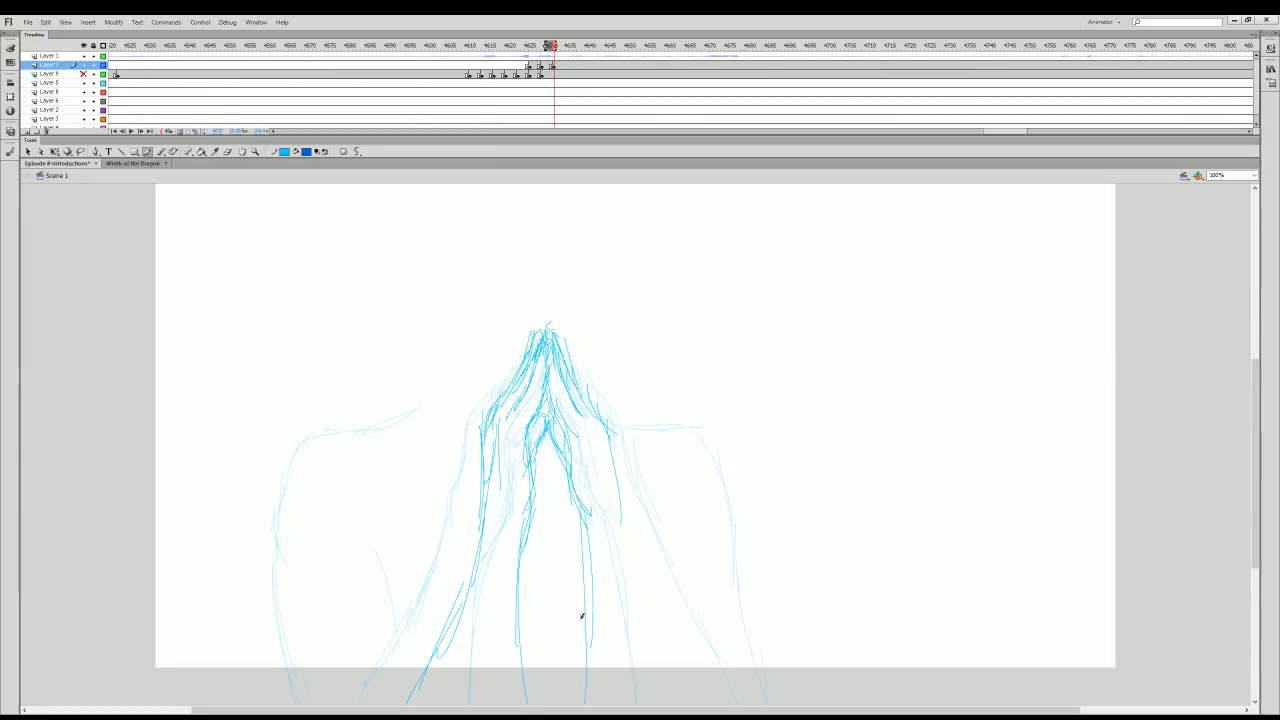
drag(631, 540, 683, 703)
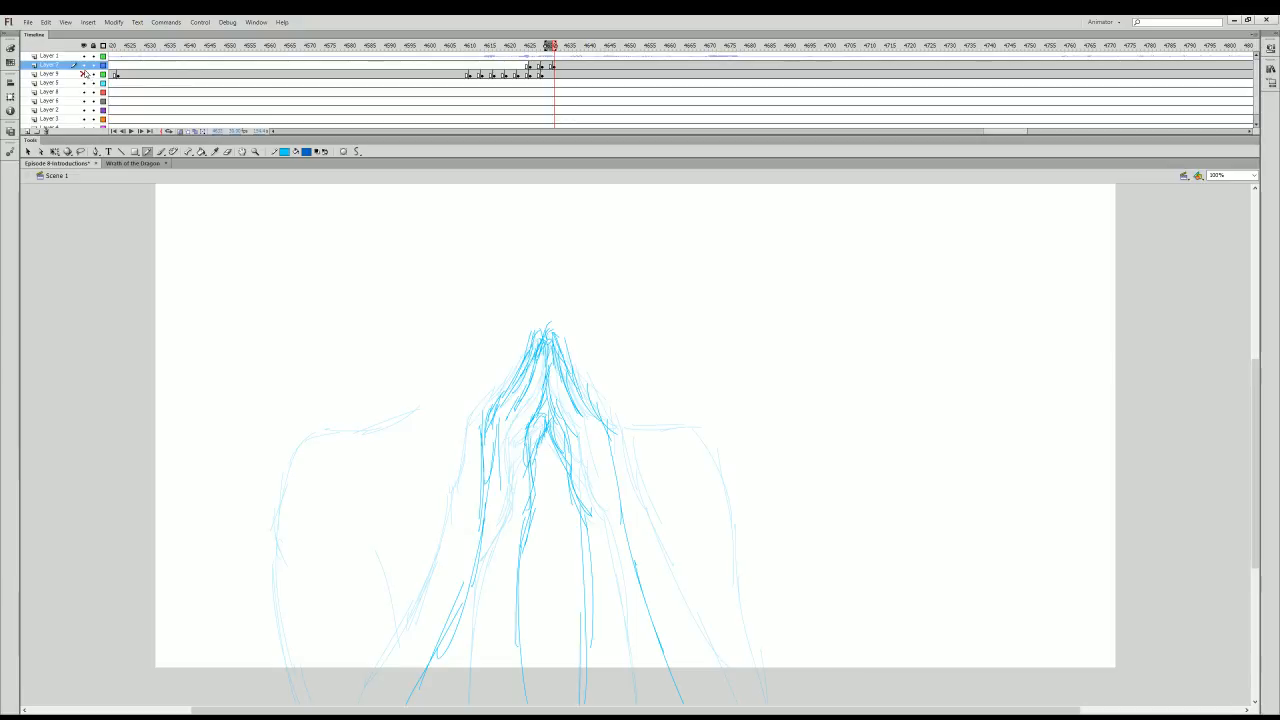
- Show the head and clothing layer again and trace both shoulders and upper arms over the onion-skinned lines
click(84, 74)
mouse_move(415, 402)
mouse_down()
mouse_move(323, 423)
mouse_move(289, 457)
mouse_move(280, 499)
mouse_move(302, 682)
mouse_up()
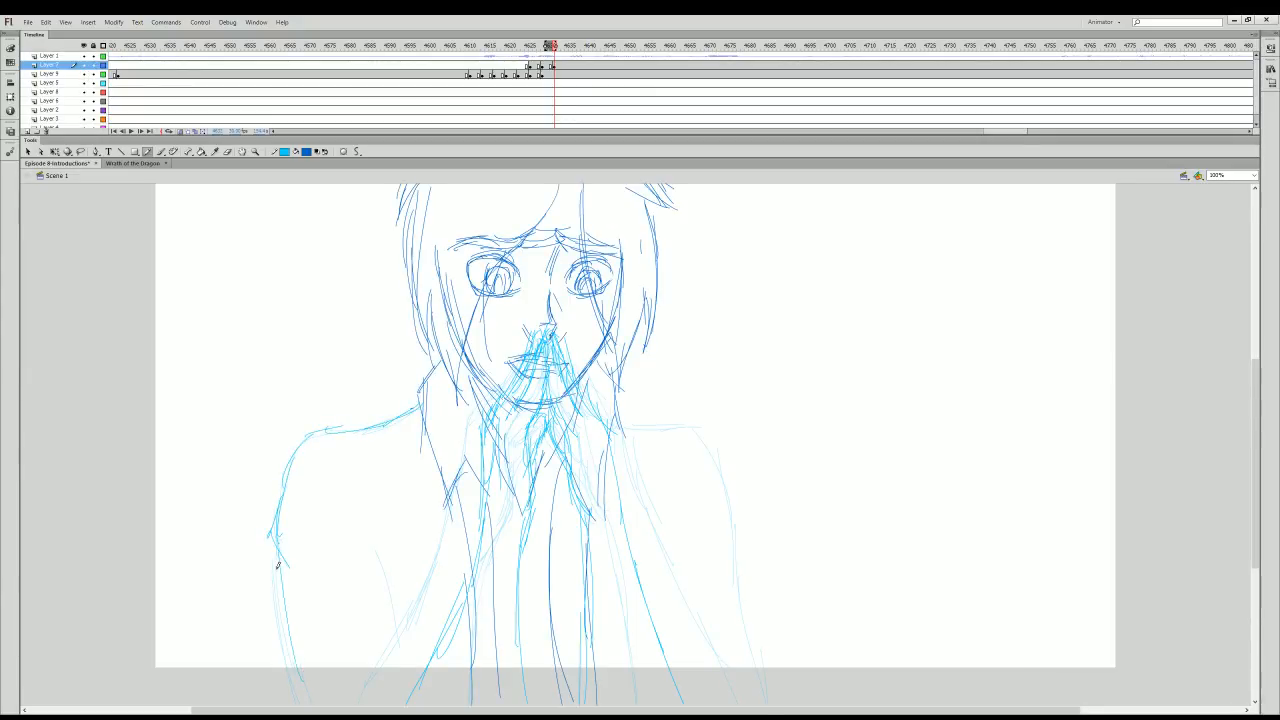
drag(274, 560, 304, 704)
mouse_move(380, 548)
mouse_down()
mouse_move(419, 665)
mouse_move(392, 570)
mouse_up()
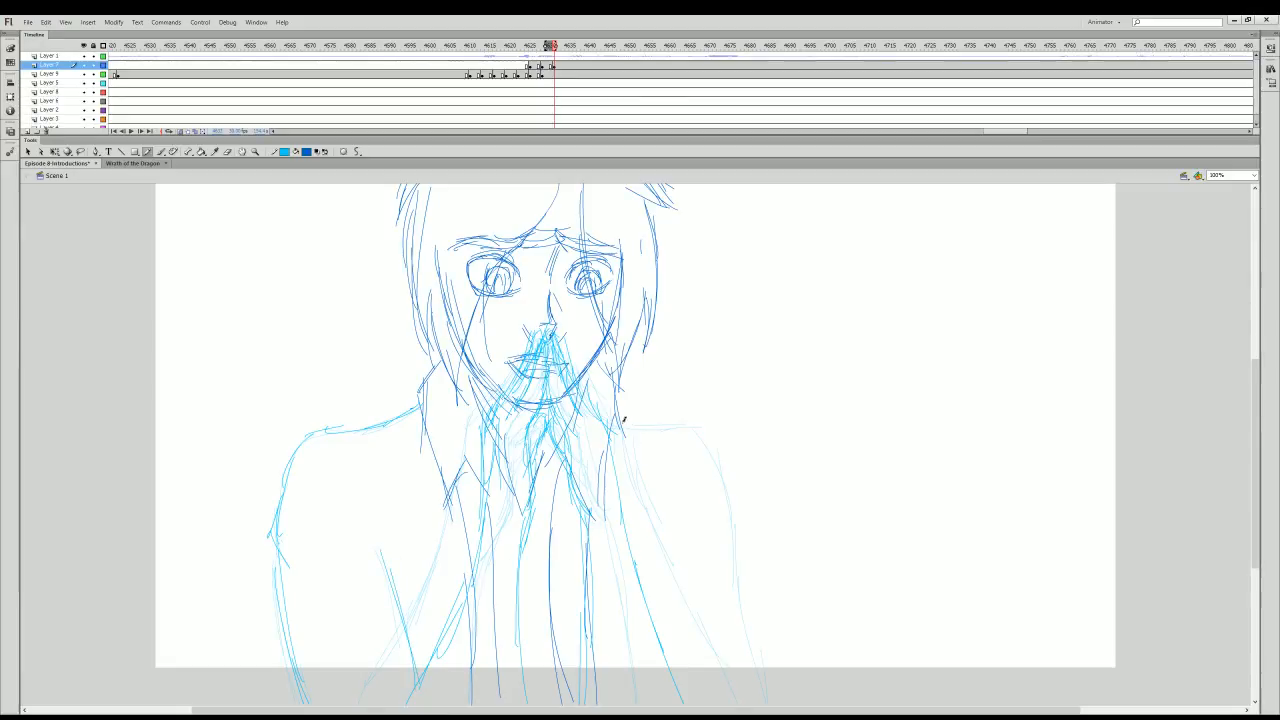
mouse_move(622, 432)
mouse_down()
mouse_move(702, 421)
mouse_move(749, 569)
mouse_up()
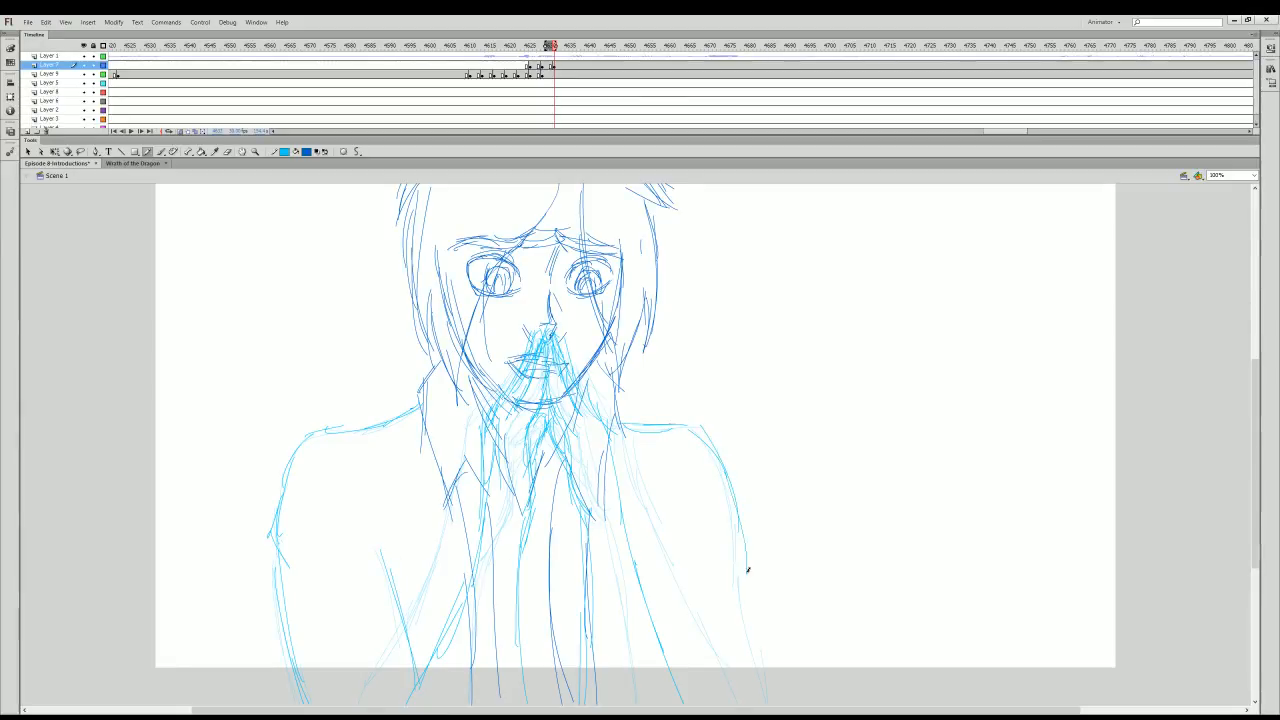
drag(738, 512, 764, 700)
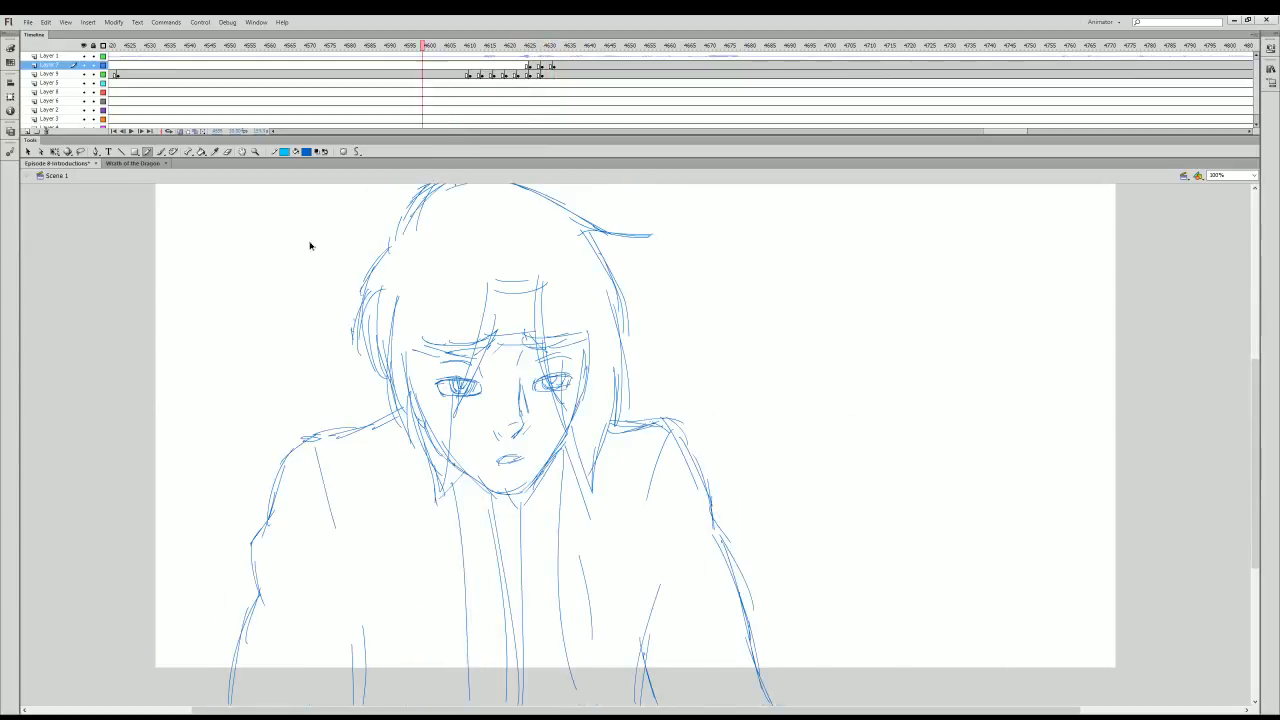
- Play the sequence repeatedly from the earlier frames to review the hands-to-mouth motion and judge how long the pose holds
key(Return)
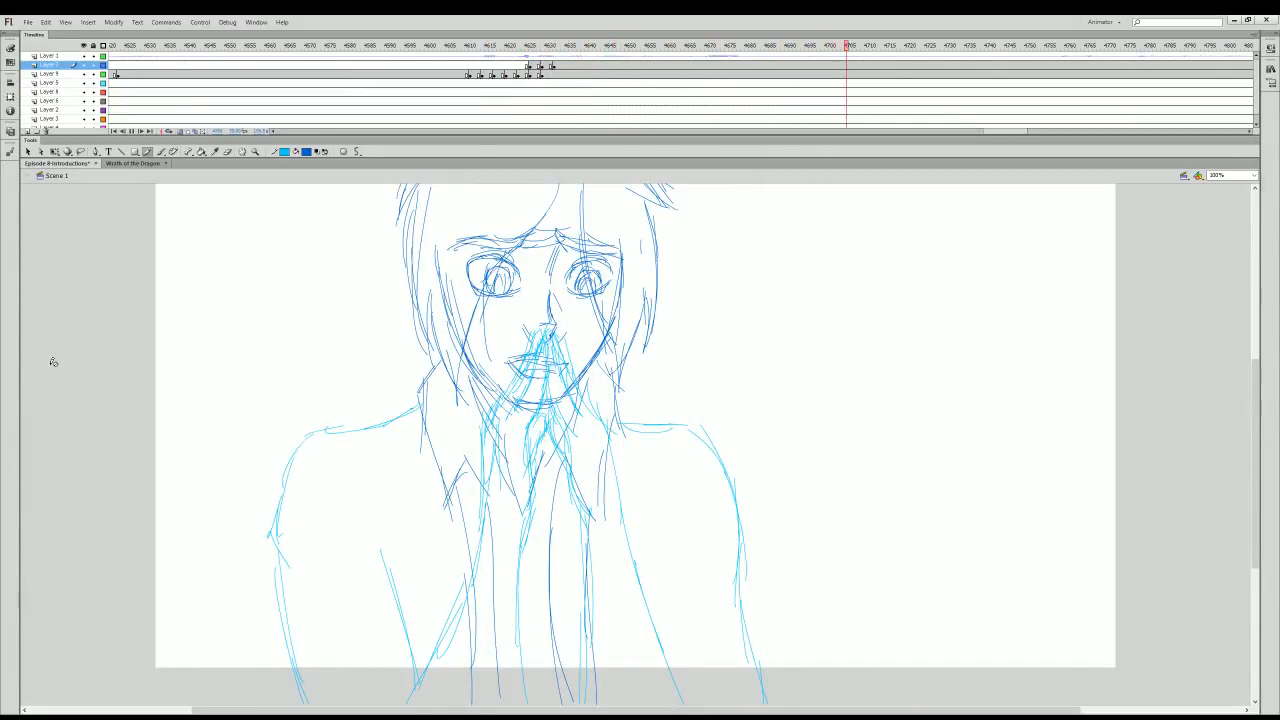
drag(910, 45, 211, 45)
scroll(1247, 440, up, 1)
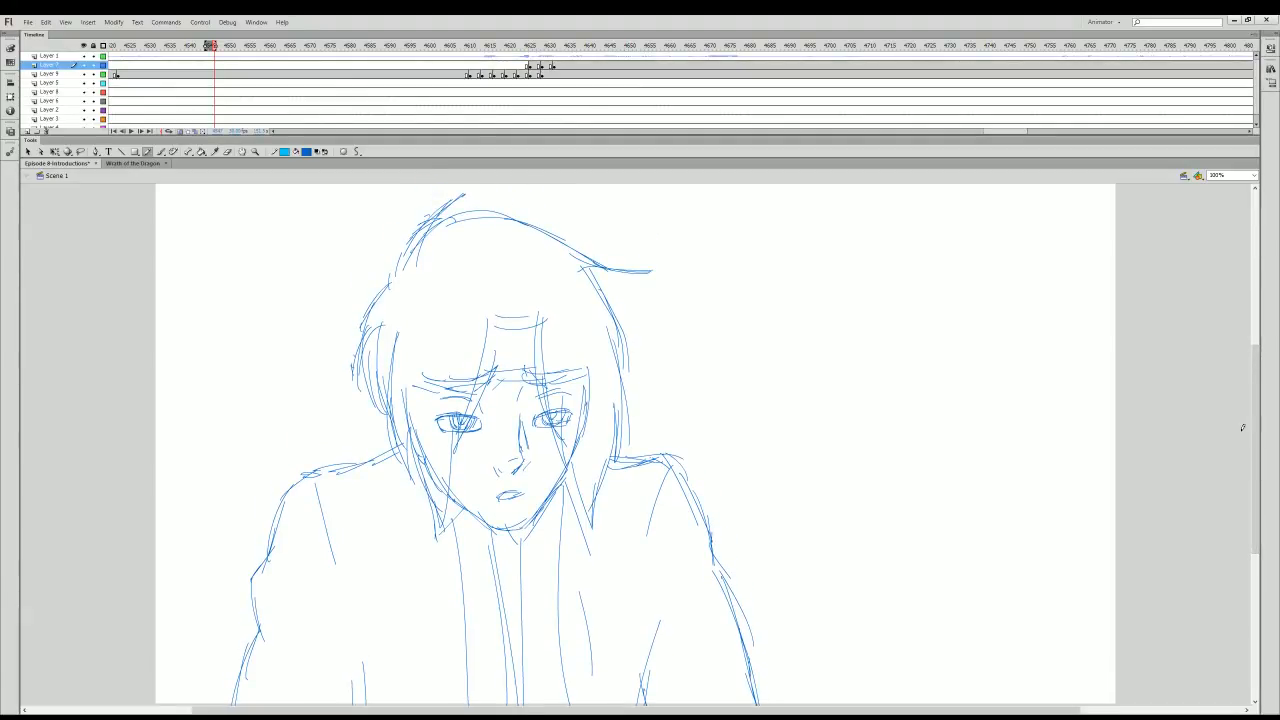
key(Return)
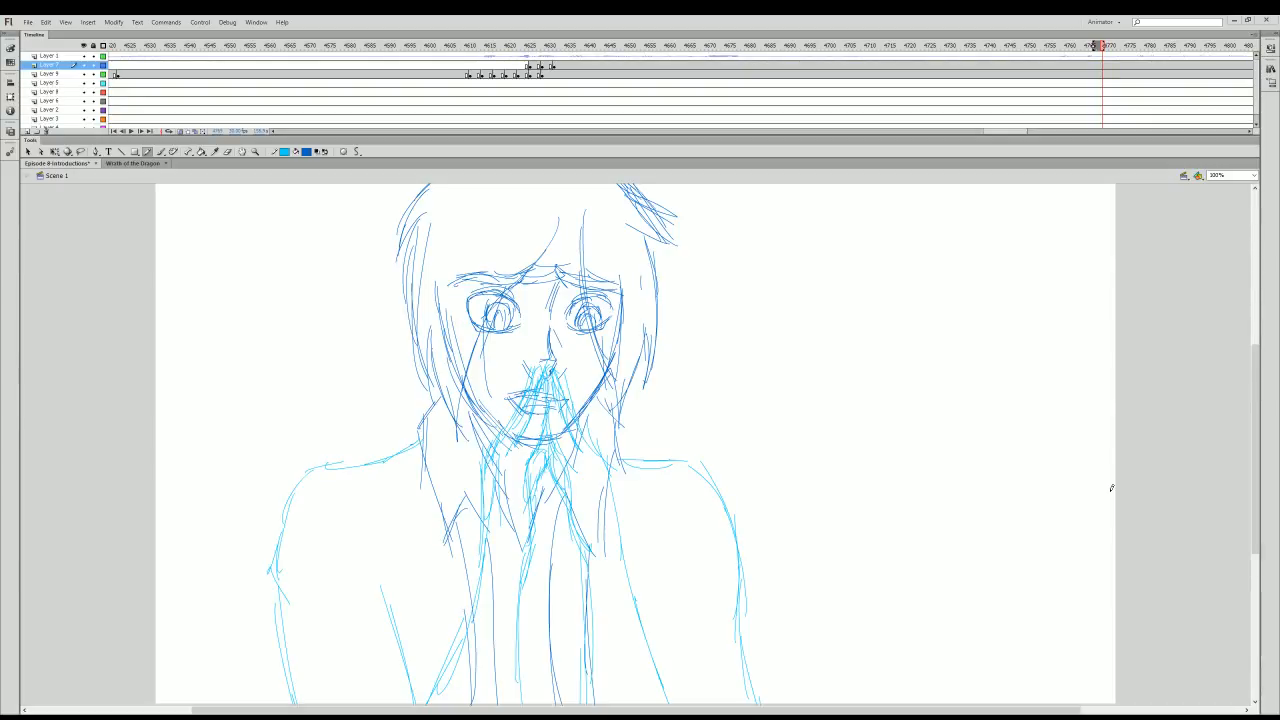
drag(597, 46, 263, 46)
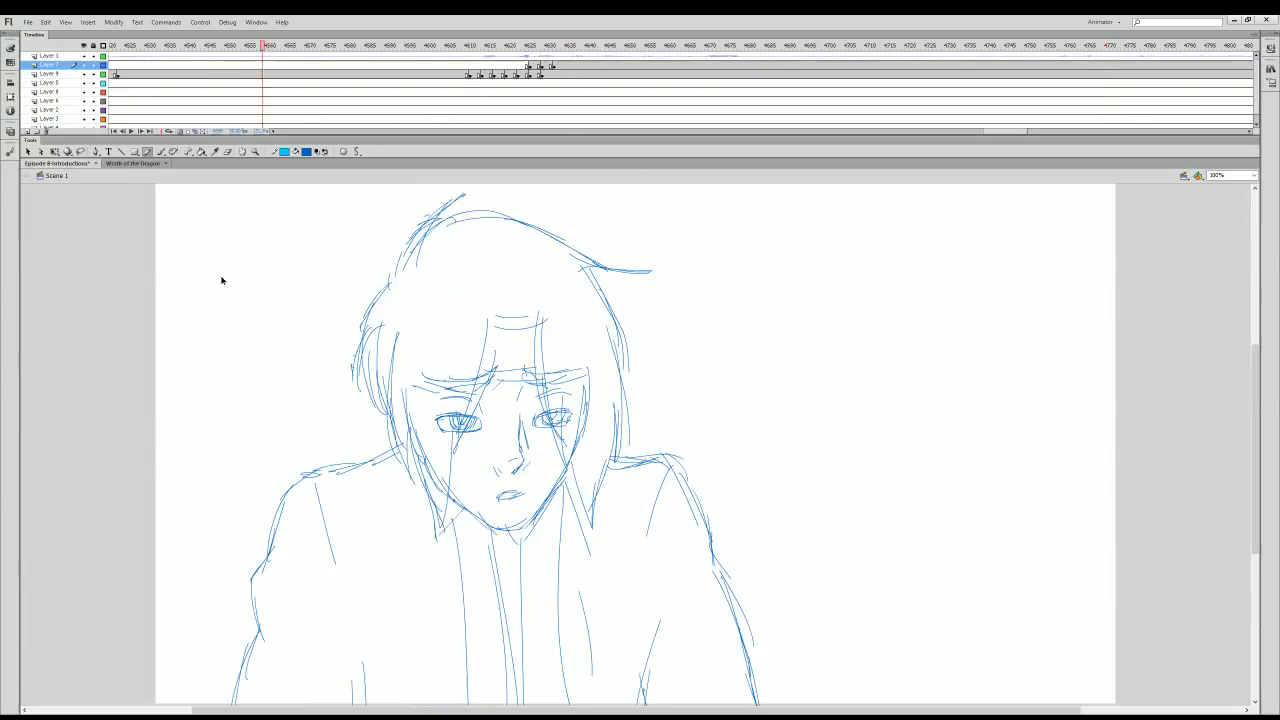
key(Return)
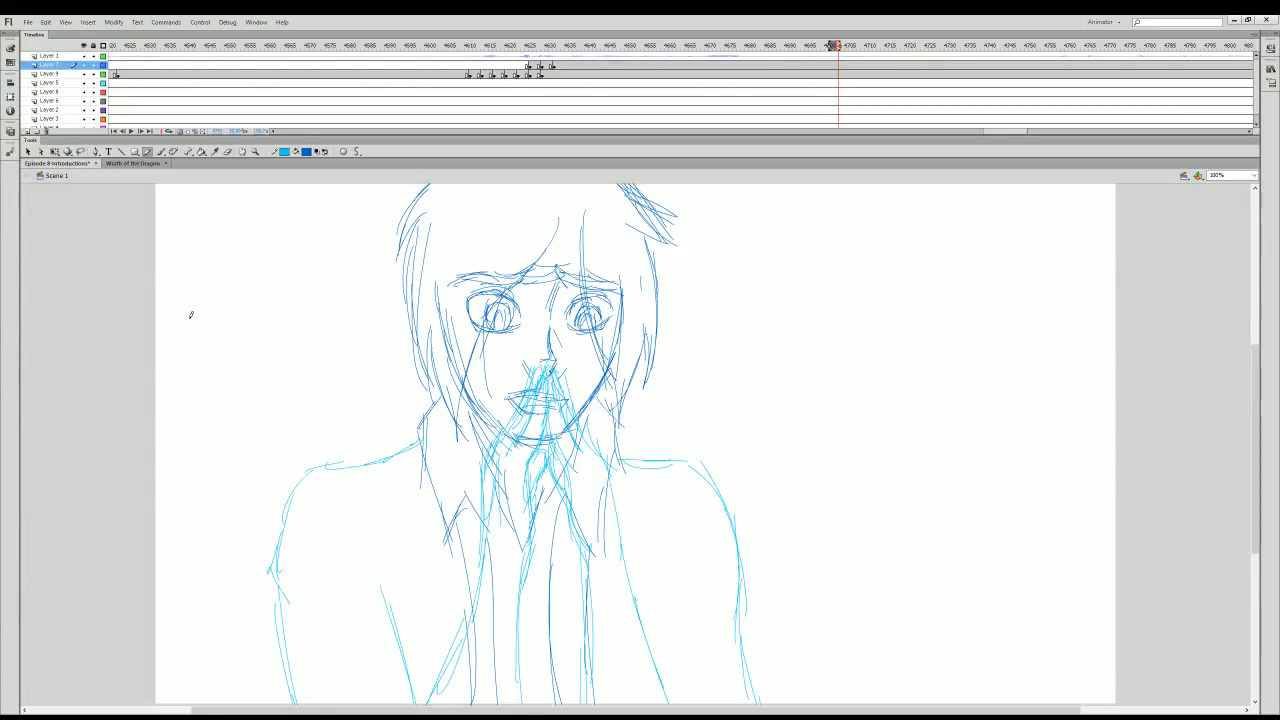
key(Return)
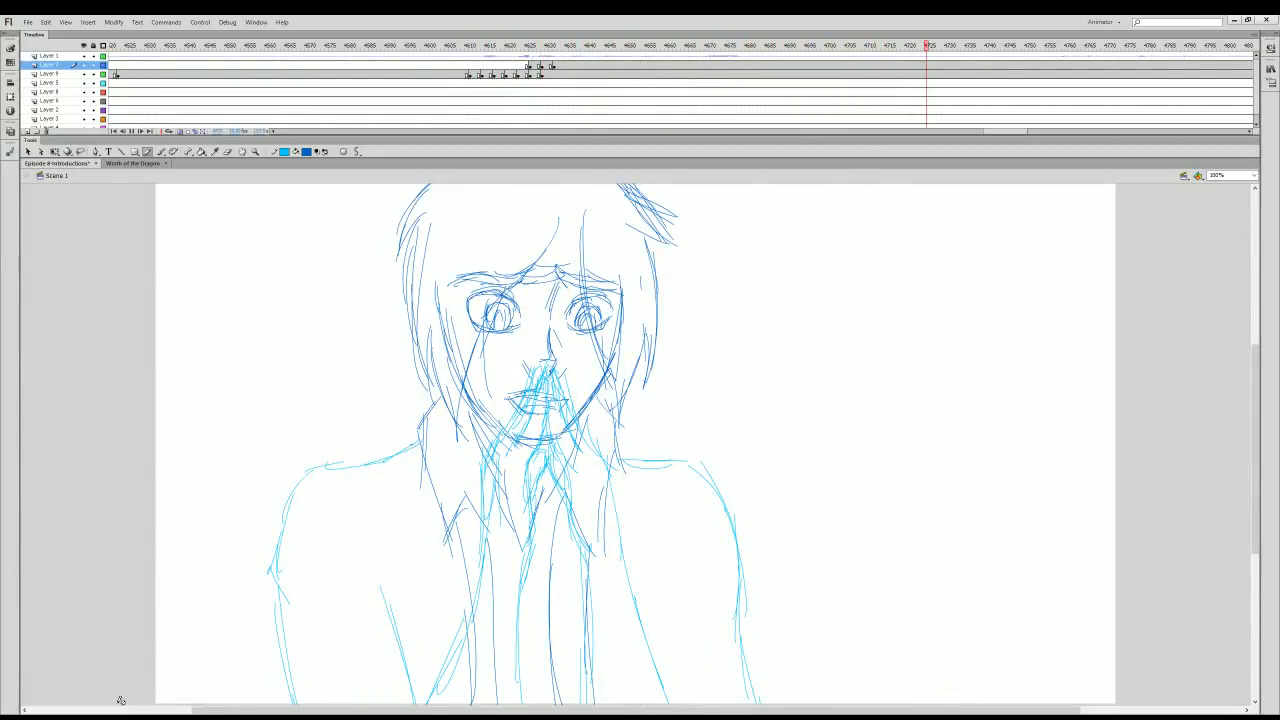
key(Return)
key(Return)
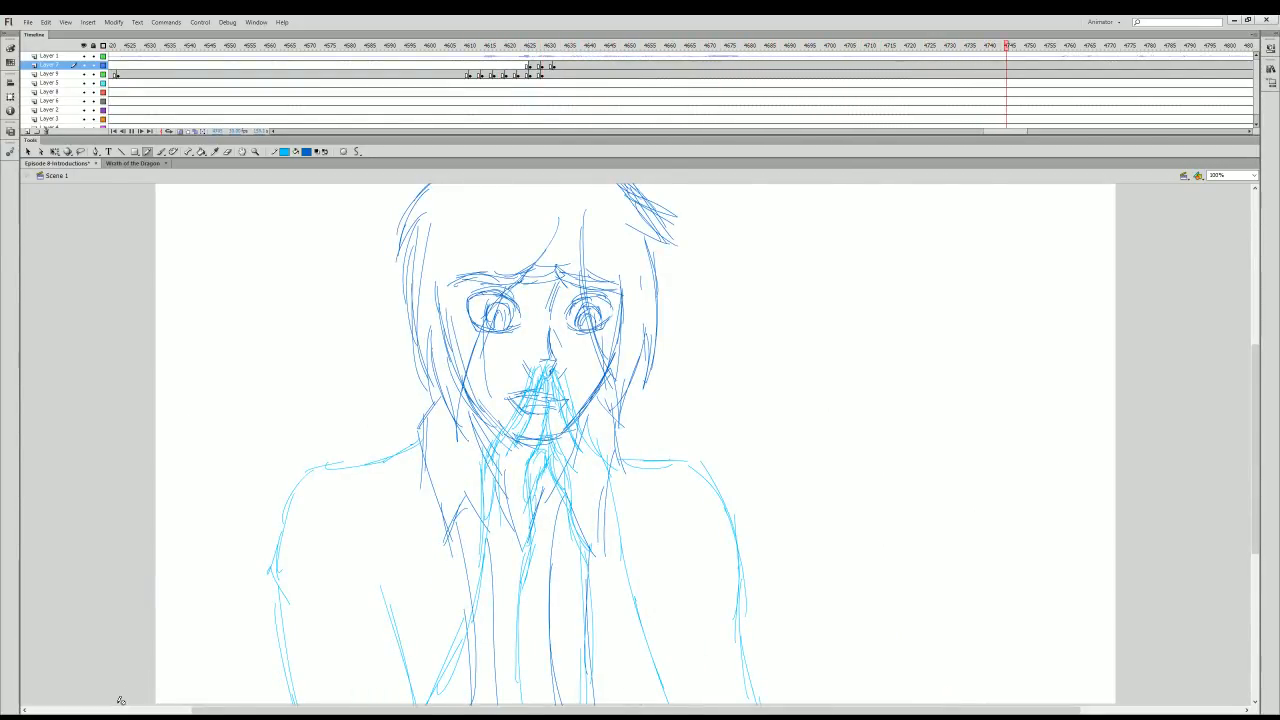
key(Return)
- Insert blank keyframes around frame 4751 on Layer 7 and on the head layer below it to end the held pose
click(1038, 67)
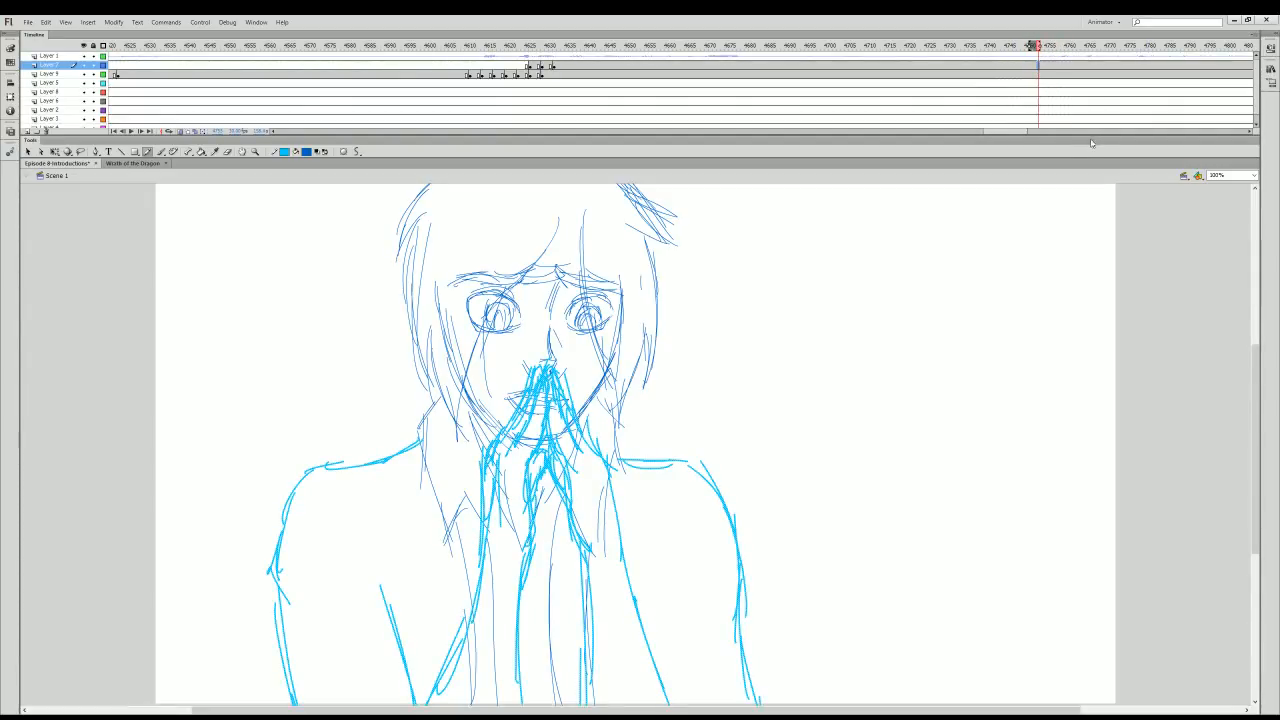
key(F7)
click(1039, 76)
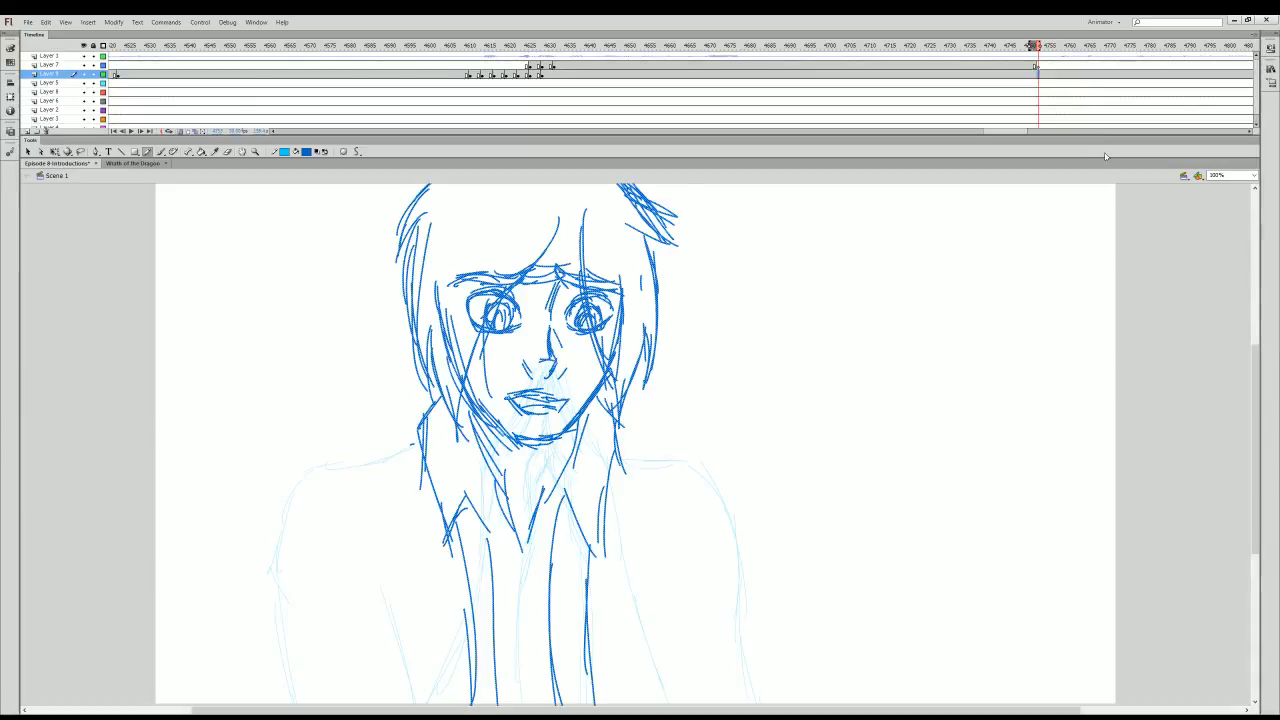
key(F7)
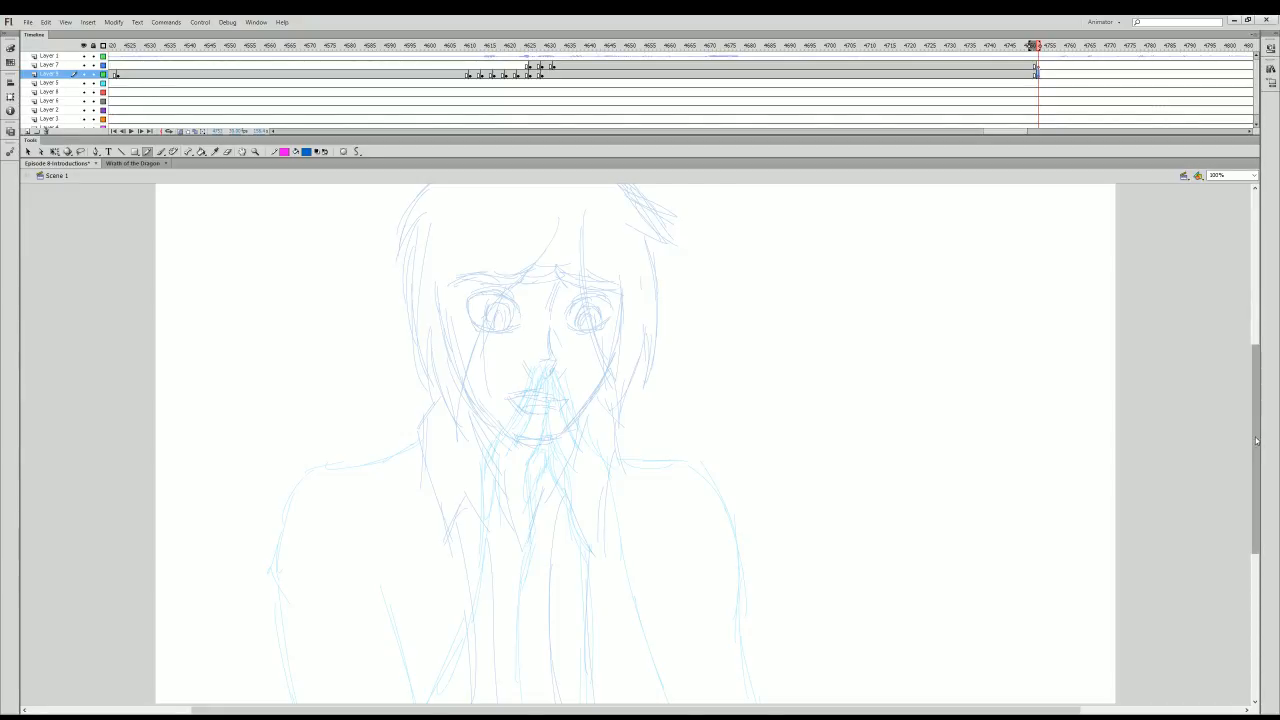
- Sketch a new face outline in magenta on the head layer, with the cheeks and jaw turned toward the right of the old pose
scroll(1256, 440, down, 1)
mouse_move(670, 248)
mouse_down()
mouse_move(676, 354)
mouse_move(660, 405)
mouse_move(607, 459)
mouse_up()
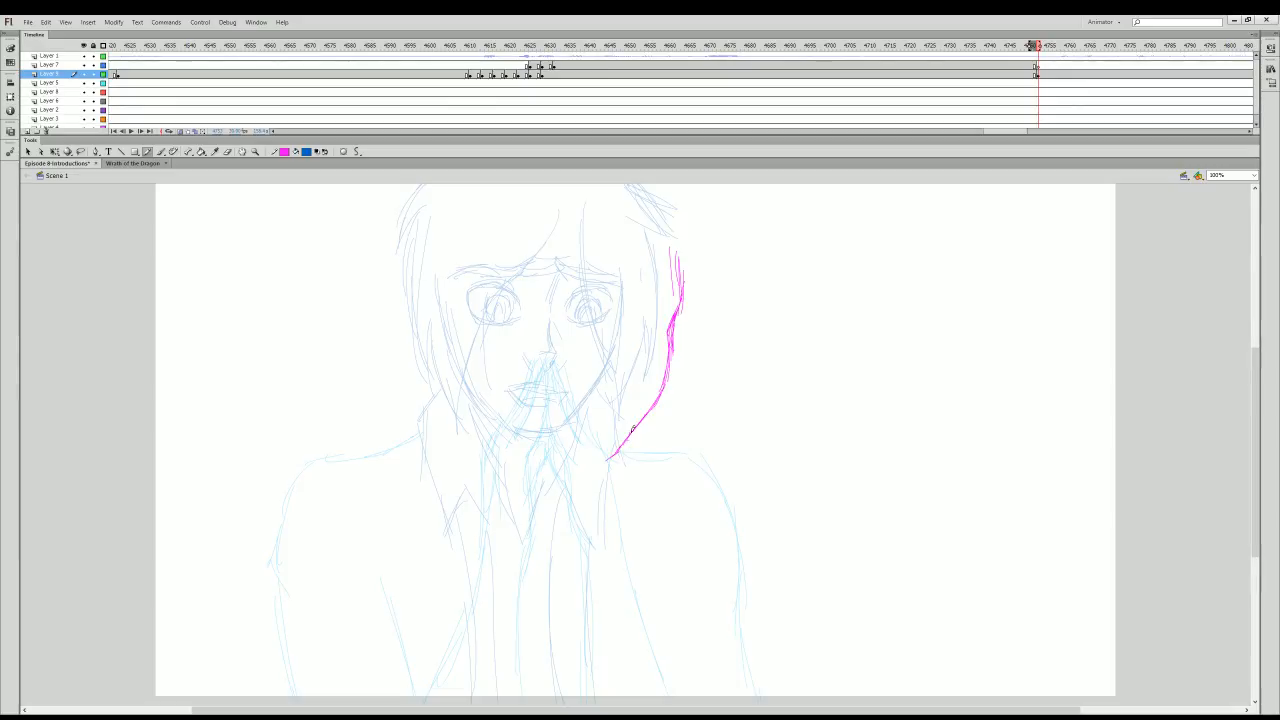
drag(506, 352, 514, 414)
drag(516, 372, 542, 438)
drag(497, 328, 510, 410)
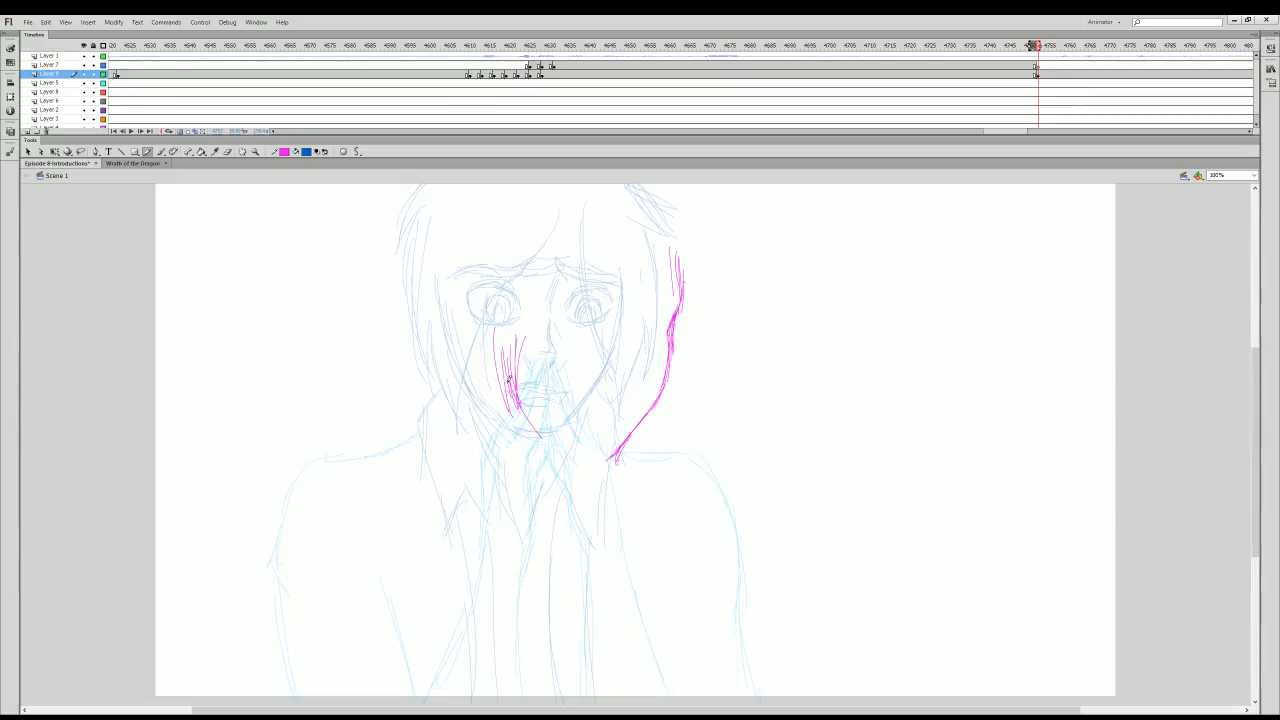
mouse_move(504, 360)
mouse_down()
mouse_move(518, 411)
mouse_move(568, 466)
mouse_up()
mouse_move(510, 402)
mouse_down()
mouse_move(578, 459)
mouse_move(618, 458)
mouse_up()
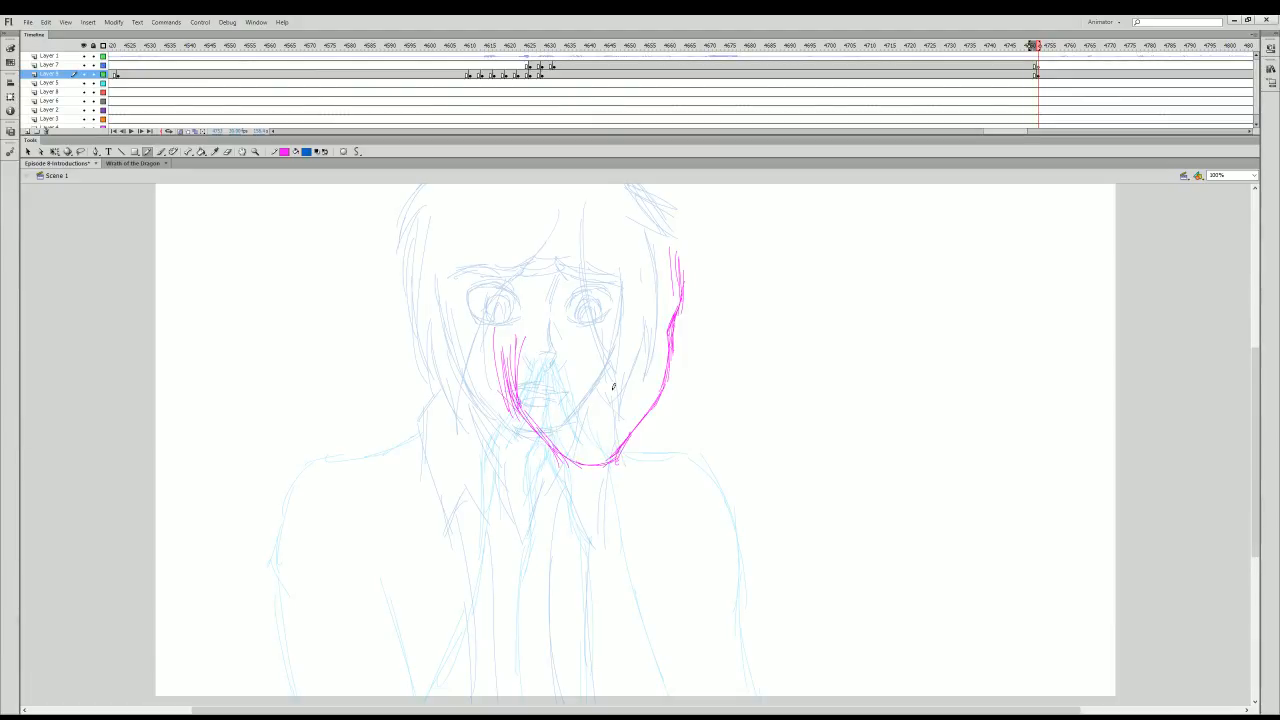
- Draw the two eyebrows of the new magenta face, angled down toward the nose
drag(676, 296, 664, 310)
mouse_move(662, 309)
mouse_down()
mouse_move(675, 295)
mouse_move(655, 308)
mouse_up()
mouse_move(560, 290)
mouse_down()
mouse_move(598, 286)
mouse_move(620, 305)
mouse_up()
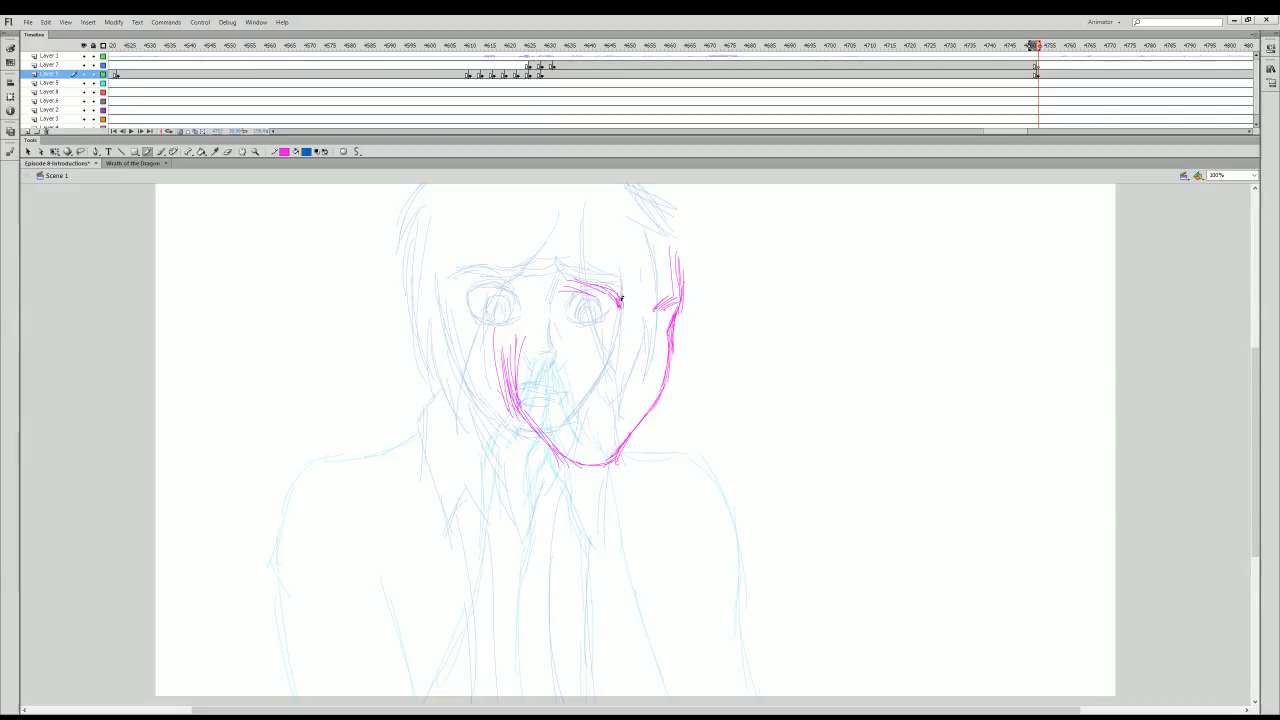
drag(620, 306, 546, 287)
drag(672, 296, 653, 317)
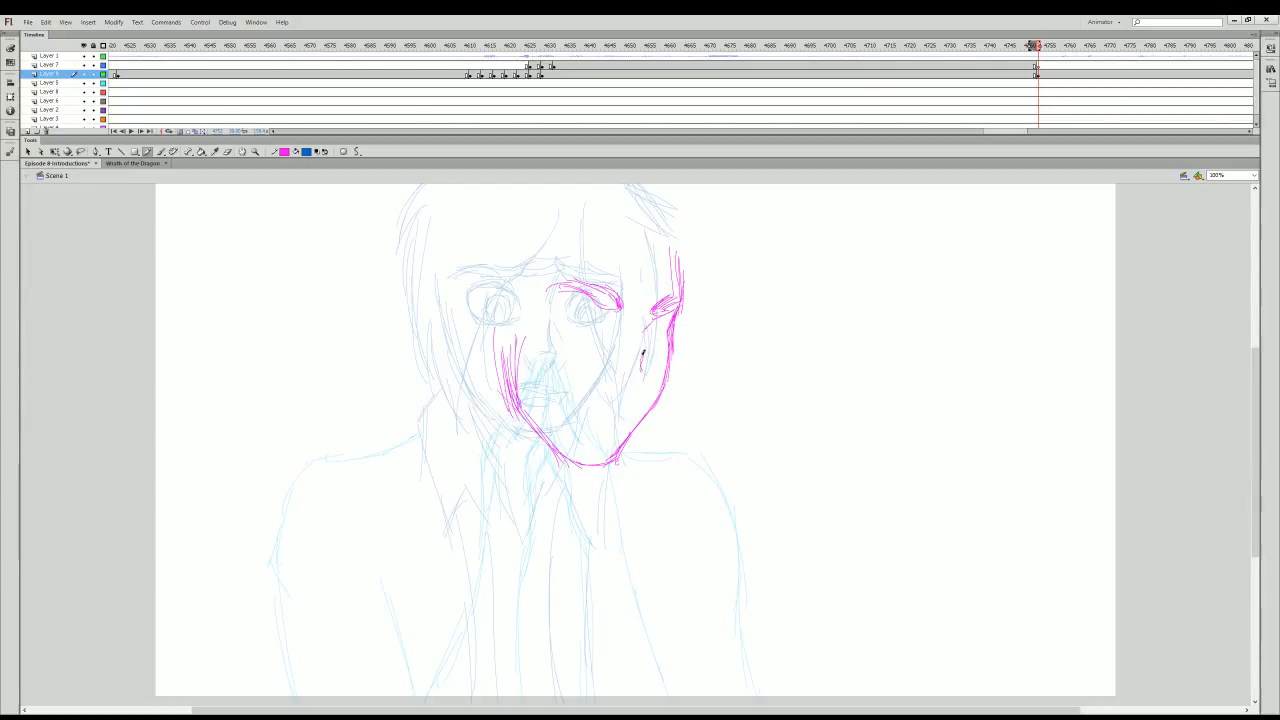
- Sketch the nose, the contours of both eyes and the lips inside the magenta face
mouse_move(643, 365)
mouse_down()
mouse_move(655, 390)
mouse_move(628, 398)
mouse_up()
drag(601, 338, 566, 341)
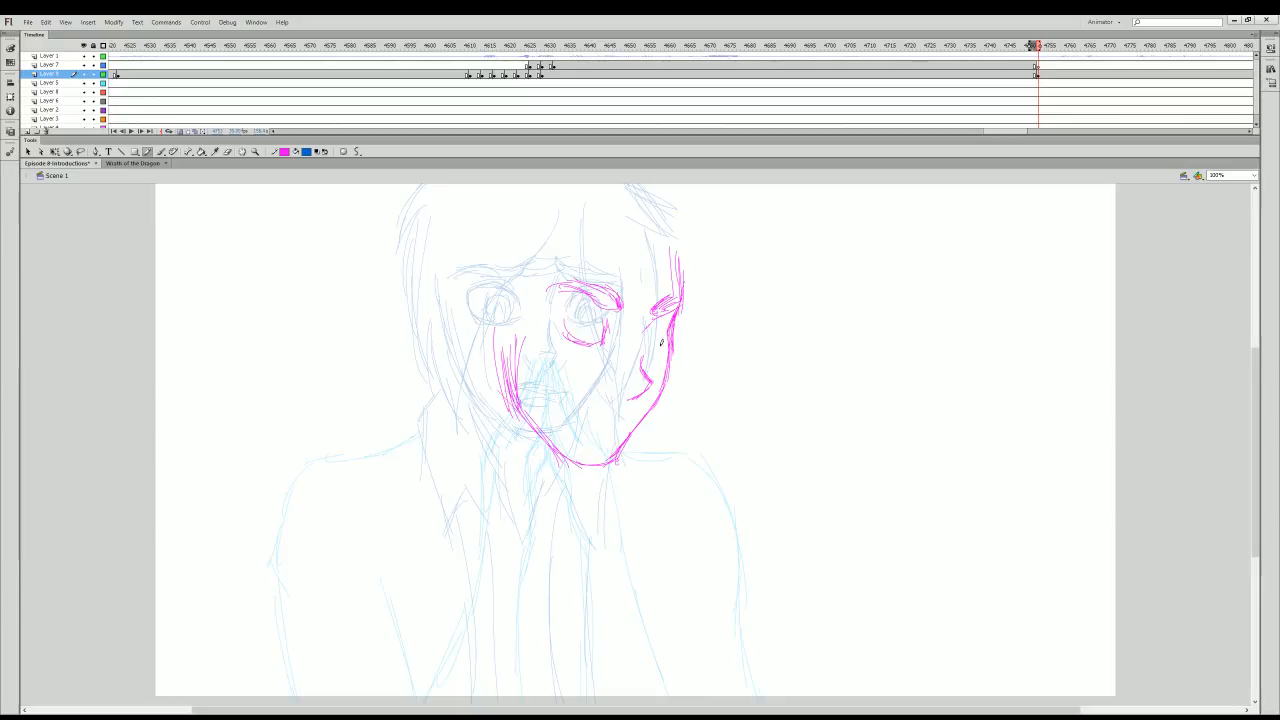
drag(666, 344, 654, 351)
mouse_move(627, 413)
mouse_down()
mouse_move(578, 410)
mouse_move(612, 430)
mouse_move(632, 423)
mouse_move(600, 419)
mouse_move(620, 432)
mouse_up()
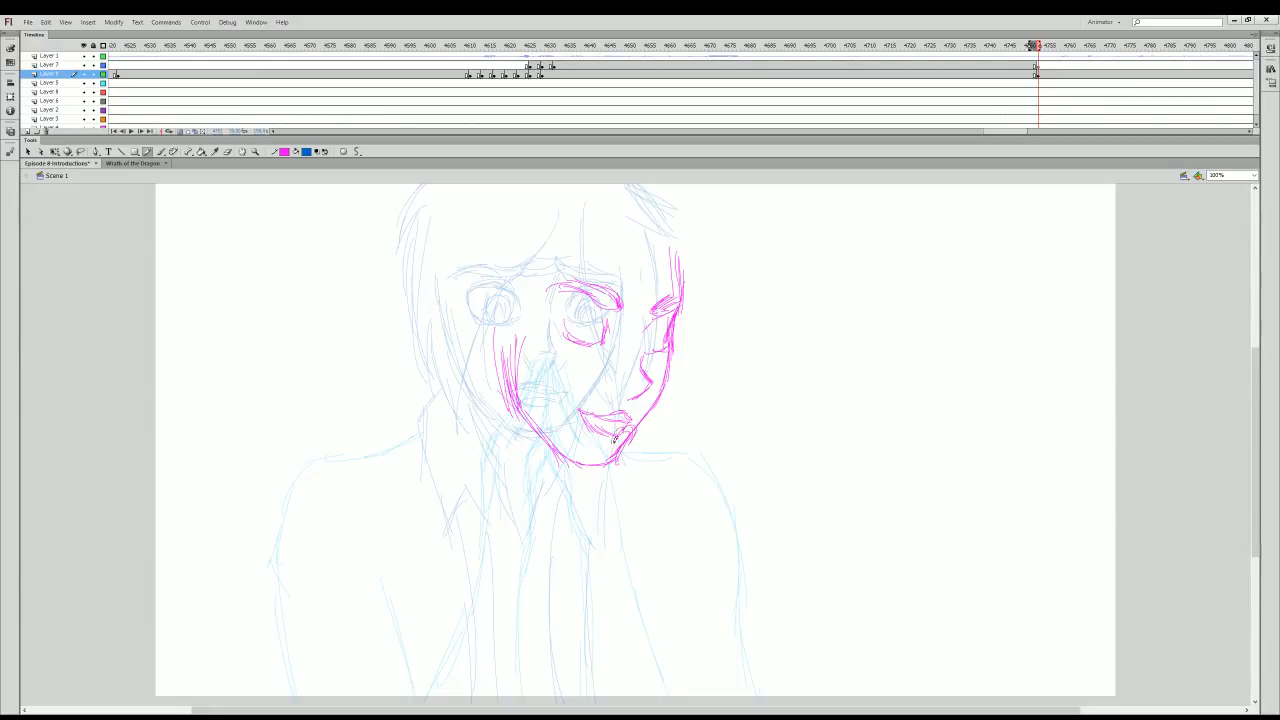
- Sketch the neck line and the start of the collar beneath the magenta face's chin
mouse_move(618, 436)
mouse_down()
mouse_move(607, 469)
mouse_move(634, 450)
mouse_move(627, 513)
mouse_up()
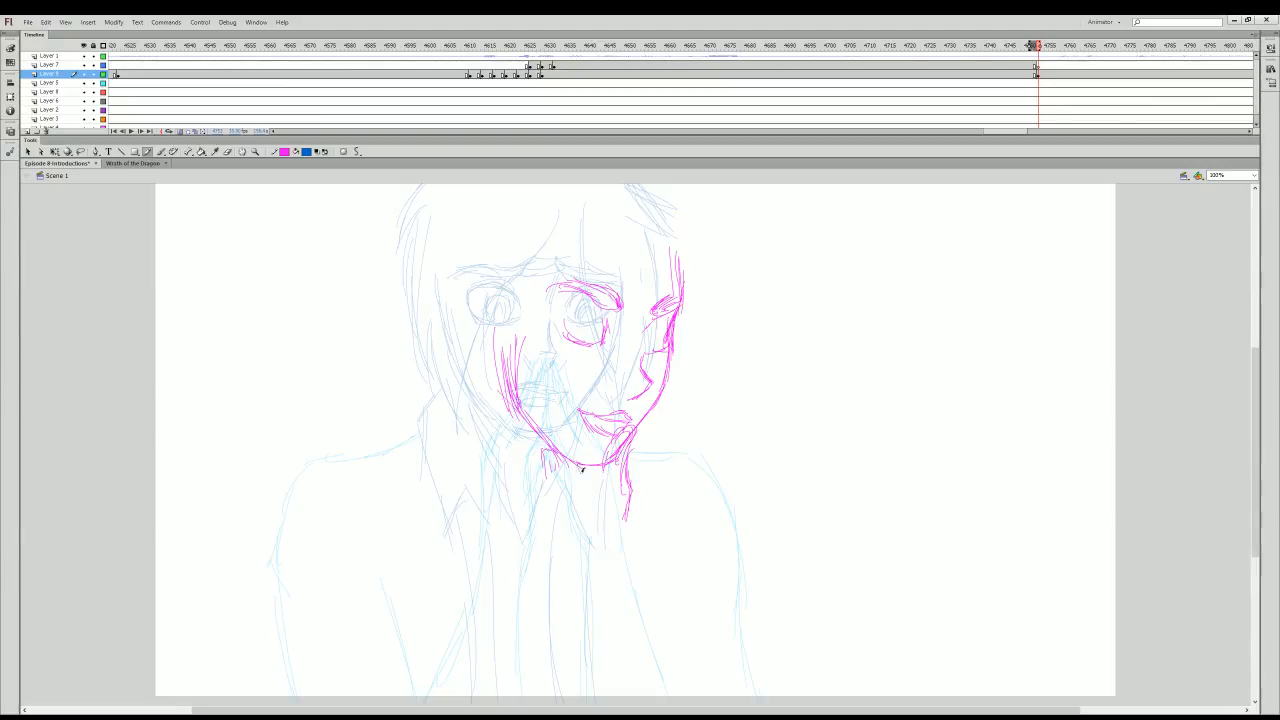
drag(548, 452, 602, 477)
mouse_move(530, 470)
mouse_down()
mouse_move(528, 495)
mouse_move(527, 462)
mouse_move(546, 458)
mouse_up()
drag(630, 492, 629, 516)
- Draw the fringe and the hair strands framing both sides of the magenta face
mouse_move(590, 238)
mouse_down()
mouse_move(584, 374)
mouse_move(614, 244)
mouse_move(599, 399)
mouse_move(586, 411)
mouse_move(579, 398)
mouse_move(592, 437)
mouse_move(652, 246)
mouse_move(703, 234)
mouse_move(717, 302)
mouse_up()
mouse_move(703, 238)
mouse_down()
mouse_move(720, 300)
mouse_move(712, 385)
mouse_up()
drag(716, 300, 688, 416)
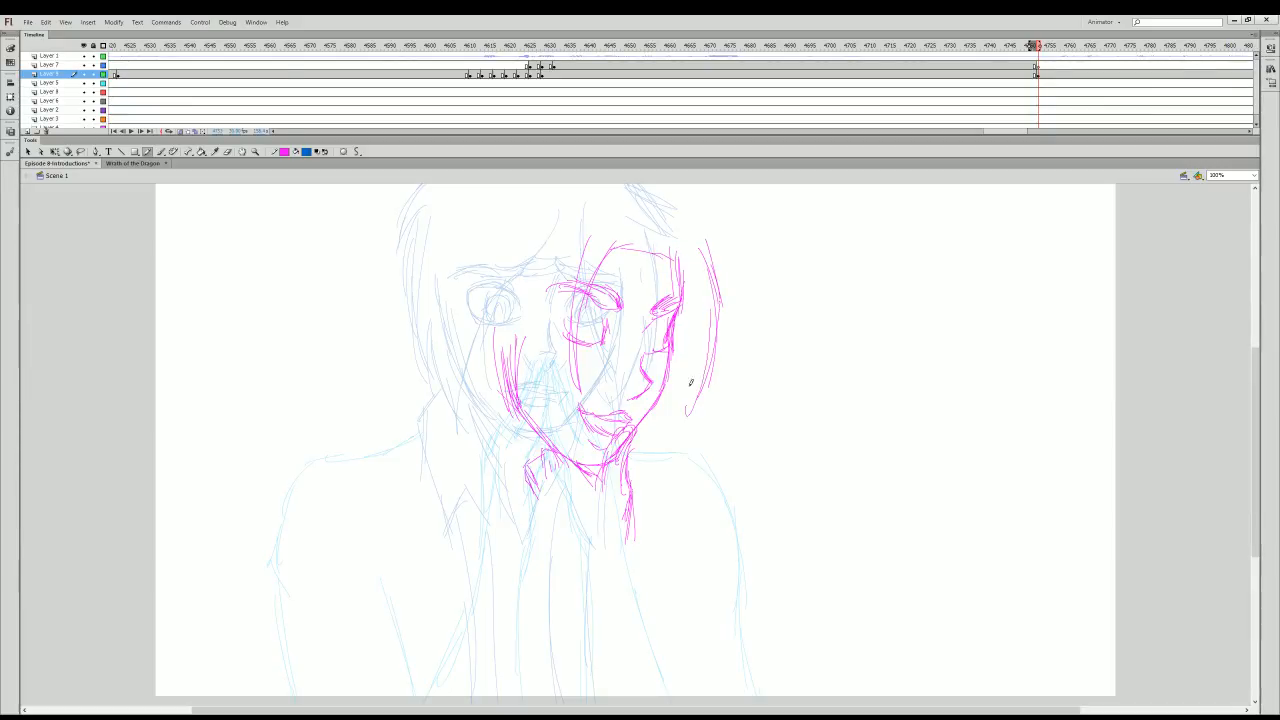
mouse_move(698, 372)
mouse_down()
mouse_move(684, 420)
mouse_move(657, 424)
mouse_up()
mouse_move(672, 338)
mouse_down()
mouse_move(668, 354)
mouse_move(650, 330)
mouse_up()
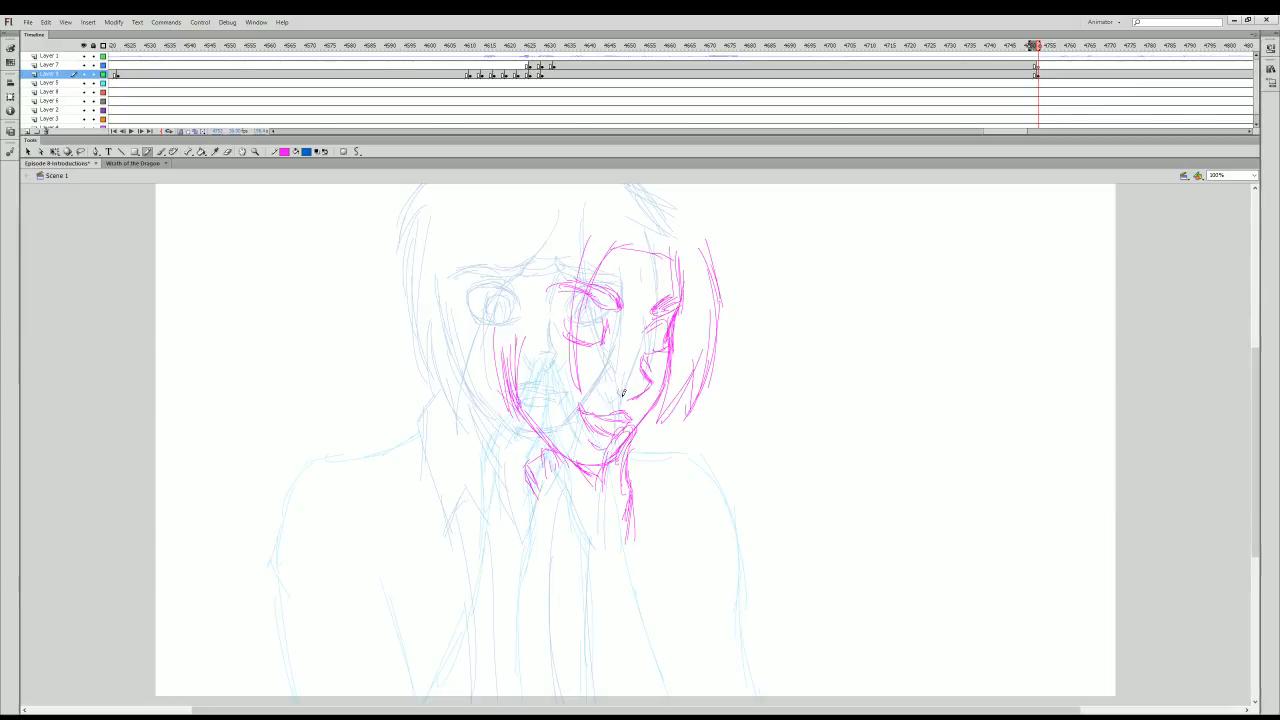
mouse_move(538, 230)
mouse_down()
mouse_move(511, 344)
mouse_move(558, 413)
mouse_move(554, 324)
mouse_up()
drag(572, 332, 560, 368)
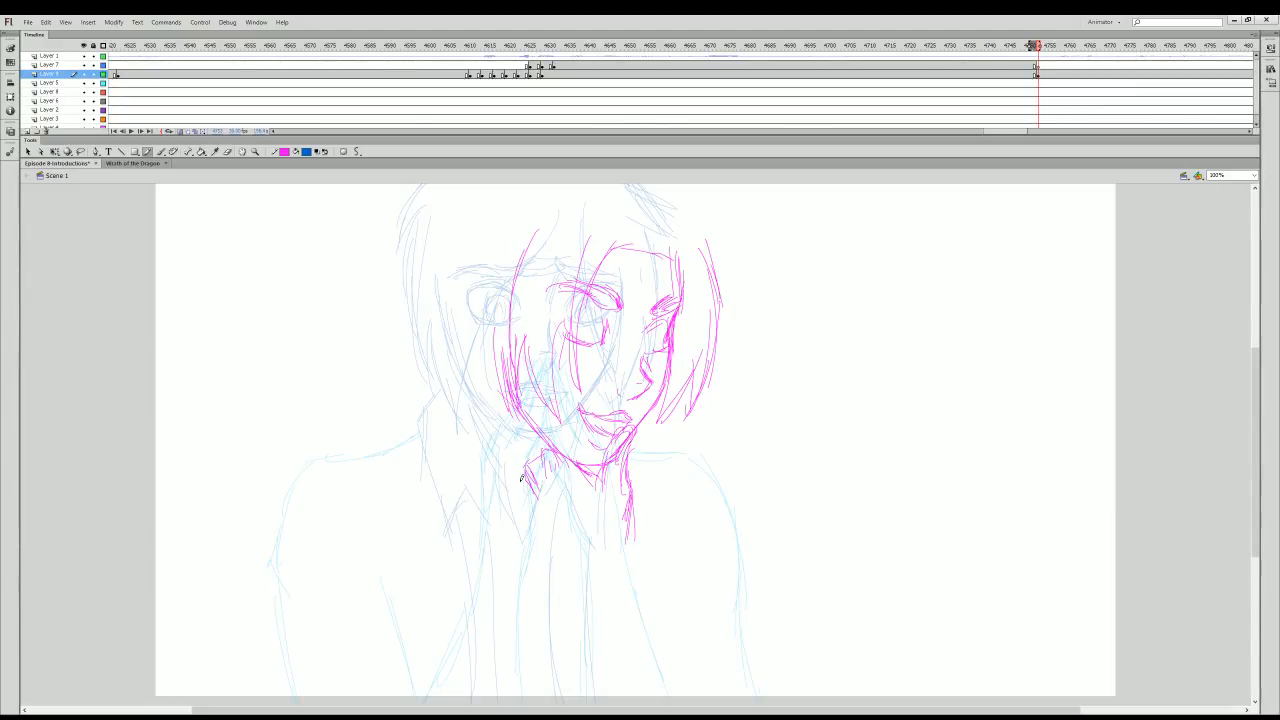
- Extend the collar contour down both sides of the neck below the magenta face
mouse_move(532, 468)
mouse_down()
mouse_move(516, 516)
mouse_move(558, 560)
mouse_up()
drag(528, 508, 572, 580)
mouse_move(632, 524)
mouse_down()
mouse_move(630, 558)
mouse_move(620, 554)
mouse_up()
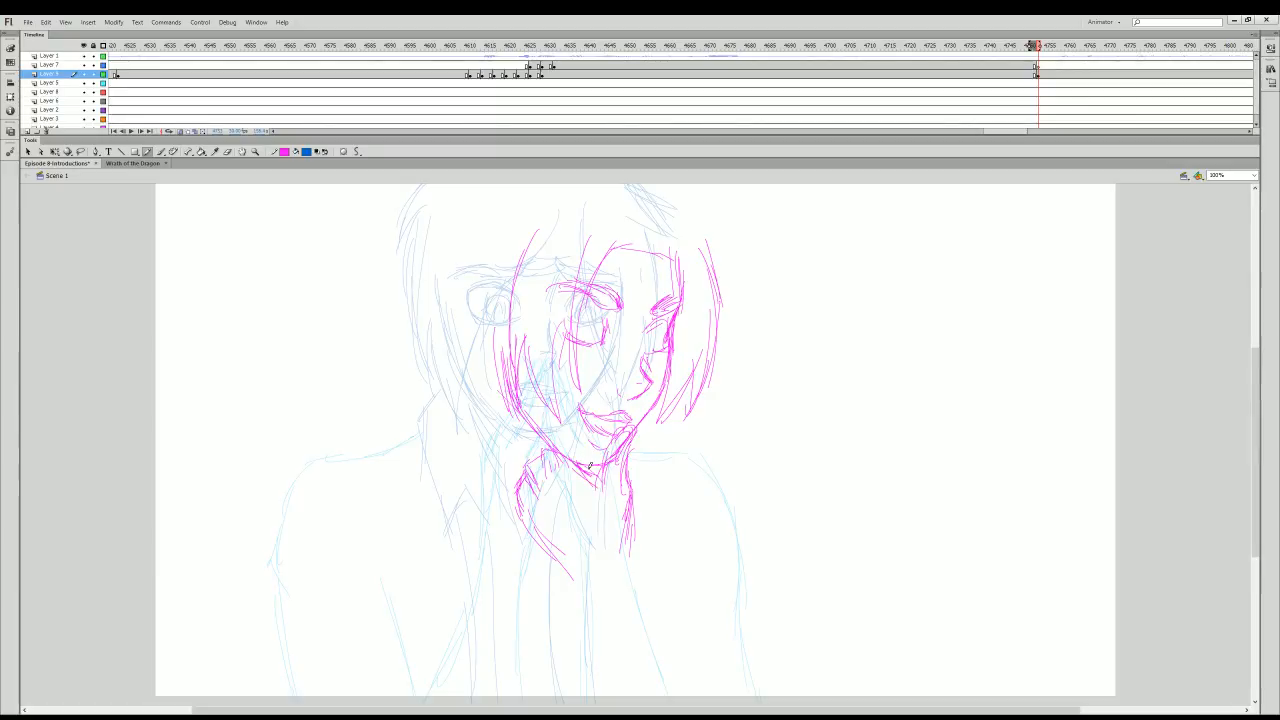
key(z)
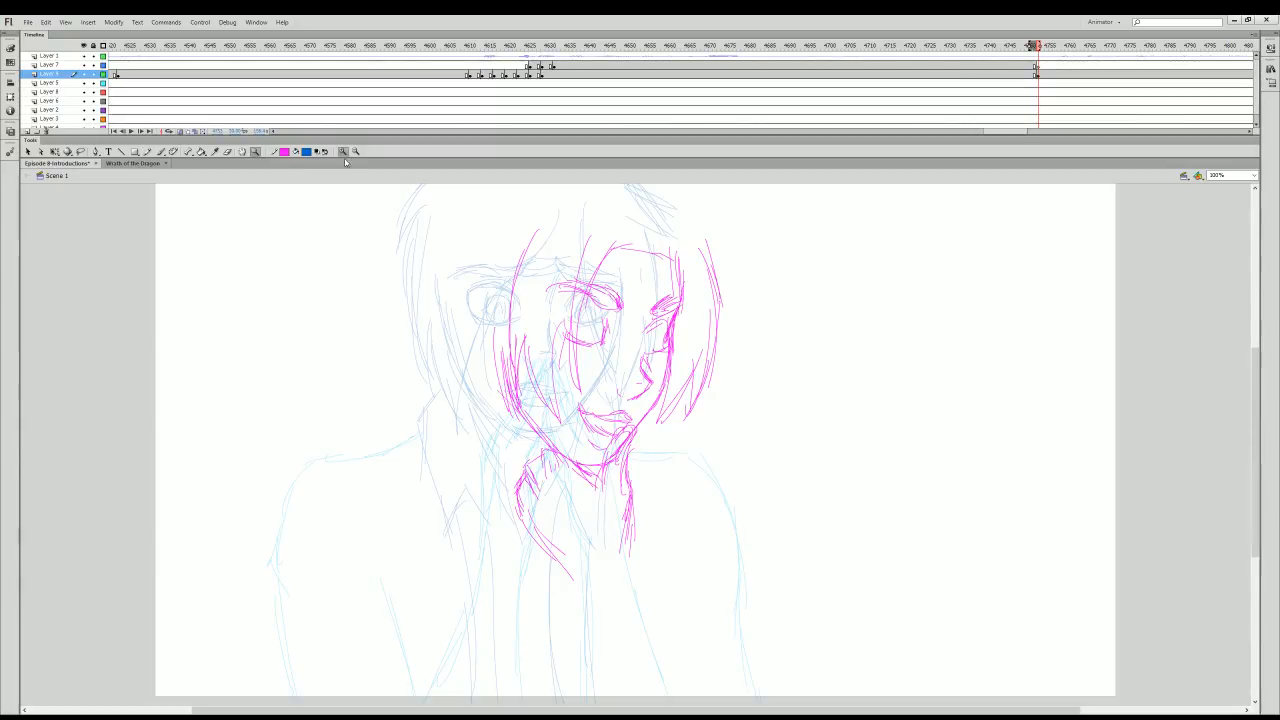
- Sketch the arm line running down below the magenta face's chin and the rounded crown of the hair over the head
click(356, 151)
click(712, 570)
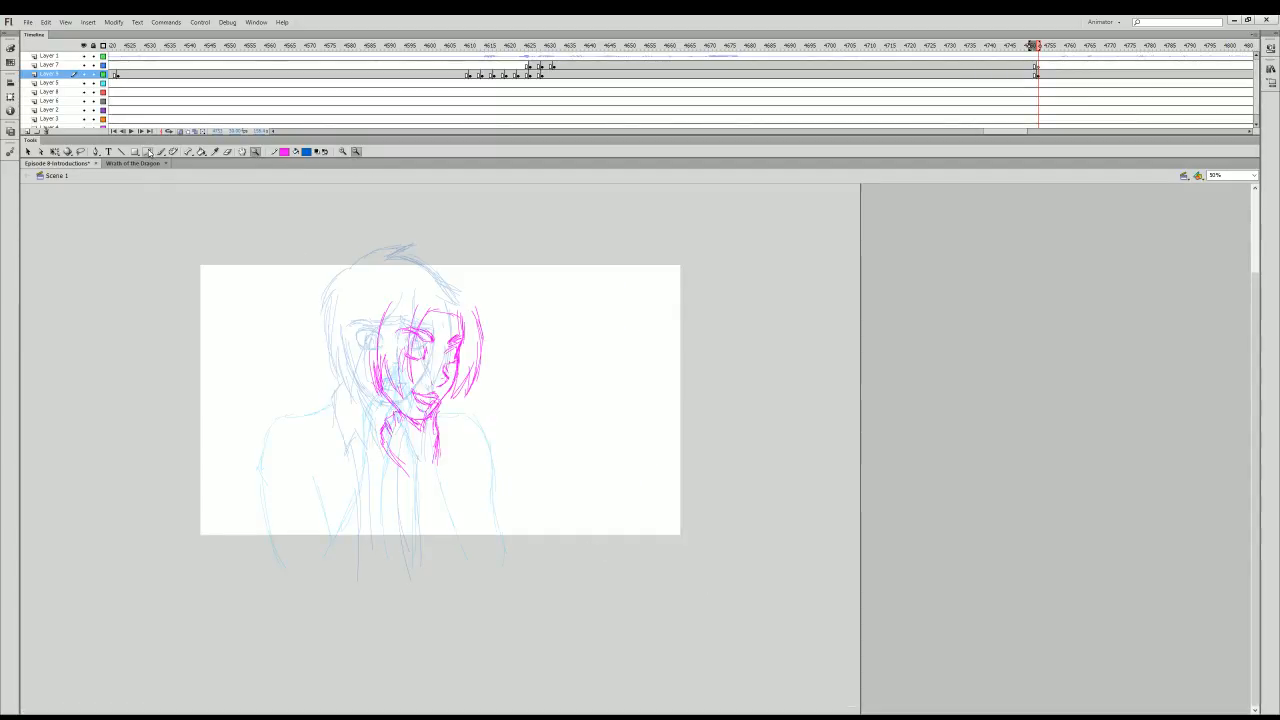
key(y)
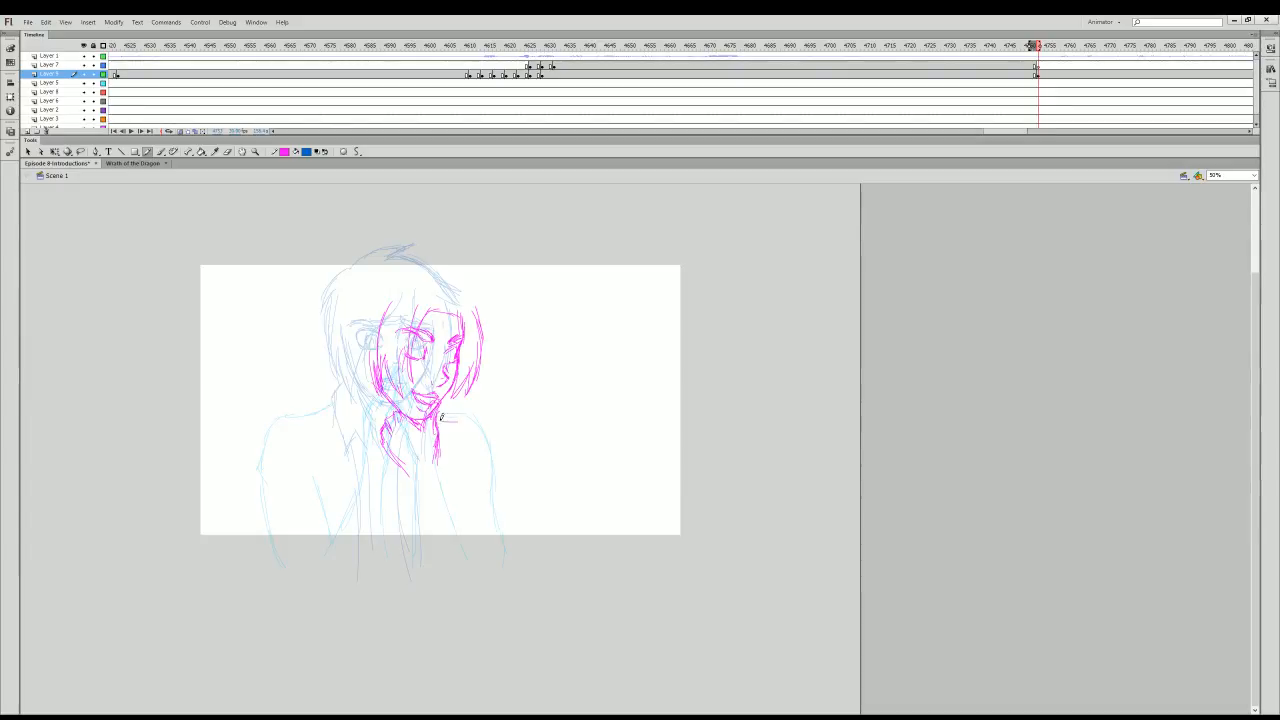
mouse_move(444, 406)
mouse_down()
mouse_move(478, 418)
mouse_move(437, 462)
mouse_move(462, 546)
mouse_up()
mouse_move(427, 270)
mouse_down()
mouse_move(476, 292)
mouse_move(474, 313)
mouse_up()
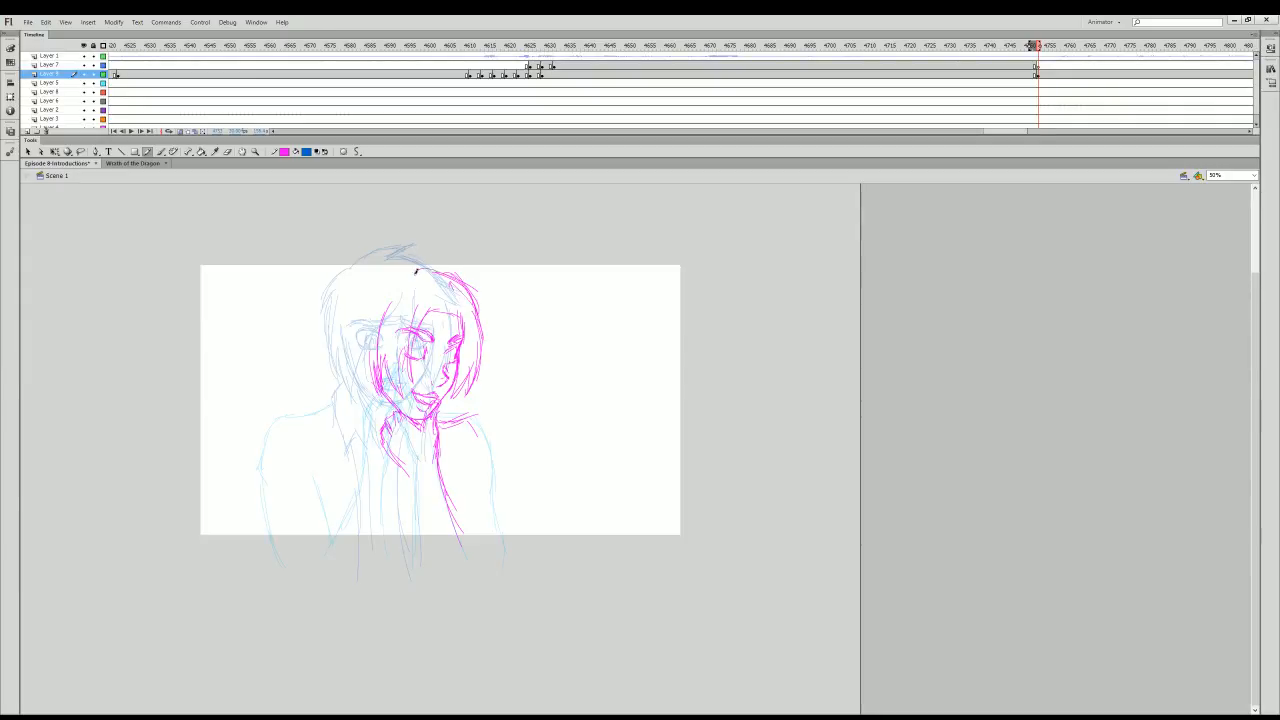
mouse_move(410, 270)
mouse_down()
mouse_move(462, 282)
mouse_move(366, 305)
mouse_move(342, 365)
mouse_move(364, 410)
mouse_up()
- Draw long hair strands falling in front of the shoulder and beside the neck of the magenta figure
drag(360, 345, 346, 454)
mouse_move(372, 380)
mouse_down()
mouse_move(373, 460)
mouse_move(380, 444)
mouse_up()
drag(461, 410, 447, 472)
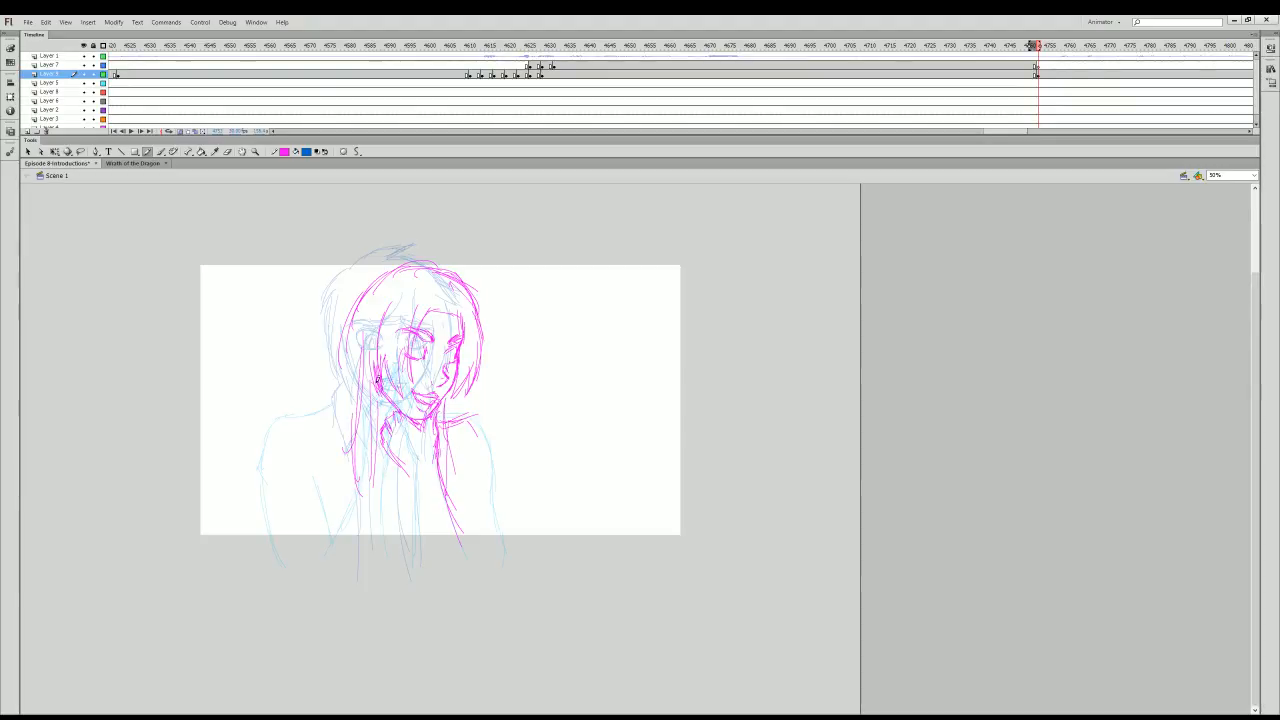
drag(376, 388, 363, 528)
- Sketch the raised forearm under the chin and the outlines of both shoulders and upper arms
drag(400, 458, 445, 548)
drag(444, 462, 488, 557)
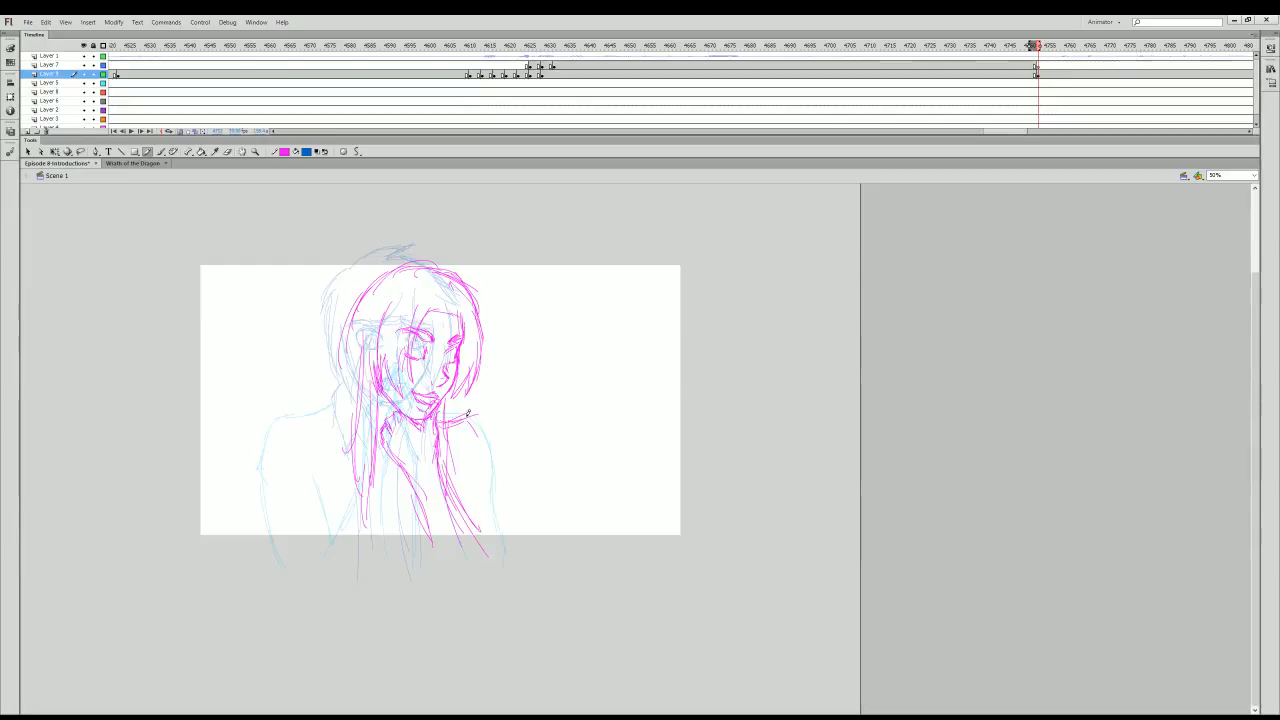
mouse_move(469, 416)
mouse_down()
mouse_move(490, 447)
mouse_move(502, 572)
mouse_up()
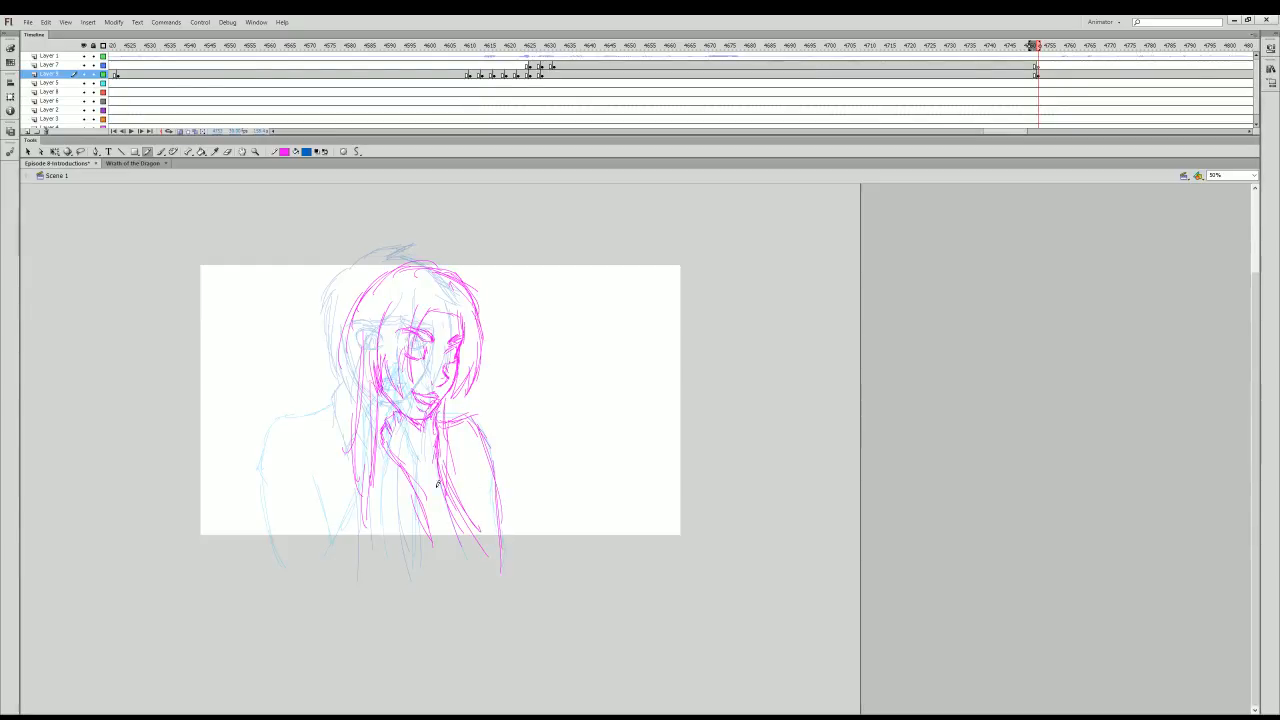
mouse_move(362, 389)
mouse_down()
mouse_move(326, 398)
mouse_move(356, 402)
mouse_move(292, 427)
mouse_move(281, 508)
mouse_up()
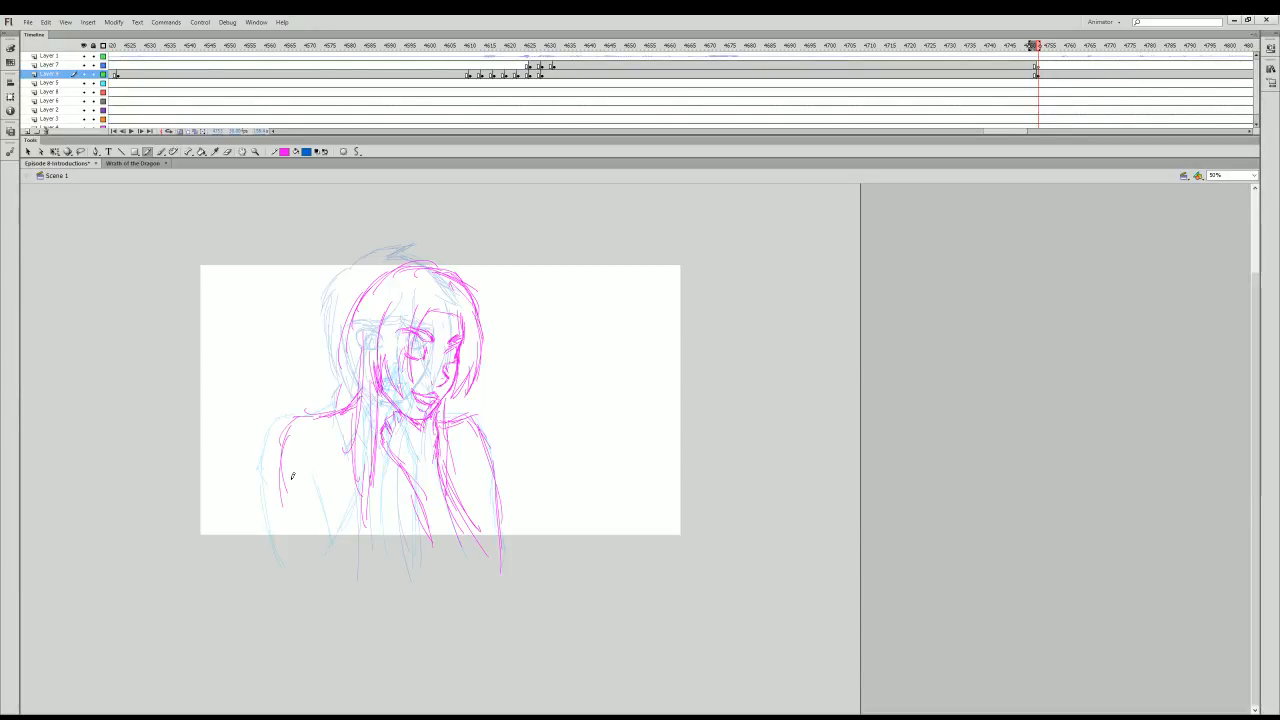
- Turn off onion skinning and reinforce the outer hair contour, adding strokes beneath the chin and inside the upper arm
click(182, 131)
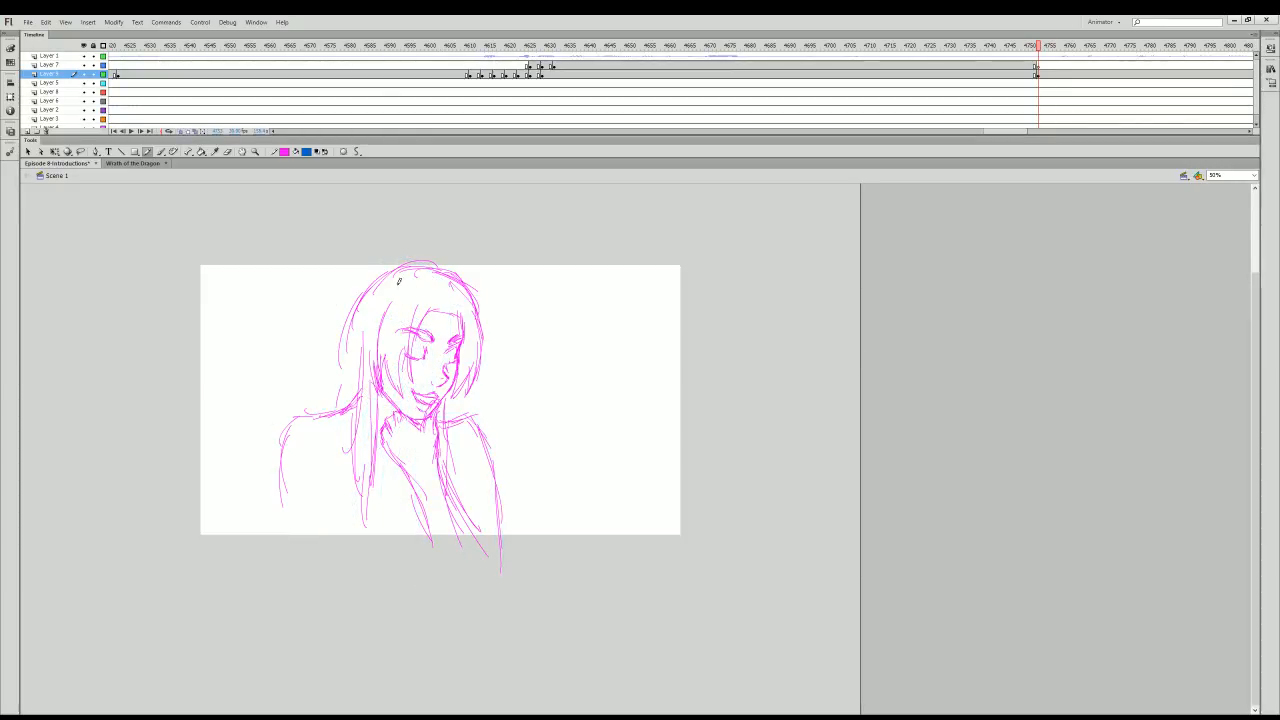
mouse_move(404, 262)
mouse_down()
mouse_move(372, 285)
mouse_move(336, 345)
mouse_up()
drag(355, 297, 333, 383)
drag(342, 335, 324, 412)
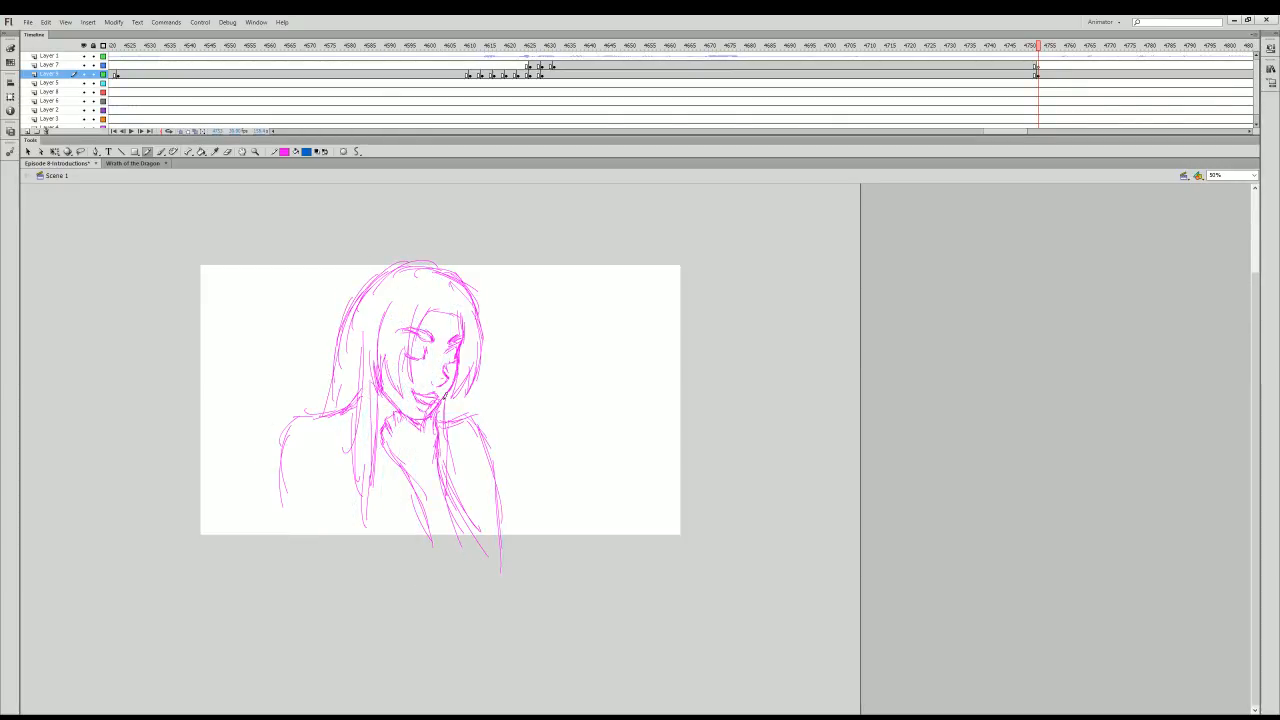
mouse_move(448, 391)
mouse_down()
mouse_move(453, 450)
mouse_move(393, 461)
mouse_up()
mouse_move(308, 411)
mouse_down()
mouse_move(319, 445)
mouse_move(291, 497)
mouse_up()
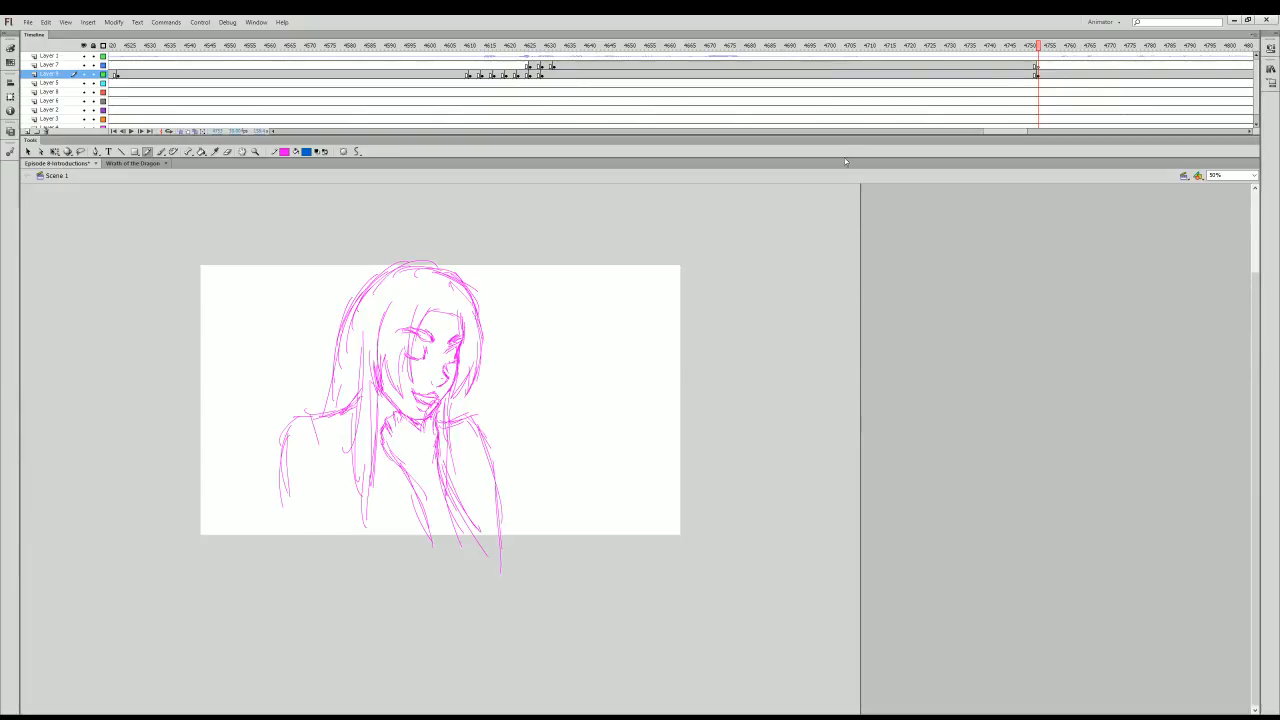
- Scale the whole magenta drawing down with Free Transform and move it slightly lower on the stage
click(1045, 74)
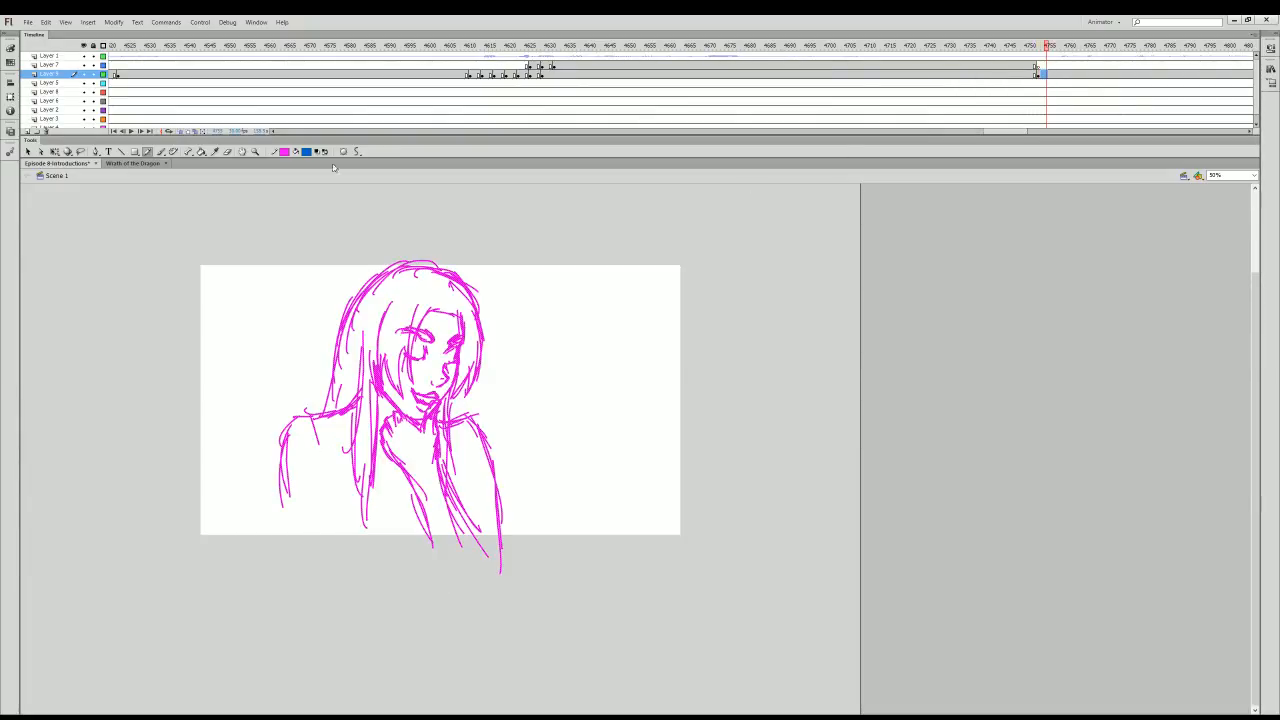
click(56, 152)
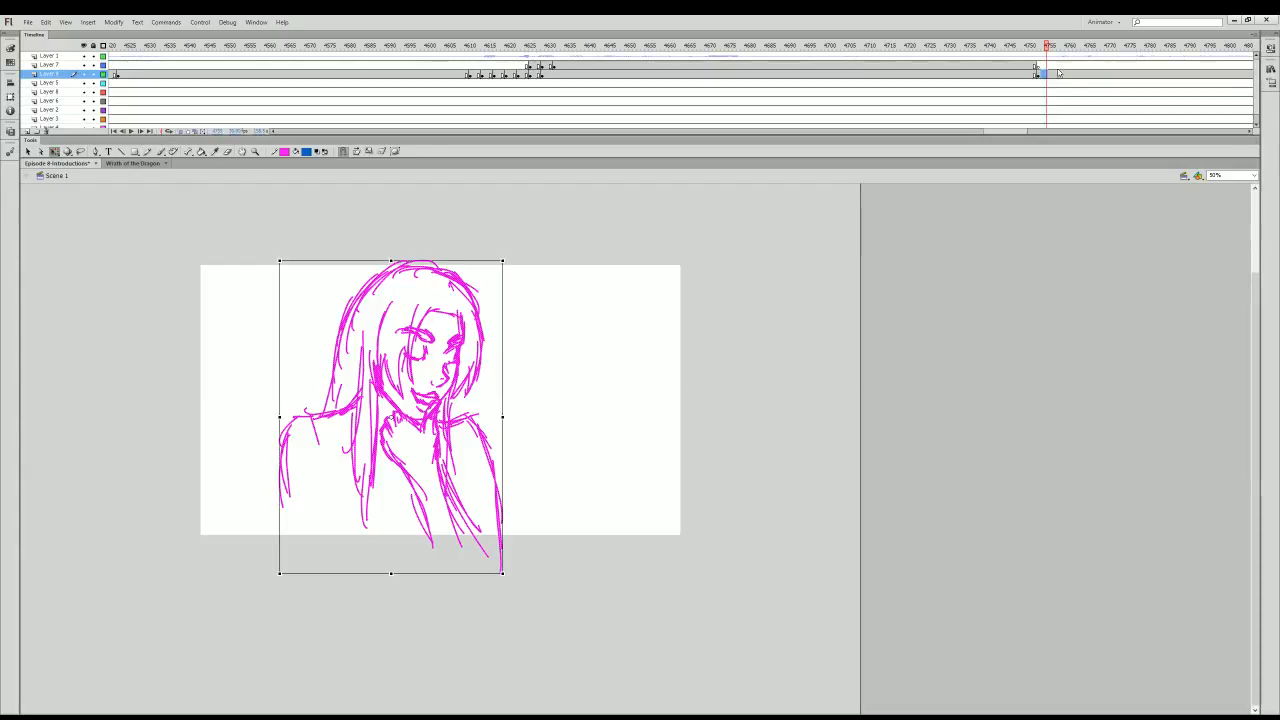
click(1042, 72)
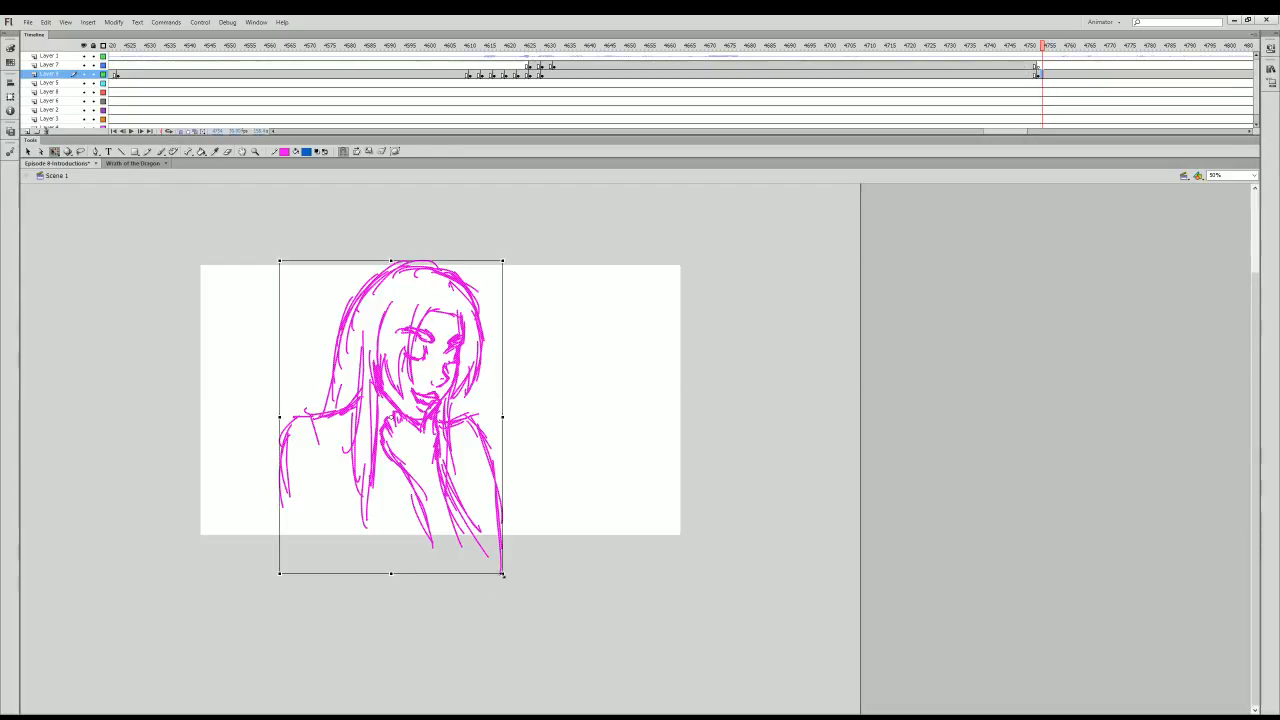
drag(502, 574, 416, 452)
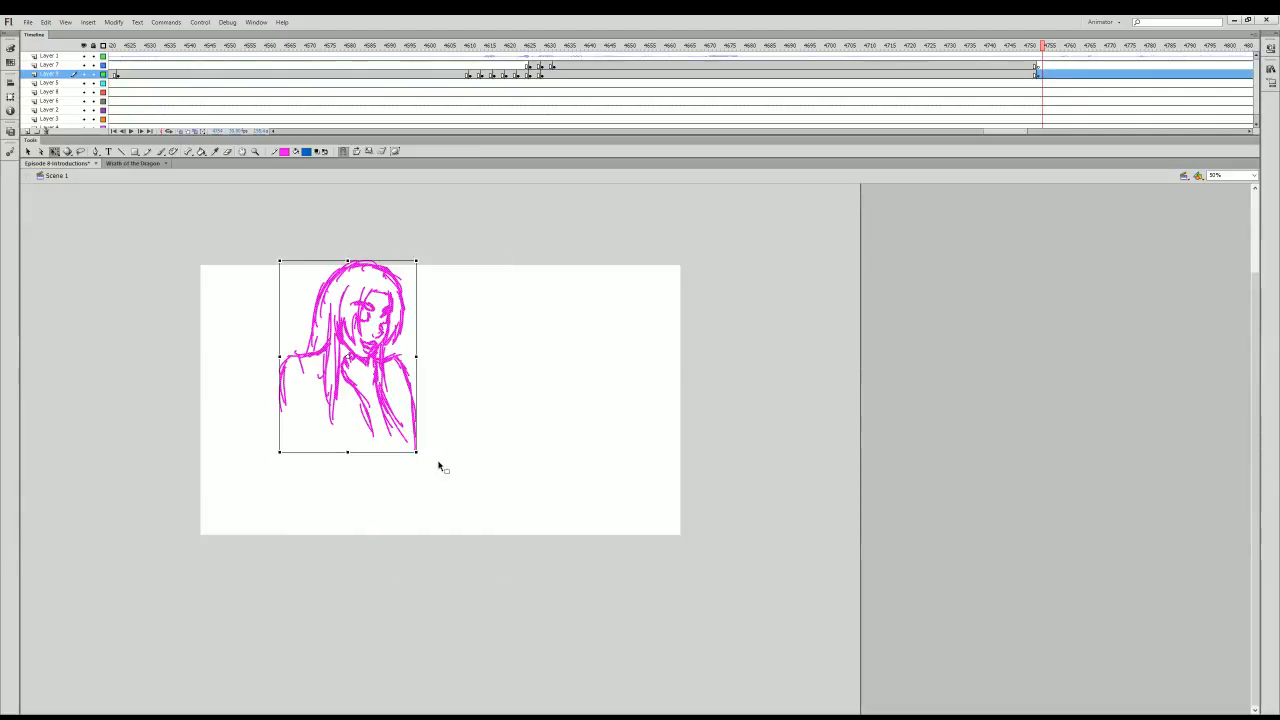
drag(414, 385, 422, 414)
- Scrub the timeline across the change from the blue hands-at-mouth pose to the magenta drawing to review it
click(147, 151)
click(1013, 47)
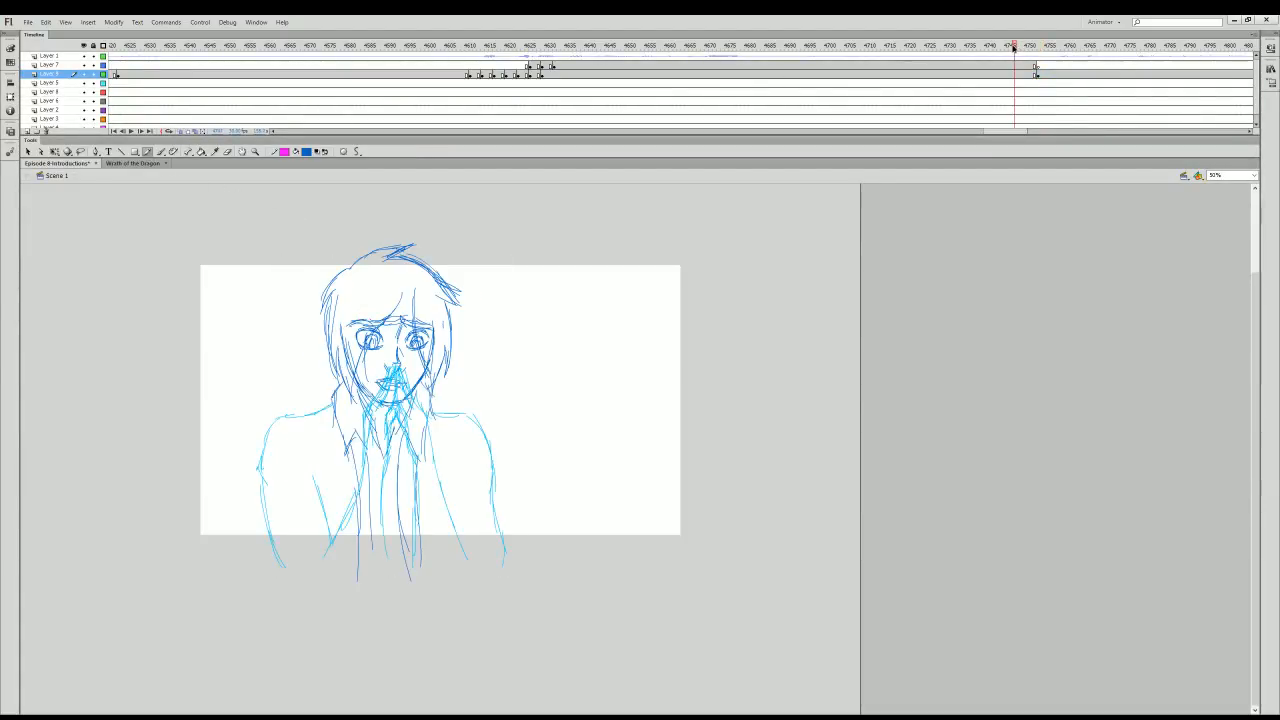
mouse_move(1013, 47)
mouse_down()
mouse_move(1043, 60)
mouse_move(235, 365)
mouse_move(341, 517)
mouse_move(571, 443)
mouse_move(94, 580)
mouse_move(63, 606)
mouse_move(954, 260)
mouse_move(1174, 194)
mouse_move(1250, 197)
mouse_up()
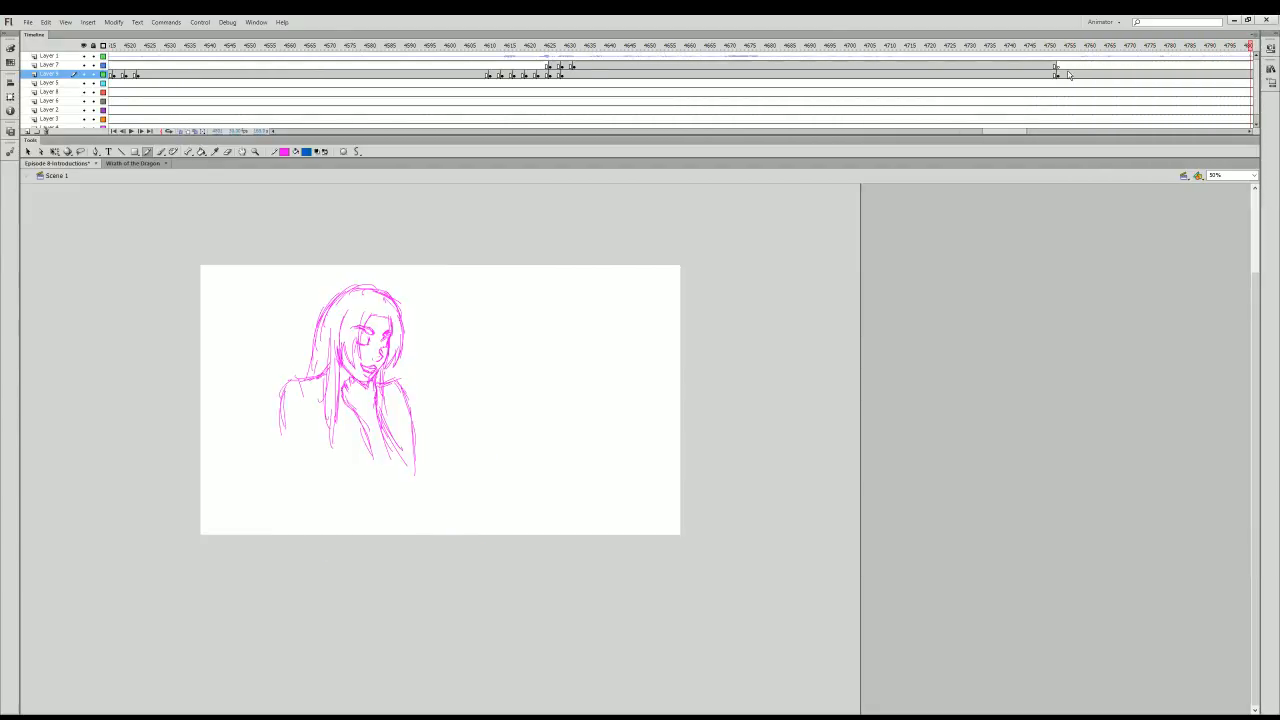
- On the magenta keyframe, extend the raised forearm down to the elbow and sketch the other upper arm and the chest contour
click(1060, 74)
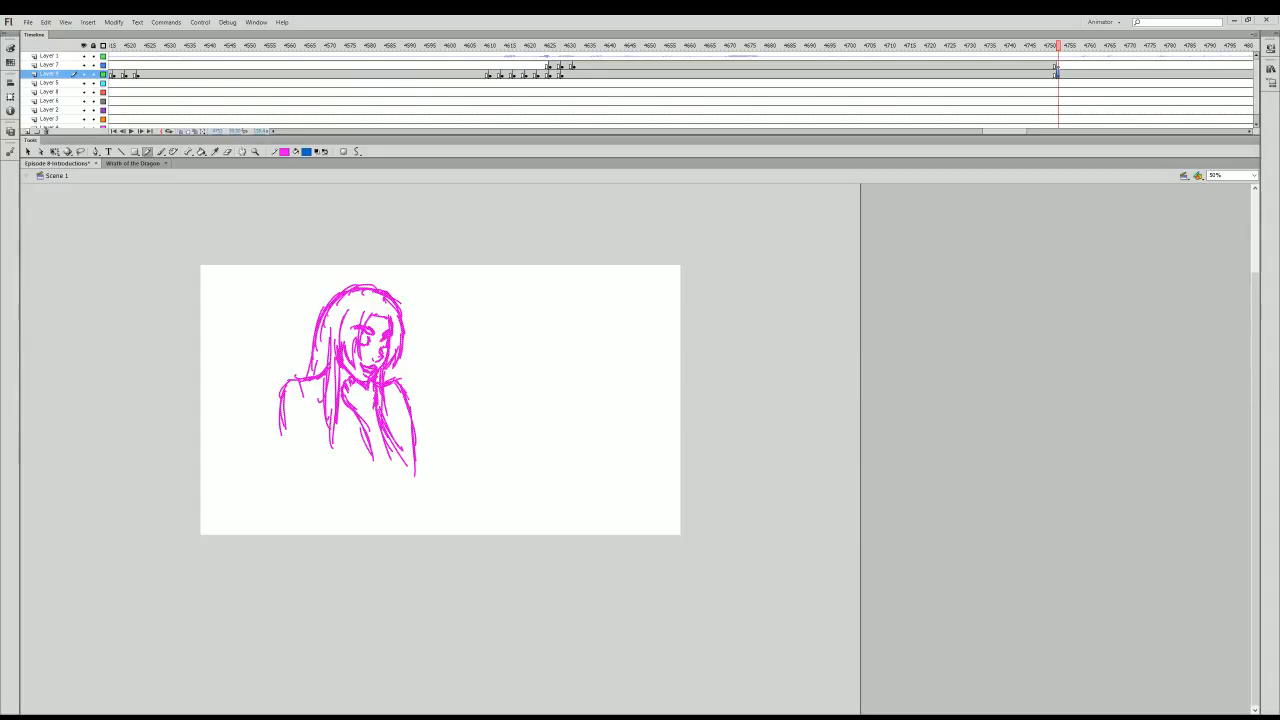
drag(362, 428, 383, 491)
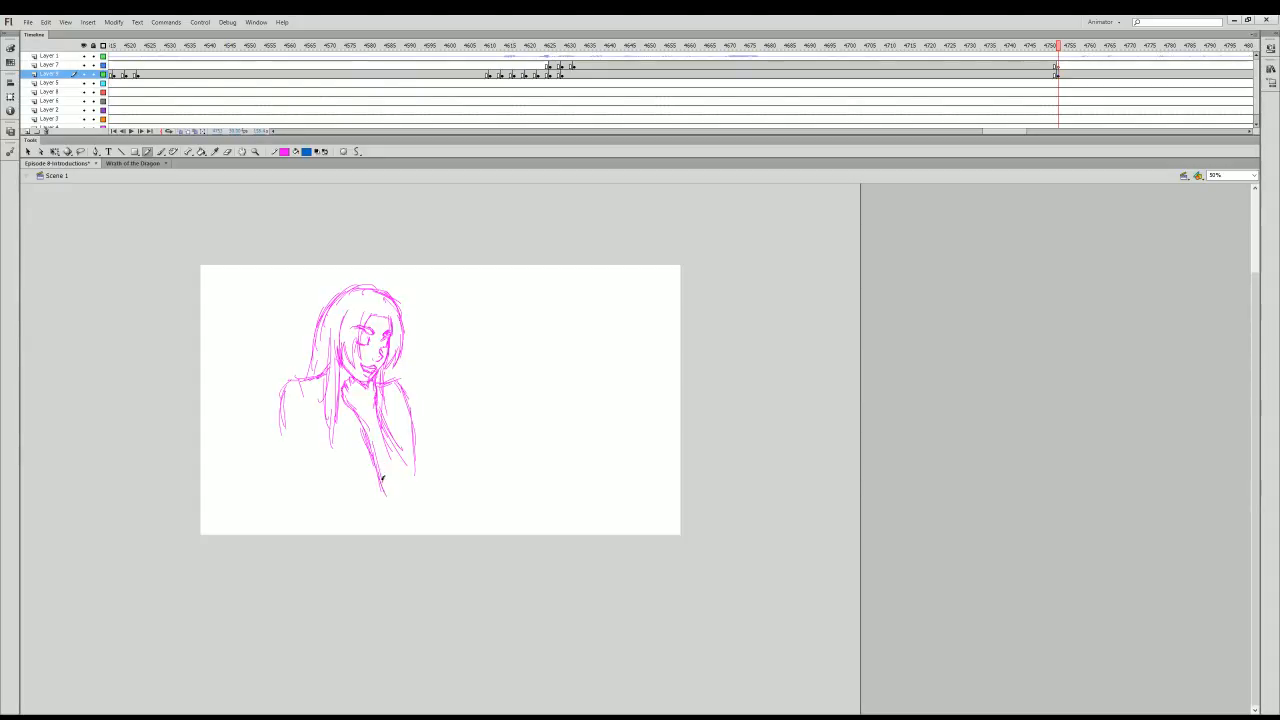
drag(412, 436, 420, 489)
drag(280, 398, 278, 442)
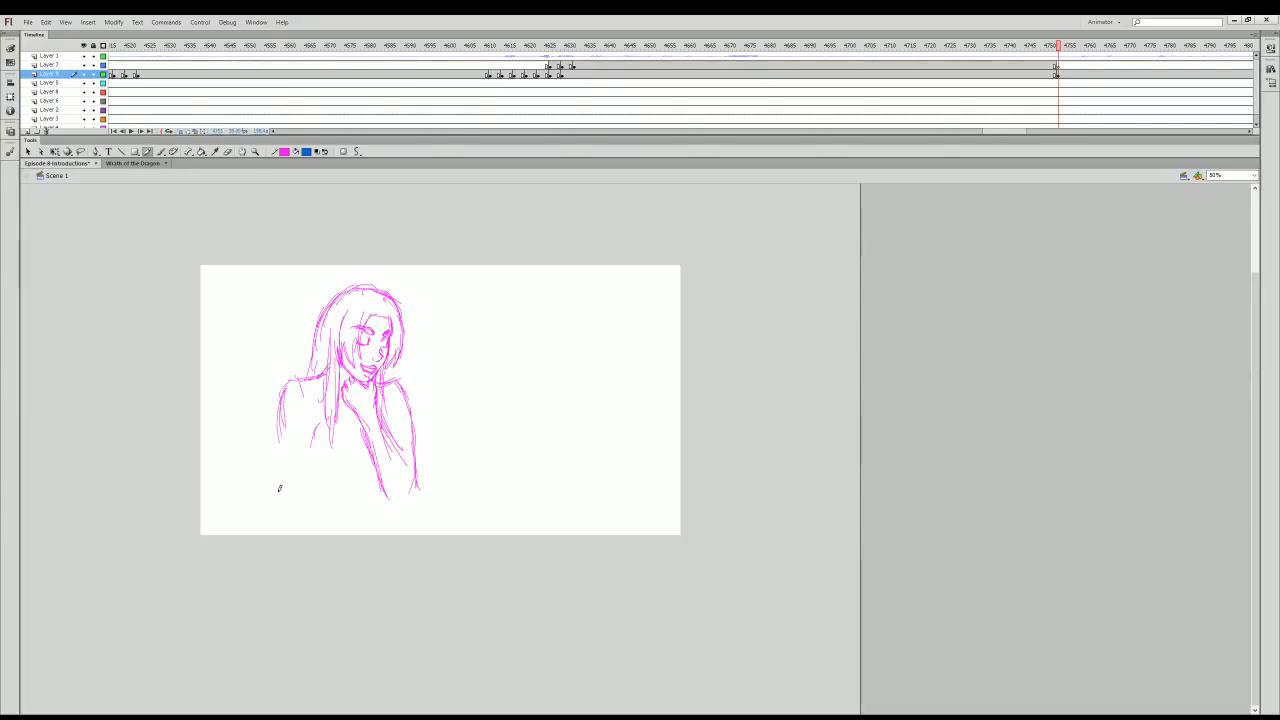
mouse_move(305, 400)
mouse_down()
mouse_move(304, 450)
mouse_move(322, 440)
mouse_up()
drag(280, 416, 285, 486)
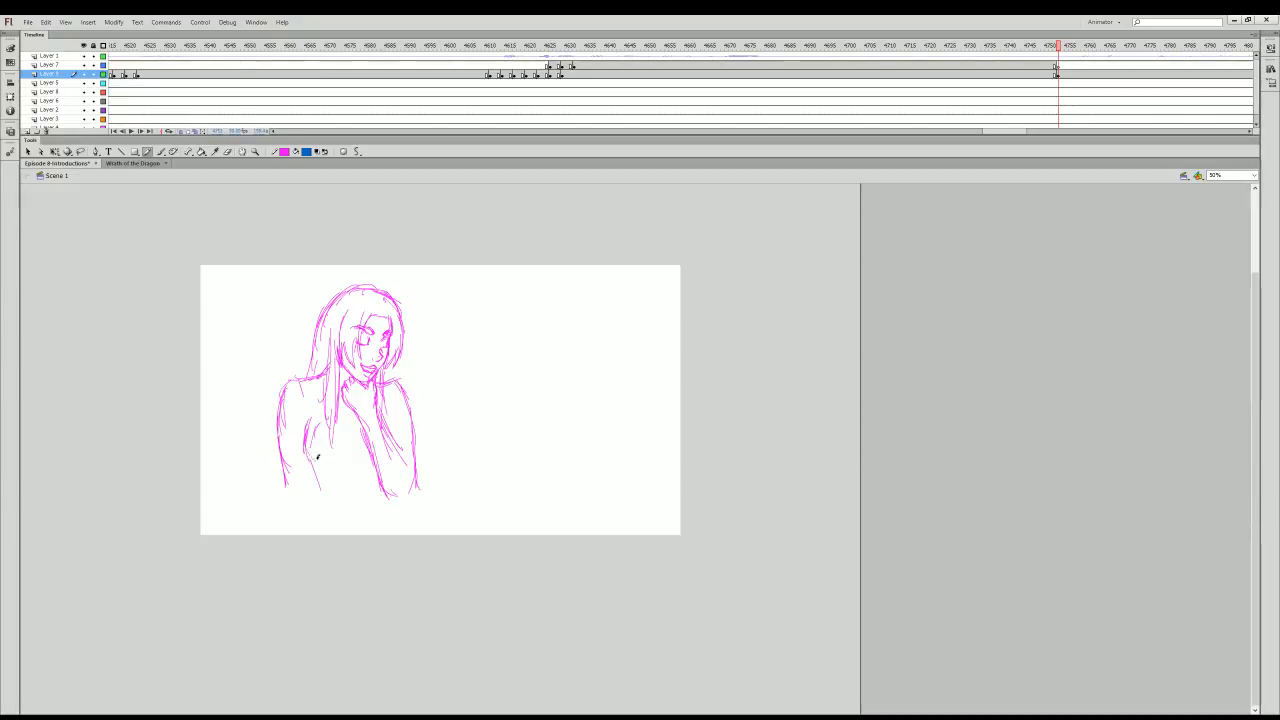
- Draw the folded forearm crossing the waist to the raised arm's elbow, plus the inner line of that raised arm
mouse_move(284, 476)
mouse_down()
mouse_move(295, 506)
mouse_move(401, 493)
mouse_up()
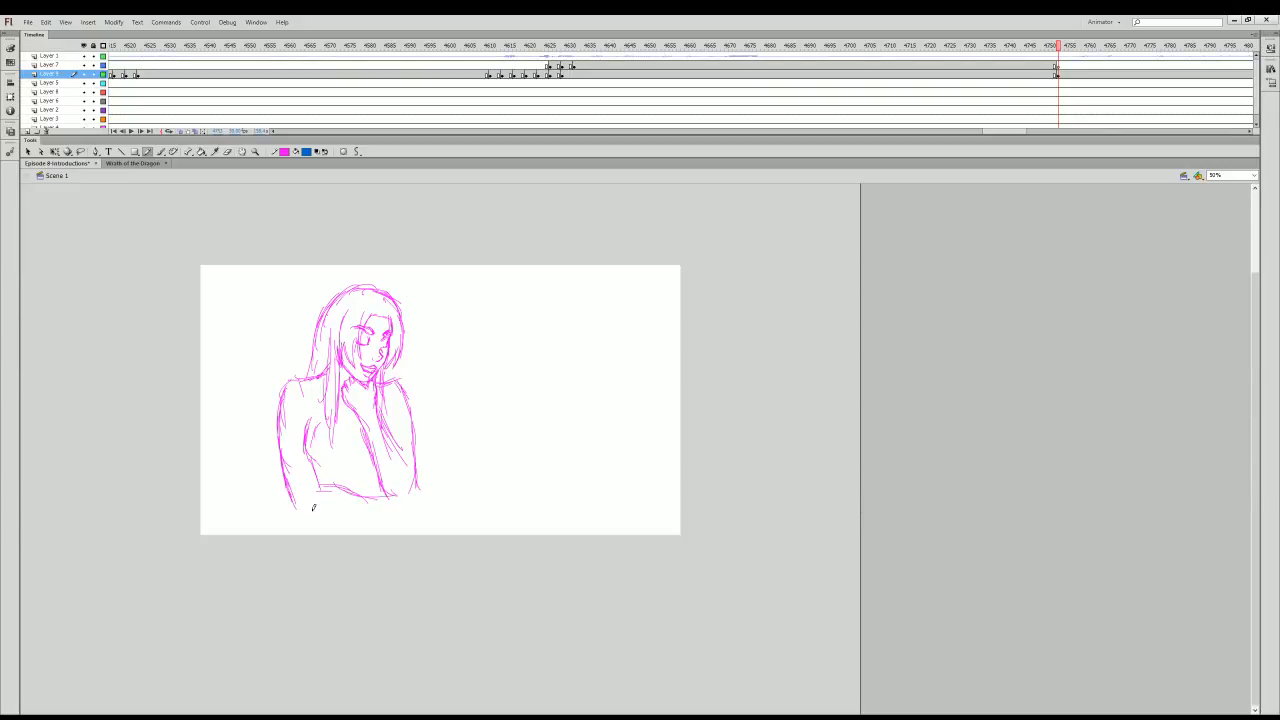
drag(300, 512, 403, 500)
mouse_move(307, 444)
mouse_down()
mouse_move(305, 426)
mouse_move(322, 468)
mouse_move(370, 456)
mouse_move(401, 502)
mouse_move(420, 500)
mouse_move(423, 470)
mouse_move(430, 485)
mouse_move(412, 495)
mouse_up()
drag(396, 381, 410, 466)
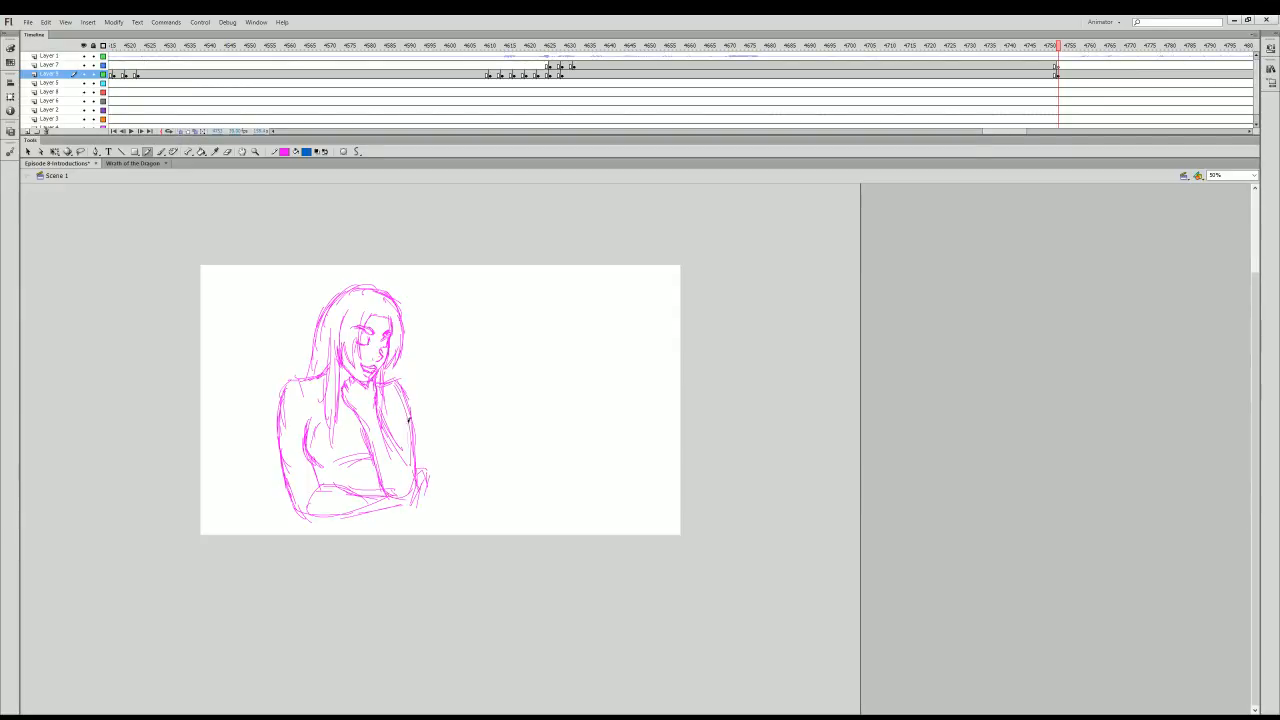
- Reinforce the folded arm's upper-arm outline and define the hand cupping the opposite elbow
drag(282, 381, 302, 504)
drag(418, 464, 412, 502)
drag(425, 480, 423, 486)
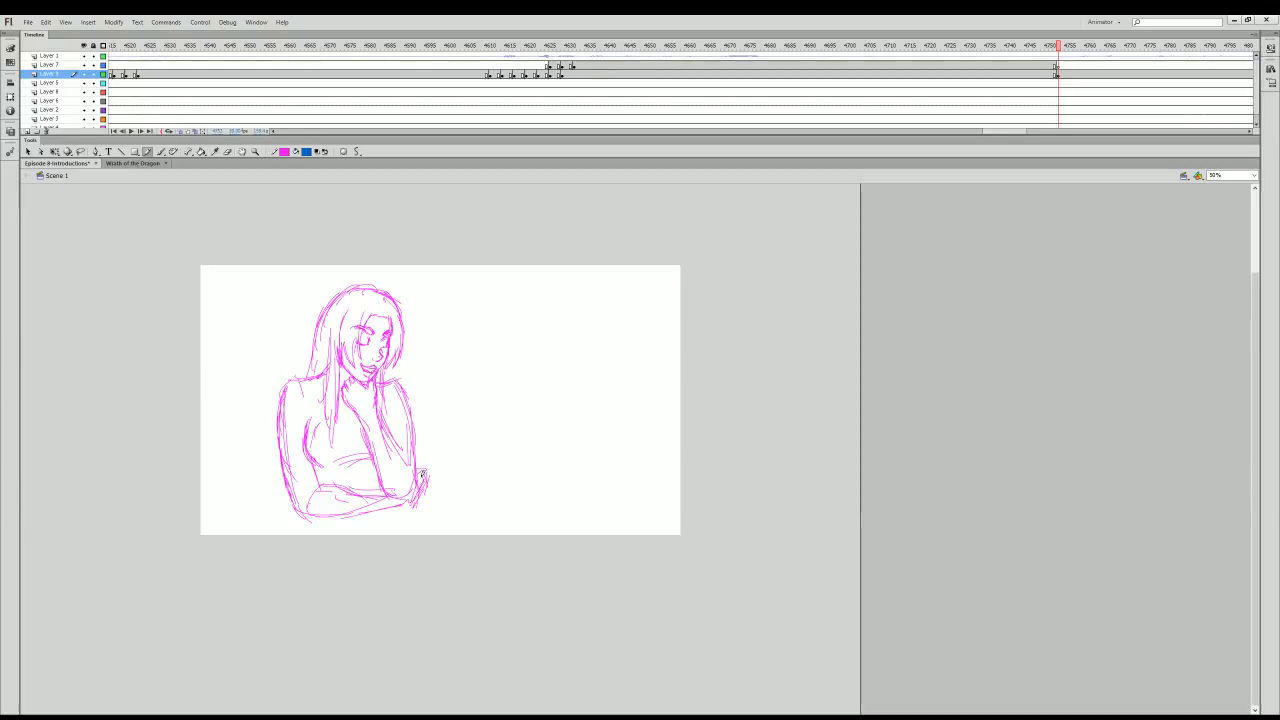
- Sketch both sides of the lower torso below the folded arm, continuing past the bottom edge of the stage
drag(322, 518, 302, 571)
drag(320, 521, 300, 572)
mouse_move(418, 505)
mouse_down()
mouse_move(443, 543)
mouse_move(425, 580)
mouse_up()
drag(418, 470, 440, 560)
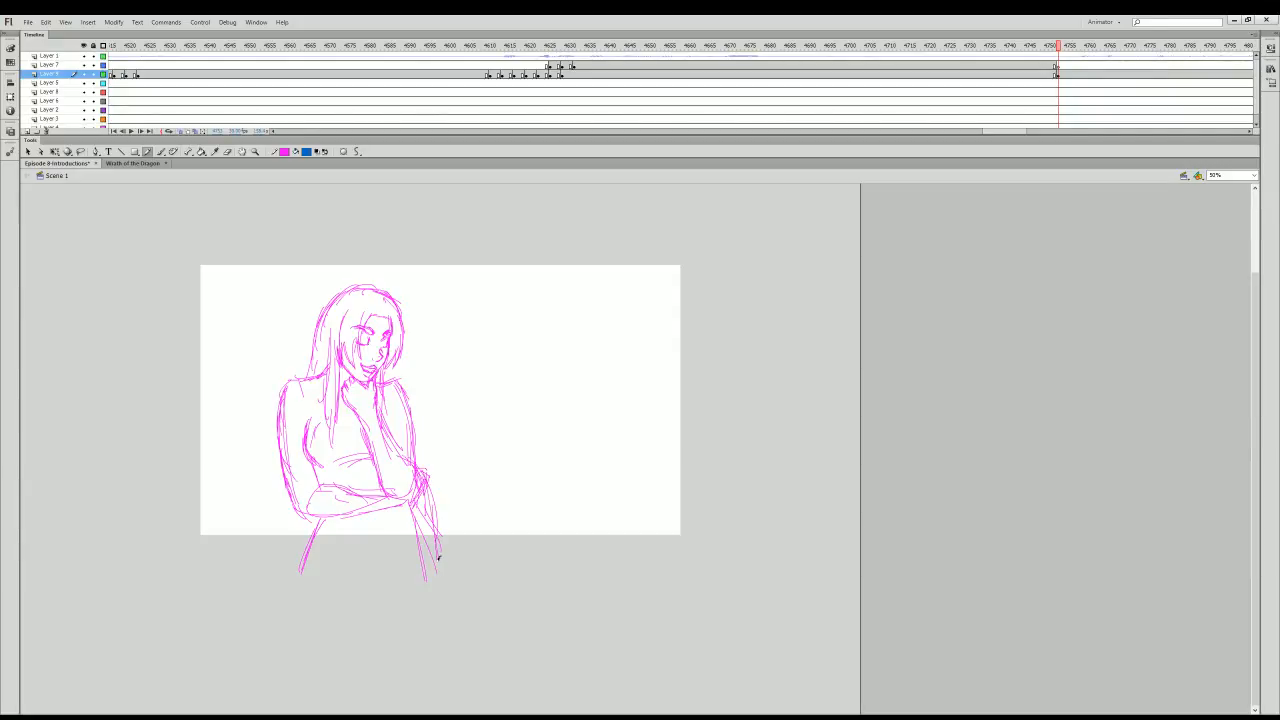
drag(422, 498, 430, 574)
drag(318, 520, 298, 596)
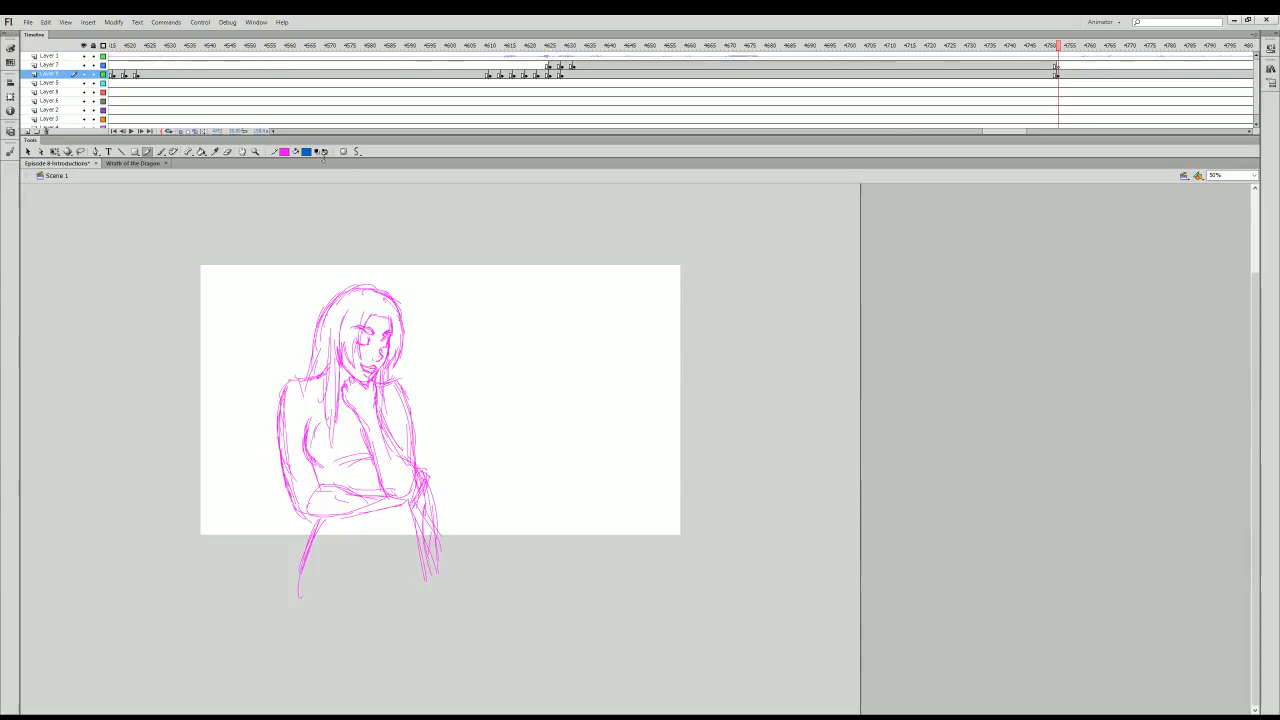
- Zoom in to 100% and add strokes to the hand under the chin and the long hair strands beside it
click(255, 152)
click(343, 154)
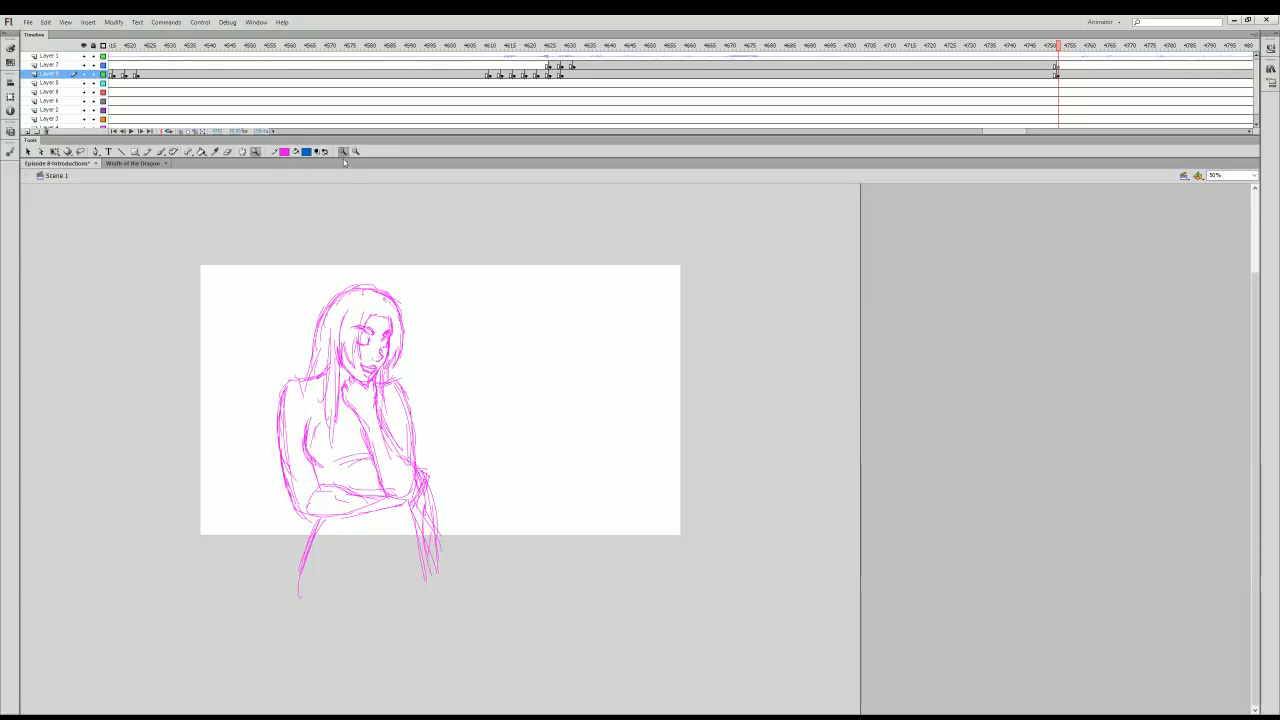
click(441, 449)
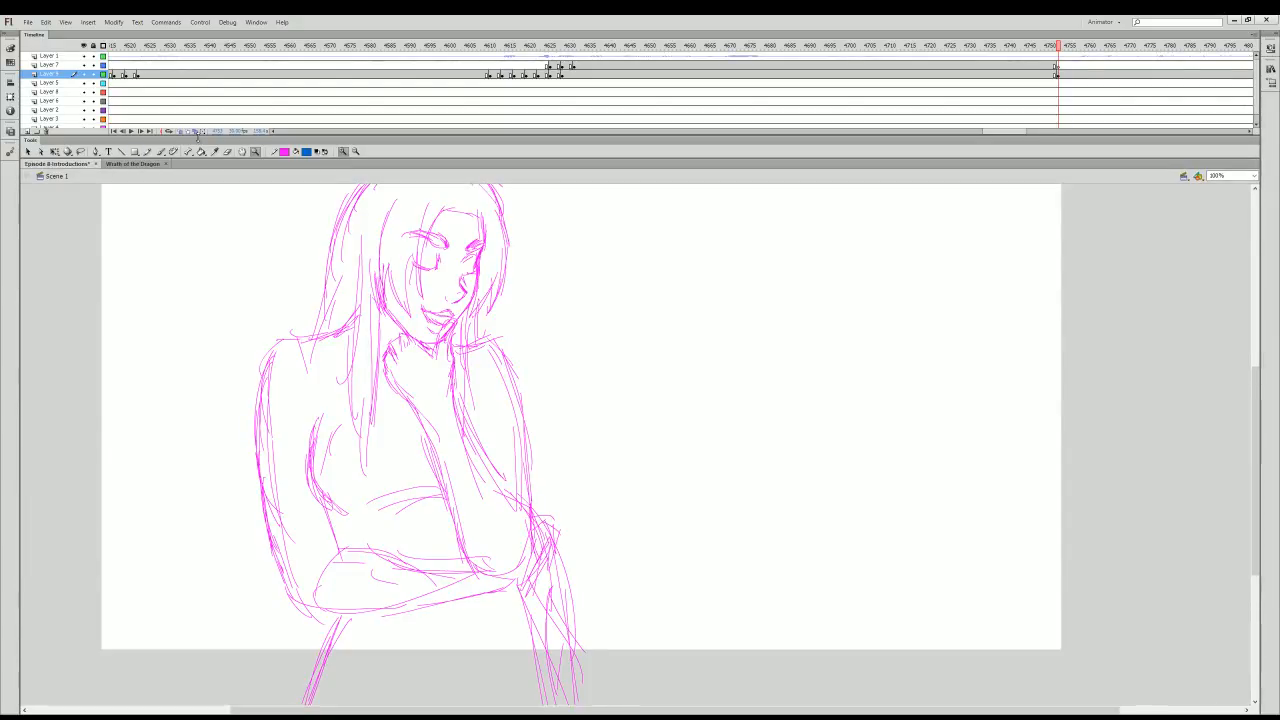
click(148, 151)
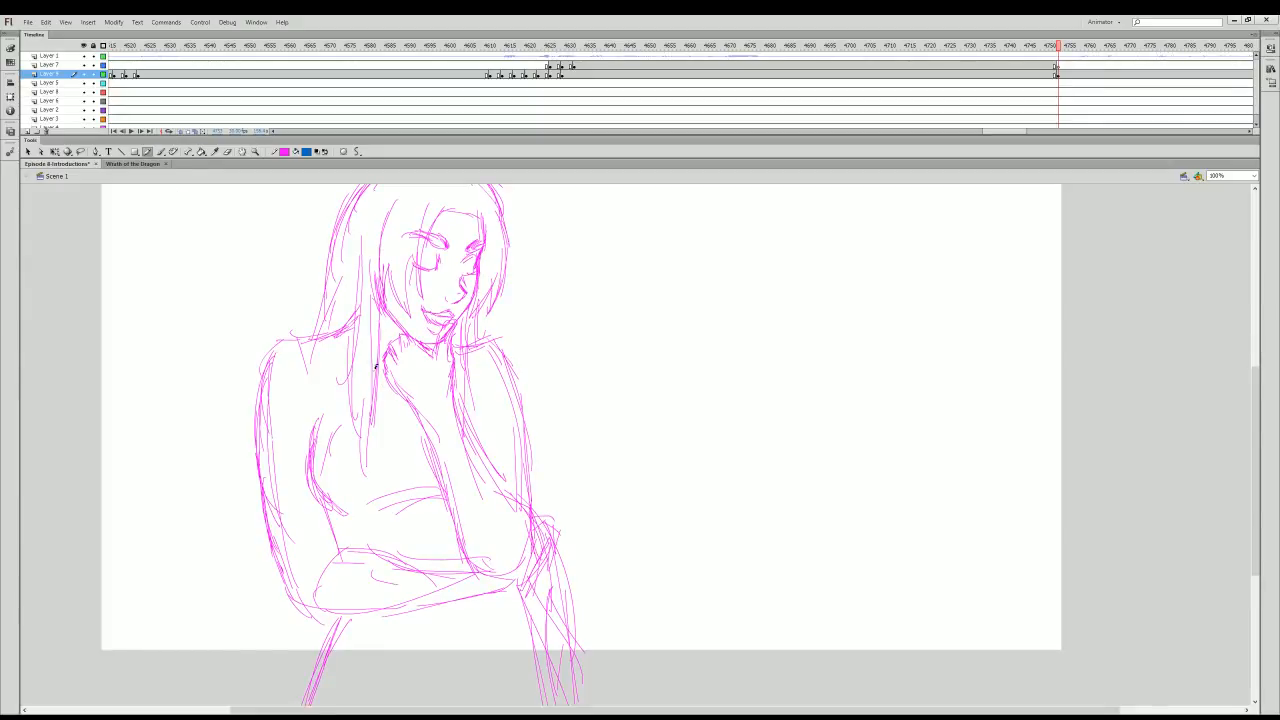
drag(376, 368, 391, 390)
mouse_move(355, 289)
mouse_down()
mouse_move(353, 408)
mouse_move(368, 466)
mouse_up()
drag(373, 254, 371, 386)
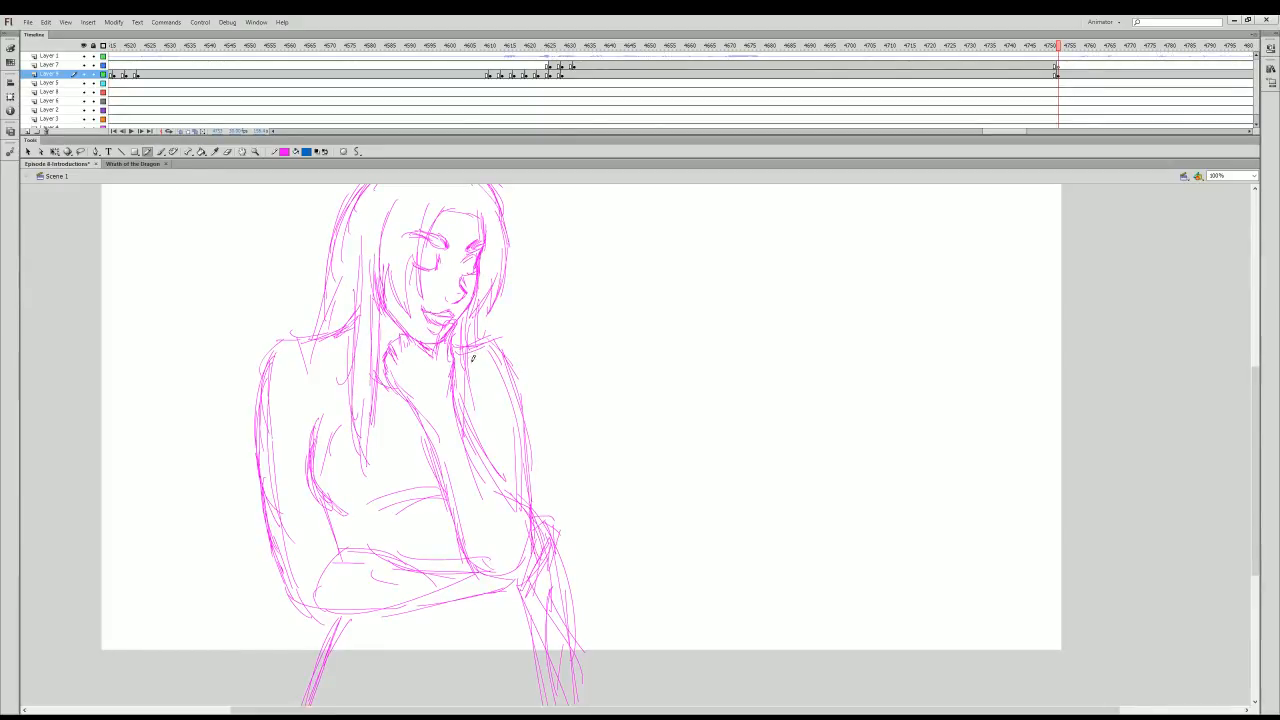
- Refine the hair strand beside the neck, the raised arm's shoulder outline and the top of the folded forearm
drag(473, 358, 468, 423)
mouse_move(475, 337)
mouse_down()
mouse_move(537, 485)
mouse_move(533, 527)
mouse_up()
drag(406, 562, 448, 570)
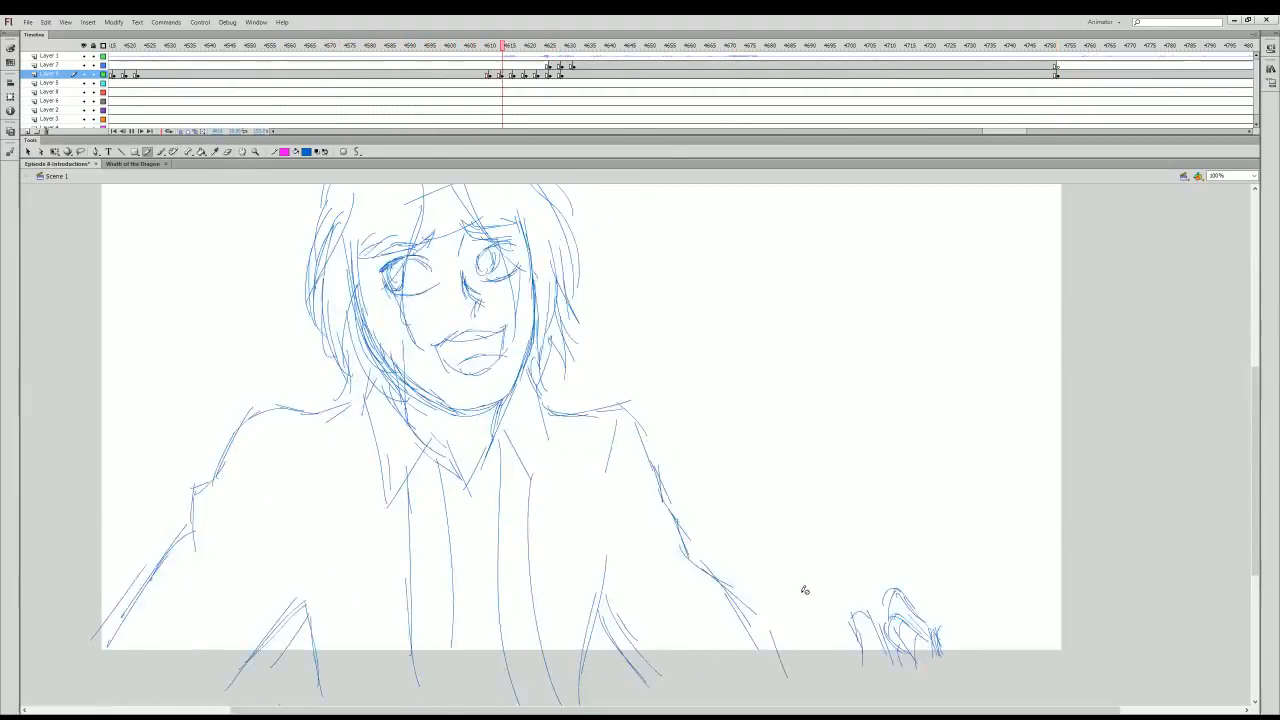
- Insert a blank keyframe a few frames after the magenta drawing and turn on onion skinning to see the previous pose
scroll(1000, 460, up, 1)
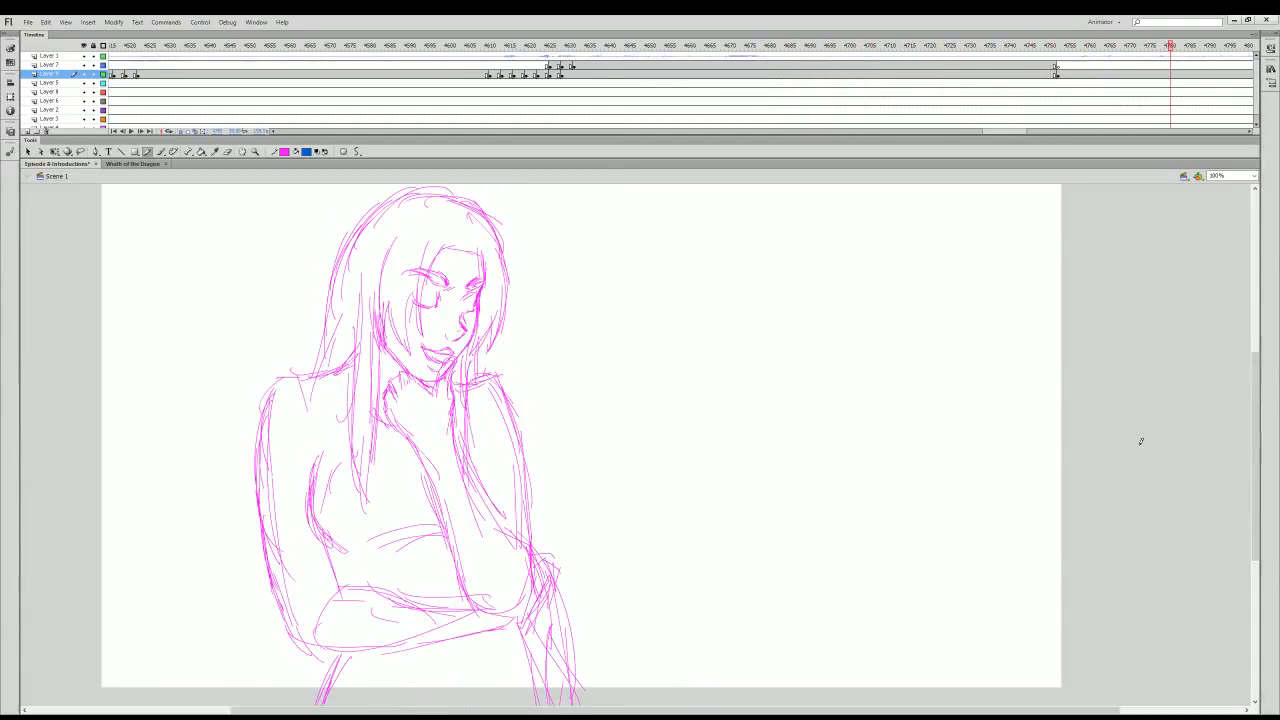
click(1066, 74)
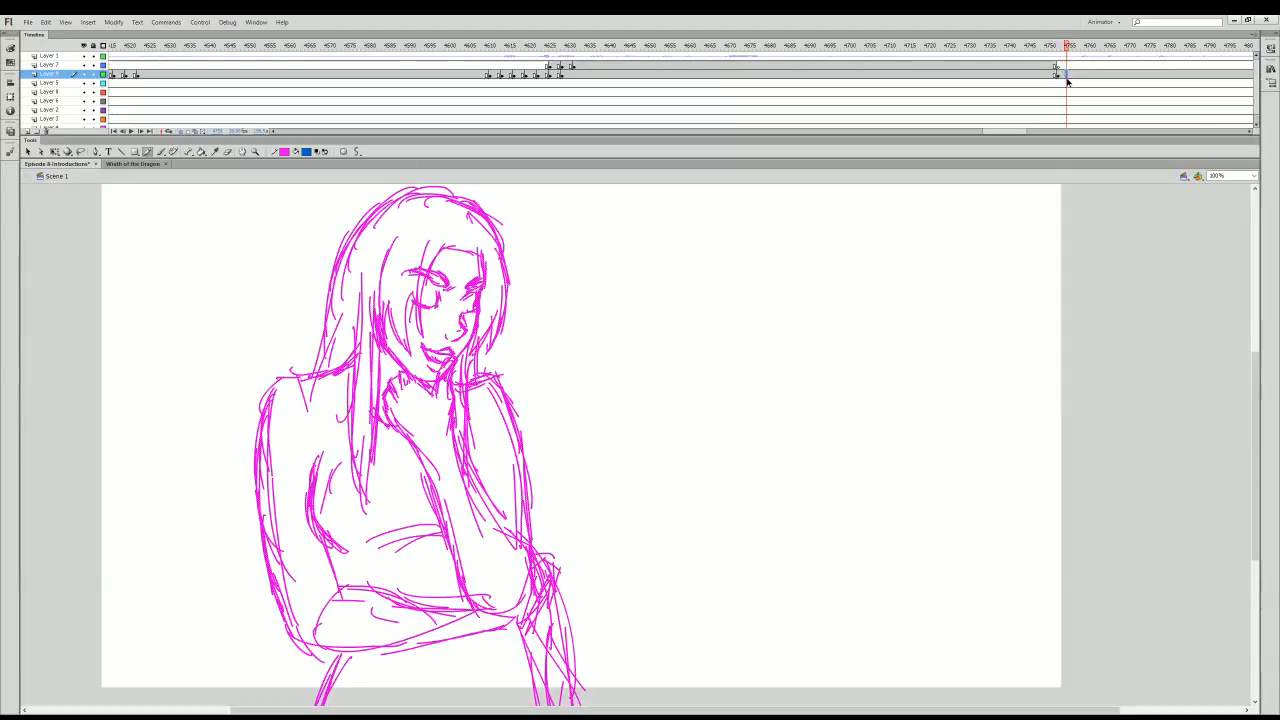
click(1070, 75)
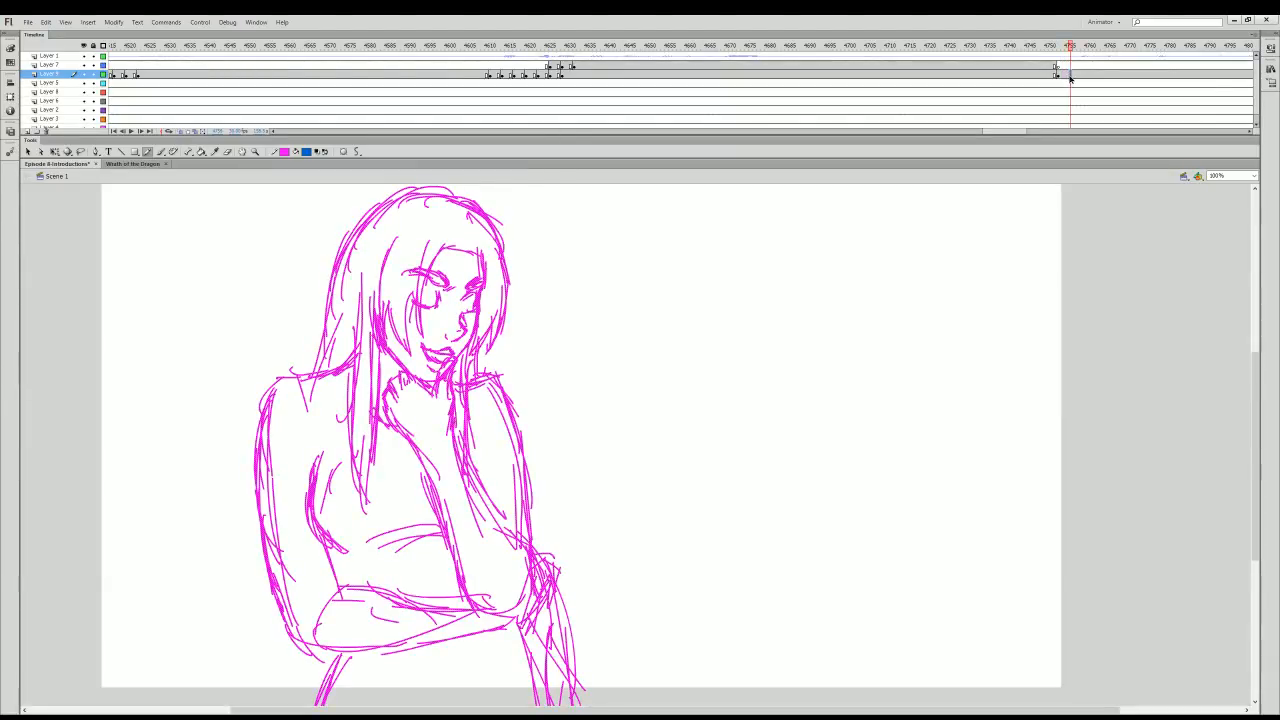
key(F7)
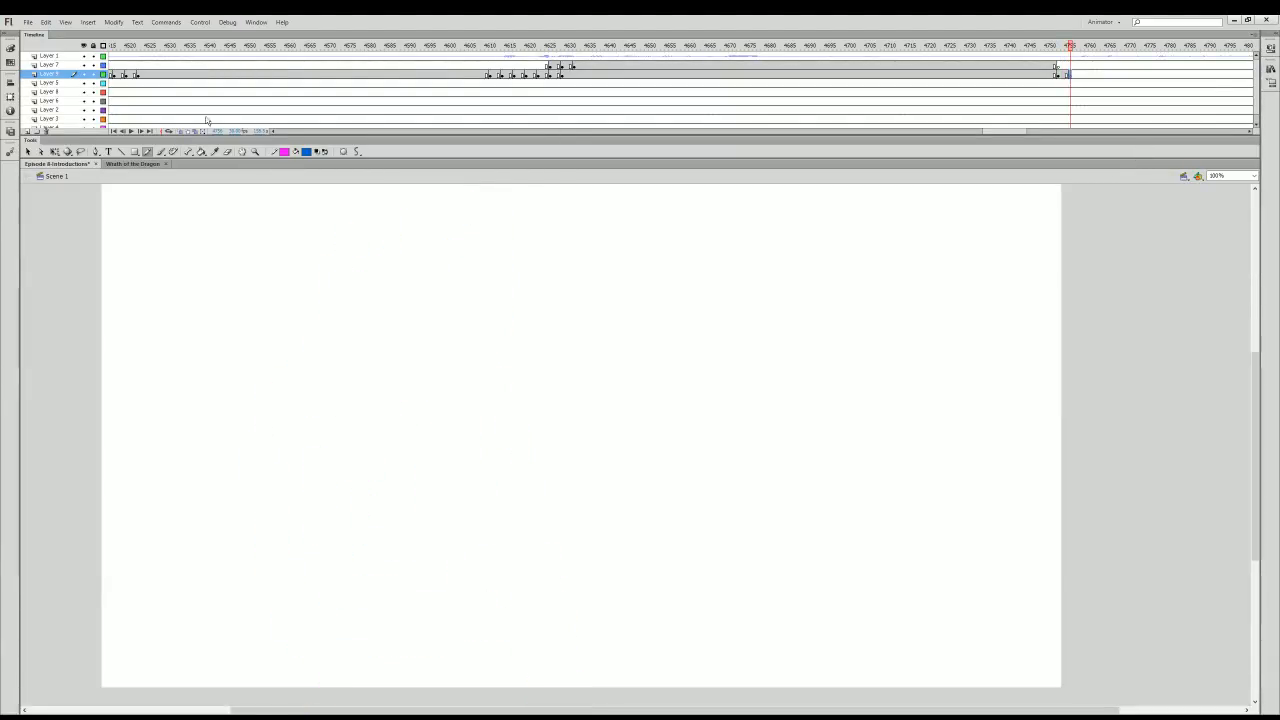
click(184, 131)
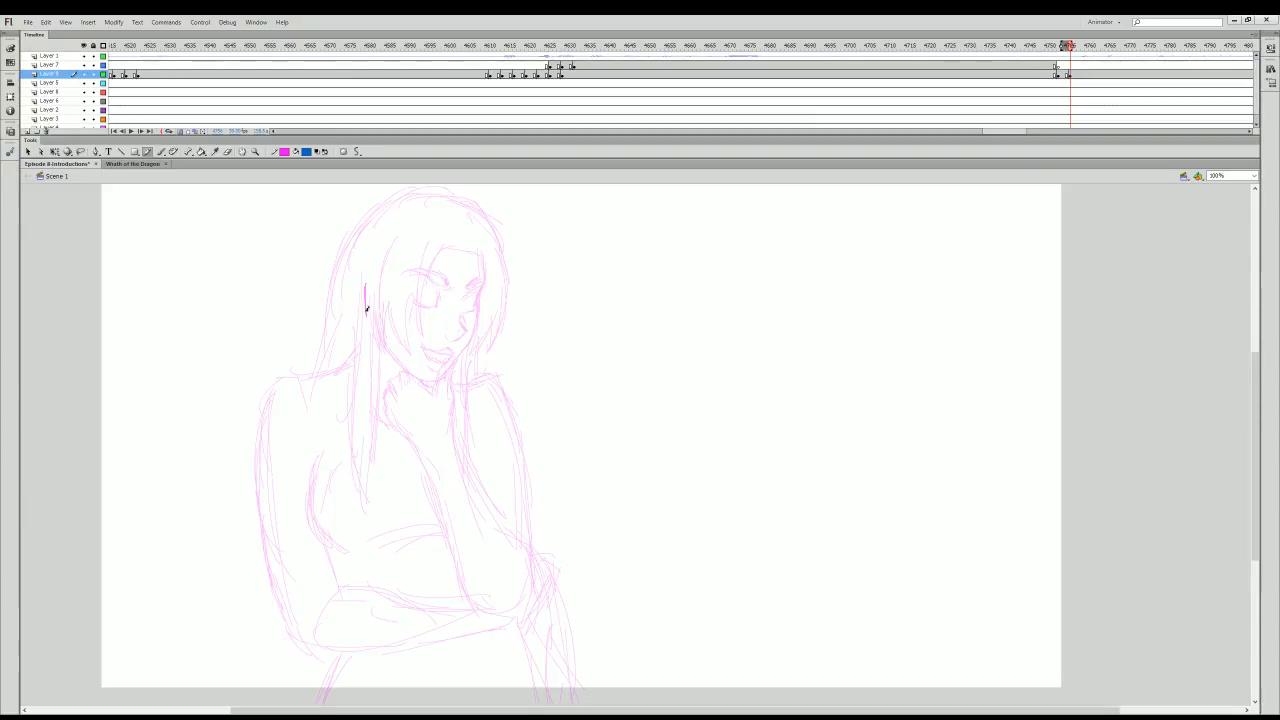
- Sketch the curved jawline of the new face and shift the outline slightly up and to the left
mouse_move(364, 288)
mouse_down()
mouse_move(368, 338)
mouse_move(372, 312)
mouse_move(396, 376)
mouse_move(419, 388)
mouse_up()
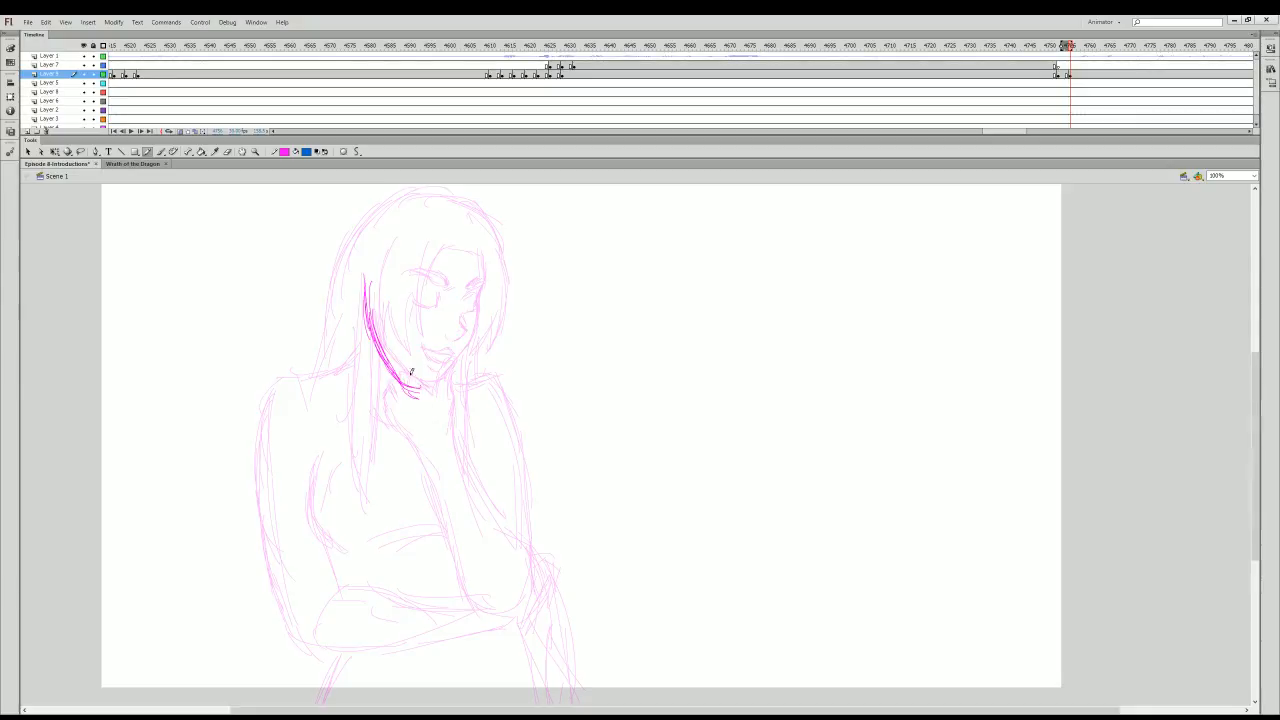
mouse_move(427, 385)
mouse_down()
mouse_move(469, 334)
mouse_move(464, 350)
mouse_move(474, 306)
mouse_up()
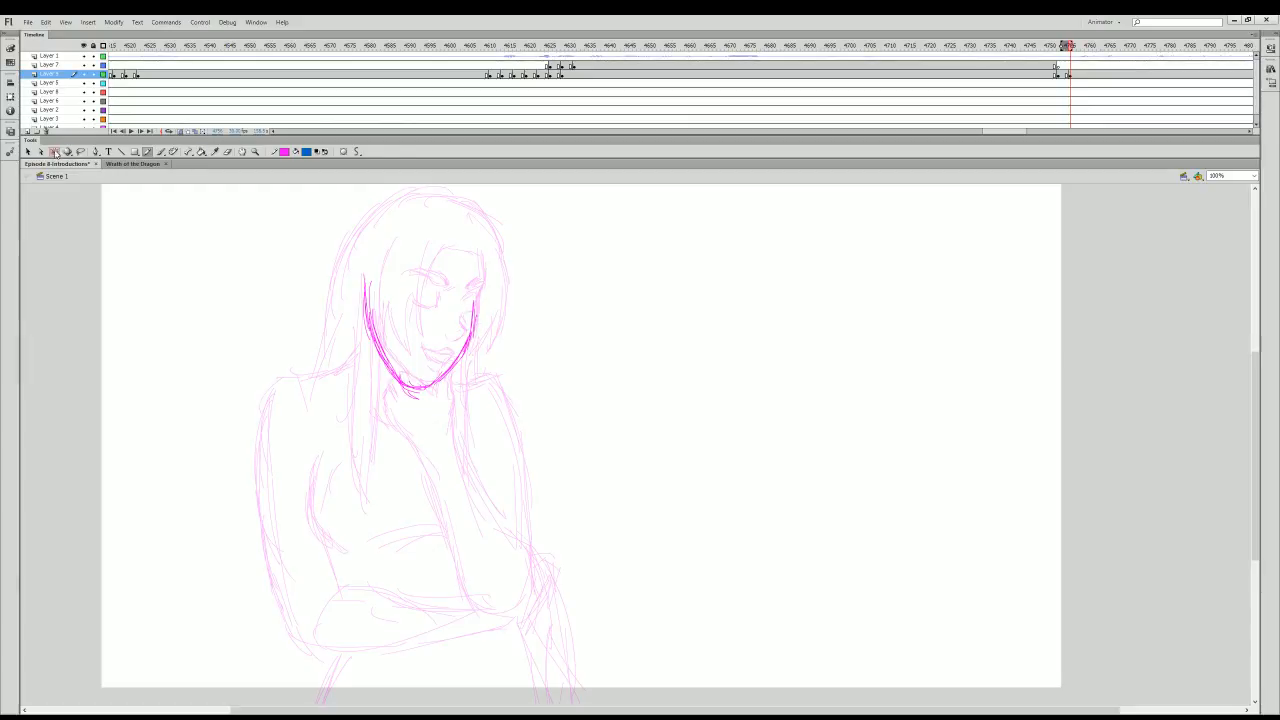
click(55, 151)
click(440, 385)
click(460, 369)
click(382, 342)
drag(368, 313, 360, 303)
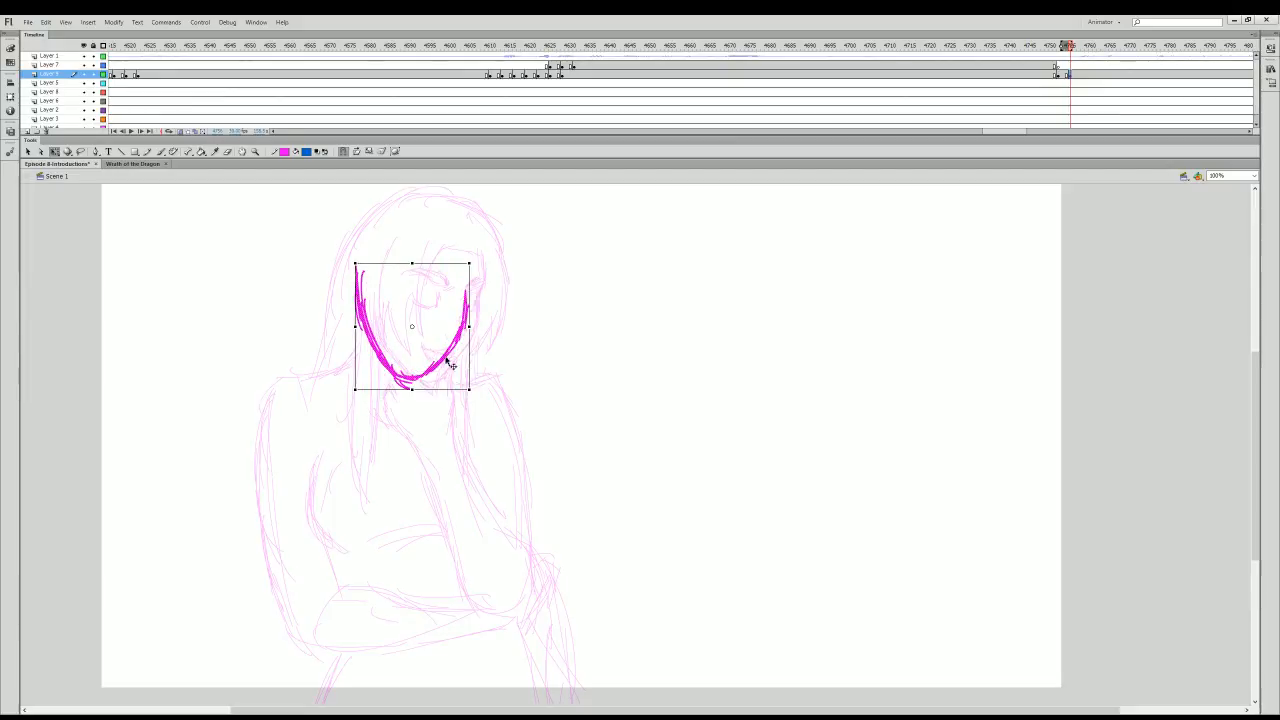
- Sketch the hand under the chin, with one finger raised to the chin and the others curled below
click(147, 151)
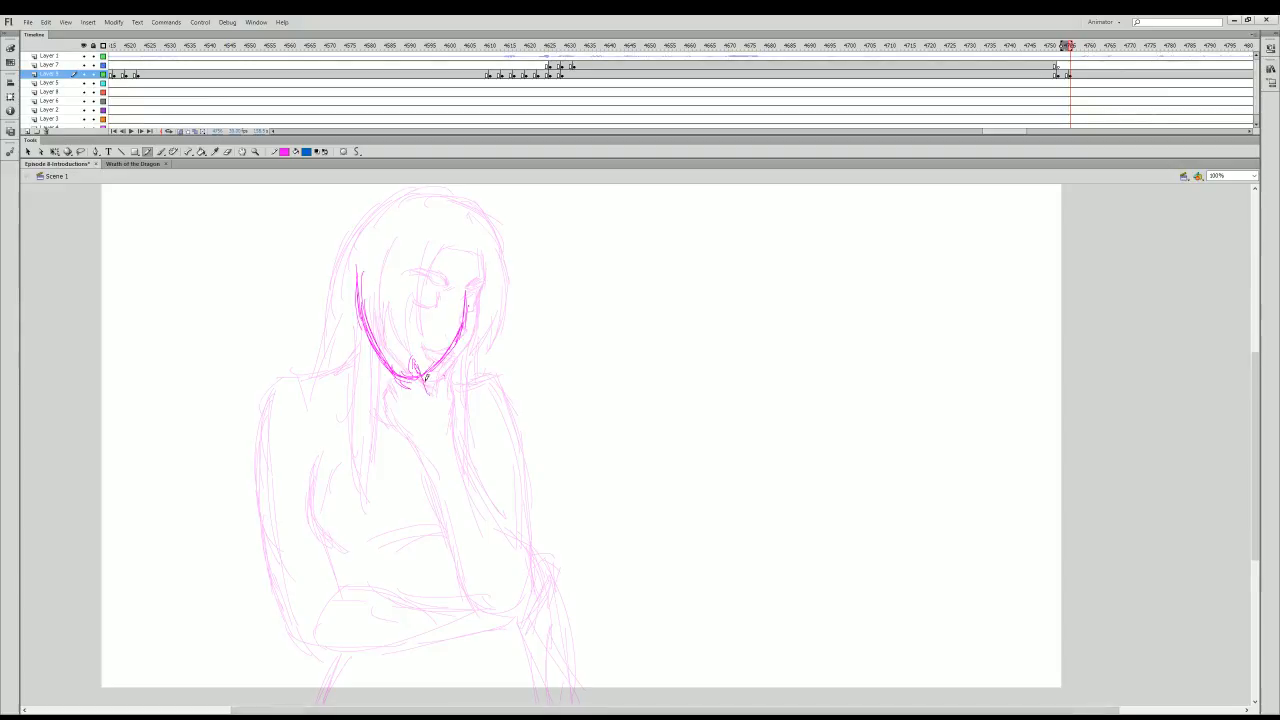
mouse_move(429, 384)
mouse_down()
mouse_move(447, 400)
mouse_move(416, 382)
mouse_move(421, 392)
mouse_move(373, 413)
mouse_up()
drag(410, 403, 386, 415)
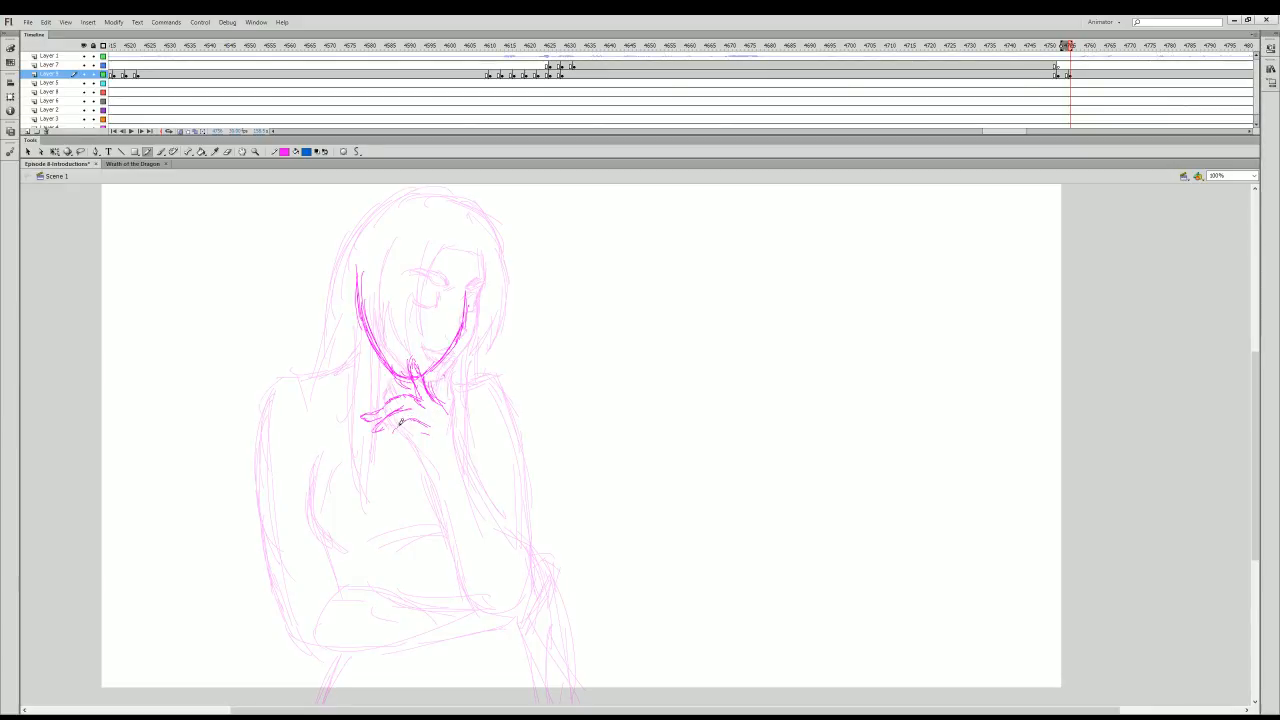
mouse_move(390, 428)
mouse_down()
mouse_move(386, 446)
mouse_move(396, 440)
mouse_up()
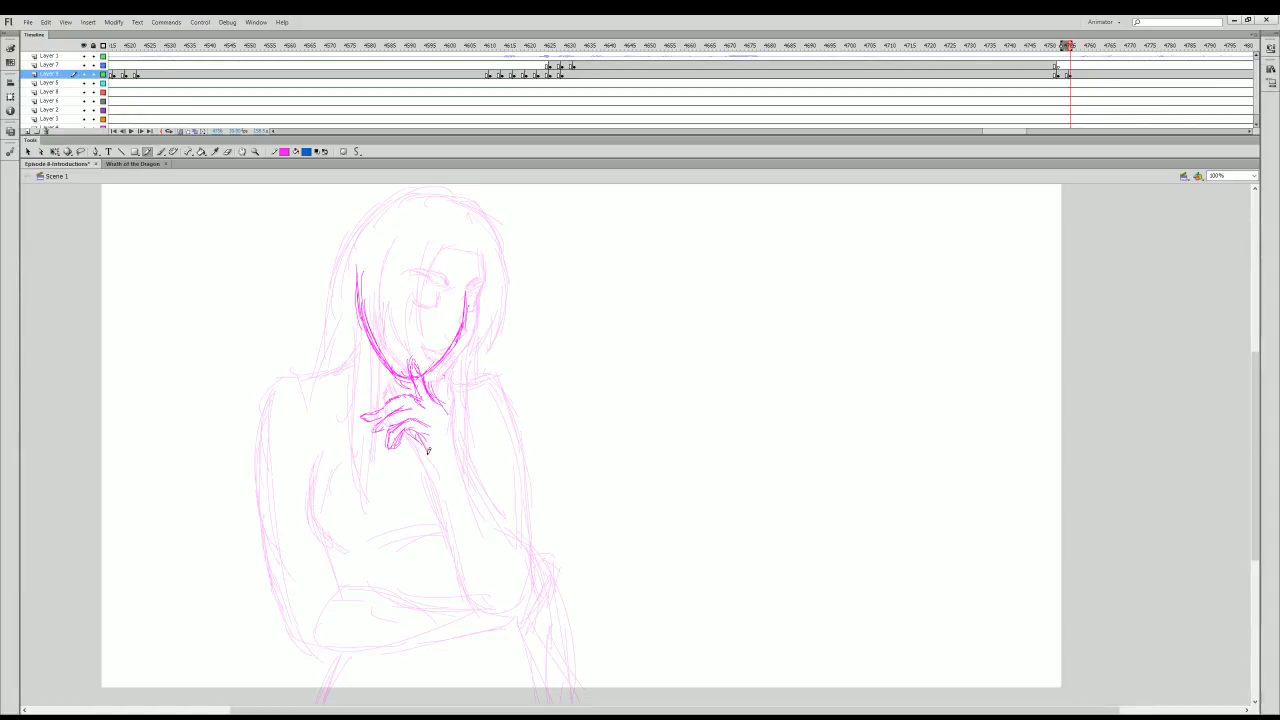
- Outline both sides of the raised forearm from the wrist down to the elbow
mouse_move(427, 451)
mouse_down()
mouse_move(432, 476)
mouse_move(452, 418)
mouse_move(412, 470)
mouse_move(403, 455)
mouse_move(468, 490)
mouse_move(451, 551)
mouse_up()
mouse_move(436, 482)
mouse_down()
mouse_move(443, 512)
mouse_move(429, 472)
mouse_move(450, 582)
mouse_up()
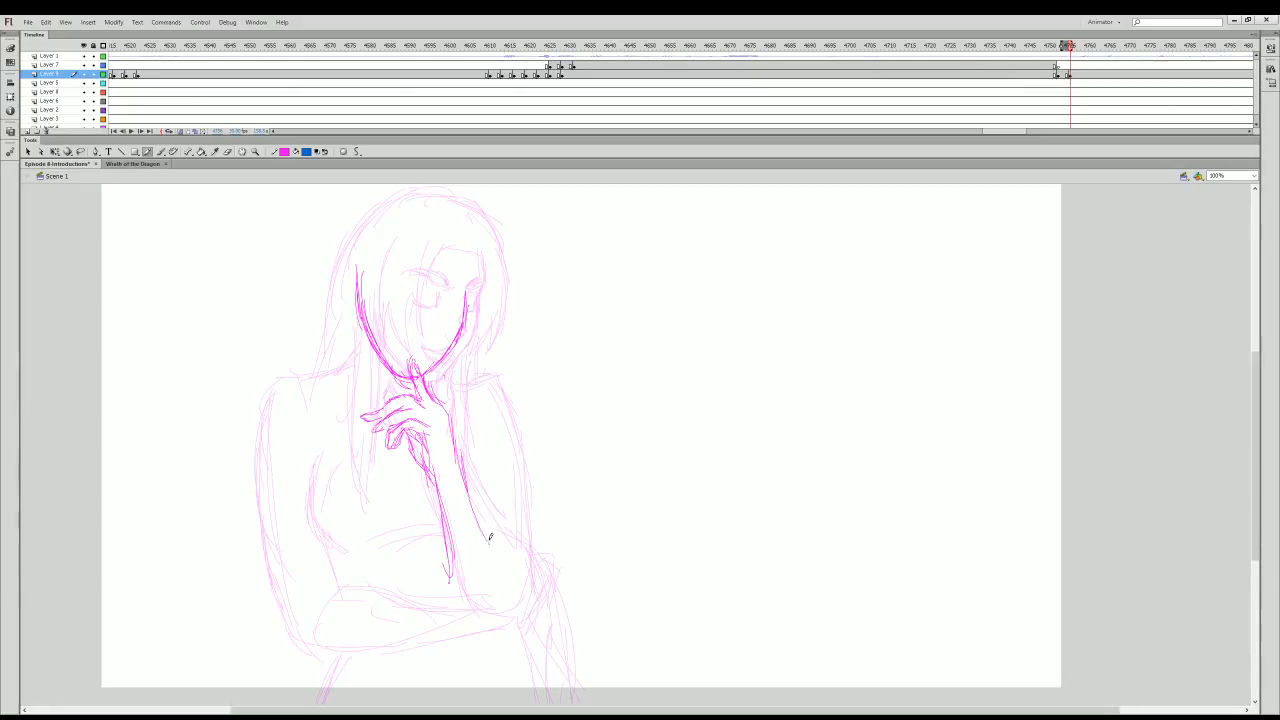
drag(468, 478, 498, 556)
drag(1065, 47, 1074, 47)
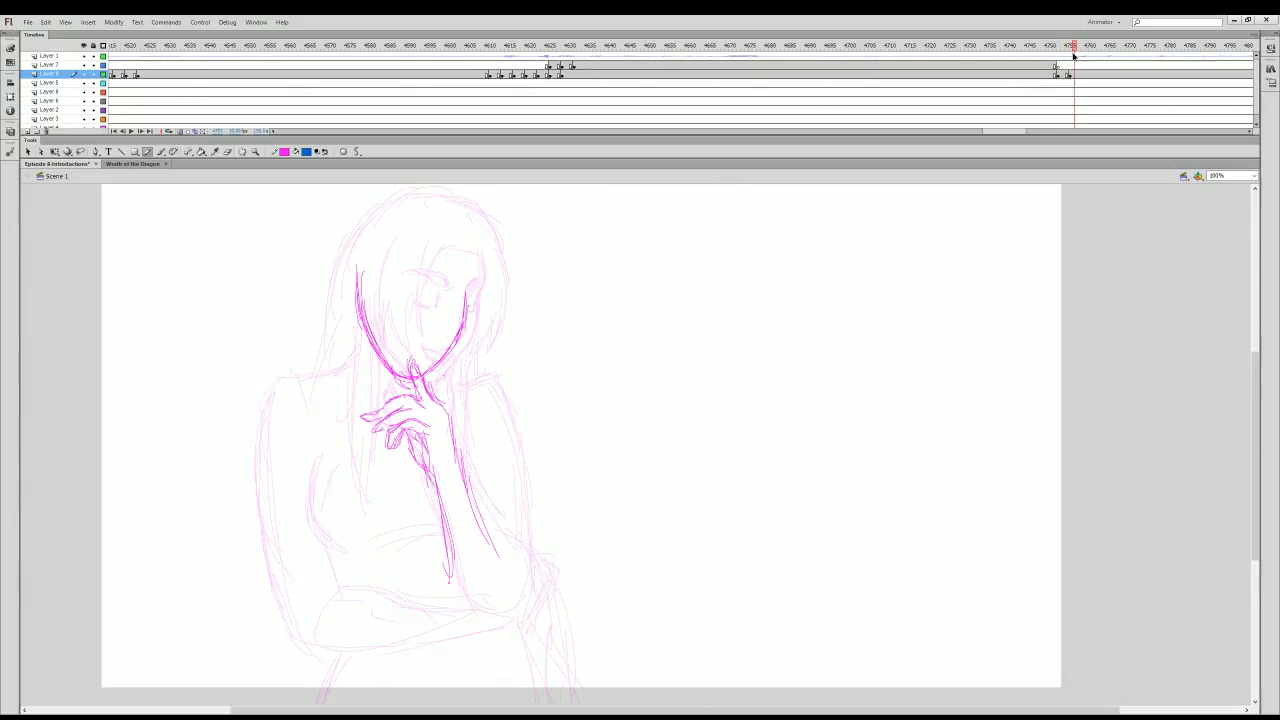
drag(432, 476, 447, 578)
drag(441, 522, 450, 574)
drag(468, 492, 509, 589)
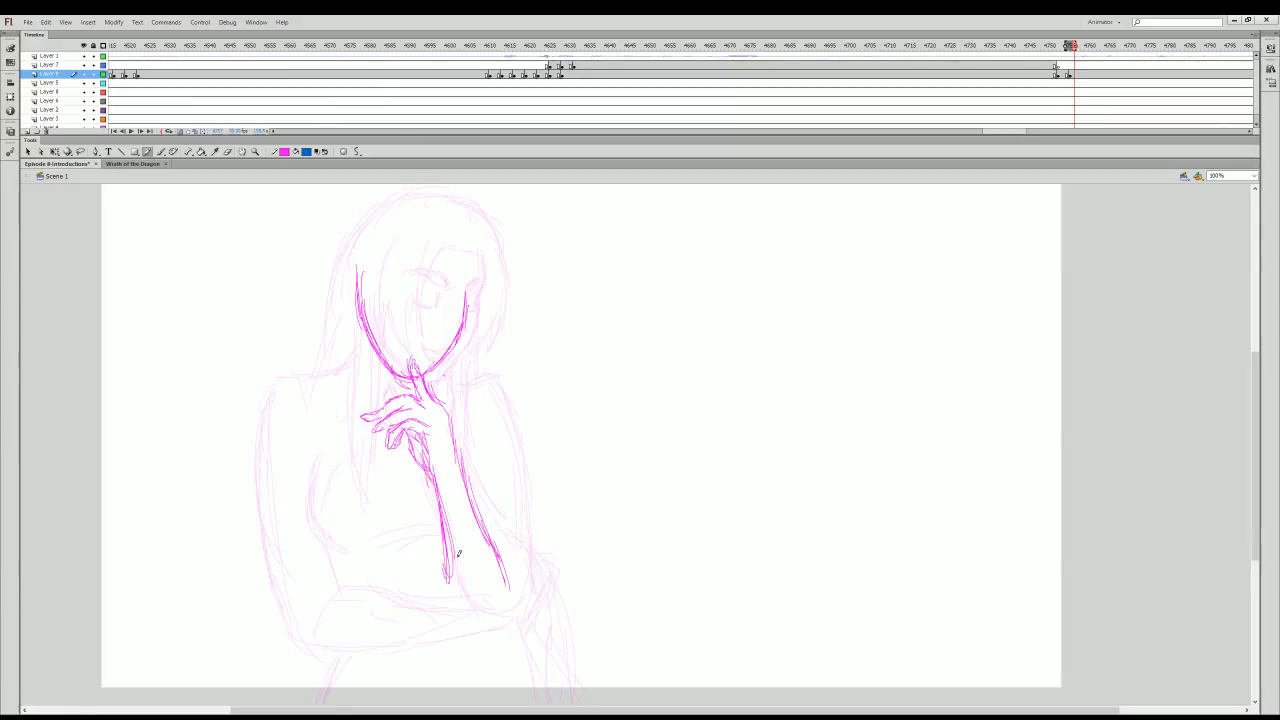
drag(451, 551, 450, 597)
- Sketch the shoulder, upper arm and elbow of the raised arm, and compare the drawing with the previous keyframe
mouse_move(466, 362)
mouse_down()
mouse_move(468, 430)
mouse_move(468, 346)
mouse_move(484, 443)
mouse_move(529, 491)
mouse_move(515, 403)
mouse_move(524, 487)
mouse_up()
drag(518, 414, 516, 552)
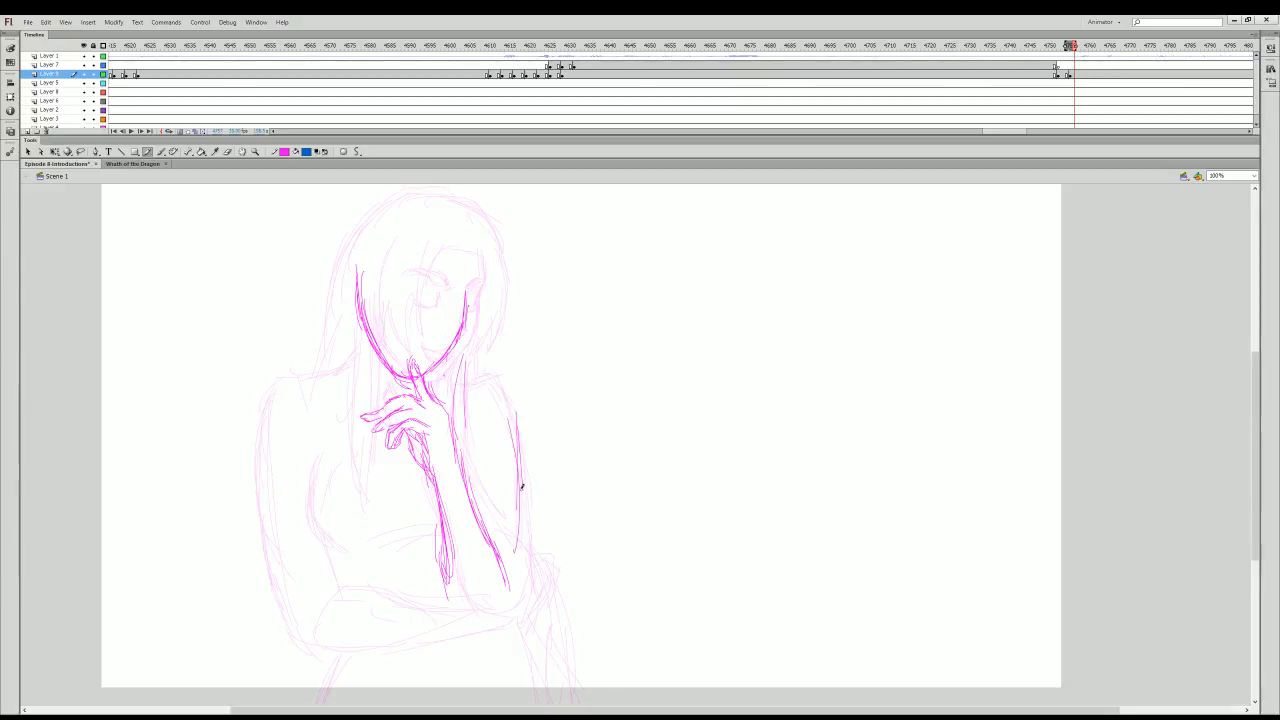
drag(518, 494, 520, 578)
mouse_move(520, 520)
mouse_down()
mouse_move(515, 564)
mouse_move(449, 547)
mouse_move(470, 605)
mouse_up()
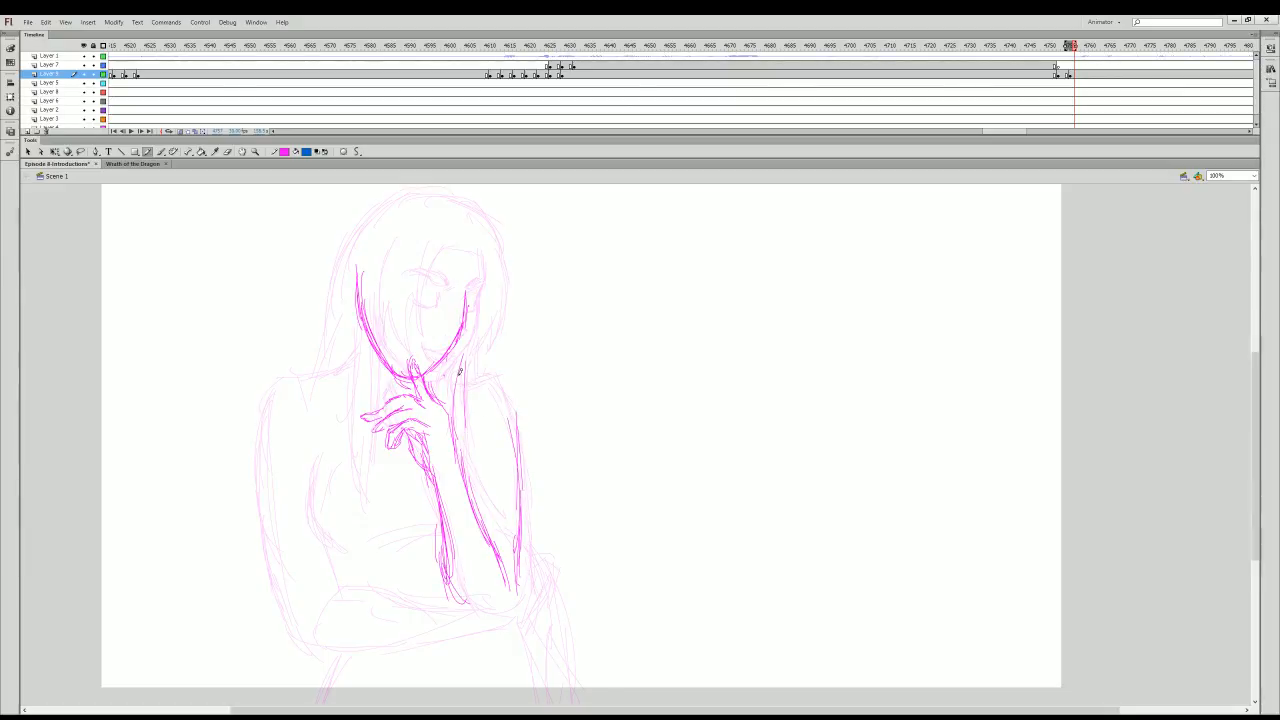
mouse_move(459, 386)
mouse_down()
mouse_move(508, 393)
mouse_move(515, 448)
mouse_up()
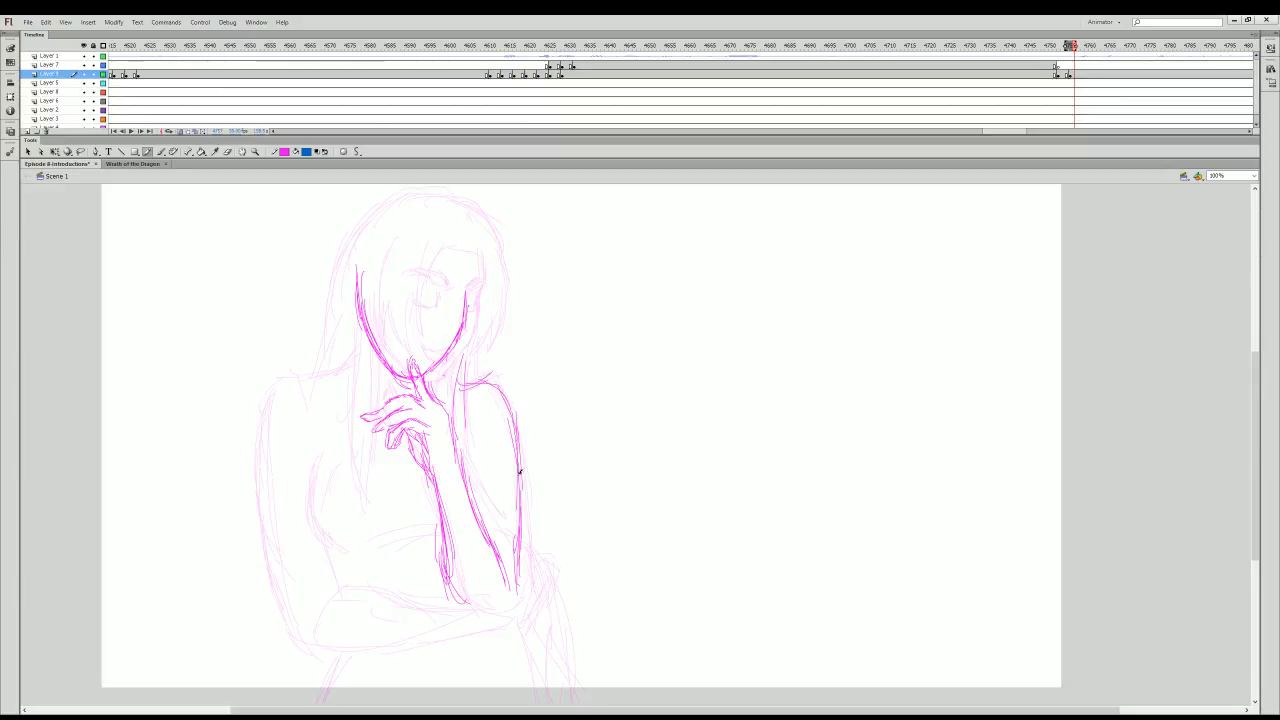
click(1058, 46)
click(1067, 46)
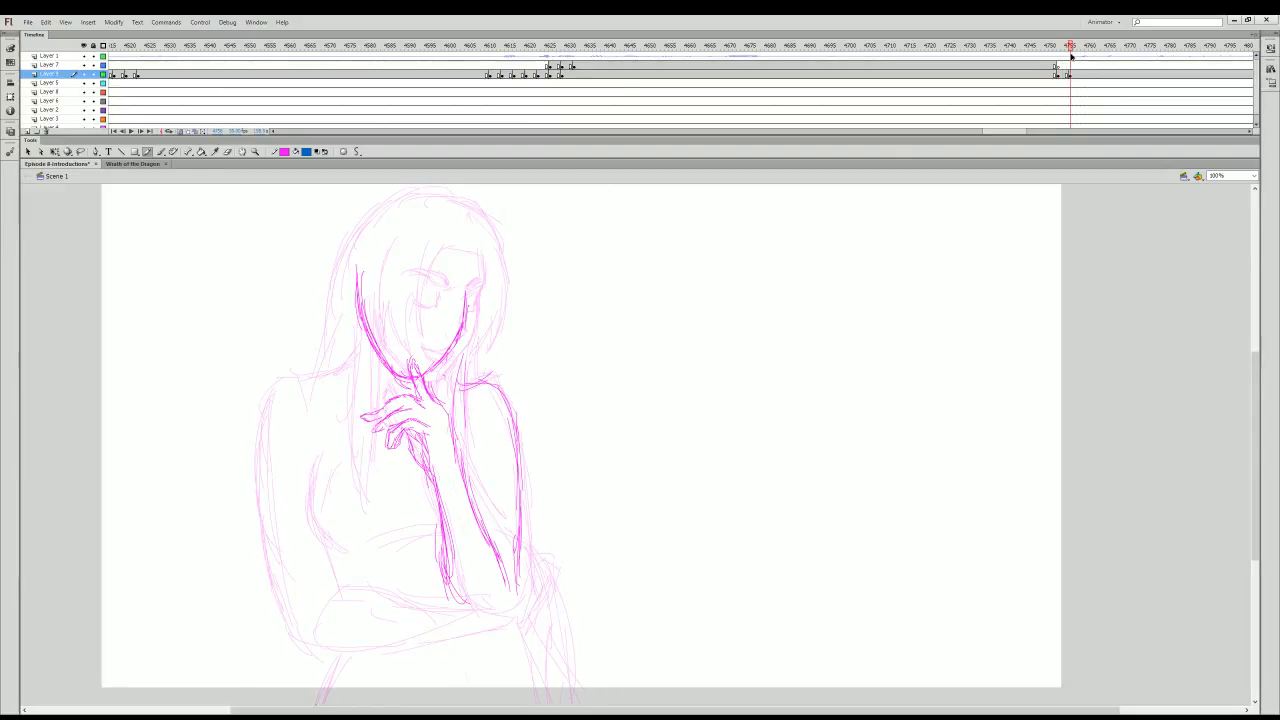
click(1059, 47)
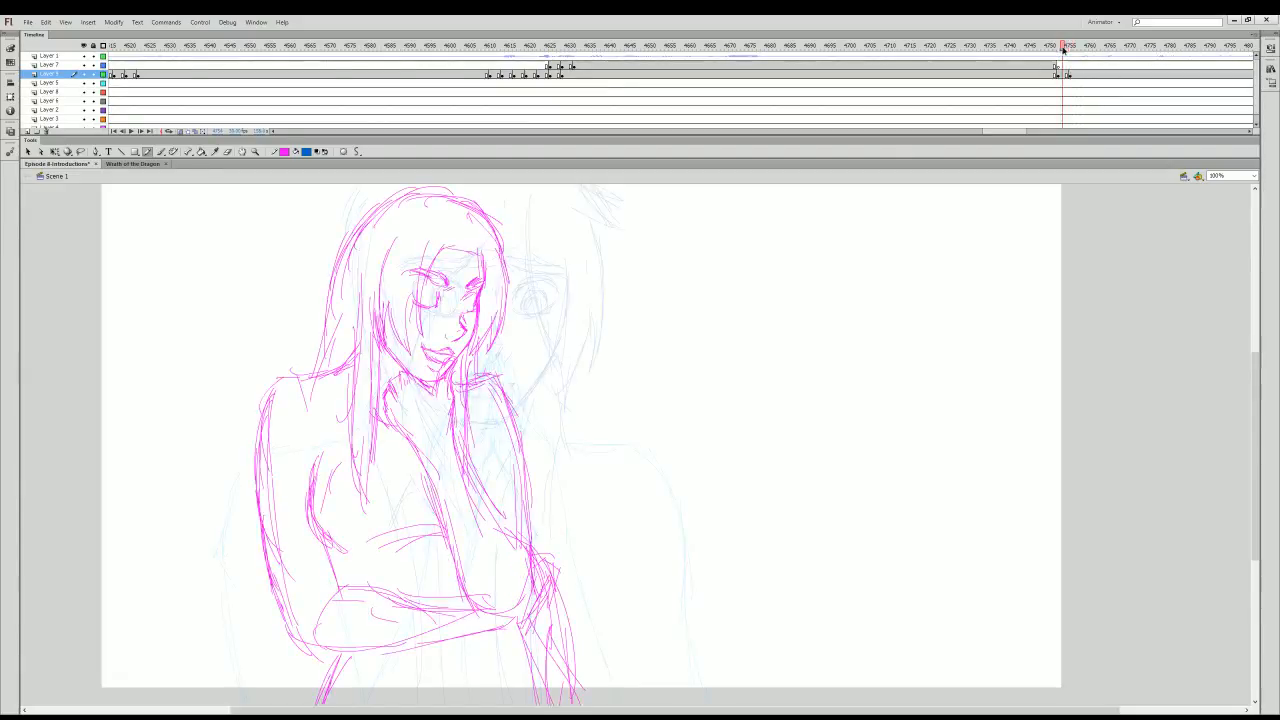
click(1069, 47)
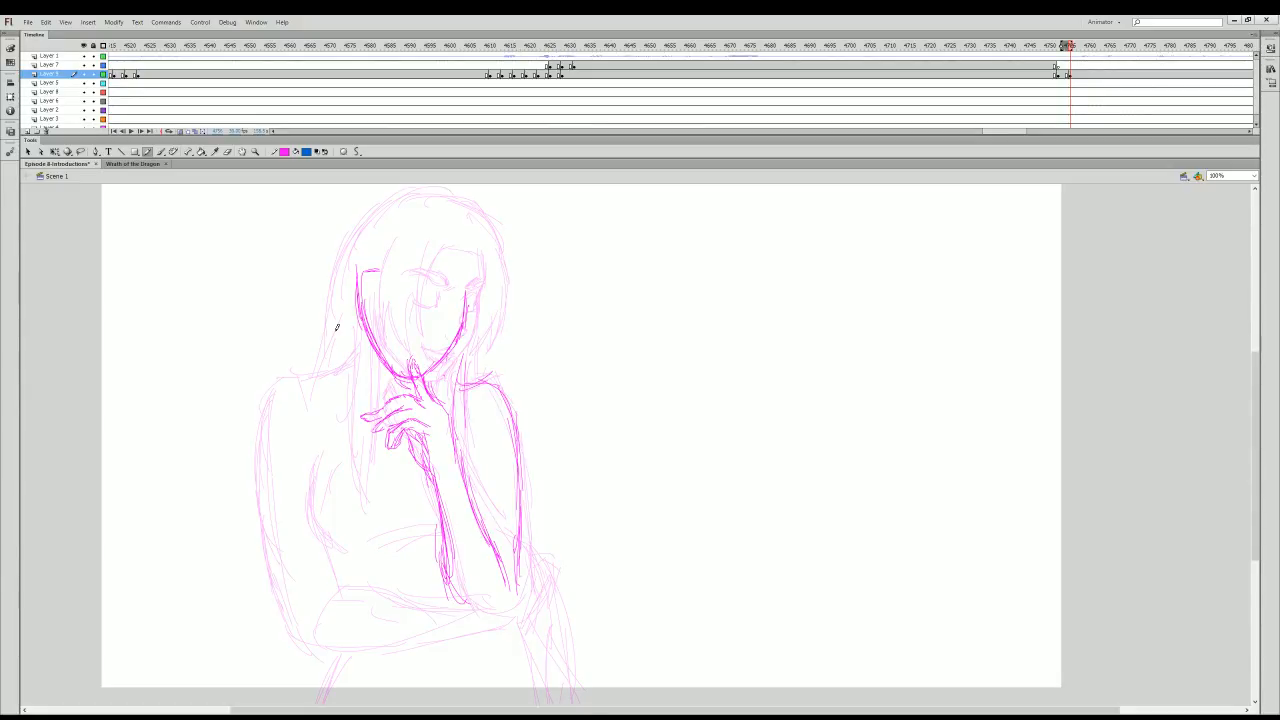
- Sketch both eyebrows across the upper part of the new face
drag(366, 277, 379, 271)
click(255, 151)
click(494, 365)
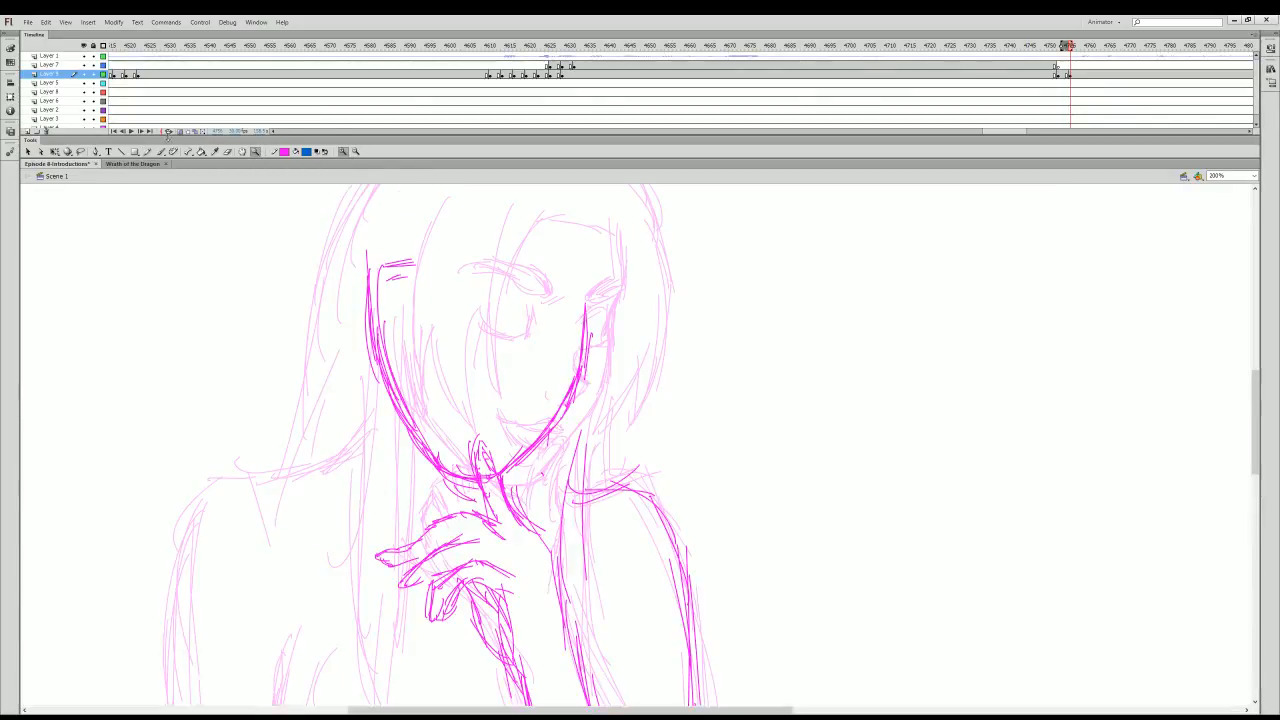
key(y)
mouse_move(388, 280)
mouse_down()
mouse_move(441, 247)
mouse_move(453, 259)
mouse_move(433, 256)
mouse_move(463, 271)
mouse_move(384, 266)
mouse_up()
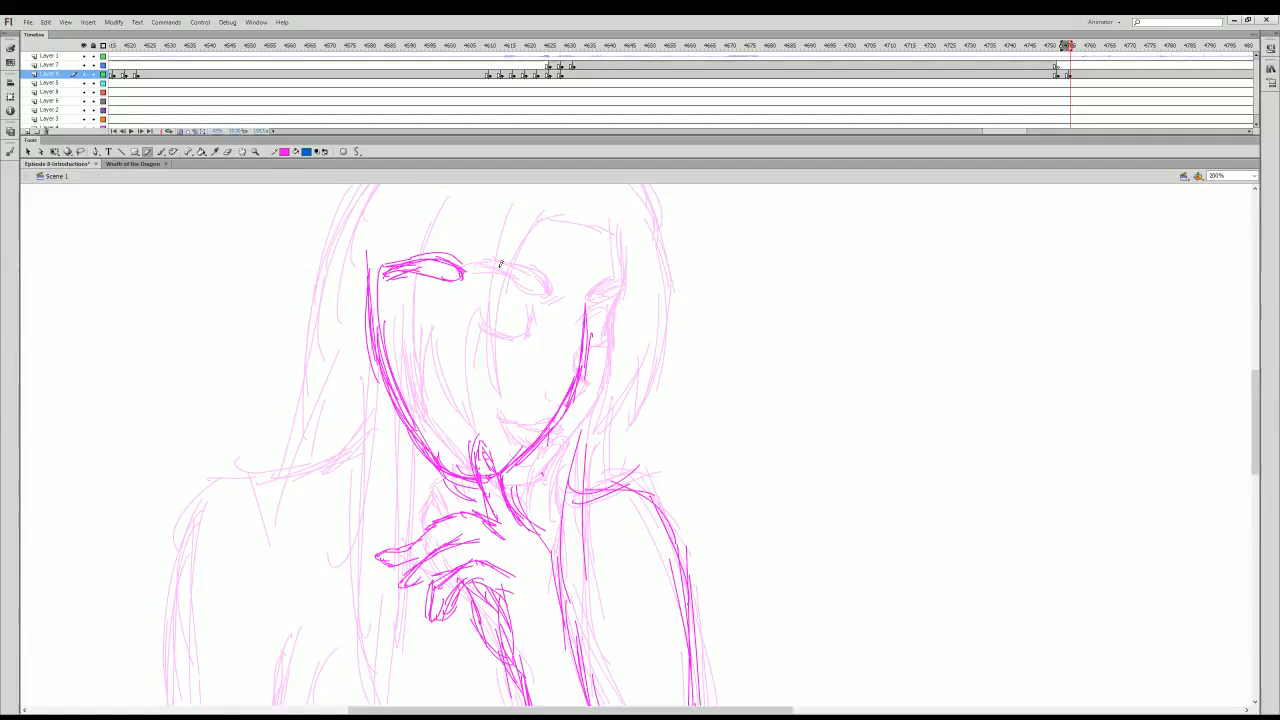
mouse_move(500, 273)
mouse_down()
mouse_move(548, 264)
mouse_move(580, 290)
mouse_move(509, 279)
mouse_move(534, 290)
mouse_up()
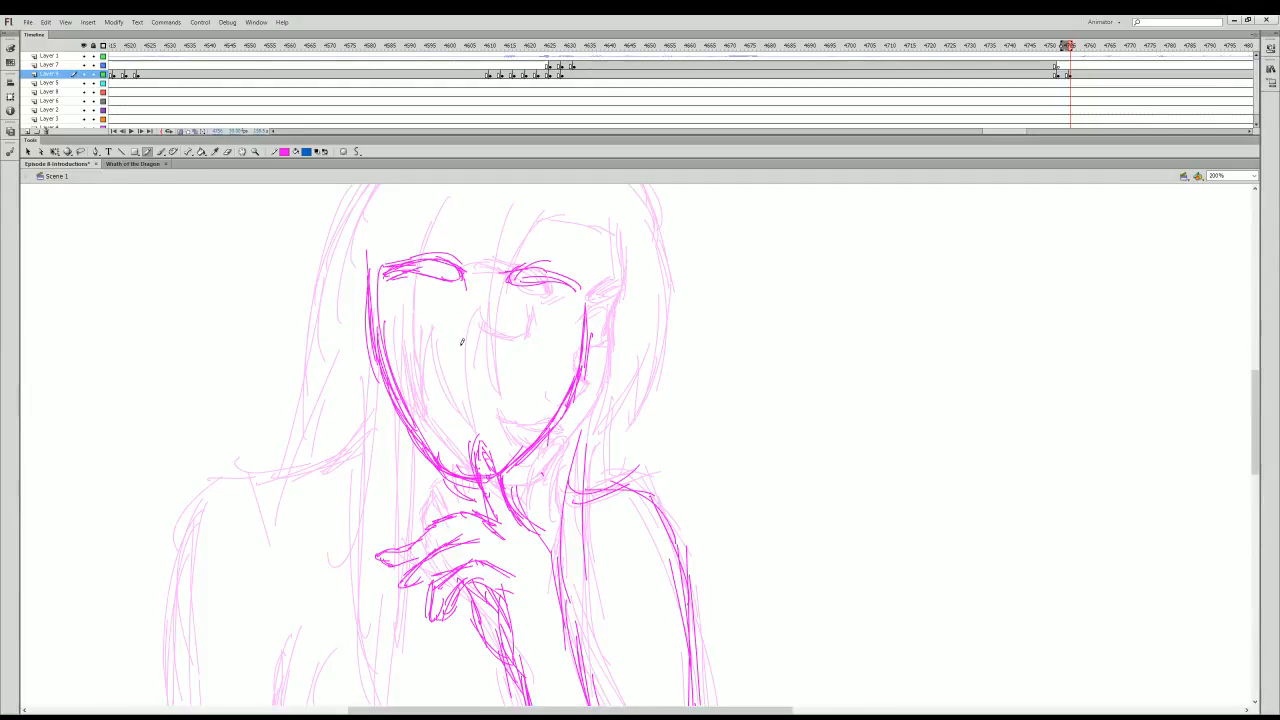
- Draw the nose, the two arched eye curves and the lips above the raised finger
mouse_move(463, 345)
mouse_down()
mouse_move(448, 366)
mouse_move(463, 392)
mouse_up()
drag(400, 318, 446, 330)
mouse_move(447, 415)
mouse_down()
mouse_move(484, 425)
mouse_move(452, 410)
mouse_move(515, 419)
mouse_up()
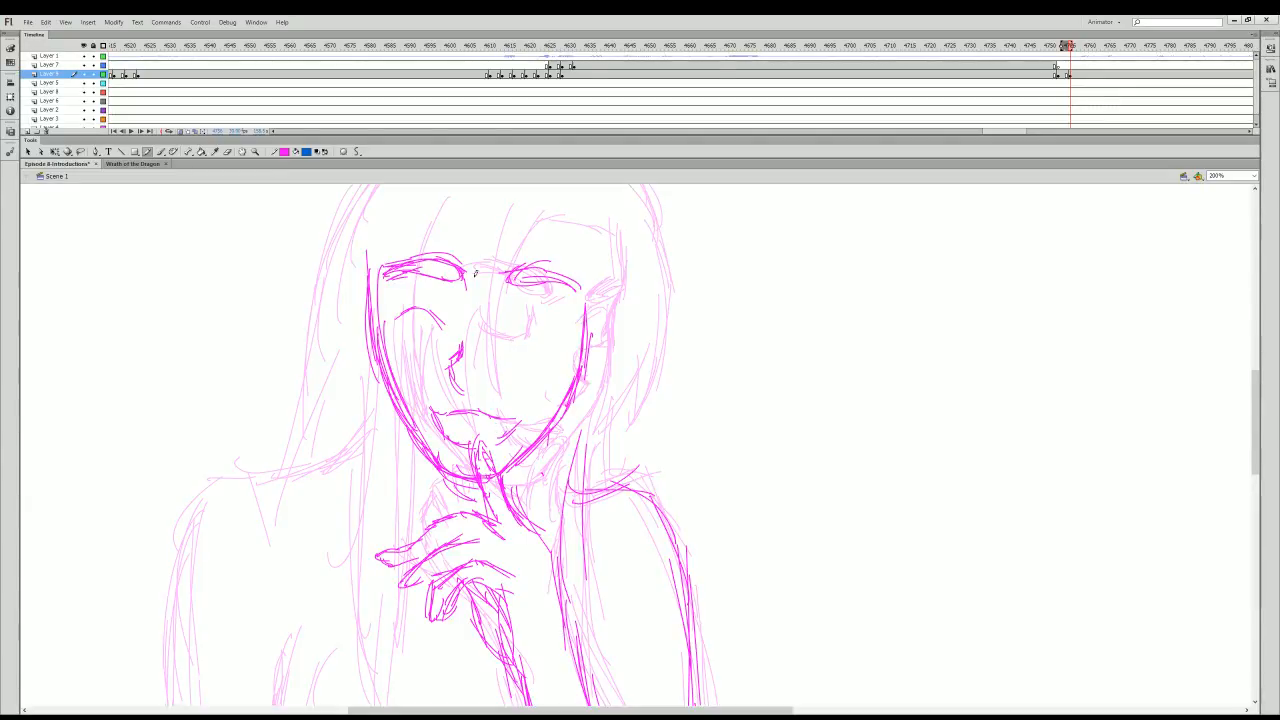
mouse_move(514, 332)
mouse_down()
mouse_move(542, 320)
mouse_move(548, 333)
mouse_up()
drag(461, 345, 450, 360)
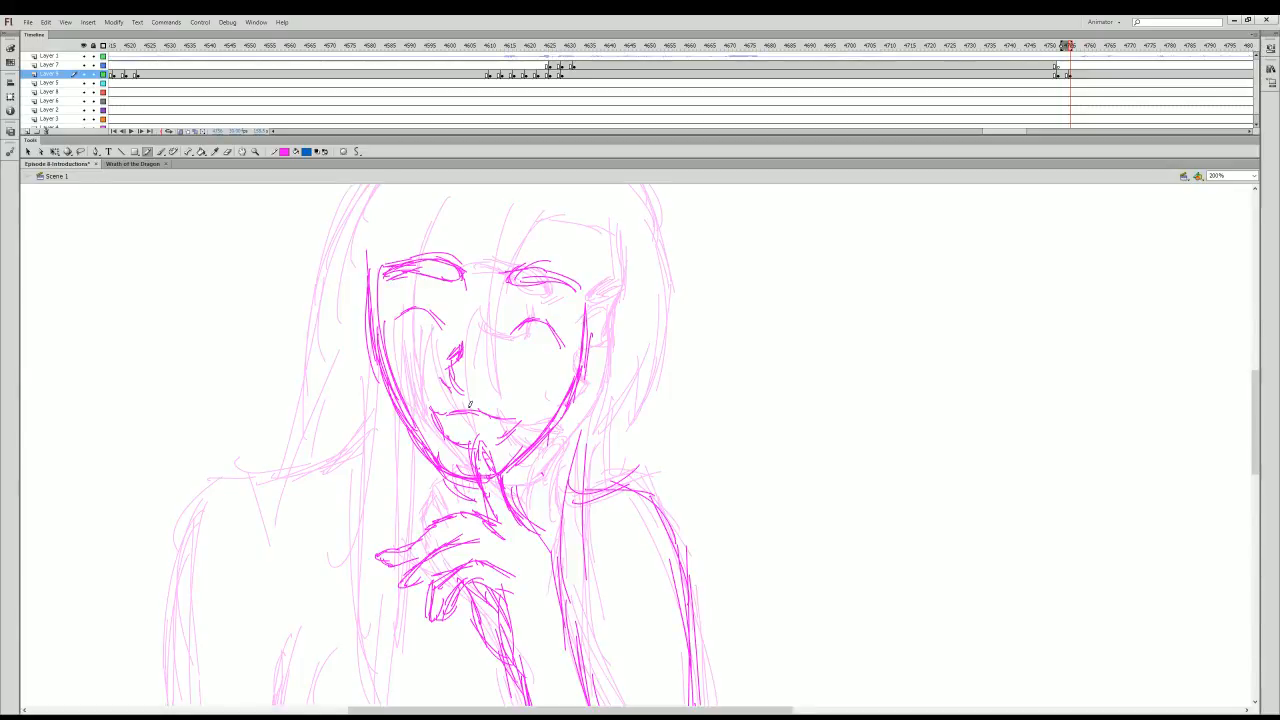
drag(456, 416, 495, 422)
- Sketch the fringe across the forehead and the shorter hair strands framing both sides of the face
click(254, 151)
click(355, 151)
click(606, 457)
click(146, 151)
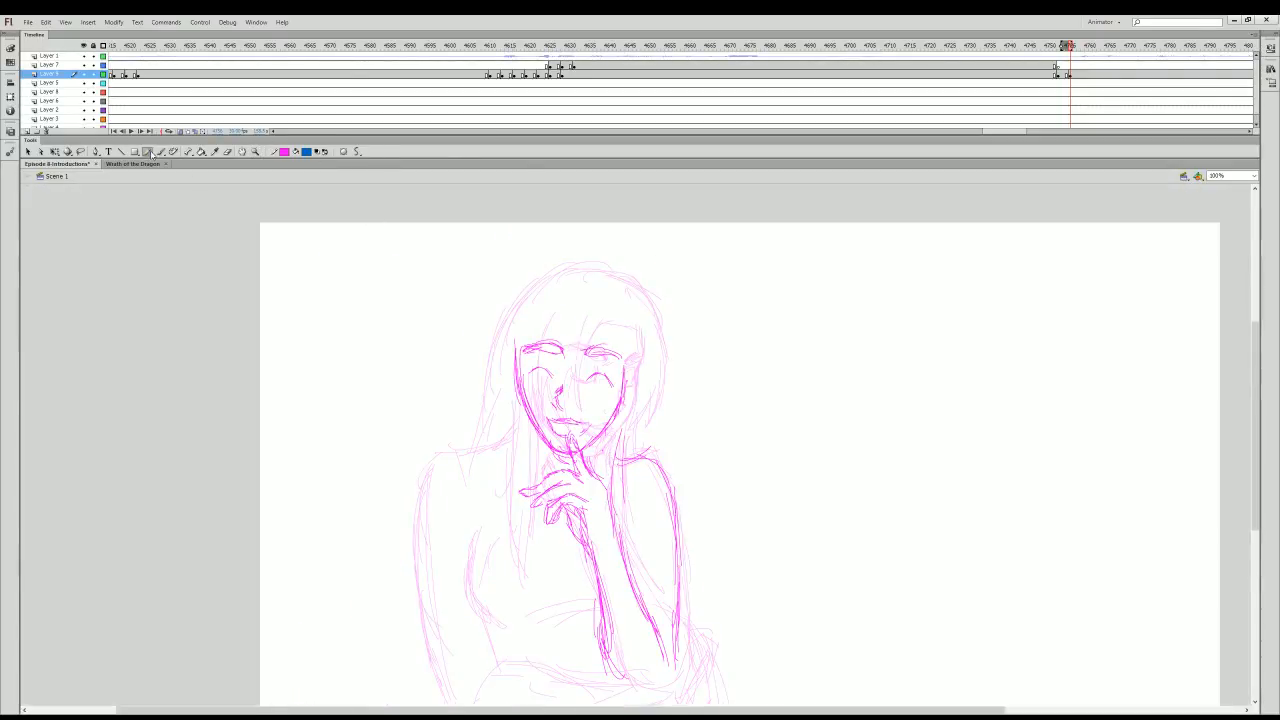
mouse_move(588, 317)
mouse_down()
mouse_move(602, 381)
mouse_move(606, 345)
mouse_move(603, 414)
mouse_up()
mouse_move(635, 318)
mouse_down()
mouse_move(653, 360)
mouse_move(635, 334)
mouse_move(624, 431)
mouse_up()
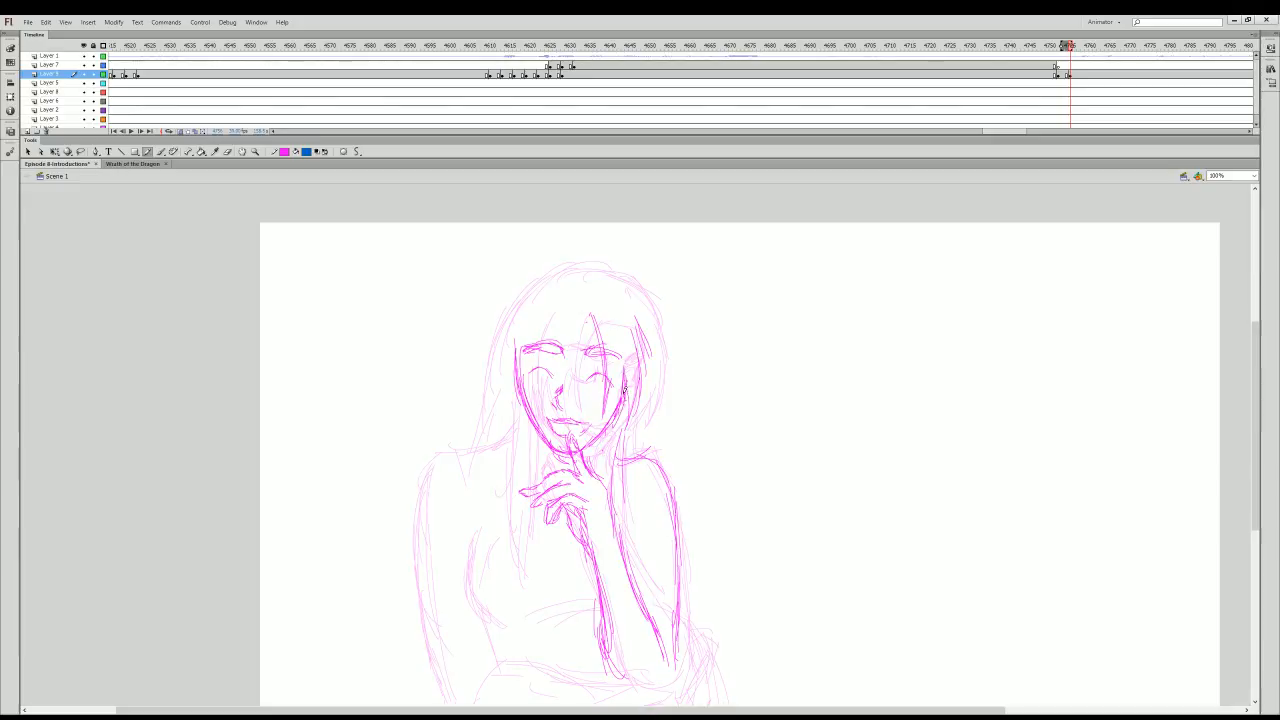
drag(611, 388, 607, 431)
mouse_move(531, 318)
mouse_down()
mouse_move(550, 424)
mouse_move(537, 366)
mouse_up()
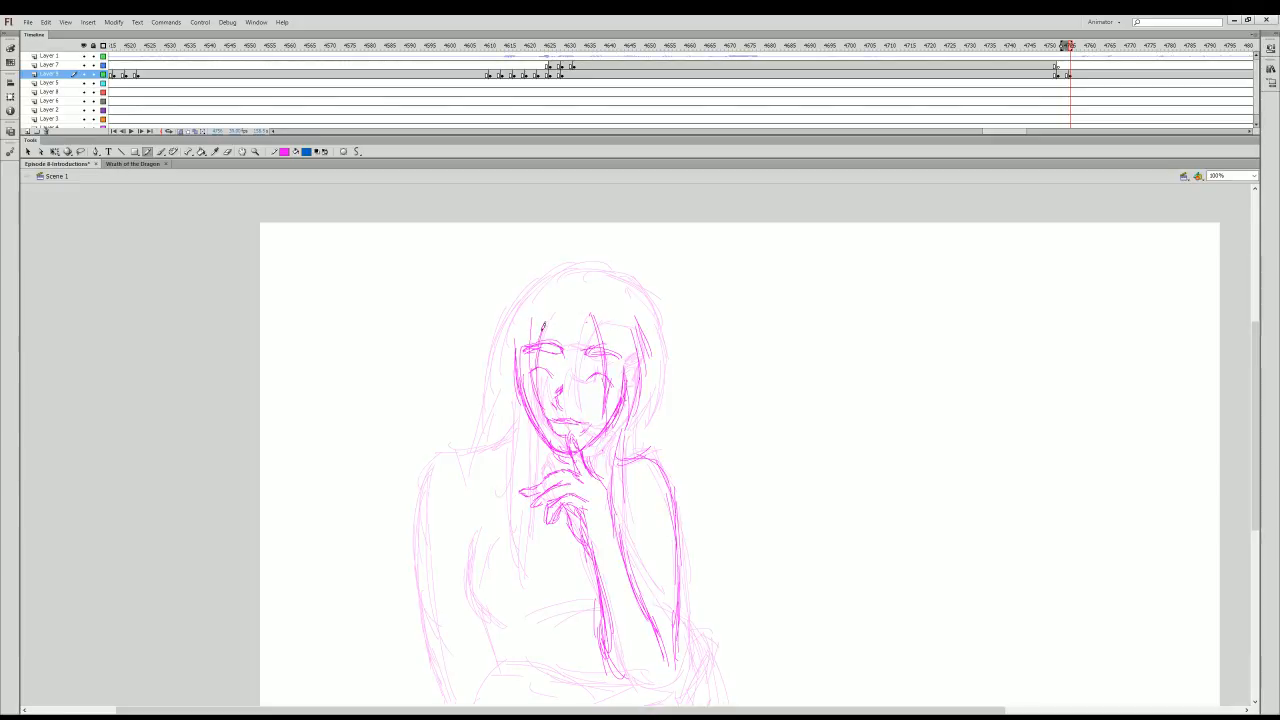
drag(509, 322, 505, 412)
mouse_move(508, 350)
mouse_down()
mouse_move(517, 420)
mouse_move(515, 398)
mouse_move(536, 436)
mouse_up()
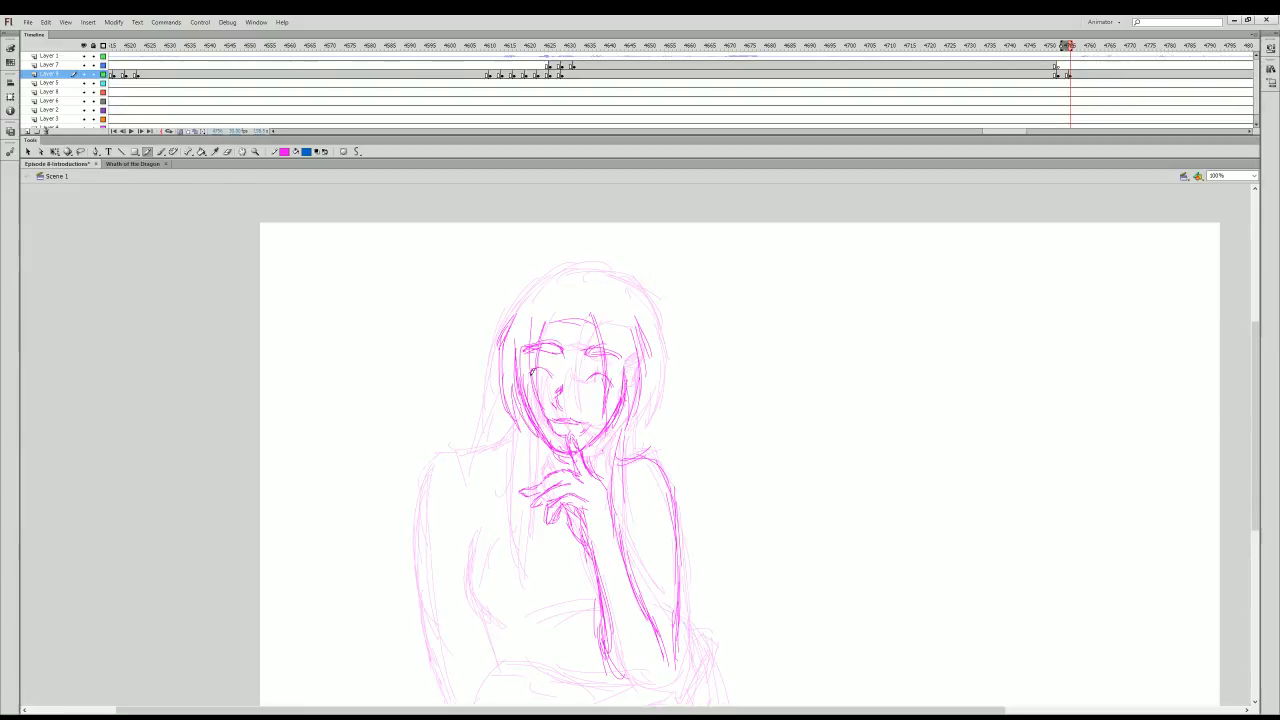
drag(1067, 50, 1071, 54)
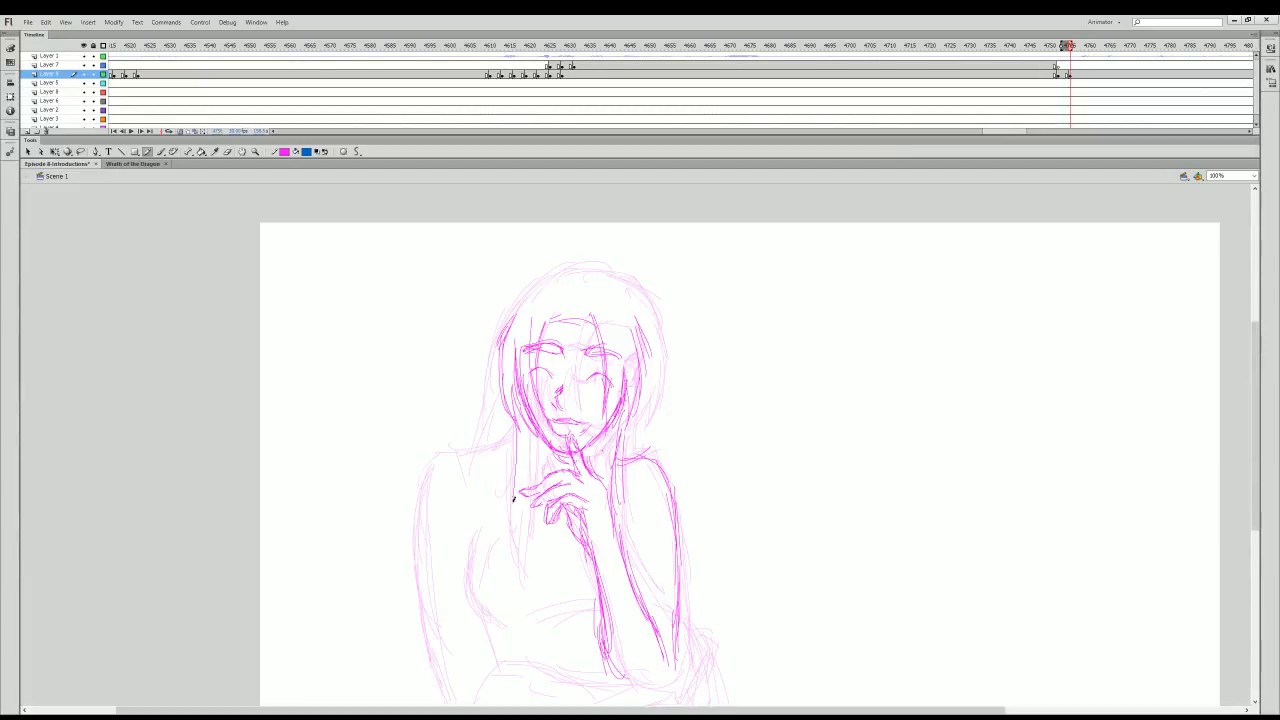
- Draw the long strand beside the neck and the outer hair outline over the head and down both sides
drag(518, 452, 508, 556)
mouse_move(569, 268)
mouse_down()
mouse_move(630, 288)
mouse_move(652, 385)
mouse_move(650, 354)
mouse_move(648, 424)
mouse_up()
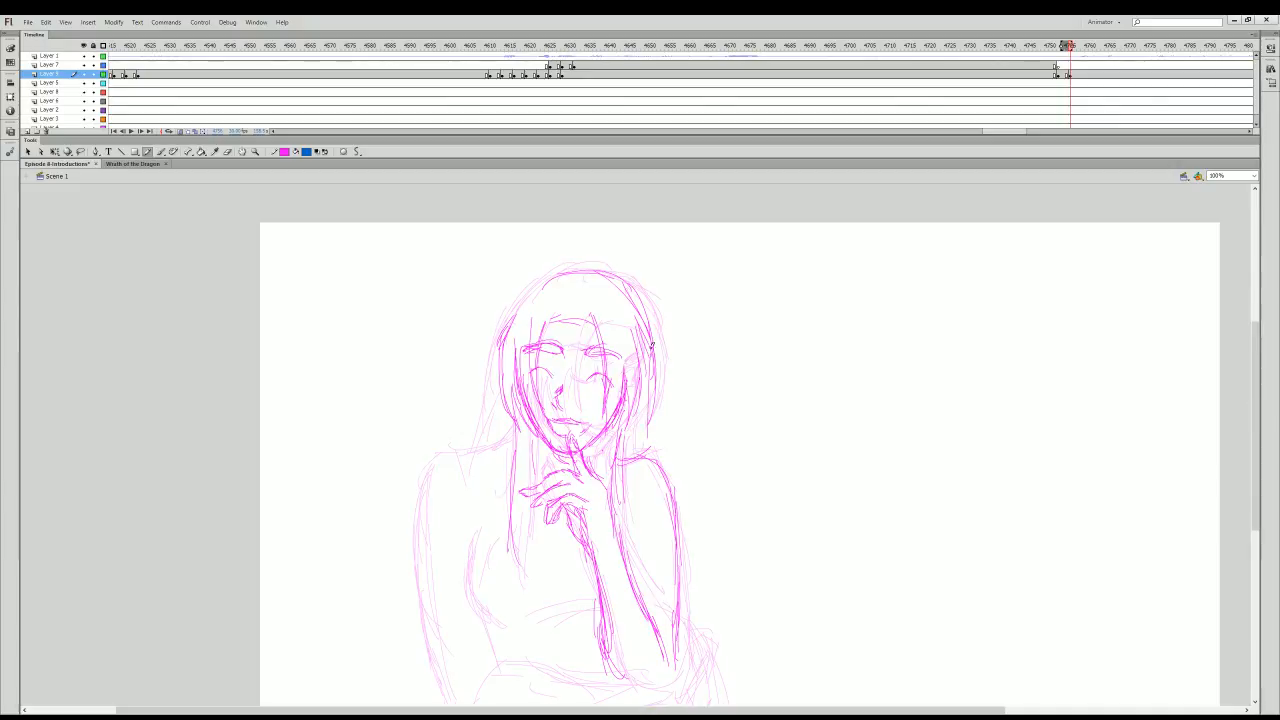
drag(652, 340, 656, 450)
drag(646, 378, 642, 458)
mouse_move(565, 280)
mouse_down()
mouse_move(506, 325)
mouse_move(498, 442)
mouse_up()
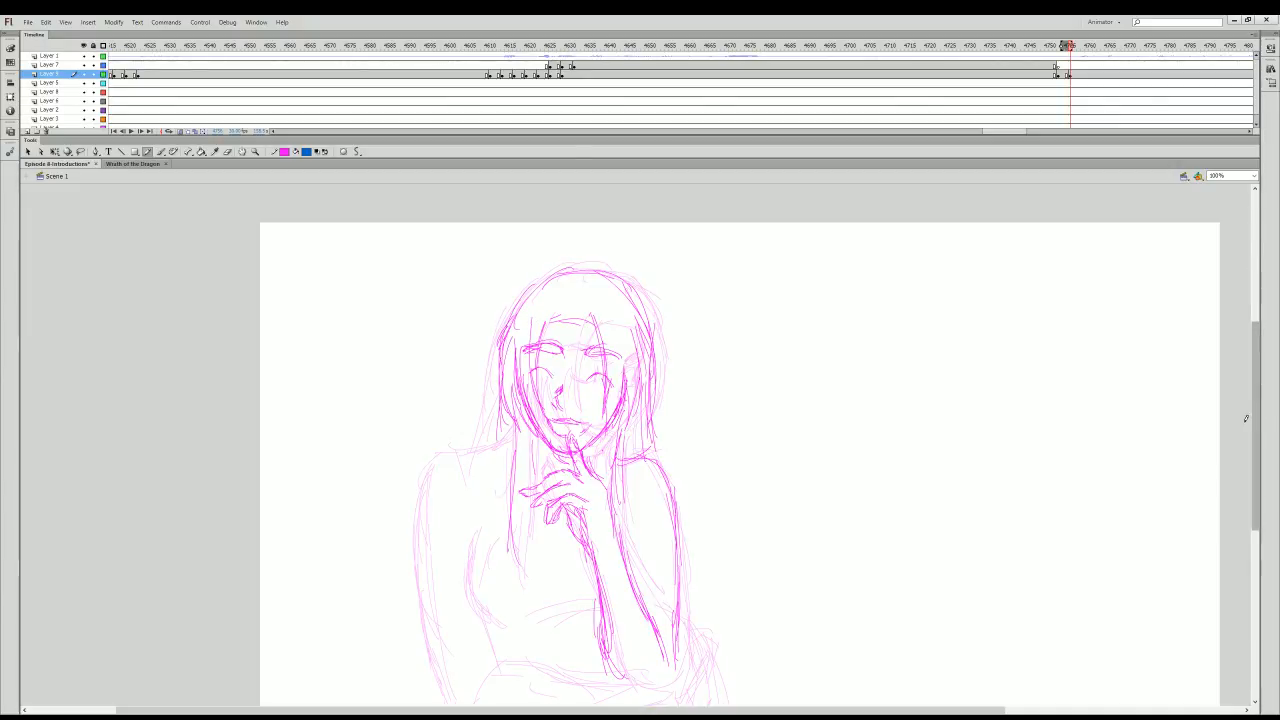
- Add another long hair strand beside the hand and sketch the shoulder and upper arm of the folded arm
drag(1254, 432, 1254, 447)
drag(1063, 50, 1072, 55)
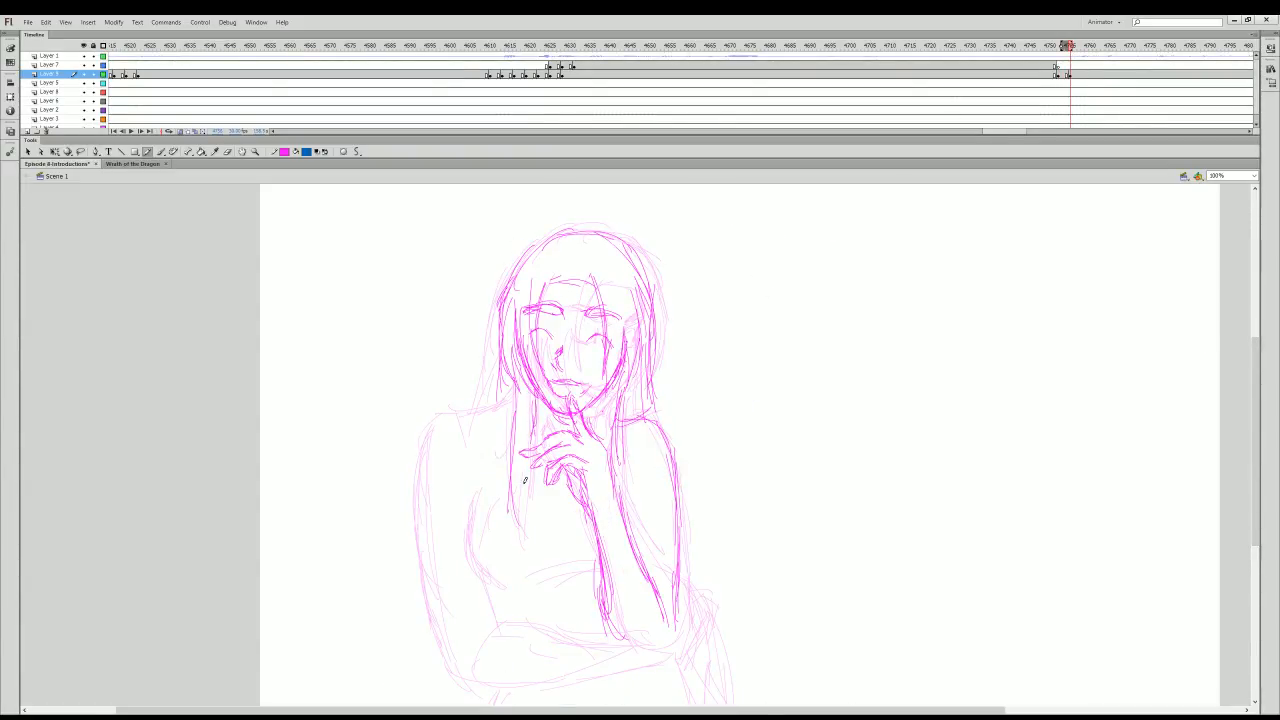
drag(531, 469, 526, 537)
mouse_move(488, 403)
mouse_down()
mouse_move(443, 415)
mouse_move(425, 520)
mouse_up()
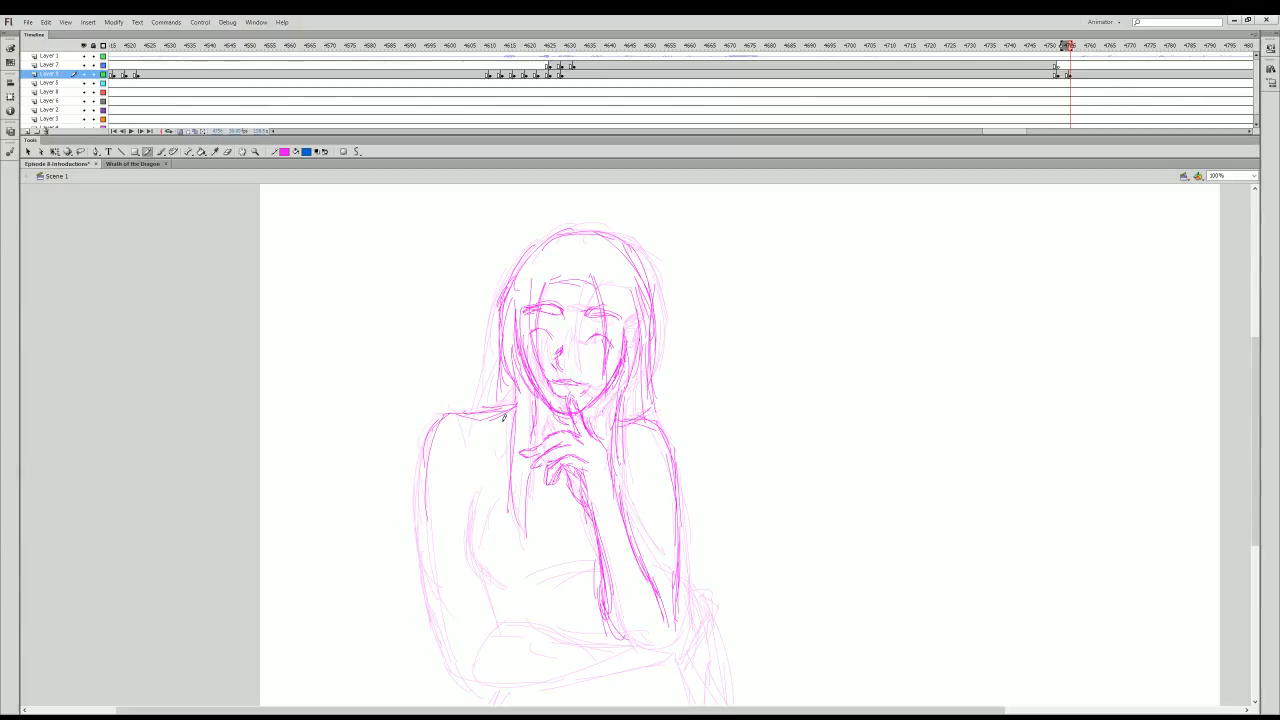
- Sketch the chest contours, the side of the waist and the lower outer edge of the folded arm's upper arm
scroll(1100, 400, down, 3)
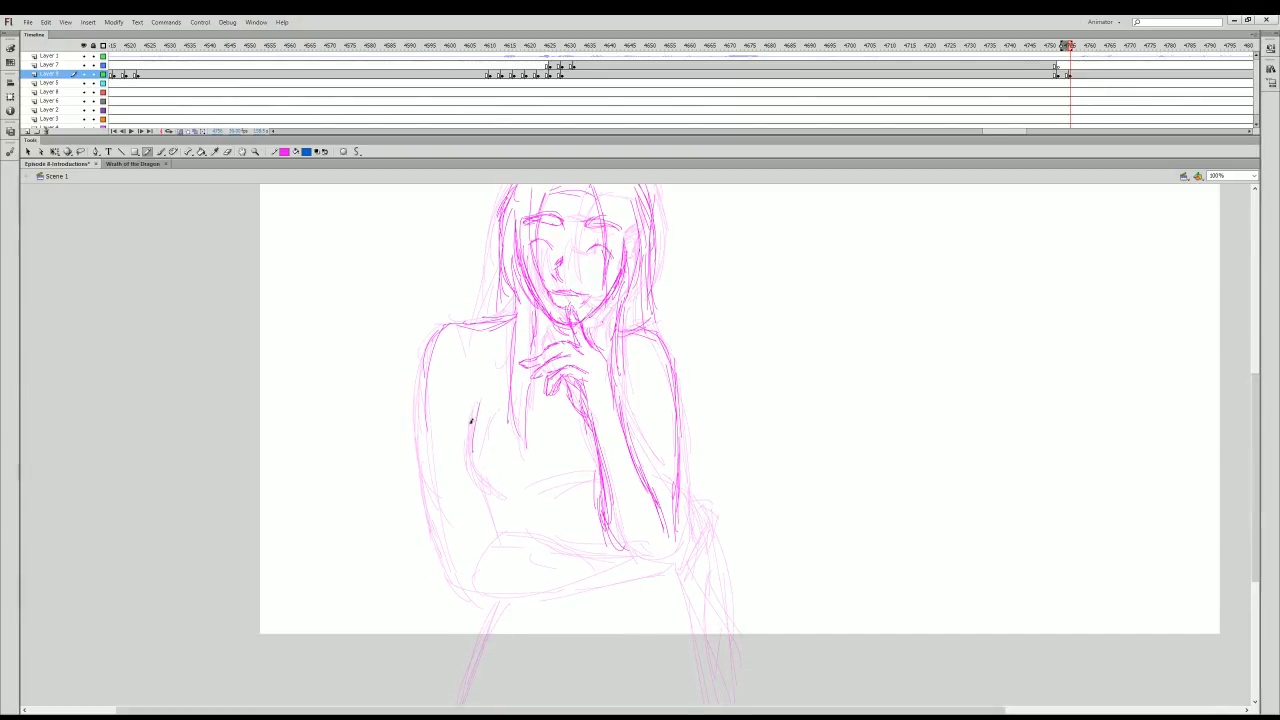
mouse_move(471, 421)
mouse_down()
mouse_move(486, 481)
mouse_move(462, 437)
mouse_move(474, 403)
mouse_move(488, 481)
mouse_move(525, 510)
mouse_move(459, 447)
mouse_move(593, 477)
mouse_up()
drag(430, 500, 457, 585)
drag(481, 490, 495, 546)
- Outline the folded forearm across the waist and close the raised arm's elbow resting on it
drag(497, 546, 480, 595)
drag(463, 573, 481, 591)
drag(500, 548, 630, 546)
mouse_move(474, 588)
mouse_down()
mouse_move(560, 592)
mouse_move(662, 562)
mouse_up()
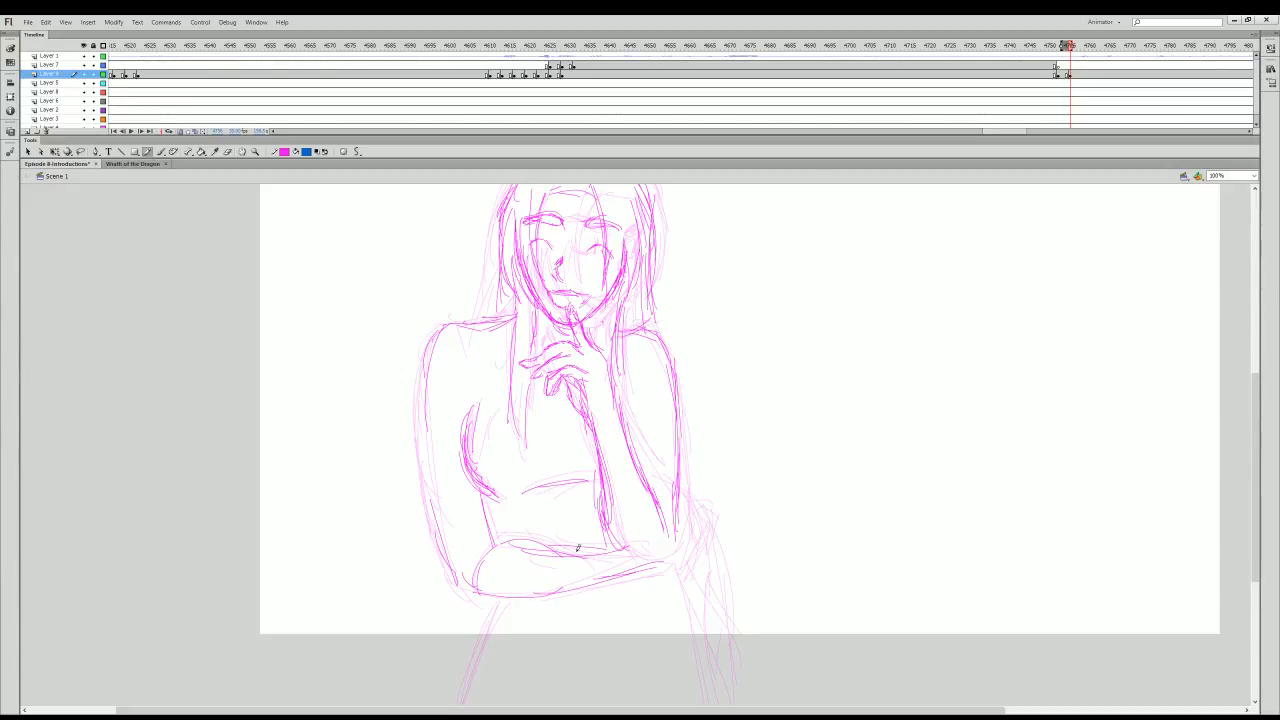
mouse_move(556, 553)
mouse_down()
mouse_move(640, 547)
mouse_move(654, 532)
mouse_up()
drag(648, 562, 676, 544)
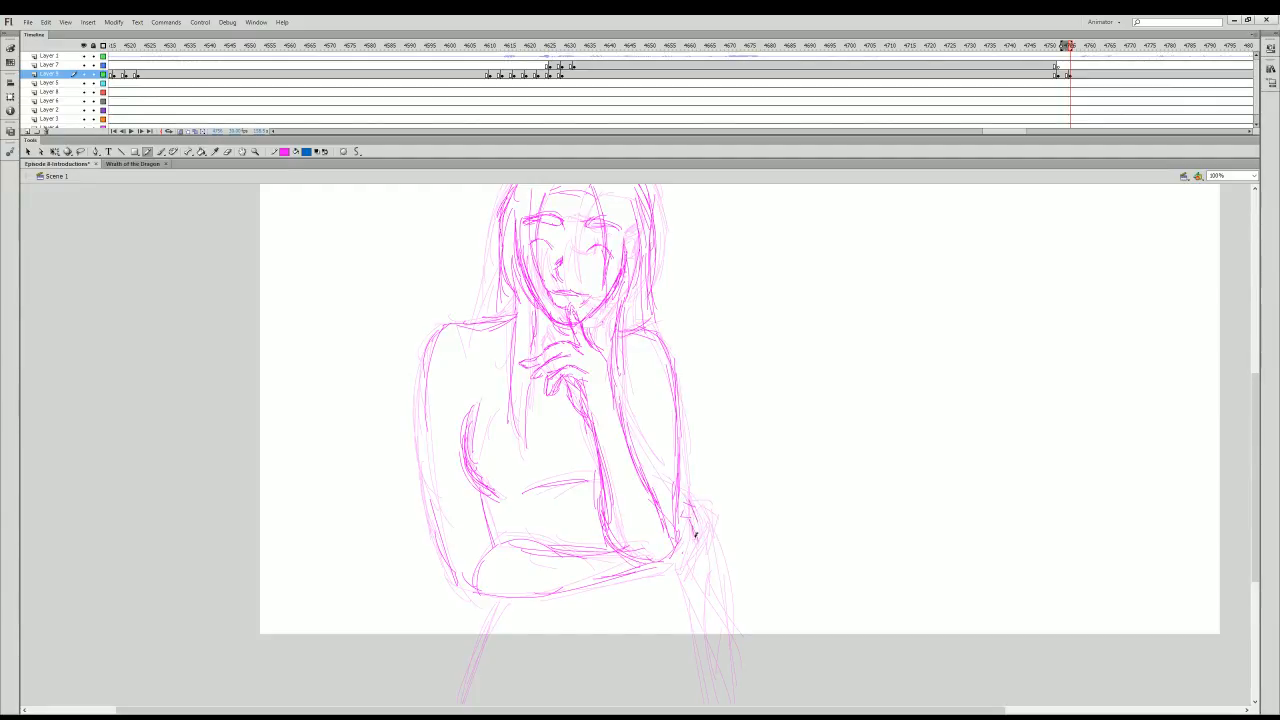
- Sketch the folded arm's hand around the opposite elbow and both sides of the lower torso past the stage edge
drag(681, 549, 684, 505)
drag(498, 598, 458, 695)
drag(676, 566, 717, 694)
drag(682, 580, 711, 678)
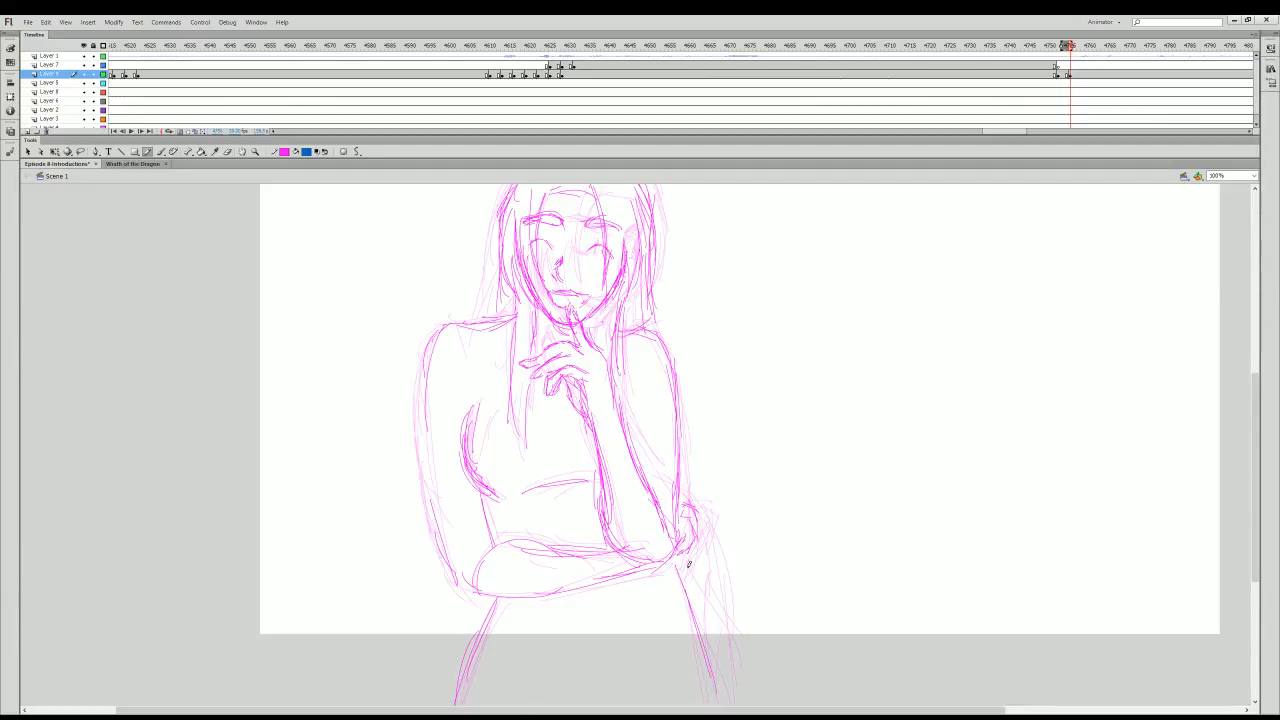
mouse_move(682, 544)
mouse_down()
mouse_move(688, 490)
mouse_move(680, 546)
mouse_move(718, 698)
mouse_up()
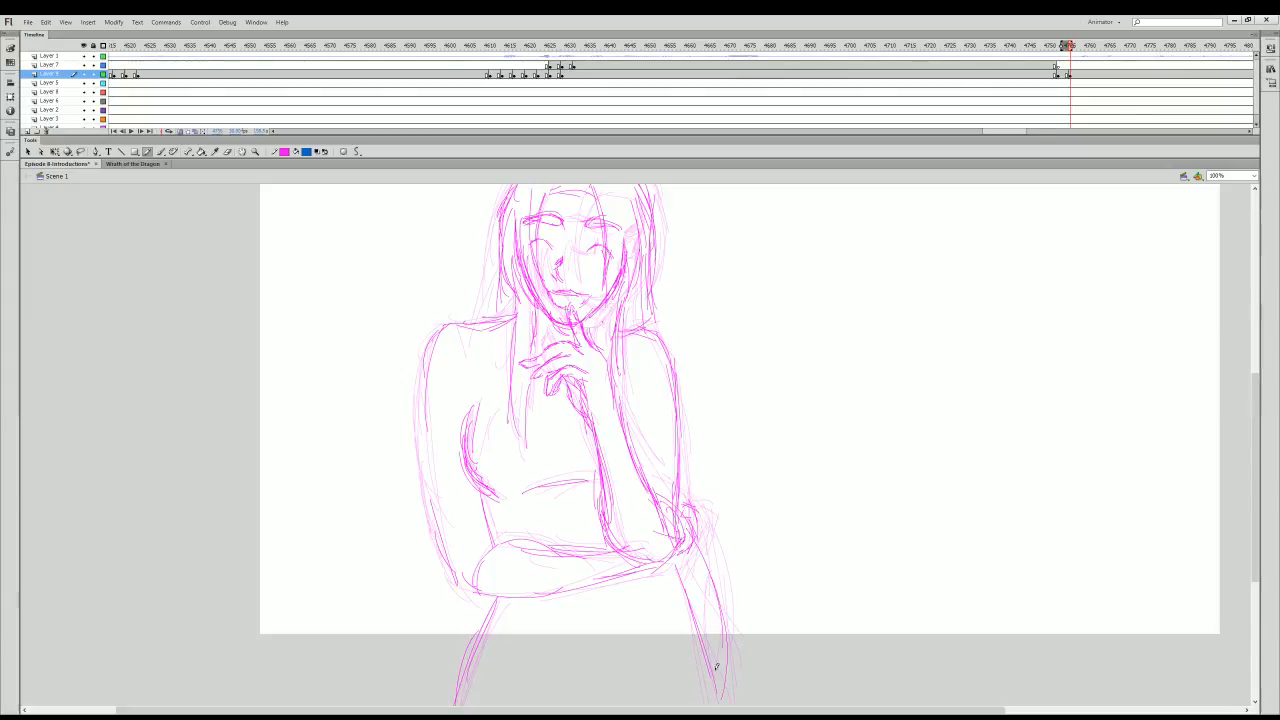
drag(1262, 436, 1262, 395)
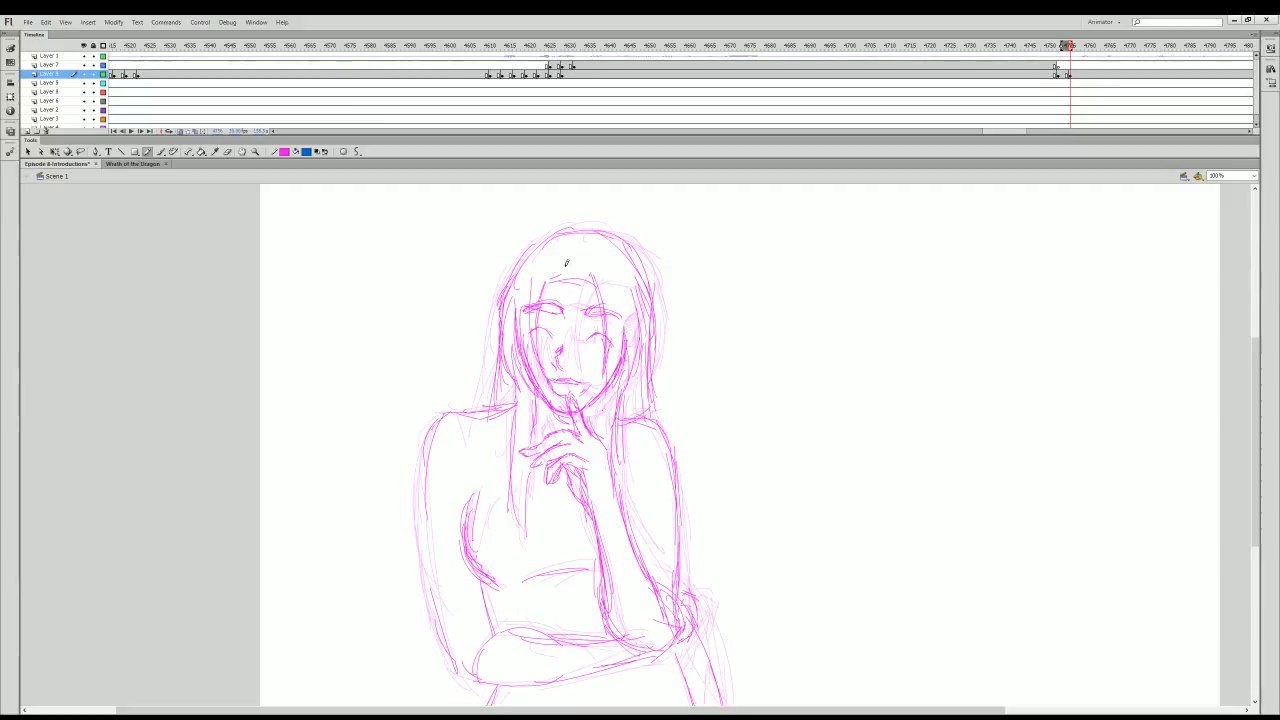
- Play back the animation from the blue pose through the magenta finger-at-chin pose to check the timing
click(255, 151)
alt+click(757, 612)
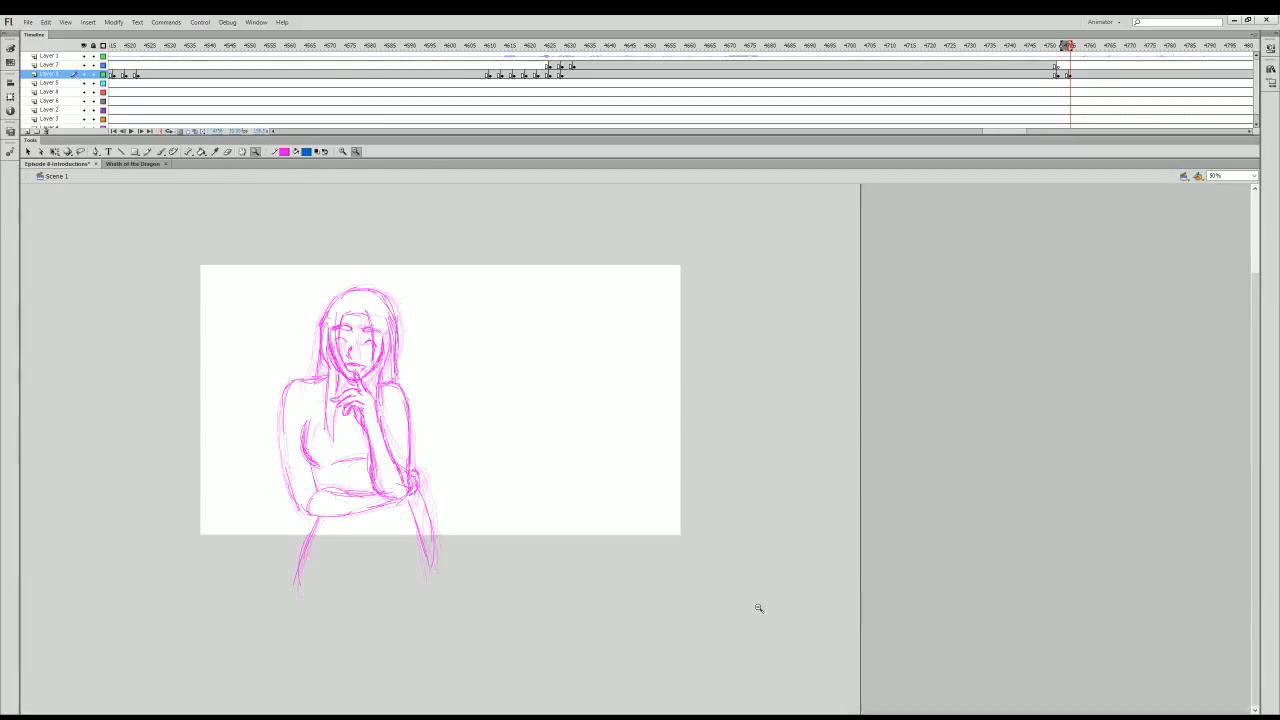
drag(1068, 47, 805, 100)
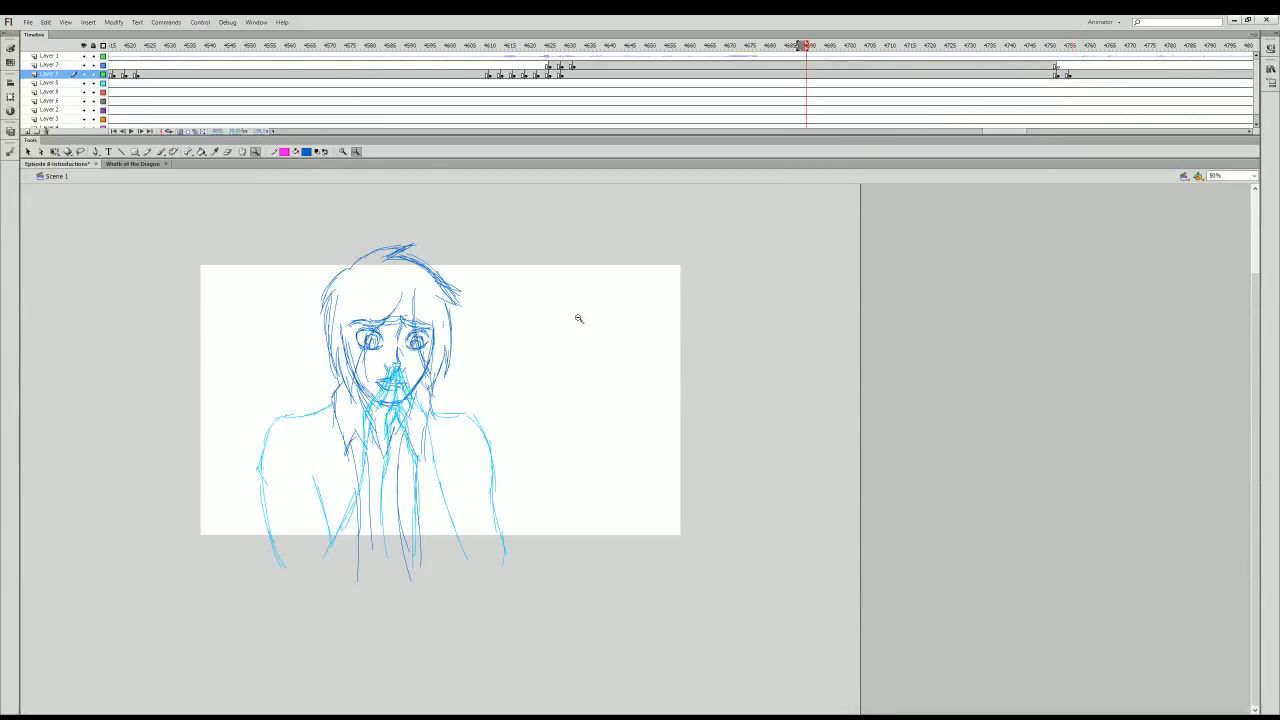
key(Return)
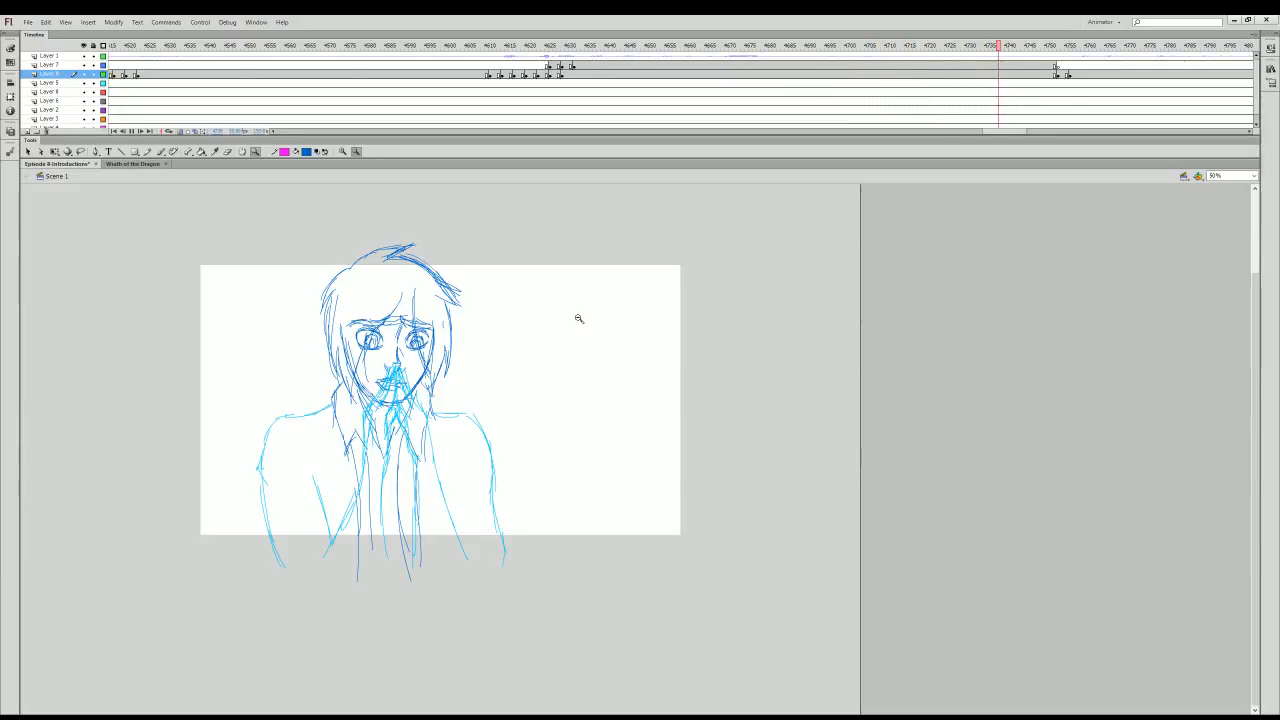
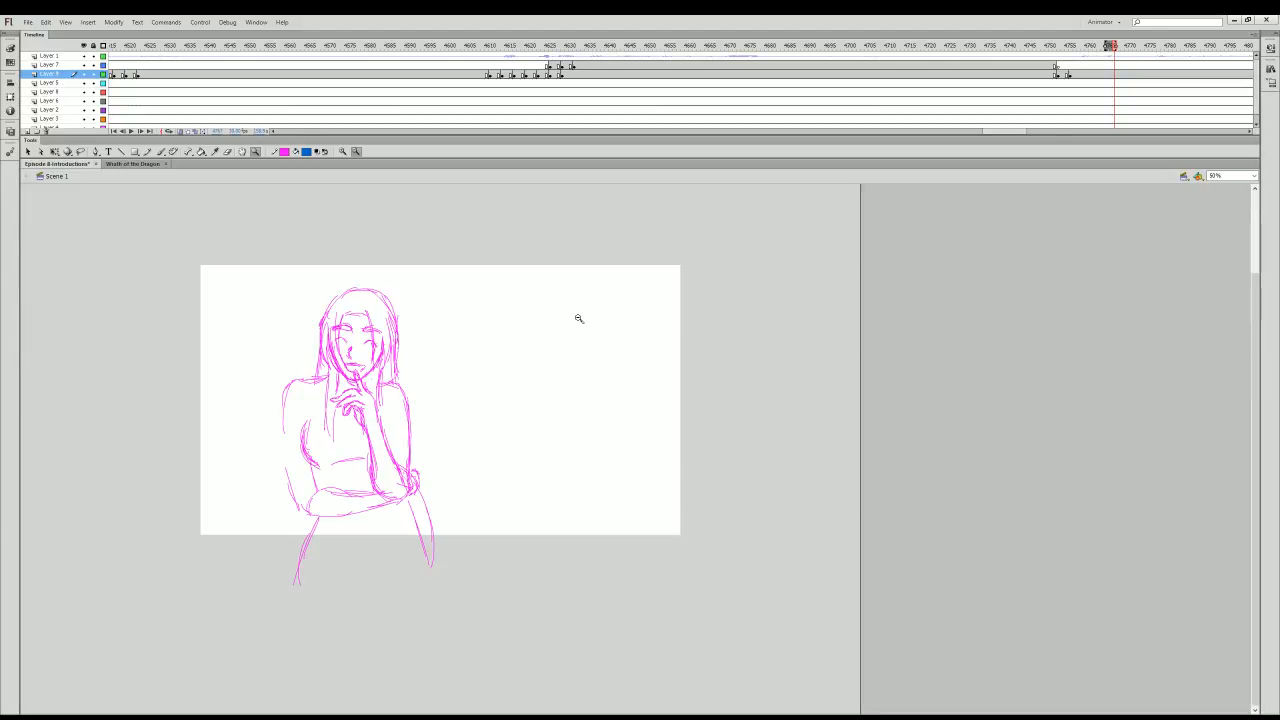
- Move the finger-at-chin keyframe to about frame 4760 and insert a blank keyframe between it and the previous magenta pose
click(1071, 75)
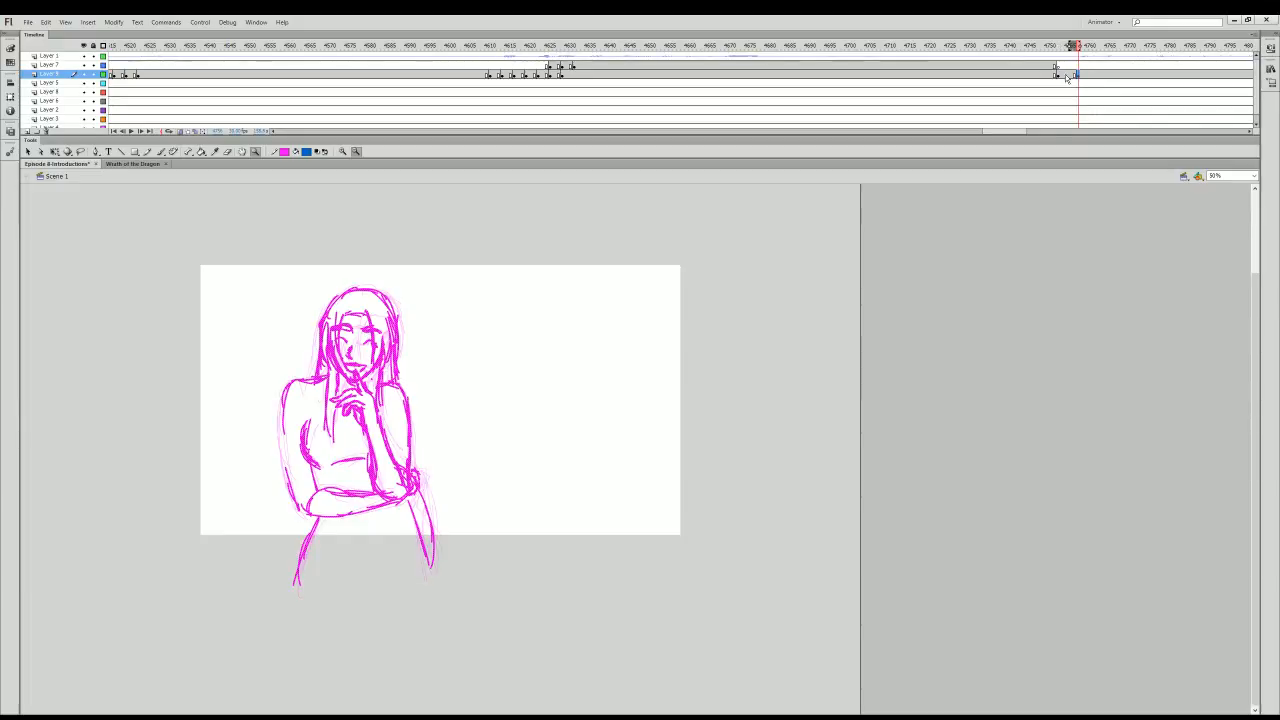
click(1067, 76)
click(1071, 75)
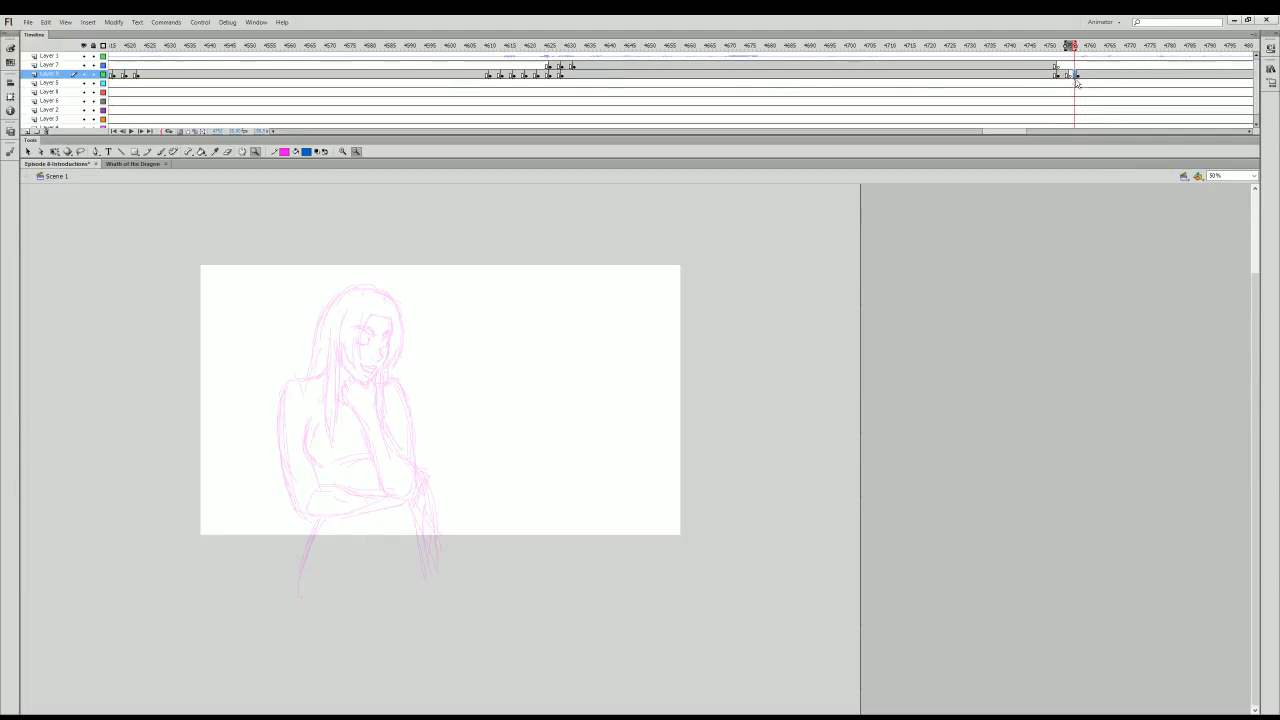
click(1078, 75)
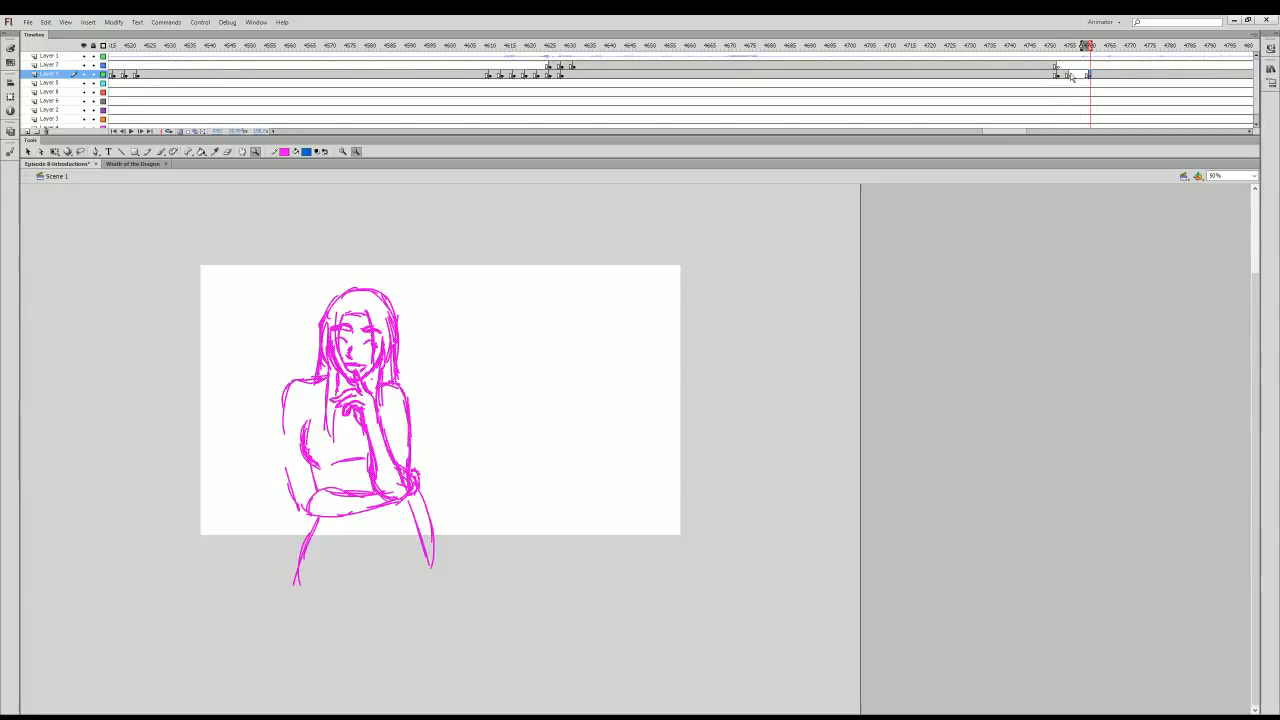
click(1067, 76)
- Extend the onion skin range to cover both neighbouring magenta poses and go to the blank in-between frame
drag(1068, 47, 1095, 47)
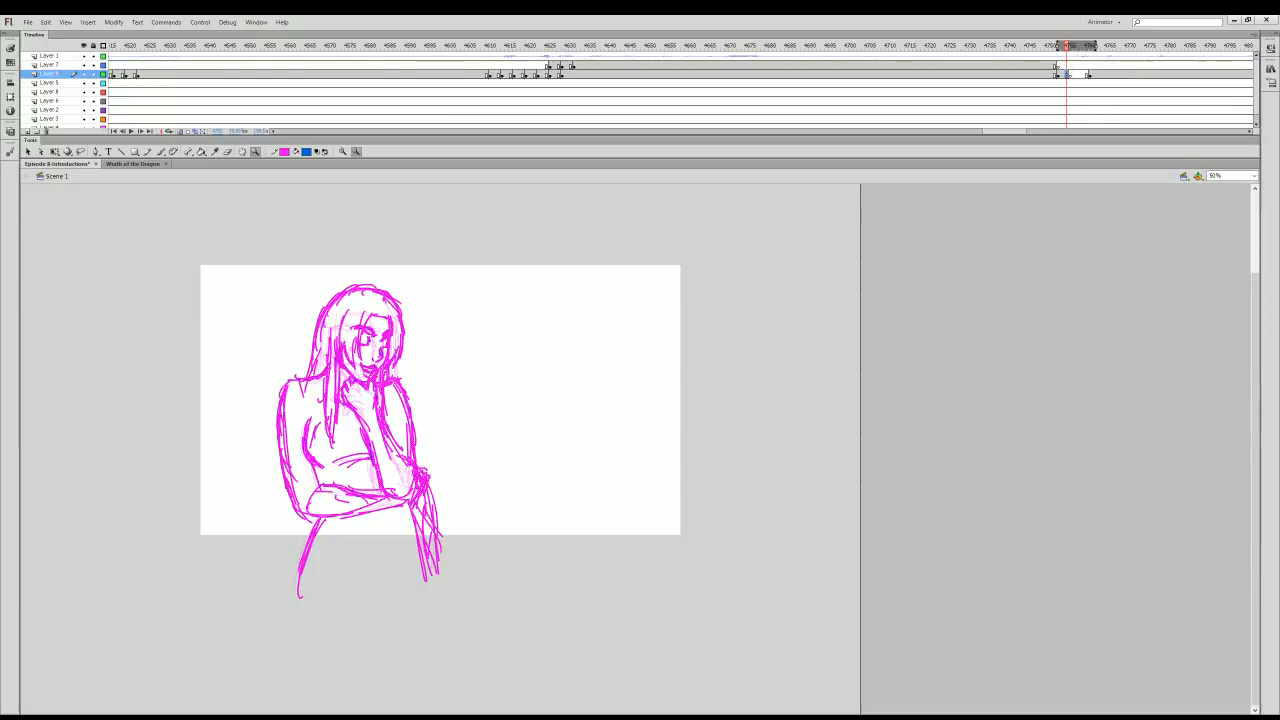
key(ctrl+1)
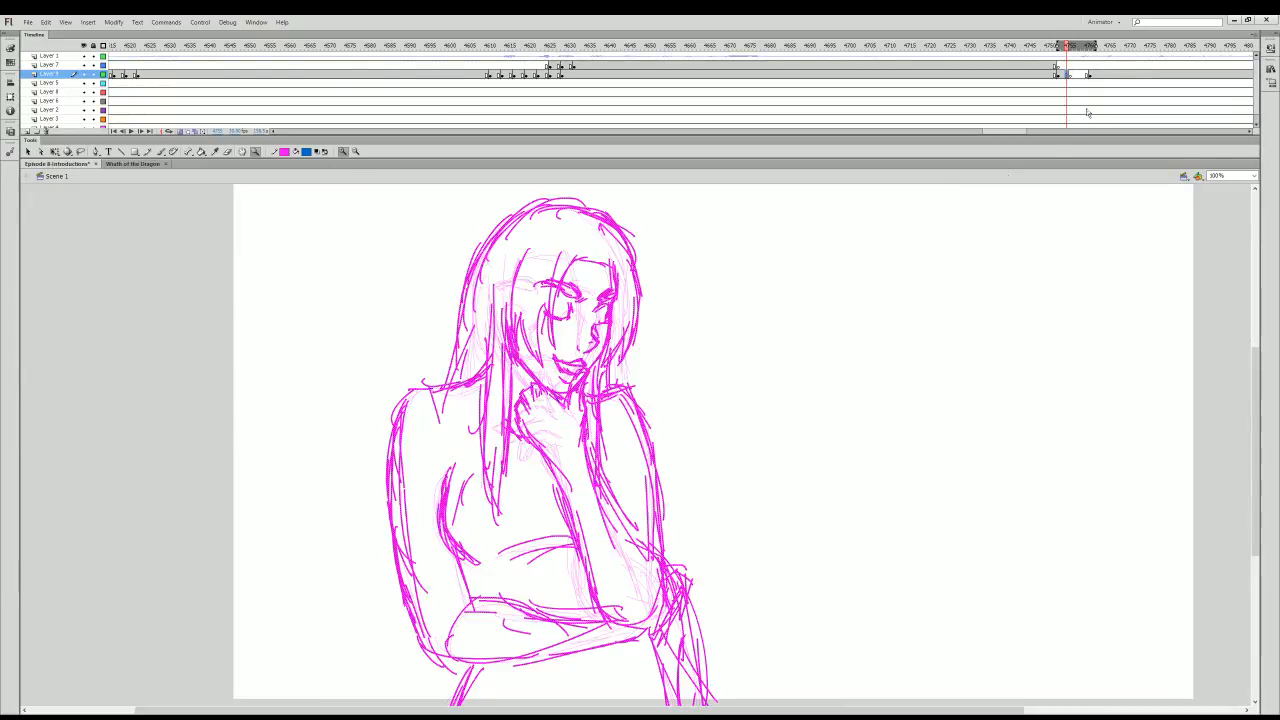
click(1073, 76)
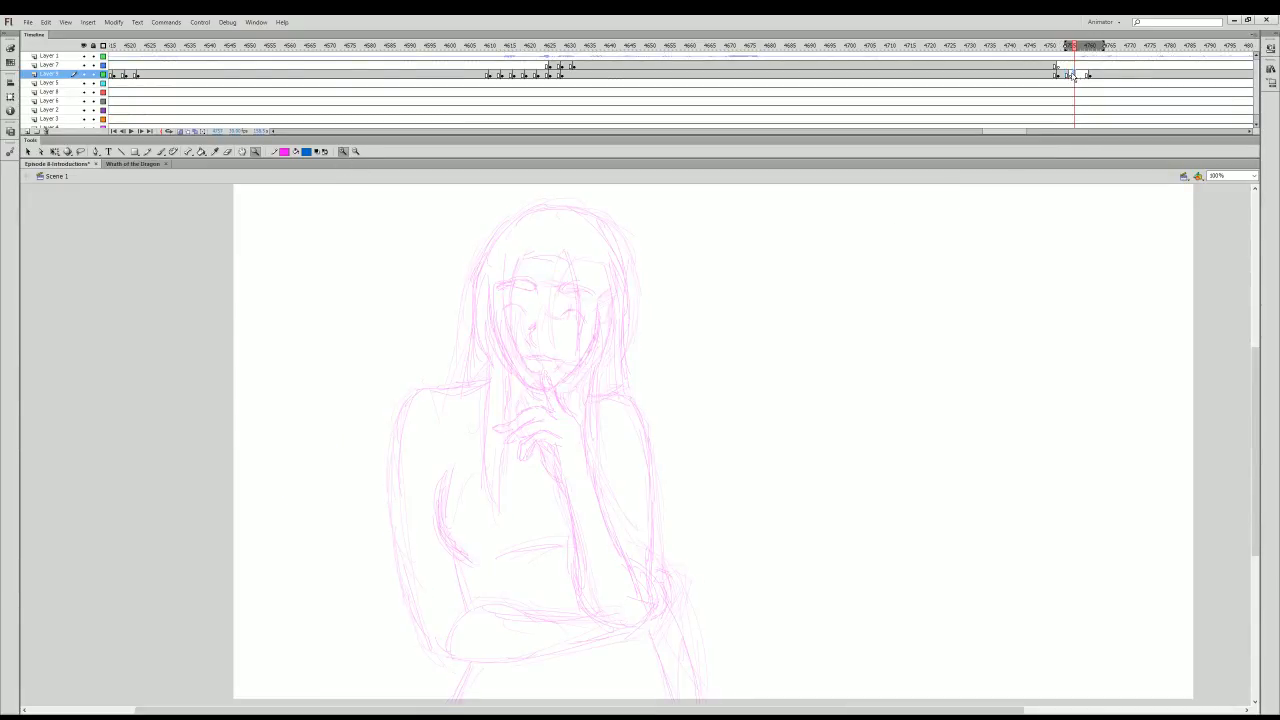
click(613, 378)
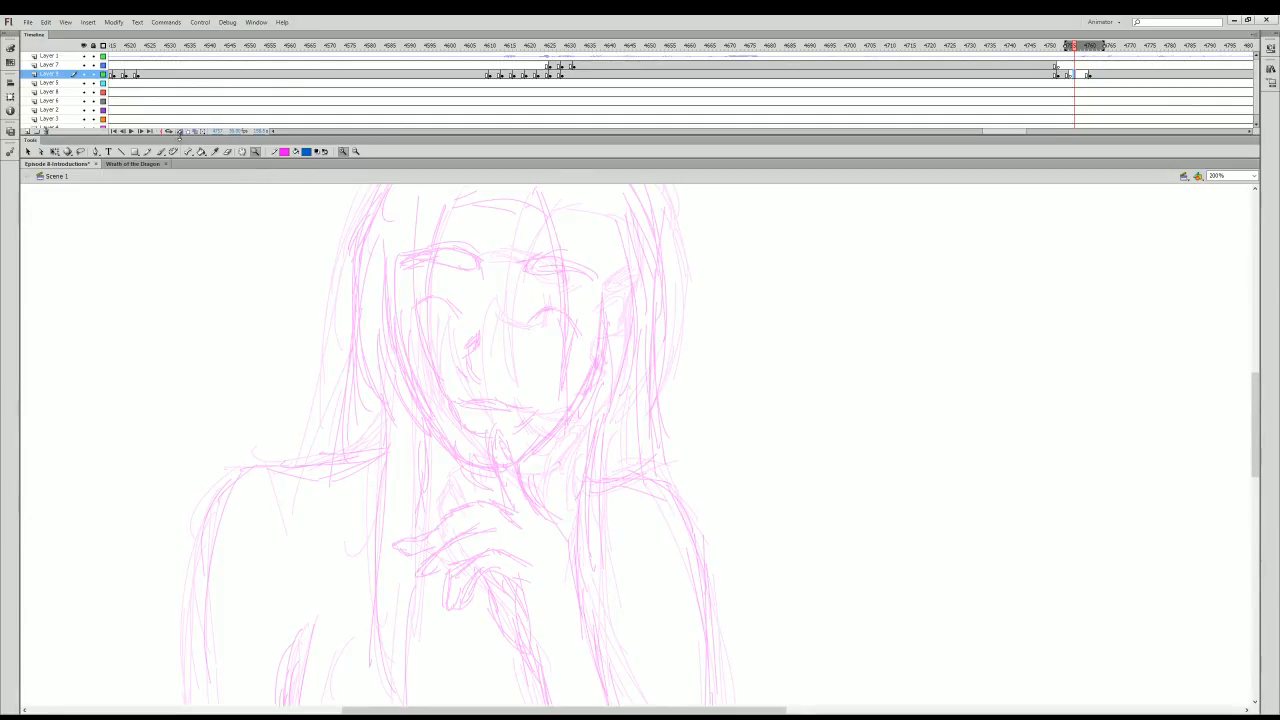
- Try onion skin outlines and multiple-frame editing to view the neighbouring poses
click(180, 132)
click(96, 234)
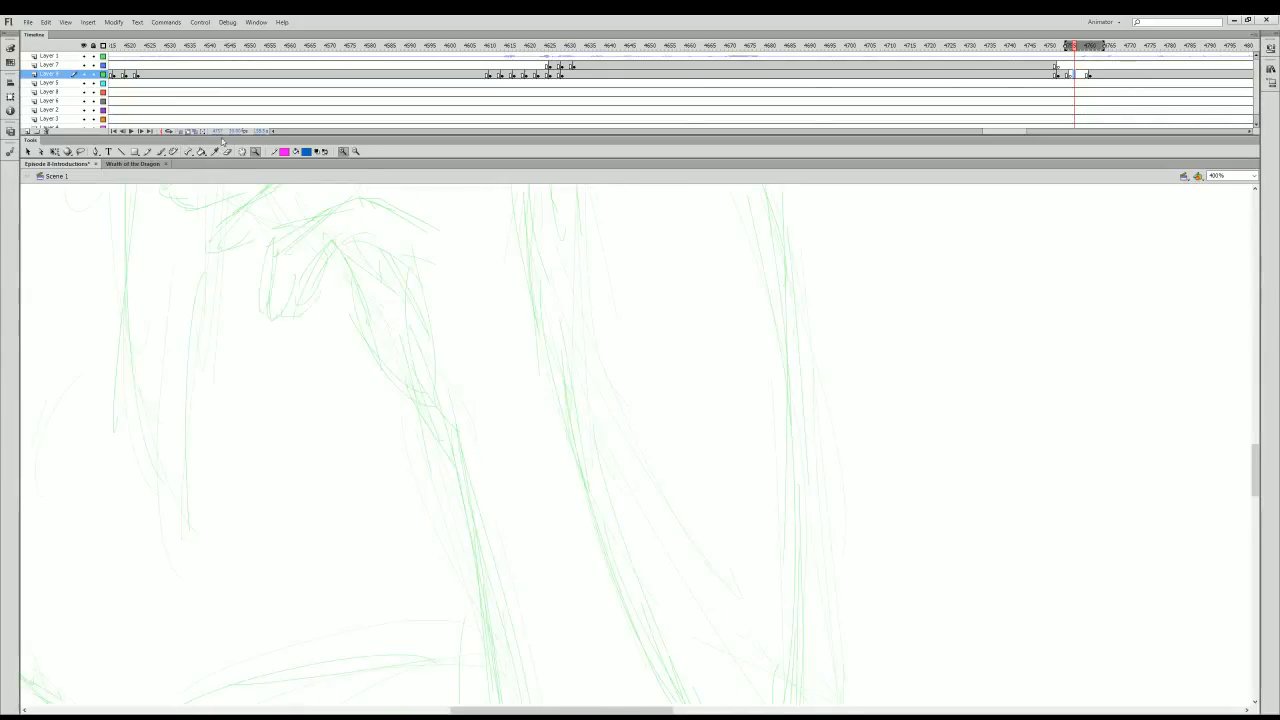
click(1188, 590)
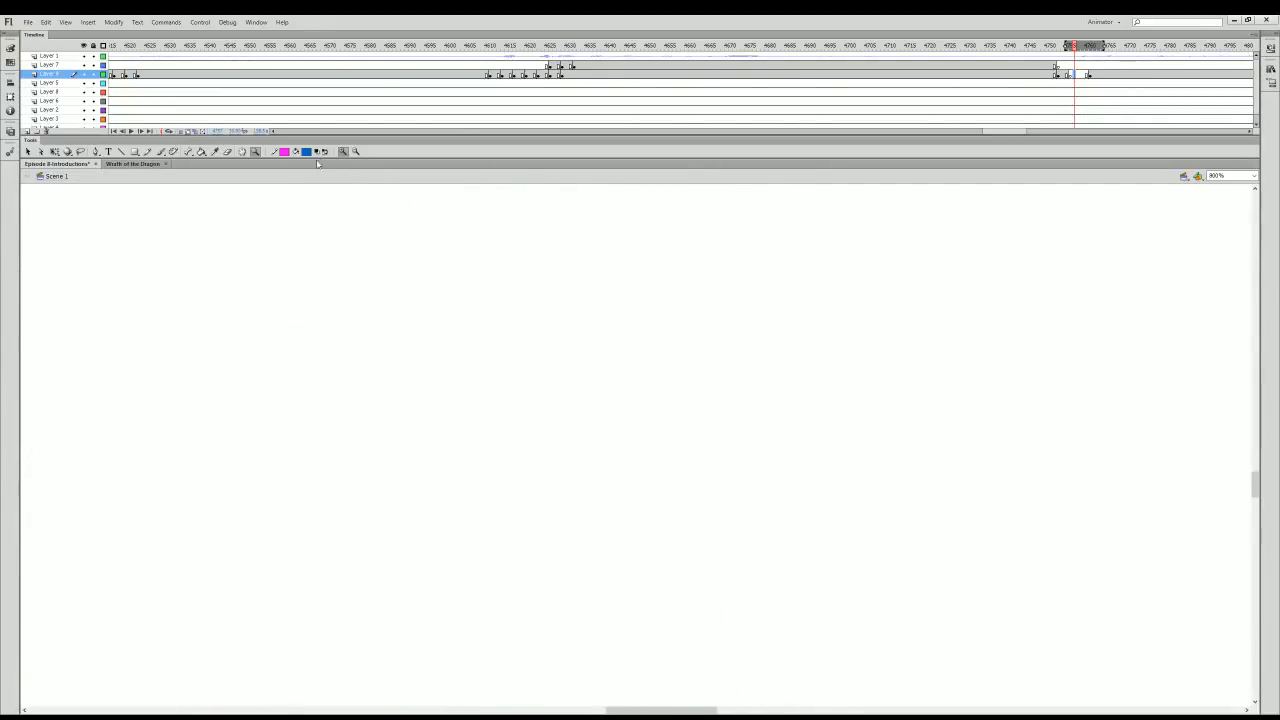
click(356, 151)
click(518, 501)
click(523, 509)
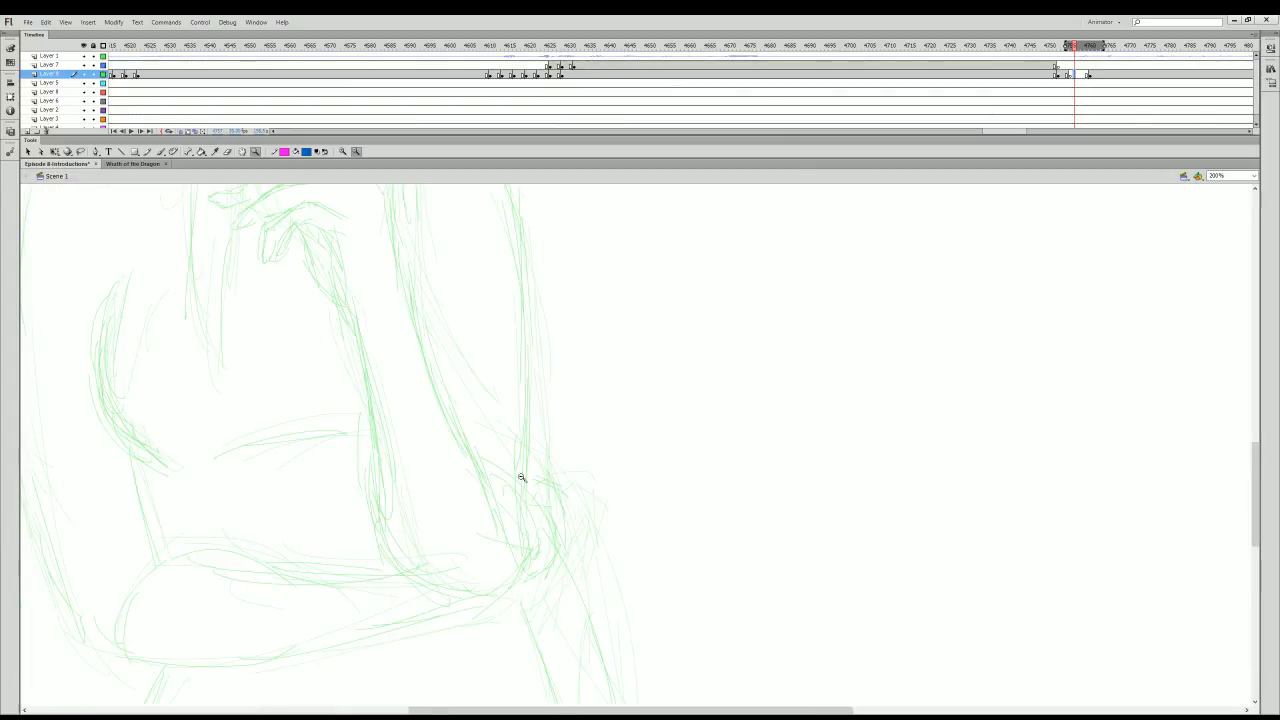
click(482, 263)
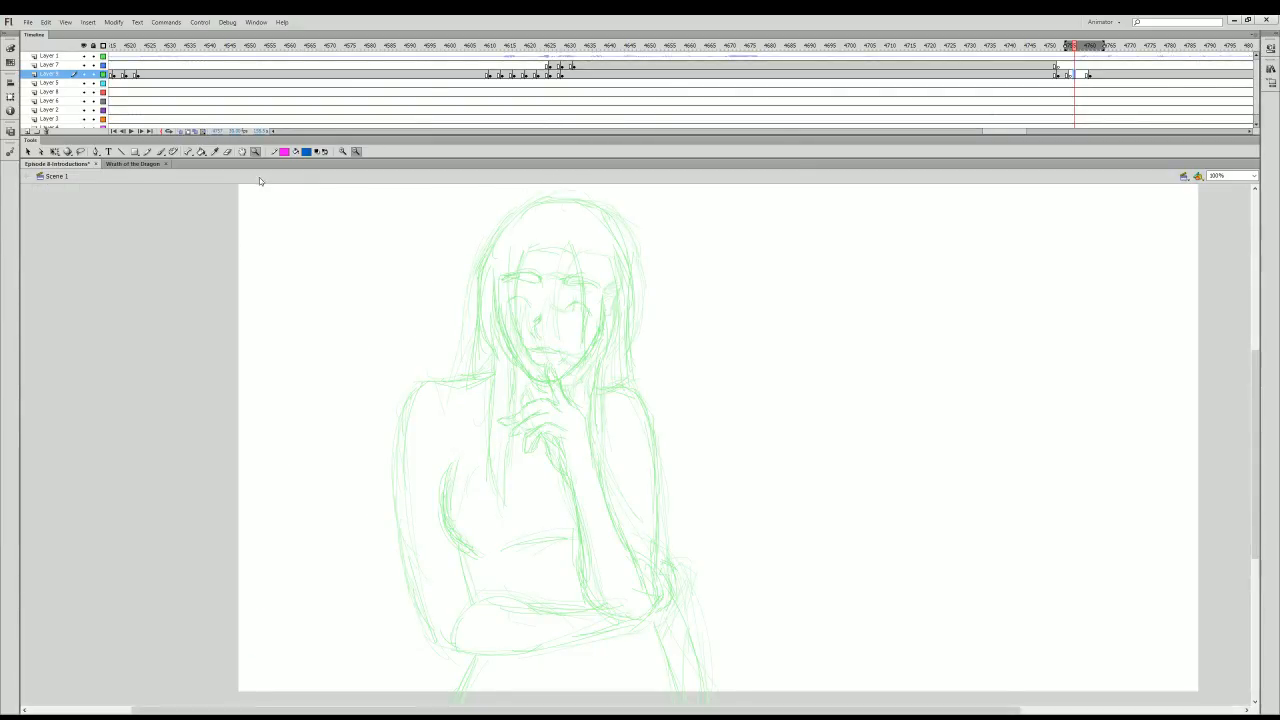
click(197, 133)
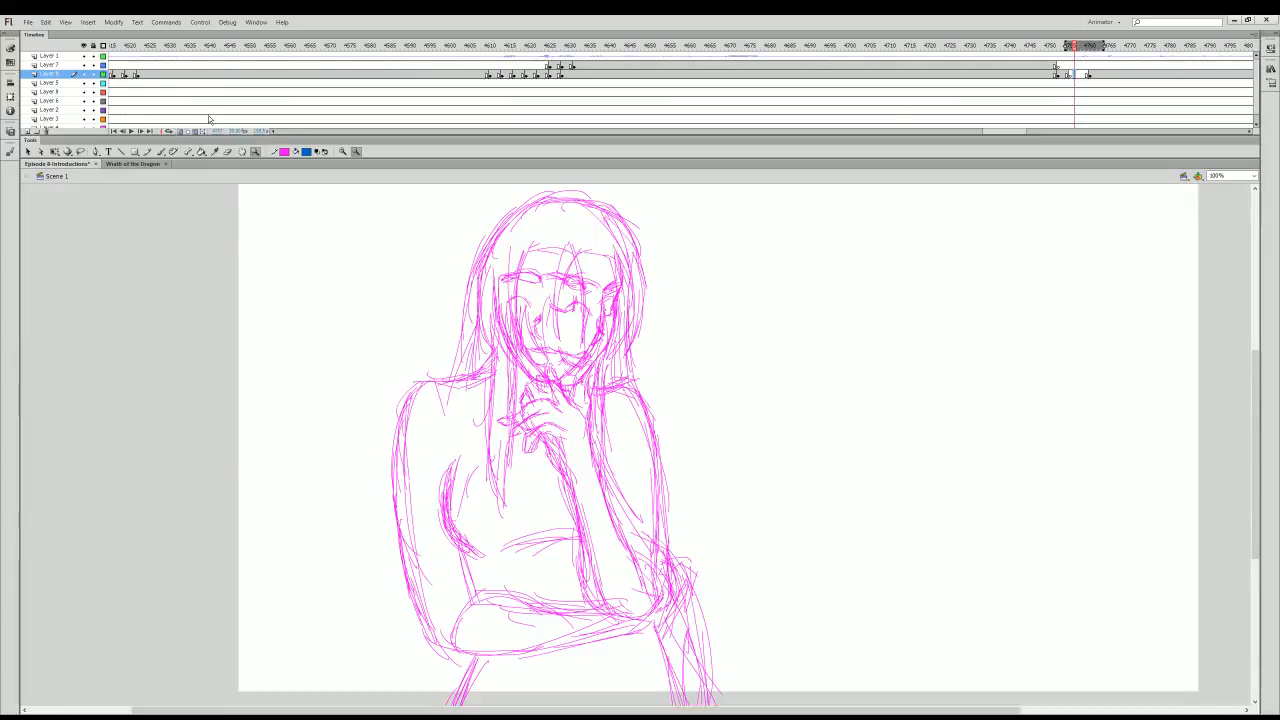
click(197, 131)
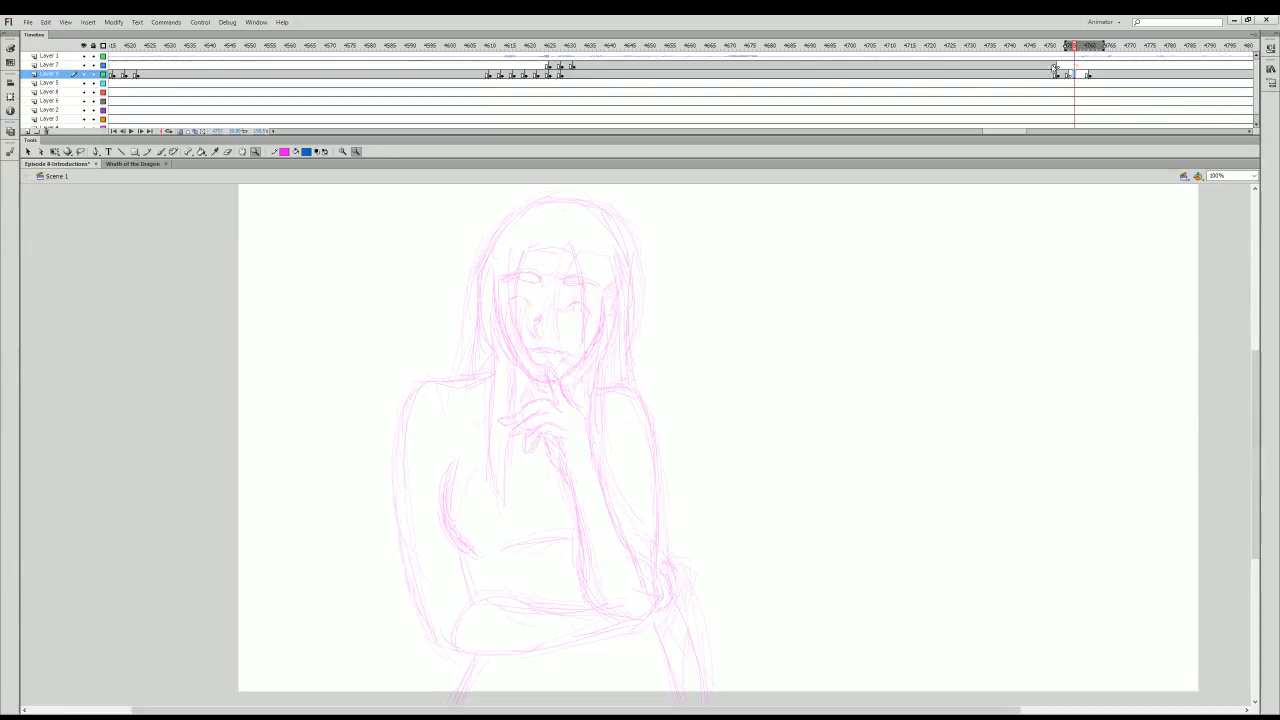
- Pencil the in-between face outline from the far temple around the chin to the near jaw, narrowing the onion skin to the previous pose
click(343, 151)
click(631, 374)
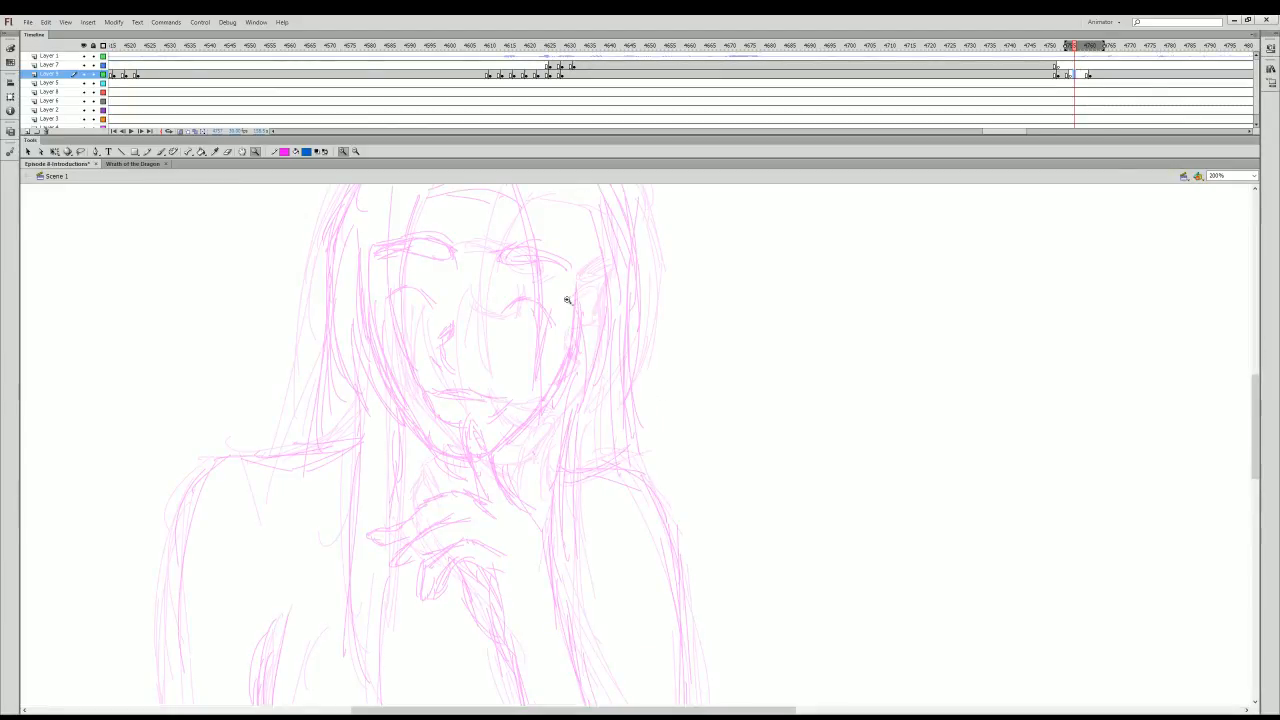
click(148, 151)
mouse_move(593, 237)
mouse_down()
mouse_move(585, 200)
mouse_move(594, 272)
mouse_move(550, 406)
mouse_move(508, 442)
mouse_up()
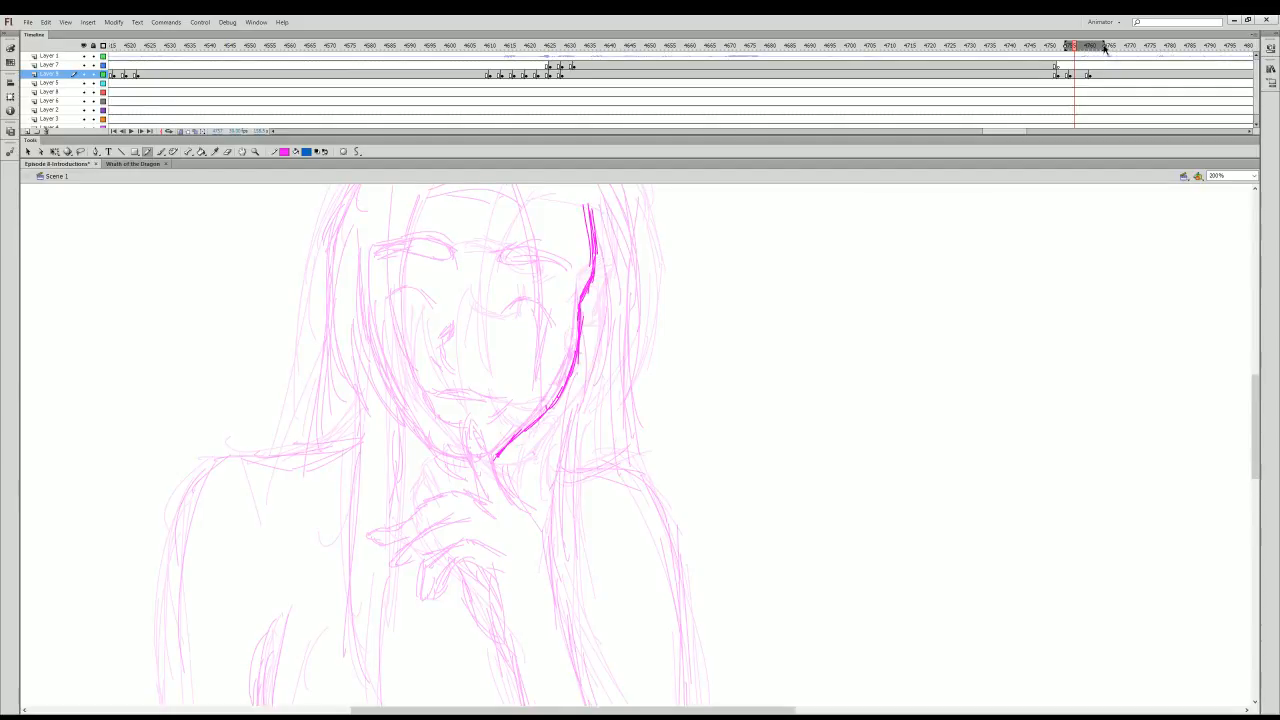
drag(1105, 50, 1067, 55)
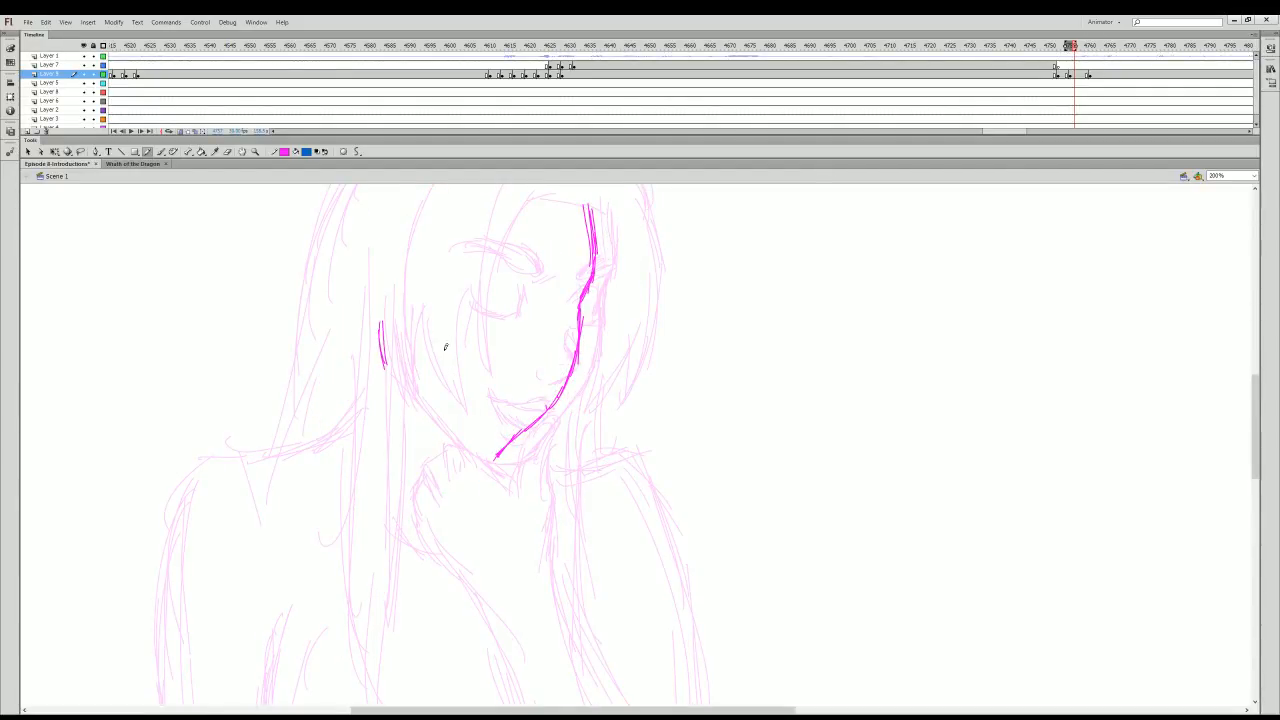
mouse_move(379, 318)
mouse_down()
mouse_move(392, 385)
mouse_move(447, 450)
mouse_up()
mouse_move(394, 376)
mouse_down()
mouse_move(430, 423)
mouse_move(492, 446)
mouse_move(442, 443)
mouse_move(496, 456)
mouse_up()
- Sketch the in-between face's eyebrows, lowered eyes, nose and lips
mouse_move(424, 242)
mouse_down()
mouse_move(476, 237)
mouse_move(508, 252)
mouse_move(415, 243)
mouse_up()
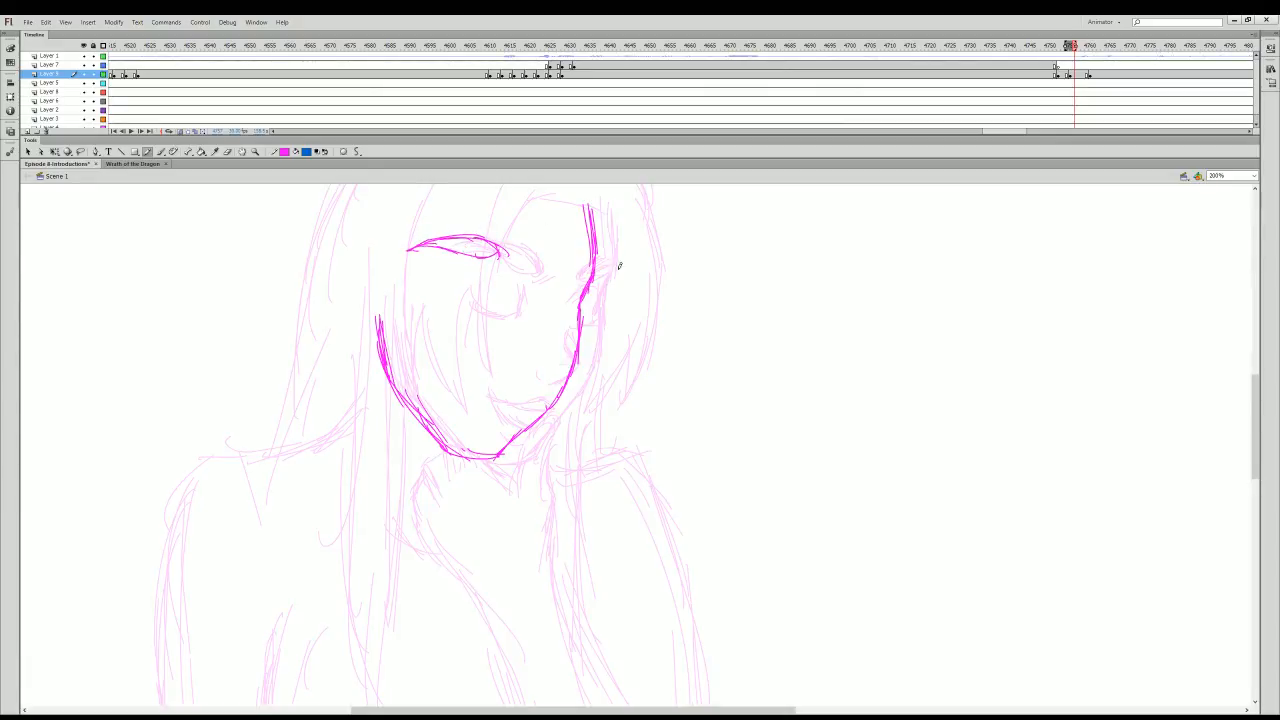
mouse_move(571, 263)
mouse_down()
mouse_move(552, 268)
mouse_move(588, 254)
mouse_move(565, 253)
mouse_move(596, 266)
mouse_up()
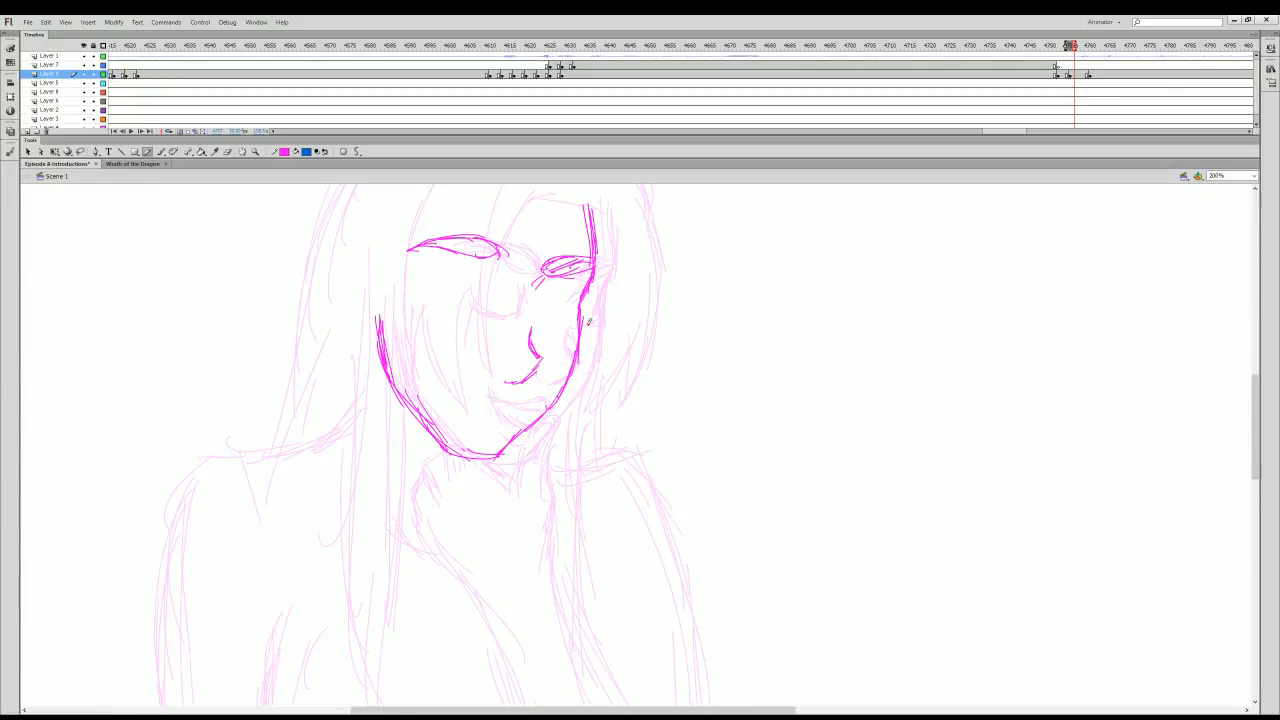
mouse_move(1070, 48)
mouse_down()
mouse_move(1091, 58)
mouse_move(1055, 50)
mouse_move(1068, 48)
mouse_up()
mouse_move(425, 303)
mouse_down()
mouse_move(482, 300)
mouse_move(478, 281)
mouse_move(481, 309)
mouse_move(484, 282)
mouse_move(479, 319)
mouse_move(427, 310)
mouse_up()
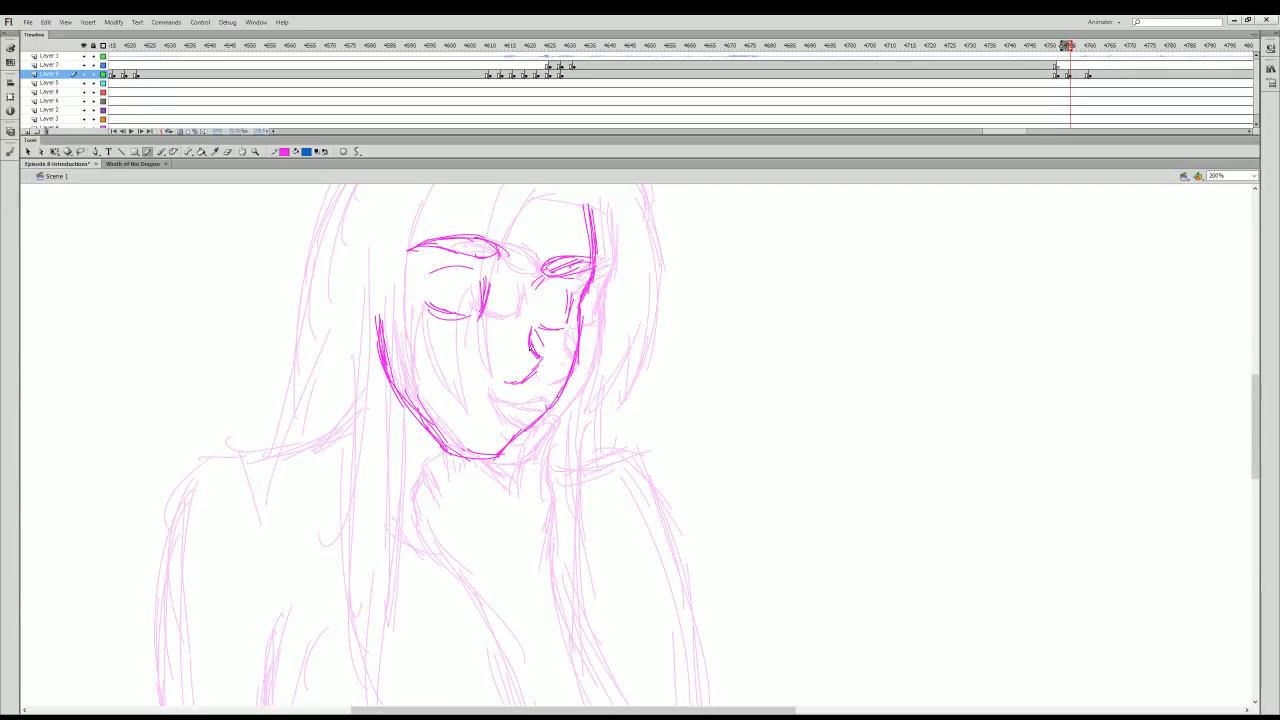
mouse_move(506, 404)
mouse_down()
mouse_move(454, 393)
mouse_move(472, 417)
mouse_move(523, 397)
mouse_move(513, 423)
mouse_move(475, 392)
mouse_move(522, 408)
mouse_up()
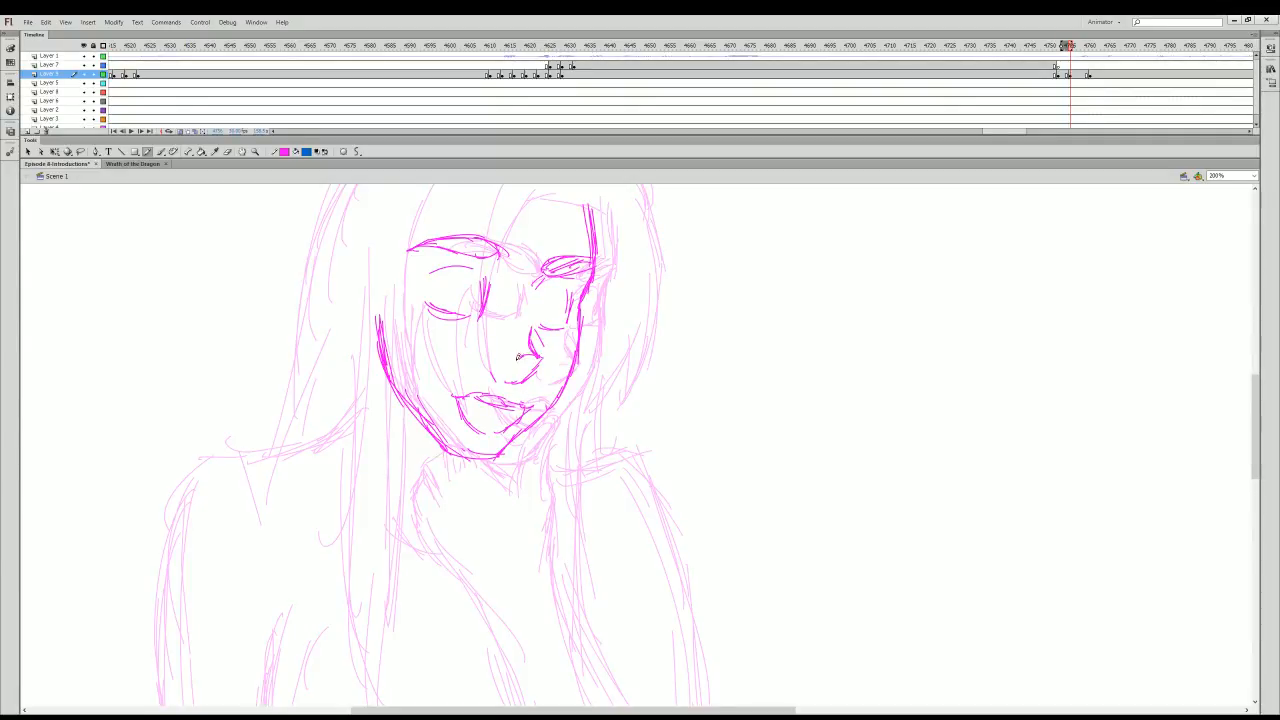
- Sketch the hairline across the forehead and the inner hair strands beside the near cheek
click(255, 151)
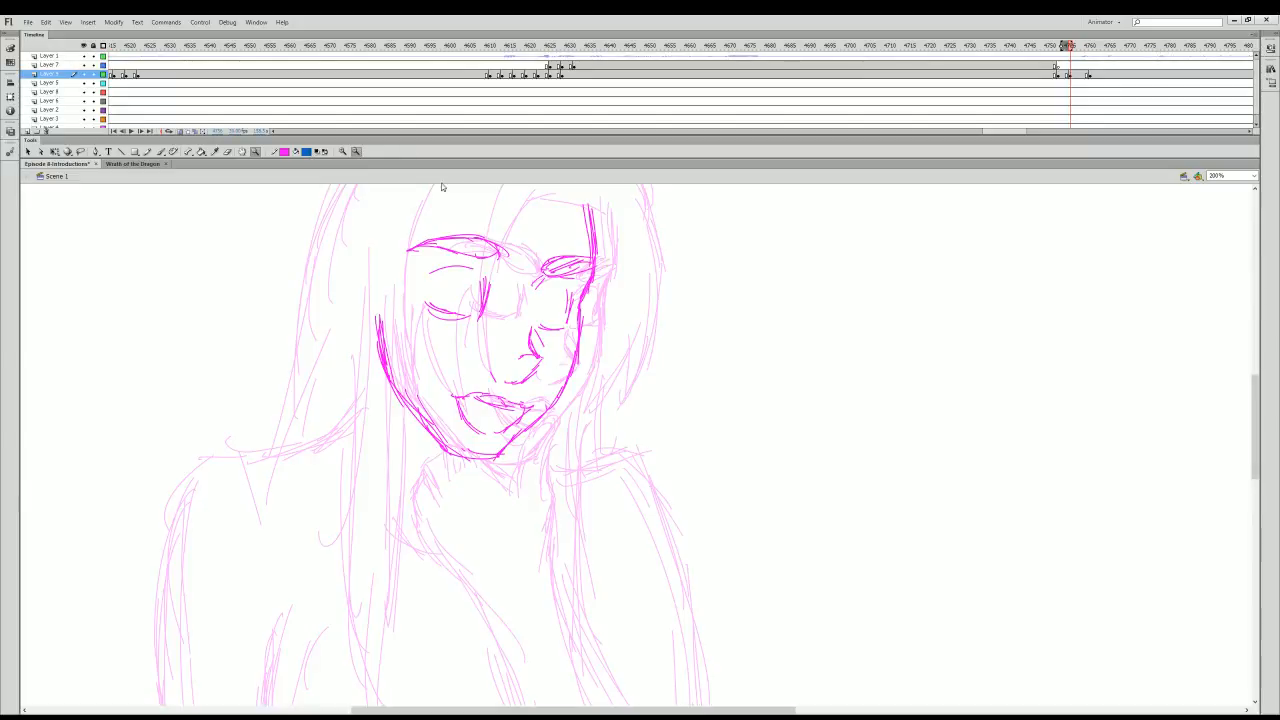
alt+click(652, 510)
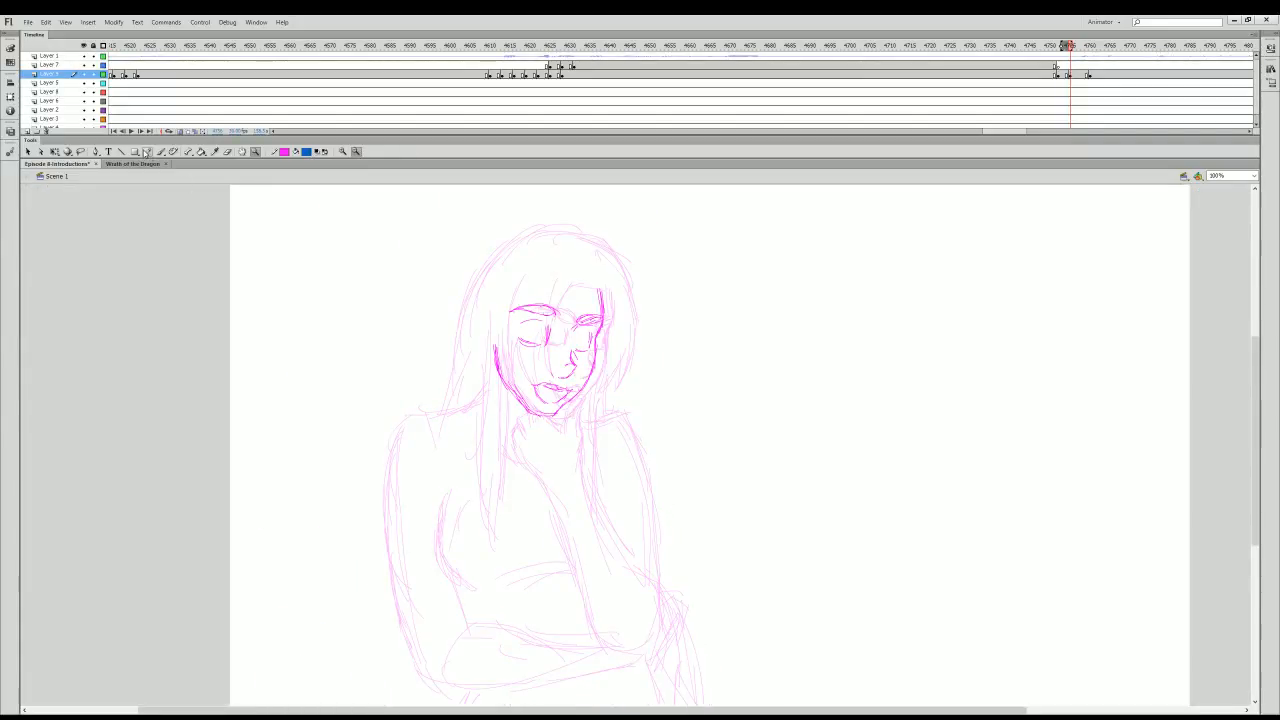
click(147, 151)
mouse_move(528, 278)
mouse_down()
mouse_move(536, 374)
mouse_move(540, 292)
mouse_move(551, 276)
mouse_move(602, 291)
mouse_up()
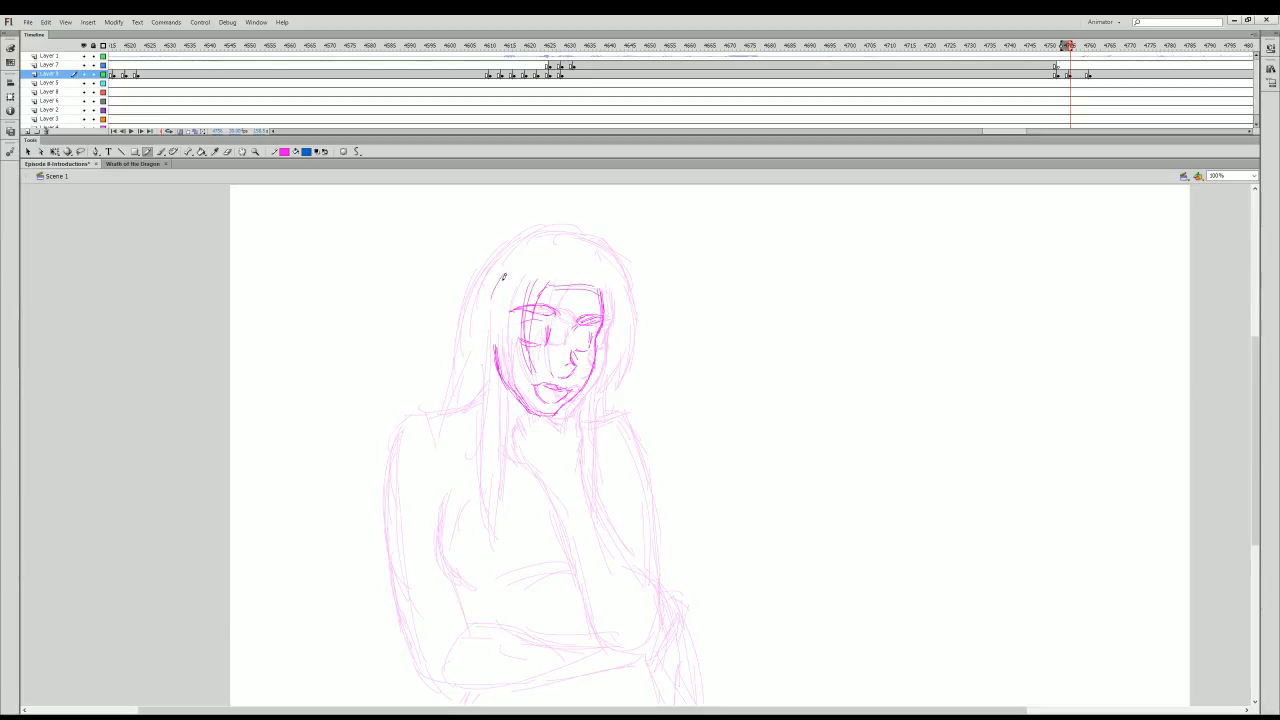
drag(504, 276, 485, 372)
drag(498, 282, 491, 370)
mouse_move(488, 318)
mouse_down()
mouse_move(495, 372)
mouse_move(499, 330)
mouse_move(512, 376)
mouse_move(530, 312)
mouse_up()
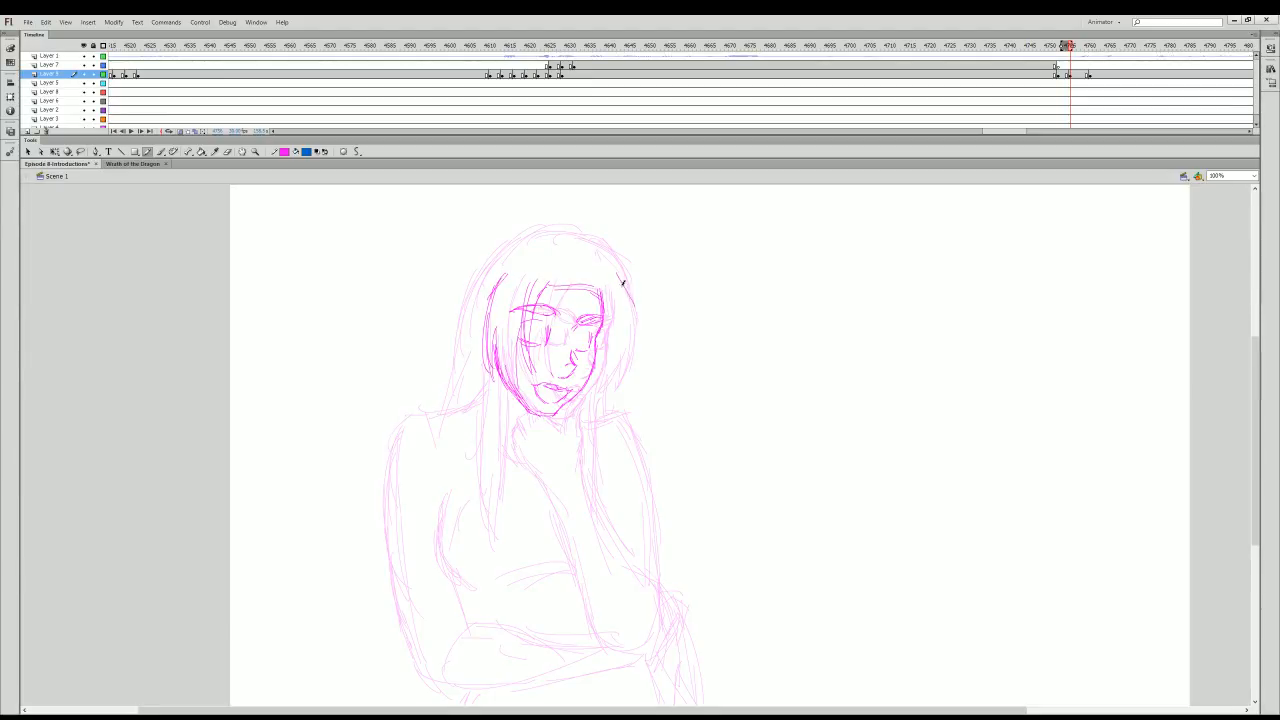
- Outline the hair's outer contour along the far side, over the crown and down the near side
mouse_move(622, 283)
mouse_down()
mouse_move(620, 374)
mouse_move(612, 386)
mouse_move(592, 370)
mouse_up()
drag(528, 236, 620, 270)
mouse_move(523, 240)
mouse_down()
mouse_move(460, 320)
mouse_move(462, 358)
mouse_up()
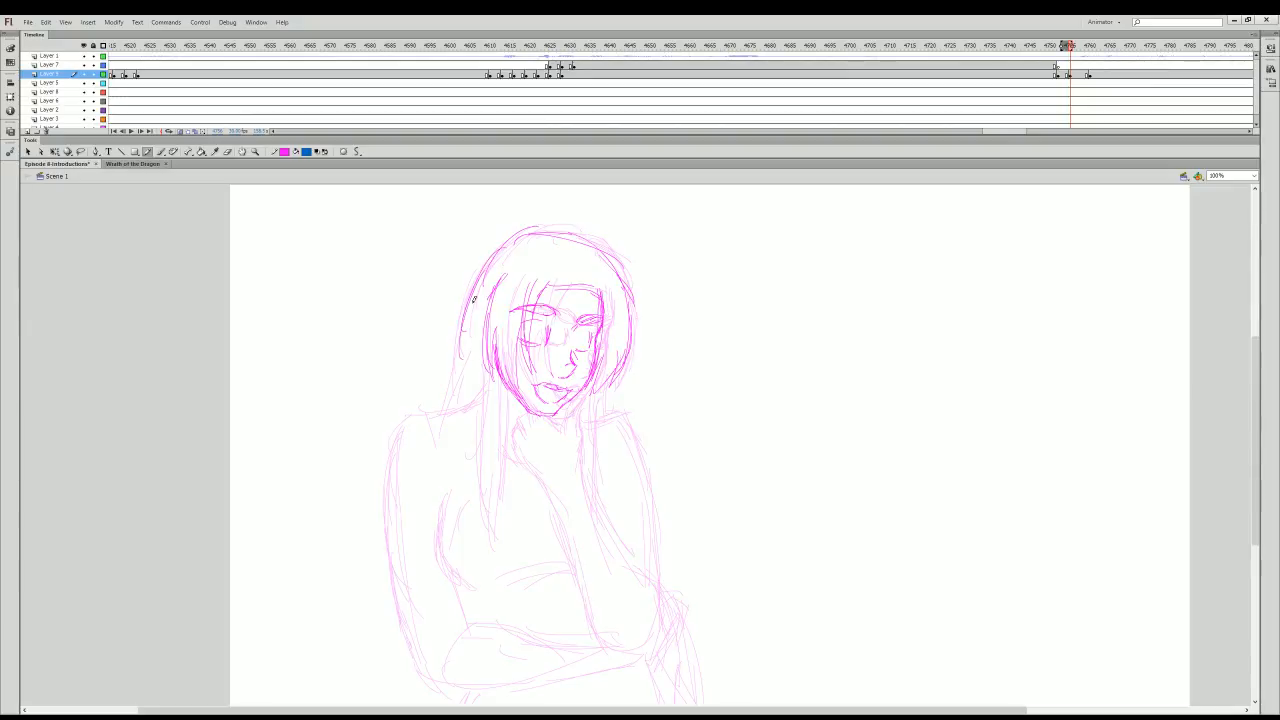
drag(474, 298, 464, 352)
mouse_move(1069, 48)
mouse_down()
mouse_move(1056, 56)
mouse_move(1071, 56)
mouse_up()
click(1071, 84)
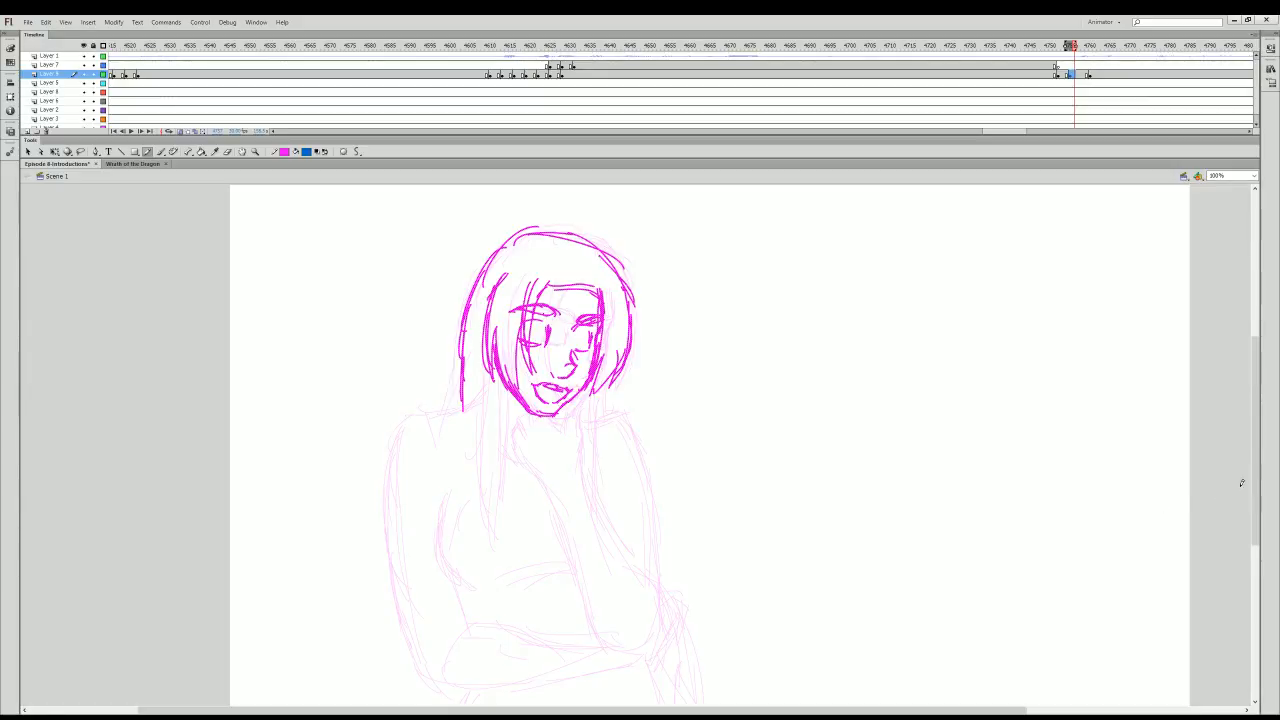
drag(1255, 502, 1255, 513)
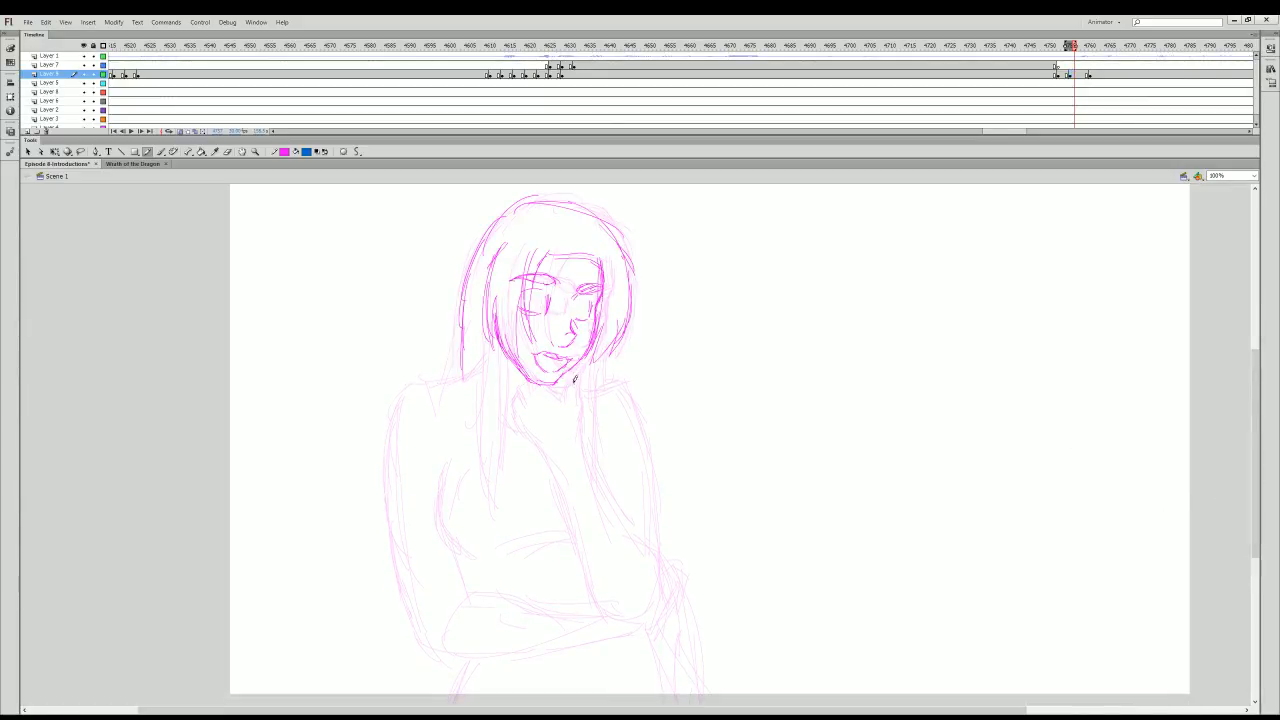
- Play back the animation from the blue pose into the magenta poses and compare the in-between frame with its neighbour
mouse_move(1078, 56)
mouse_down()
mouse_move(1090, 58)
mouse_move(1038, 68)
mouse_up()
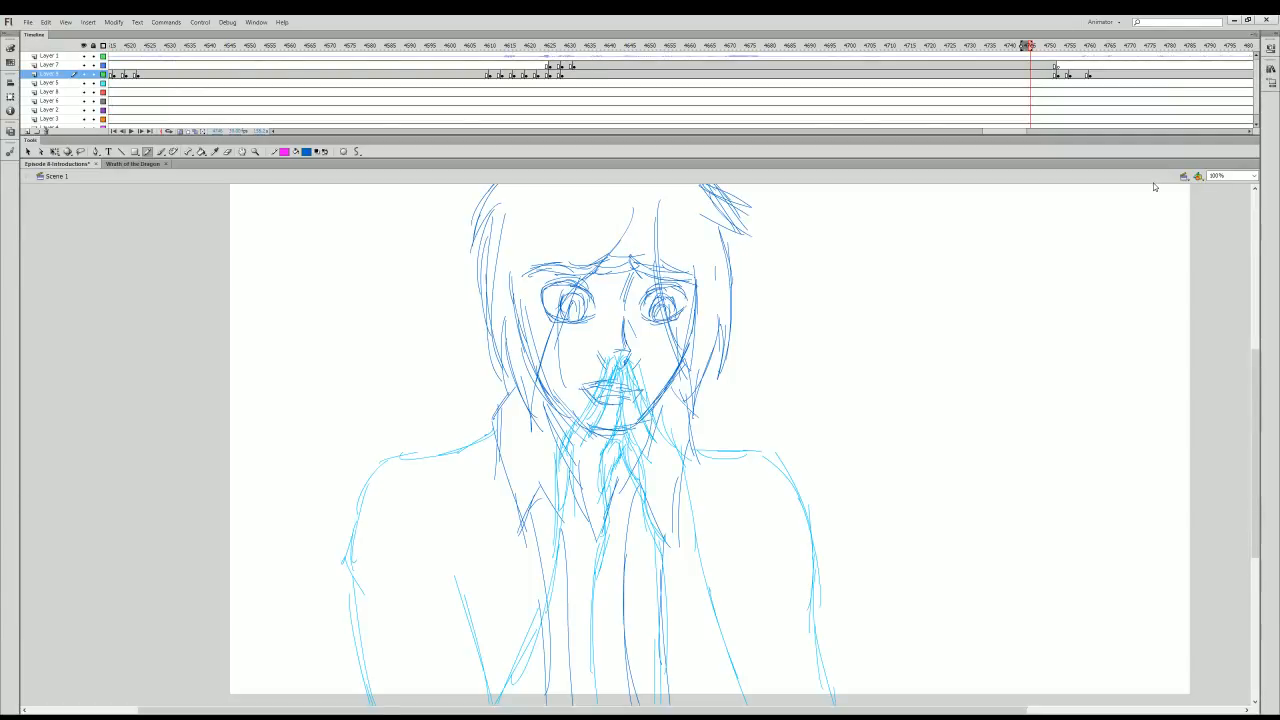
key(Return)
mouse_move(1080, 47)
mouse_down()
mouse_move(1063, 56)
mouse_move(1094, 62)
mouse_move(1071, 67)
mouse_up()
click(1072, 77)
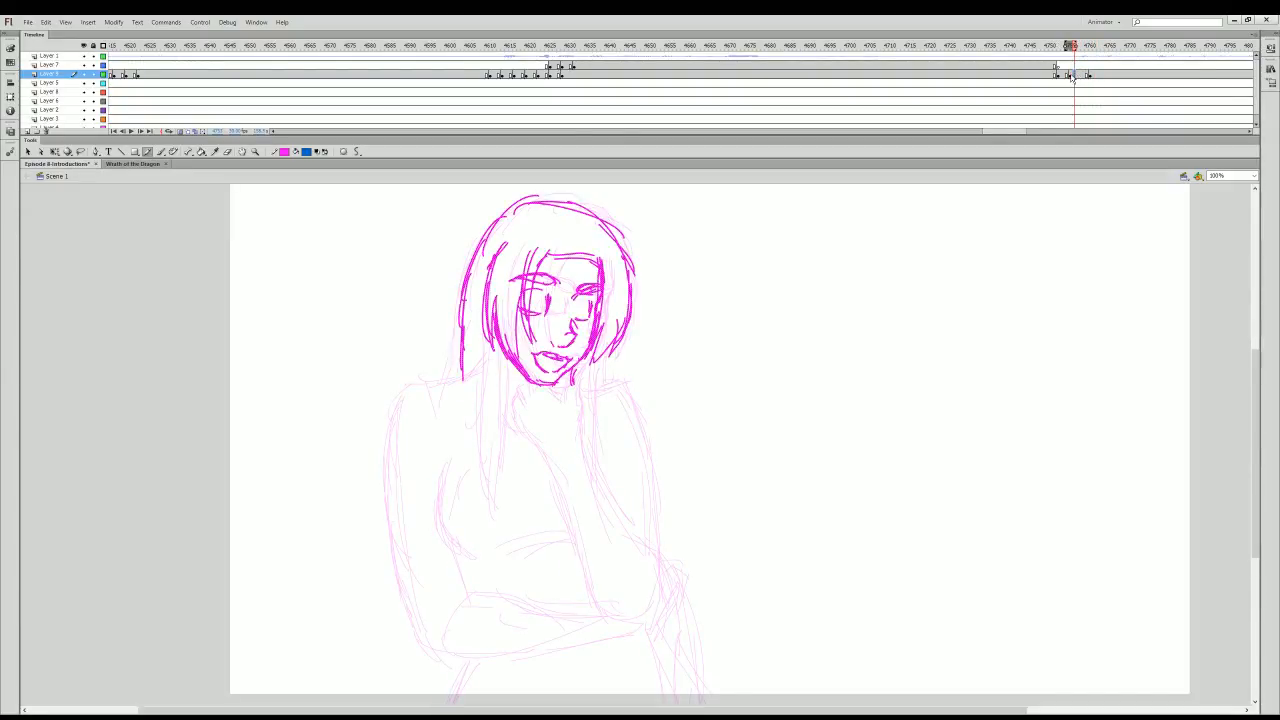
click(1095, 76)
click(1074, 77)
- Sketch the in-between's neck, the curled hand beneath the chin and the inner edge of the raised forearm, checking against the neighbouring frame
click(561, 395)
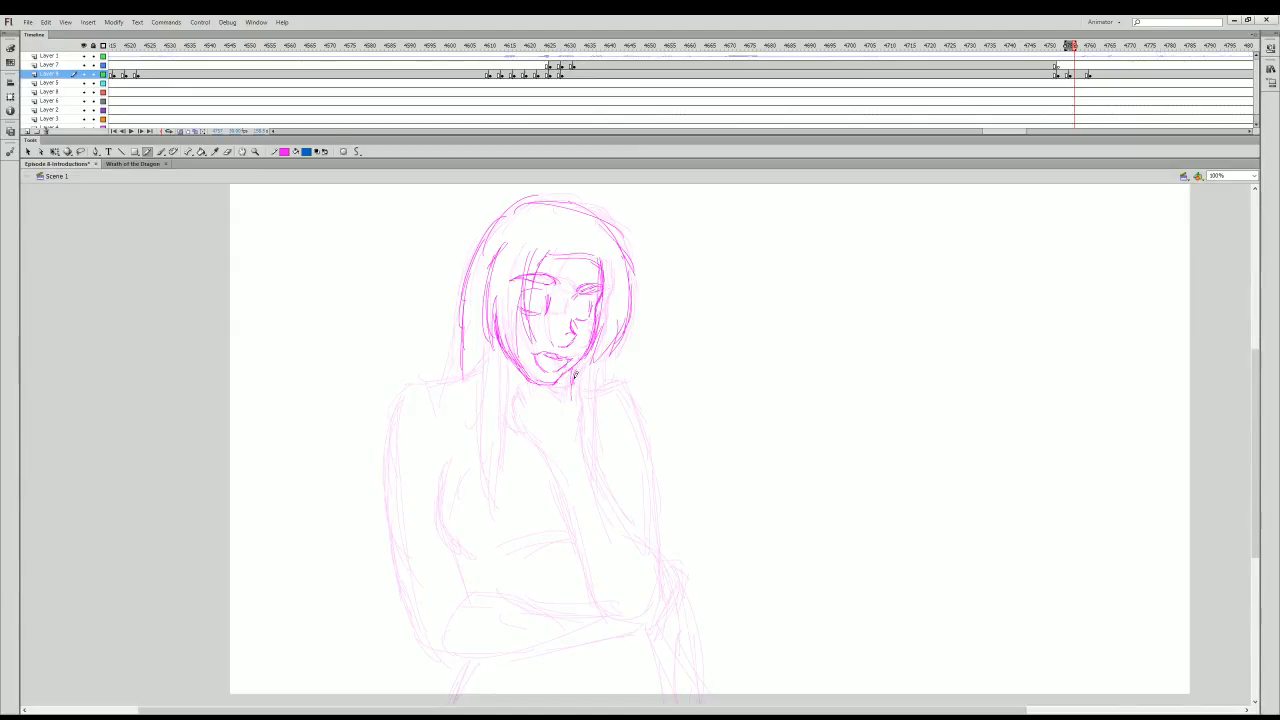
drag(572, 372, 576, 393)
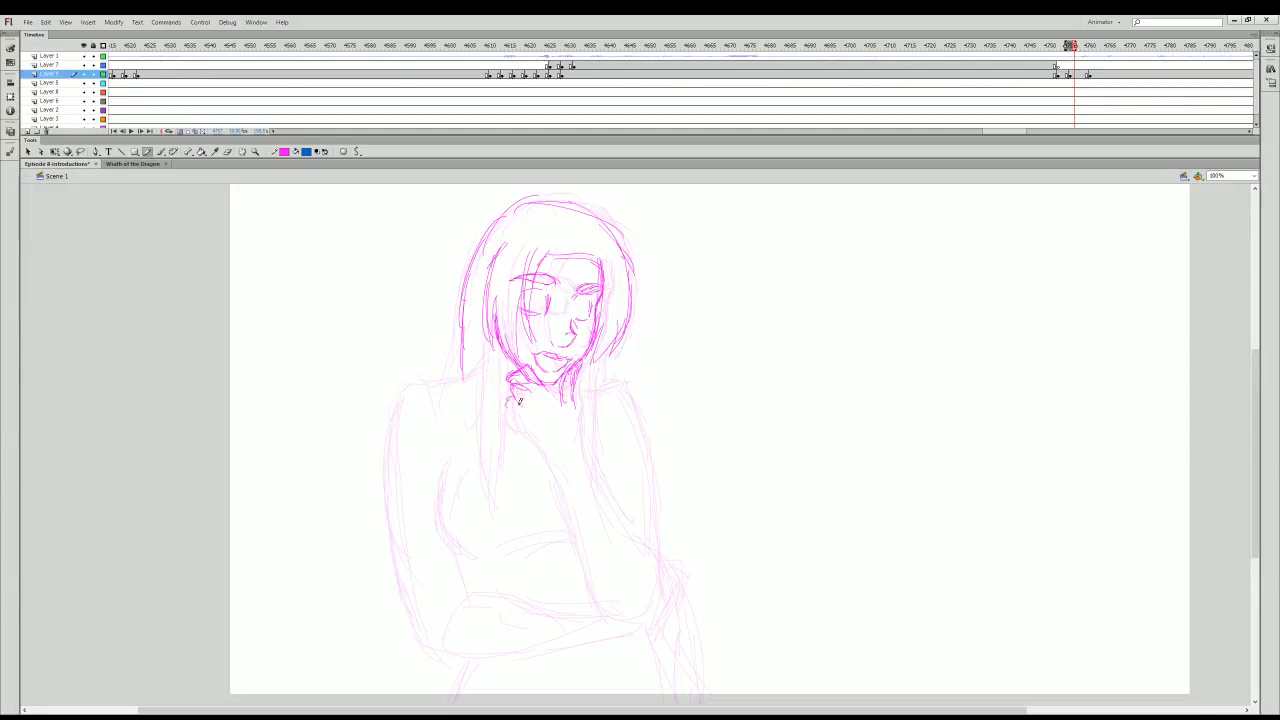
mouse_move(509, 417)
mouse_down()
mouse_move(508, 431)
mouse_move(521, 427)
mouse_up()
mouse_move(575, 388)
mouse_down()
mouse_move(549, 474)
mouse_move(595, 620)
mouse_up()
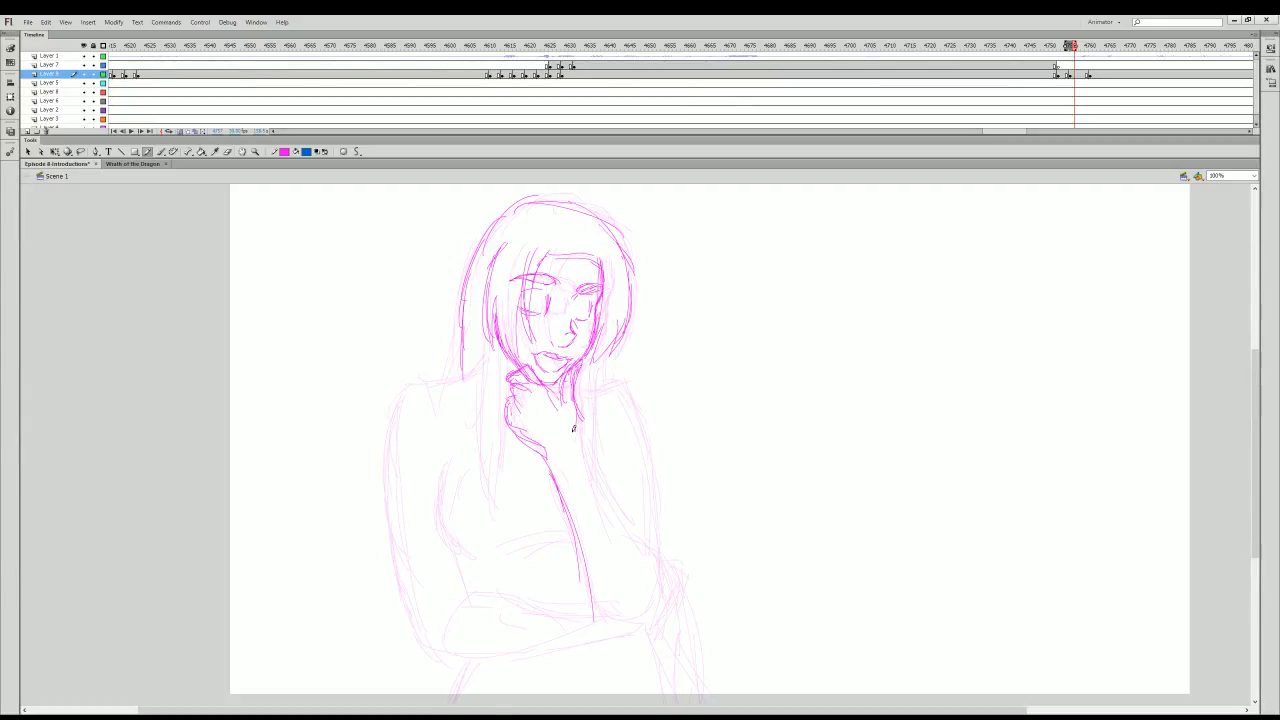
click(1087, 75)
click(1070, 75)
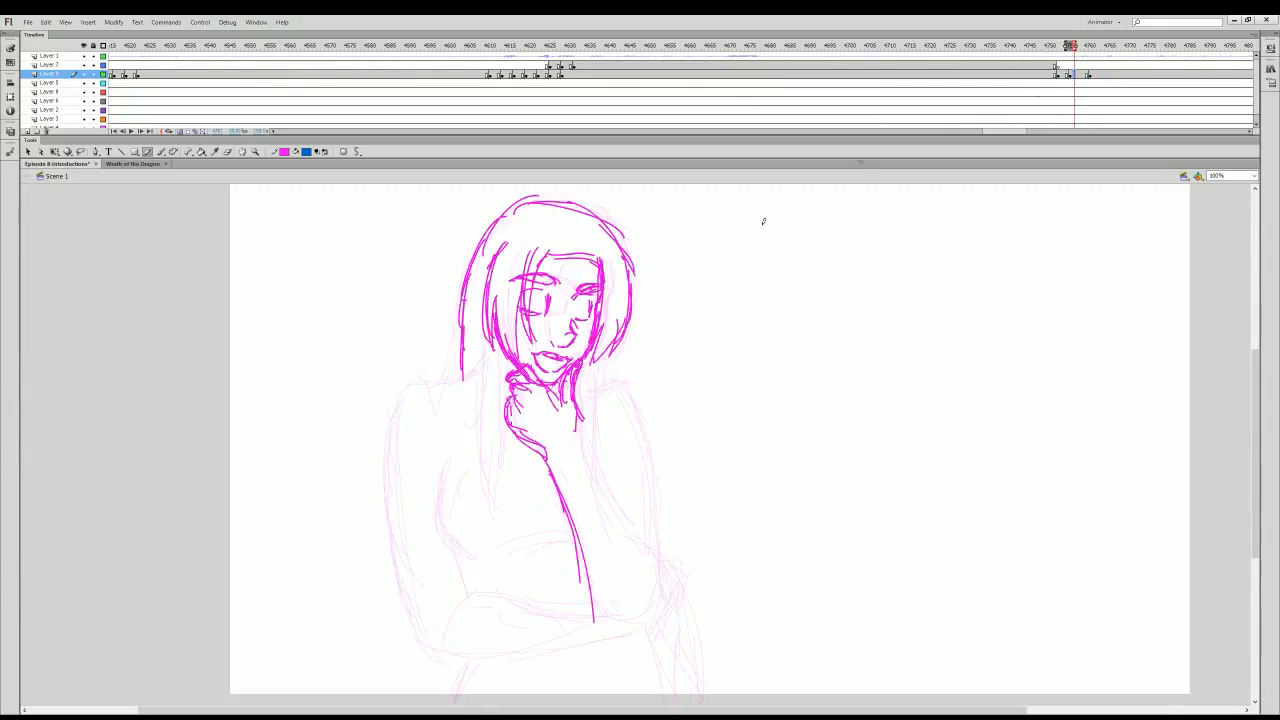
- Complete the raised arm's outer contour from shoulder to elbow and add the long hair strands falling on both sides of the neck
mouse_move(578, 413)
mouse_down()
mouse_move(582, 446)
mouse_move(646, 552)
mouse_move(594, 352)
mouse_move(596, 466)
mouse_up()
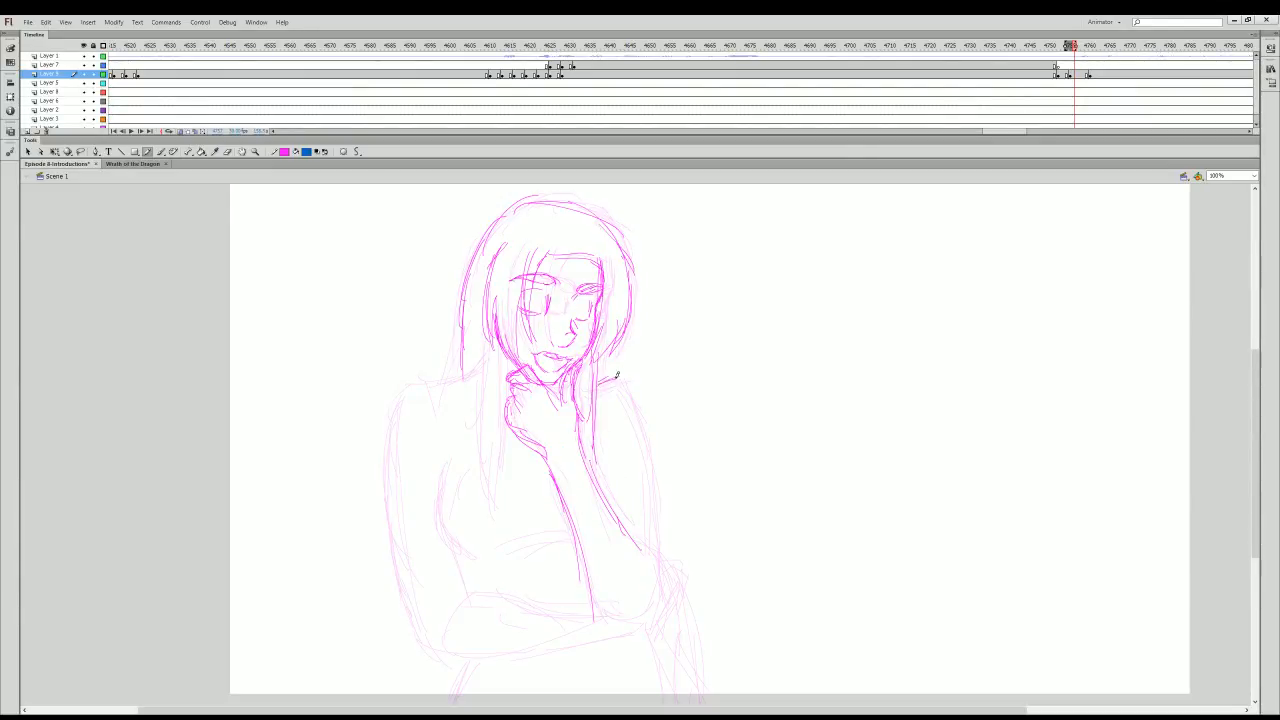
mouse_move(632, 384)
mouse_down()
mouse_move(654, 429)
mouse_move(650, 414)
mouse_move(661, 582)
mouse_move(602, 620)
mouse_up()
drag(490, 336, 472, 478)
drag(488, 400, 490, 496)
drag(508, 356, 502, 486)
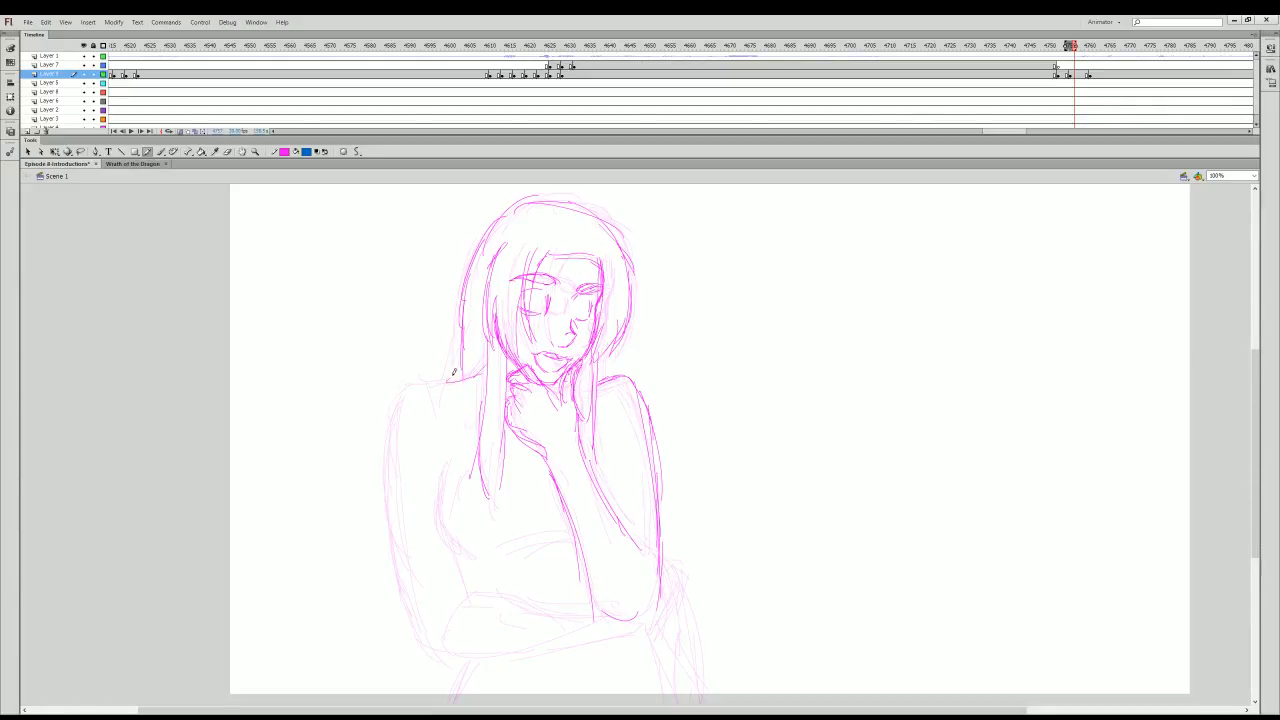
- Outline the other shoulder and its upper arm, and sketch the chest contour behind the raised forearm
mouse_move(453, 372)
mouse_down()
mouse_move(422, 376)
mouse_move(398, 400)
mouse_move(388, 470)
mouse_move(410, 605)
mouse_up()
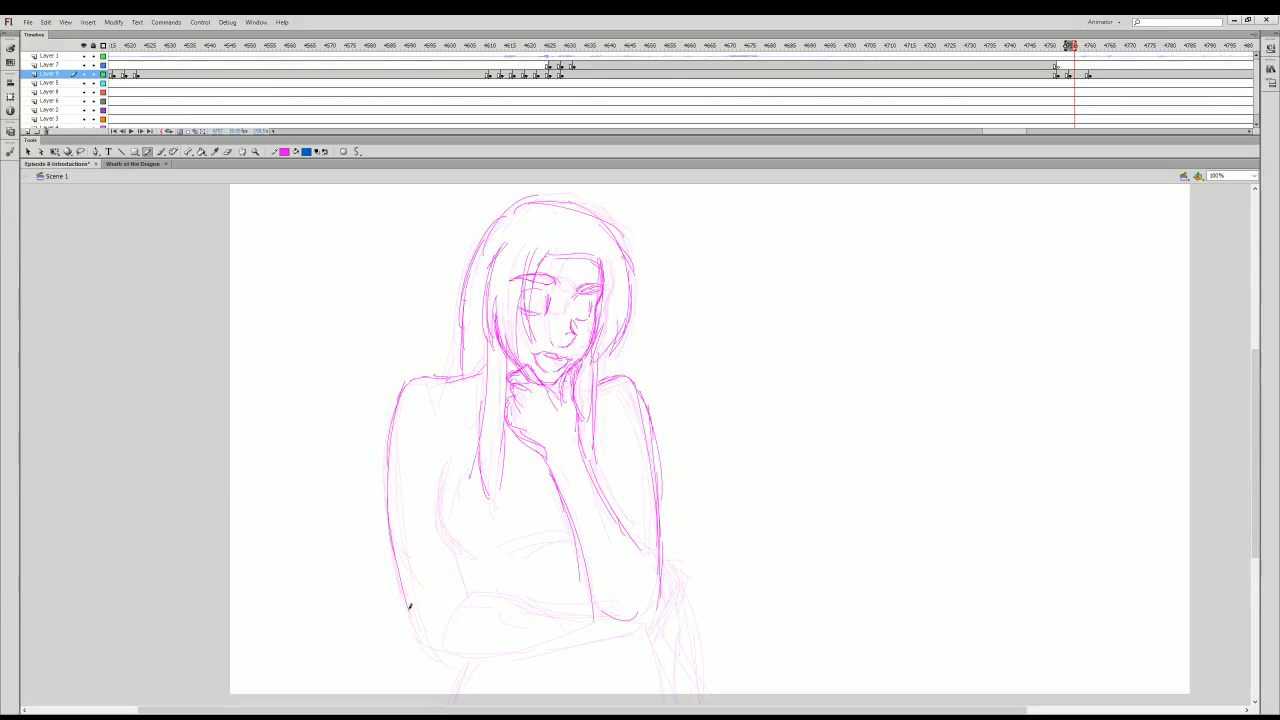
mouse_move(446, 450)
mouse_down()
mouse_move(440, 540)
mouse_move(570, 537)
mouse_up()
drag(512, 554, 572, 542)
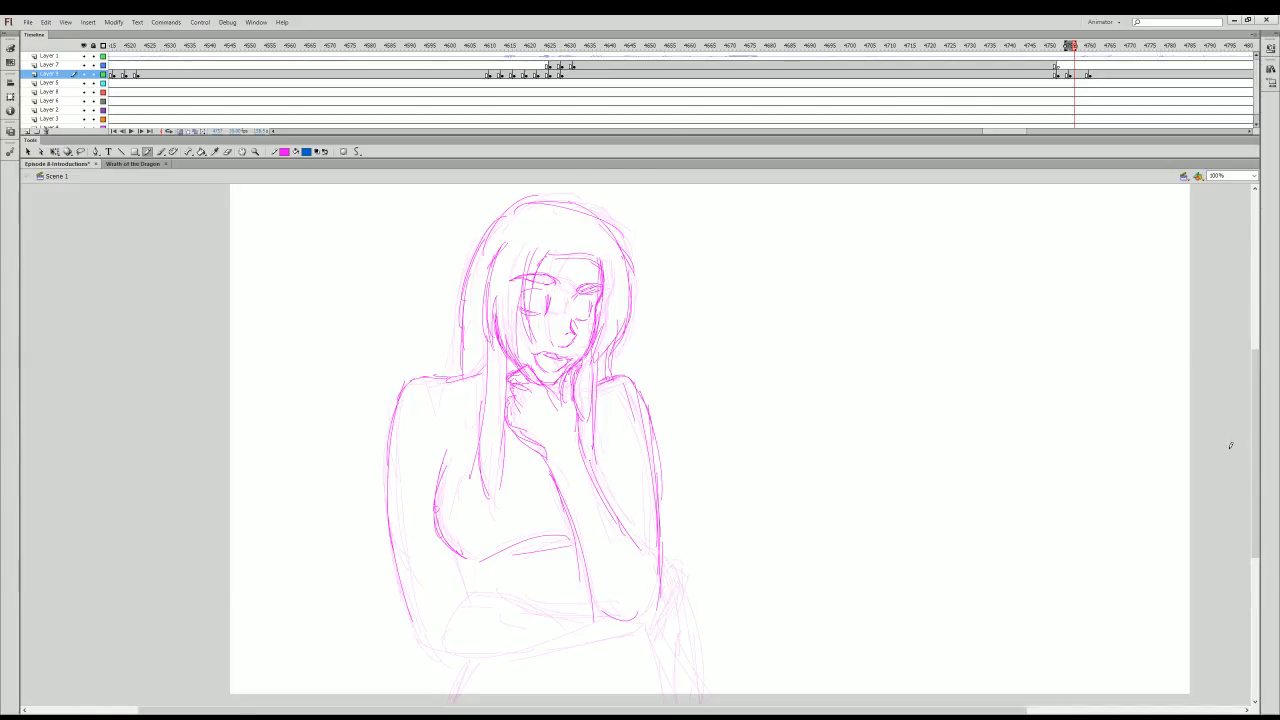
- Sketch the waist and the folded forearm crossing the torso to support the raised elbow
scroll(1228, 456, down, 3)
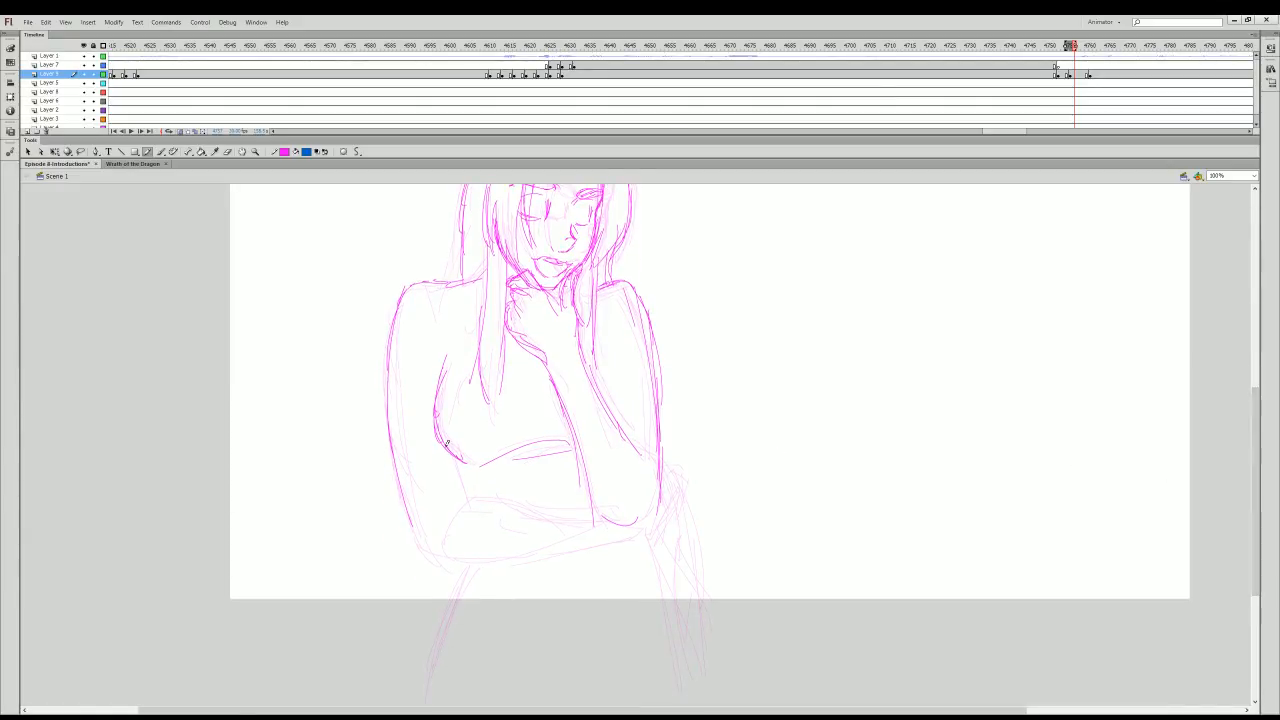
mouse_move(404, 478)
mouse_down()
mouse_move(442, 556)
mouse_move(475, 500)
mouse_move(600, 486)
mouse_up()
mouse_move(440, 552)
mouse_down()
mouse_move(564, 533)
mouse_move(459, 552)
mouse_move(528, 529)
mouse_move(463, 547)
mouse_move(634, 529)
mouse_up()
drag(552, 541, 634, 525)
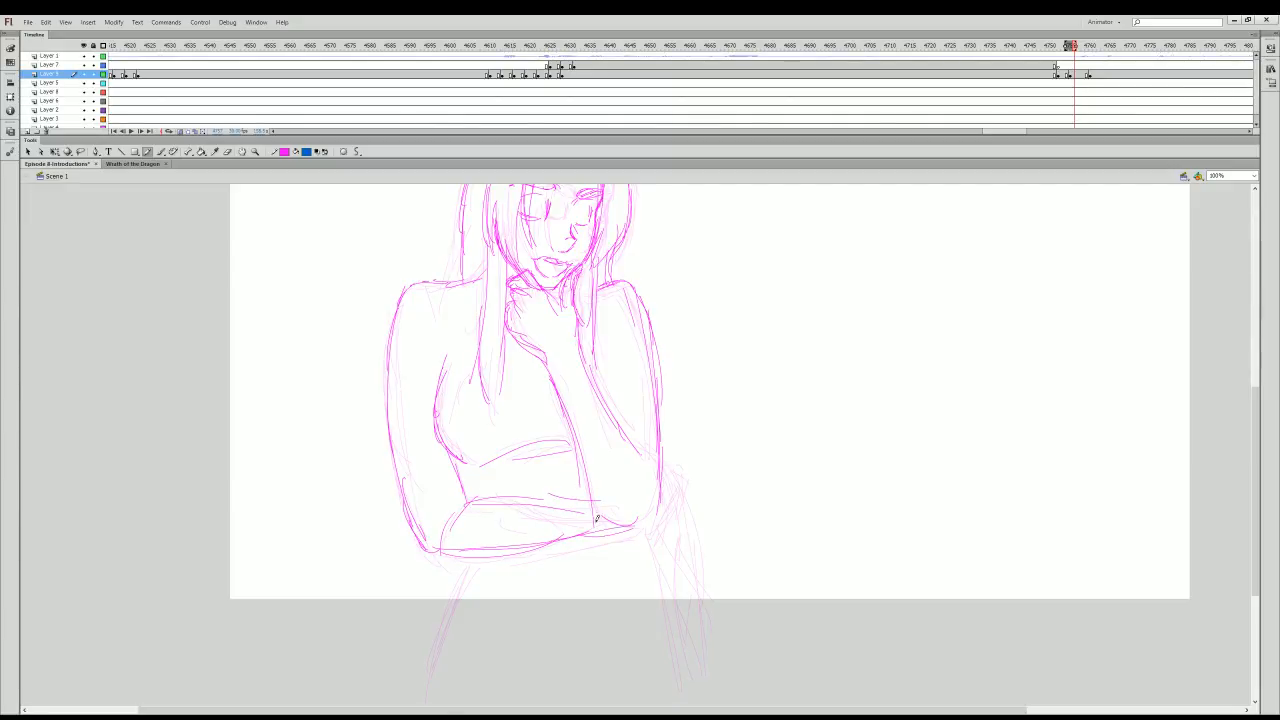
- Sketch the details beside the supported elbow and extend the hip contours below the folded arm
drag(666, 481, 675, 507)
mouse_move(643, 442)
mouse_down()
mouse_move(686, 590)
mouse_move(690, 532)
mouse_move(718, 648)
mouse_up()
drag(470, 558, 432, 702)
mouse_move(656, 528)
mouse_down()
mouse_move(622, 524)
mouse_move(660, 528)
mouse_move(694, 676)
mouse_up()
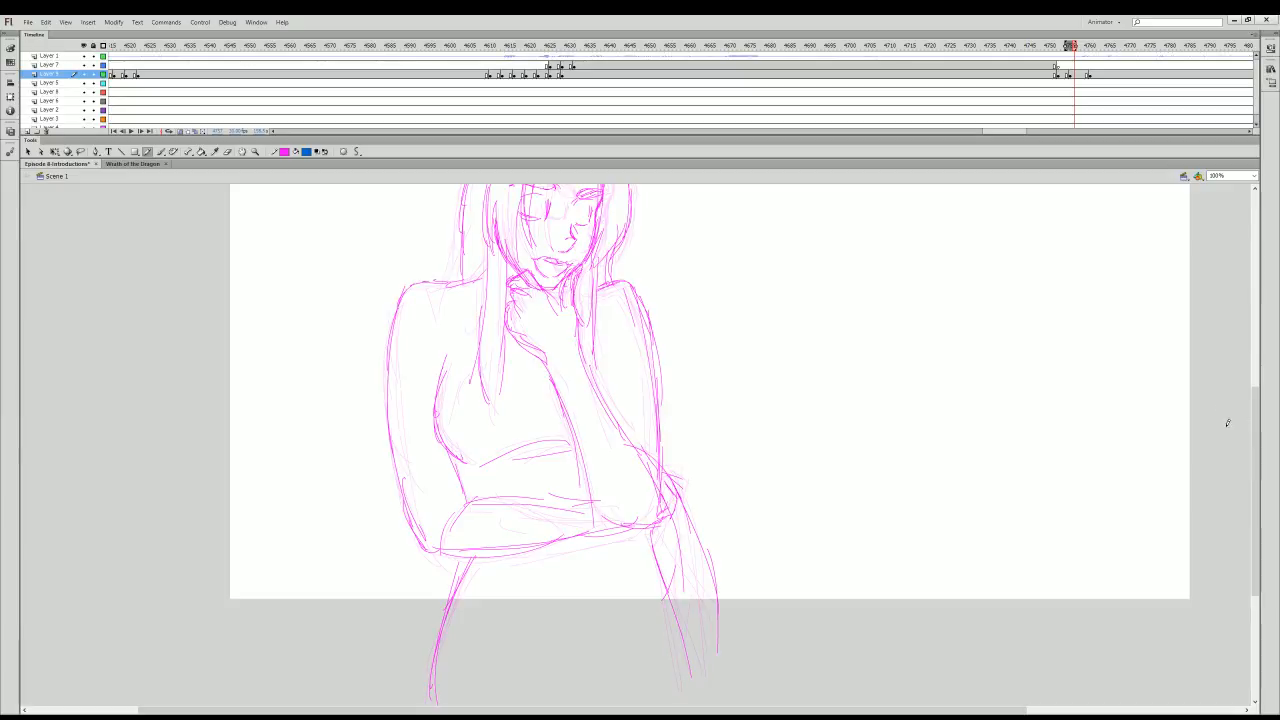
- Play back the animation from the blue pose through the finished in-between drawing
drag(1257, 500, 1259, 460)
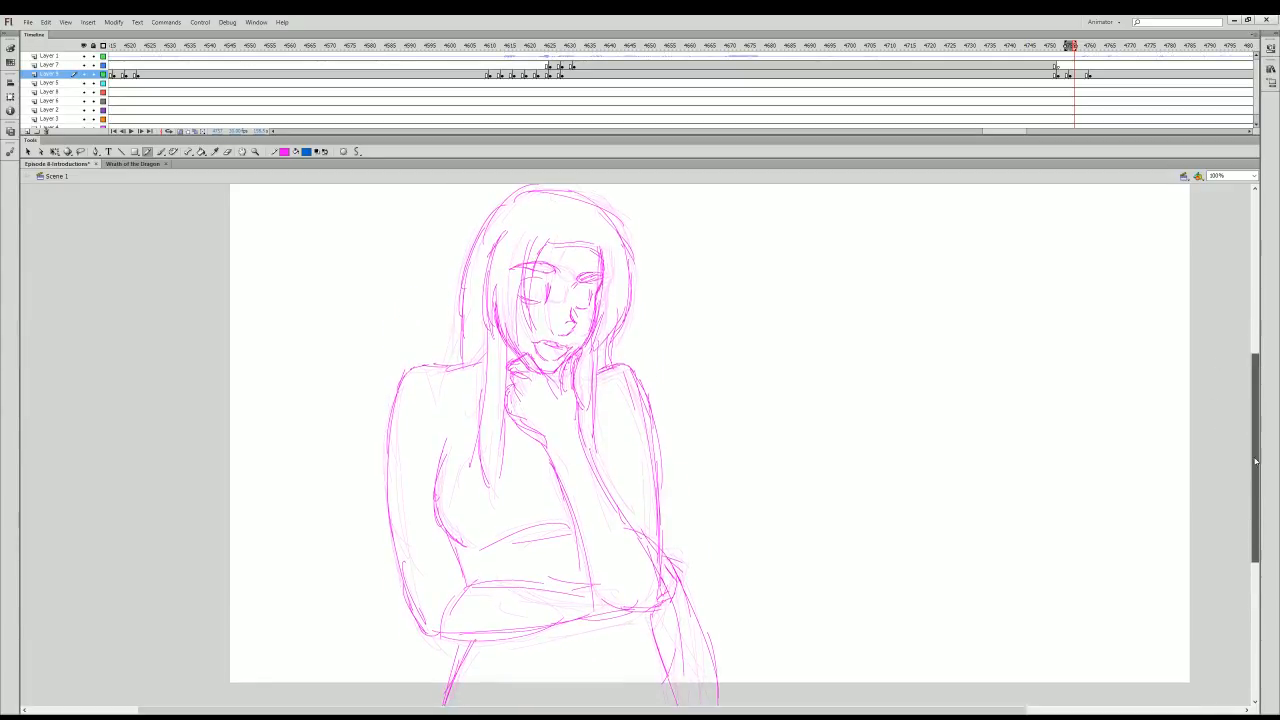
key(comma)
key(Return)
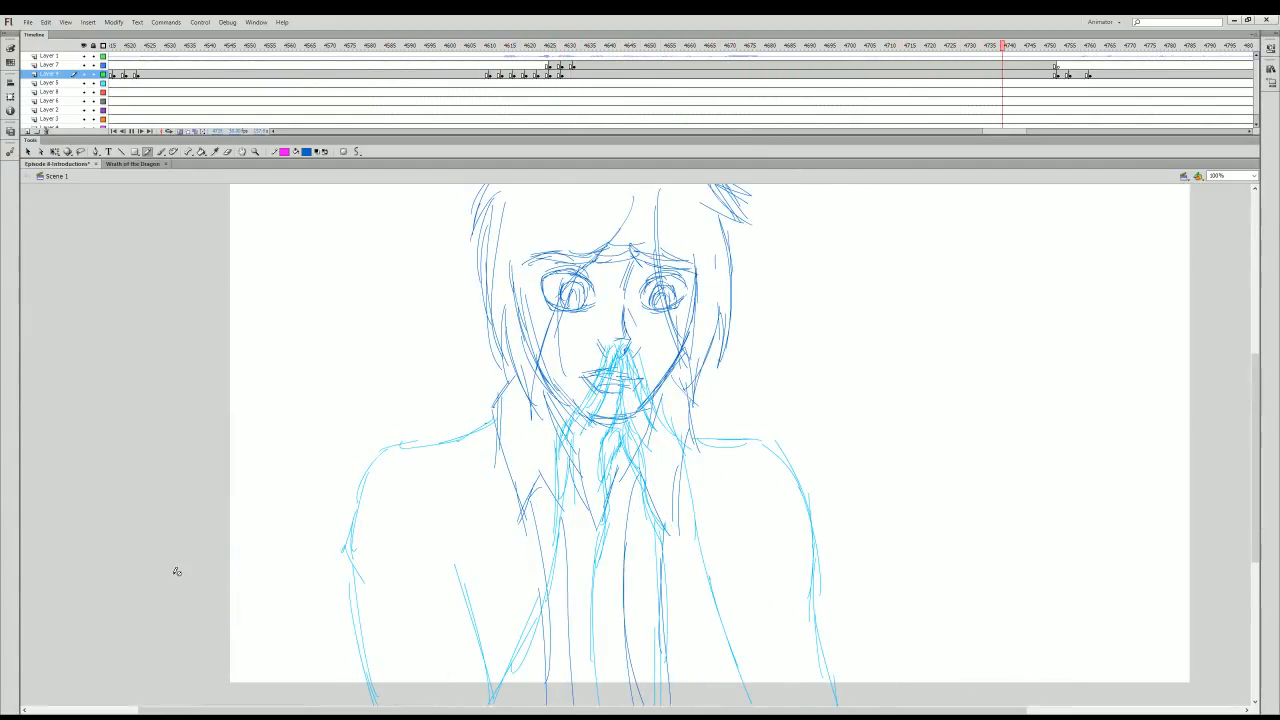
- Insert a blank keyframe between the in-between drawing and the finger-at-chin pose, and shift the finger-at-chin keyframe a little later
click(1082, 76)
key(F7)
key(period)
key(period)
key(period)
key(period)
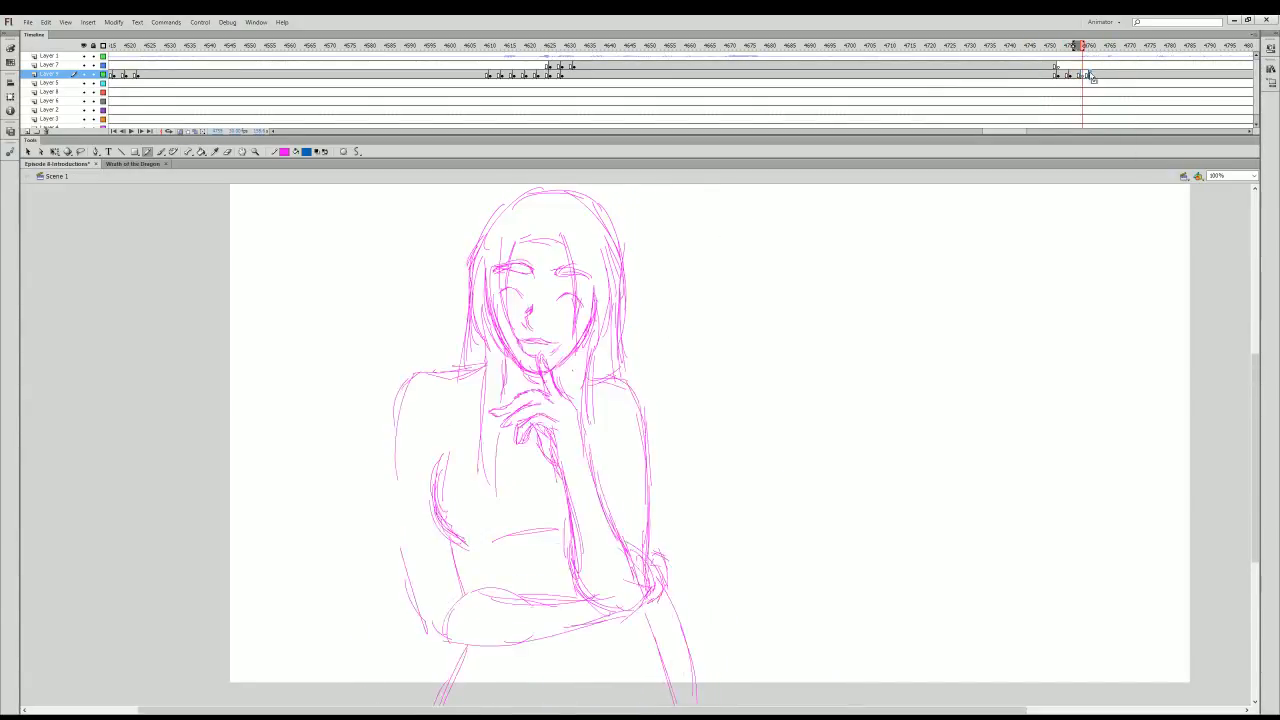
key(comma)
key(comma)
key(comma)
key(comma)
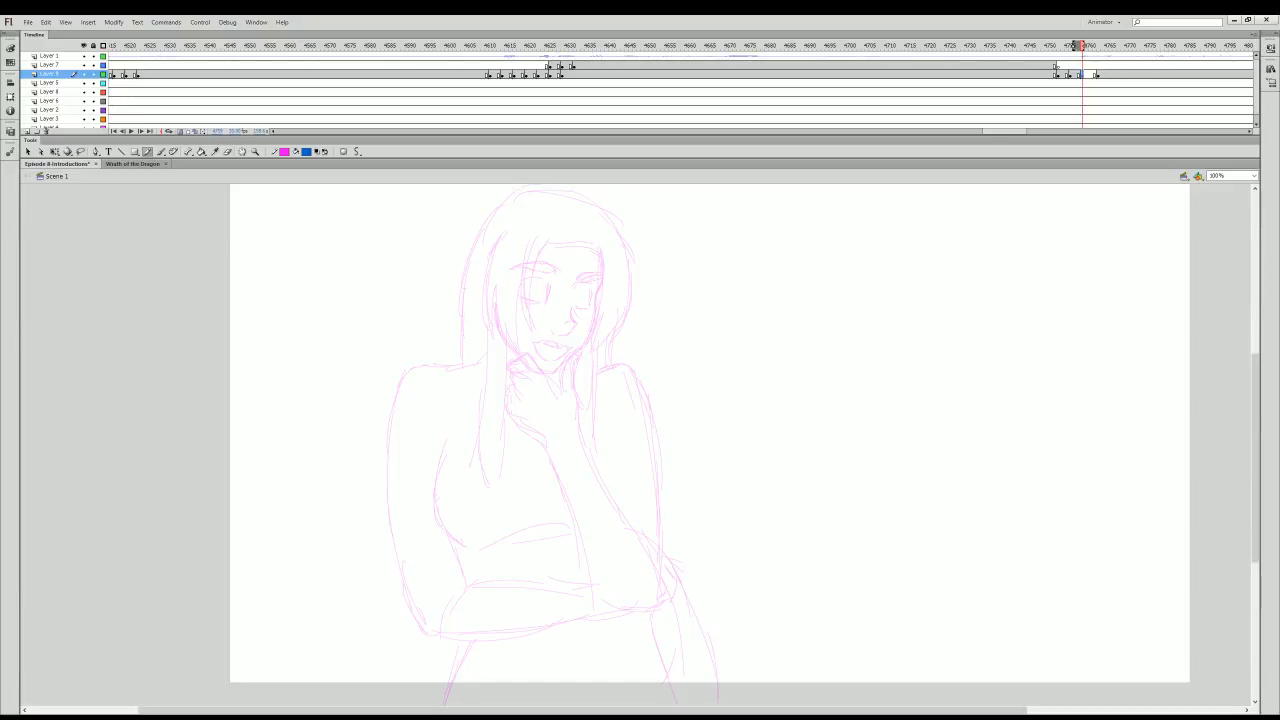
- Save the file and play back the sequence from the earlier blue poses
key(ctrl+s)
drag(1058, 46, 270, 46)
key(Return)
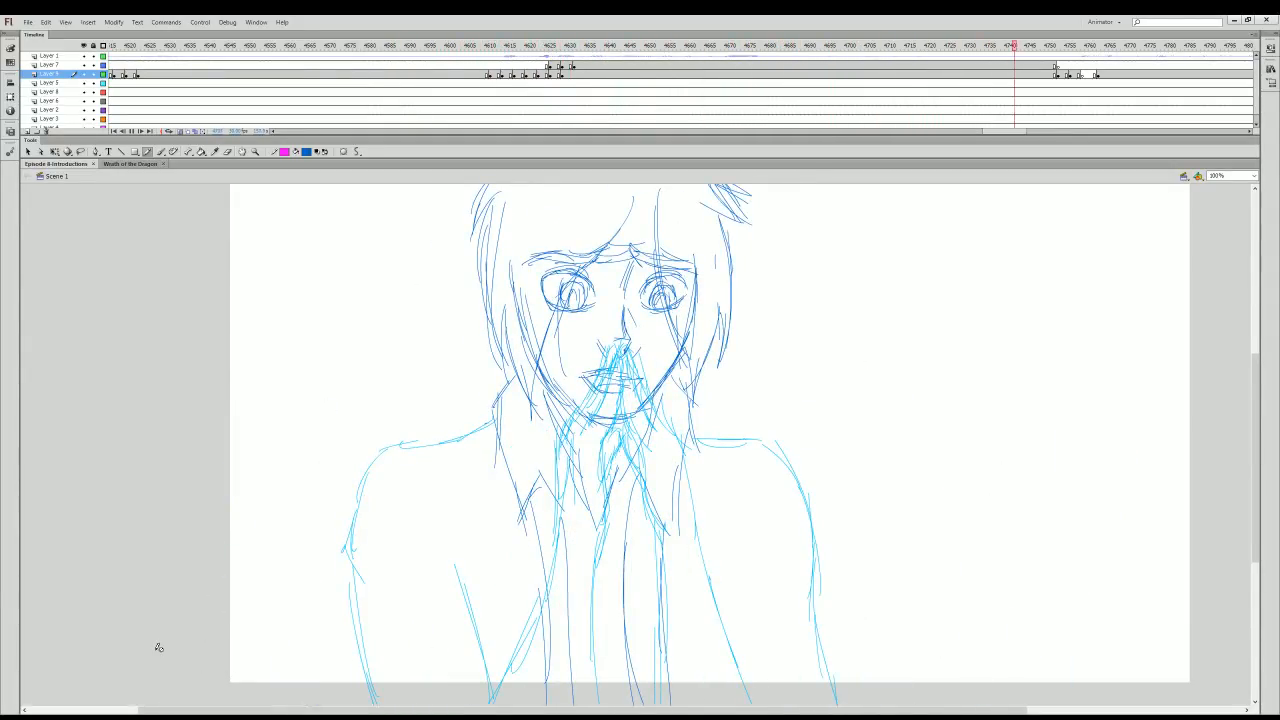
- Sketch the second in-between's face outline on the blank keyframe, from the near cheek around the chin to the far temple
click(1084, 76)
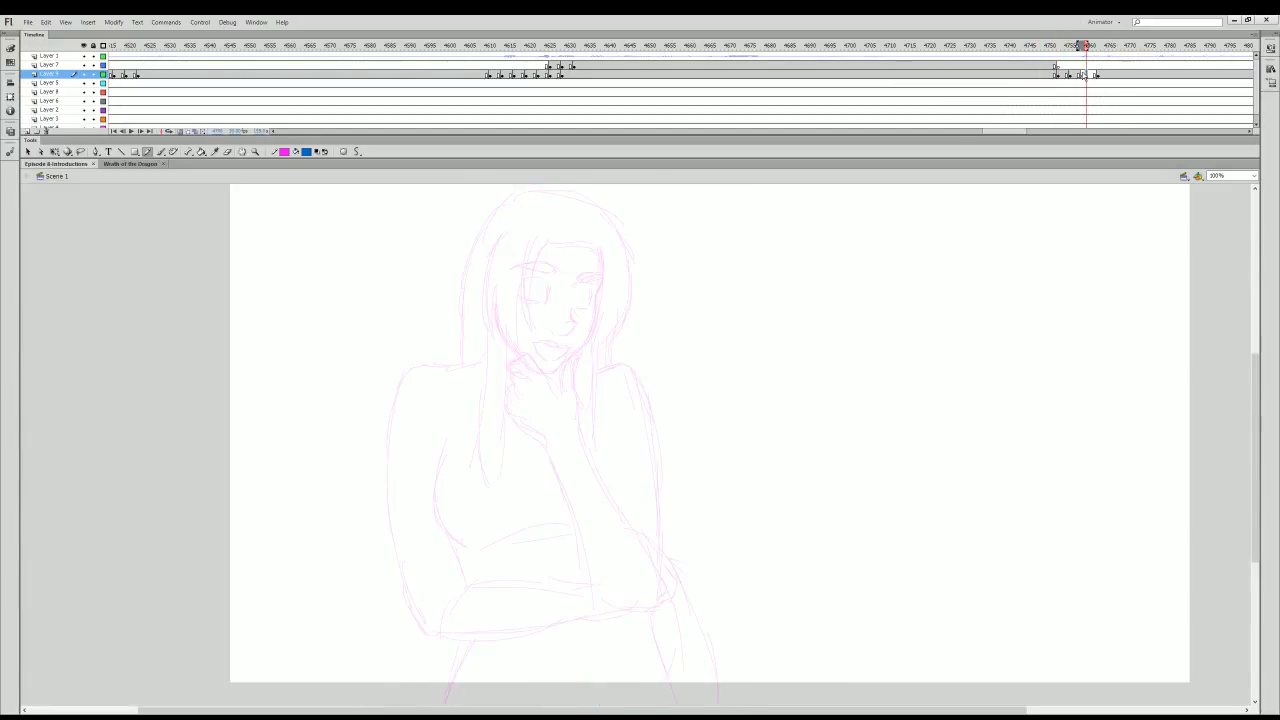
click(256, 150)
click(606, 366)
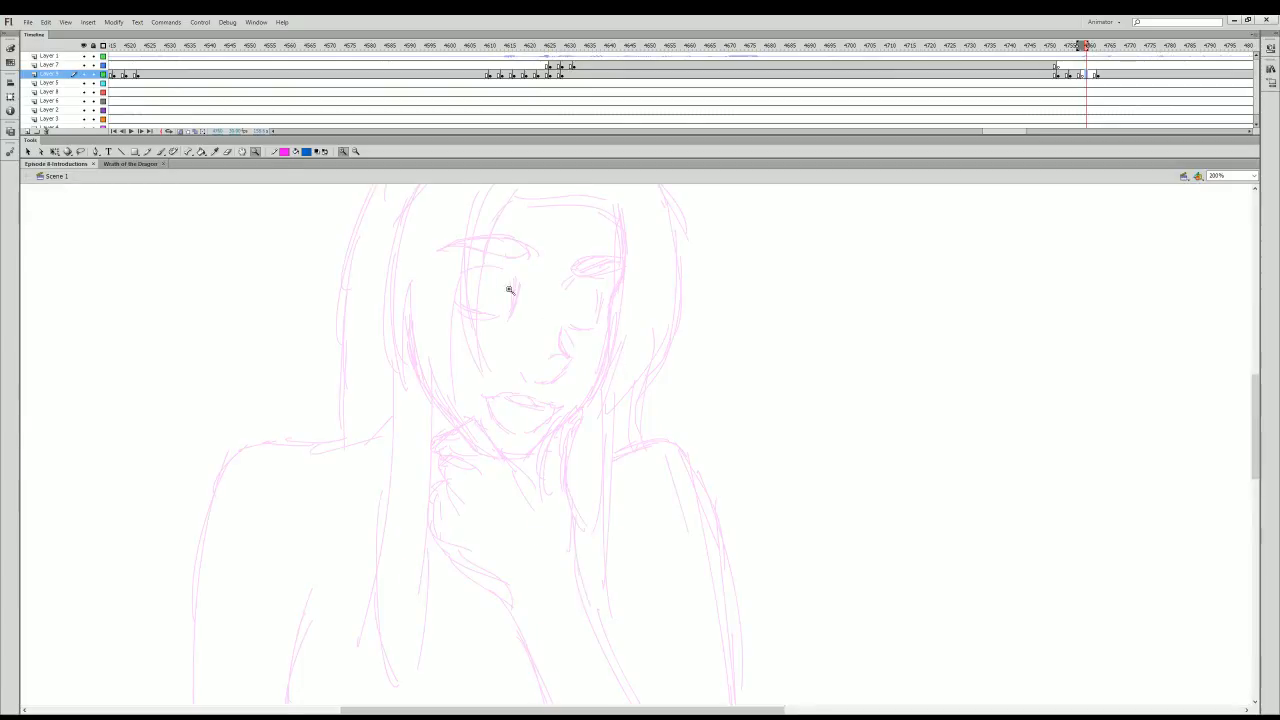
click(147, 152)
drag(407, 287, 410, 345)
mouse_move(402, 258)
mouse_down()
mouse_move(409, 371)
mouse_move(430, 405)
mouse_up()
drag(408, 355, 446, 424)
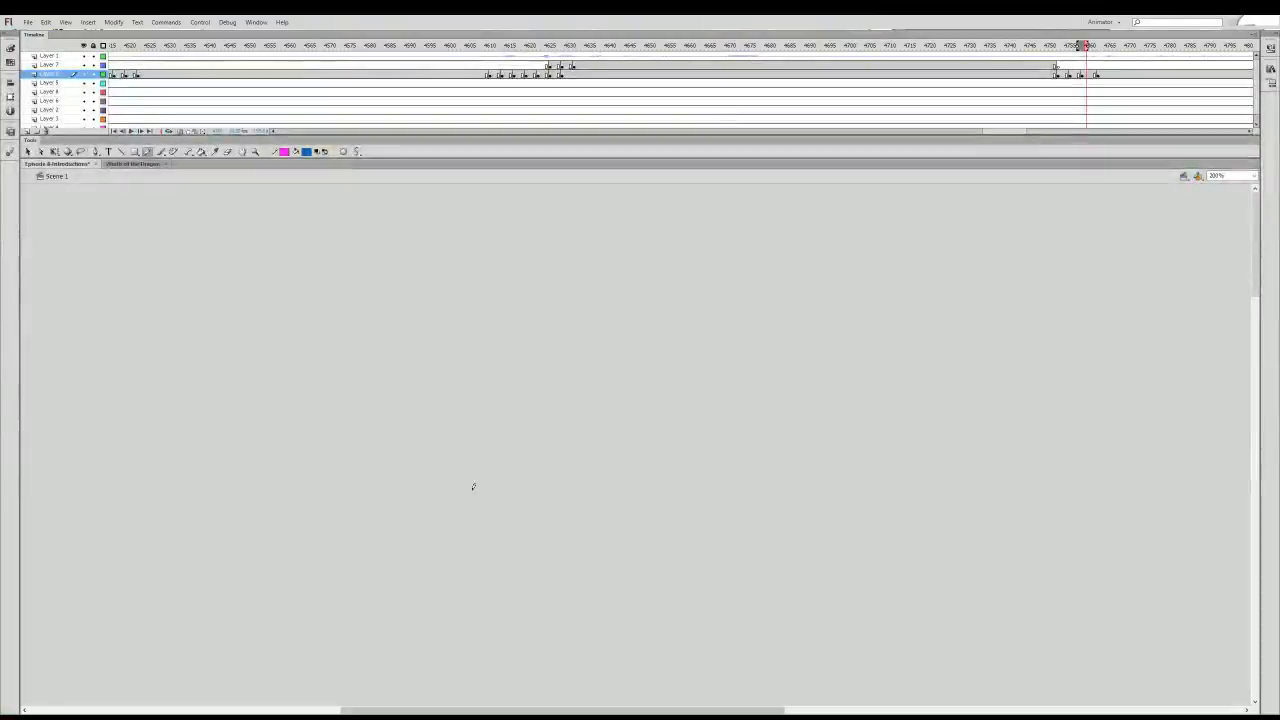
drag(1256, 274, 1252, 436)
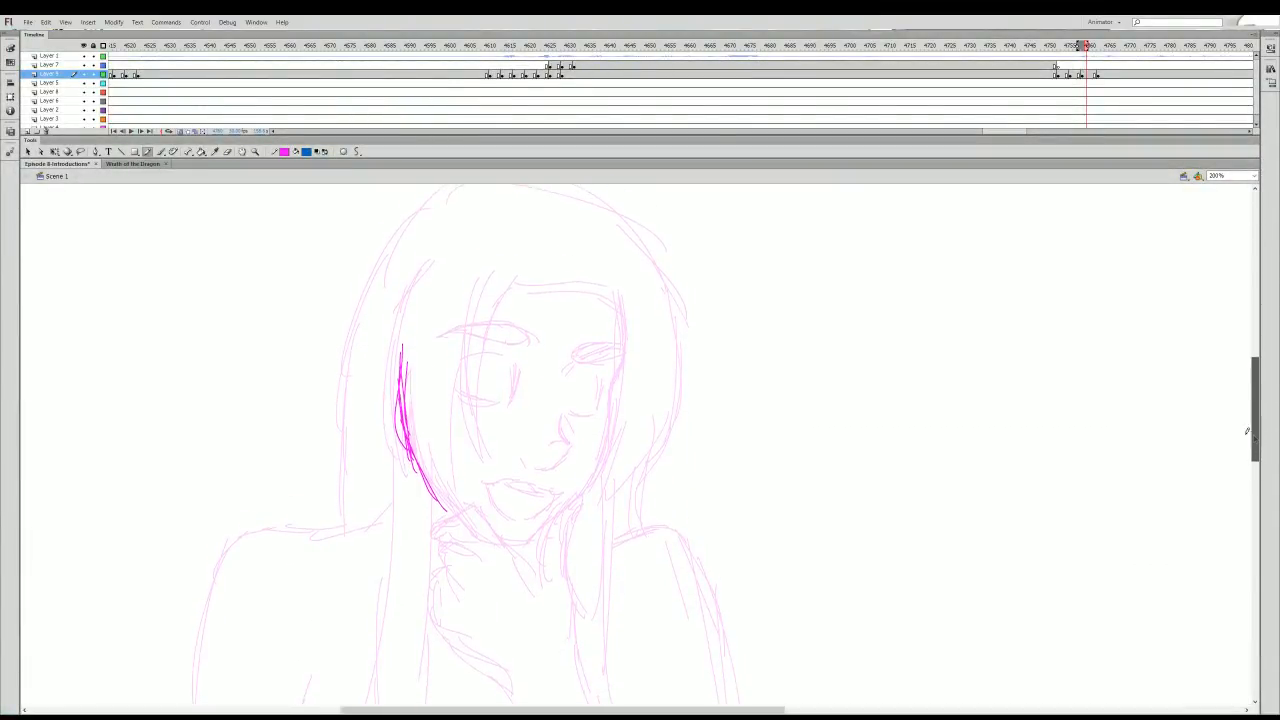
drag(439, 487, 472, 539)
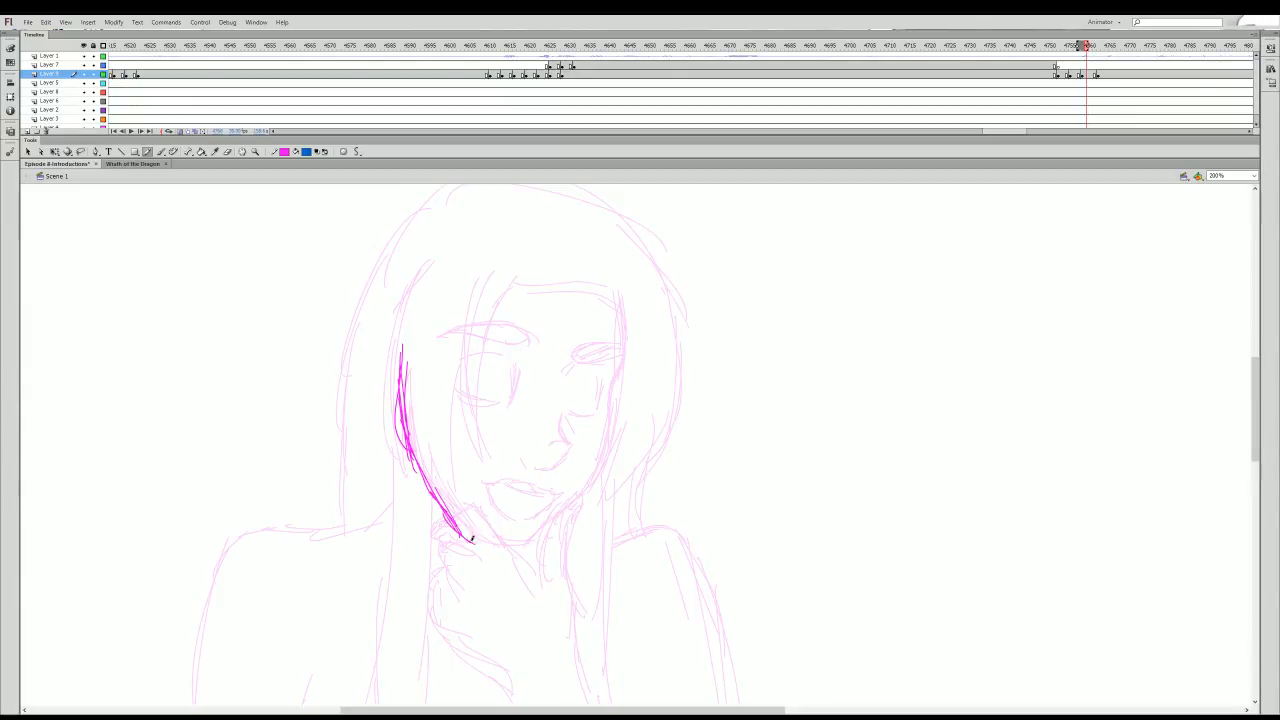
drag(610, 360, 600, 430)
mouse_move(618, 332)
mouse_down()
mouse_move(597, 451)
mouse_move(518, 550)
mouse_up()
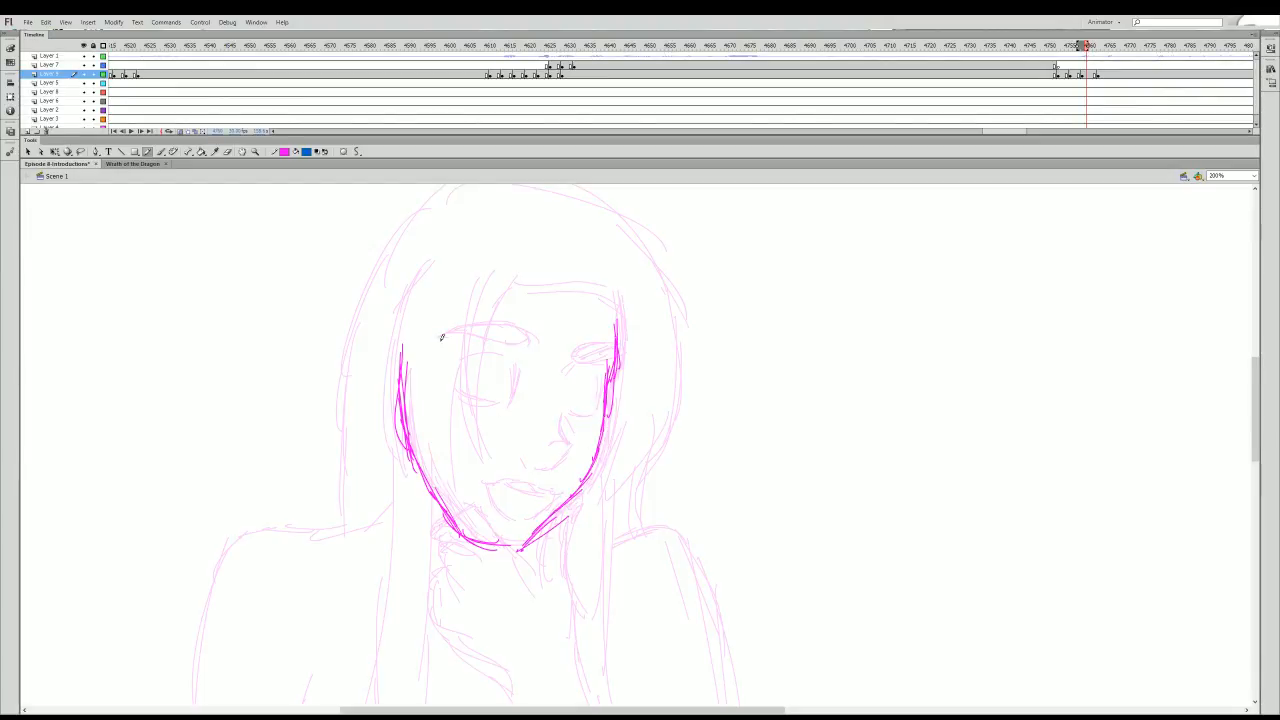
- Sketch the second in-between's eyebrows and nose, placing them between the previous drawing and the finger-at-chin pose
drag(420, 328, 487, 321)
click(1105, 47)
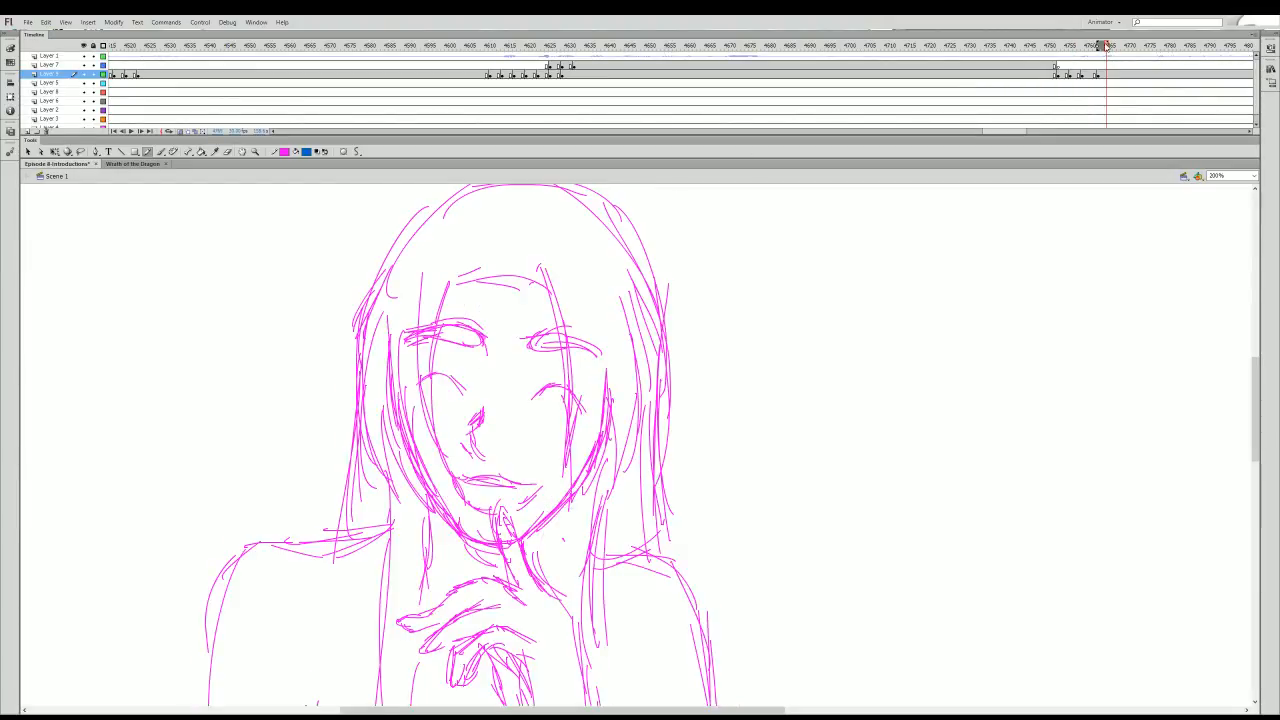
mouse_move(1105, 47)
mouse_down()
mouse_move(1056, 50)
mouse_move(1100, 50)
mouse_move(1026, 78)
mouse_move(1060, 60)
mouse_move(1160, 80)
mouse_move(1062, 57)
mouse_up()
mouse_move(462, 322)
mouse_down()
mouse_move(502, 335)
mouse_move(453, 338)
mouse_move(487, 350)
mouse_move(495, 339)
mouse_move(415, 340)
mouse_up()
mouse_move(556, 337)
mouse_down()
mouse_move(600, 344)
mouse_move(544, 352)
mouse_move(612, 346)
mouse_up()
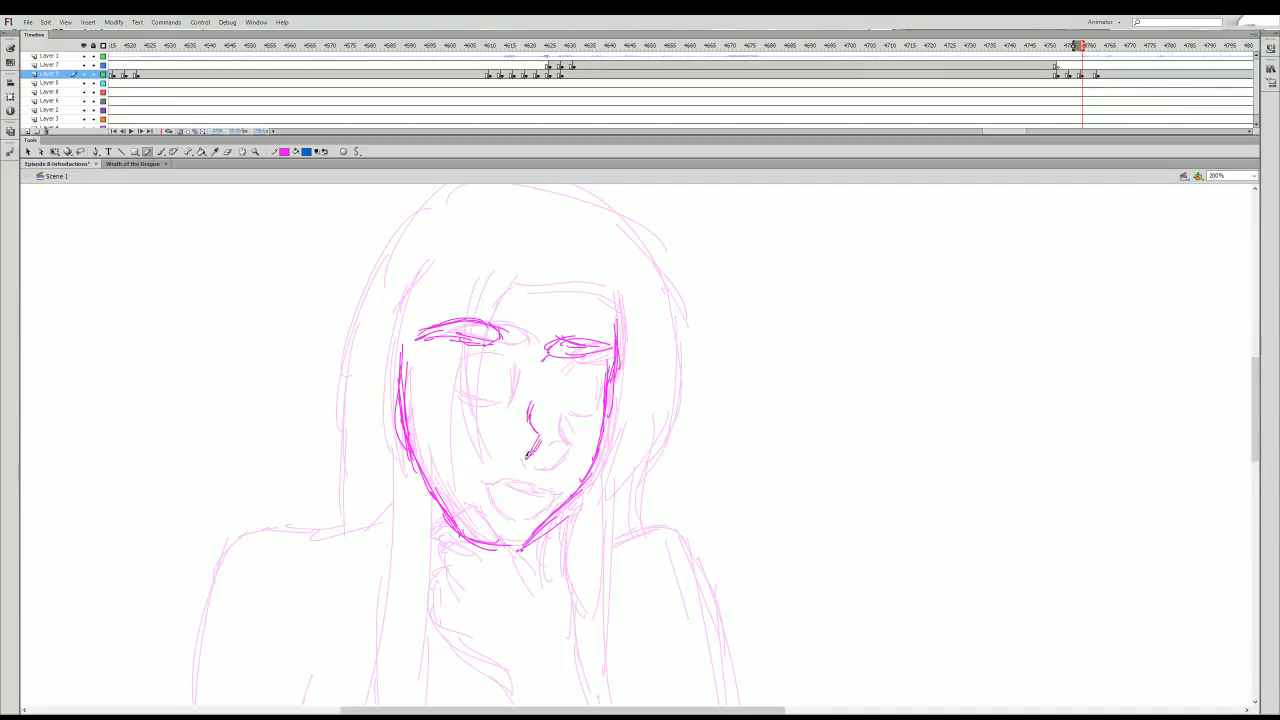
- Move the finger-at-chin pose's keyframe slightly earlier and play back the transition to check its timing
click(1100, 60)
click(1094, 66)
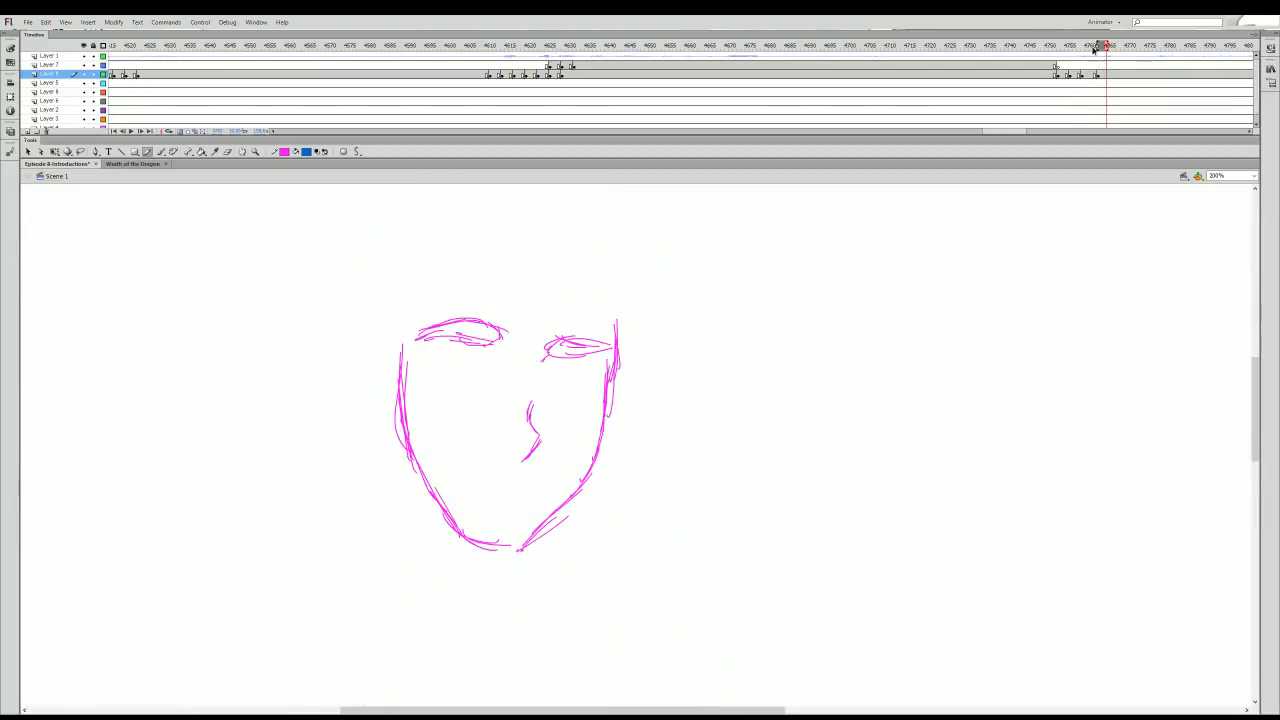
click(1097, 75)
drag(1097, 77, 1093, 77)
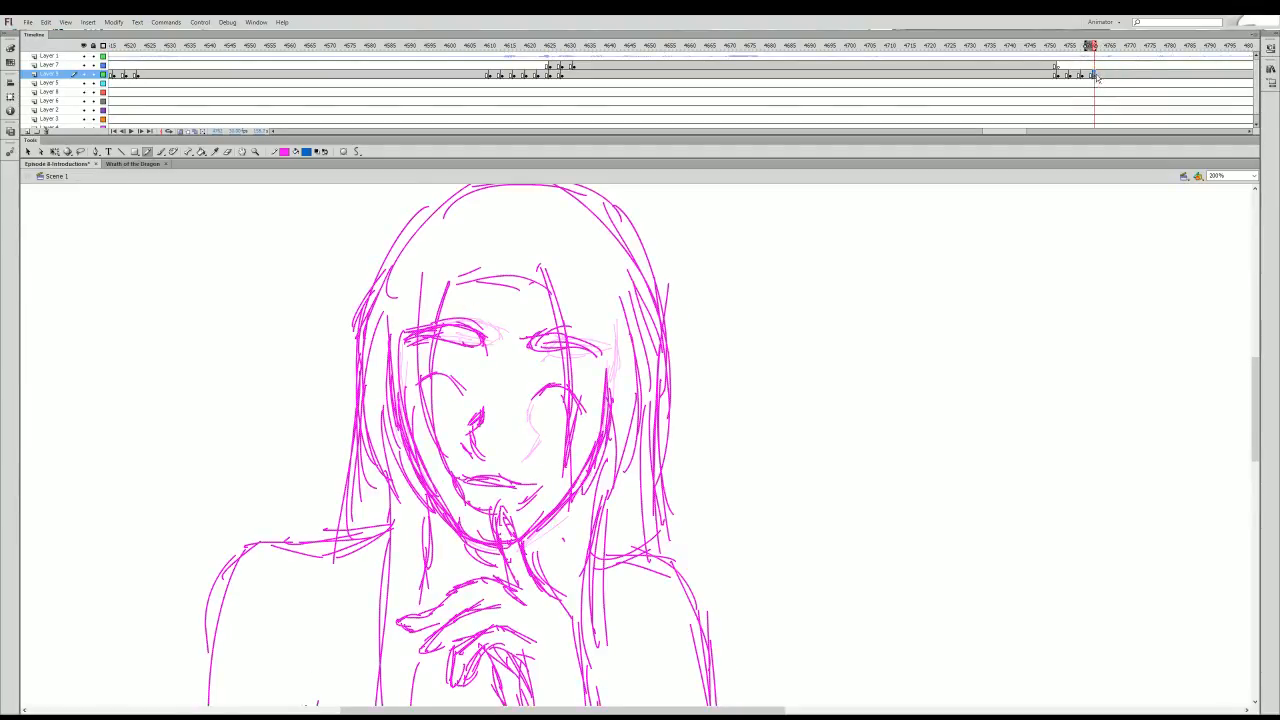
click(1021, 46)
key(Return)
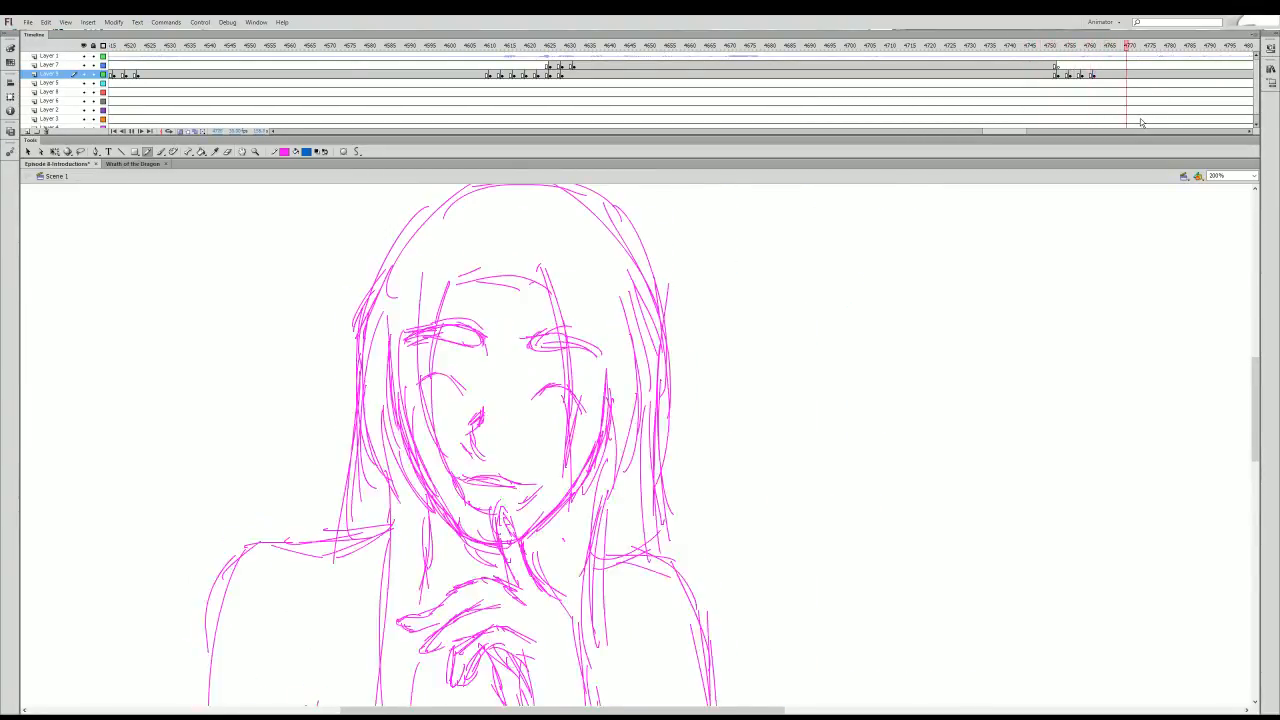
mouse_move(1170, 47)
mouse_down()
mouse_move(1085, 64)
mouse_move(1103, 68)
mouse_move(1057, 64)
mouse_move(1080, 62)
mouse_up()
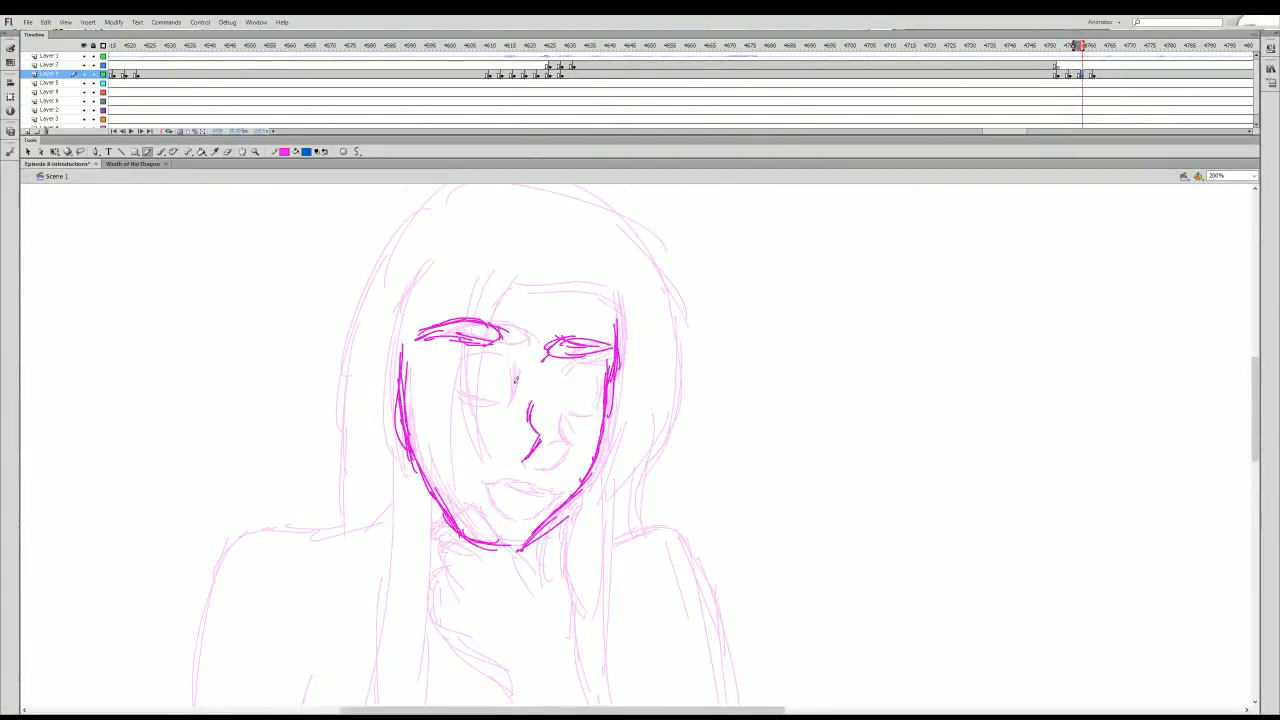
- Sketch the second in-between's lowered eyes, nostril and slightly parted lips
mouse_move(426, 390)
mouse_down()
mouse_move(448, 404)
mouse_move(490, 399)
mouse_up()
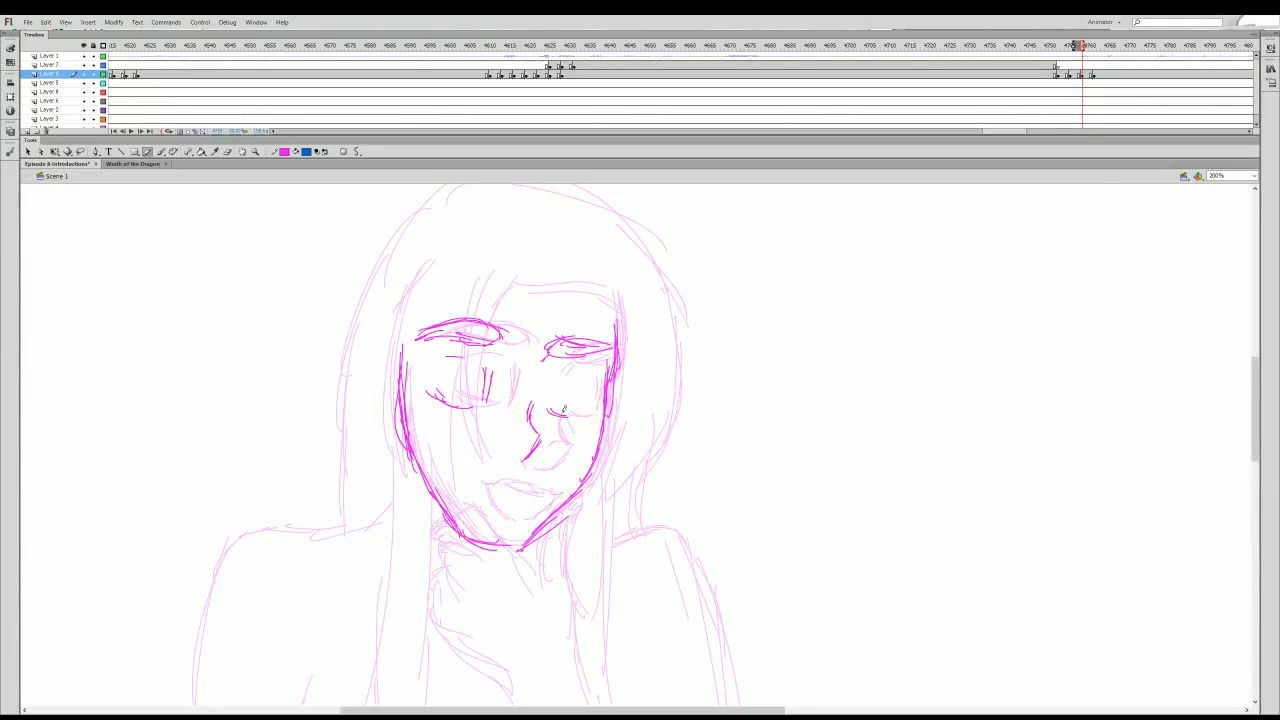
drag(561, 375, 592, 376)
mouse_move(522, 490)
mouse_down()
mouse_move(474, 490)
mouse_move(524, 518)
mouse_move(489, 504)
mouse_move(500, 498)
mouse_up()
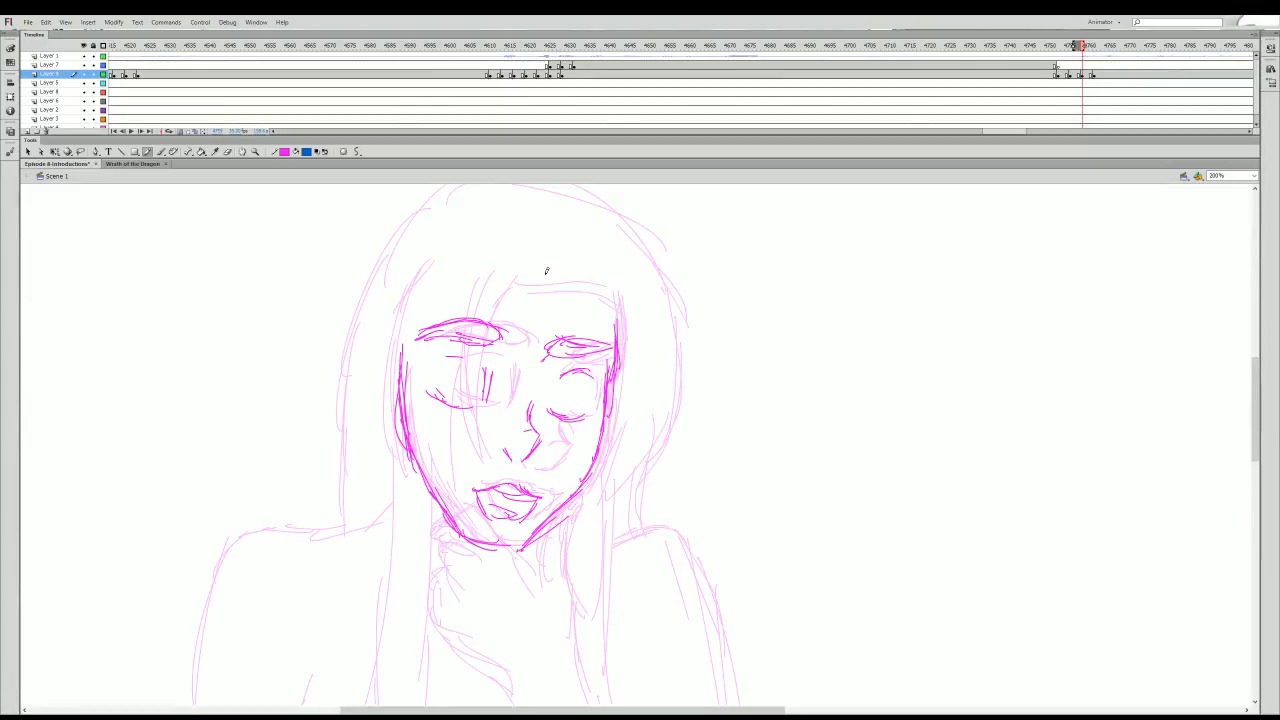
- Compare the second in-between with the finger-at-chin pose and nudge the face sketch slightly upward with Free Transform
scroll(575, 415, down, 3)
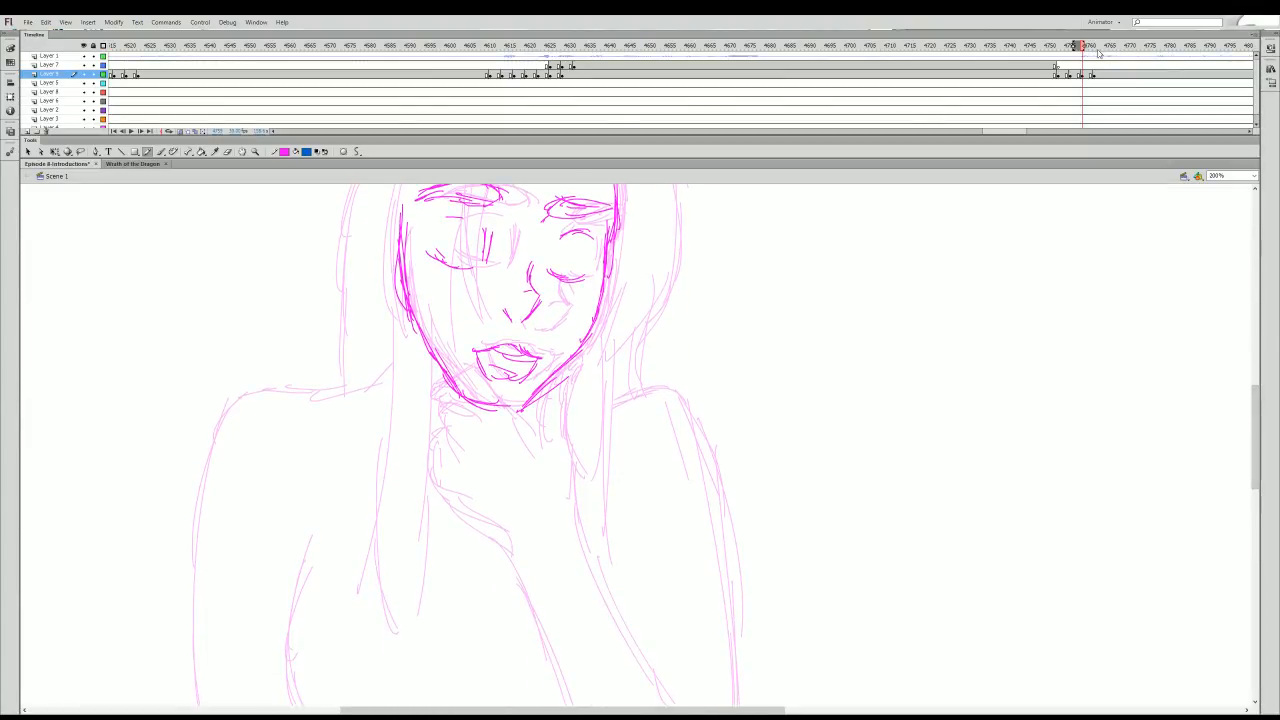
mouse_move(1096, 48)
mouse_down()
mouse_move(1057, 47)
mouse_move(1100, 47)
mouse_move(1068, 116)
mouse_move(1050, 115)
mouse_move(1126, 110)
mouse_up()
click(1087, 75)
click(180, 131)
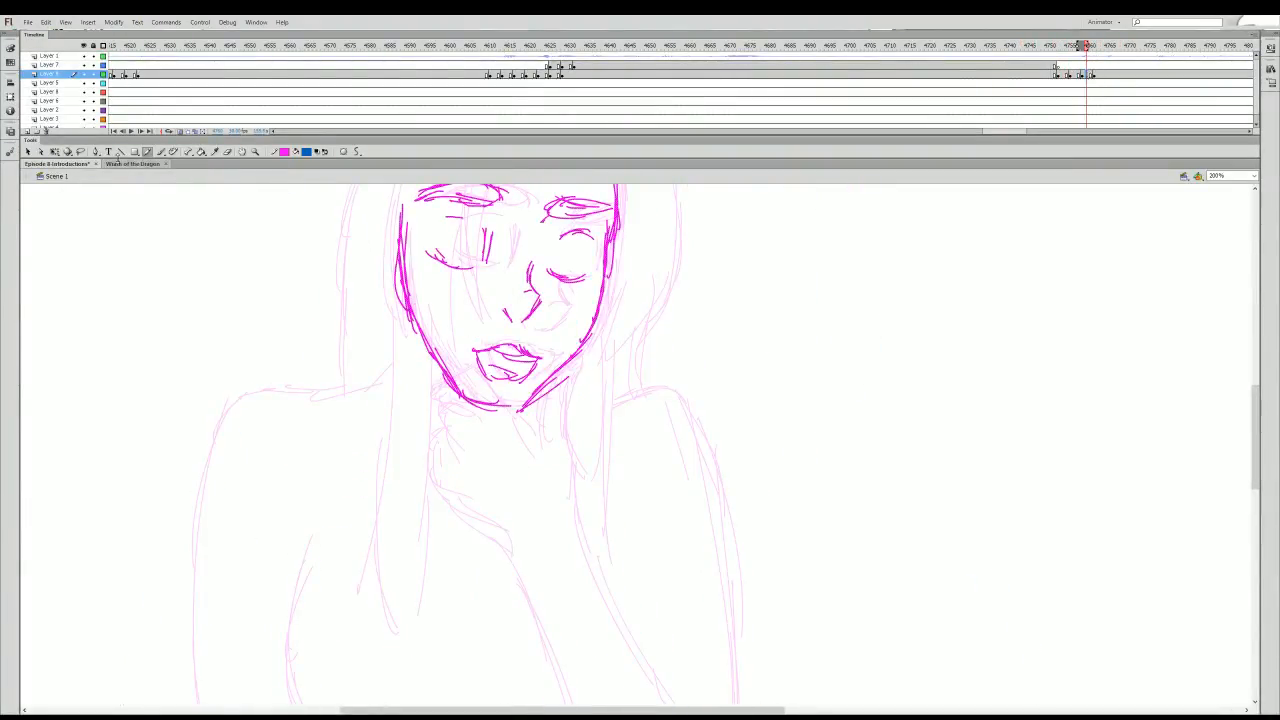
click(54, 151)
click(586, 378)
drag(585, 356, 585, 347)
- Play back the magenta transition, zoom out to 100% and scrub back to the earlier blue pose
click(1102, 47)
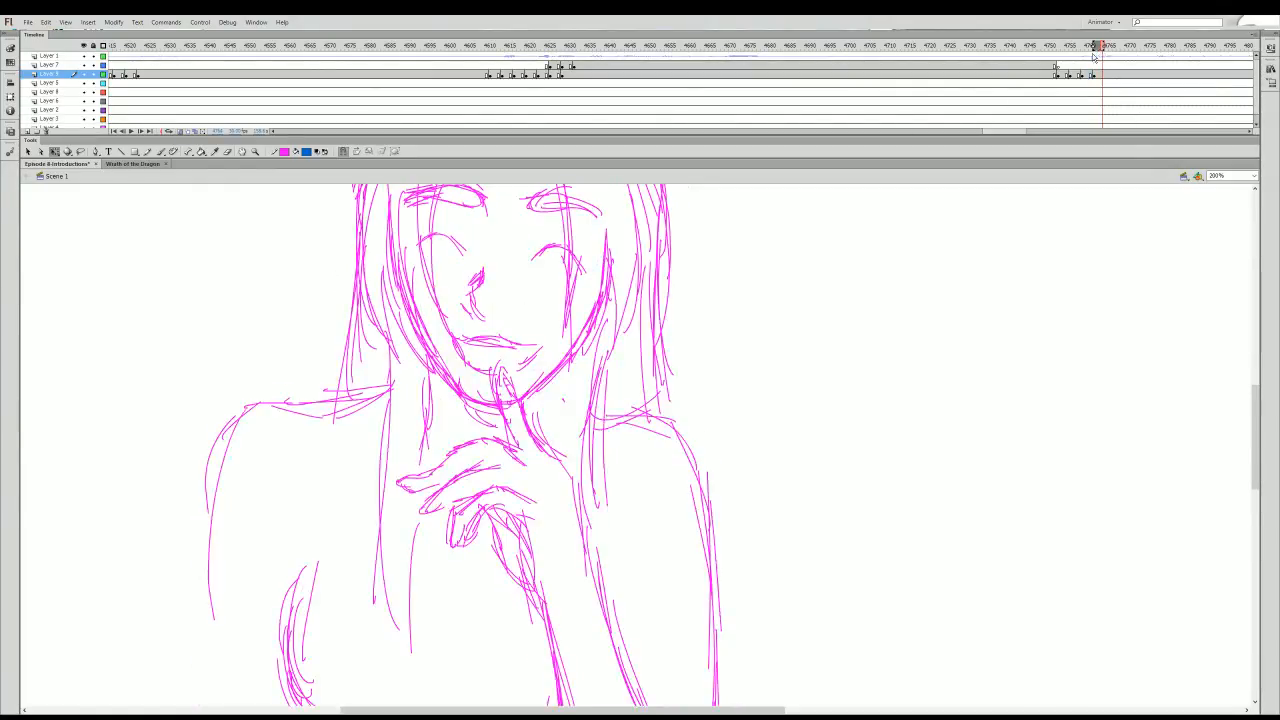
click(1056, 47)
key(Return)
key(Return)
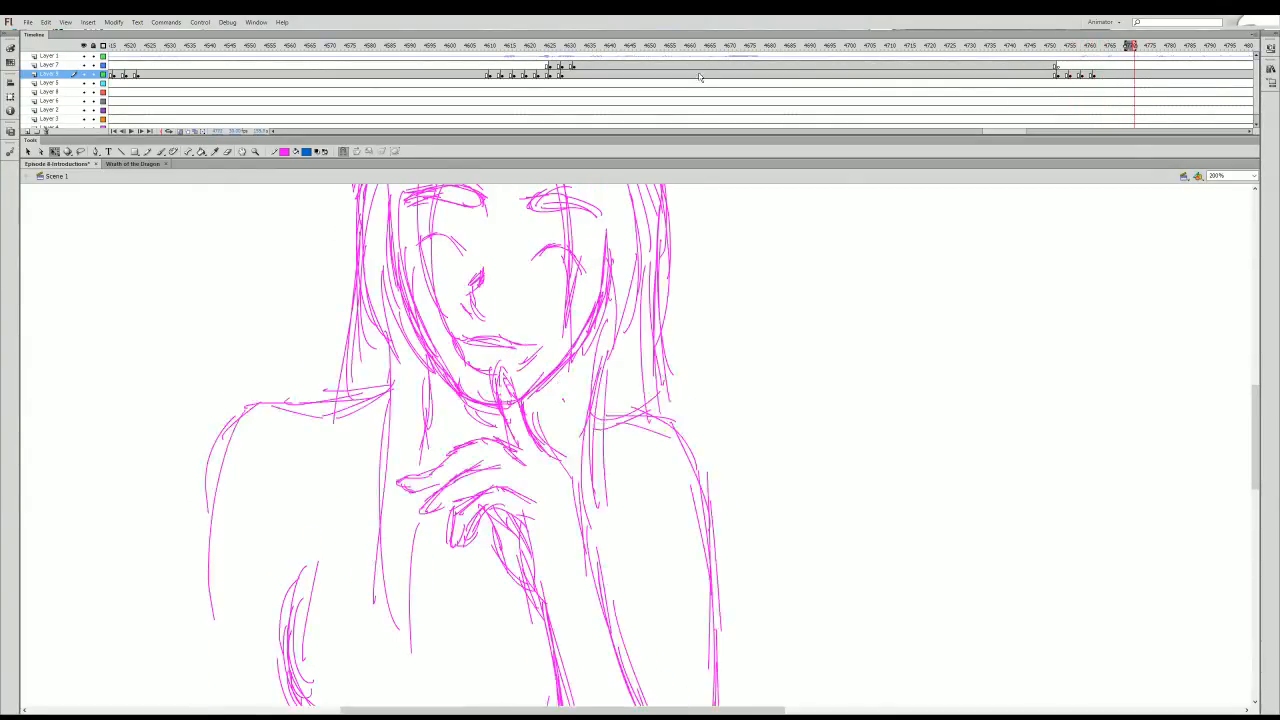
click(257, 152)
click(541, 456)
drag(1098, 46, 474, 383)
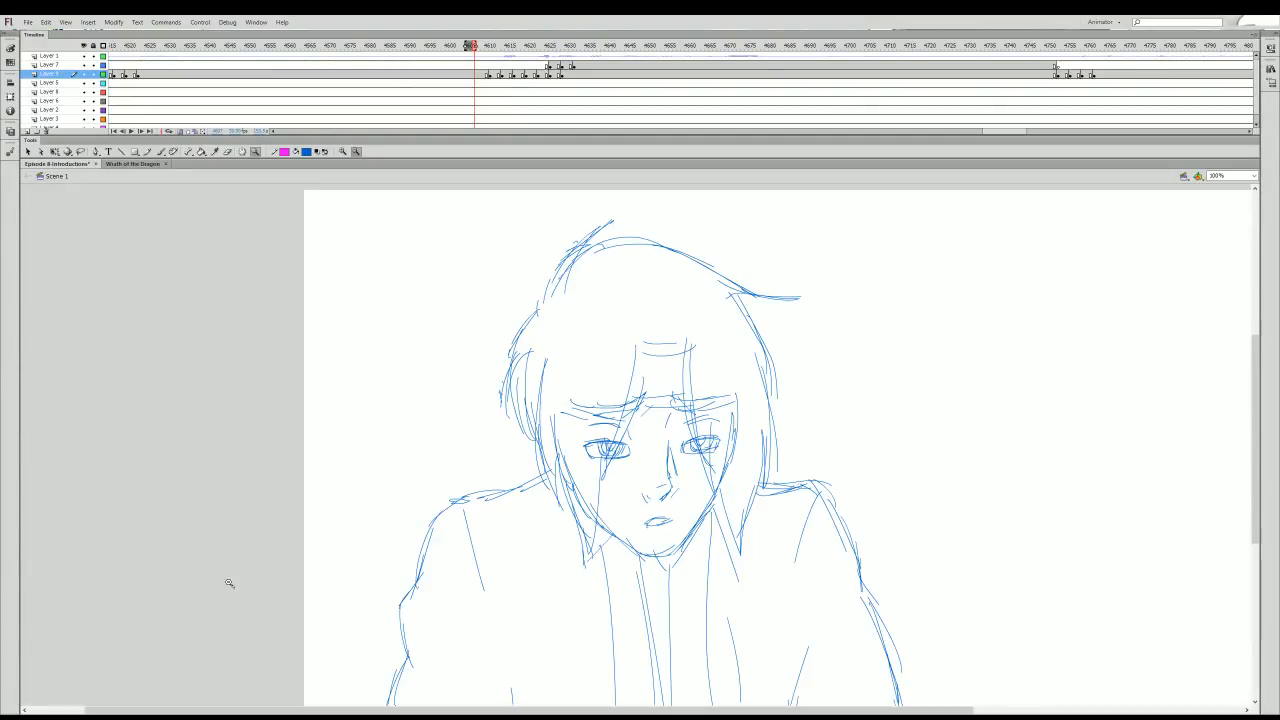
- Play back to the finger-at-chin pose, return to the second in-between, and sketch the inner hair strands framing the left of her face
key(Return)
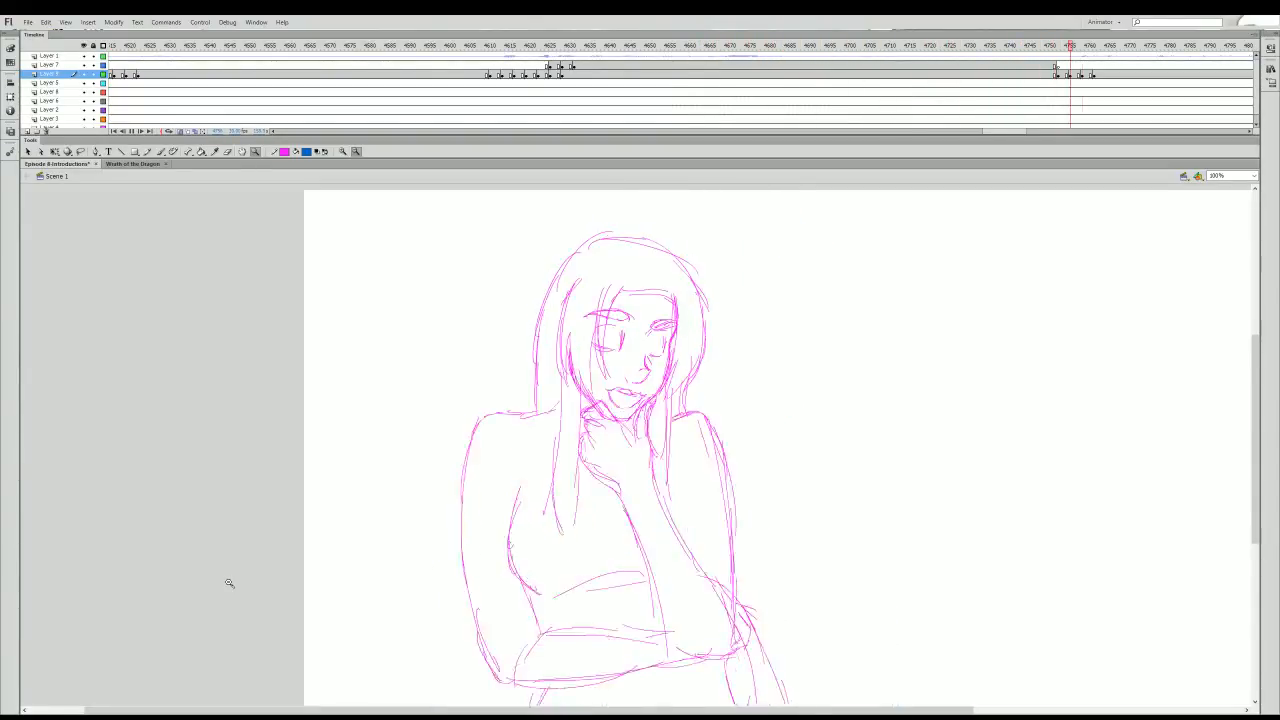
click(1093, 76)
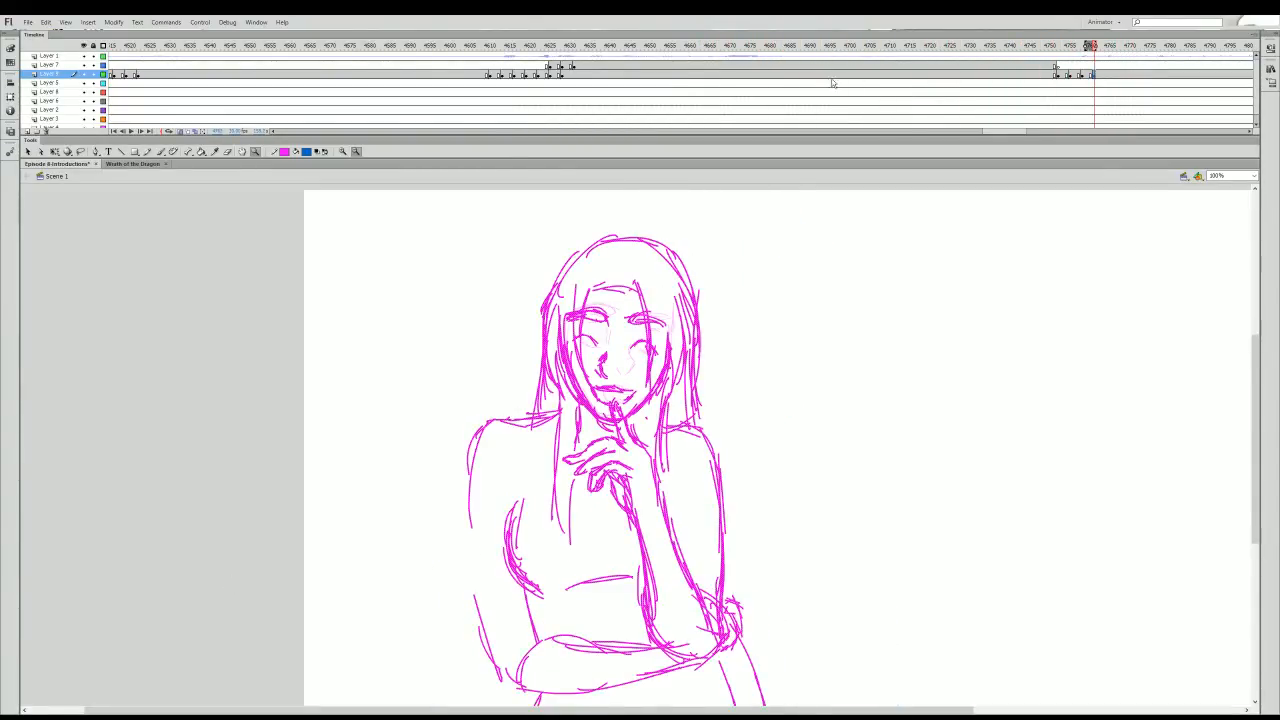
click(149, 151)
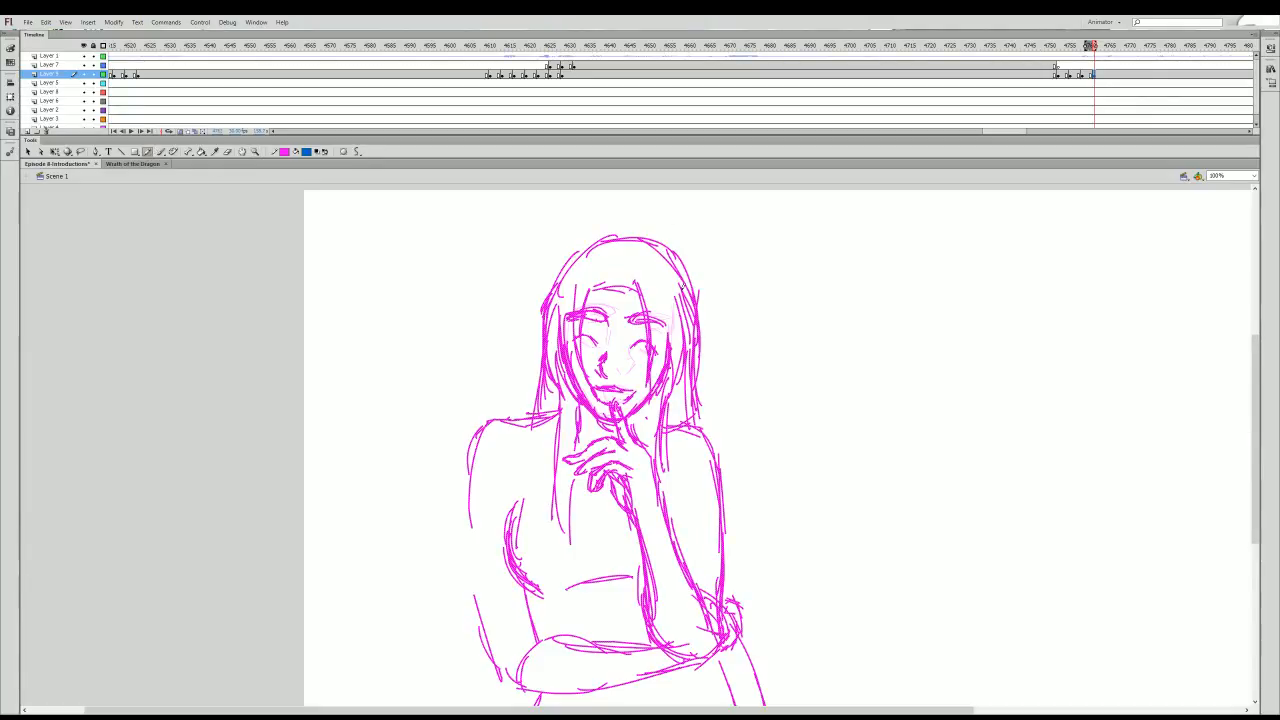
click(1082, 76)
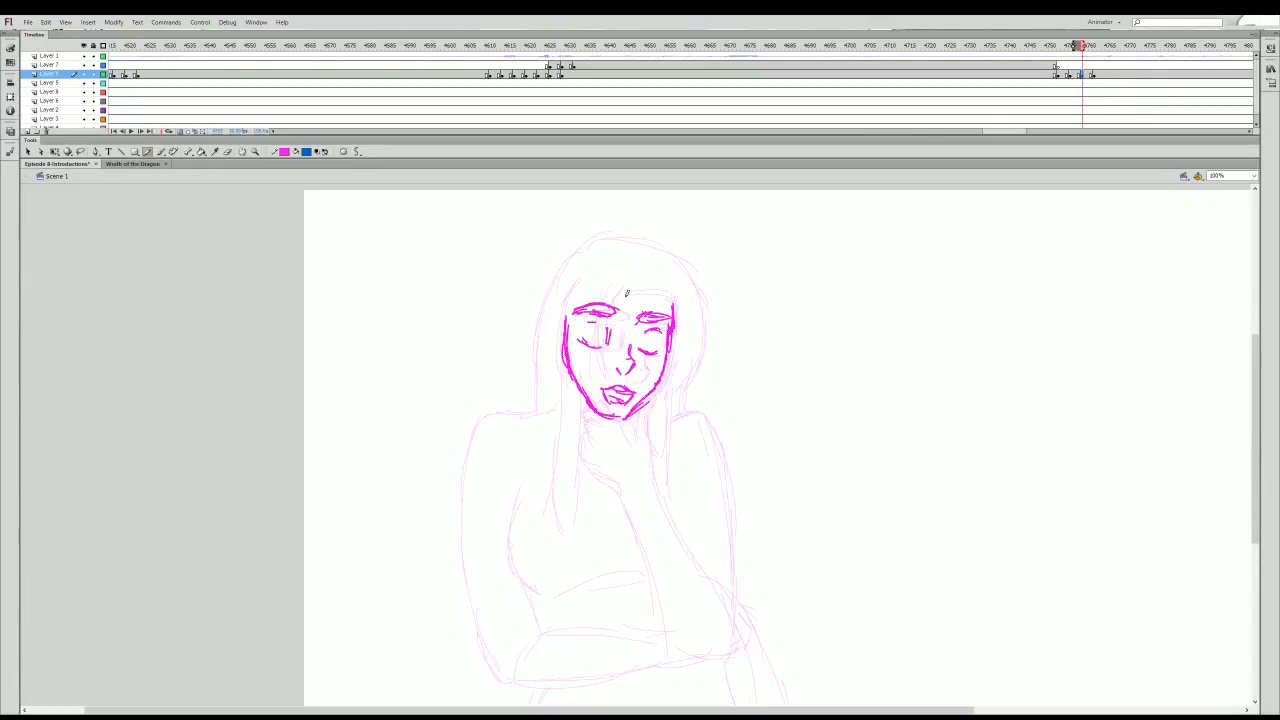
drag(601, 286, 588, 368)
mouse_move(594, 286)
mouse_down()
mouse_move(592, 345)
mouse_move(600, 303)
mouse_move(577, 288)
mouse_move(557, 295)
mouse_move(561, 285)
mouse_move(558, 376)
mouse_up()
mouse_move(575, 280)
mouse_down()
mouse_move(557, 292)
mouse_move(563, 388)
mouse_up()
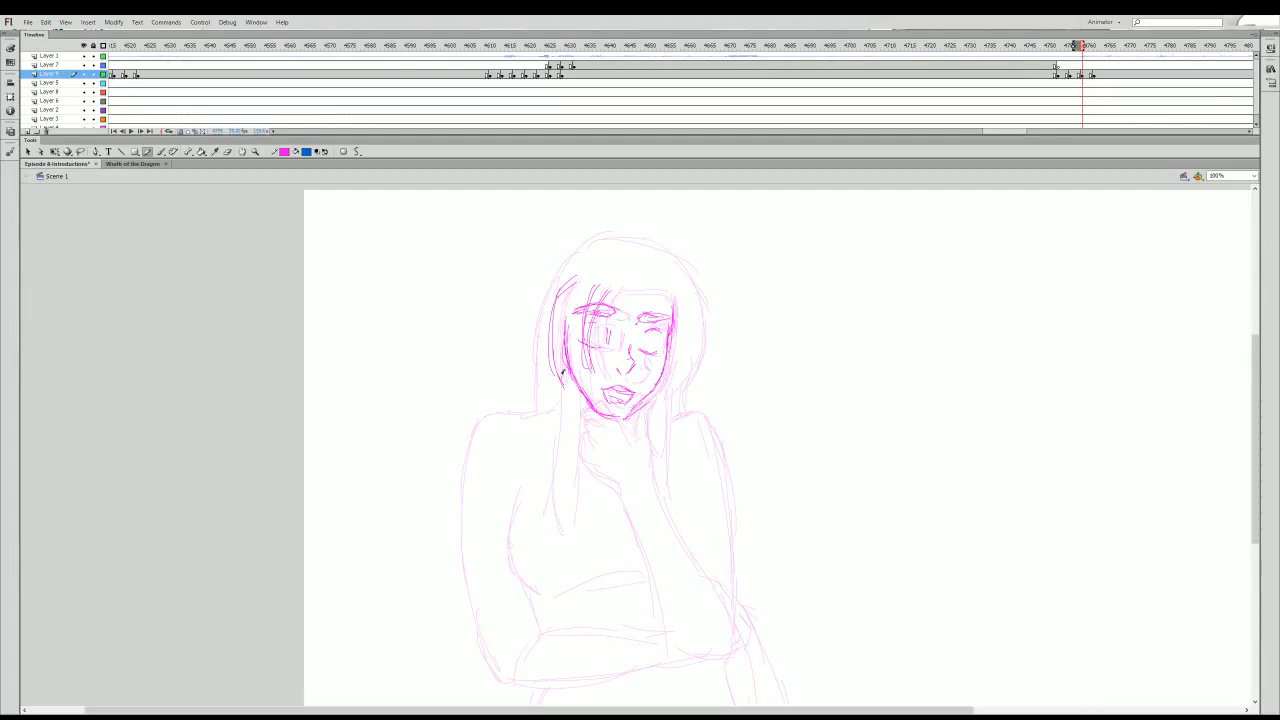
- Sketch the second in-between's fringe, right-hand inner hair and rounded outline over the crown
mouse_move(606, 293)
mouse_down()
mouse_move(643, 289)
mouse_move(658, 368)
mouse_move(662, 355)
mouse_up()
mouse_move(689, 298)
mouse_down()
mouse_move(696, 384)
mouse_move(680, 392)
mouse_move(673, 374)
mouse_up()
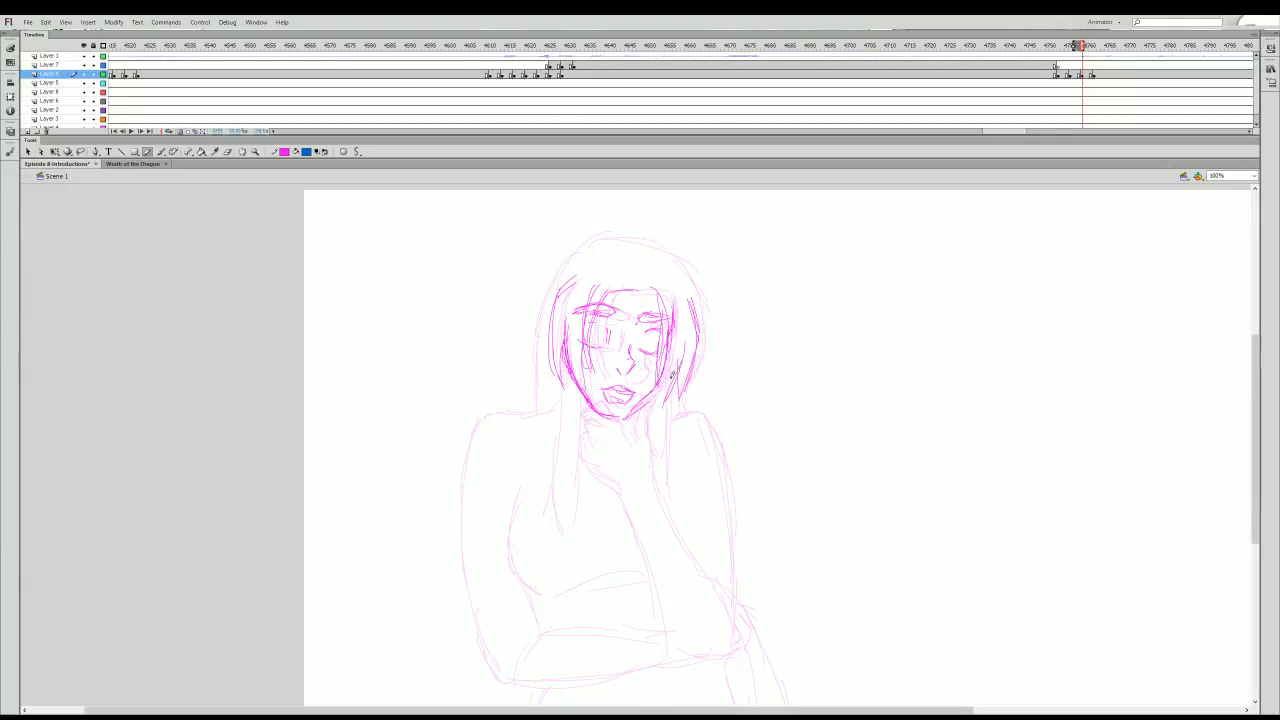
mouse_move(588, 238)
mouse_down()
mouse_move(683, 249)
mouse_move(649, 242)
mouse_move(694, 292)
mouse_up()
mouse_move(556, 282)
mouse_down()
mouse_move(580, 246)
mouse_move(555, 347)
mouse_up()
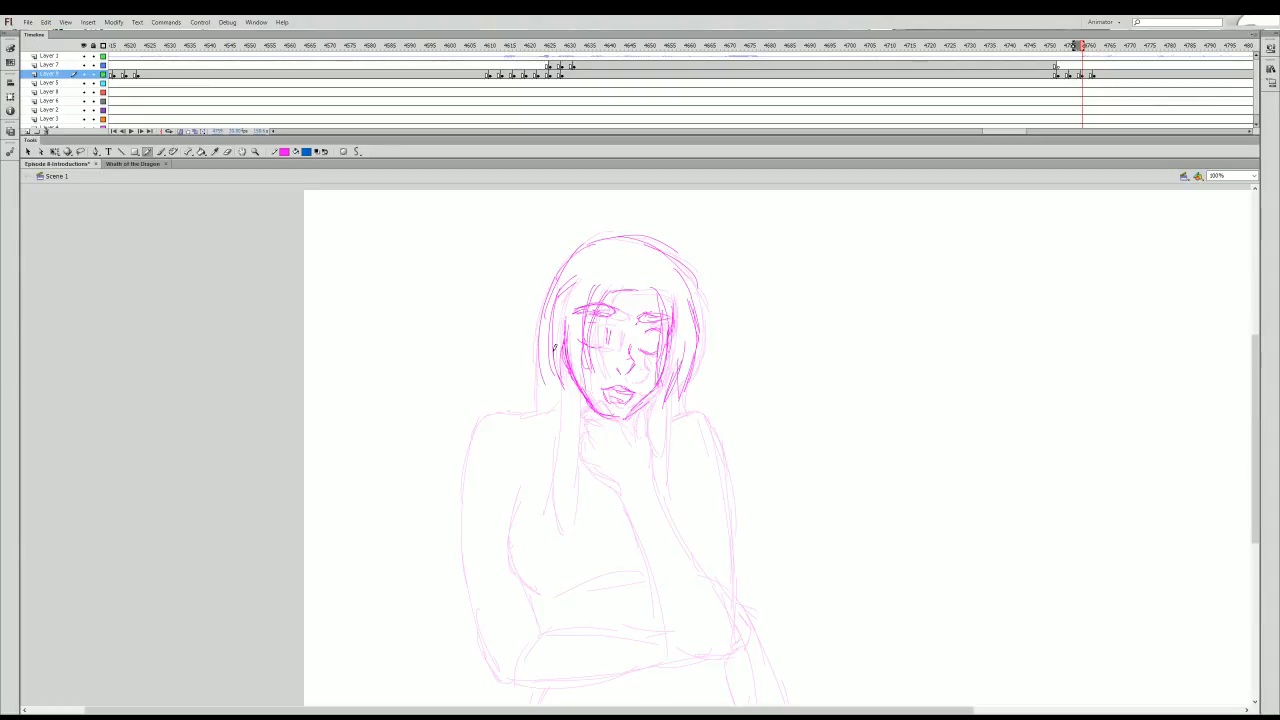
- Compare the neighbouring drawings and sketch the fingers resting on the second in-between's chin
click(1093, 75)
click(1090, 75)
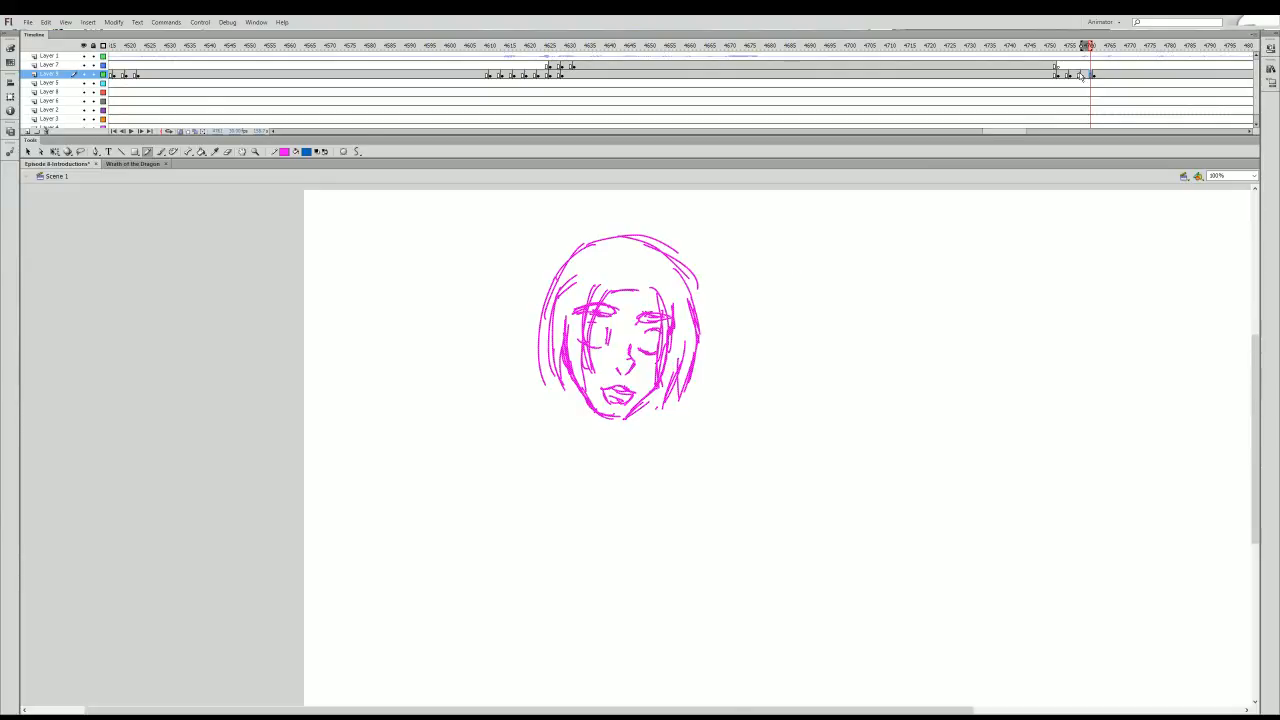
click(1079, 75)
click(1085, 76)
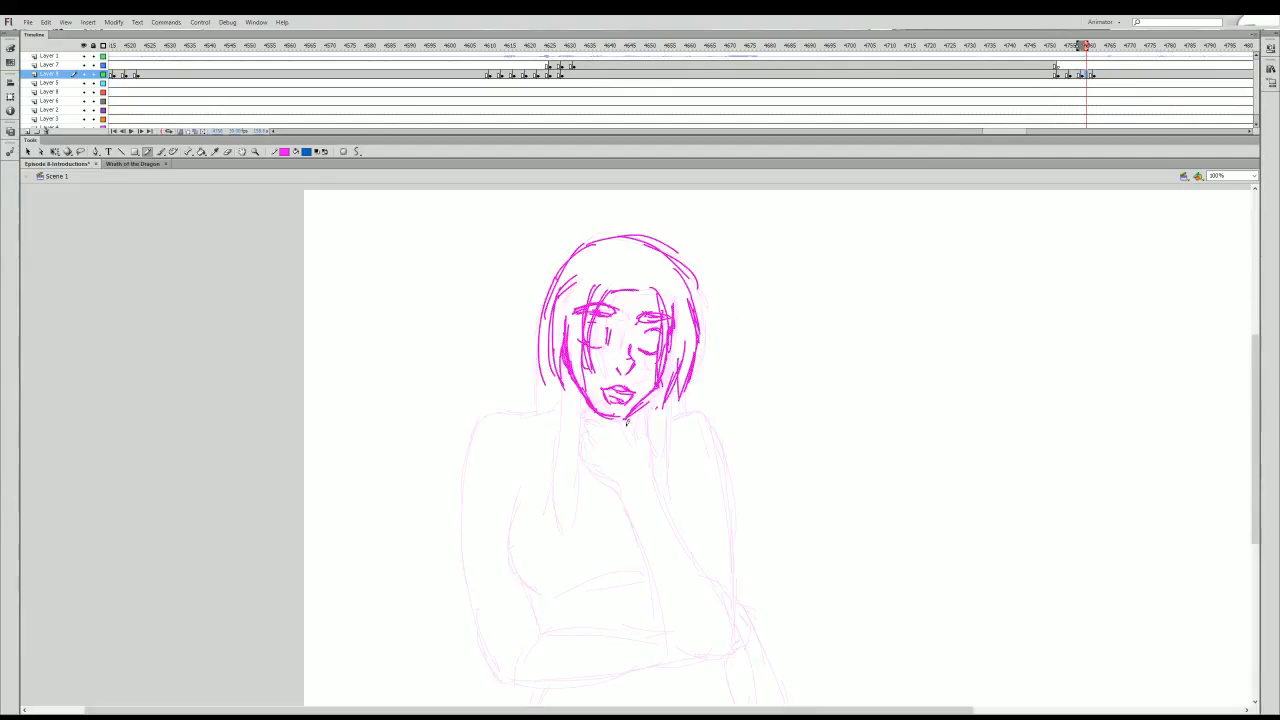
drag(627, 429, 620, 403)
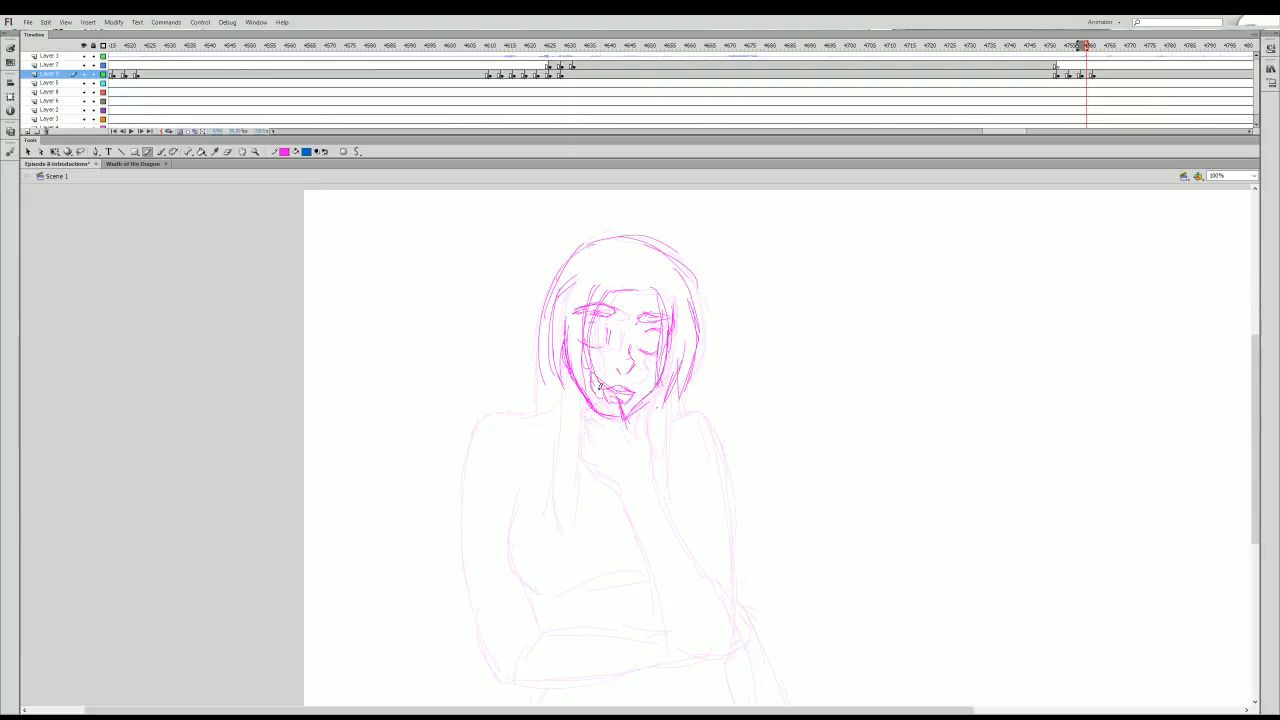
drag(640, 431, 626, 398)
drag(647, 440, 633, 409)
click(1098, 73)
click(1091, 66)
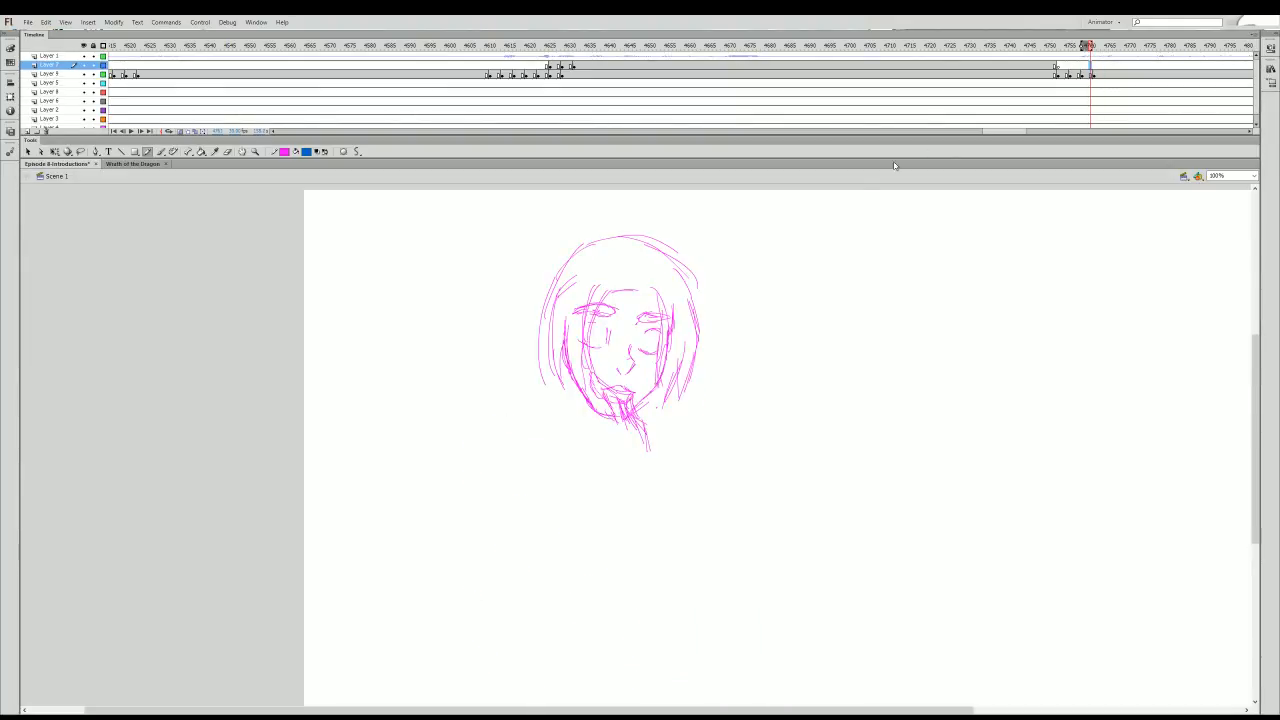
mouse_move(624, 420)
mouse_down()
mouse_move(587, 420)
mouse_move(583, 443)
mouse_up()
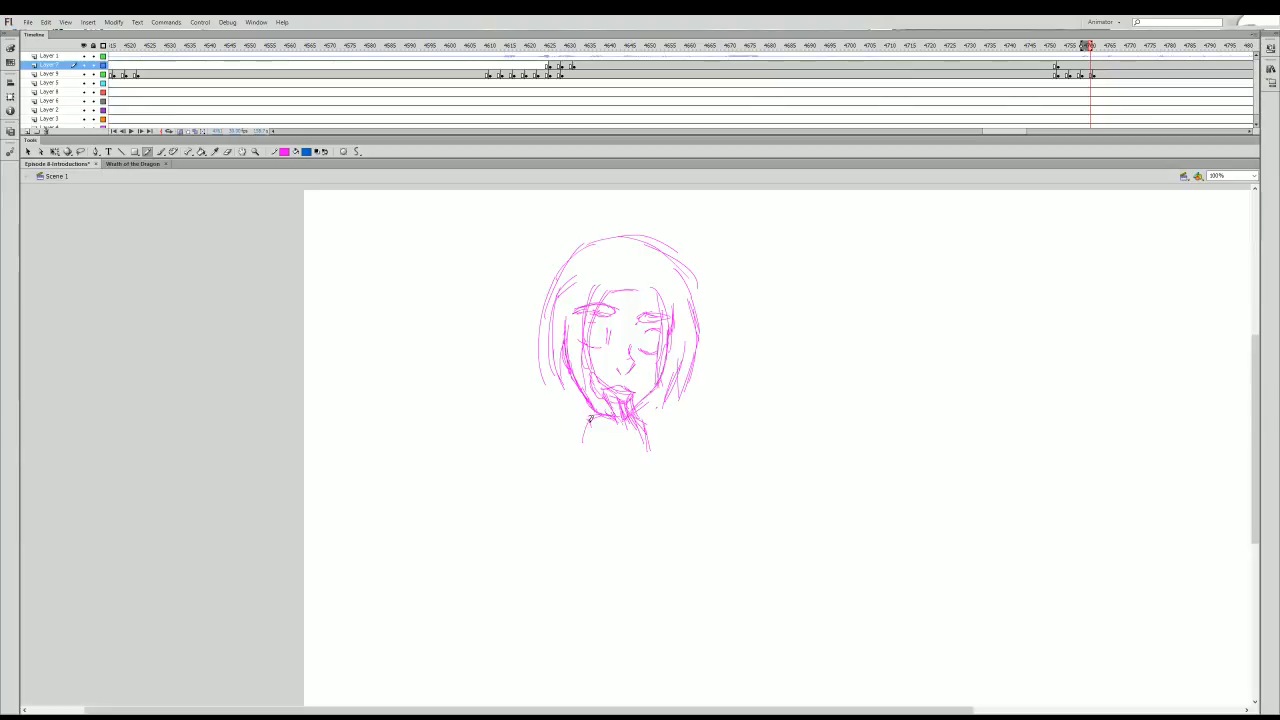
click(1082, 74)
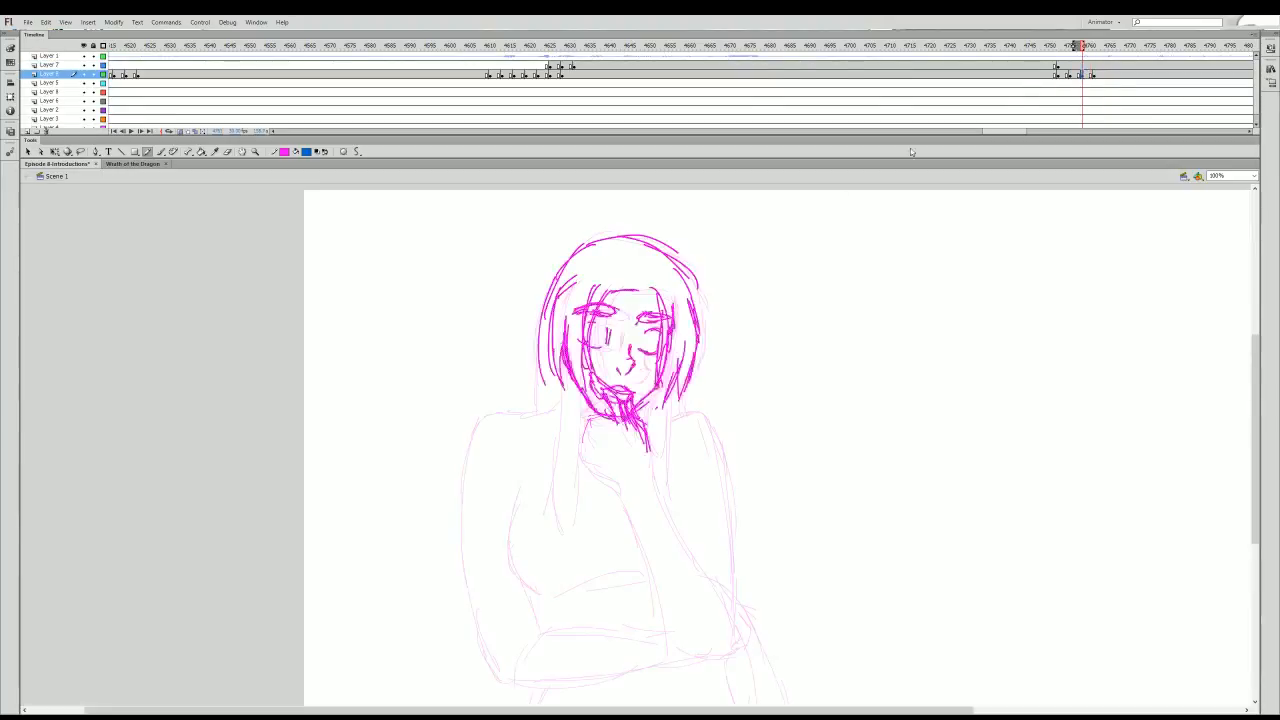
click(1083, 66)
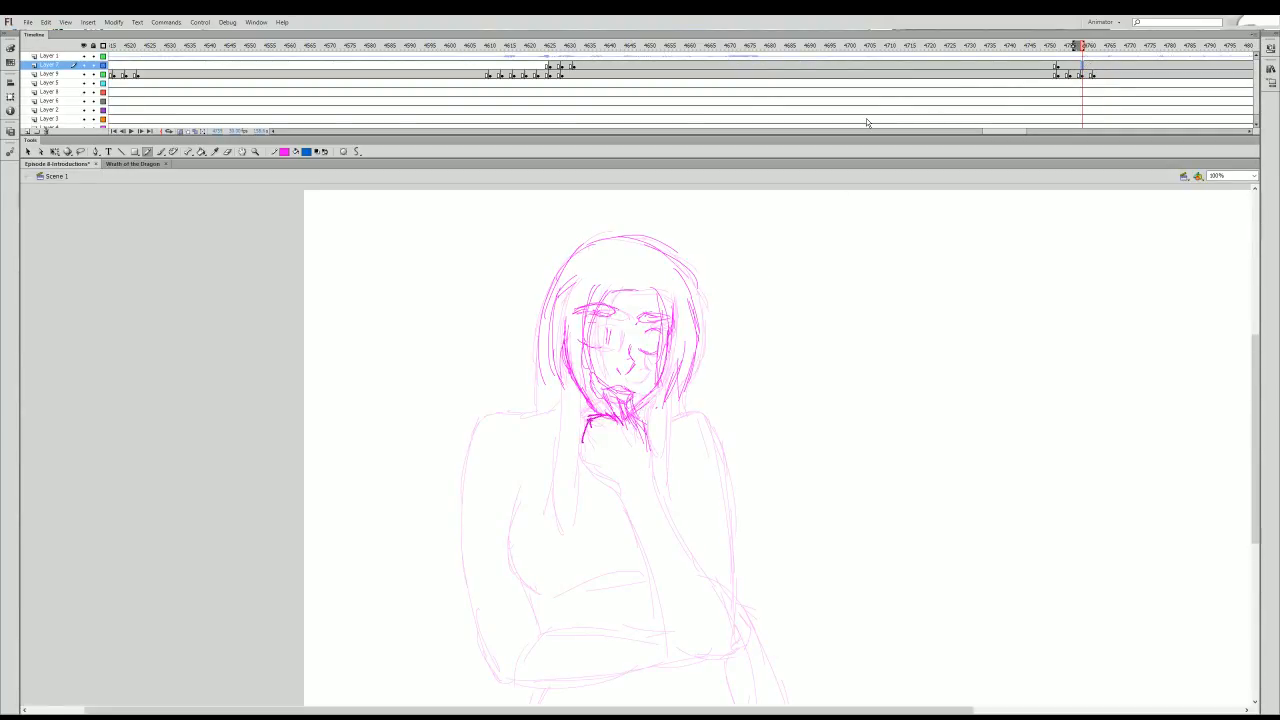
key(period)
key(period)
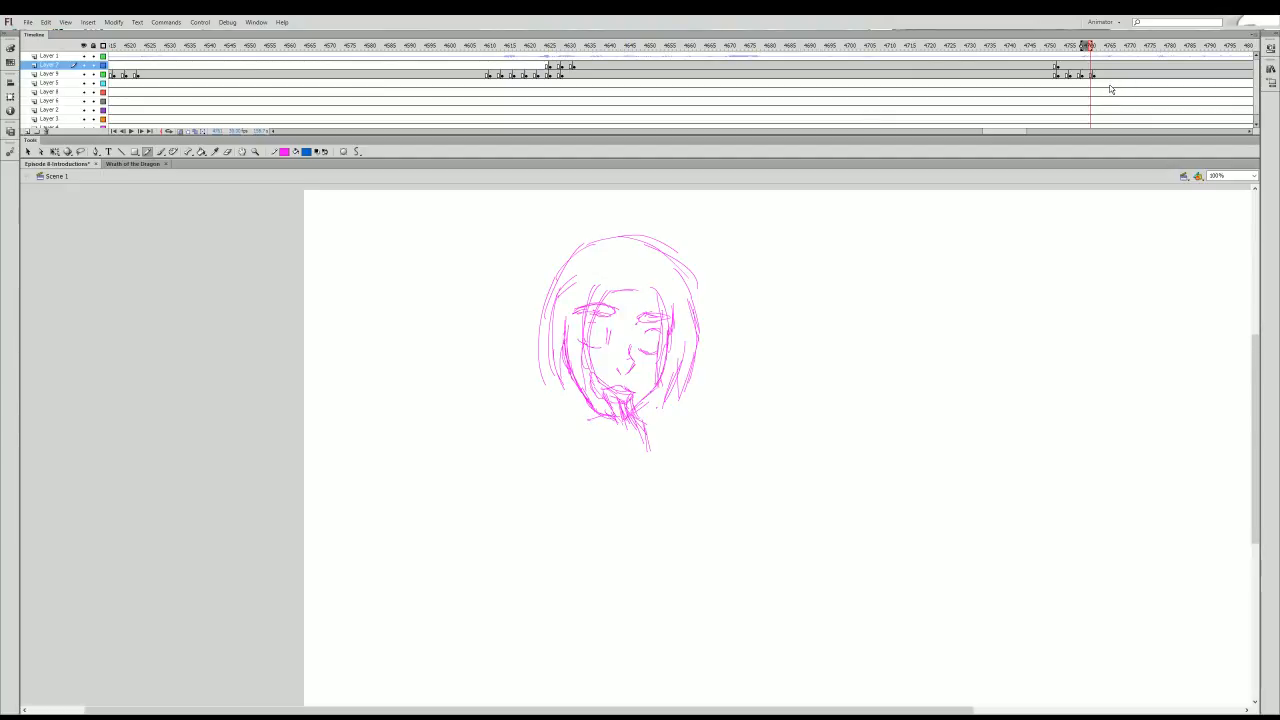
click(1090, 75)
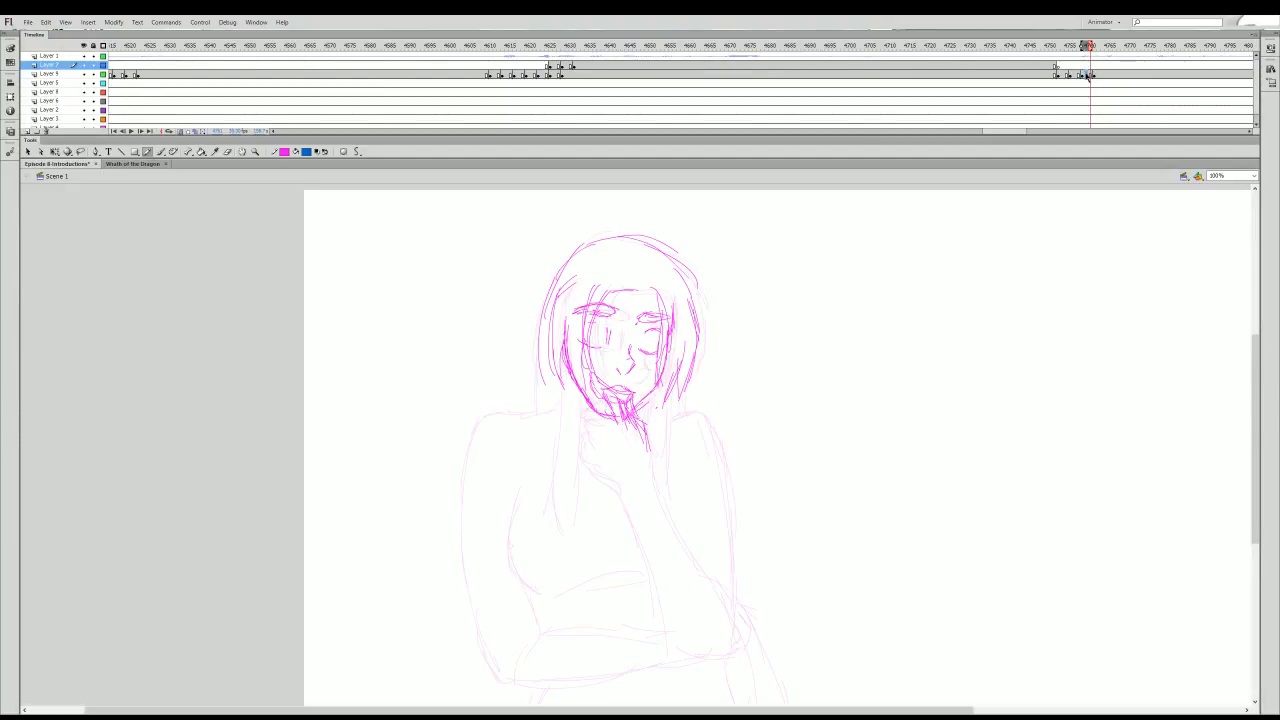
key(F7)
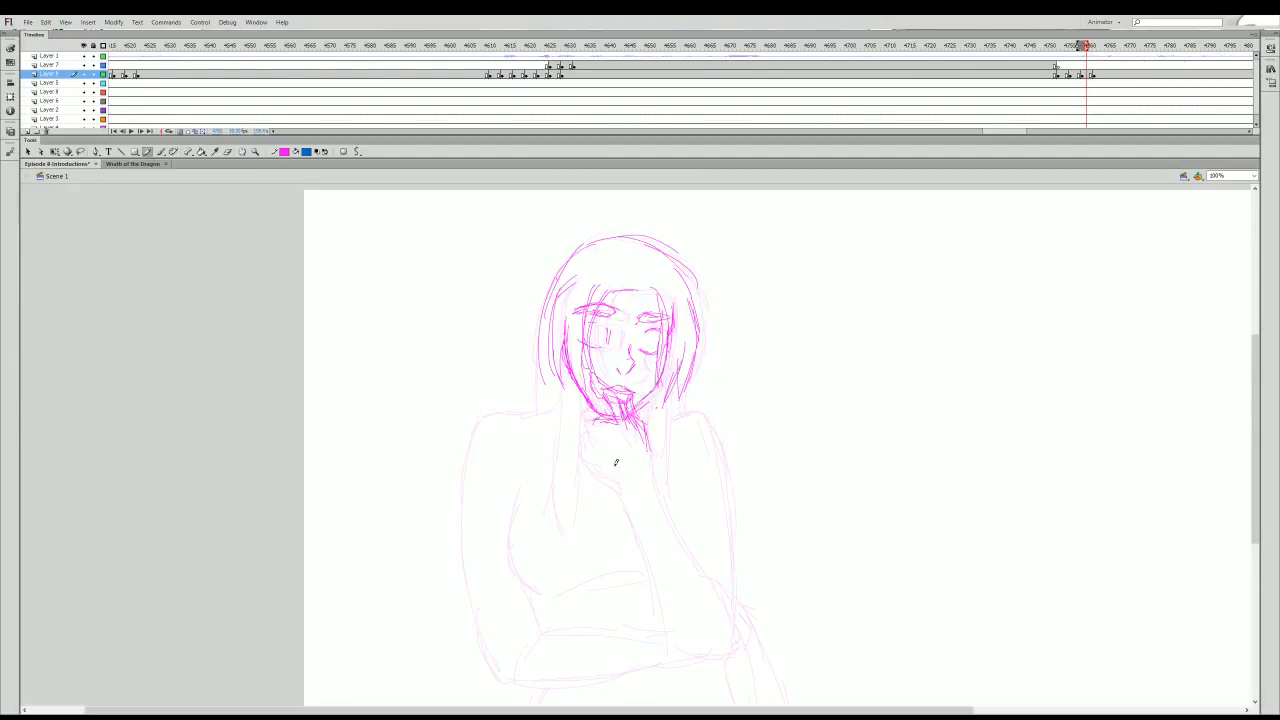
- Sketch the curled fingers, back of the hand and wrist beneath the second in-between's chin
mouse_move(587, 444)
mouse_down()
mouse_move(597, 437)
mouse_move(598, 470)
mouse_up()
drag(595, 421, 588, 436)
mouse_move(588, 434)
mouse_down()
mouse_move(664, 460)
mouse_move(651, 458)
mouse_move(652, 482)
mouse_move(611, 463)
mouse_move(648, 505)
mouse_up()
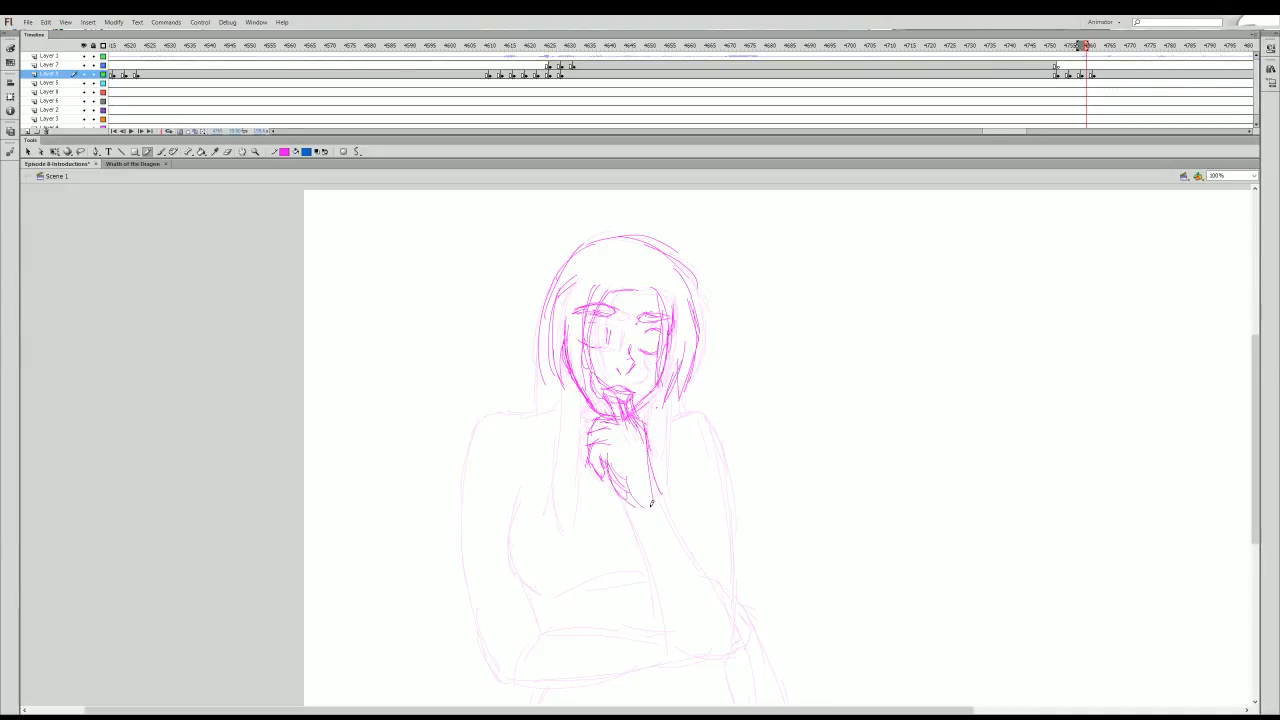
- Return to the second in-between's frame and sketch the long hair strands hanging down both sides of the neck
click(227, 151)
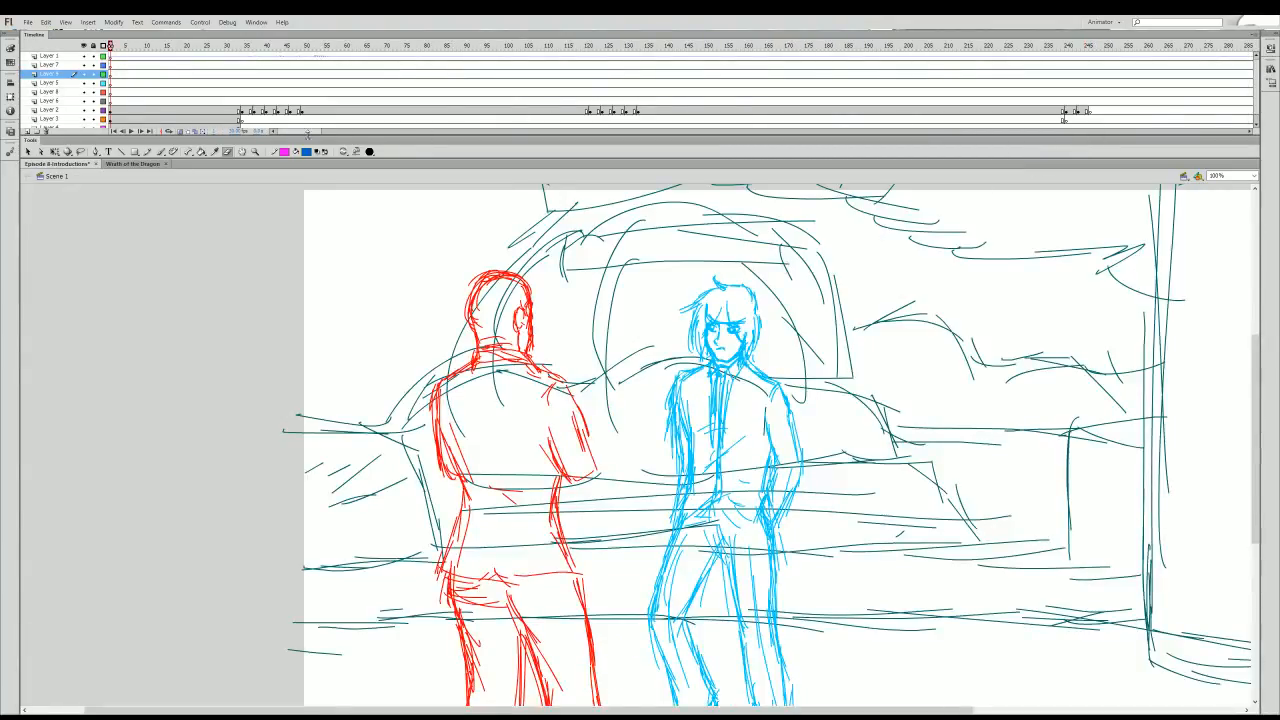
drag(309, 134, 1040, 144)
click(481, 46)
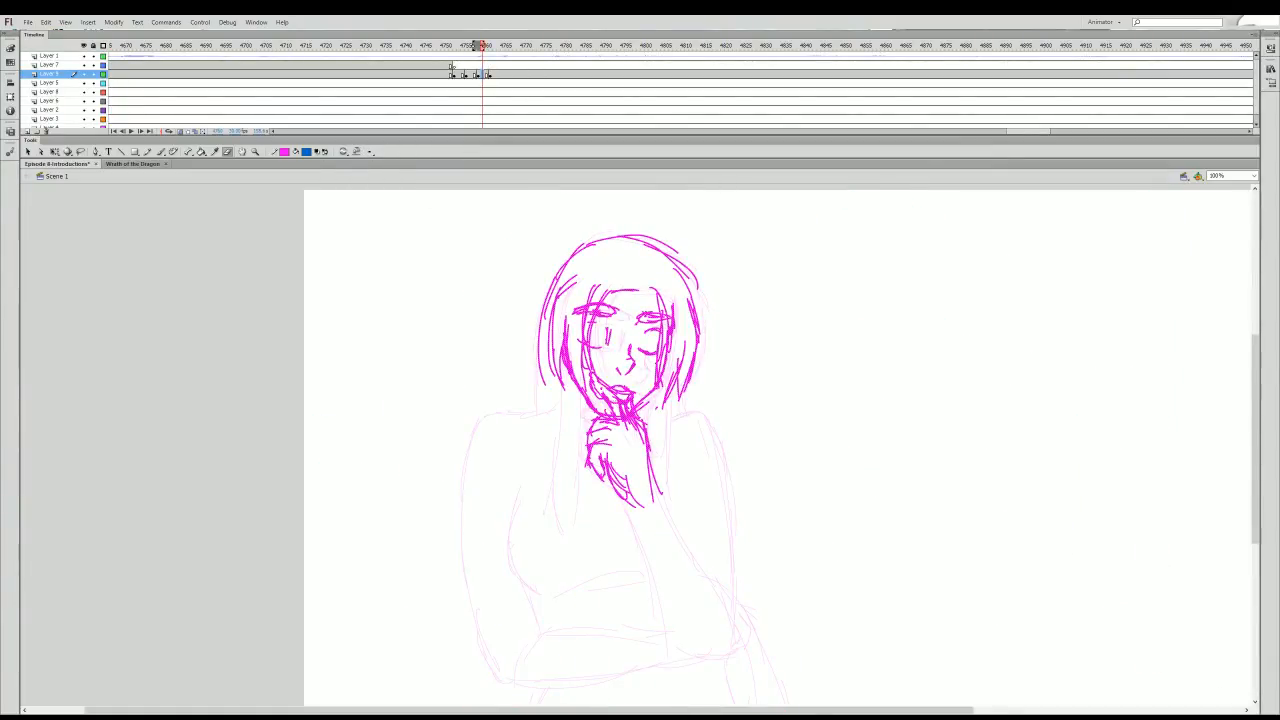
key(F7)
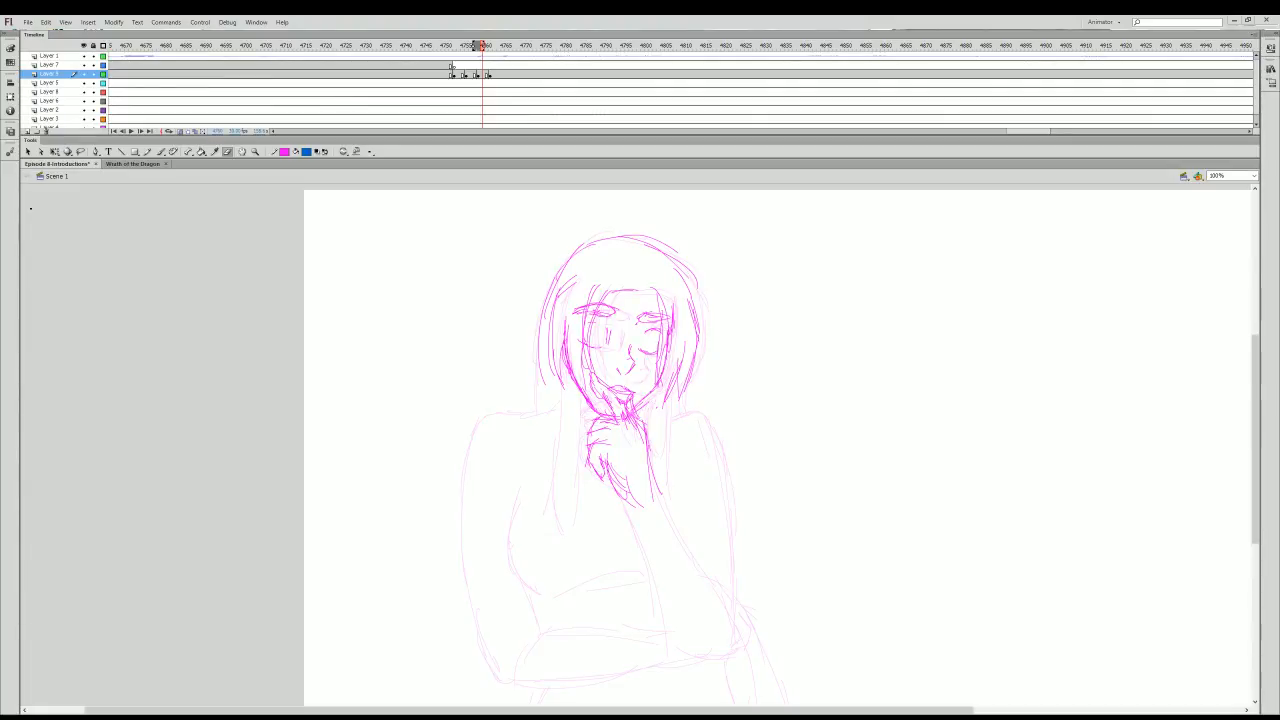
scroll(558, 325, down, 2)
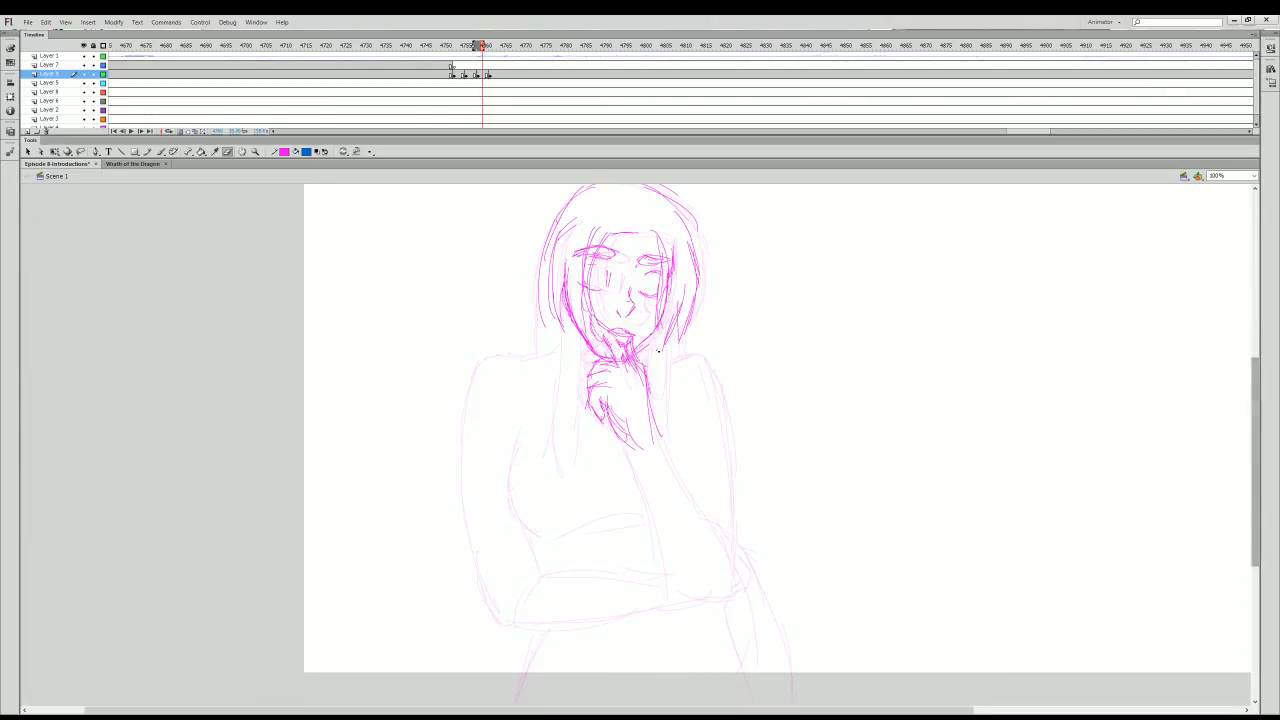
key(y)
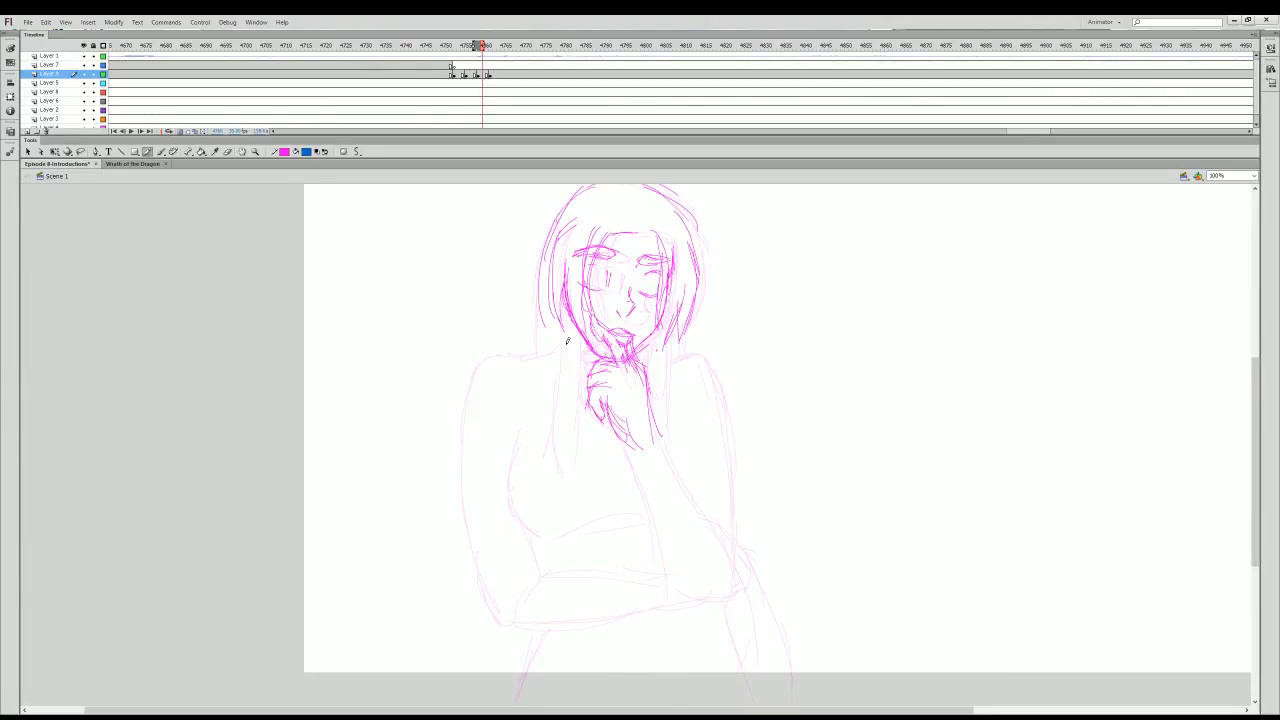
drag(568, 312, 555, 418)
drag(563, 336, 554, 477)
drag(580, 340, 575, 478)
drag(668, 334, 664, 432)
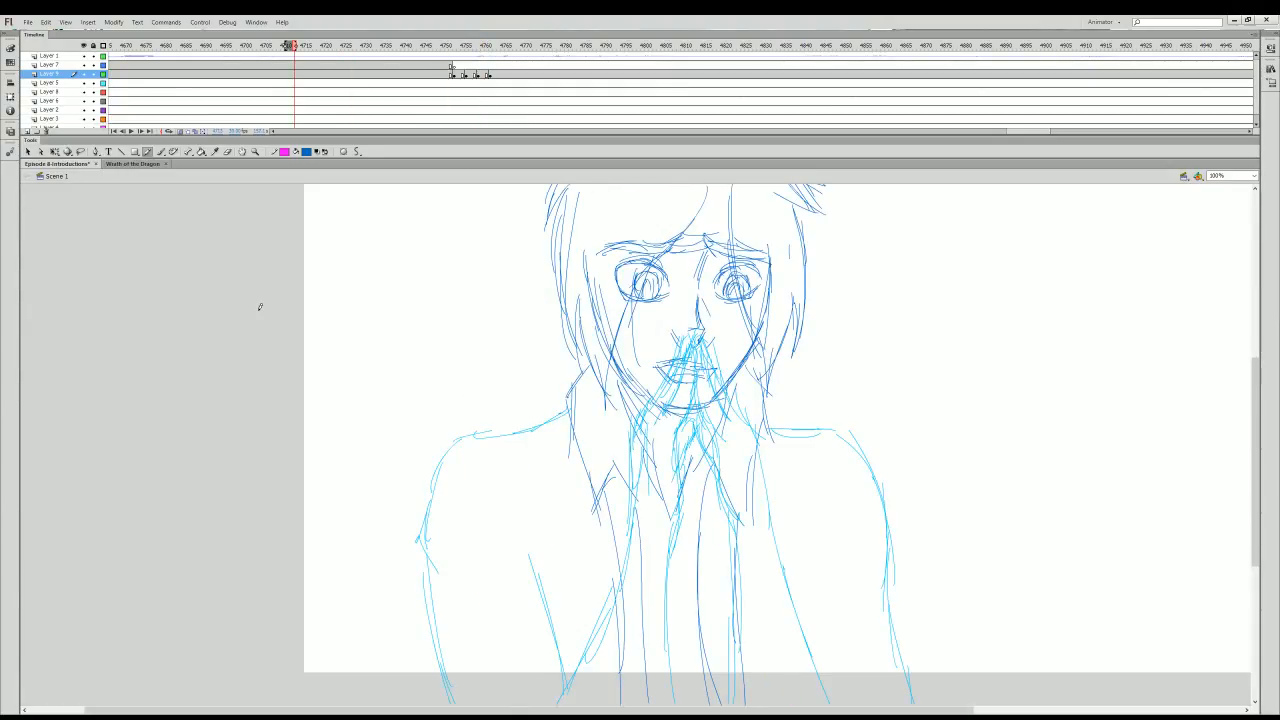
- Play back the scene up to the second in-between and extend its outer hair edges down to the shoulders
key(Return)
click(484, 75)
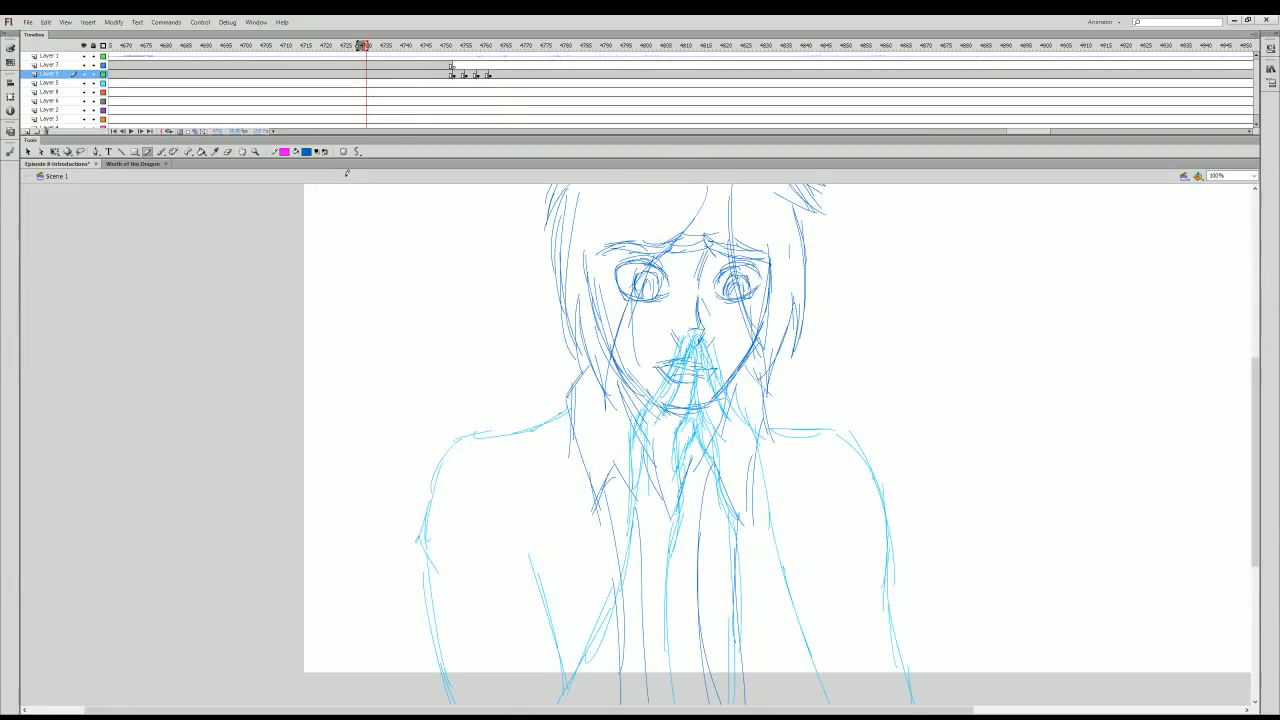
key(Return)
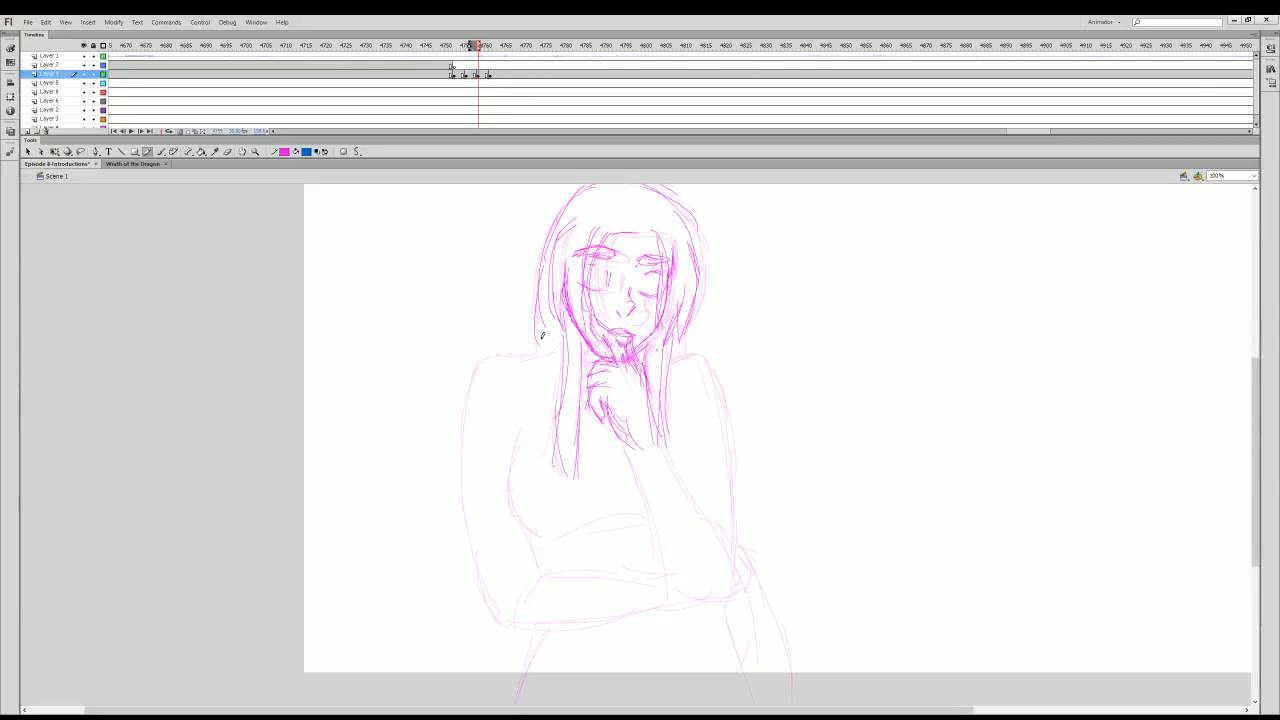
drag(540, 290, 533, 368)
drag(690, 332, 678, 366)
- Flip back and forth through the transition's frames to compare the second in-between with its neighbouring drawings
key(comma)
key(period)
key(comma)
key(period)
key(comma)
key(period)
key(comma)
key(period)
key(comma)
key(period)
key(comma)
key(period)
key(comma)
key(period)
key(comma)
click(453, 46)
key(period)
key(period)
key(period)
key(period)
key(period)
key(period)
key(period)
- Sketch the second in-between's shoulders, outer upper arms and the raised forearm below the wrist
mouse_move(523, 362)
mouse_down()
mouse_move(485, 366)
mouse_move(461, 438)
mouse_up()
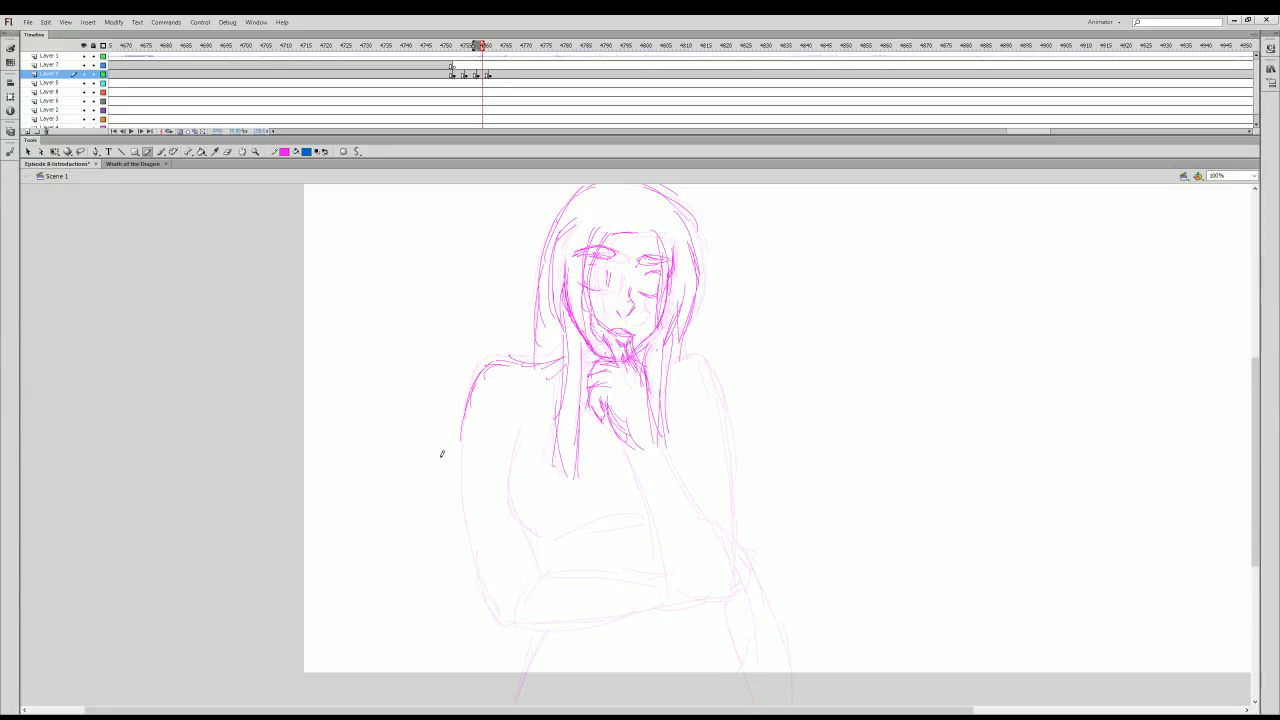
drag(478, 380, 470, 496)
mouse_move(668, 368)
mouse_down()
mouse_move(723, 421)
mouse_move(732, 477)
mouse_up()
drag(664, 437, 703, 523)
drag(661, 420, 703, 542)
mouse_move(638, 430)
mouse_down()
mouse_move(671, 522)
mouse_move(658, 552)
mouse_up()
- Compare the second in-between with the finger-at-chin pose, move that pose's keyframe slightly later, and insert a keyframe in its former place
key(period)
key(period)
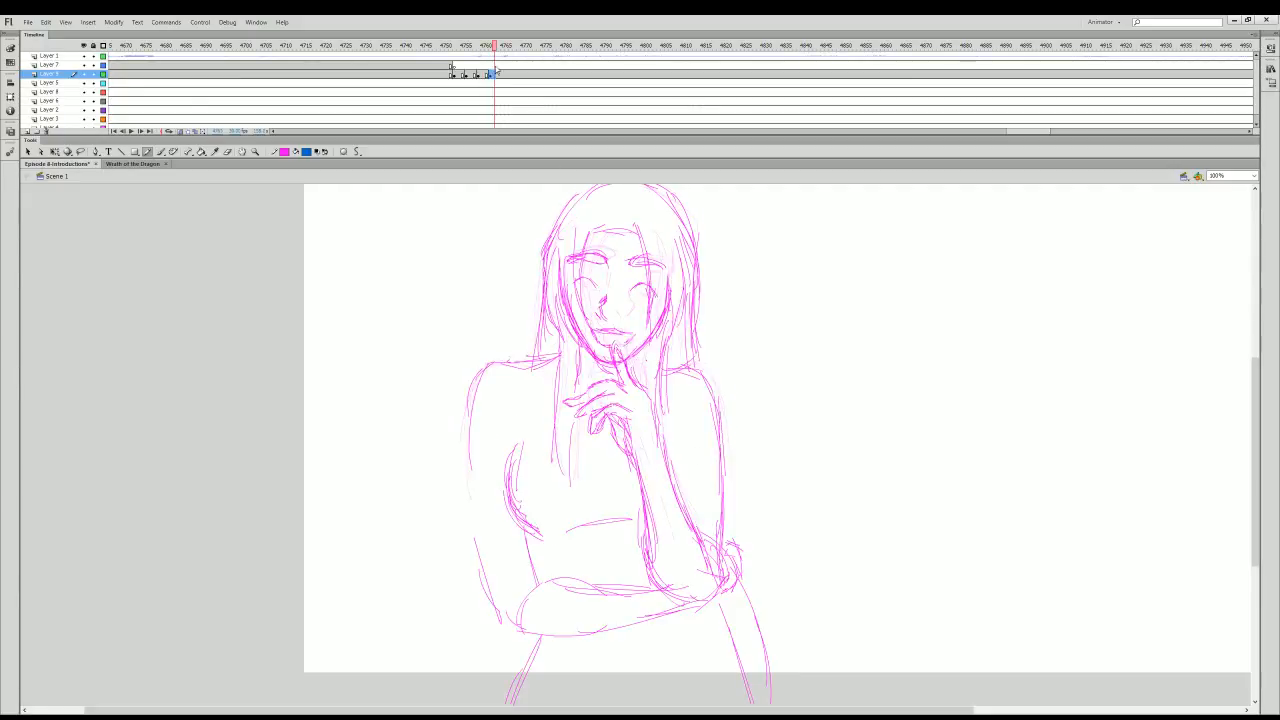
click(481, 48)
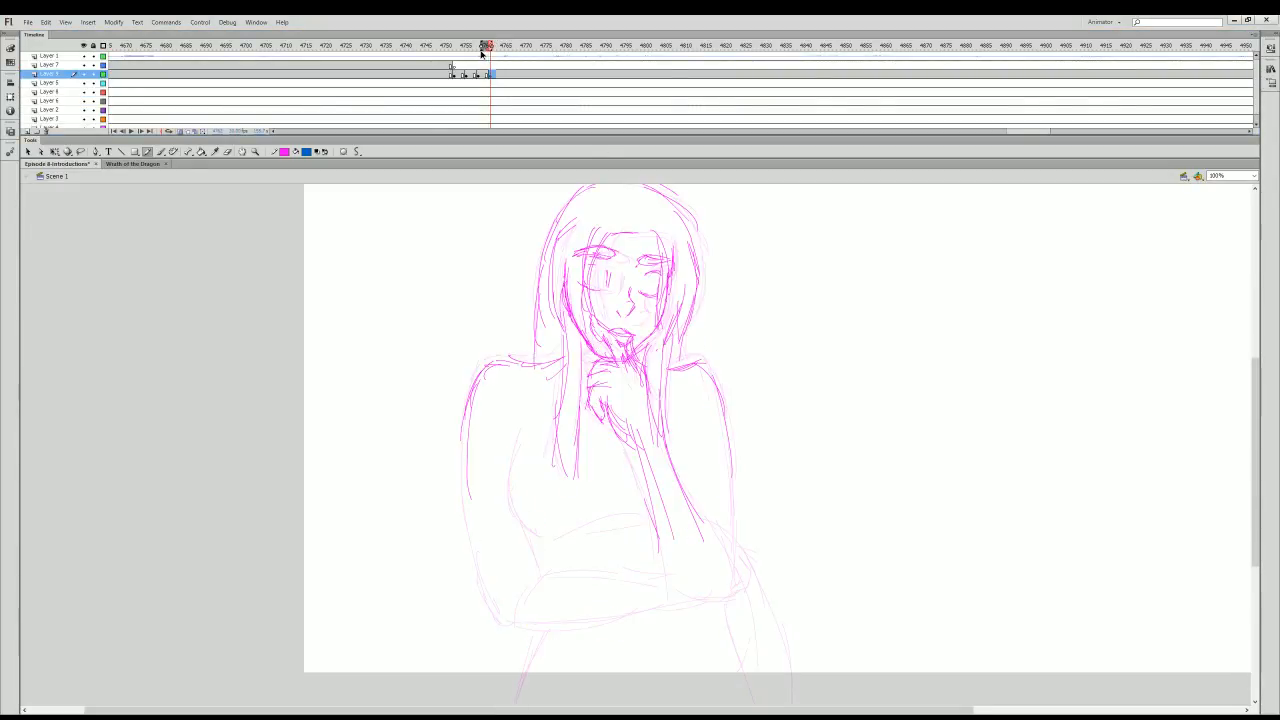
mouse_move(484, 56)
mouse_down()
mouse_move(449, 74)
mouse_move(543, 52)
mouse_move(496, 63)
mouse_up()
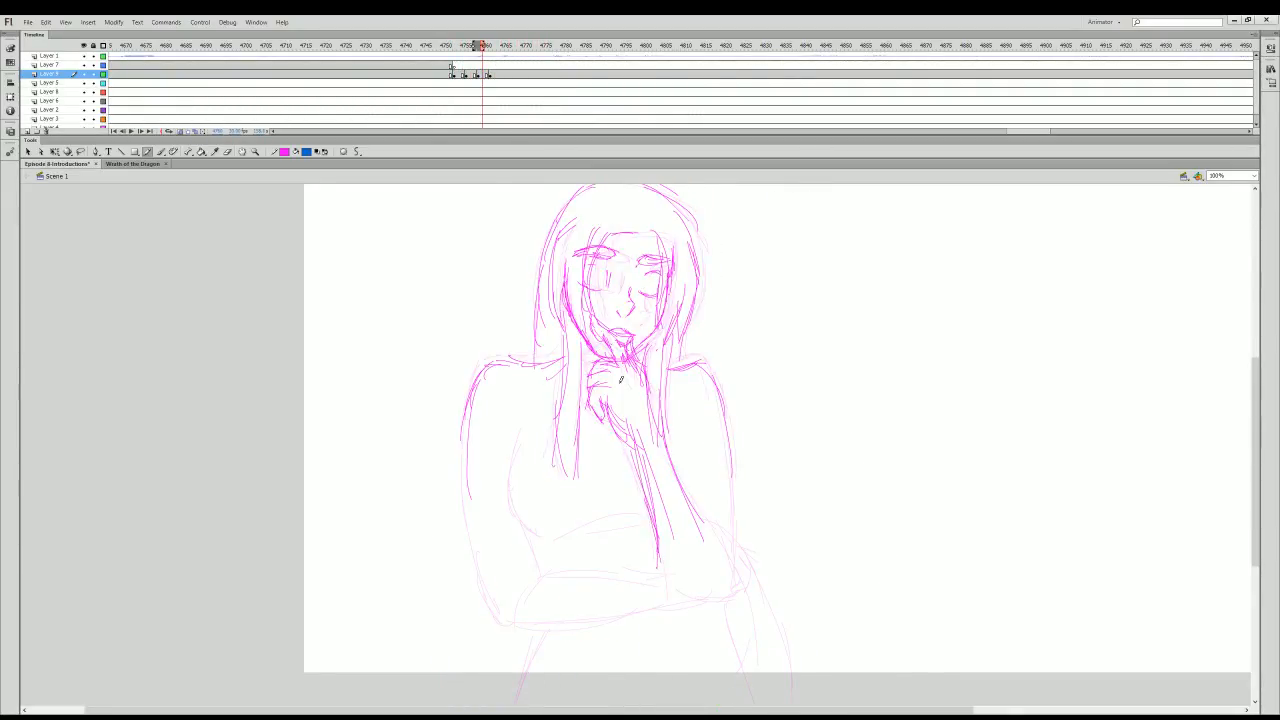
click(492, 77)
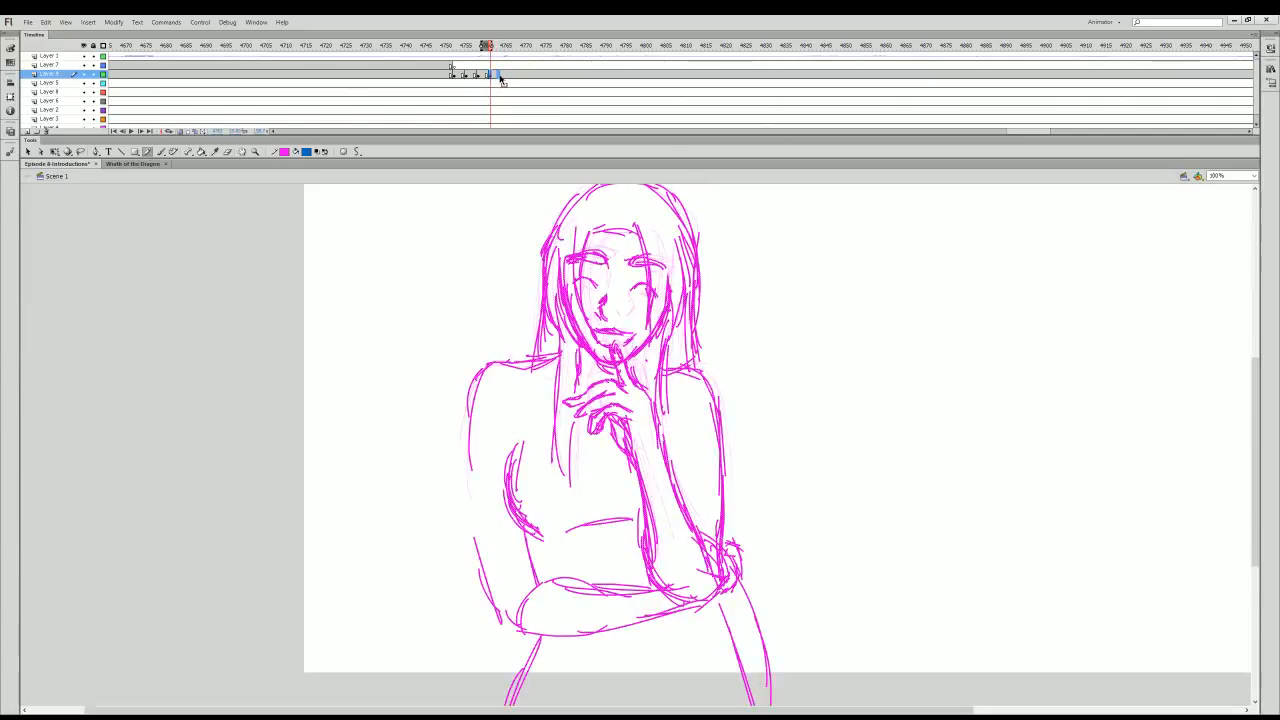
click(500, 77)
click(495, 76)
click(491, 74)
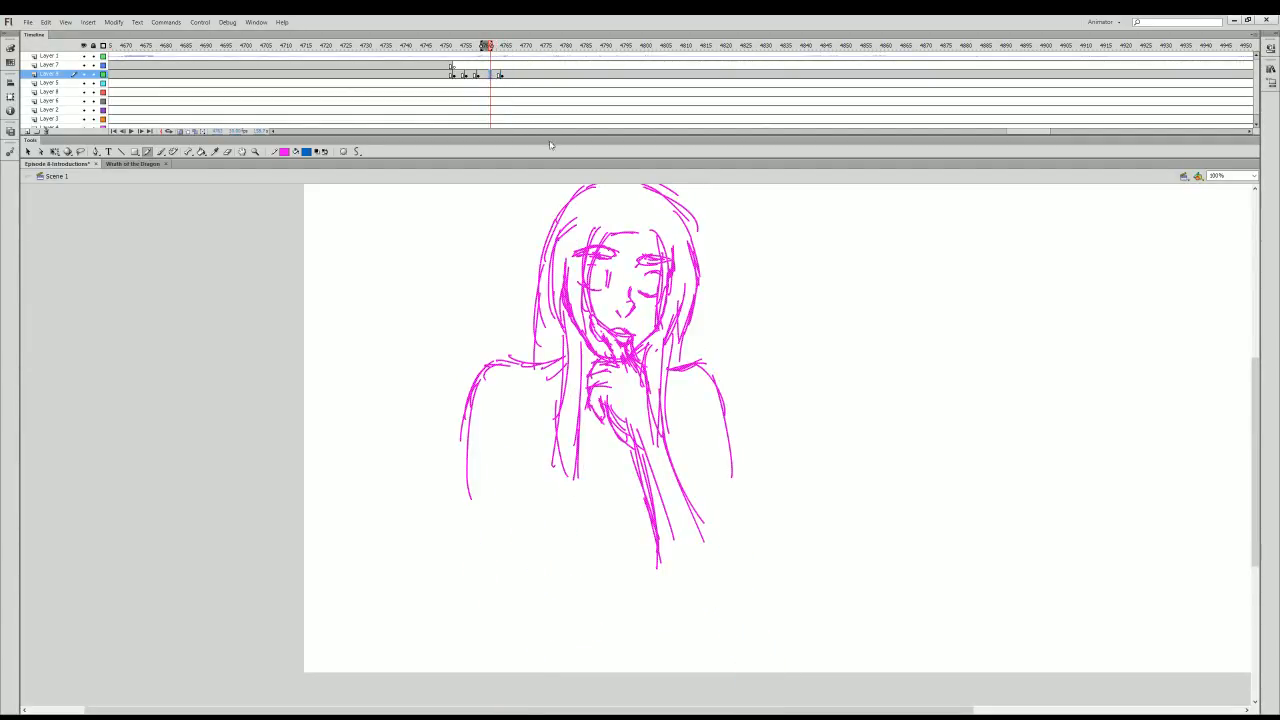
click(502, 77)
click(479, 76)
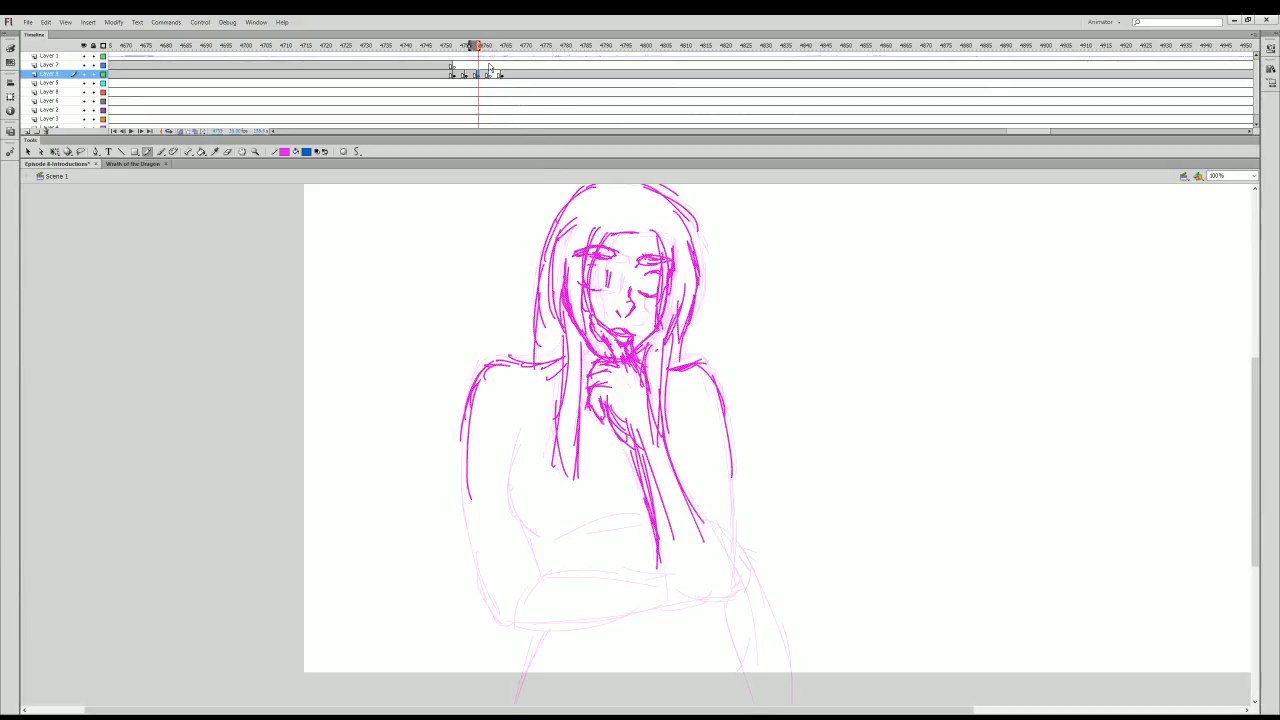
- Extend the second in-between's raised forearm down to the elbow and finish the outer line of that upper arm
drag(692, 505, 730, 561)
drag(698, 516, 718, 576)
drag(724, 430, 741, 539)
mouse_move(735, 482)
mouse_down()
mouse_move(706, 512)
mouse_move(737, 562)
mouse_up()
drag(699, 504, 727, 565)
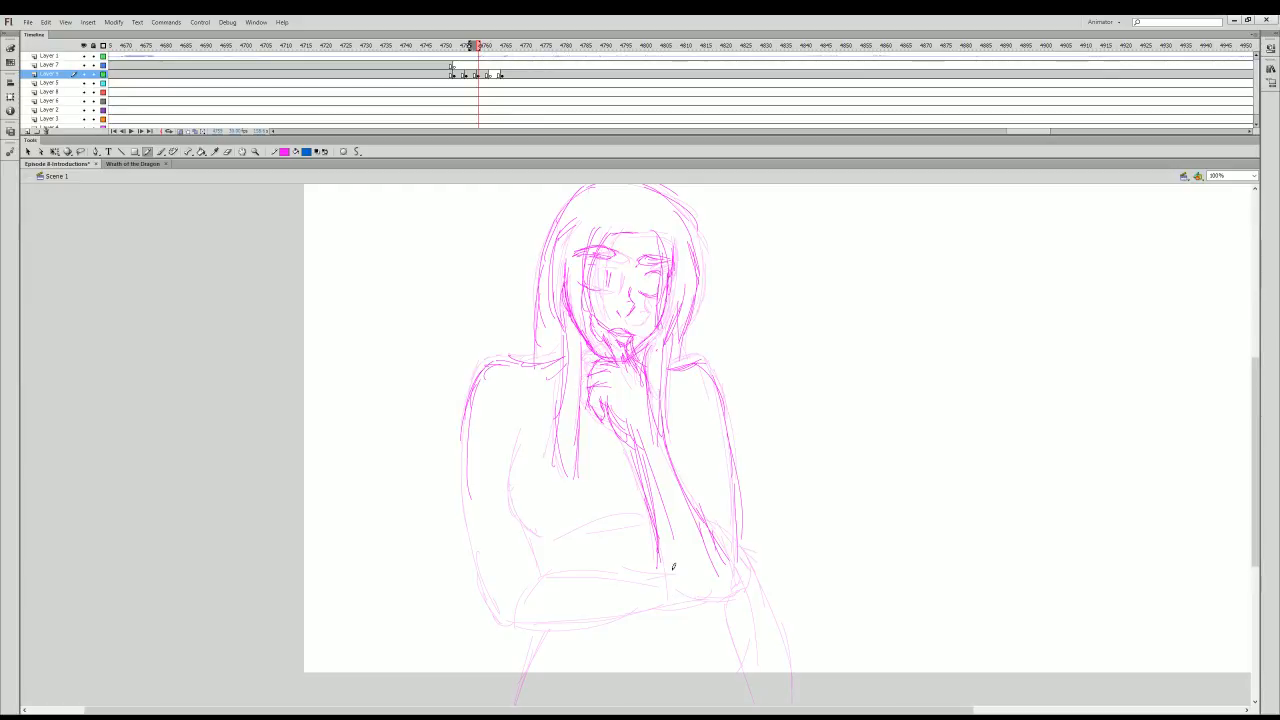
mouse_move(662, 530)
mouse_down()
mouse_move(679, 588)
mouse_move(706, 607)
mouse_up()
- Sketch the second in-between's chest and waist contour, the other arm's outer edge and the forearm folded across the torso
mouse_move(518, 437)
mouse_down()
mouse_move(509, 502)
mouse_move(542, 532)
mouse_move(513, 476)
mouse_move(542, 534)
mouse_move(590, 521)
mouse_move(525, 579)
mouse_up()
mouse_move(469, 453)
mouse_down()
mouse_move(491, 583)
mouse_move(468, 502)
mouse_up()
drag(468, 498, 497, 610)
mouse_move(477, 545)
mouse_down()
mouse_move(535, 614)
mouse_move(534, 589)
mouse_move(562, 570)
mouse_move(680, 572)
mouse_up()
drag(520, 628, 580, 620)
drag(562, 628, 726, 598)
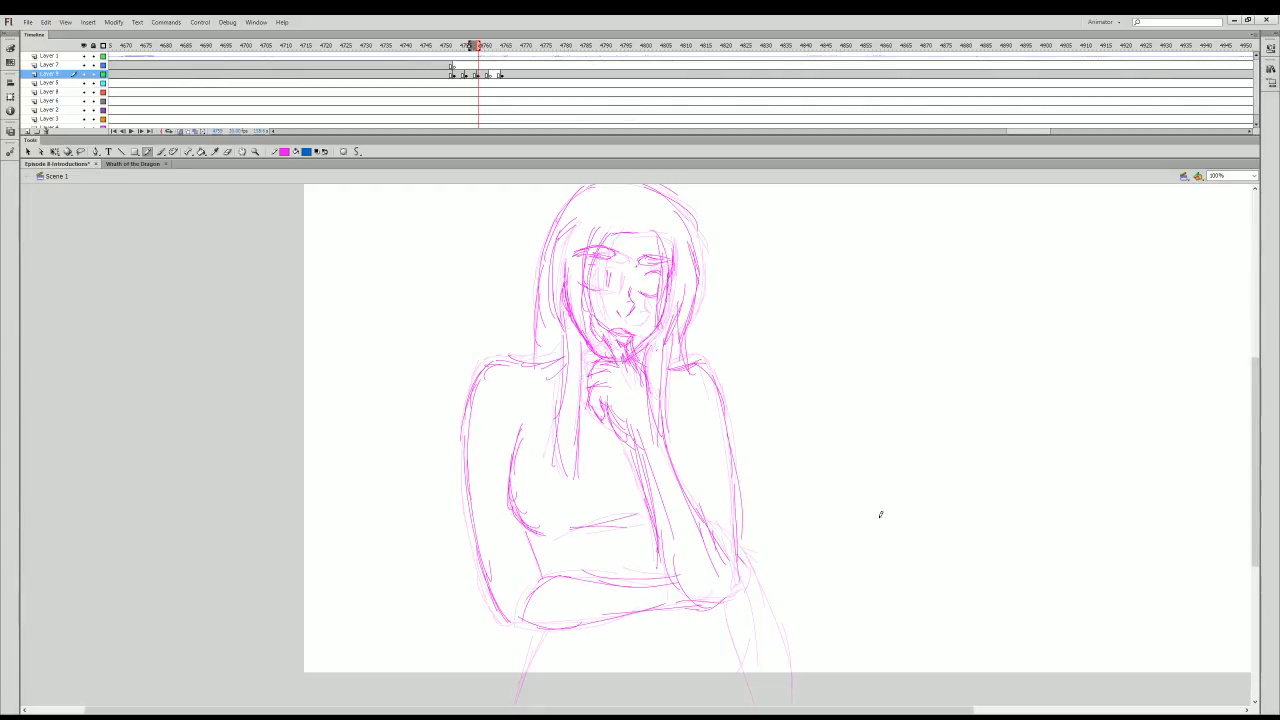
- Sketch the second in-between's hip lines and the trailing lines below the raised arm's elbow
drag(1256, 464, 1256, 499)
drag(543, 544, 510, 658)
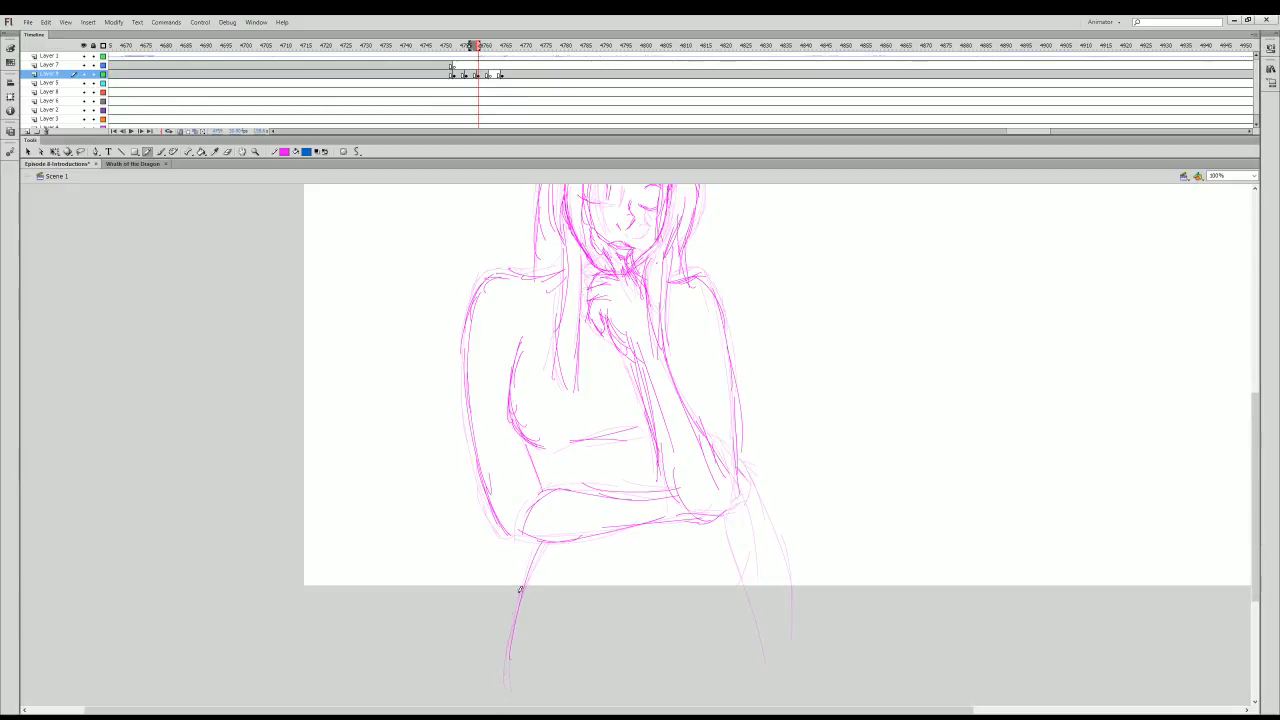
drag(713, 431, 794, 606)
drag(782, 532, 790, 634)
drag(728, 500, 756, 606)
drag(732, 536, 768, 676)
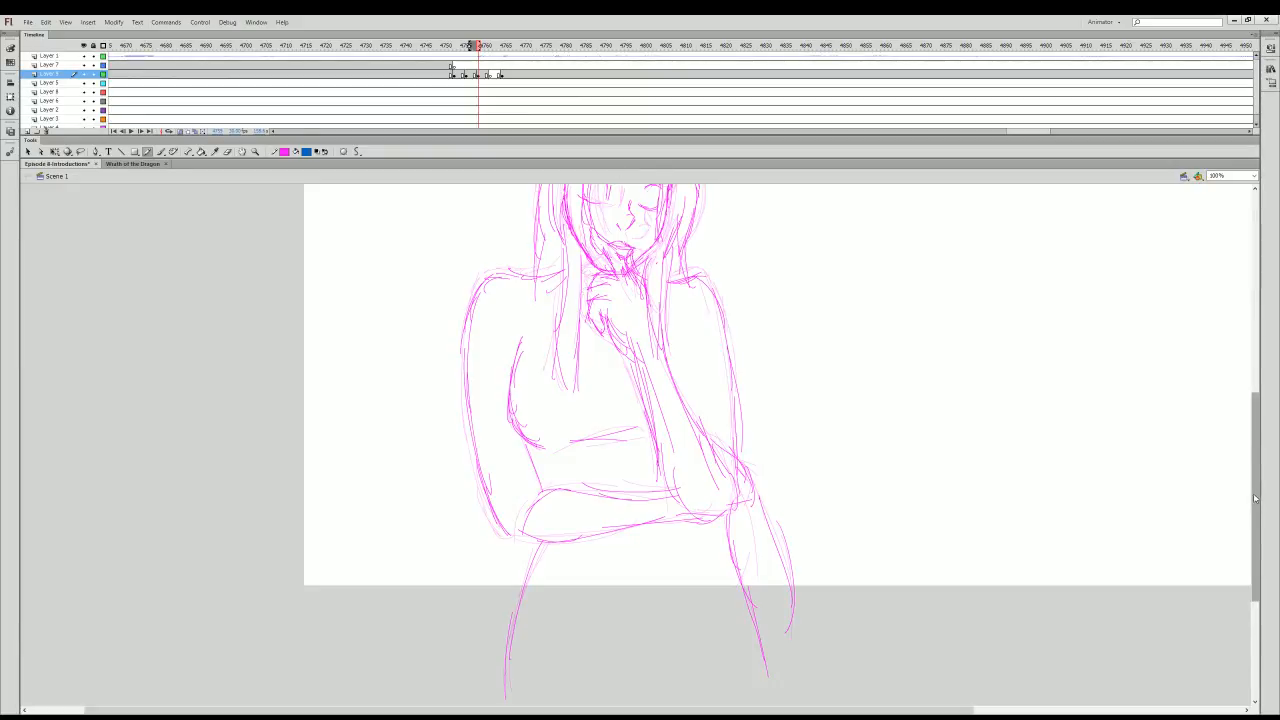
- Play back the animation from just before the turn through the magenta drawings to check the motion
scroll(1255, 497, up, 3)
key(comma)
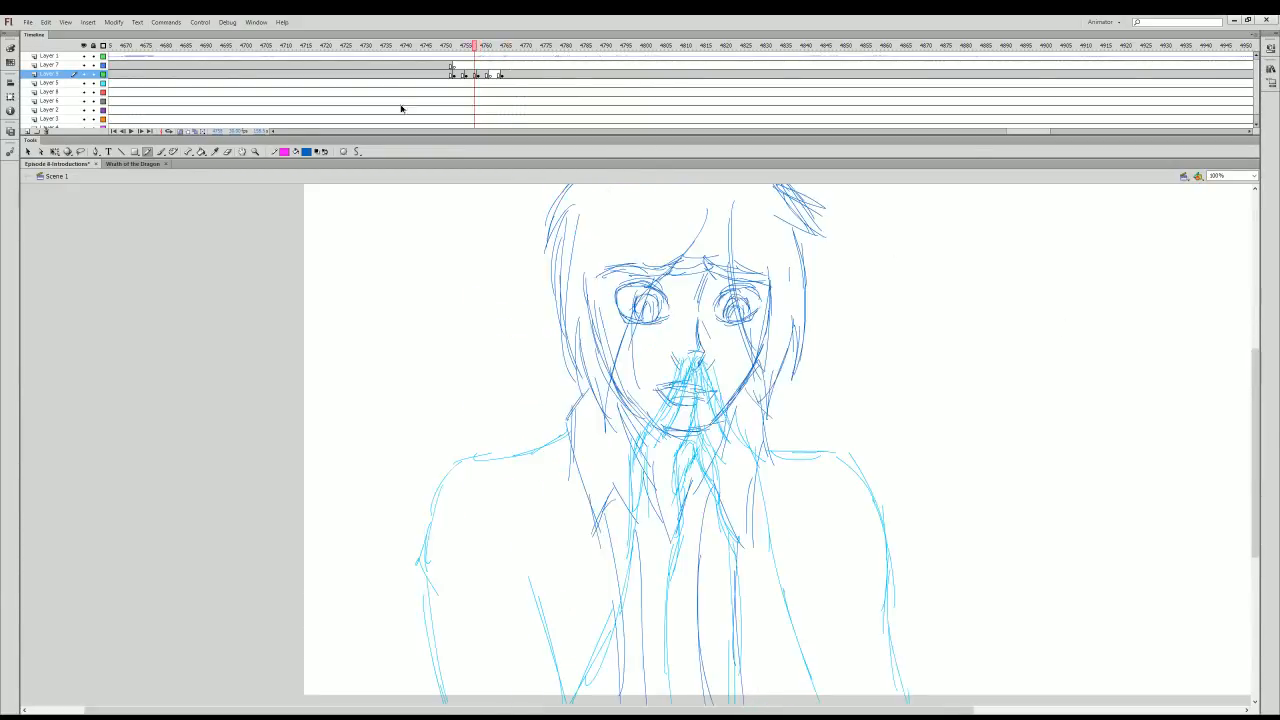
key(Return)
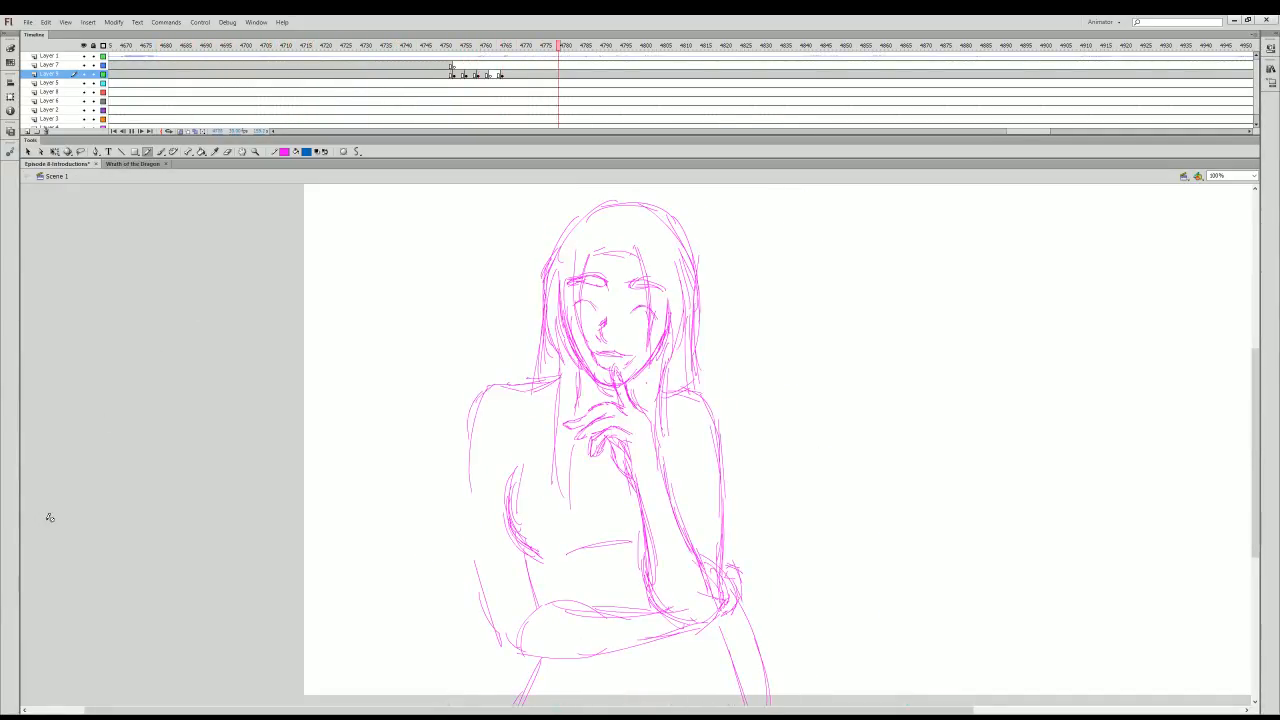
key(Return)
- Sketch the third in-between's face outline and first eyebrow, using the onion-skinned neighbouring poses as guides
click(493, 75)
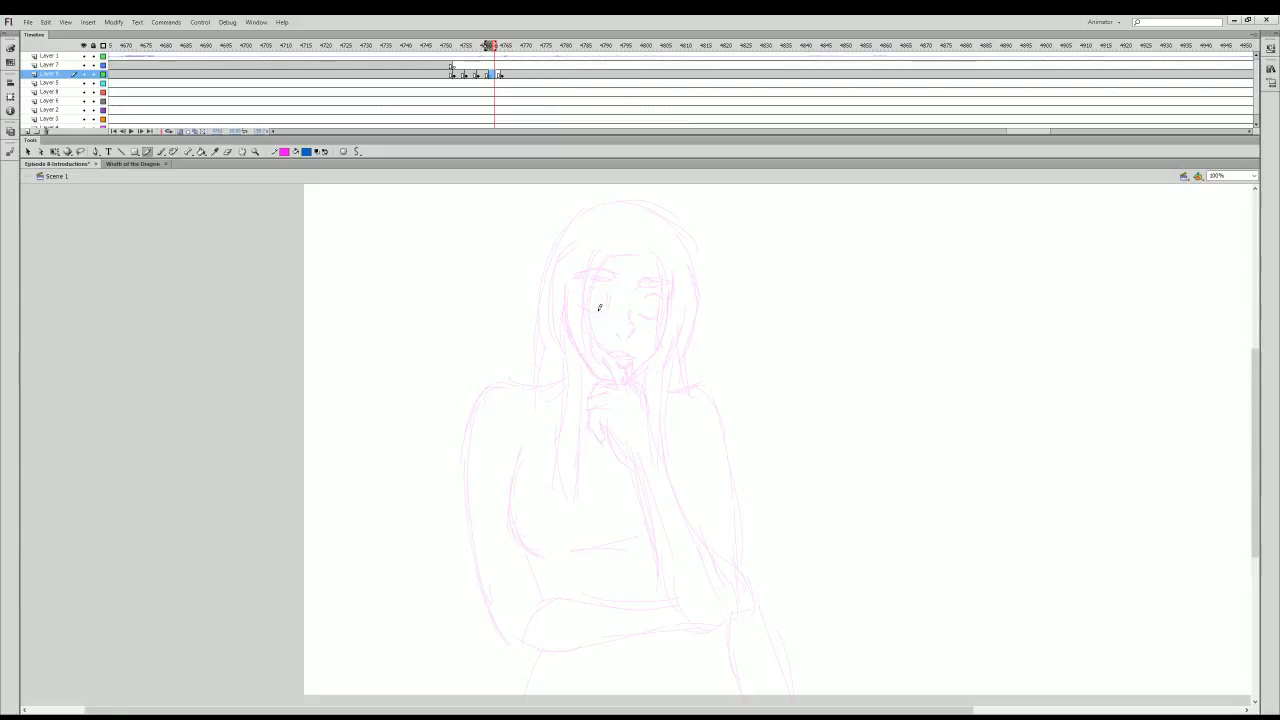
click(255, 151)
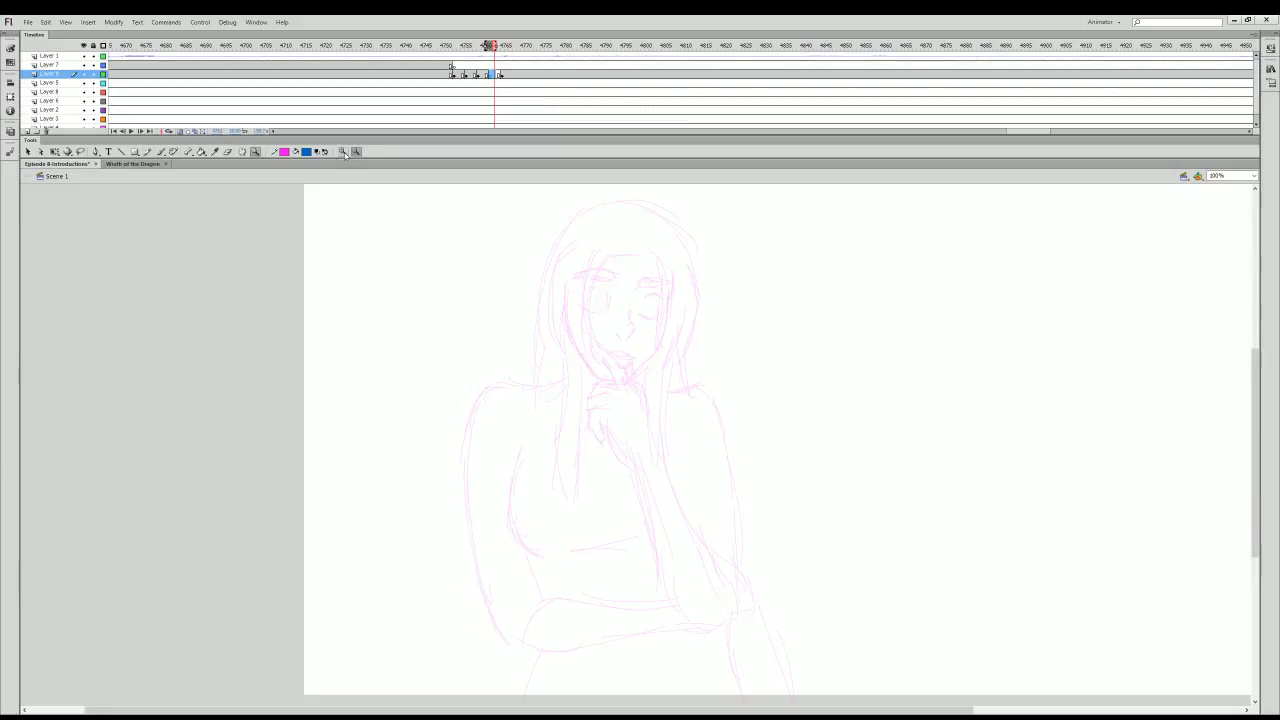
click(700, 373)
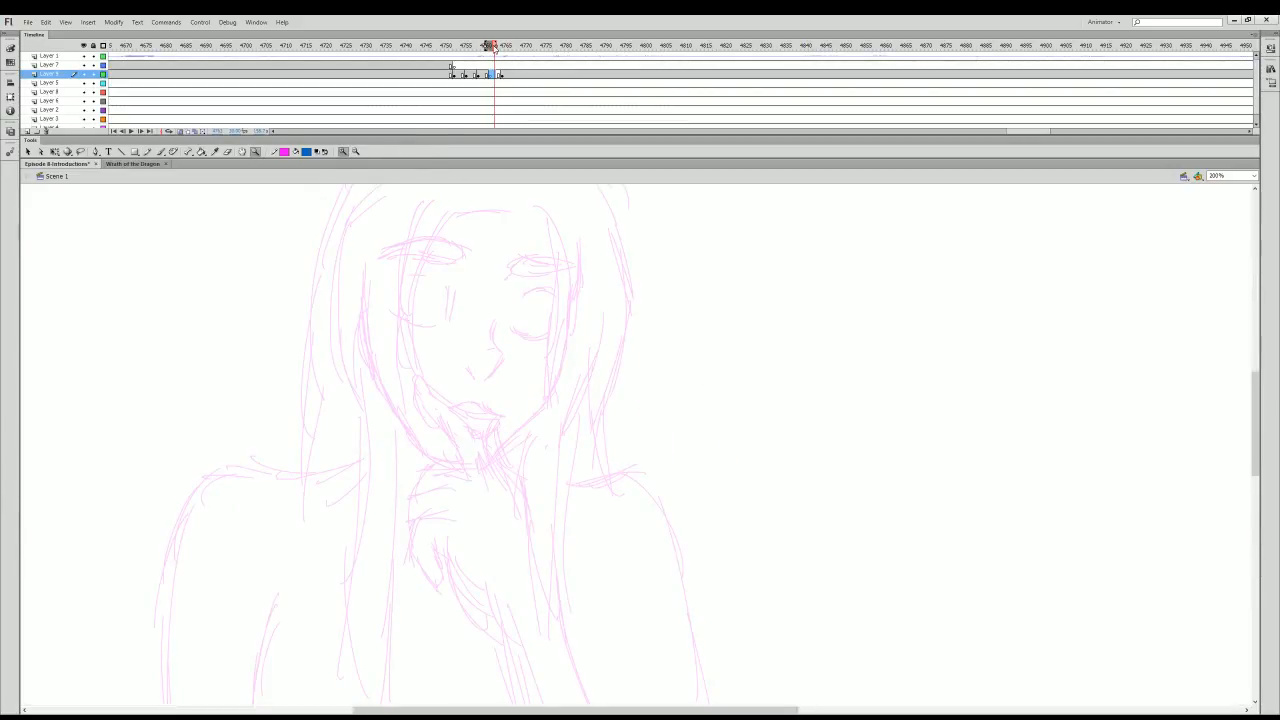
click(501, 47)
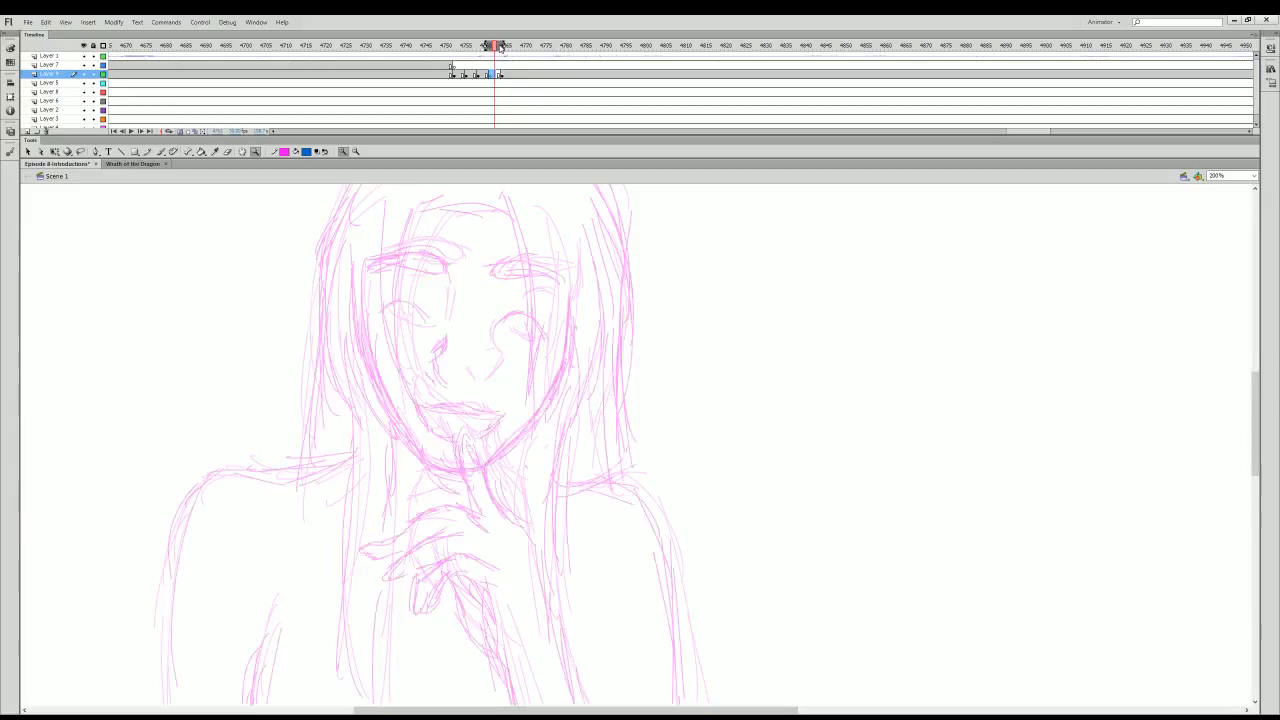
click(148, 151)
click(497, 46)
mouse_move(360, 268)
mouse_down()
mouse_move(373, 354)
mouse_move(381, 320)
mouse_move(410, 431)
mouse_move(406, 420)
mouse_move(464, 466)
mouse_move(441, 460)
mouse_move(499, 462)
mouse_up()
mouse_move(482, 467)
mouse_down()
mouse_move(560, 392)
mouse_move(581, 304)
mouse_move(552, 380)
mouse_up()
drag(399, 253, 447, 270)
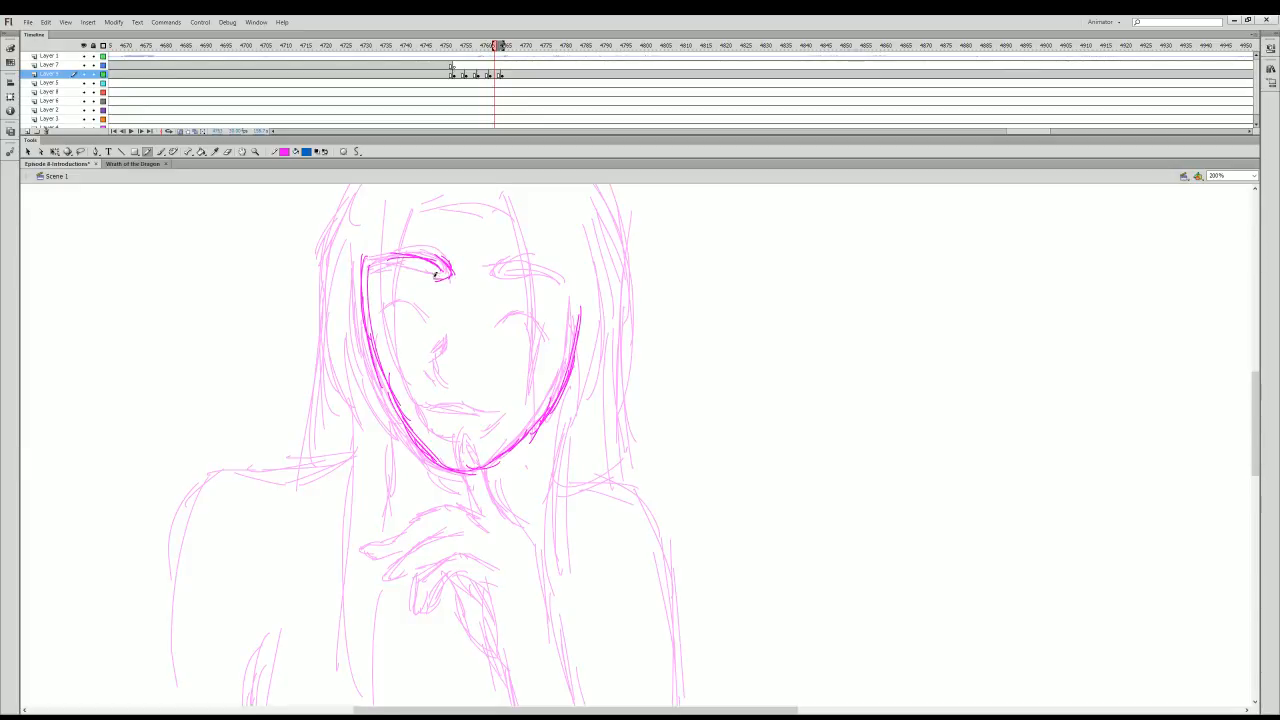
drag(436, 276, 378, 262)
- Sketch the third in-between's nose midway between the neighbouring poses, comparing it against both drawings
drag(491, 56, 491, 47)
drag(467, 342, 467, 352)
drag(503, 47, 485, 47)
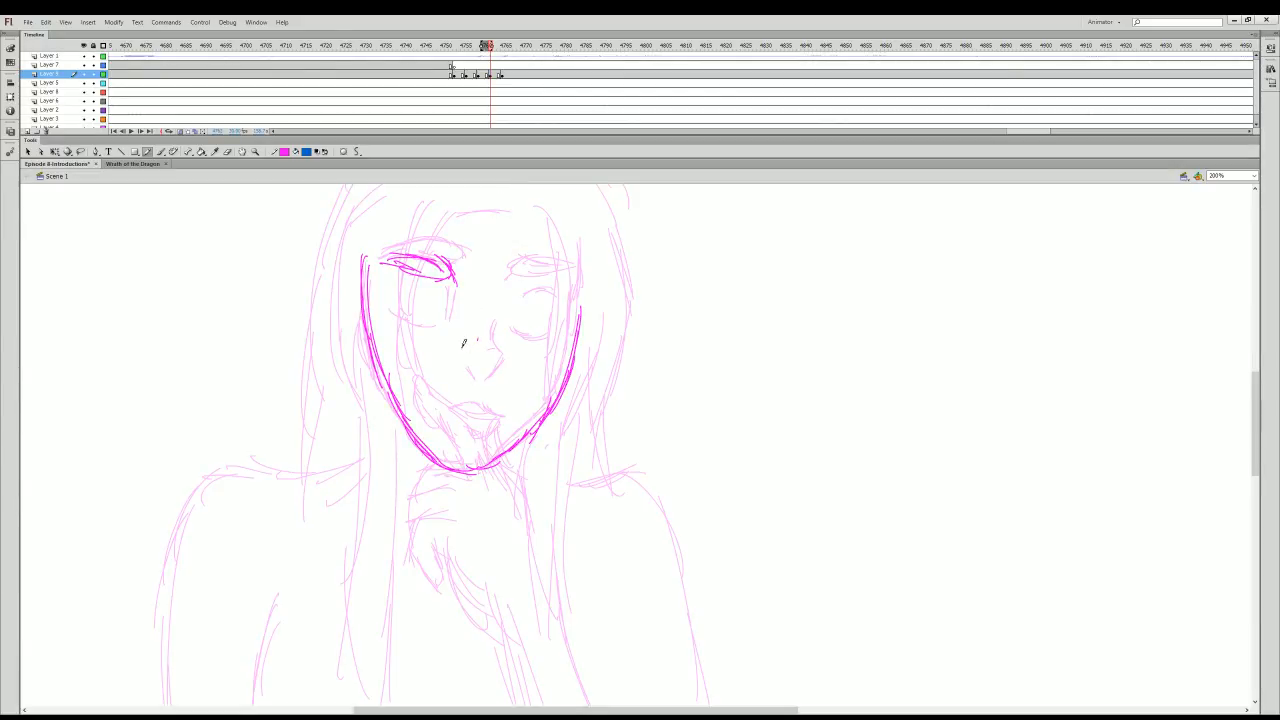
drag(463, 343, 457, 368)
drag(505, 47, 549, 47)
click(495, 76)
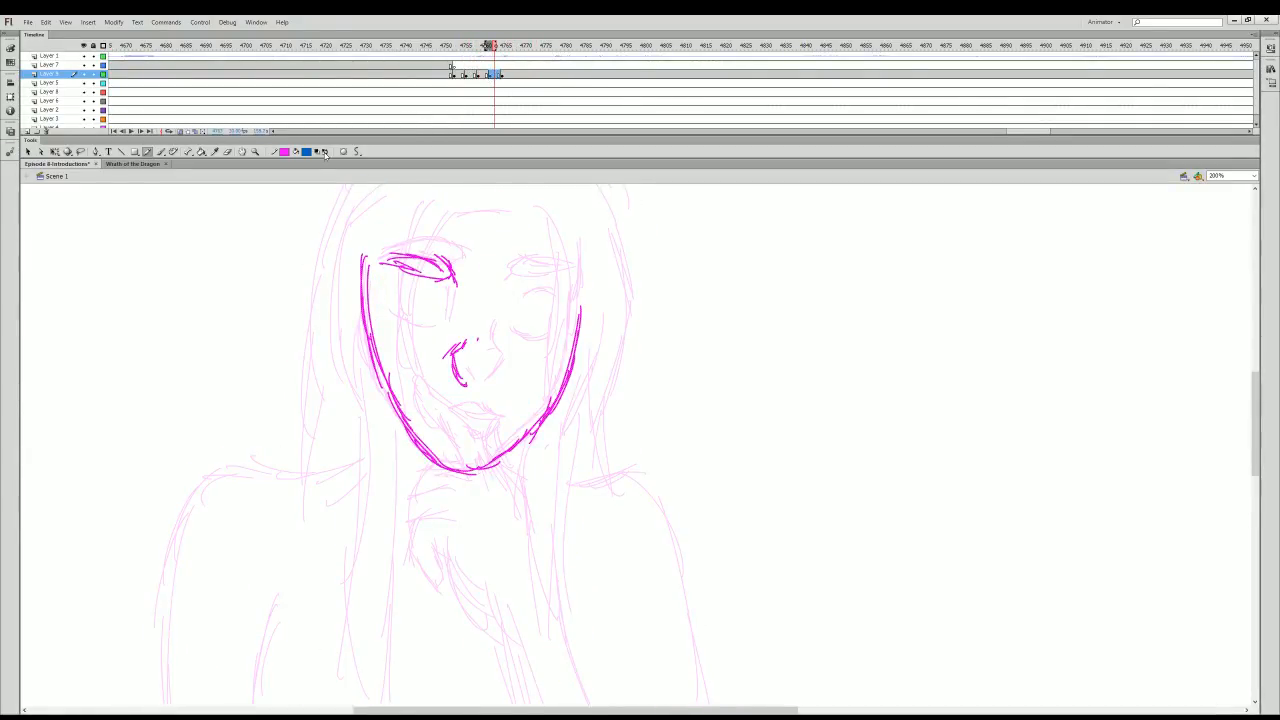
click(490, 47)
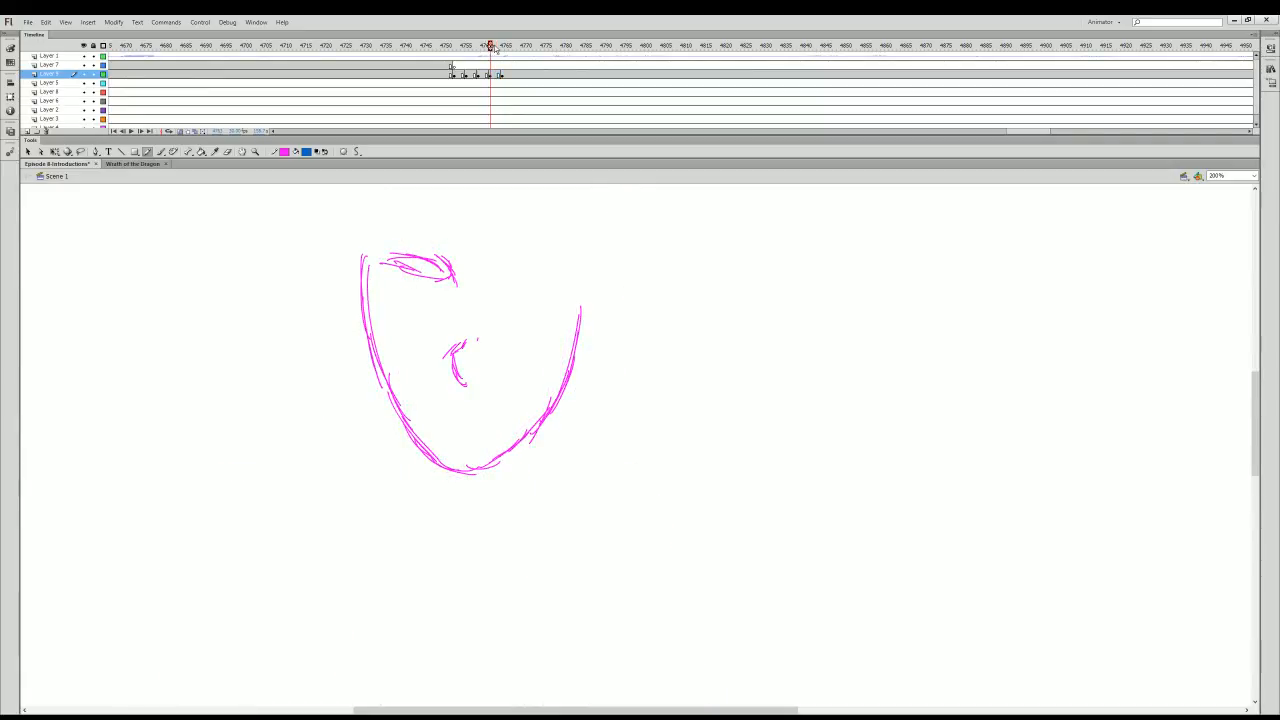
click(501, 48)
click(495, 48)
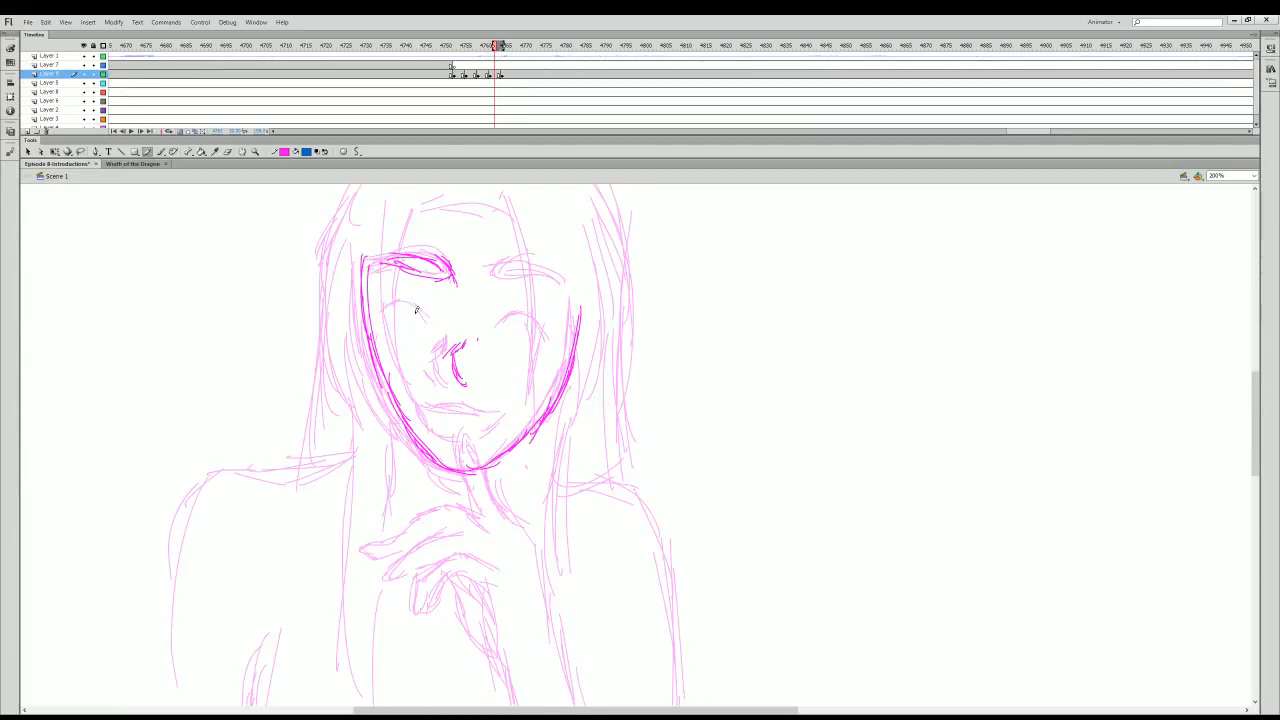
- Sketch the third in-between's closed eyes, other eyebrow and slightly open lips
mouse_move(416, 310)
mouse_down()
mouse_move(464, 341)
mouse_move(445, 353)
mouse_move(447, 383)
mouse_move(514, 320)
mouse_up()
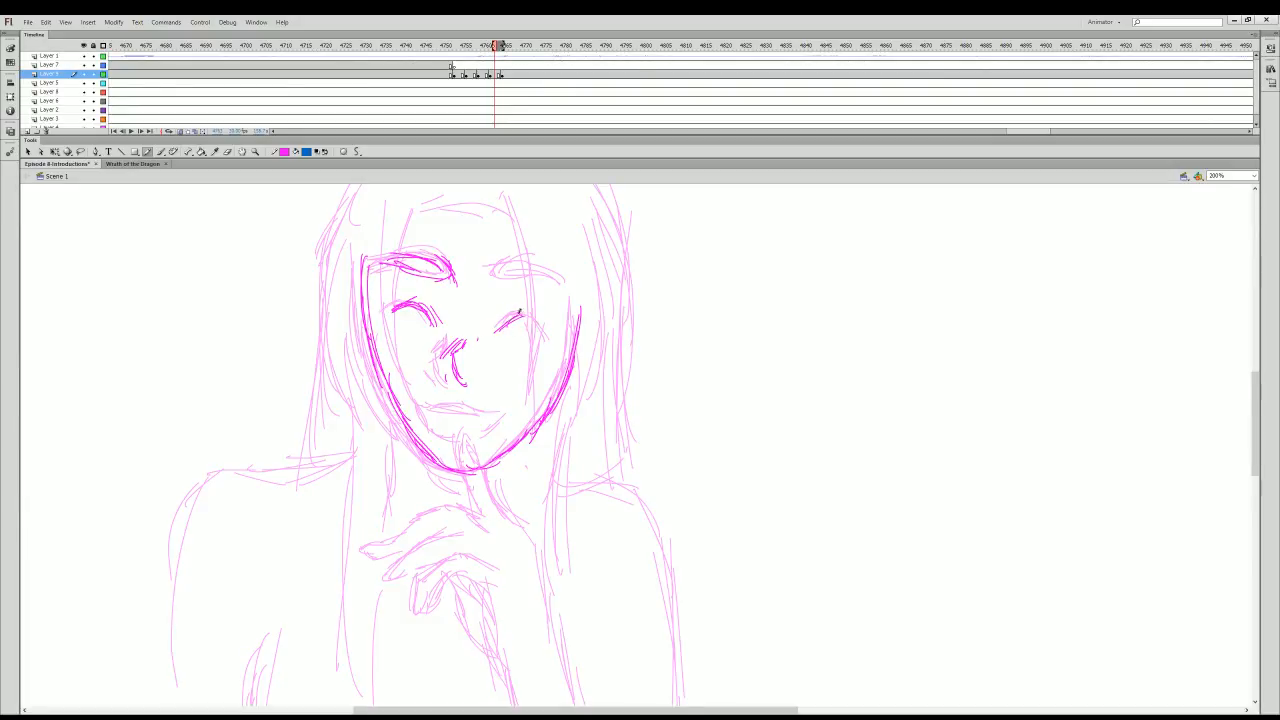
mouse_move(548, 265)
mouse_down()
mouse_move(506, 258)
mouse_move(500, 282)
mouse_move(576, 278)
mouse_up()
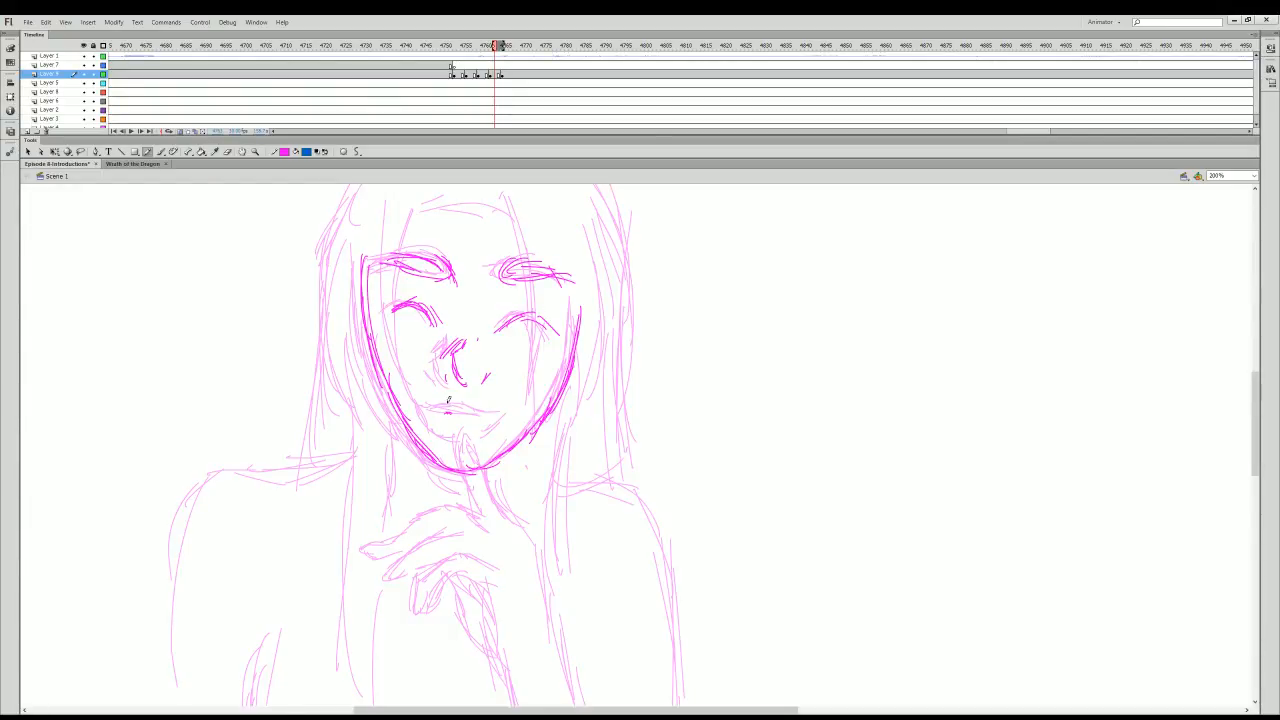
drag(446, 411, 456, 410)
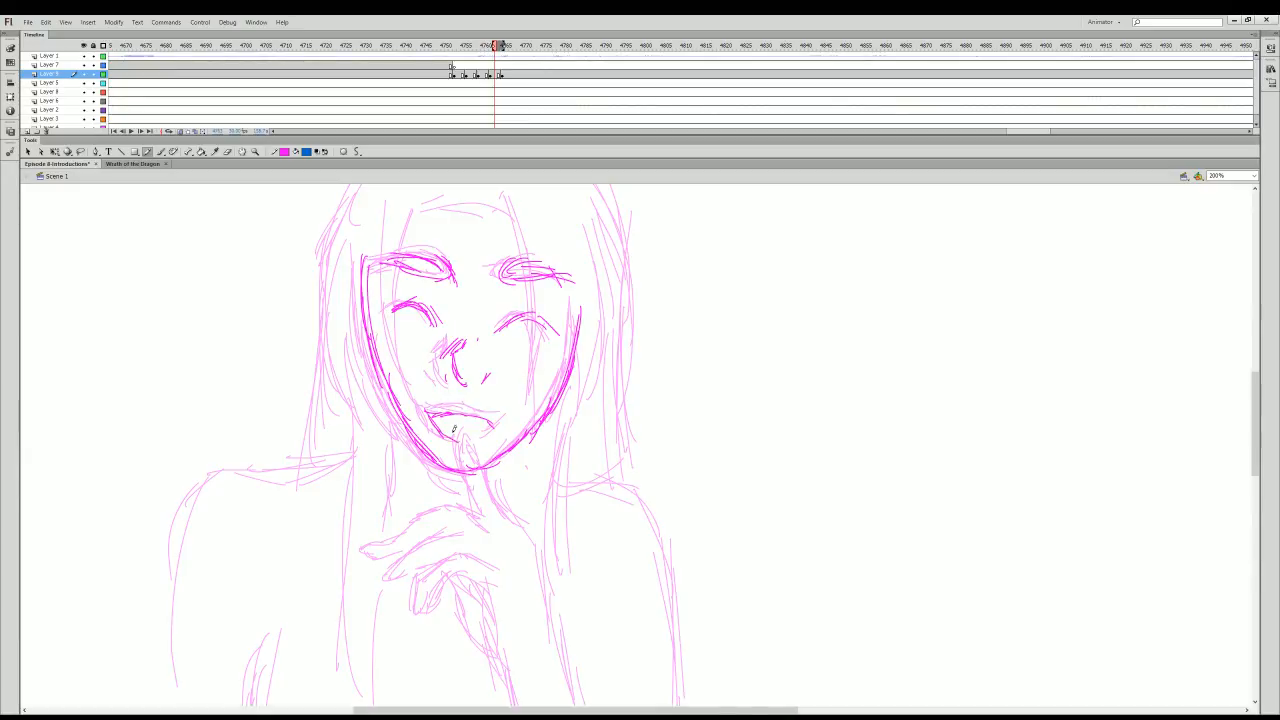
drag(440, 433, 495, 422)
- Sketch the third in-between's hand with the index finger raised to the lips, the other fingers curled, and the wrist
drag(1256, 410, 1256, 435)
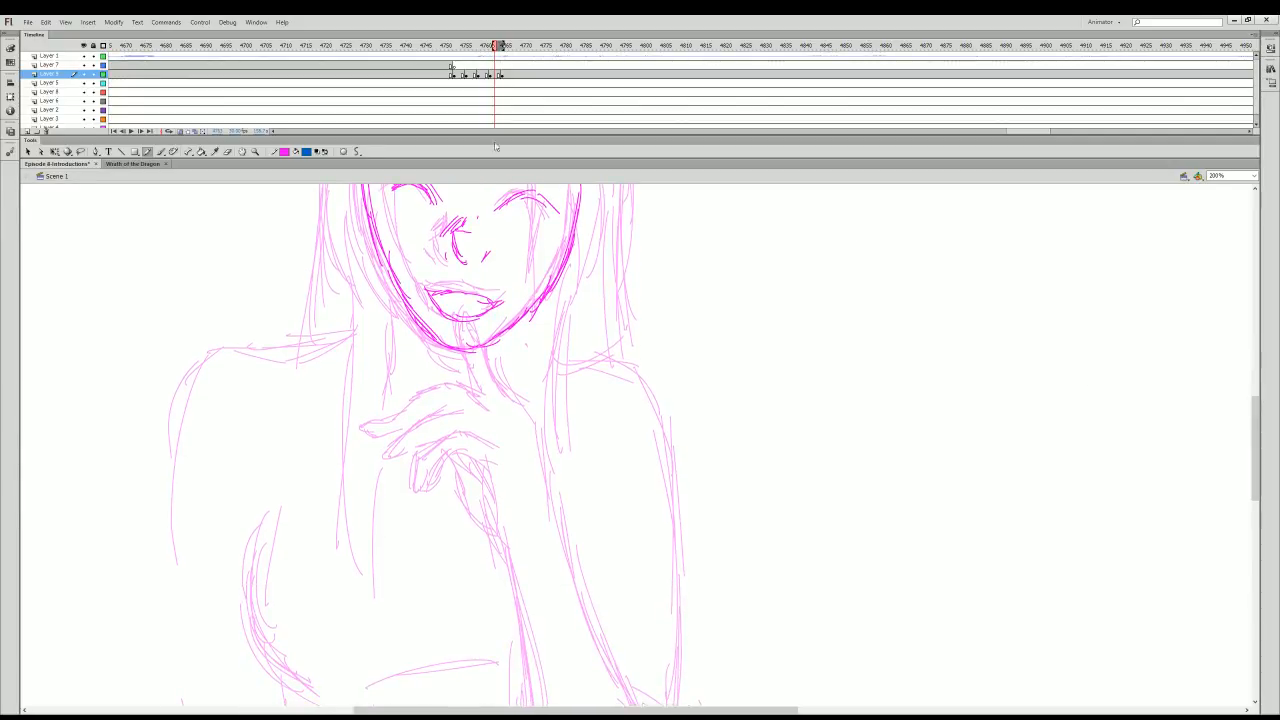
click(488, 48)
click(490, 48)
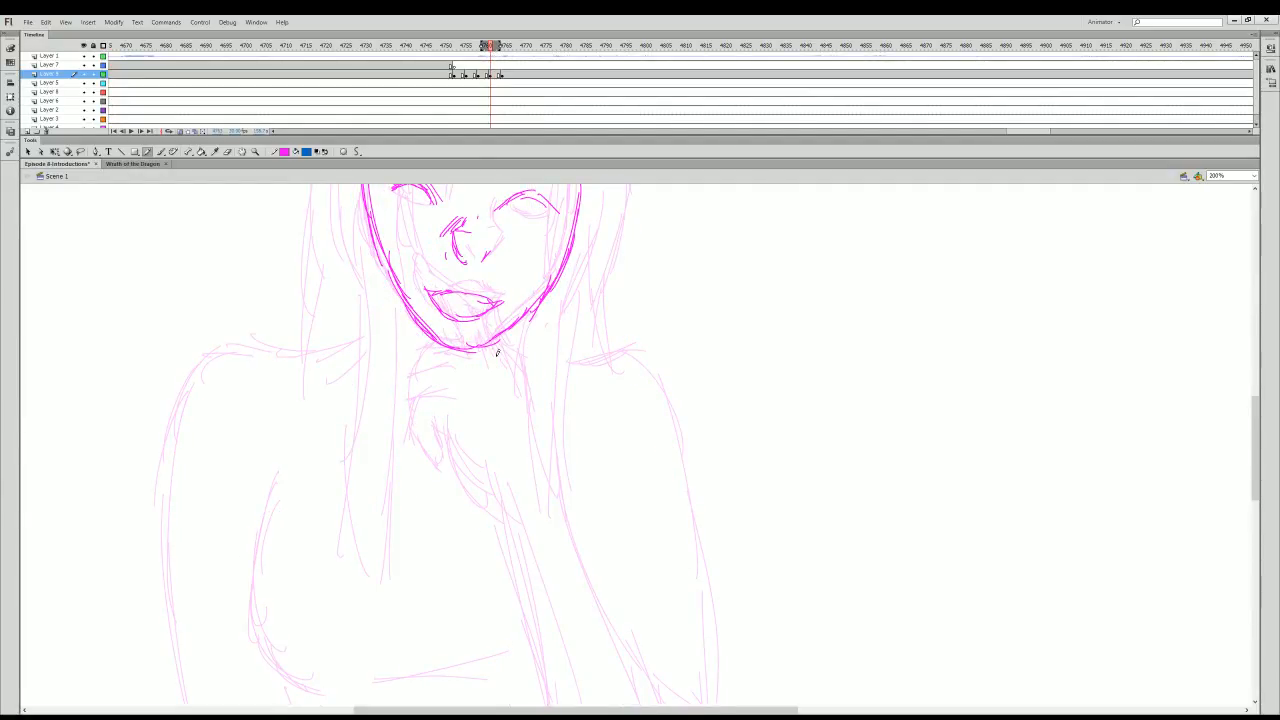
click(494, 48)
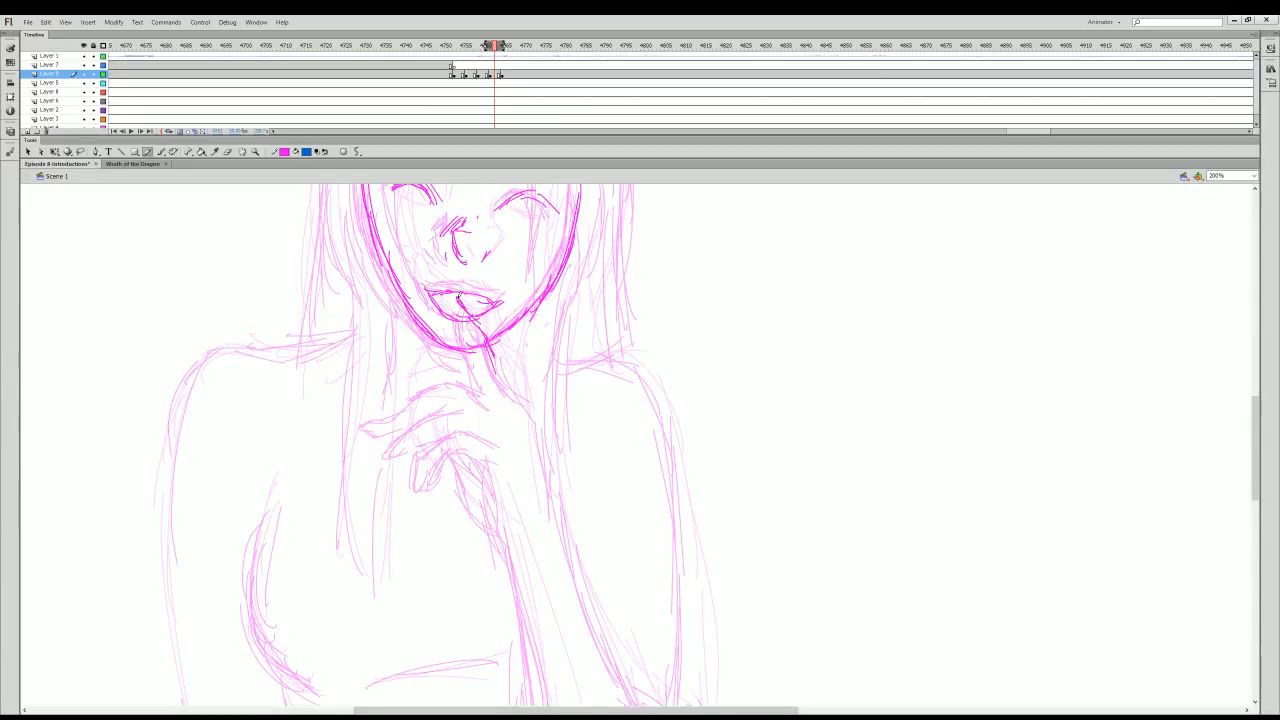
mouse_move(457, 309)
mouse_down()
mouse_move(483, 375)
mouse_move(482, 322)
mouse_move(508, 376)
mouse_move(504, 362)
mouse_move(471, 344)
mouse_move(488, 396)
mouse_up()
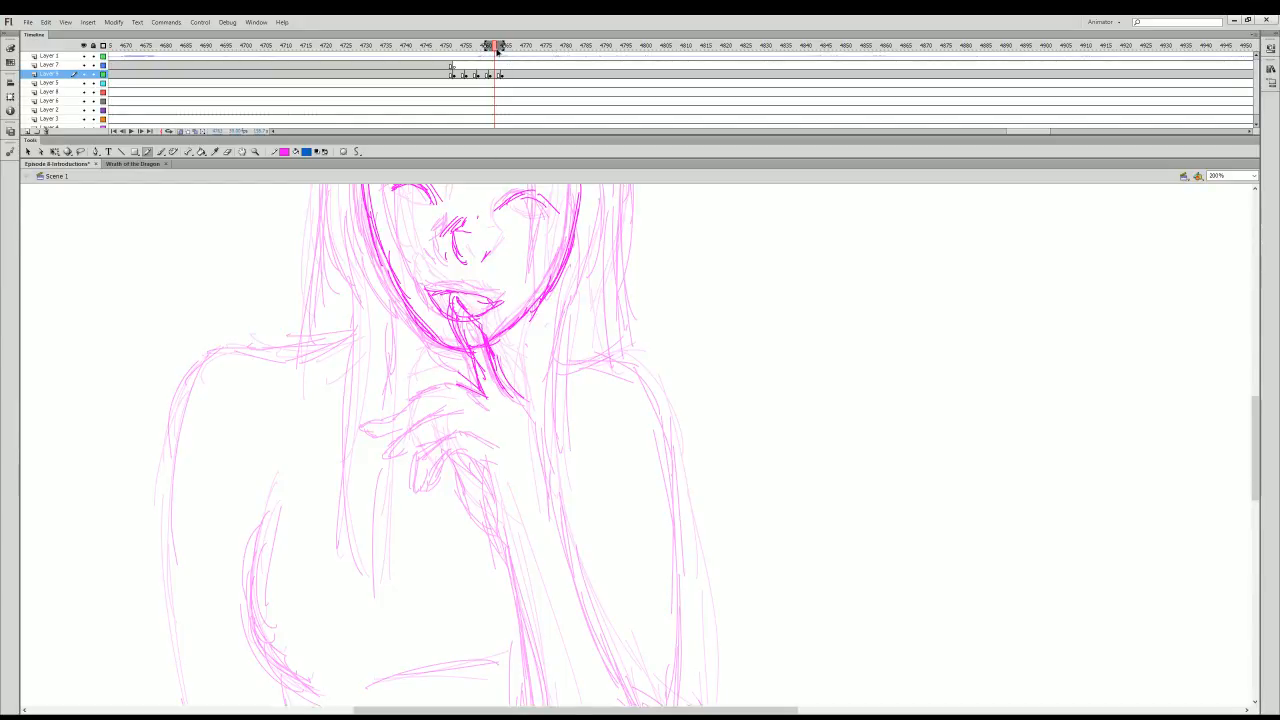
drag(497, 50, 493, 55)
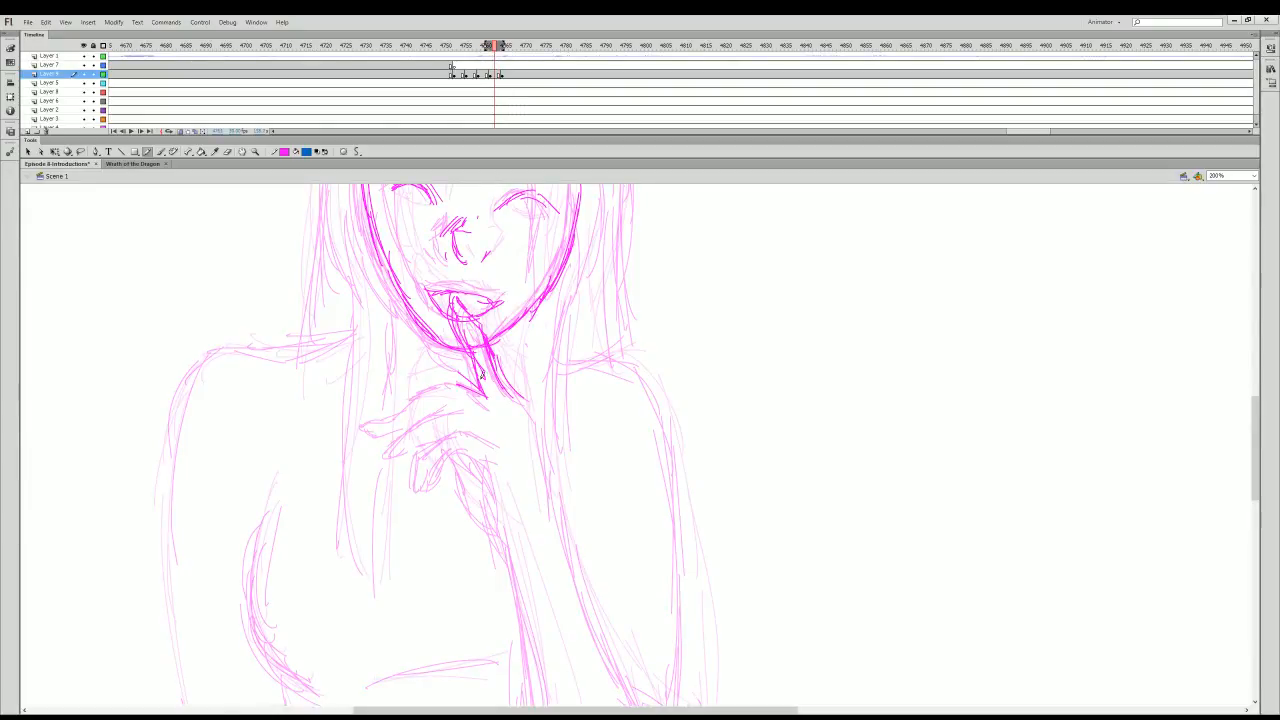
mouse_move(476, 378)
mouse_down()
mouse_move(418, 377)
mouse_move(373, 396)
mouse_move(420, 410)
mouse_move(396, 427)
mouse_move(406, 446)
mouse_move(466, 418)
mouse_move(452, 396)
mouse_move(465, 416)
mouse_move(410, 456)
mouse_move(482, 436)
mouse_move(502, 514)
mouse_move(536, 424)
mouse_move(544, 508)
mouse_up()
mouse_move(488, 450)
mouse_down()
mouse_move(470, 508)
mouse_move(464, 470)
mouse_move(498, 516)
mouse_up()
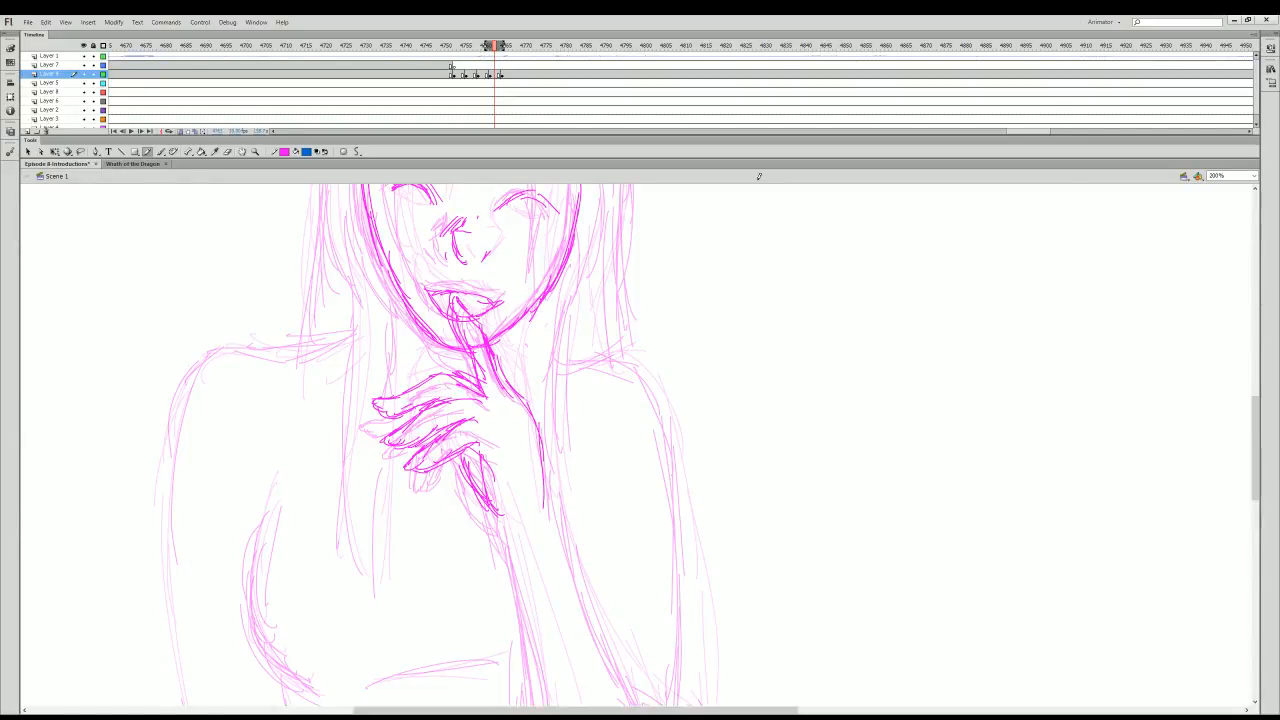
- Sketch the third in-between's raised forearm down to the elbow, the line trailing below it, and the chest contour
scroll(1252, 430, down, 3)
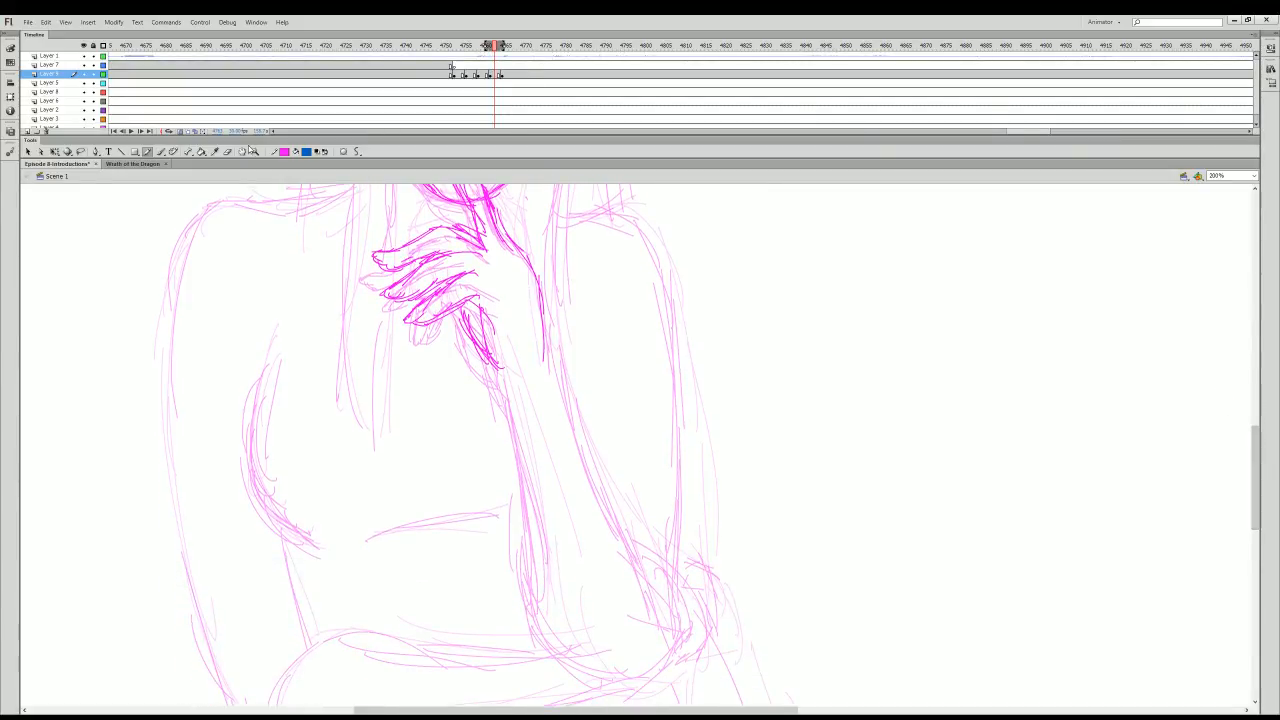
click(255, 151)
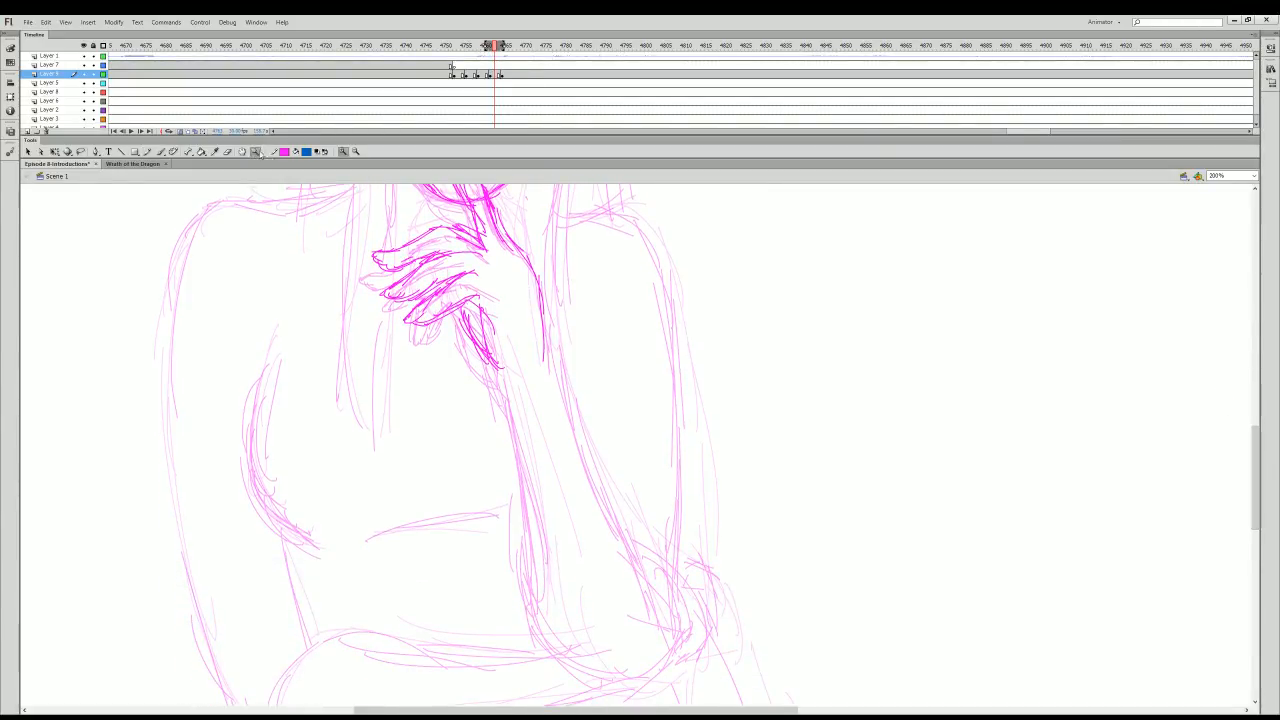
click(357, 151)
click(649, 517)
key(y)
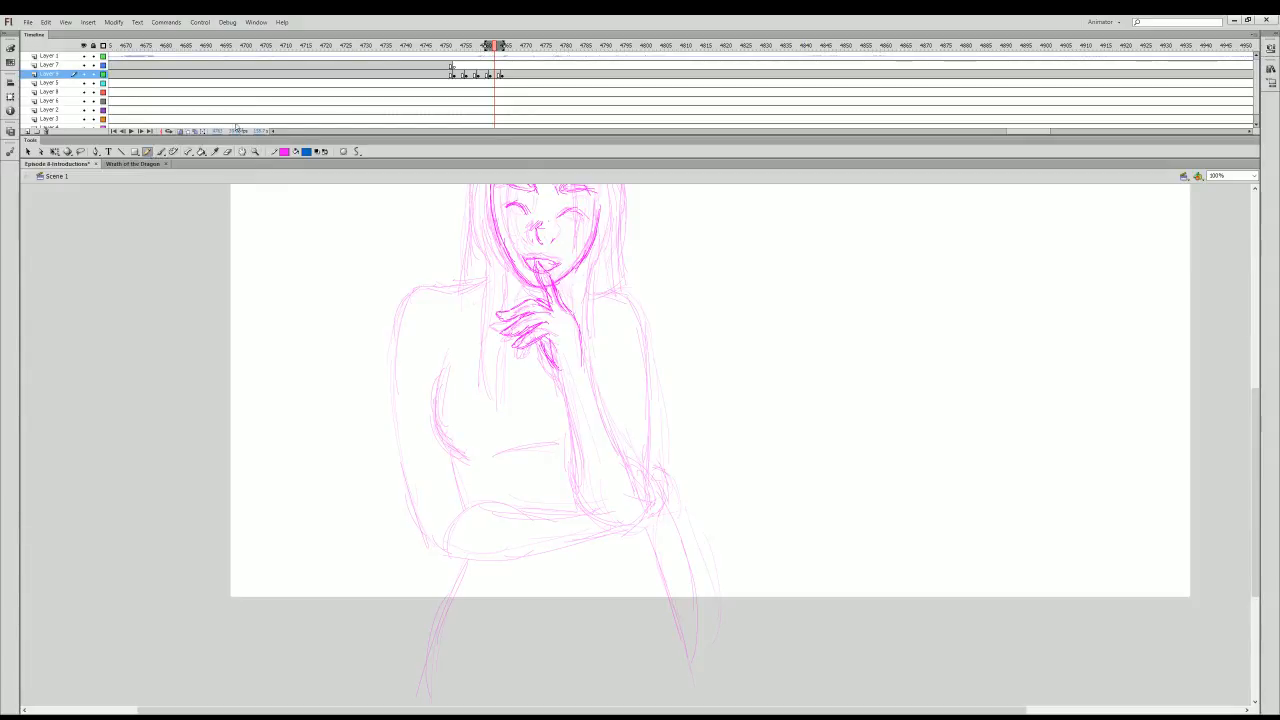
drag(579, 357, 622, 448)
drag(584, 334, 644, 490)
drag(560, 350, 577, 473)
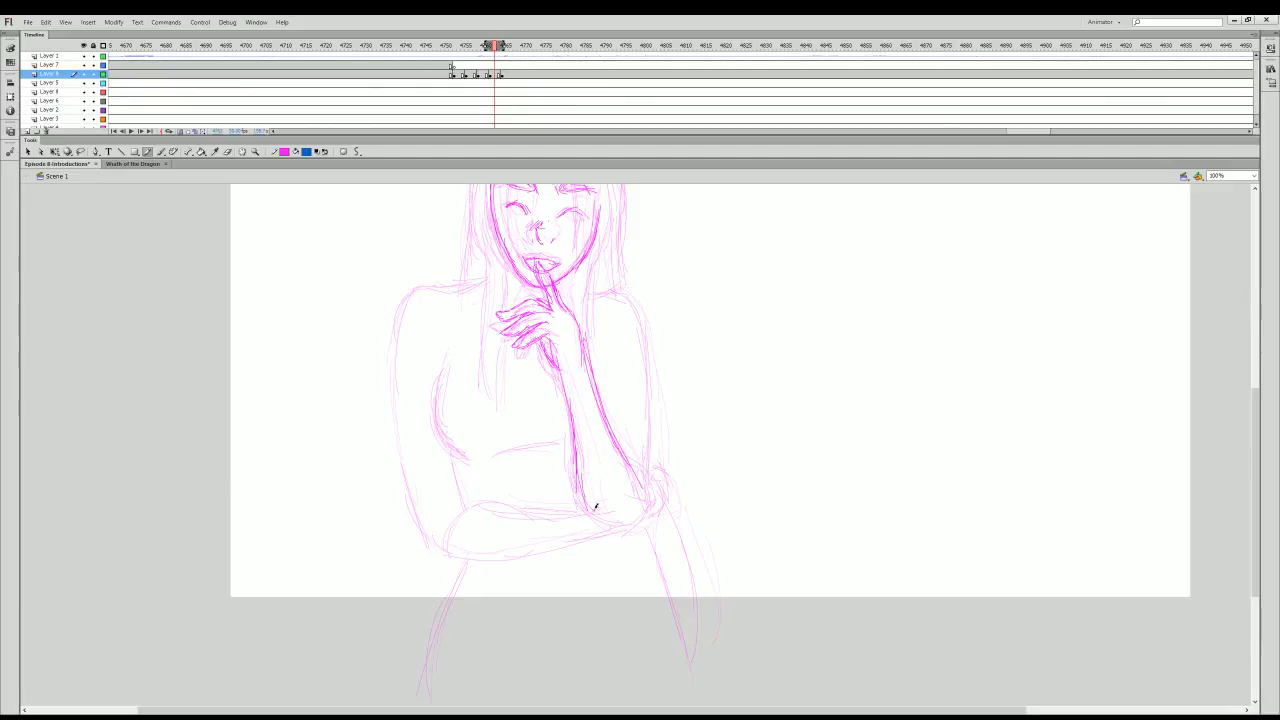
mouse_move(595, 507)
mouse_down()
mouse_move(648, 512)
mouse_move(657, 486)
mouse_up()
mouse_move(651, 489)
mouse_down()
mouse_move(671, 508)
mouse_move(683, 633)
mouse_up()
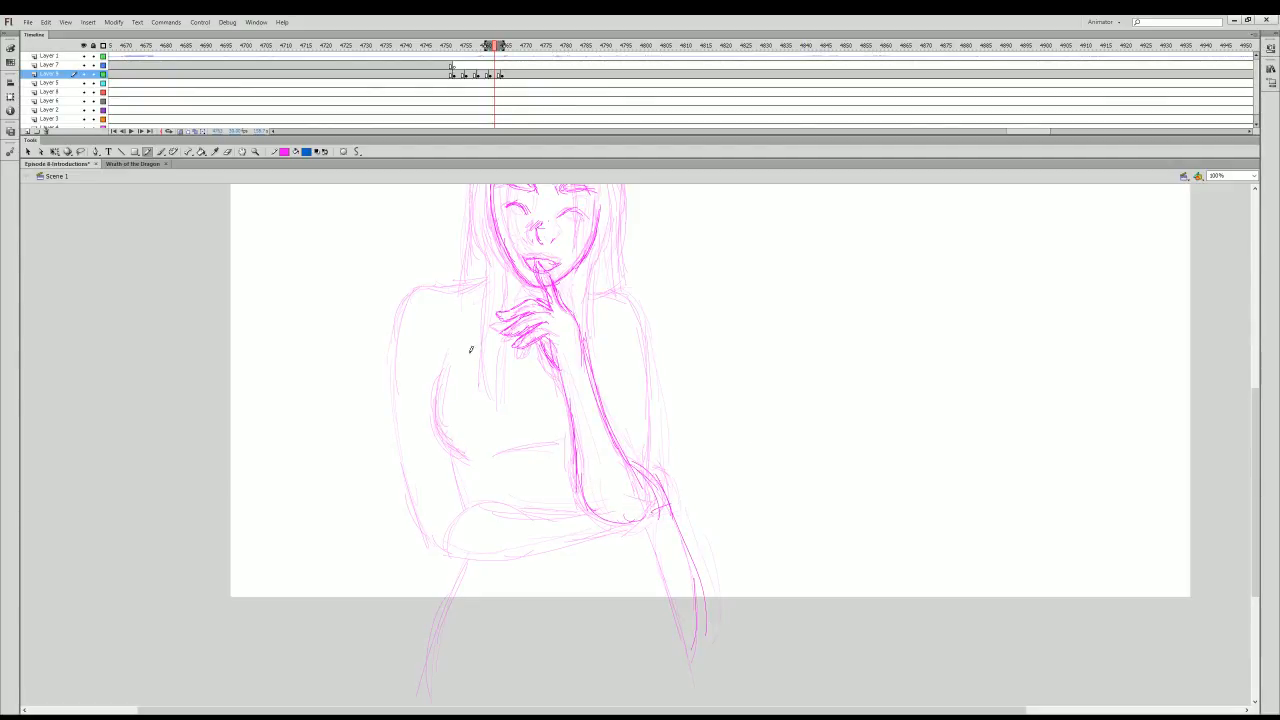
mouse_move(444, 368)
mouse_down()
mouse_move(444, 437)
mouse_move(469, 455)
mouse_move(565, 448)
mouse_up()
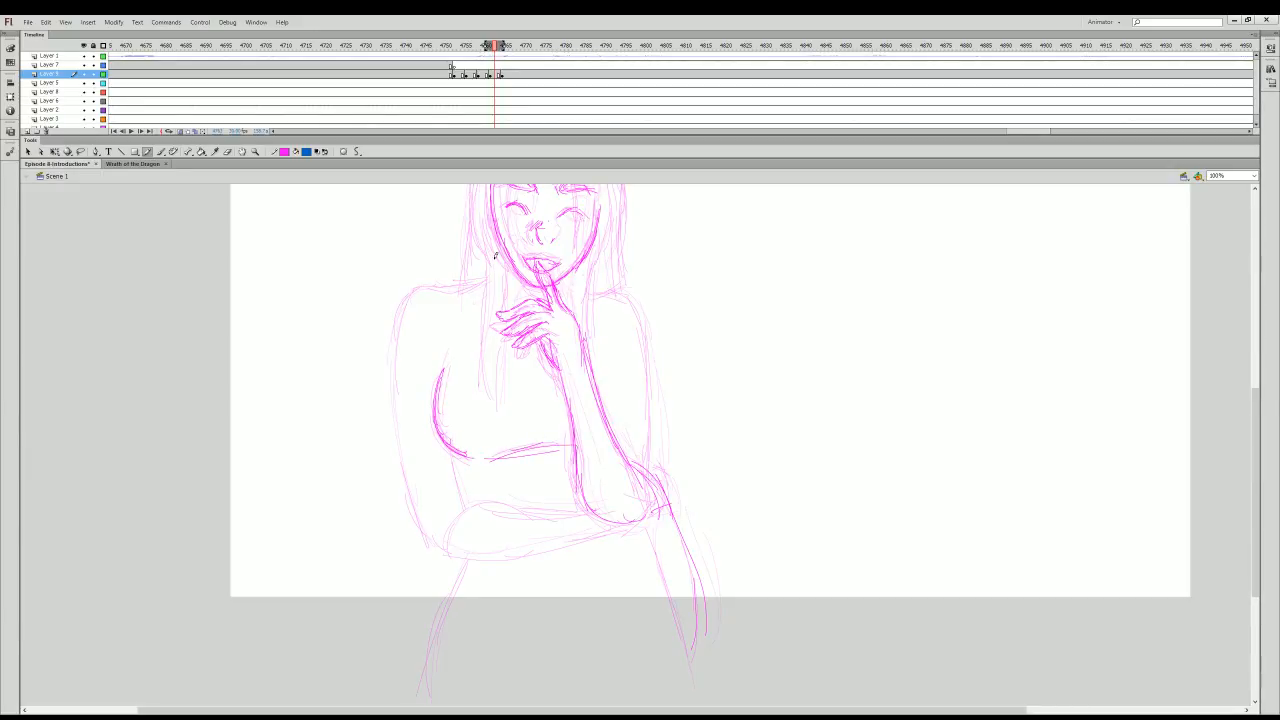
- Play back the animation from just before the in-betweens to check the partly drawn third in-between
scroll(518, 316, up, 5)
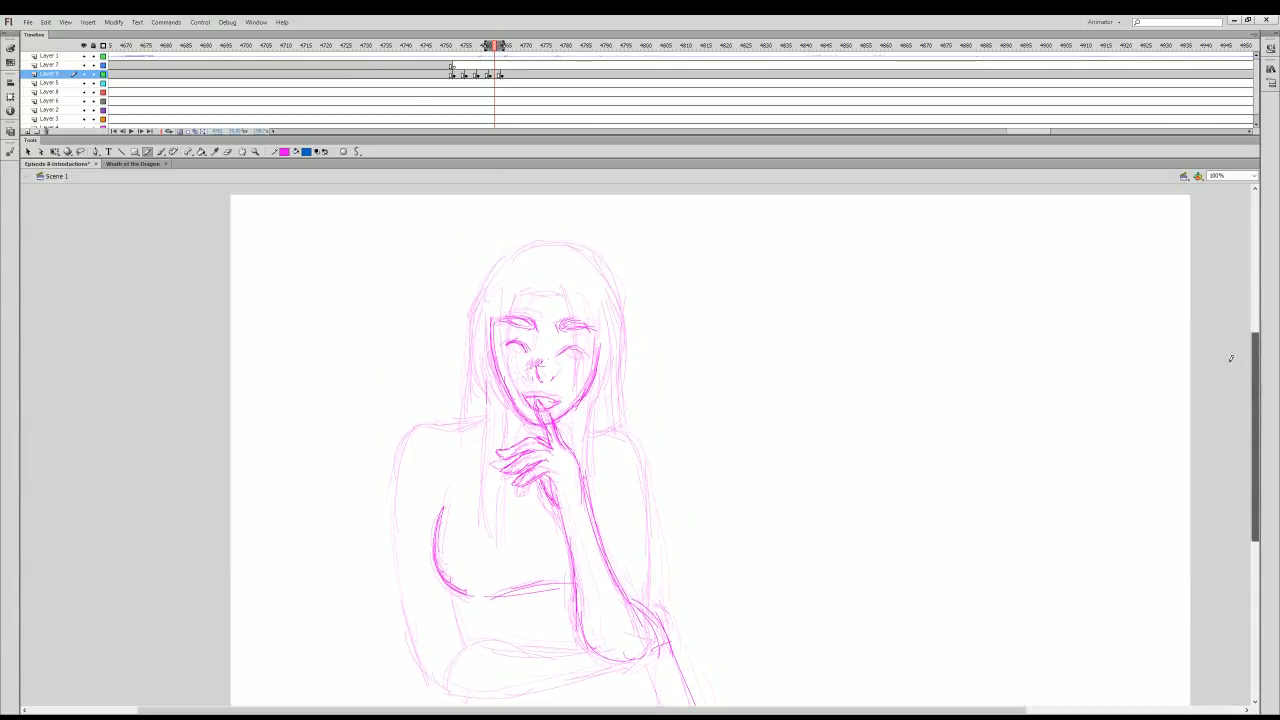
click(497, 55)
drag(497, 56, 457, 69)
click(444, 72)
key(Return)
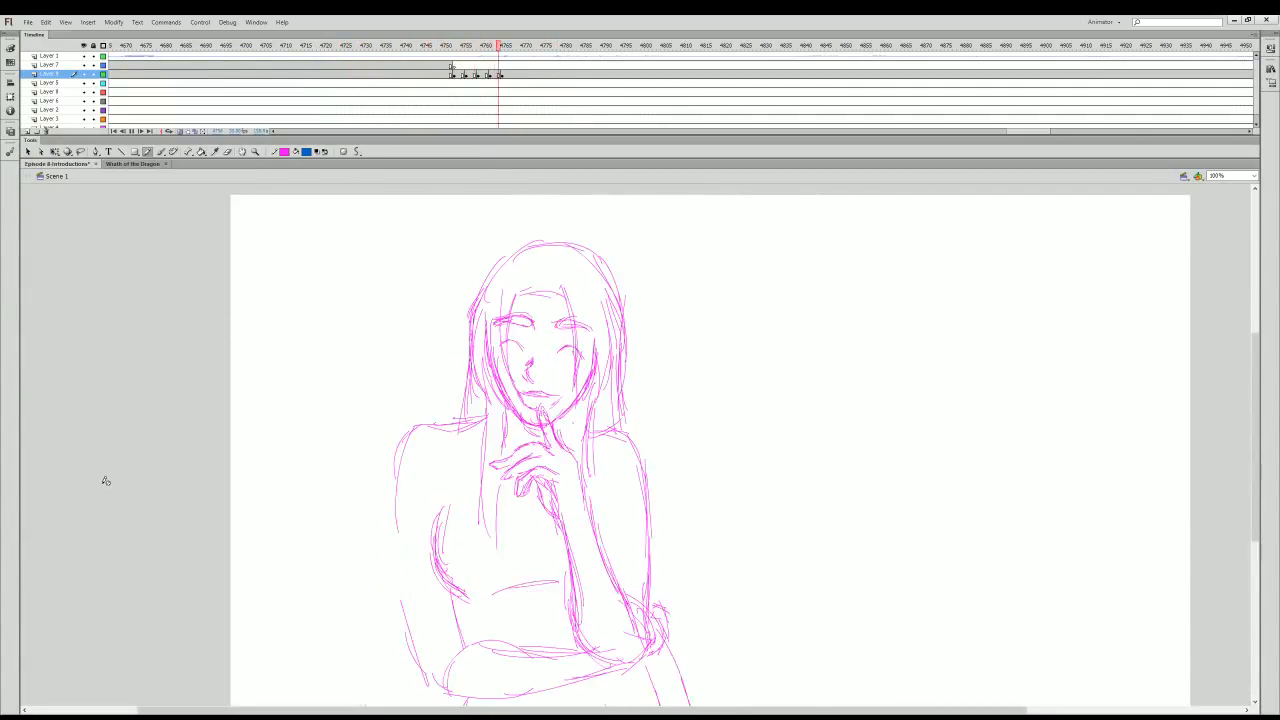
- Try to sketch the third in-between's hair strands over the forehead and beside the face
click(497, 75)
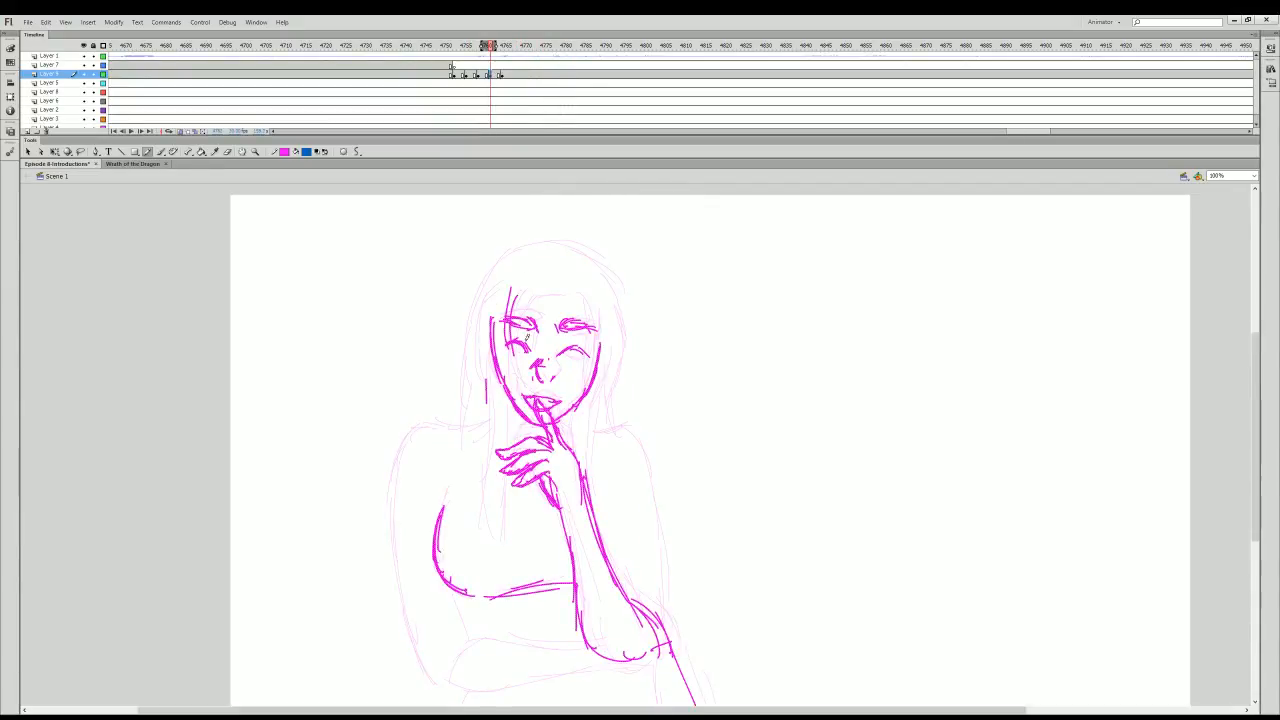
drag(523, 293, 511, 342)
drag(529, 292, 519, 368)
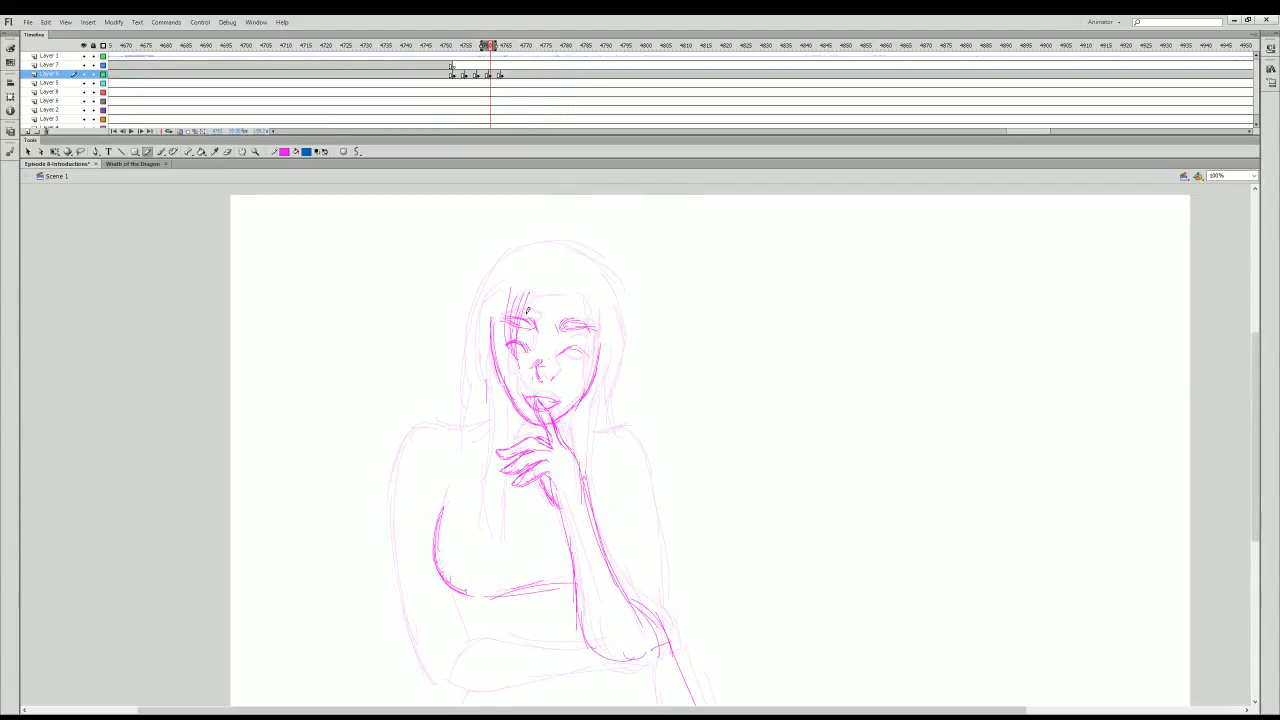
drag(510, 292, 516, 370)
drag(495, 288, 488, 380)
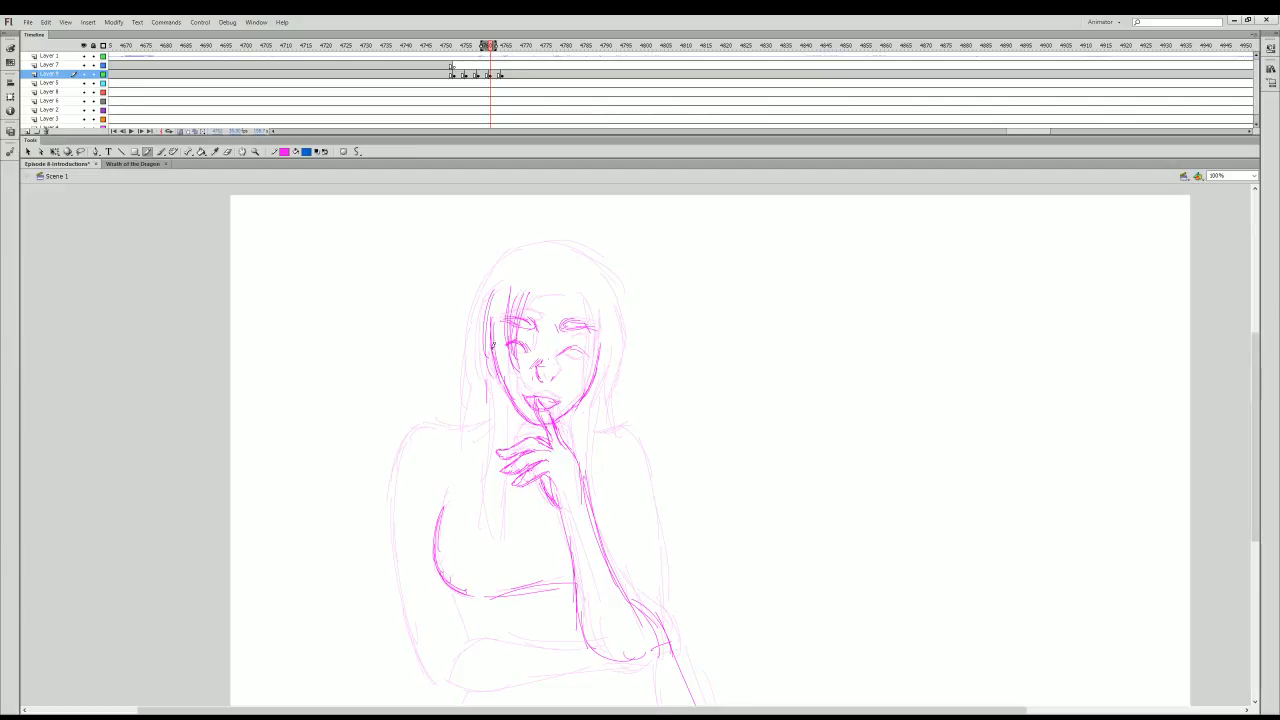
drag(490, 322, 500, 386)
- Compare the new hair strands with the neighbouring frames and undo the last strokes
mouse_move(490, 48)
mouse_down()
mouse_move(478, 48)
mouse_move(503, 47)
mouse_move(490, 60)
mouse_up()
click(505, 47)
key(ctrl+z)
key(ctrl+z)
key(ctrl+z)
key(ctrl+z)
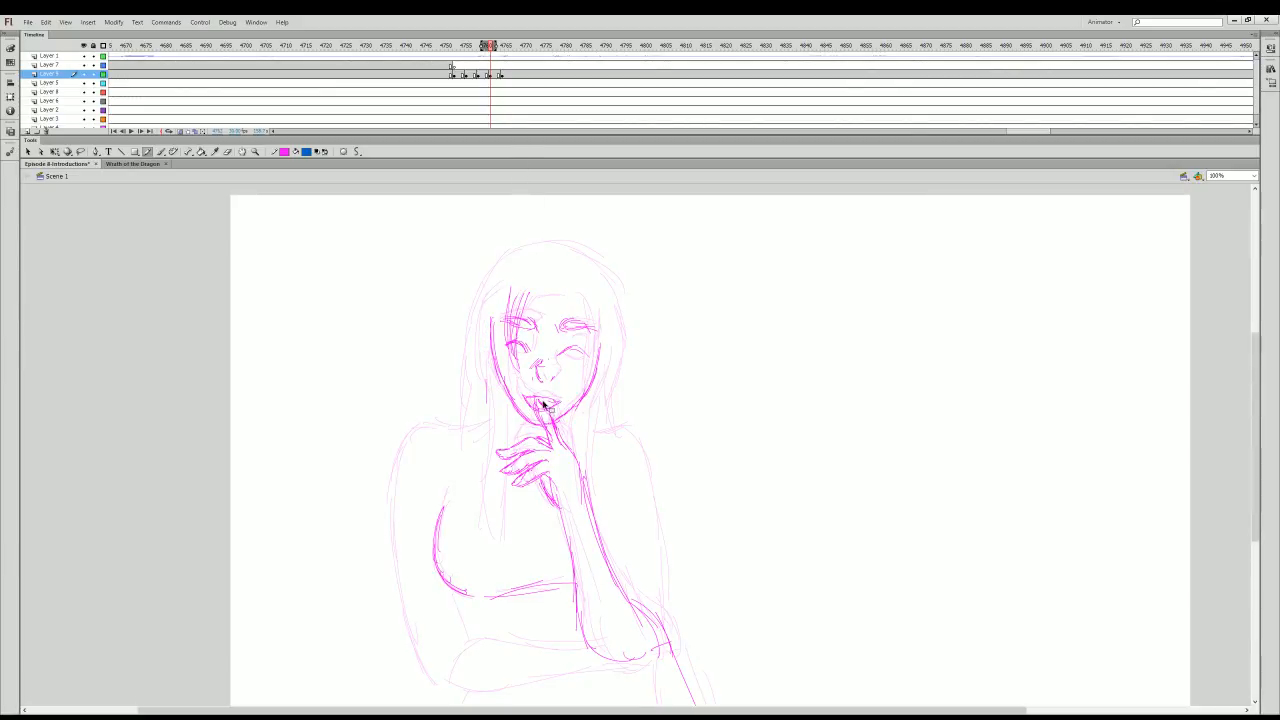
key(ctrl+z)
key(ctrl+z)
- Step back frame by frame through the in-between drawings to the blue pose before the turn
key(comma)
key(comma)
key(comma)
key(comma)
key(comma)
key(comma)
key(comma)
key(comma)
key(comma)
key(comma)
key(comma)
key(comma)
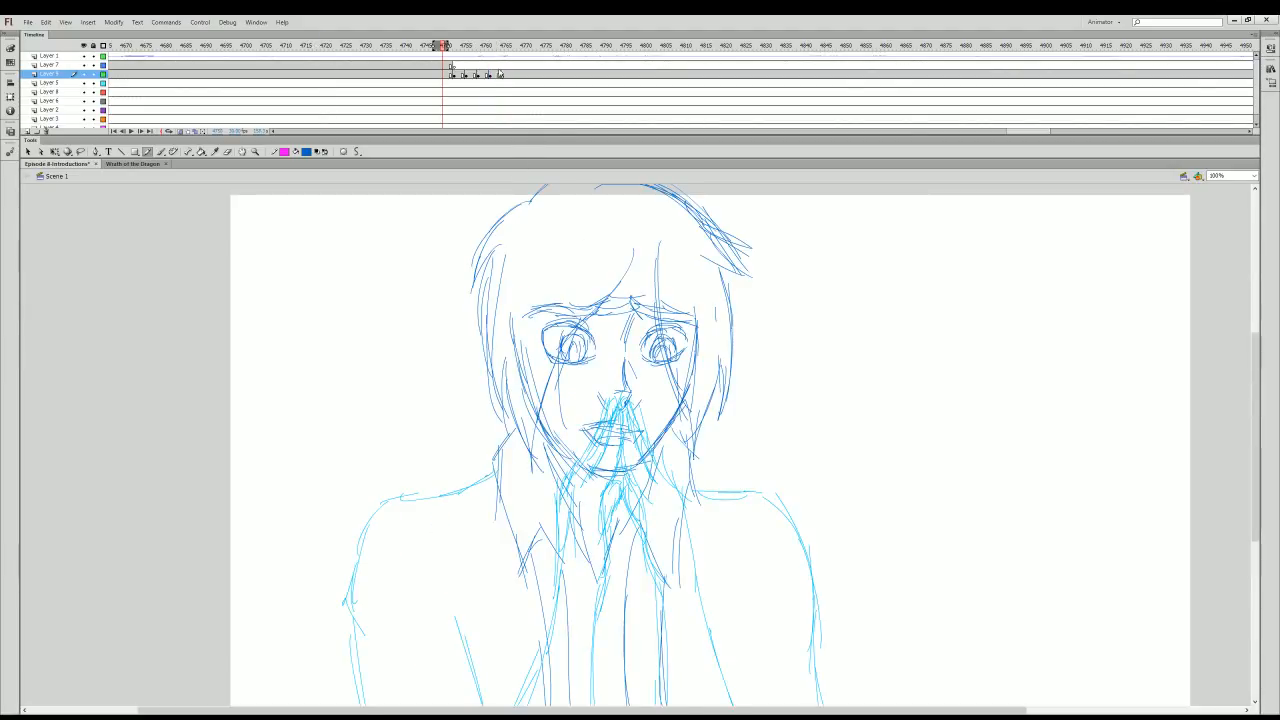
- Step forward frame by frame from the blue pose to the unfinished third magenta in-between
key(period)
key(period)
key(period)
key(period)
key(period)
key(period)
key(period)
key(period)
key(period)
key(period)
key(period)
key(period)
key(period)
drag(499, 48, 495, 48)
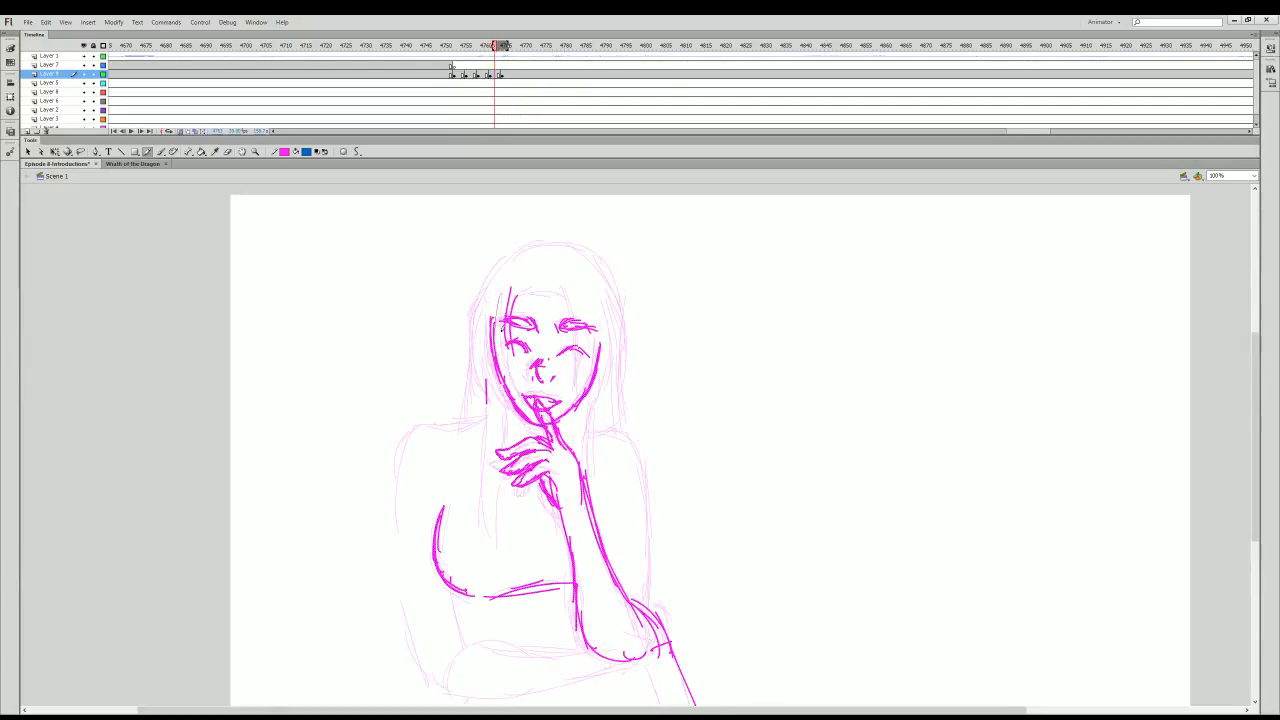
- Sketch the third in-between's hairline, the strands framing the face and the rounded outline over the crown
drag(515, 293, 515, 360)
key(ctrl+z)
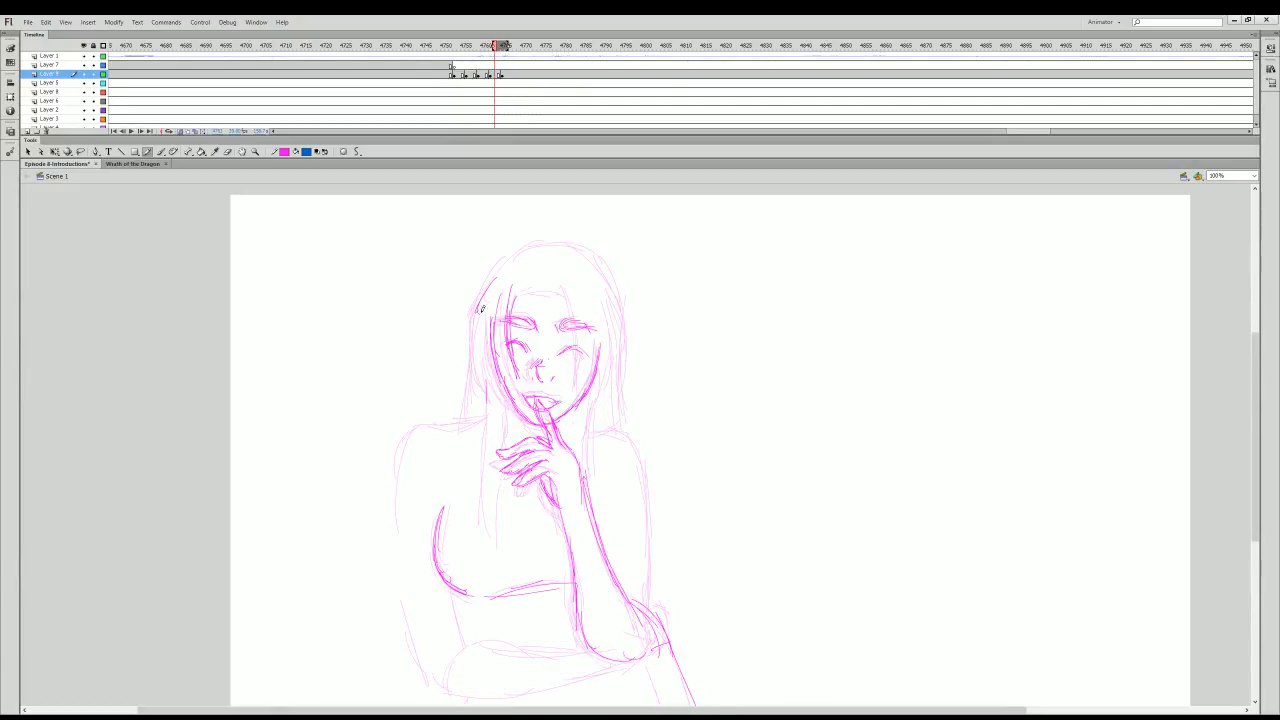
mouse_move(481, 309)
mouse_down()
mouse_move(489, 385)
mouse_move(490, 346)
mouse_move(519, 402)
mouse_up()
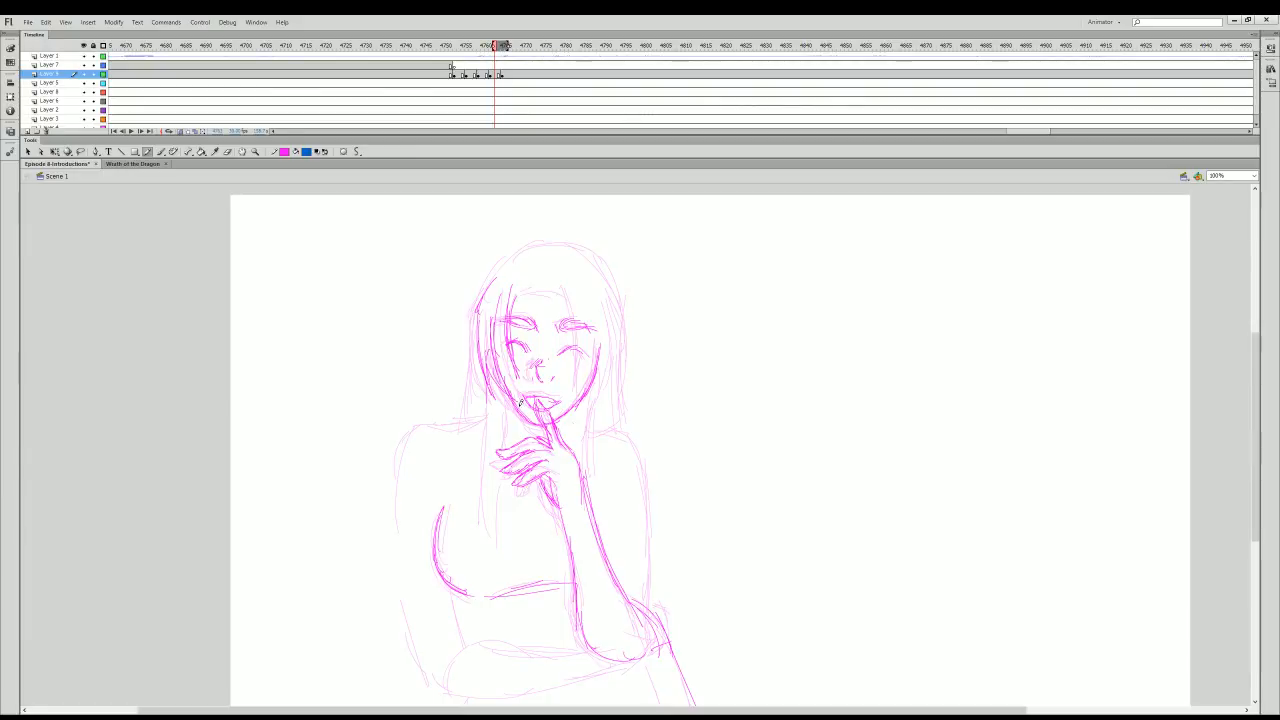
drag(567, 290, 577, 388)
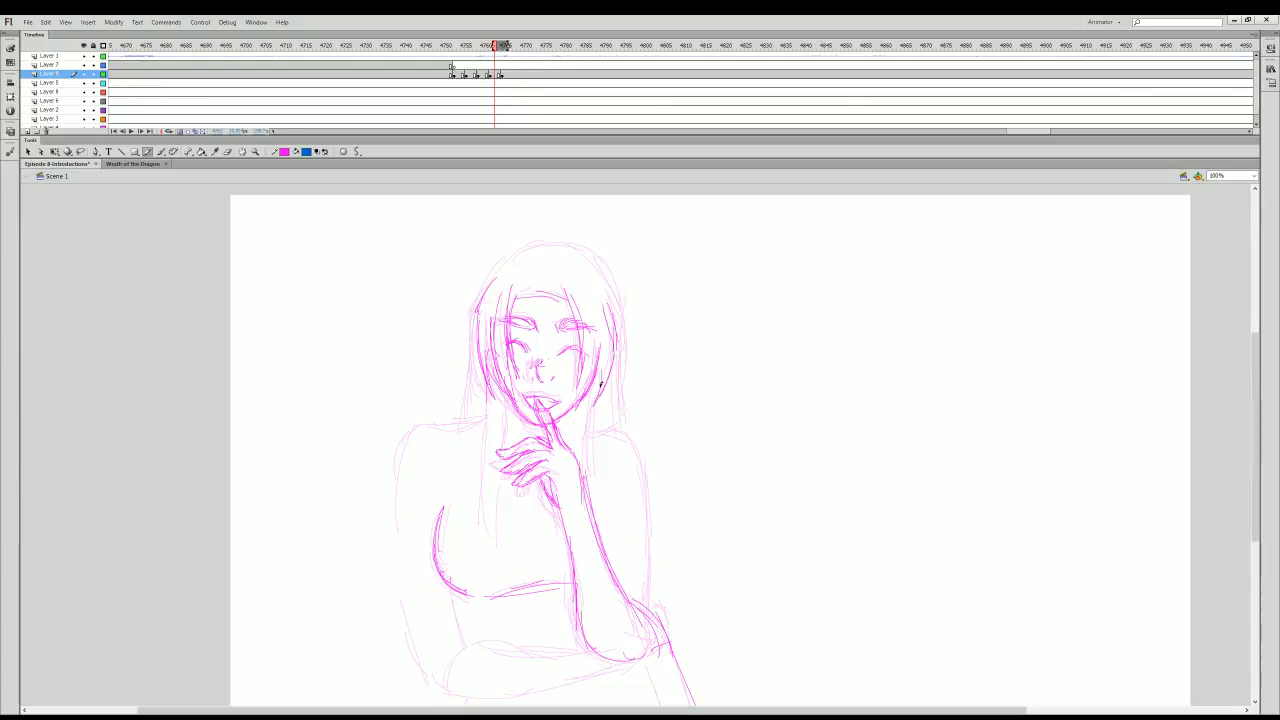
mouse_move(482, 298)
mouse_down()
mouse_move(526, 242)
mouse_move(505, 262)
mouse_move(566, 256)
mouse_move(621, 347)
mouse_move(616, 390)
mouse_up()
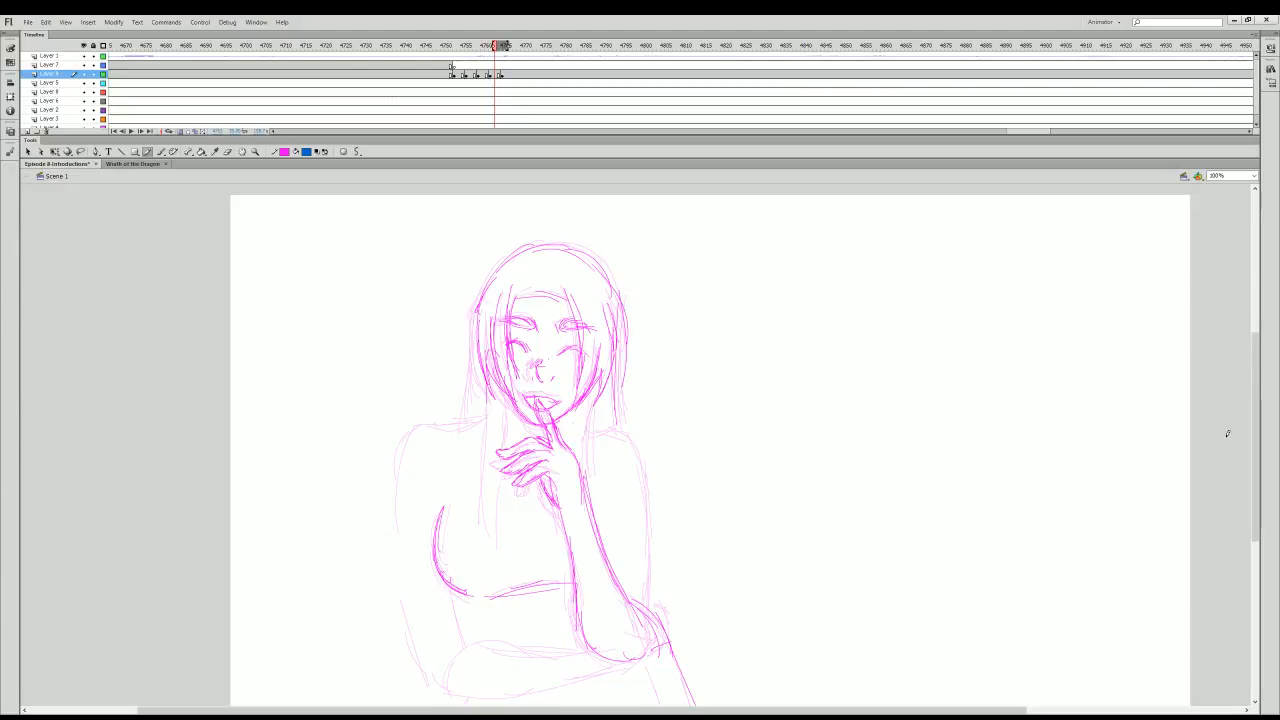
- Draw the third in-between's long hair falling past the neck to the chest on both sides of the face
drag(1254, 450, 1252, 473)
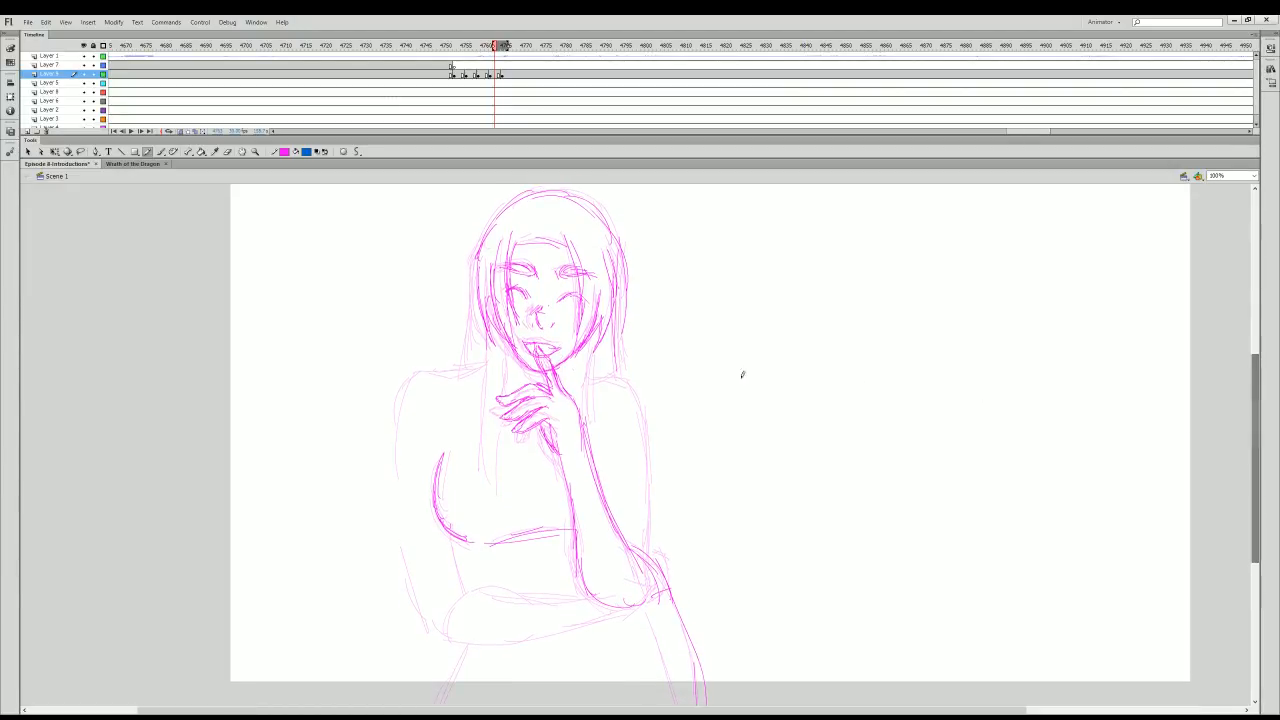
drag(484, 248, 478, 321)
drag(480, 270, 468, 370)
drag(490, 340, 489, 461)
drag(484, 402, 494, 476)
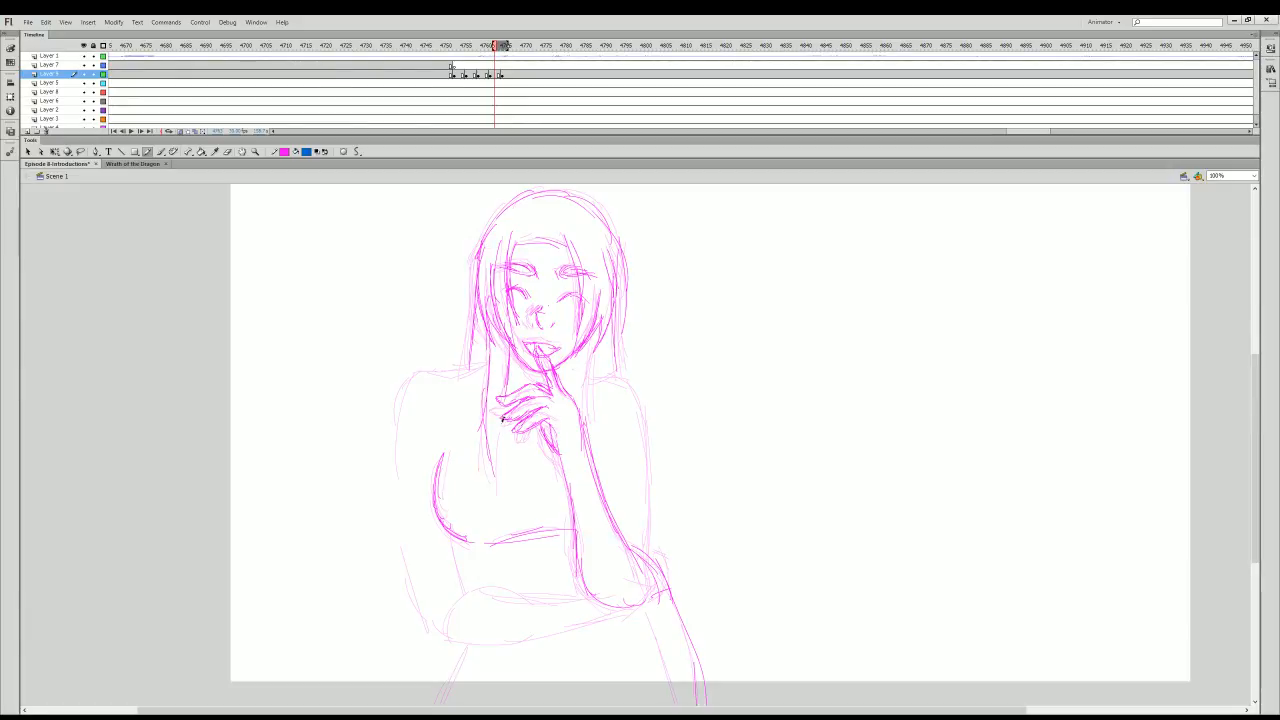
drag(502, 420, 504, 486)
drag(597, 348, 589, 433)
drag(575, 356, 589, 452)
- Outline the third in-between's shoulders and upper arms, and play back the turn to check them
mouse_move(455, 373)
mouse_down()
mouse_move(417, 372)
mouse_move(399, 430)
mouse_move(418, 588)
mouse_up()
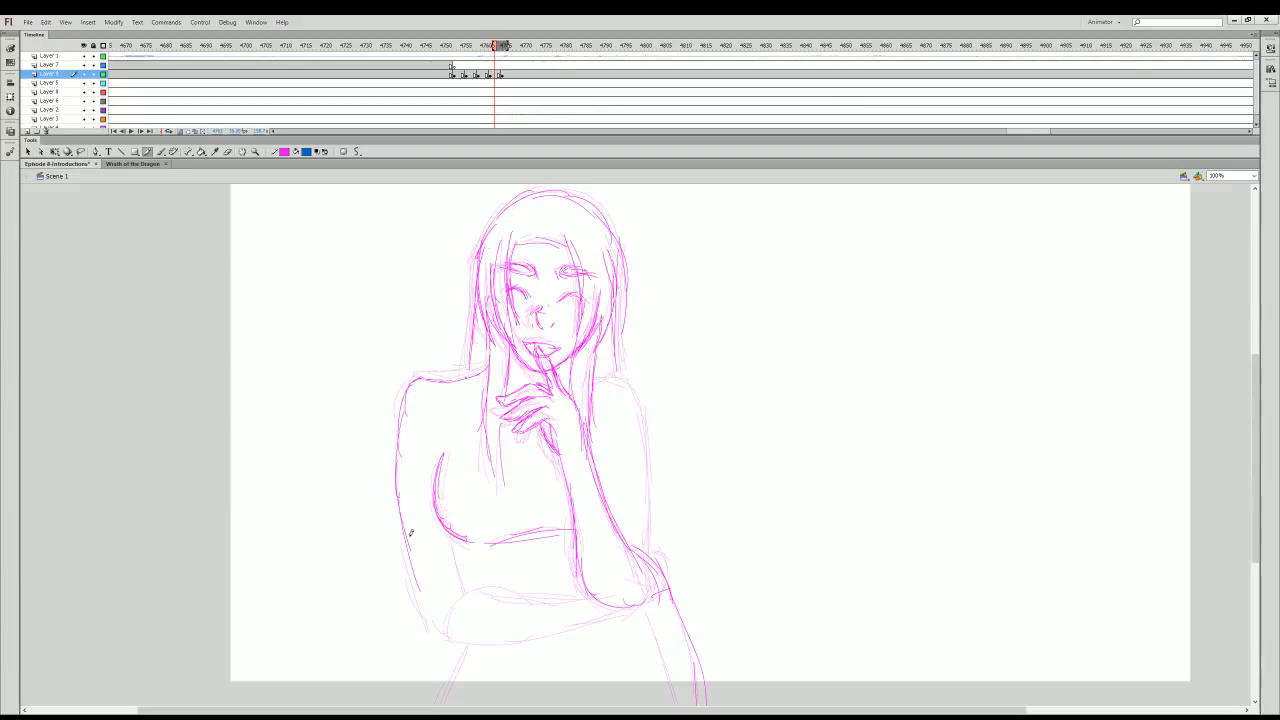
drag(398, 501, 416, 596)
drag(631, 381, 648, 560)
mouse_move(505, 46)
mouse_down()
mouse_move(410, 46)
mouse_move(463, 46)
mouse_up()
key(Return)
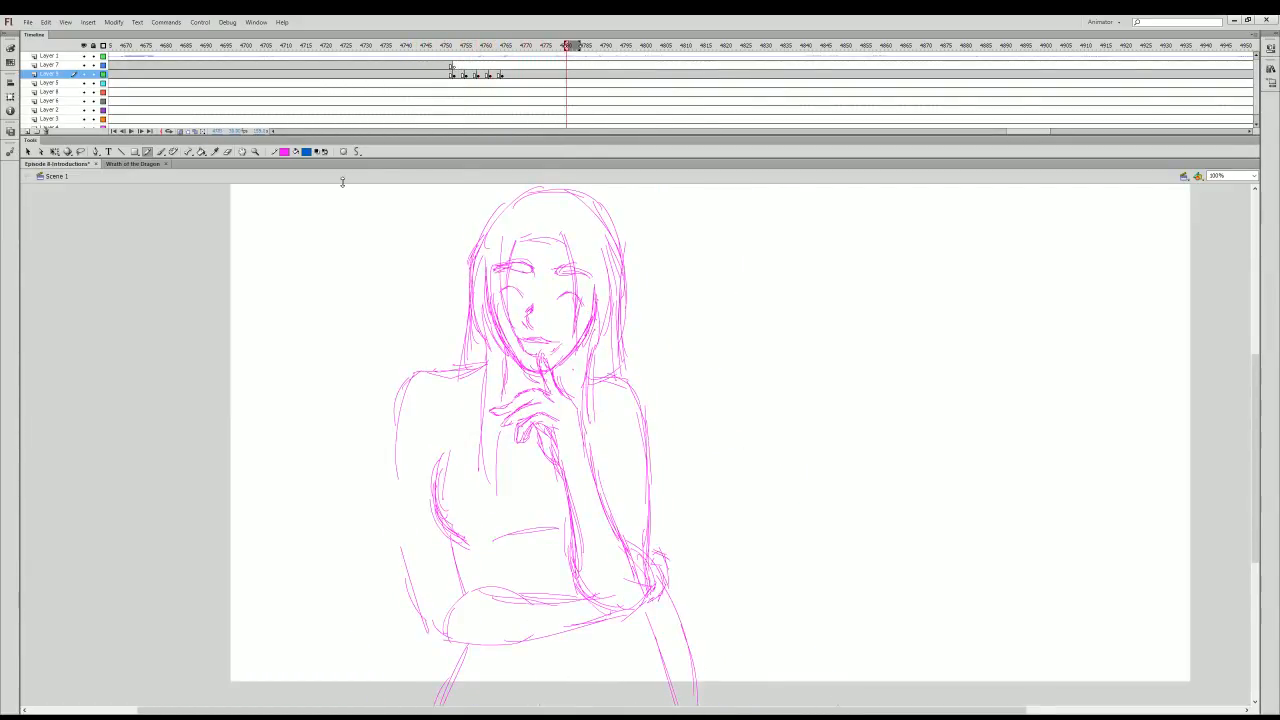
- Sketch the third in-between's waist side and the folded forearm crossing in front of the torso
click(495, 75)
drag(447, 528, 463, 586)
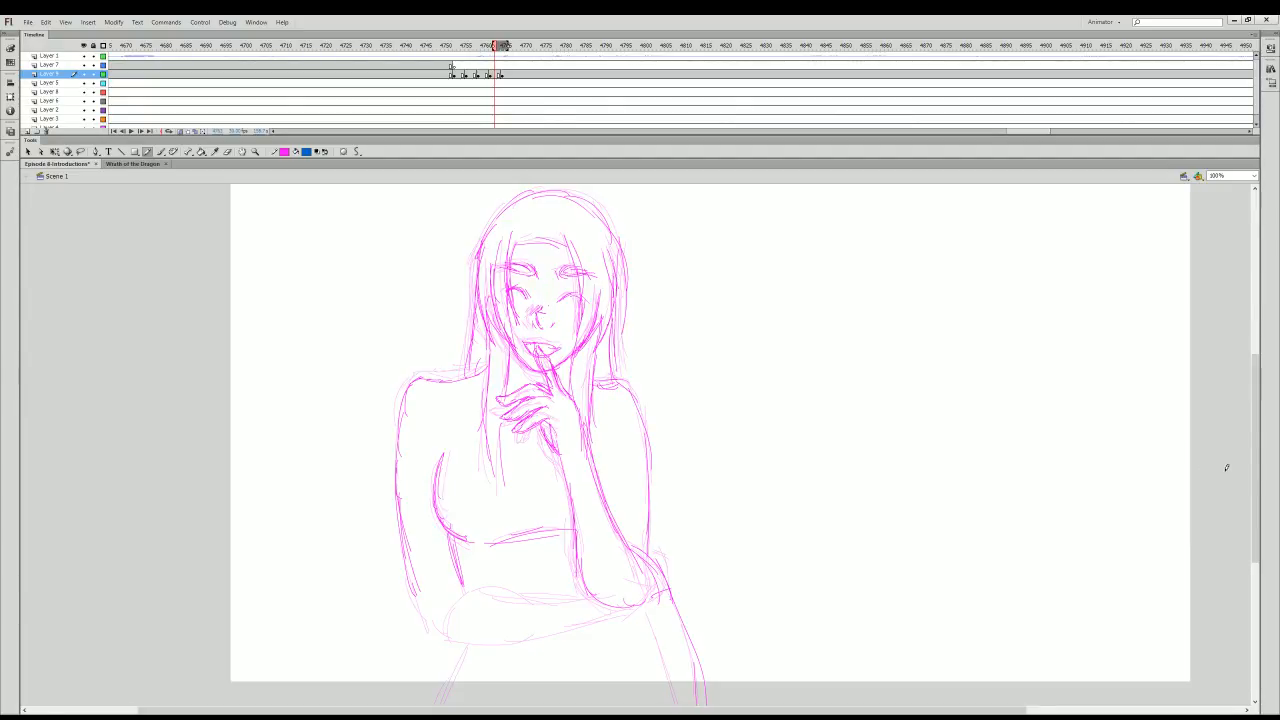
scroll(1255, 460, down, 2)
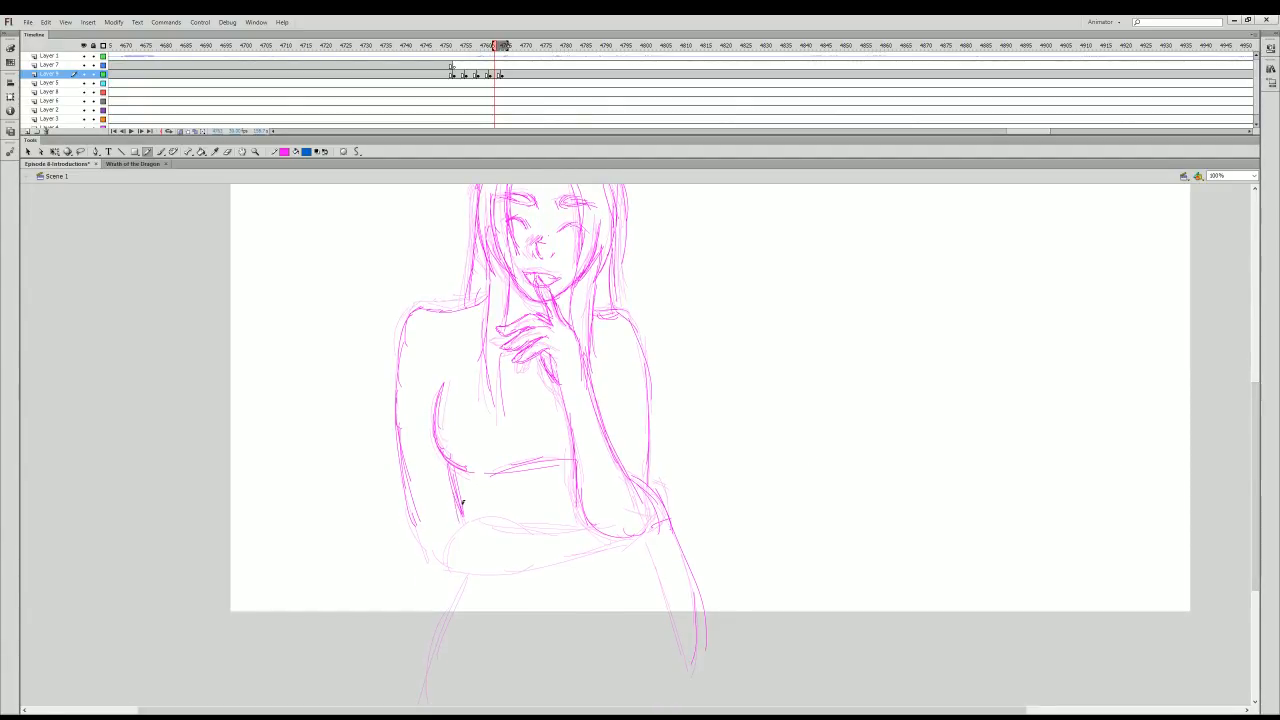
mouse_move(462, 503)
mouse_down()
mouse_move(428, 537)
mouse_move(438, 562)
mouse_move(450, 545)
mouse_move(606, 524)
mouse_up()
mouse_move(440, 566)
mouse_down()
mouse_move(528, 568)
mouse_move(618, 544)
mouse_up()
mouse_move(510, 576)
mouse_down()
mouse_move(665, 532)
mouse_move(670, 548)
mouse_move(652, 551)
mouse_move(683, 634)
mouse_up()
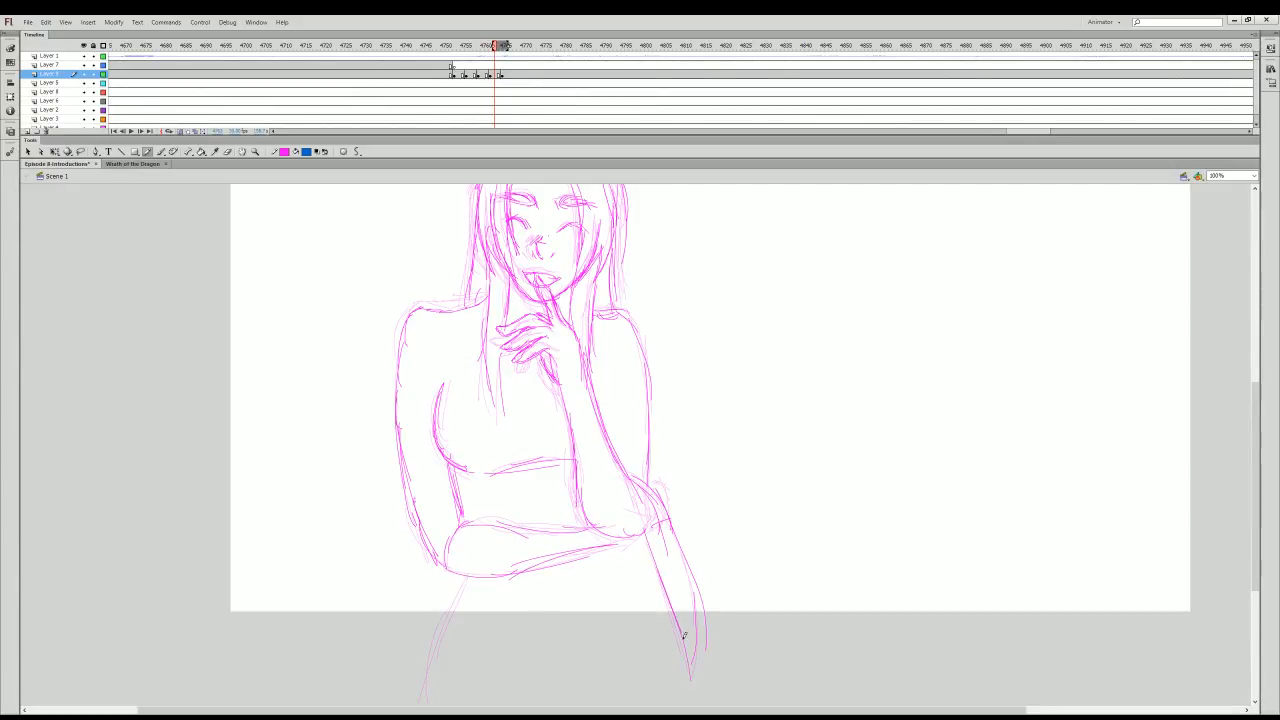
- Draw the third in-between's hip lines on both sides and connect the forearm to the raised elbow
drag(690, 574, 706, 644)
drag(464, 574, 428, 686)
drag(448, 620, 433, 704)
mouse_move(608, 541)
mouse_down()
mouse_move(644, 533)
mouse_move(667, 556)
mouse_up()
- Play back the animation from the blue pose to check the completed third in-between
drag(1257, 500, 1261, 473)
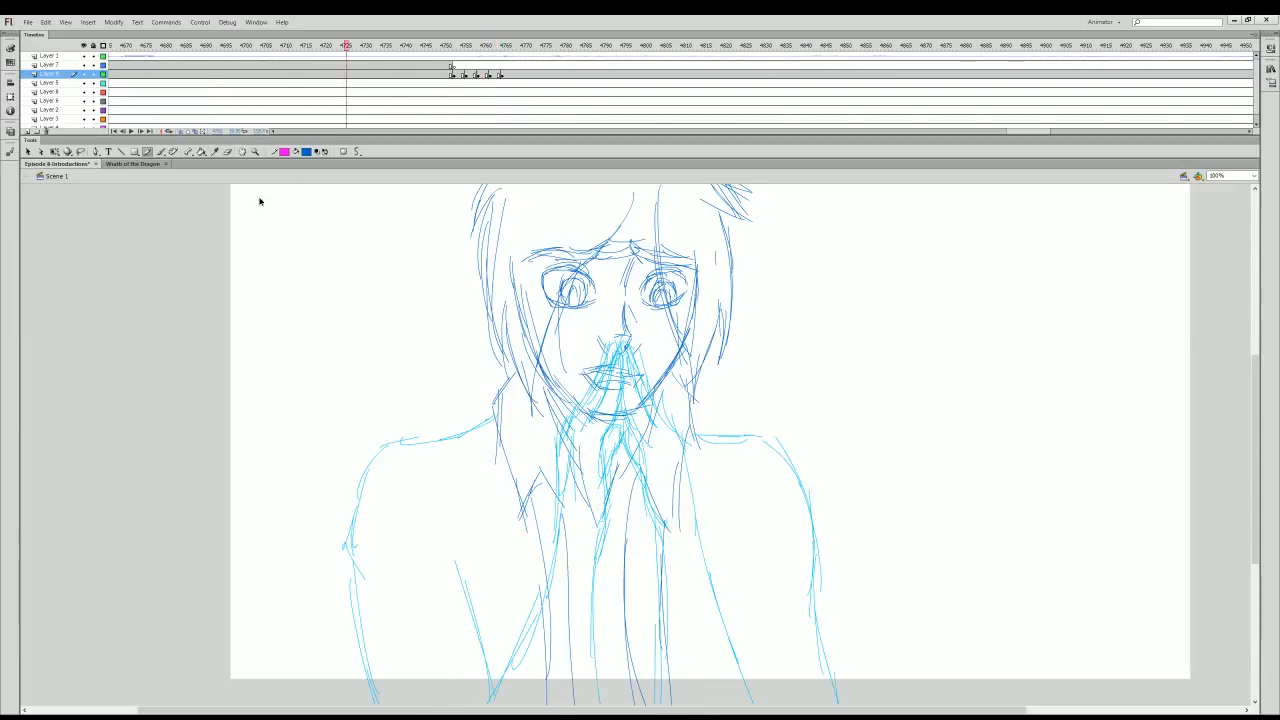
drag(260, 201, 143, 335)
key(Return)
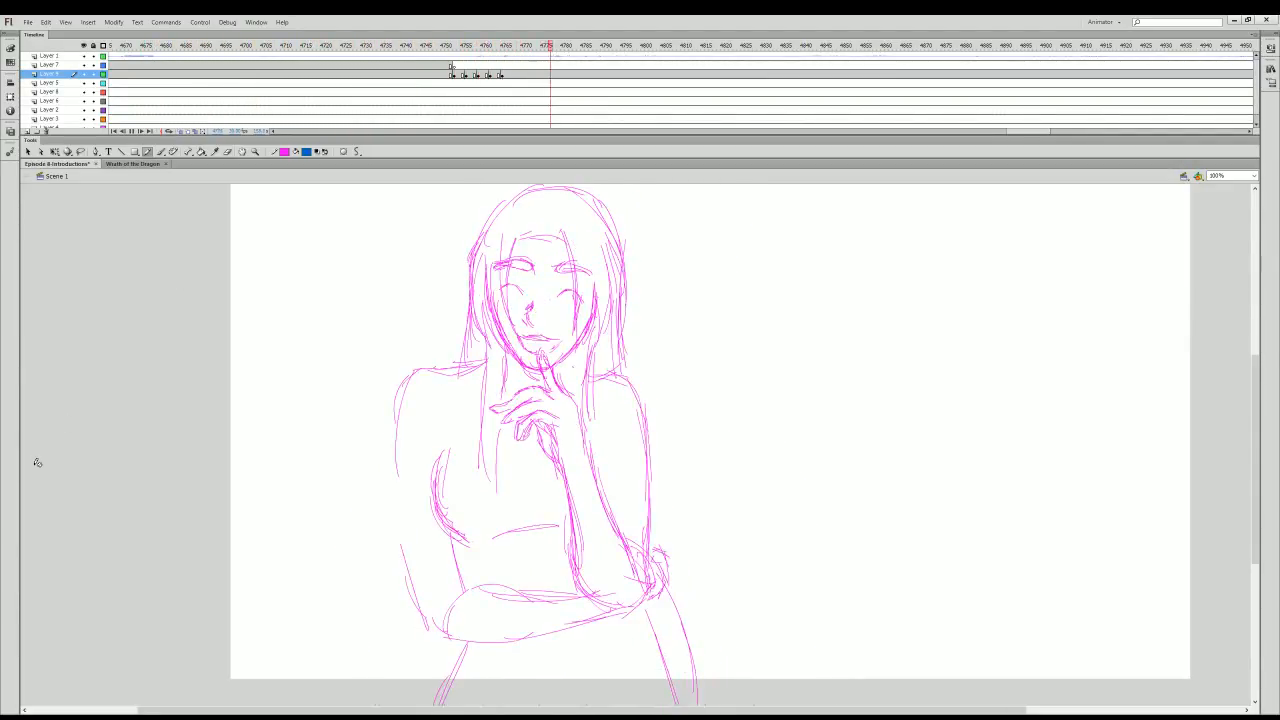
- Add the missing neck and outer arm lines to the final finger-at-chin pose
click(502, 76)
click(496, 76)
click(503, 76)
drag(573, 356, 567, 388)
- Play back the turn and the held finger-at-chin pose several times to judge the timing
drag(508, 48, 185, 250)
key(Return)
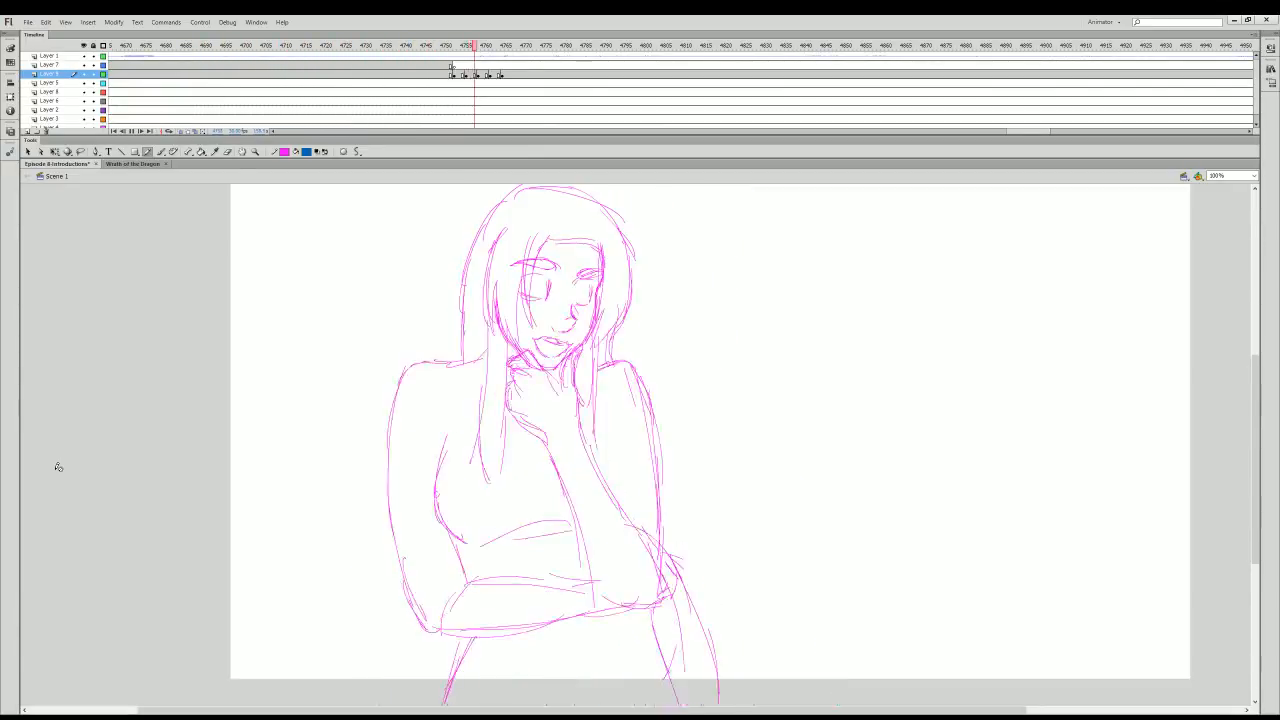
click(506, 75)
key(comma)
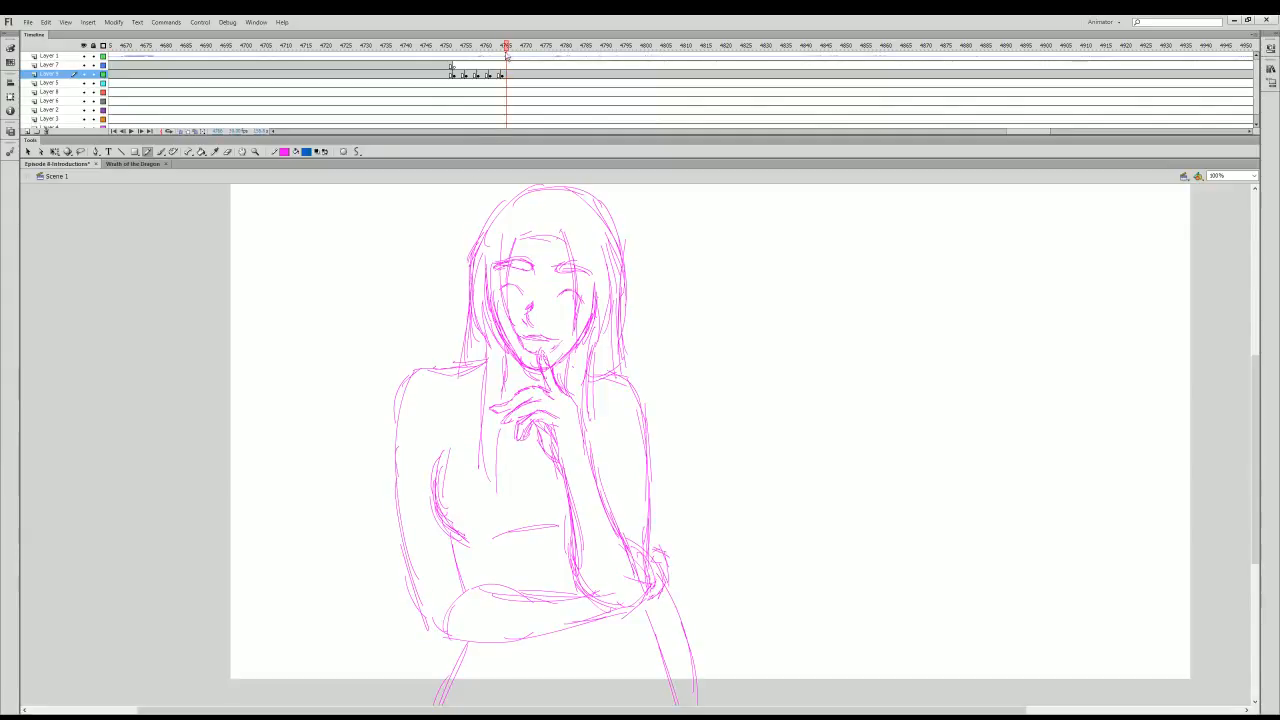
key(Return)
mouse_move(657, 46)
mouse_down()
mouse_move(506, 126)
mouse_move(351, 280)
mouse_up()
key(Return)
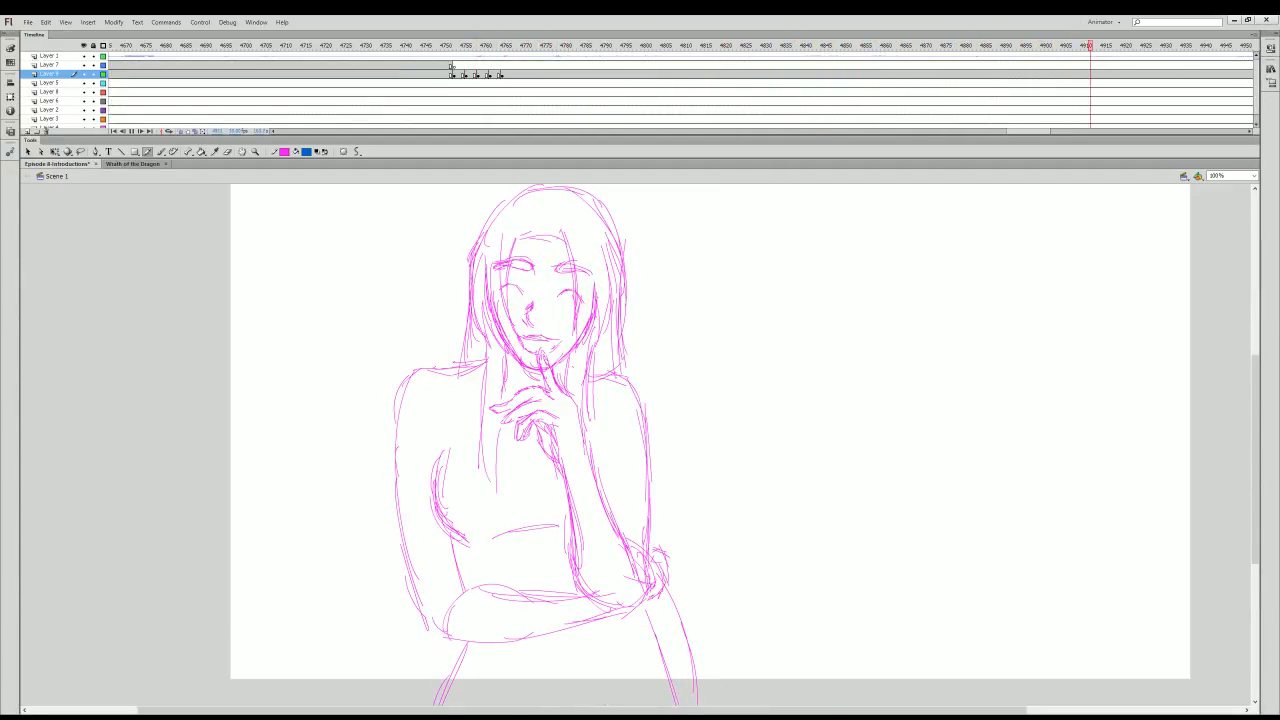
drag(938, 47, 422, 125)
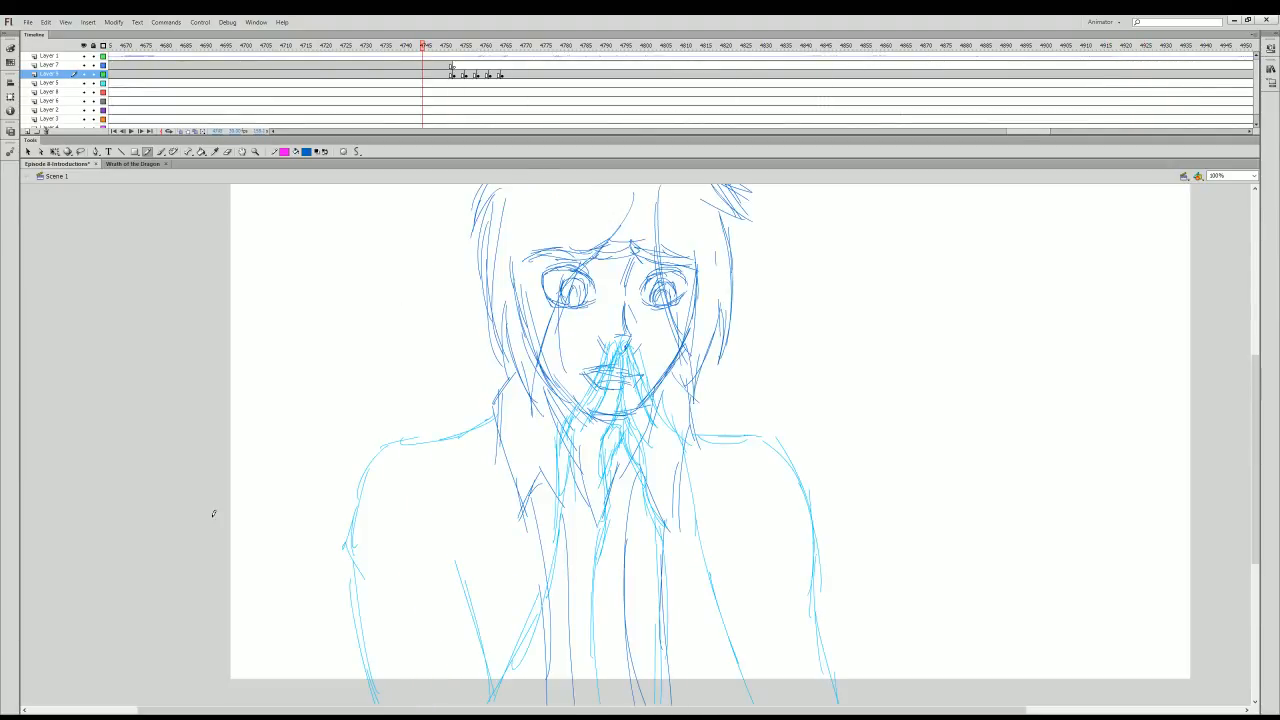
key(Return)
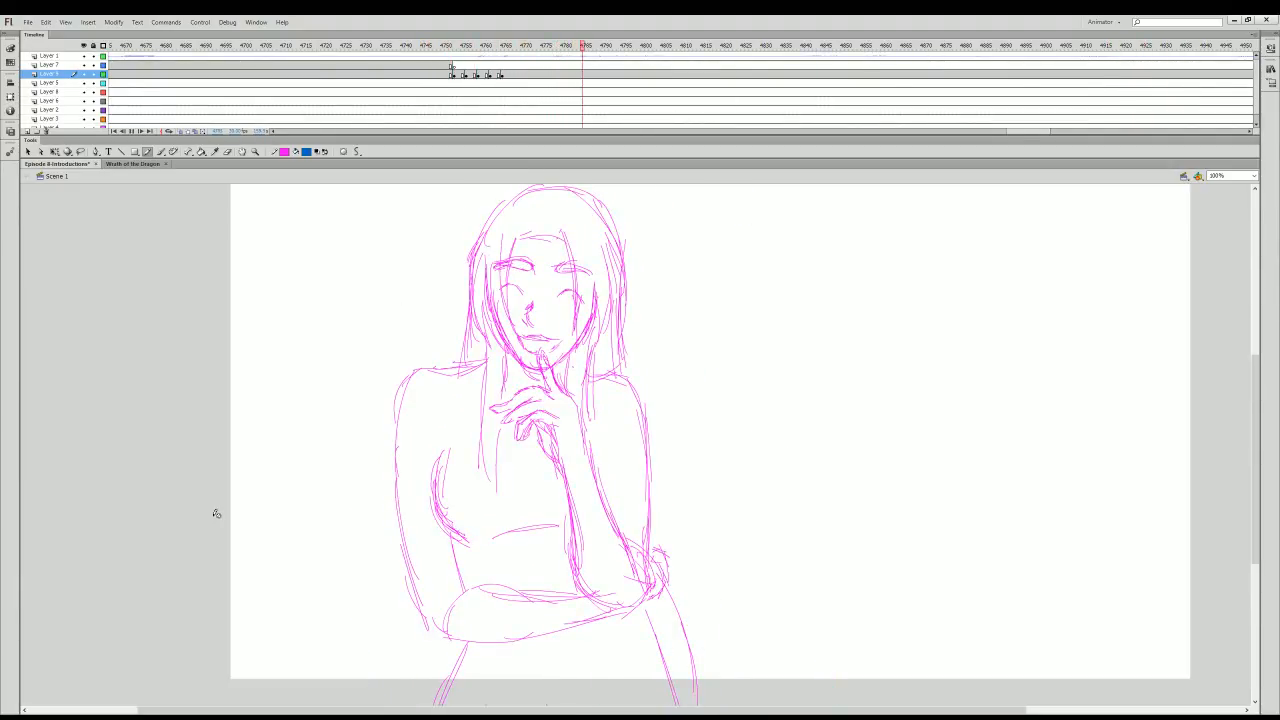
- Insert a blank keyframe near frame 4835 to end the held finger-at-chin pose, and save the file
key(Return)
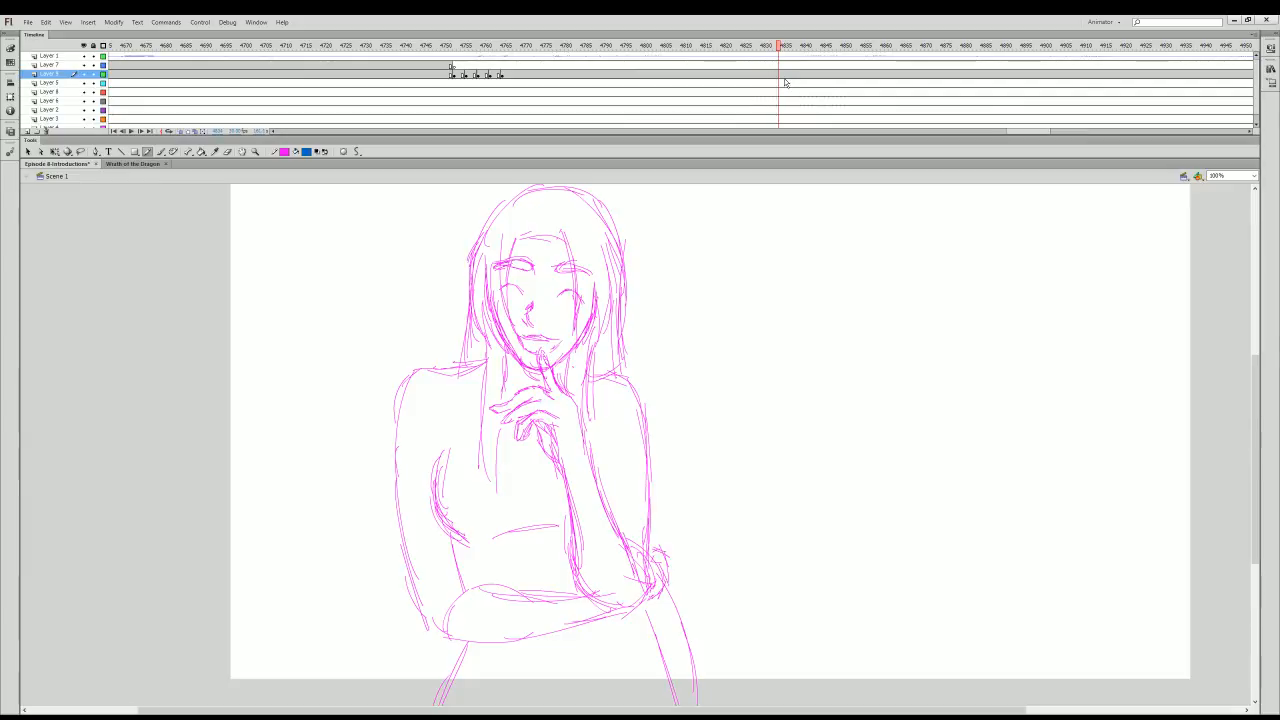
click(782, 75)
key(F7)
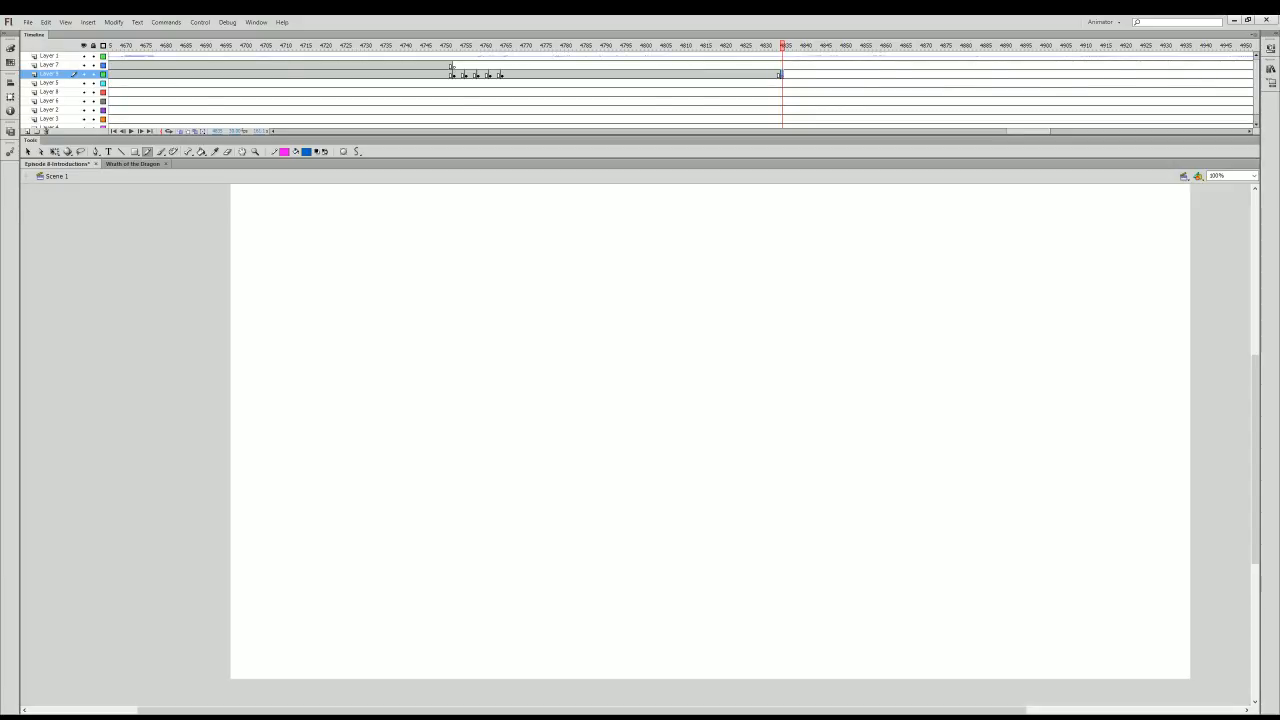
key(ctrl+s)
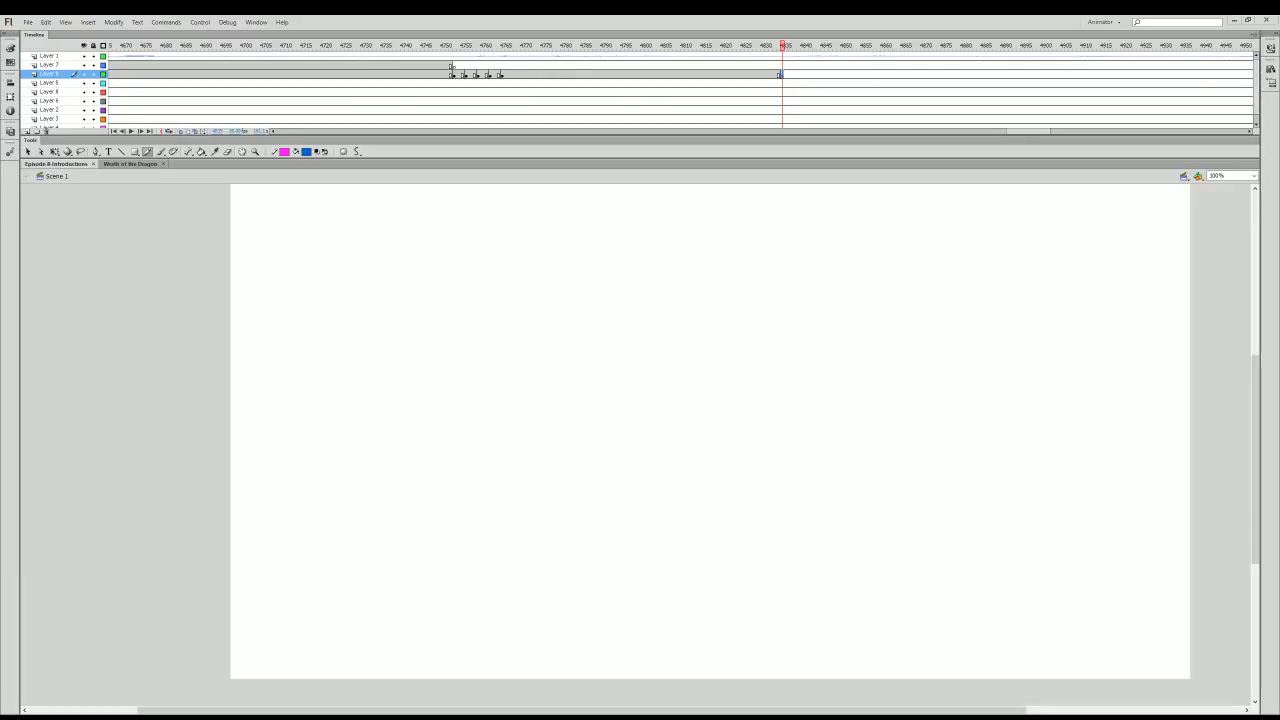
- Play back the animation from before the turn through the new blank keyframe to the end of the timeline
drag(715, 46, 222, 46)
key(Return)
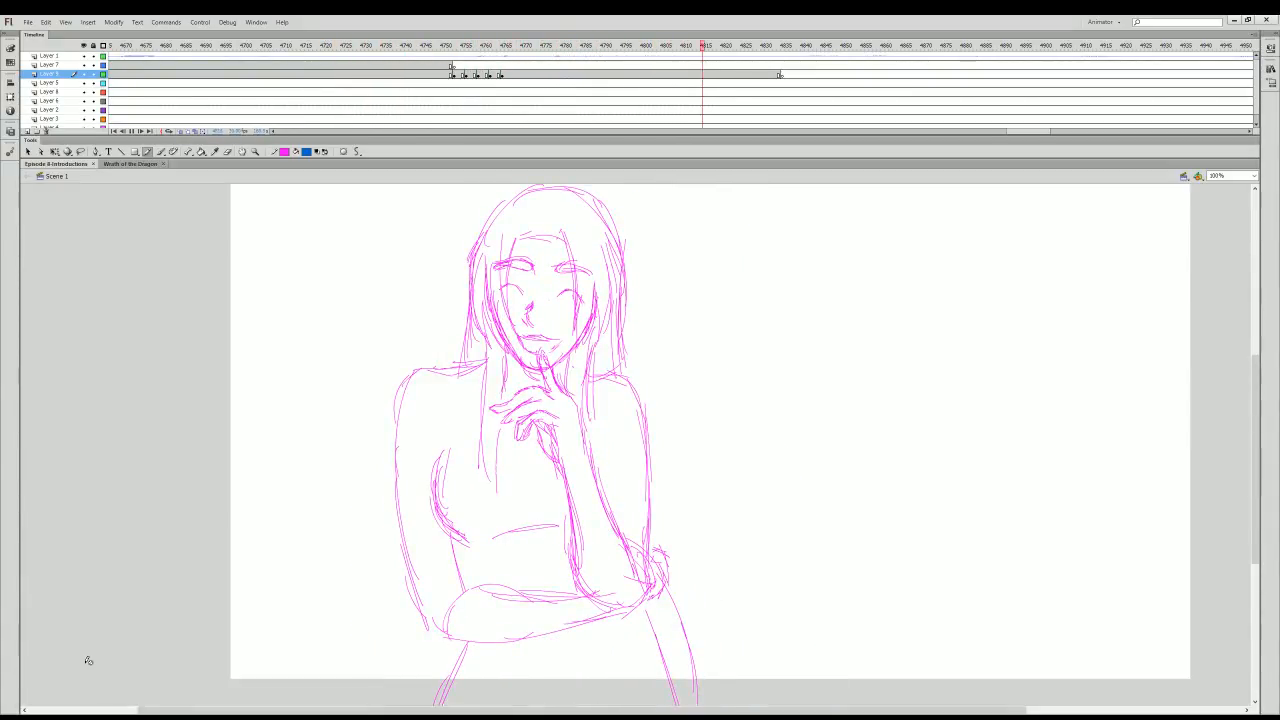
click(780, 76)
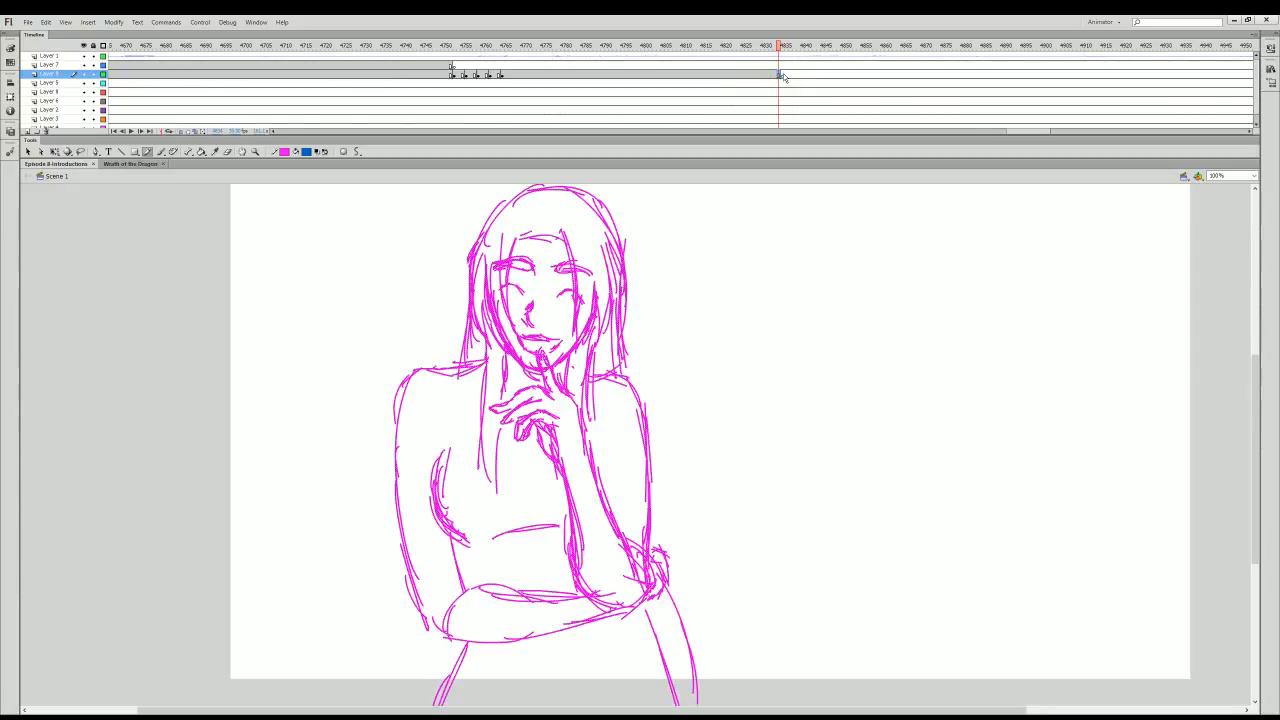
click(783, 76)
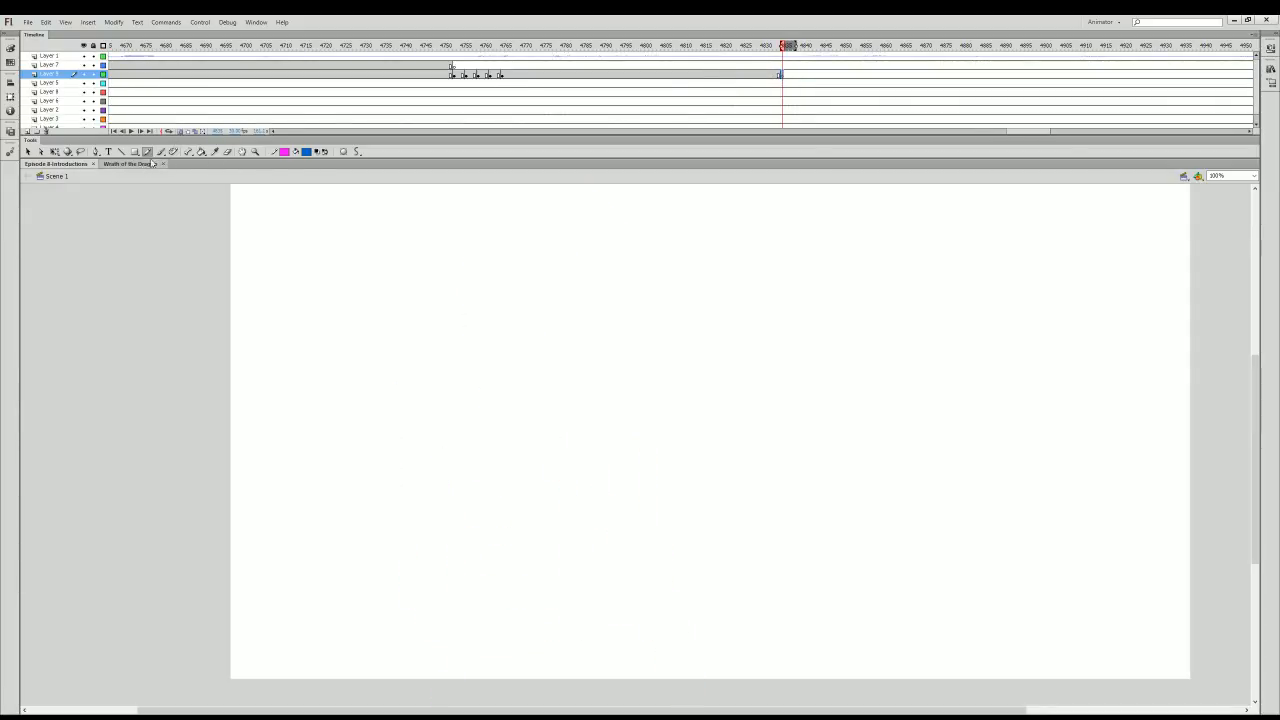
key(Return)
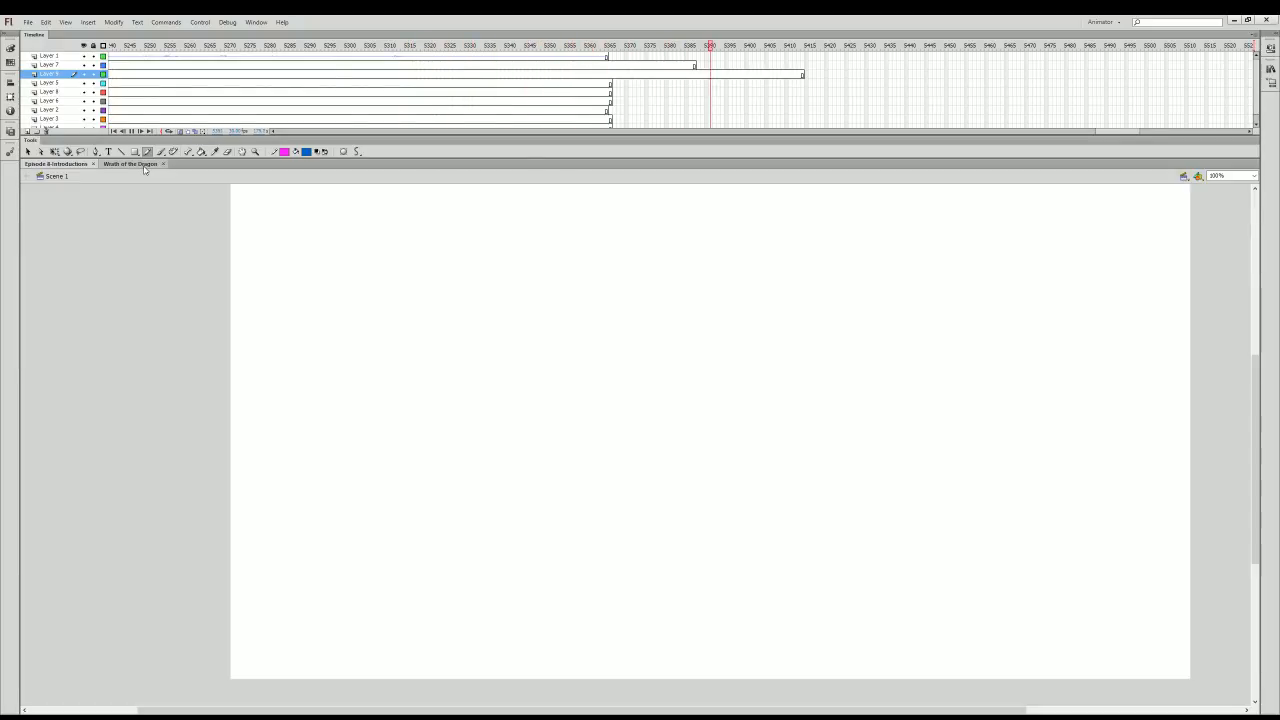
- Try extending the topmost layer's frames to about frame 5453, and undo the extension
click(950, 56)
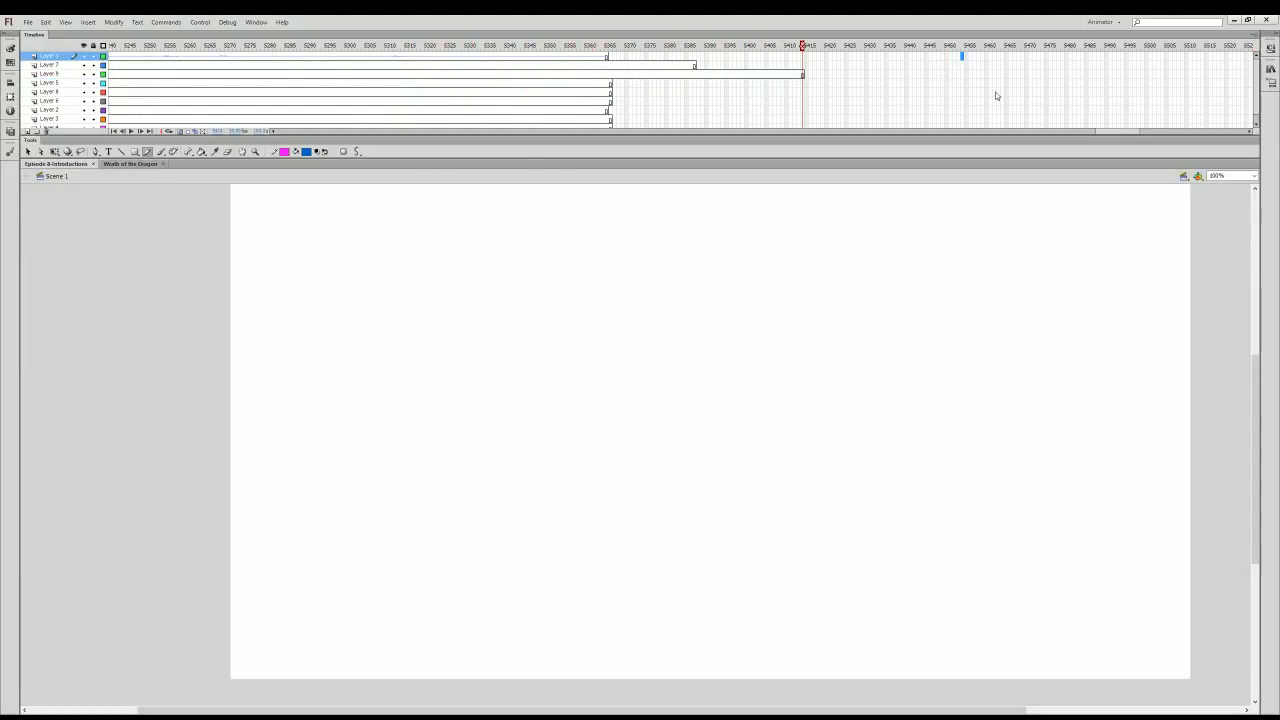
key(F5)
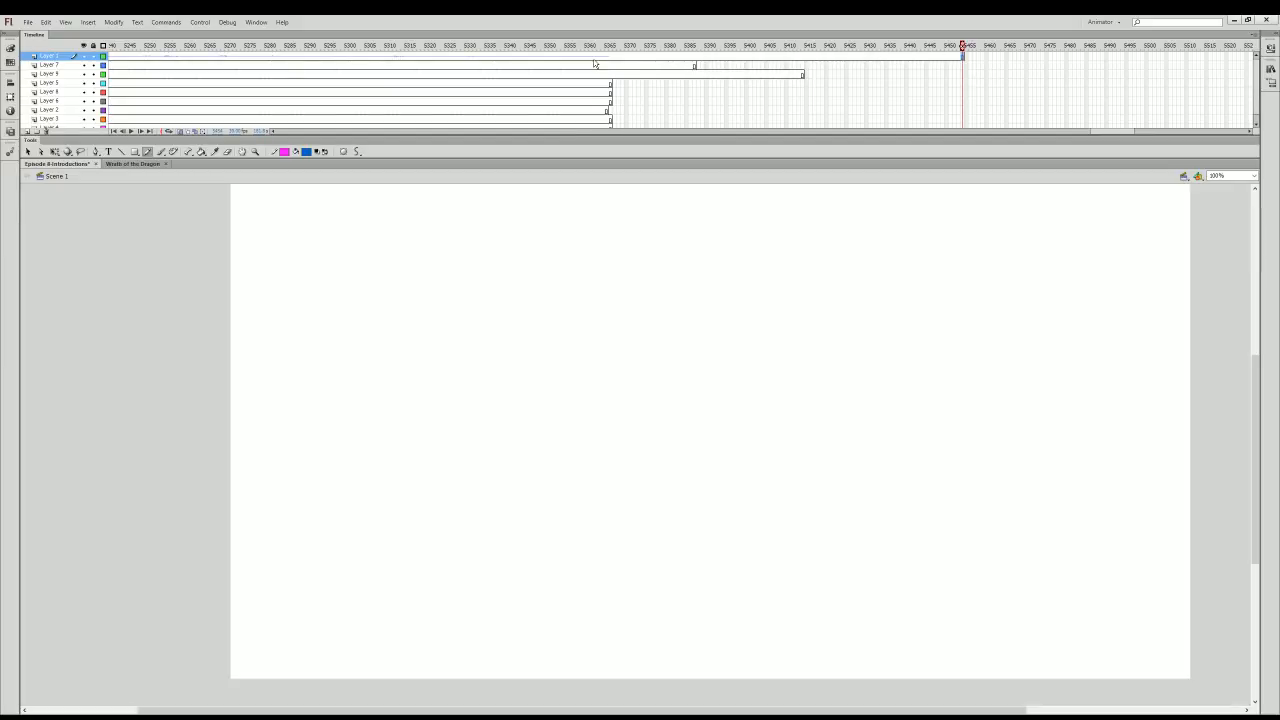
key(ctrl+z)
- Play back the animation from about frame 4550 past the end of the held finger-at-chin pose
mouse_move(1122, 131)
mouse_down()
mouse_move(1031, 151)
mouse_move(1120, 151)
mouse_move(1010, 192)
mouse_up()
click(517, 46)
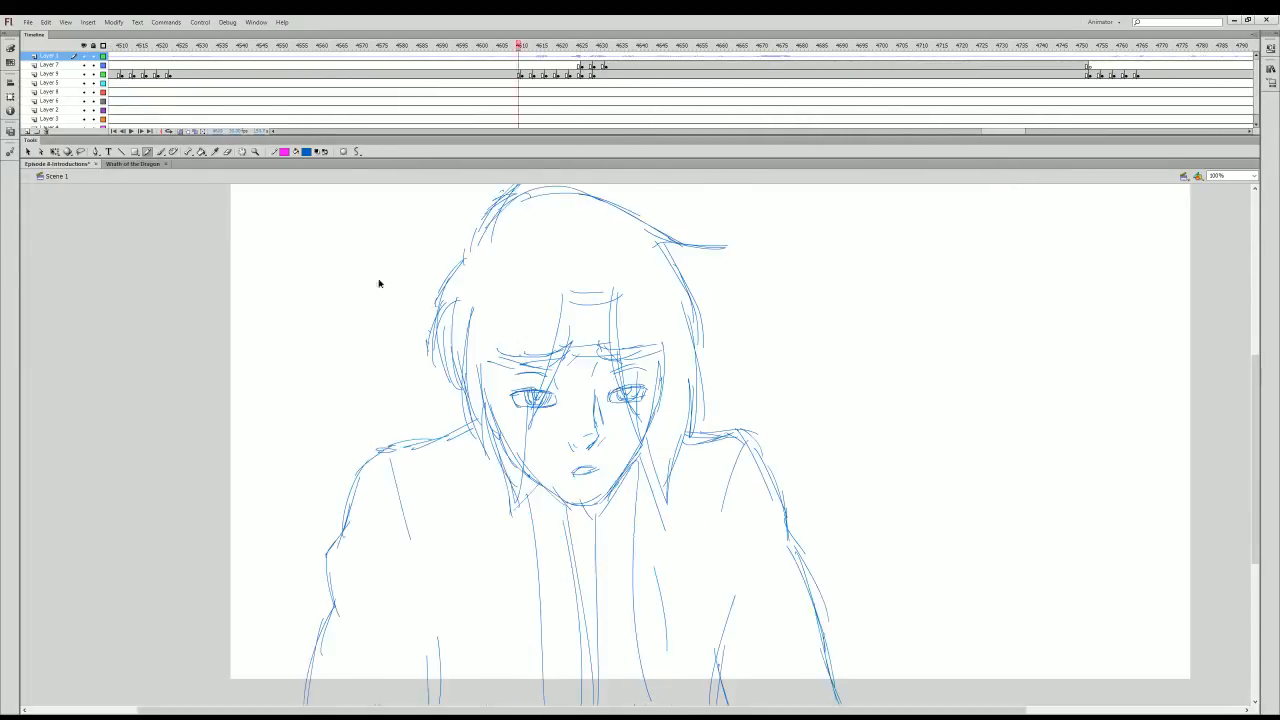
click(275, 46)
key(Return)
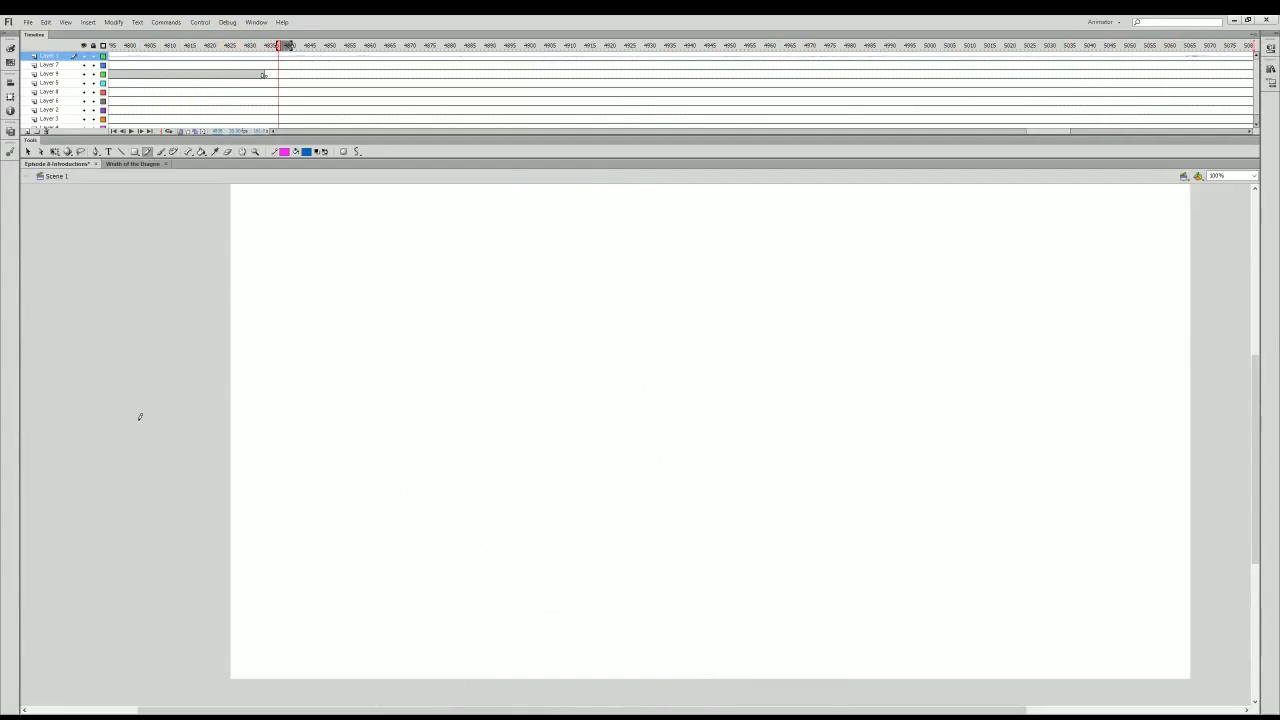
- Select the blank keyframe after the held pose and extend the onion skin back to show the finger-at-chin drawing
click(268, 75)
click(265, 75)
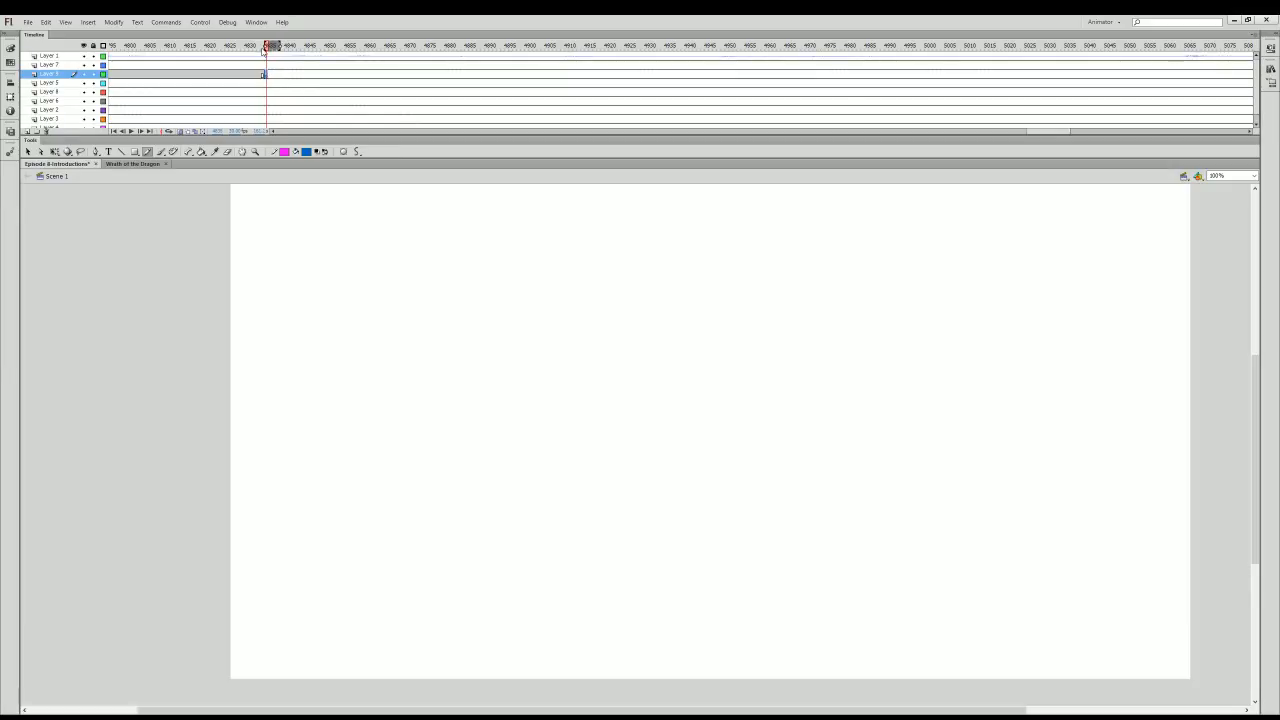
drag(268, 50, 267, 51)
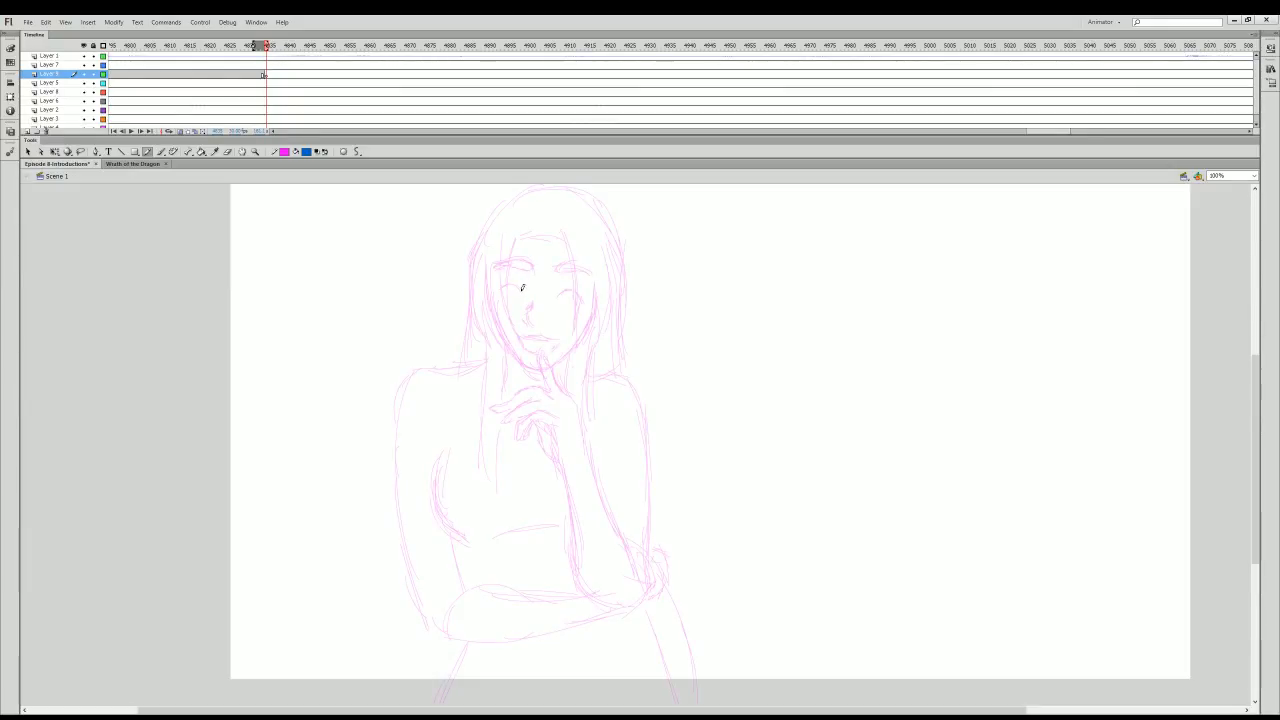
- Sketch the face outline of the next drawing in magenta, tracing along the onion-skinned head down to the chin
click(255, 151)
click(342, 151)
click(569, 351)
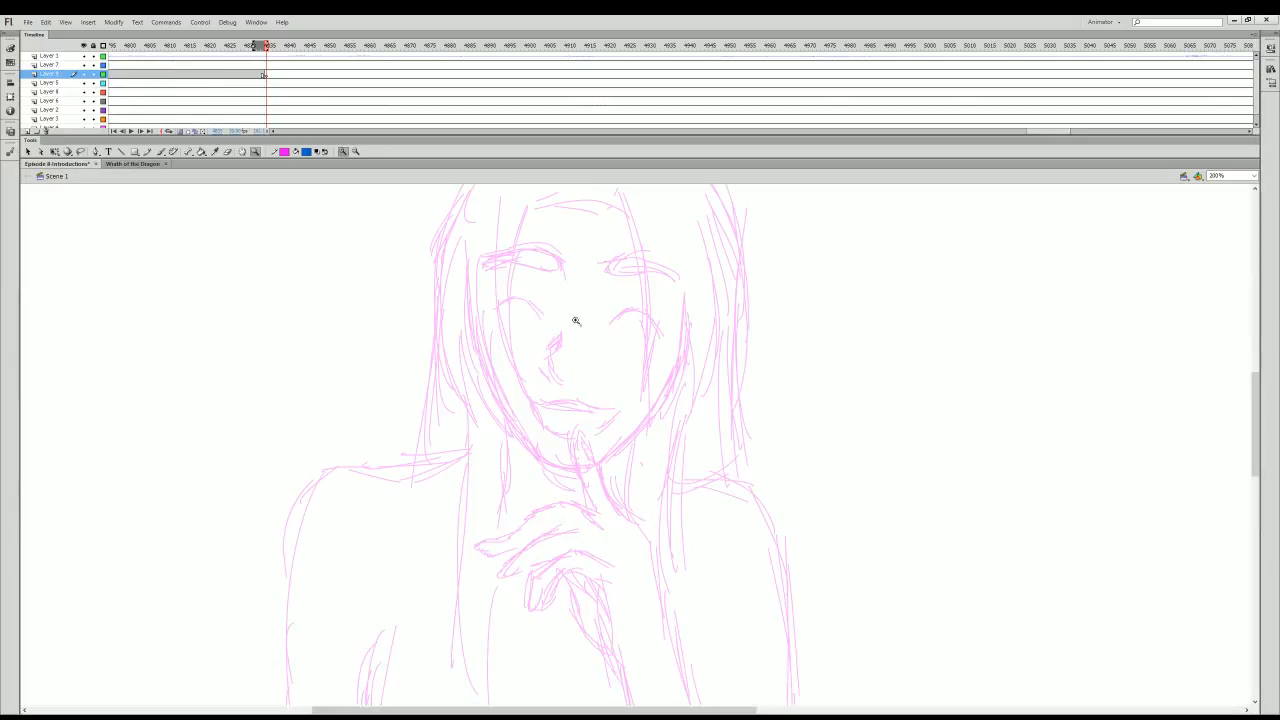
key(y)
mouse_move(483, 265)
mouse_down()
mouse_move(485, 236)
mouse_move(488, 378)
mouse_move(515, 430)
mouse_up()
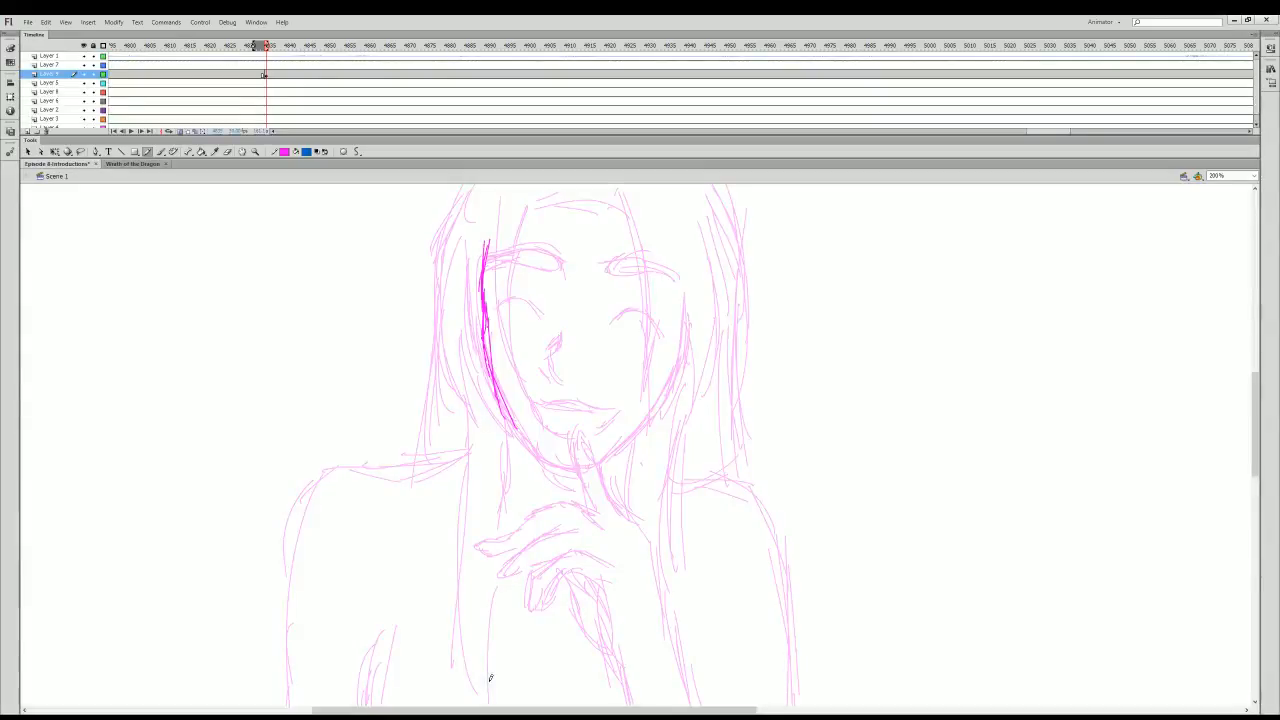
mouse_move(490, 370)
mouse_down()
mouse_move(546, 460)
mouse_move(583, 470)
mouse_move(539, 453)
mouse_move(599, 465)
mouse_move(643, 426)
mouse_move(621, 451)
mouse_move(663, 409)
mouse_move(690, 328)
mouse_up()
- Draw the furrowed eyebrows, open eyes with eyelid creases, nose and mouth inside the new face outline
mouse_move(500, 256)
mouse_down()
mouse_move(575, 262)
mouse_move(547, 276)
mouse_move(515, 258)
mouse_move(569, 264)
mouse_move(571, 298)
mouse_up()
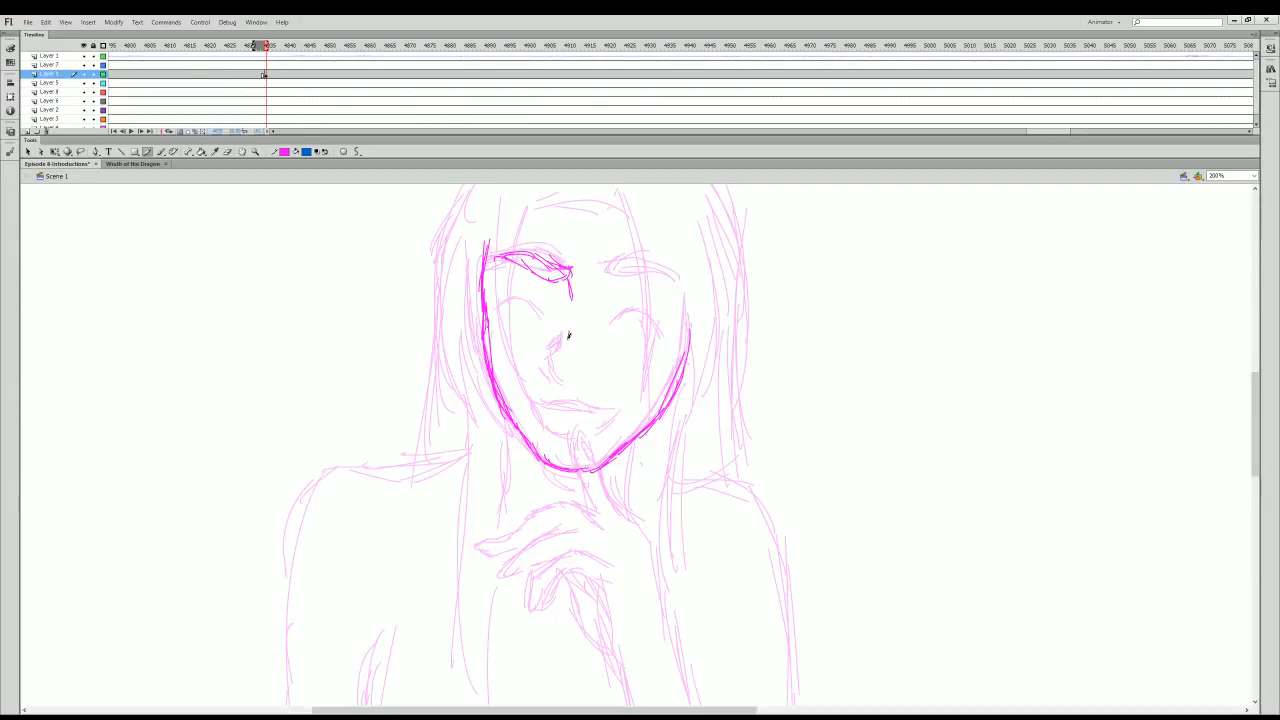
drag(552, 358, 567, 384)
mouse_move(540, 298)
mouse_down()
mouse_move(549, 328)
mouse_move(557, 320)
mouse_up()
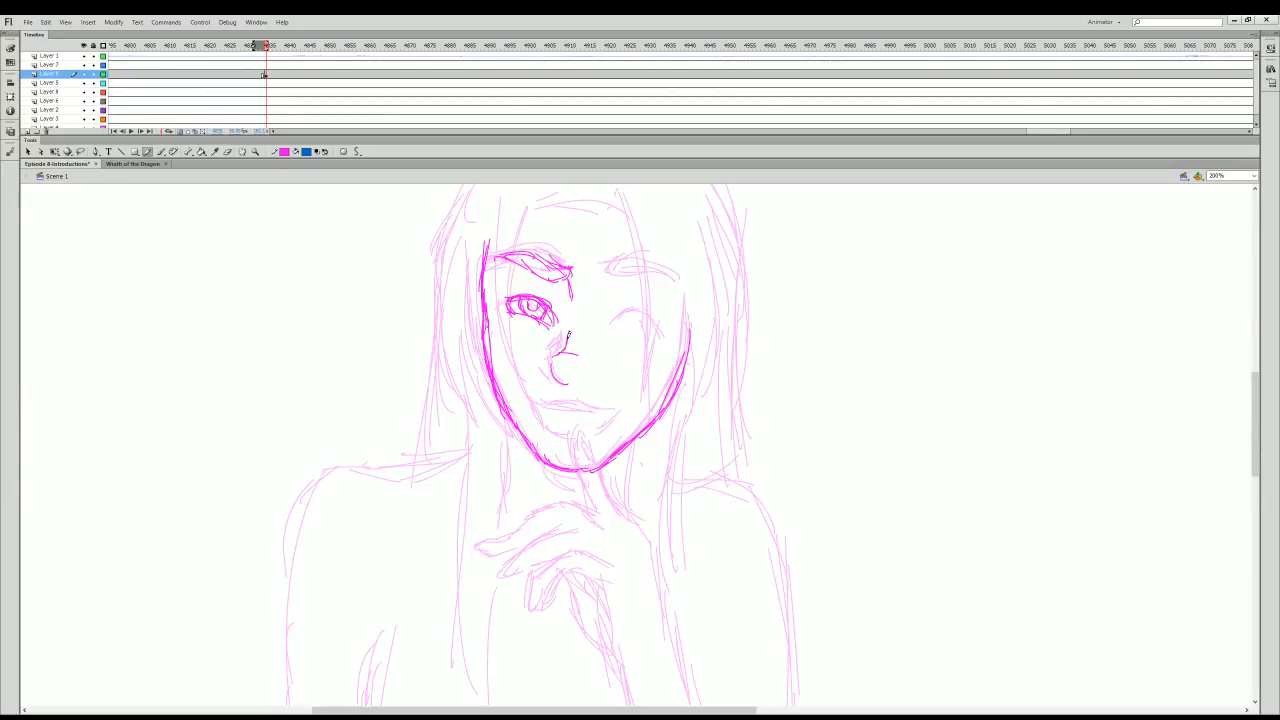
drag(629, 320, 648, 313)
mouse_move(626, 266)
mouse_down()
mouse_move(671, 271)
mouse_move(624, 266)
mouse_move(669, 289)
mouse_move(646, 314)
mouse_move(665, 331)
mouse_move(634, 330)
mouse_move(645, 325)
mouse_up()
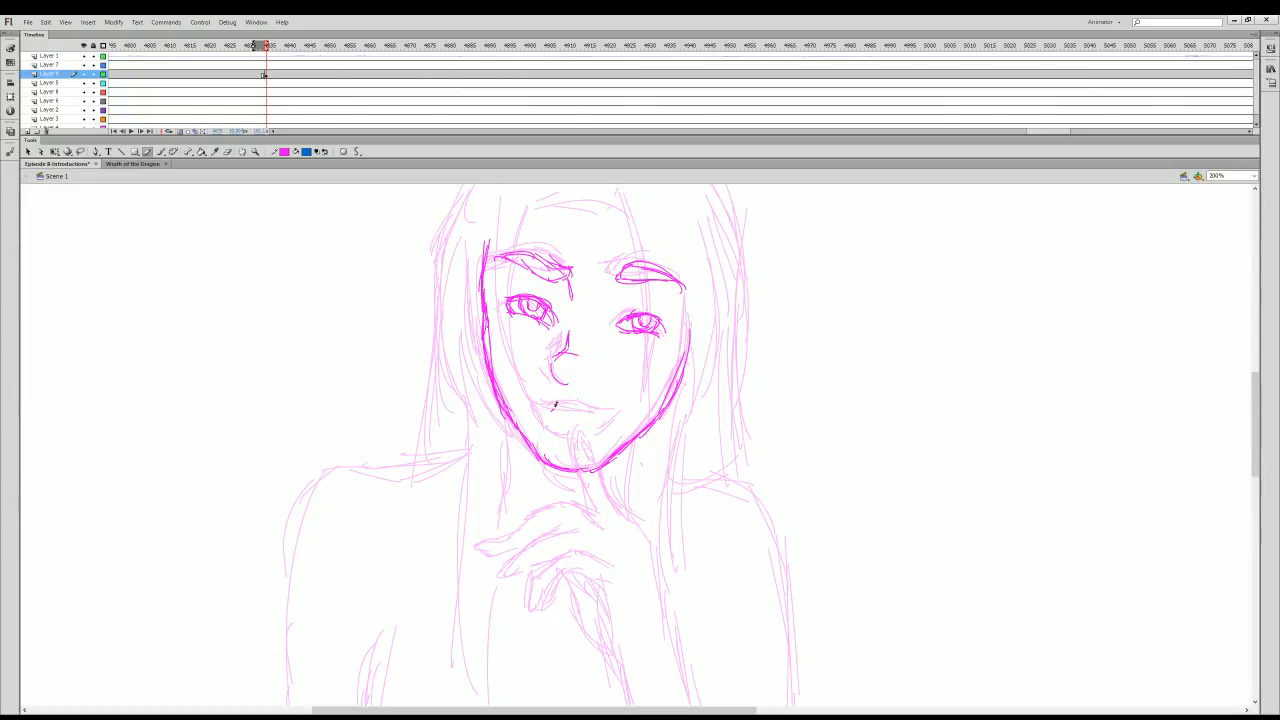
mouse_move(565, 402)
mouse_down()
mouse_move(592, 412)
mouse_move(565, 430)
mouse_move(597, 418)
mouse_up()
drag(566, 336, 556, 350)
drag(620, 298, 660, 294)
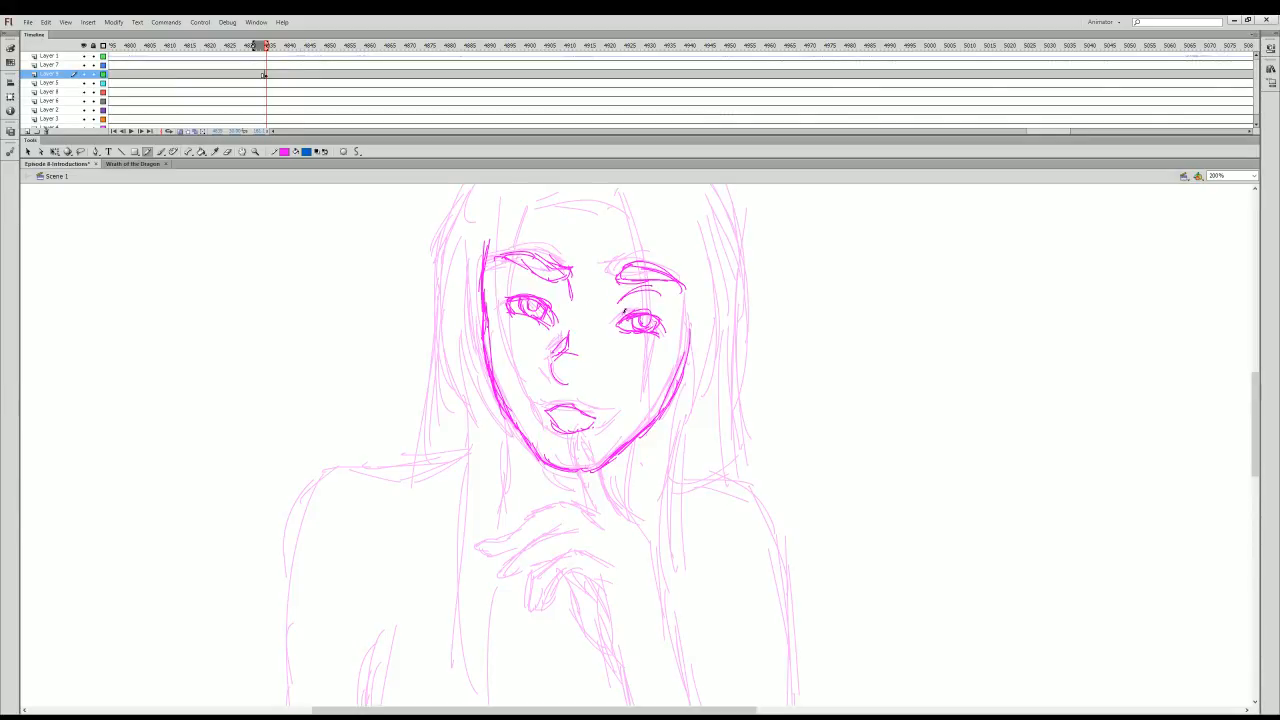
drag(548, 292, 502, 302)
- Sketch the hair strands falling along the right side of the face
drag(642, 200, 664, 376)
drag(658, 322, 636, 410)
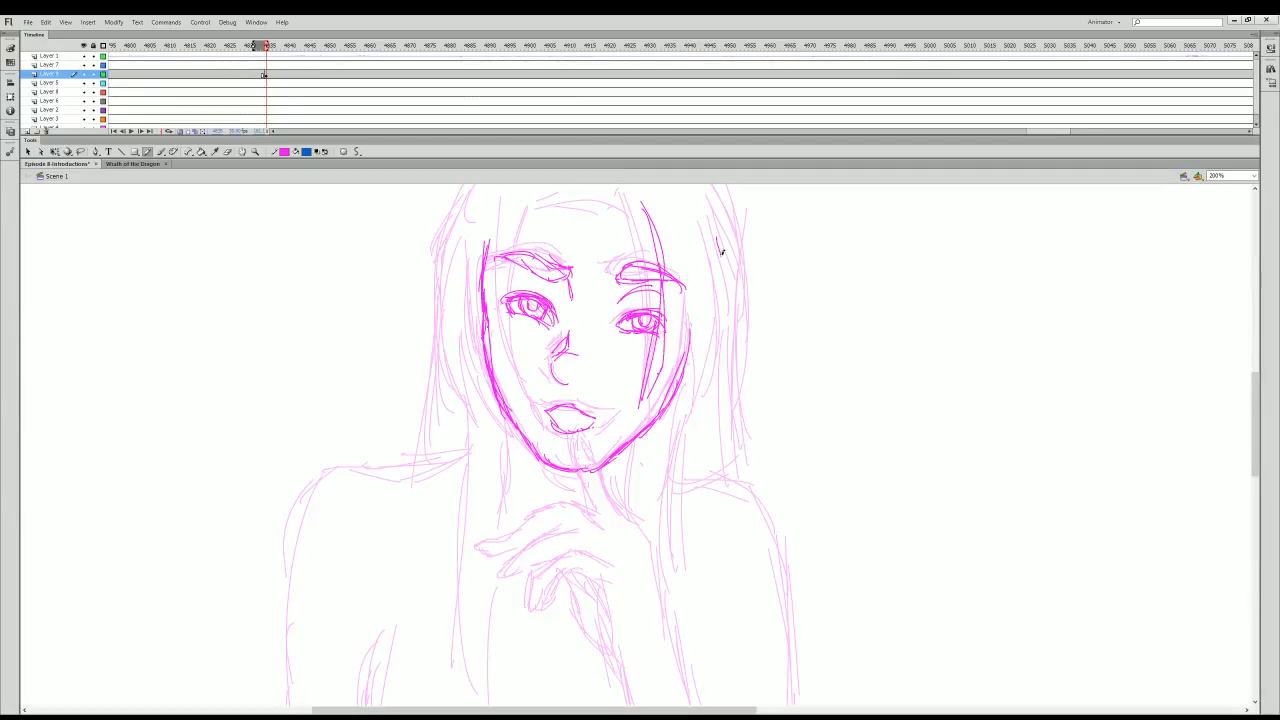
drag(716, 236, 735, 384)
mouse_move(732, 268)
mouse_down()
mouse_move(716, 393)
mouse_move(700, 432)
mouse_up()
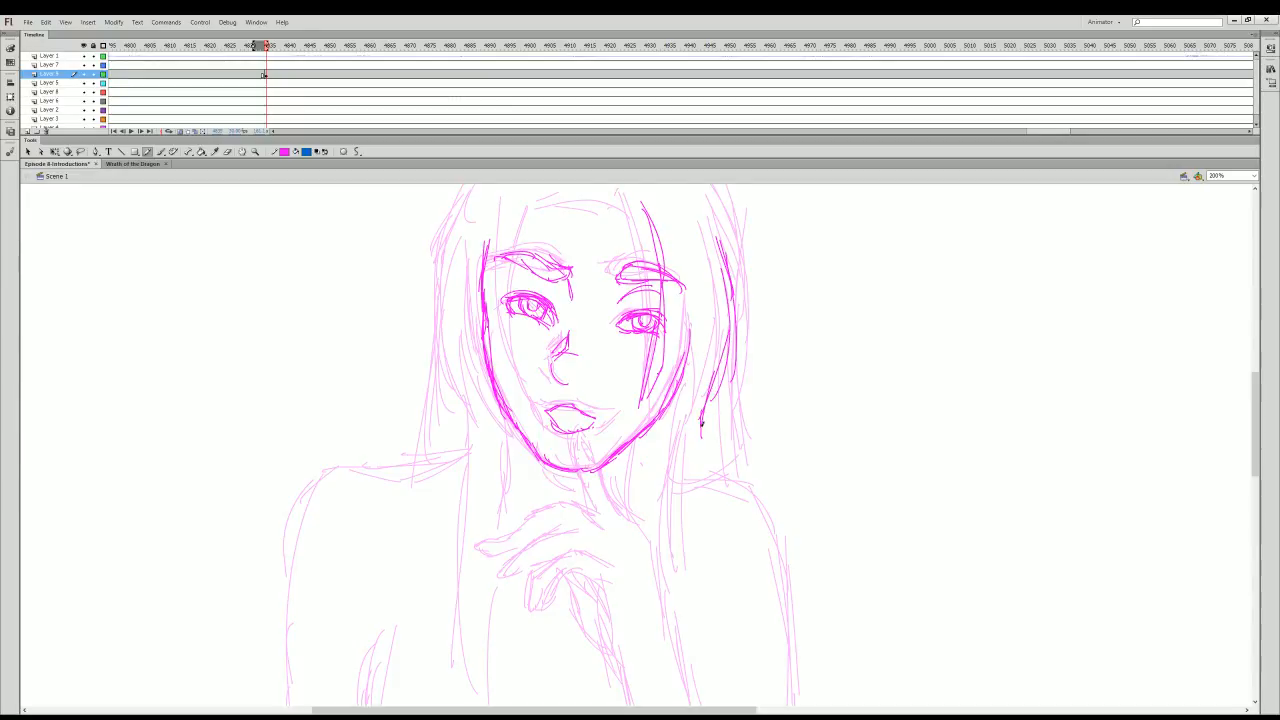
drag(704, 366, 698, 438)
drag(706, 318, 688, 446)
drag(680, 380, 652, 452)
- Sketch the hair strands along the left side of the face and the hairline across the forehead
mouse_move(536, 188)
mouse_down()
mouse_move(508, 356)
mouse_move(522, 368)
mouse_up()
drag(526, 232, 520, 388)
drag(518, 256, 514, 342)
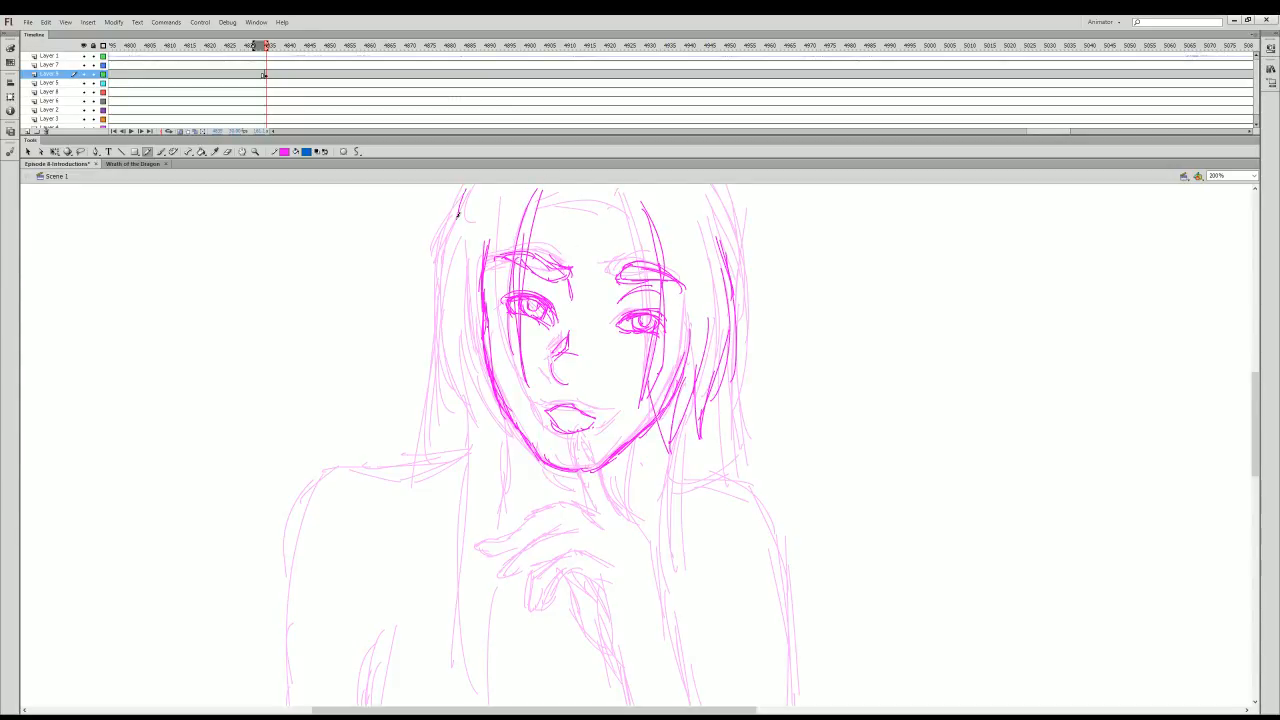
drag(458, 212, 446, 390)
mouse_move(470, 298)
mouse_down()
mouse_move(472, 412)
mouse_move(500, 390)
mouse_move(522, 420)
mouse_up()
drag(508, 310, 512, 378)
drag(540, 210, 640, 214)
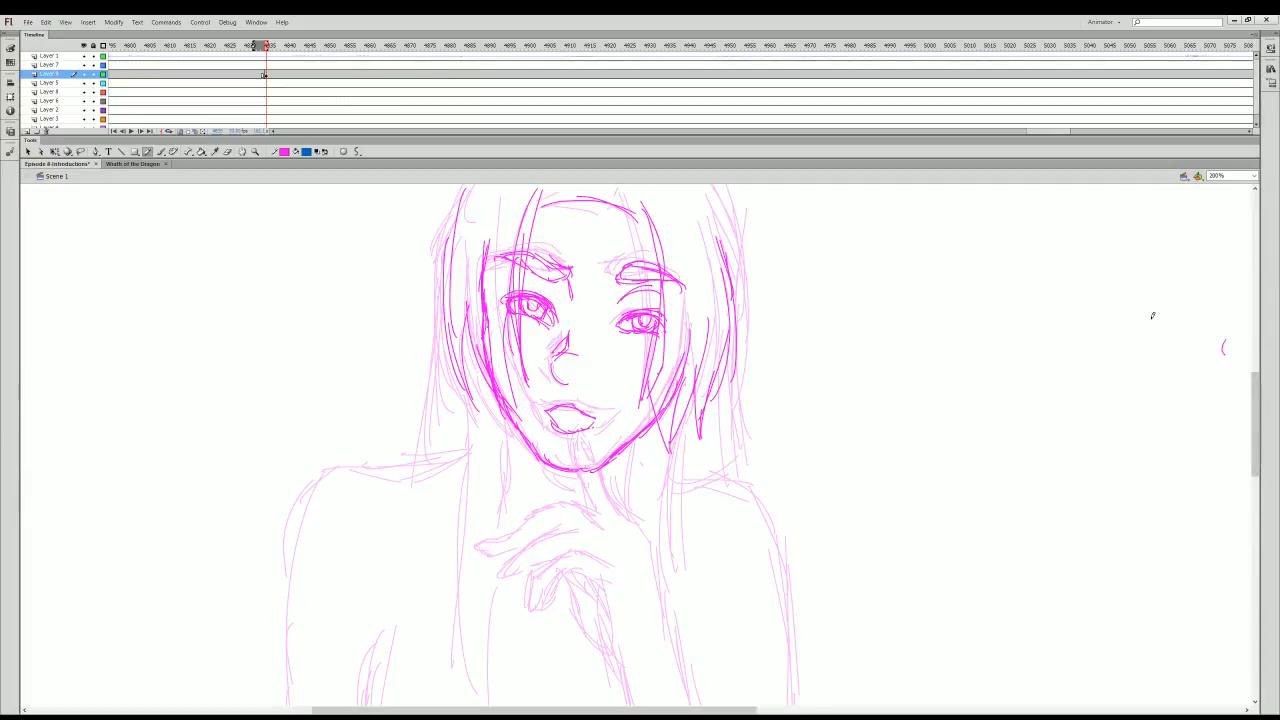
- Play back from the held finger-at-chin pose through the new face drawing to check the change
key(z)
alt+click(748, 570)
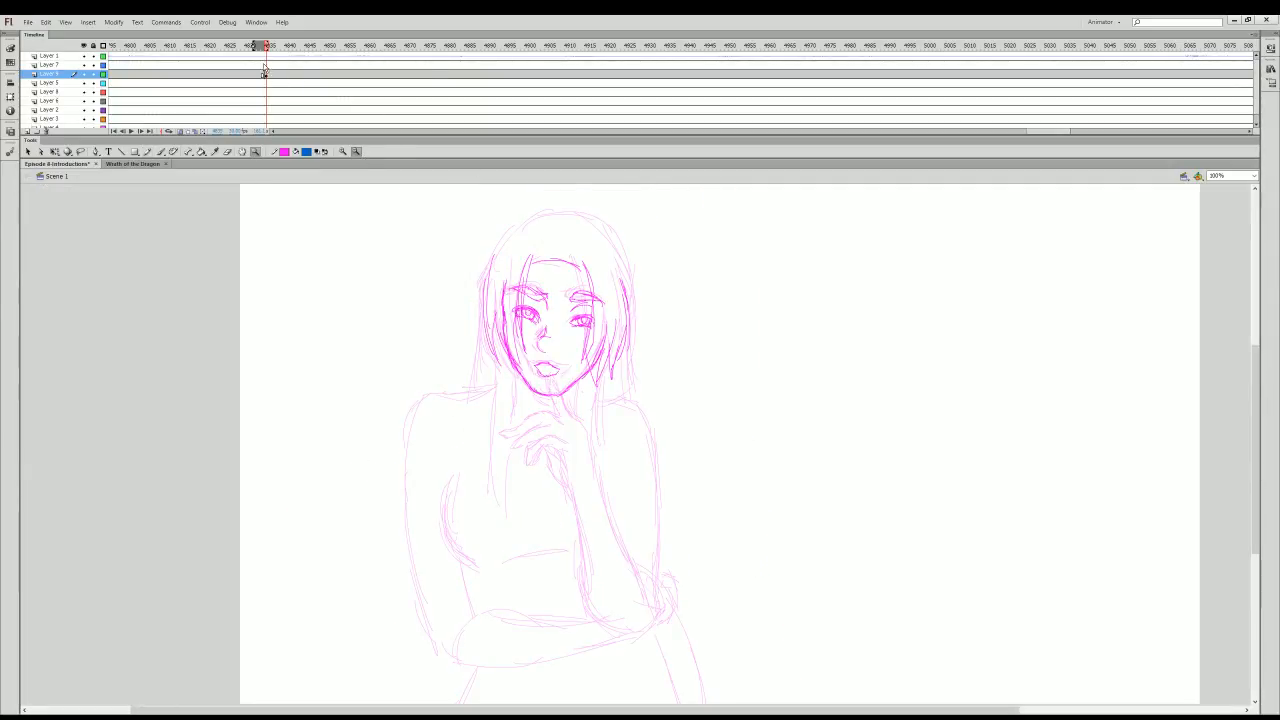
key(shift+comma)
key(comma)
key(comma)
key(comma)
key(comma)
key(comma)
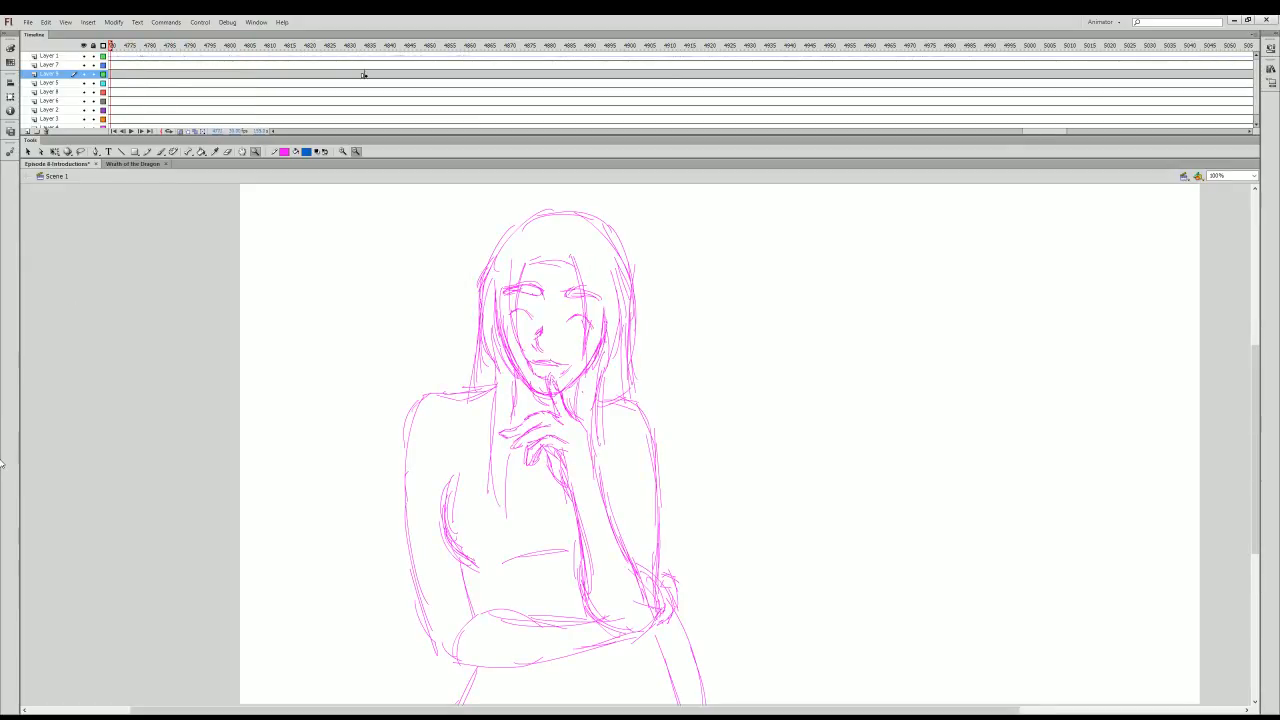
key(Return)
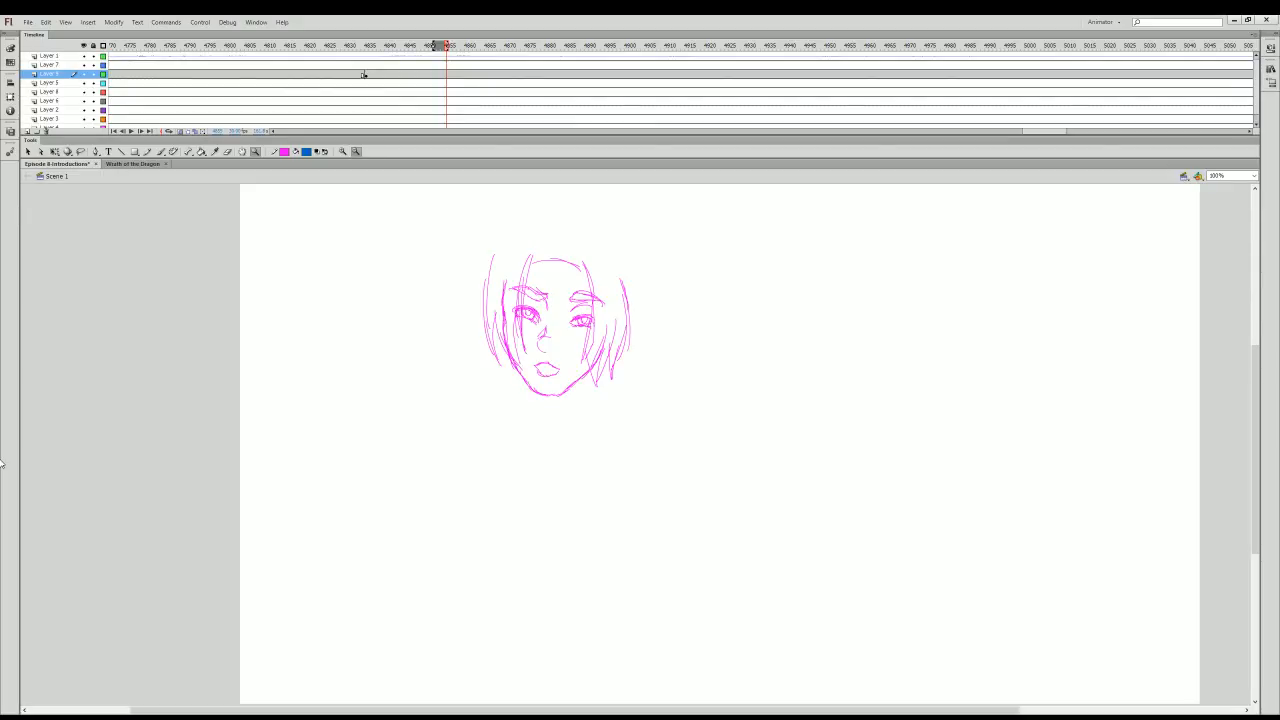
- Return to the new drawing and sketch the finger touching the chin, the curled fingers and the wrist
click(365, 74)
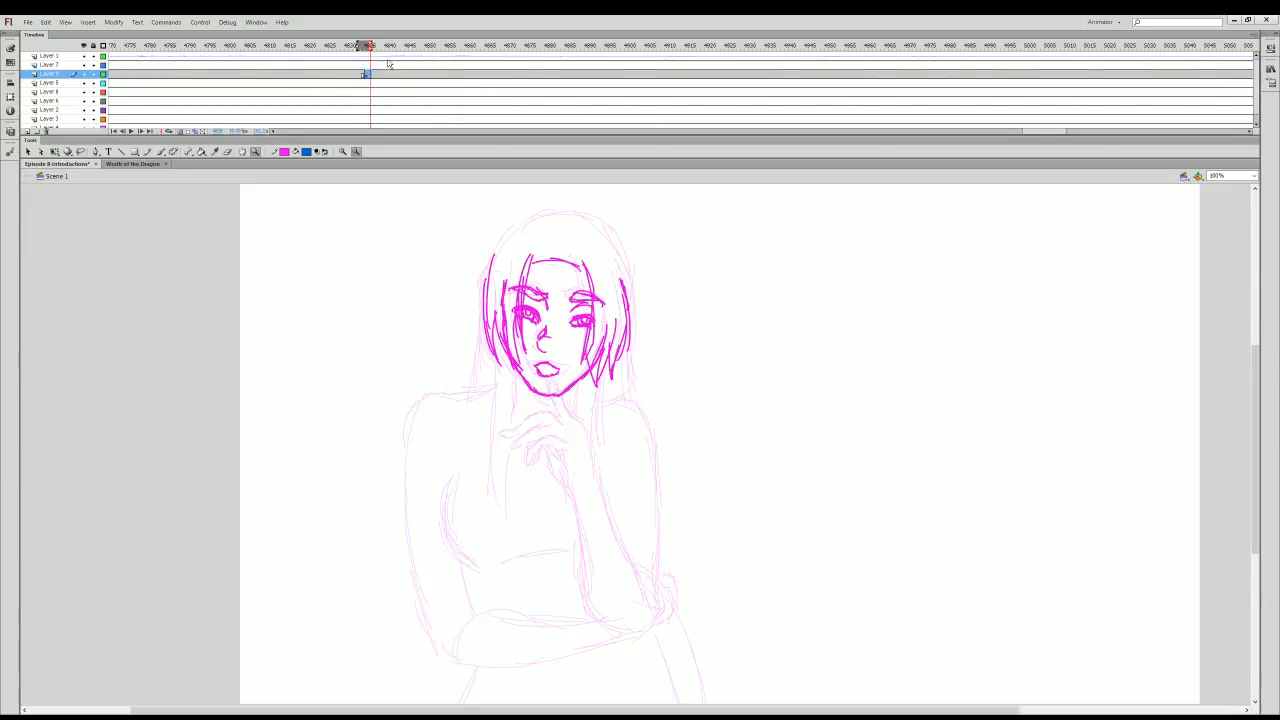
key(b)
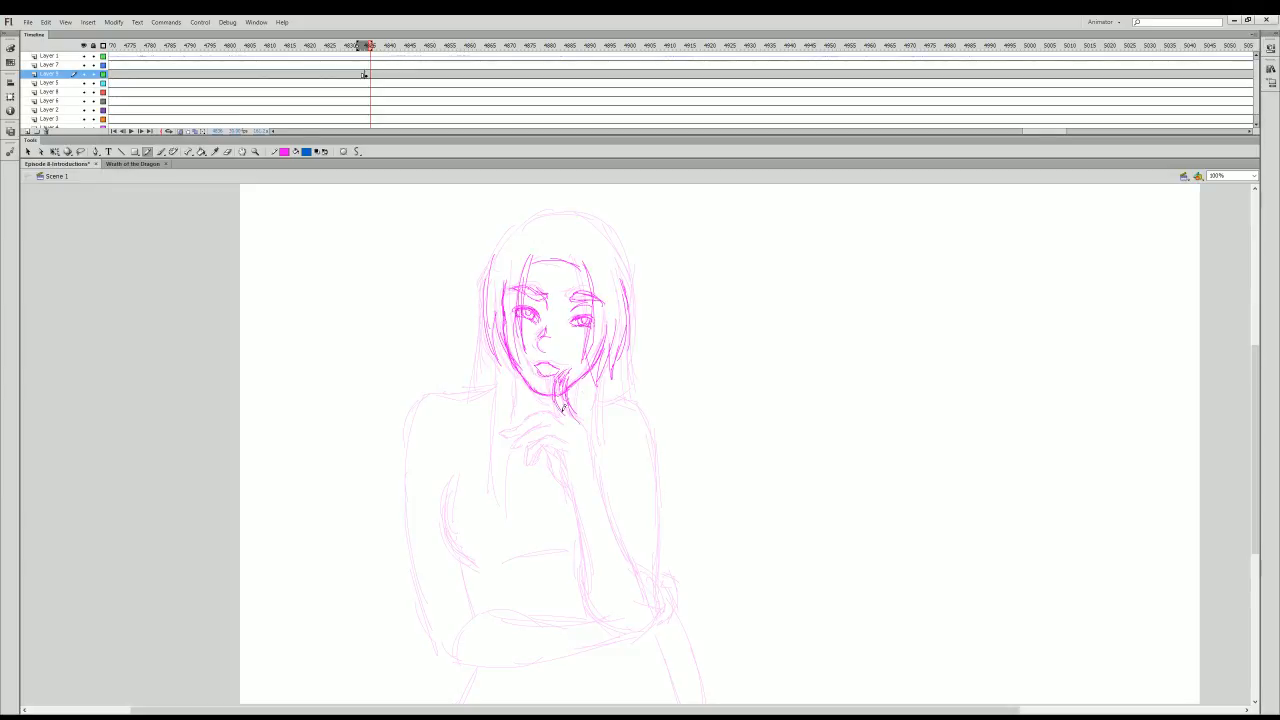
drag(562, 402, 528, 424)
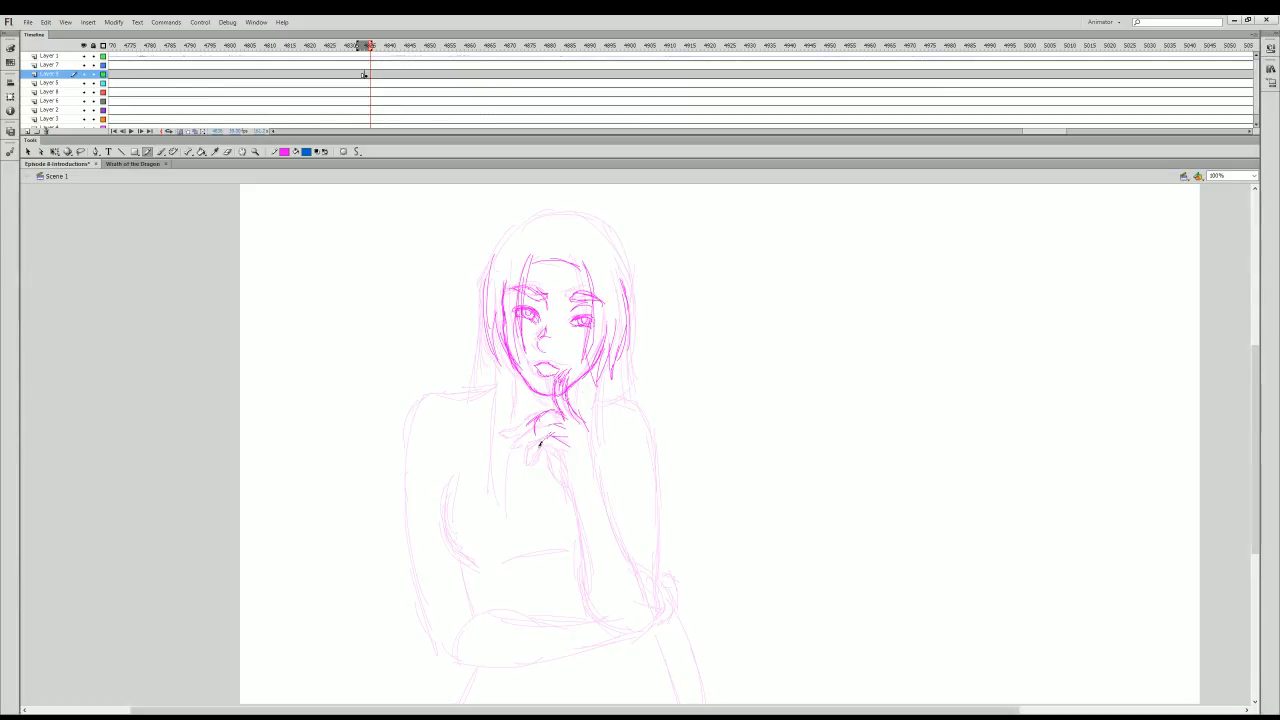
mouse_move(540, 443)
mouse_down()
mouse_move(546, 462)
mouse_move(543, 421)
mouse_up()
drag(541, 430, 549, 454)
drag(602, 418, 573, 481)
- Draw the long hair locks hanging on both sides of the neck and refine the curled hand
drag(606, 362, 603, 416)
drag(602, 404, 602, 460)
drag(494, 340, 500, 506)
drag(514, 372, 509, 518)
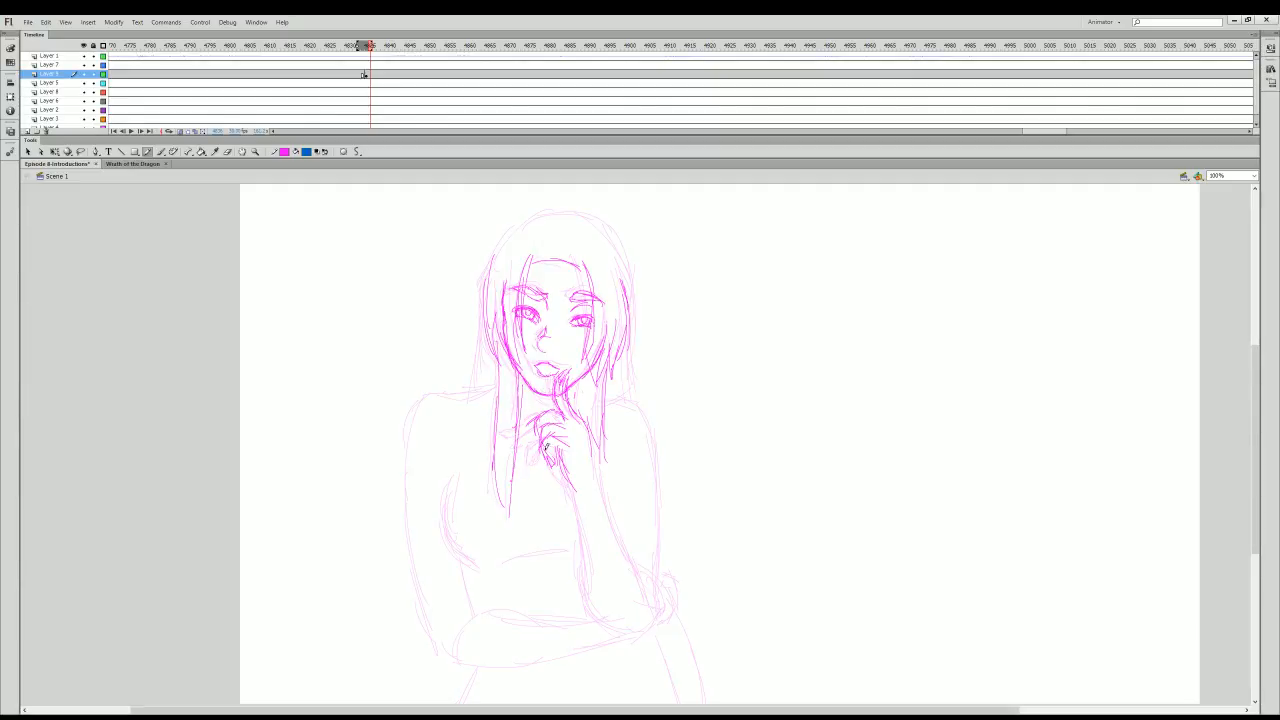
drag(527, 433, 544, 438)
- Sketch the right shoulder, upper arm and raised forearm down to the elbow
drag(632, 394, 610, 400)
drag(596, 446, 628, 556)
drag(618, 510, 648, 570)
drag(576, 482, 590, 582)
drag(580, 508, 600, 625)
mouse_move(620, 395)
mouse_down()
mouse_move(640, 409)
mouse_move(660, 500)
mouse_move(663, 604)
mouse_move(655, 620)
mouse_move(605, 630)
mouse_up()
- Outline the crown of the head and the outer hair falling to both shoulders
mouse_move(516, 226)
mouse_down()
mouse_move(569, 224)
mouse_move(616, 243)
mouse_move(633, 267)
mouse_move(620, 246)
mouse_move(640, 418)
mouse_up()
drag(626, 366, 641, 418)
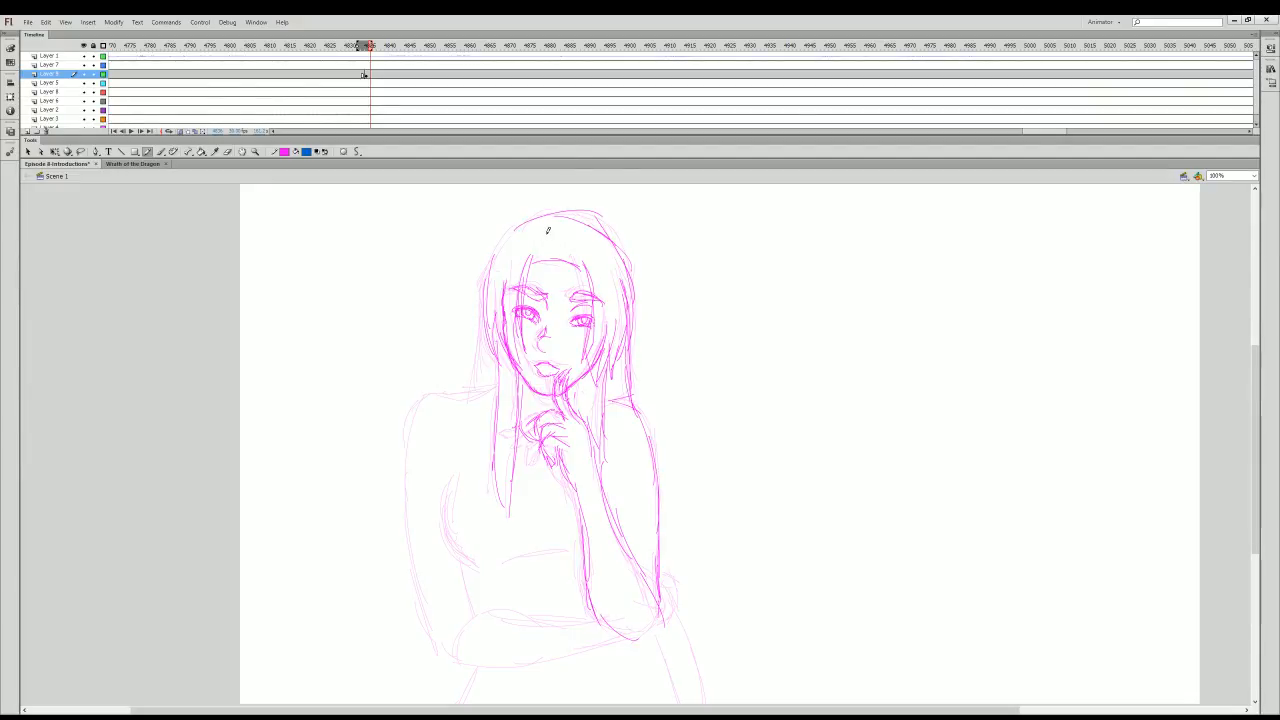
mouse_move(558, 215)
mouse_down()
mouse_move(519, 226)
mouse_move(501, 241)
mouse_move(480, 408)
mouse_up()
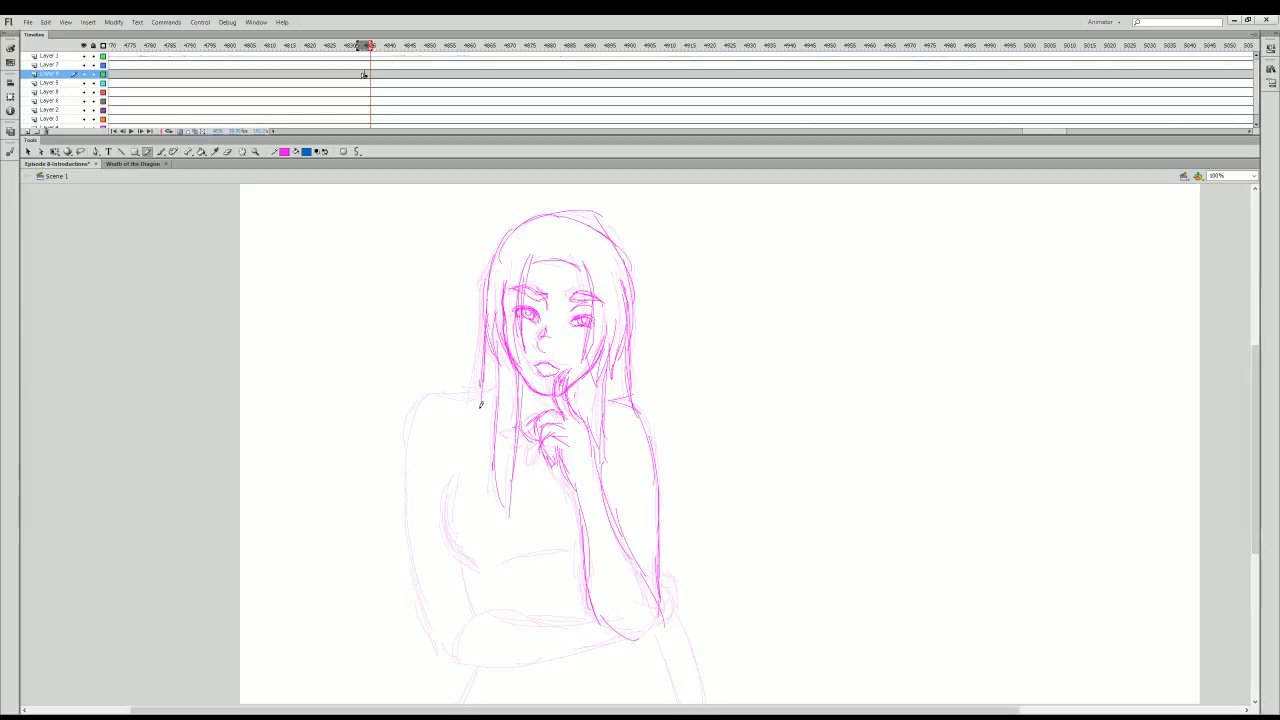
- Sketch the chest contours, the left shoulder and the left upper arm over the onion skin
drag(1255, 387, 1255, 425)
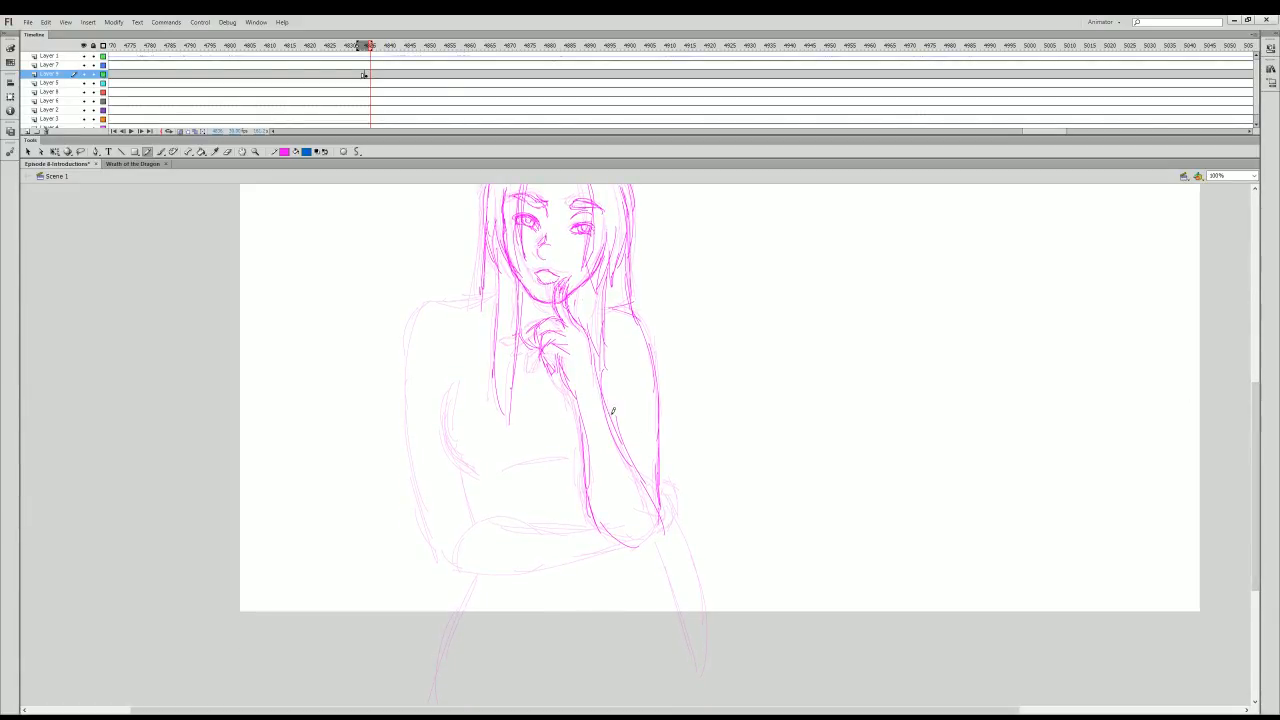
mouse_move(457, 378)
mouse_down()
mouse_move(447, 444)
mouse_move(477, 472)
mouse_move(446, 424)
mouse_move(447, 460)
mouse_move(468, 472)
mouse_move(566, 454)
mouse_up()
mouse_move(499, 290)
mouse_down()
mouse_move(425, 307)
mouse_move(410, 384)
mouse_up()
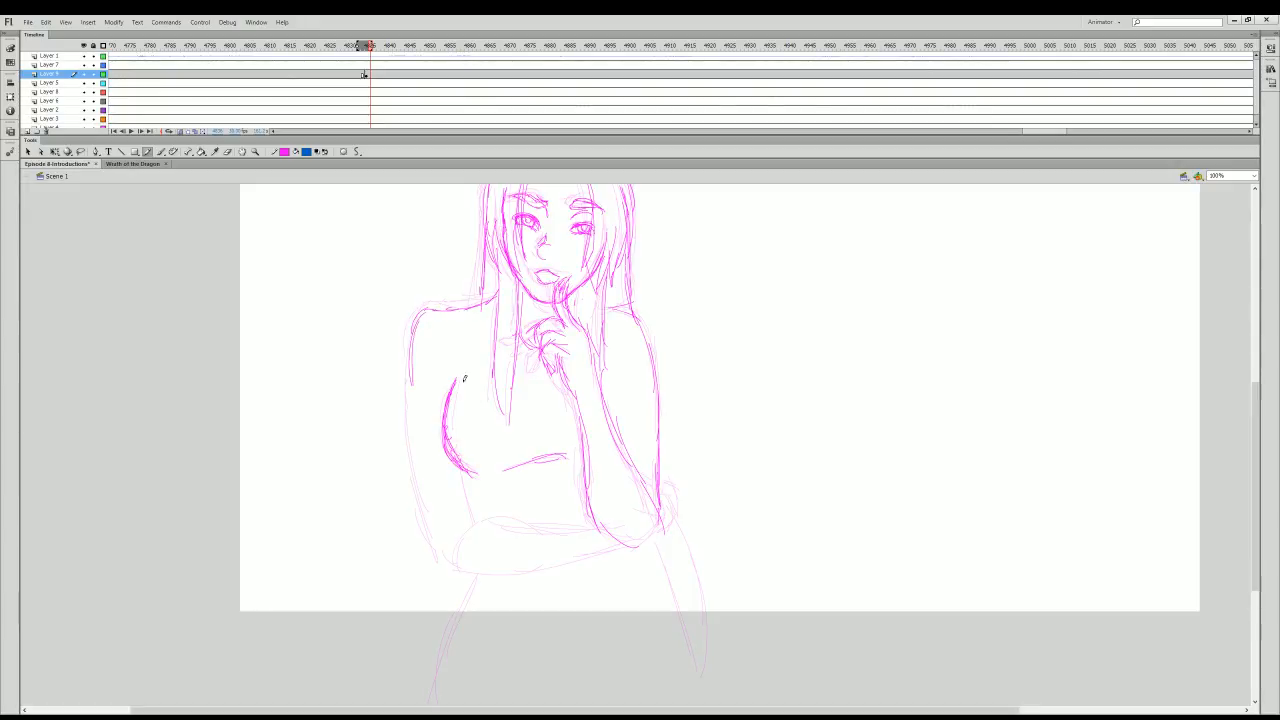
mouse_move(488, 297)
mouse_down()
mouse_move(420, 319)
mouse_move(422, 524)
mouse_up()
drag(417, 449, 438, 558)
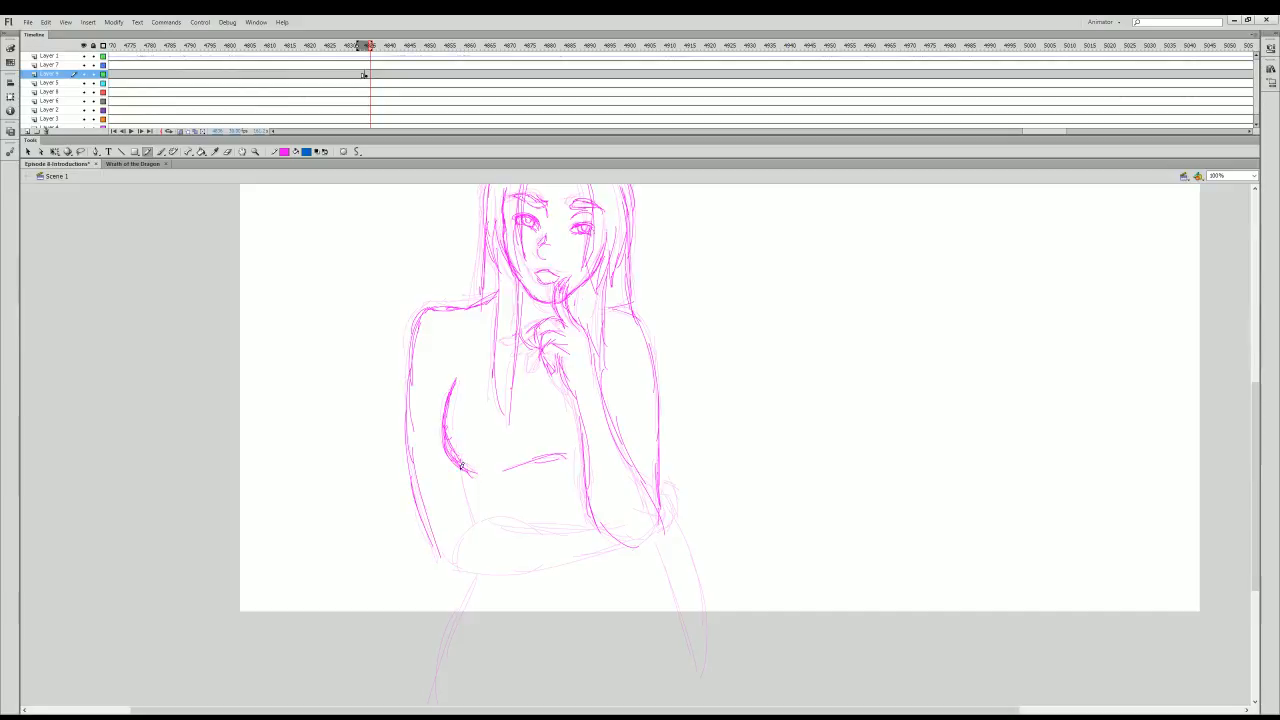
- Complete the figure with the waist, the folded forearm, the hand at the elbow and both hip lines
mouse_move(460, 463)
mouse_down()
mouse_move(476, 530)
mouse_move(592, 524)
mouse_up()
mouse_move(468, 528)
mouse_down()
mouse_move(452, 572)
mouse_move(436, 572)
mouse_move(626, 548)
mouse_move(674, 563)
mouse_move(698, 648)
mouse_up()
drag(662, 478, 720, 610)
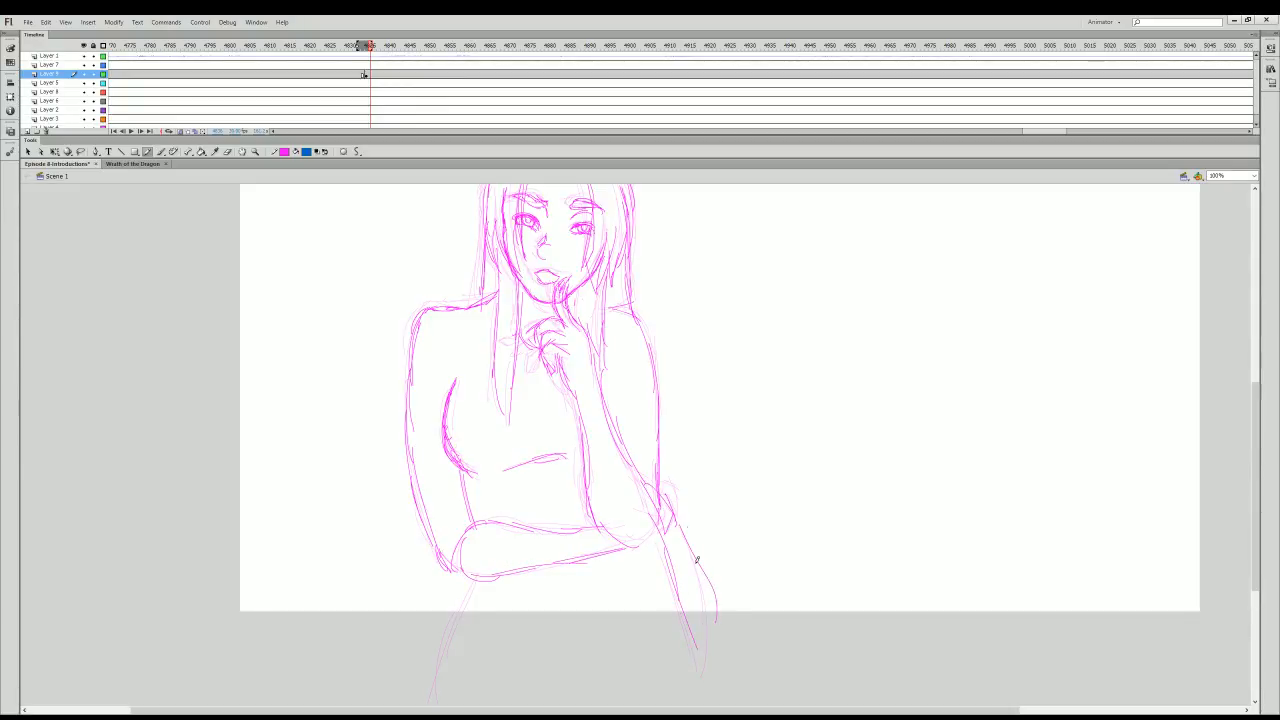
drag(684, 528, 722, 668)
drag(656, 512, 688, 654)
drag(452, 614, 443, 654)
drag(476, 574, 450, 626)
drag(470, 580, 436, 704)
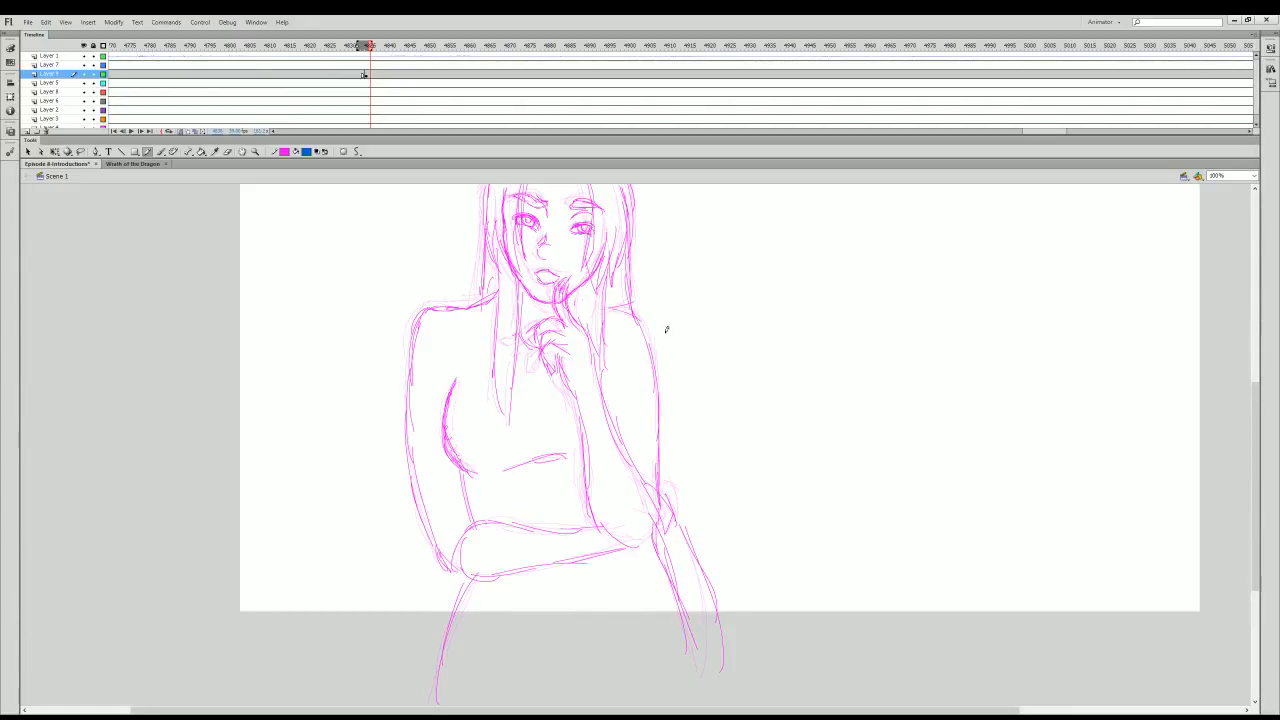
drag(499, 371, 512, 418)
- Play back from the held pose through the completed drawing to check the movement
key(comma)
key(comma)
key(comma)
key(comma)
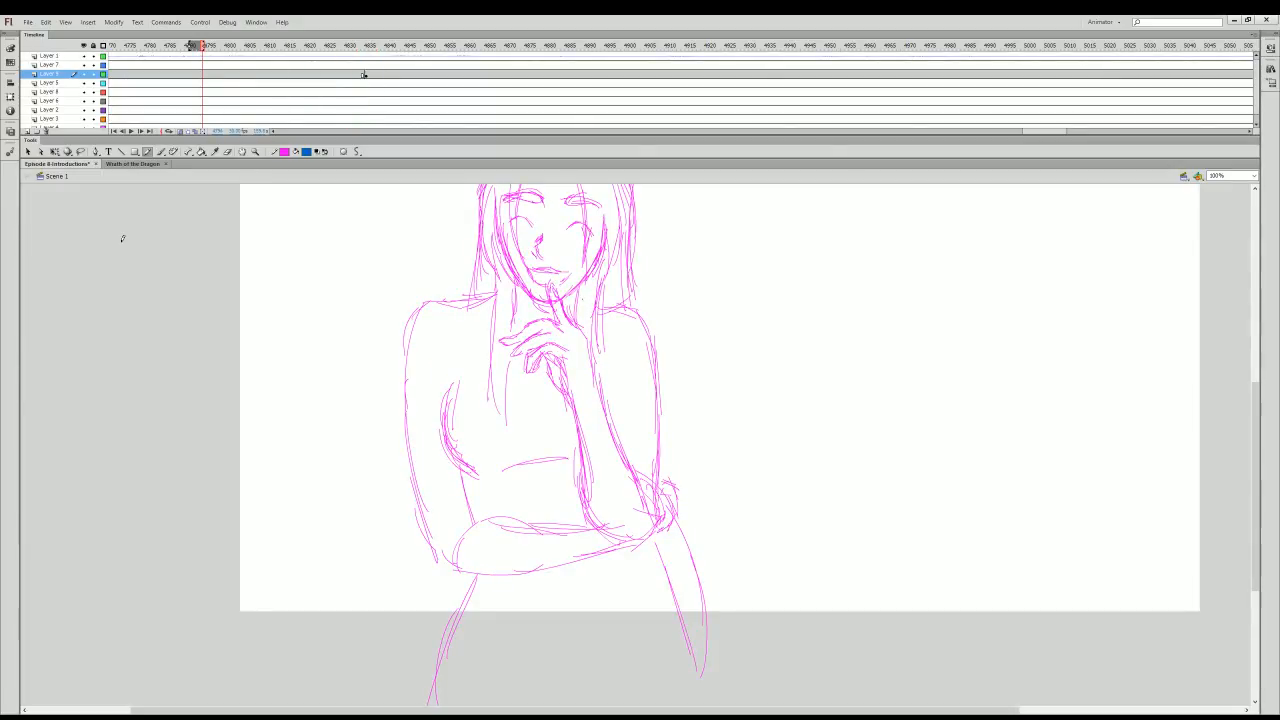
key(Return)
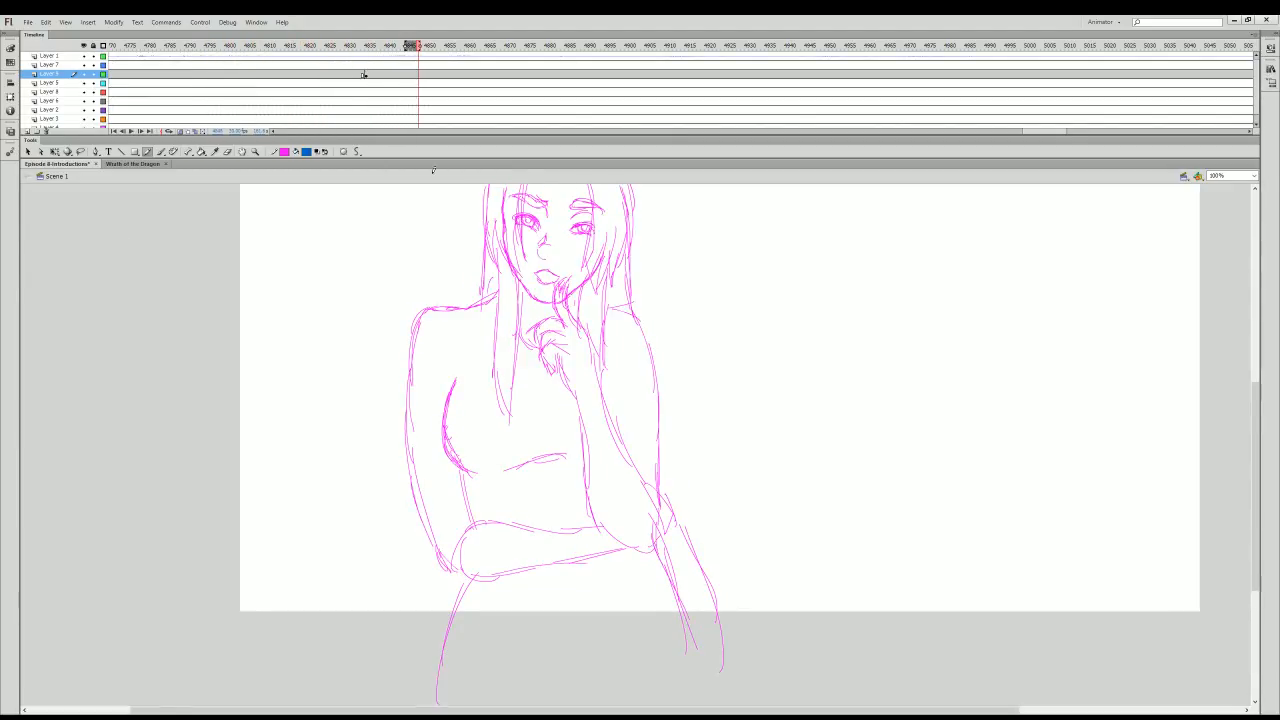
- Insert a blank keyframe on the sketch layer a few frames after the completed drawing
click(377, 76)
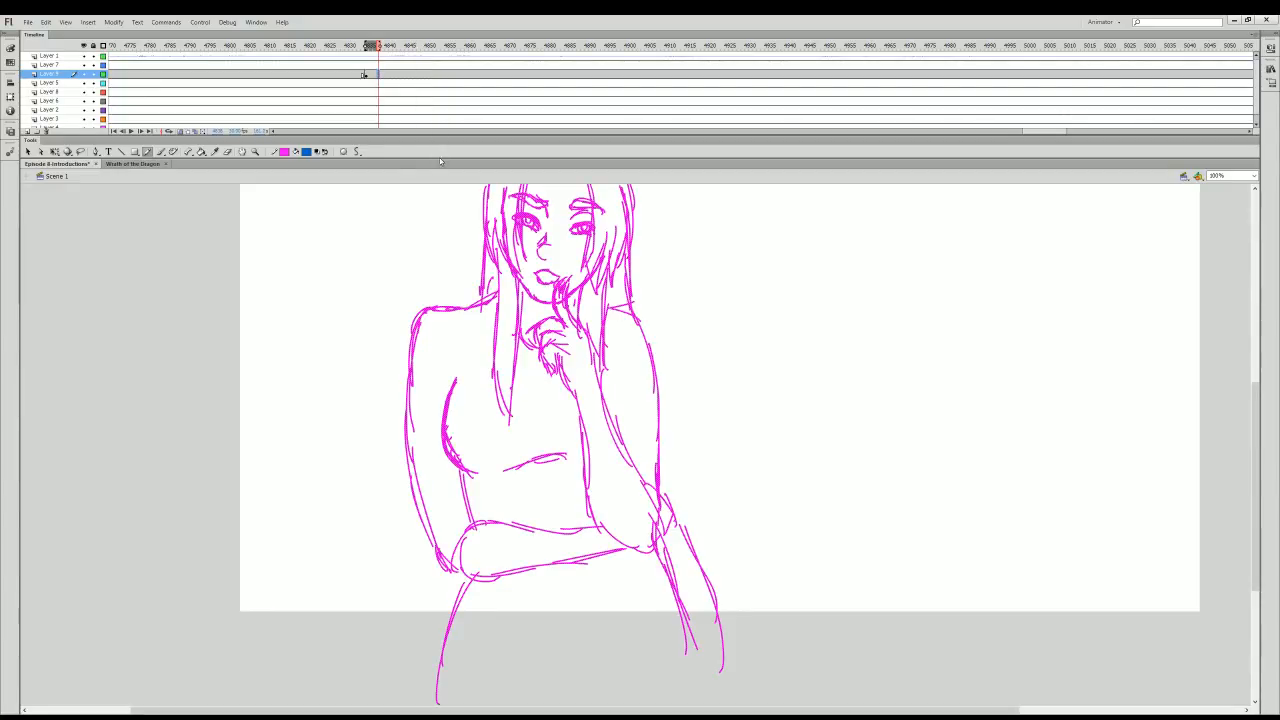
key(F7)
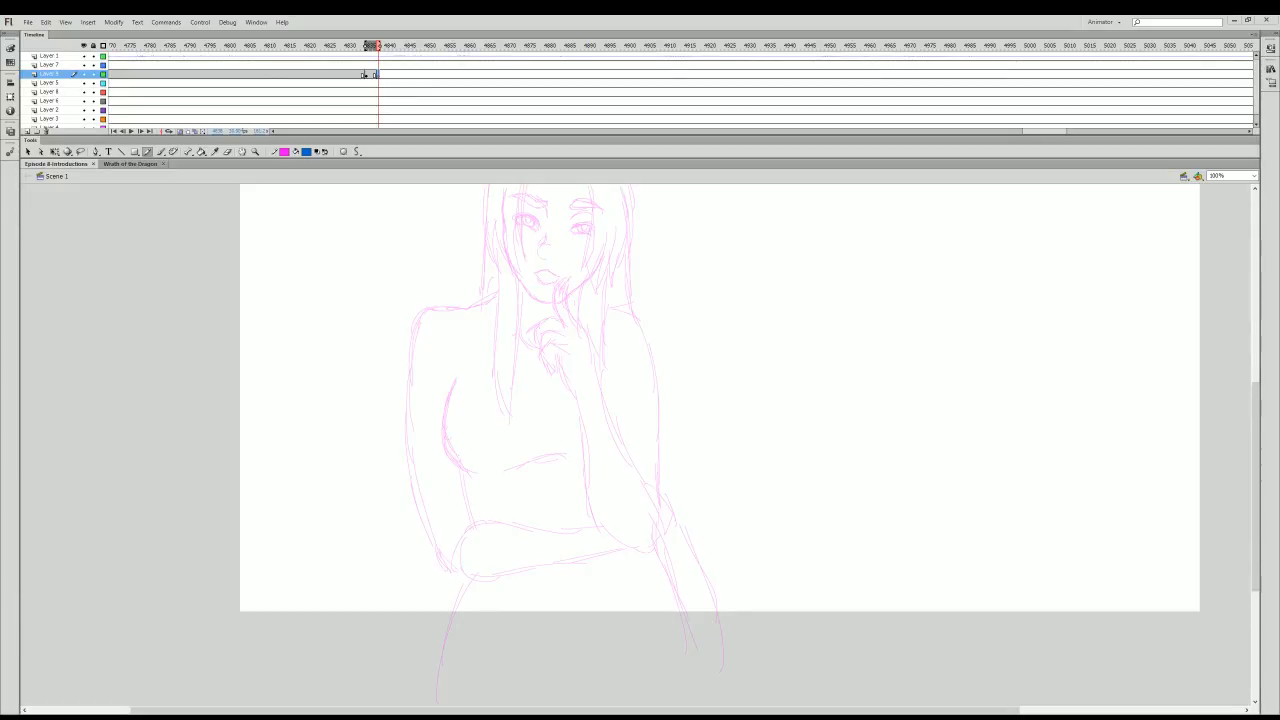
- Step through the frames around the completed drawing and play back from about frame 4760 to review the timing
click(343, 46)
key(period)
key(period)
key(period)
key(comma)
key(comma)
key(comma)
key(comma)
key(comma)
key(comma)
key(comma)
key(comma)
key(comma)
key(comma)
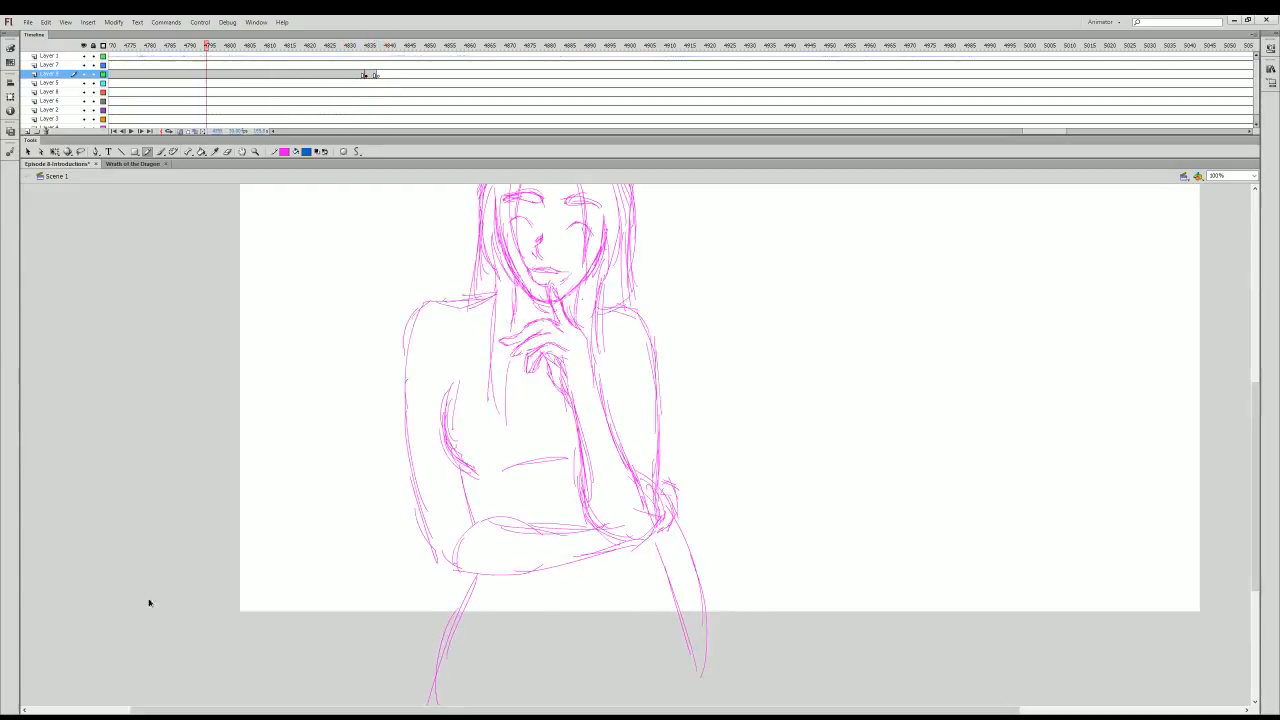
key(period)
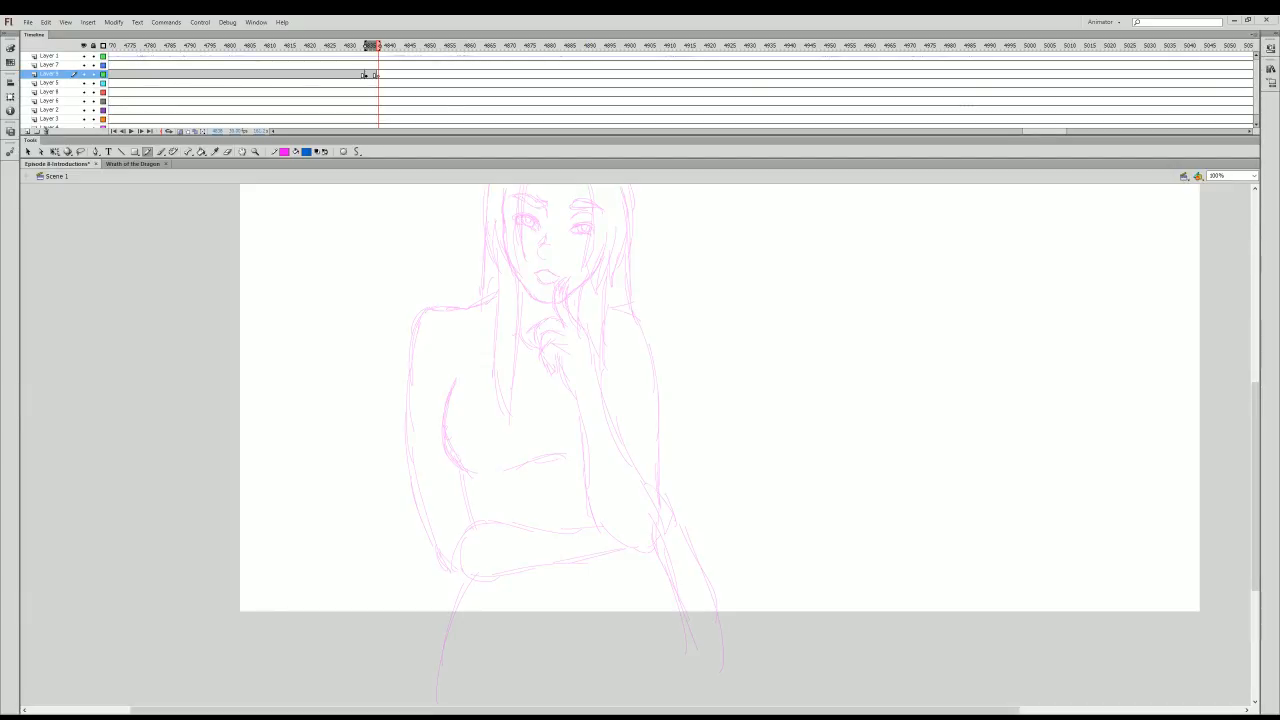
drag(360, 47, 2, 641)
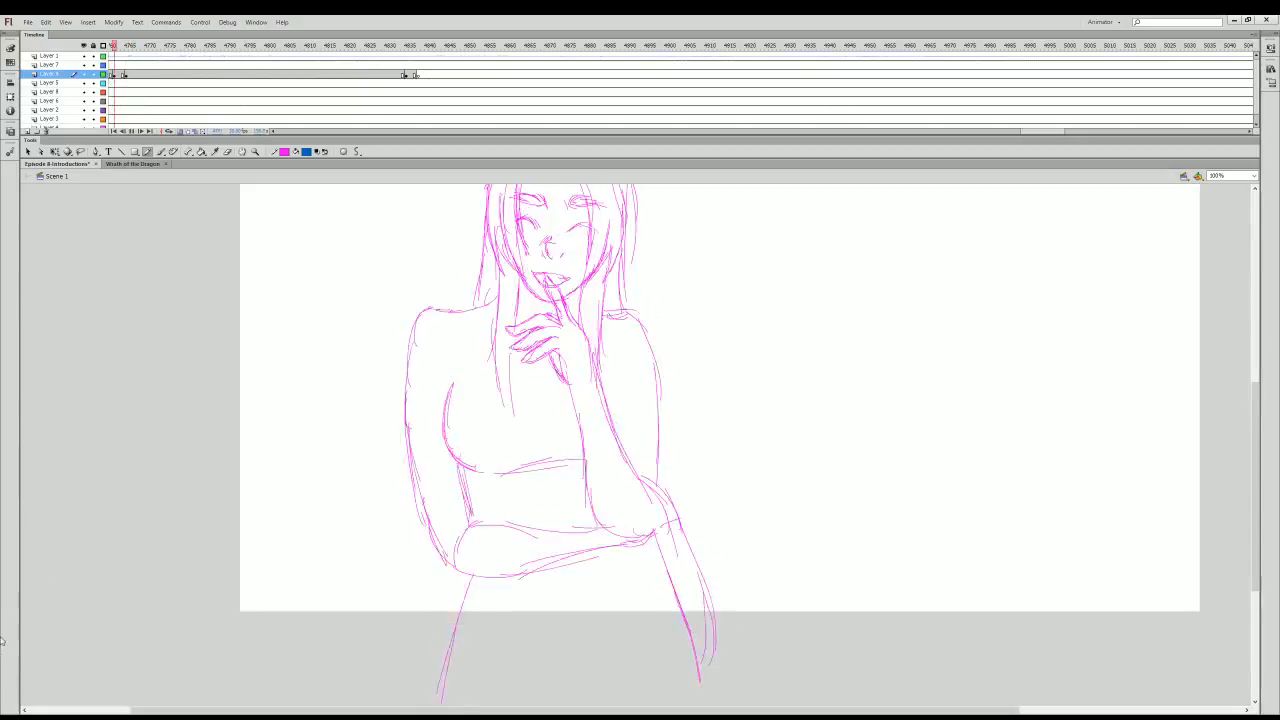
key(Return)
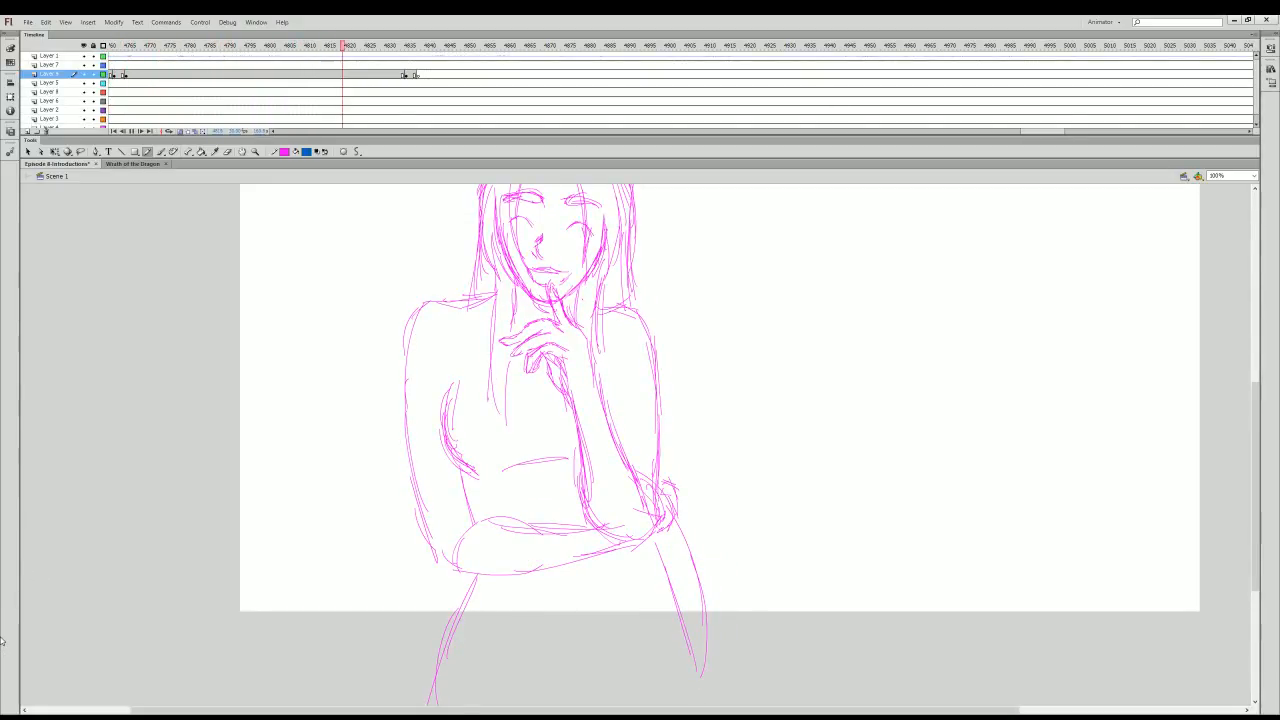
- On the new blank keyframe, sketch the left side of the face from temple to jaw, slightly inside the onion-skinned outline
click(418, 74)
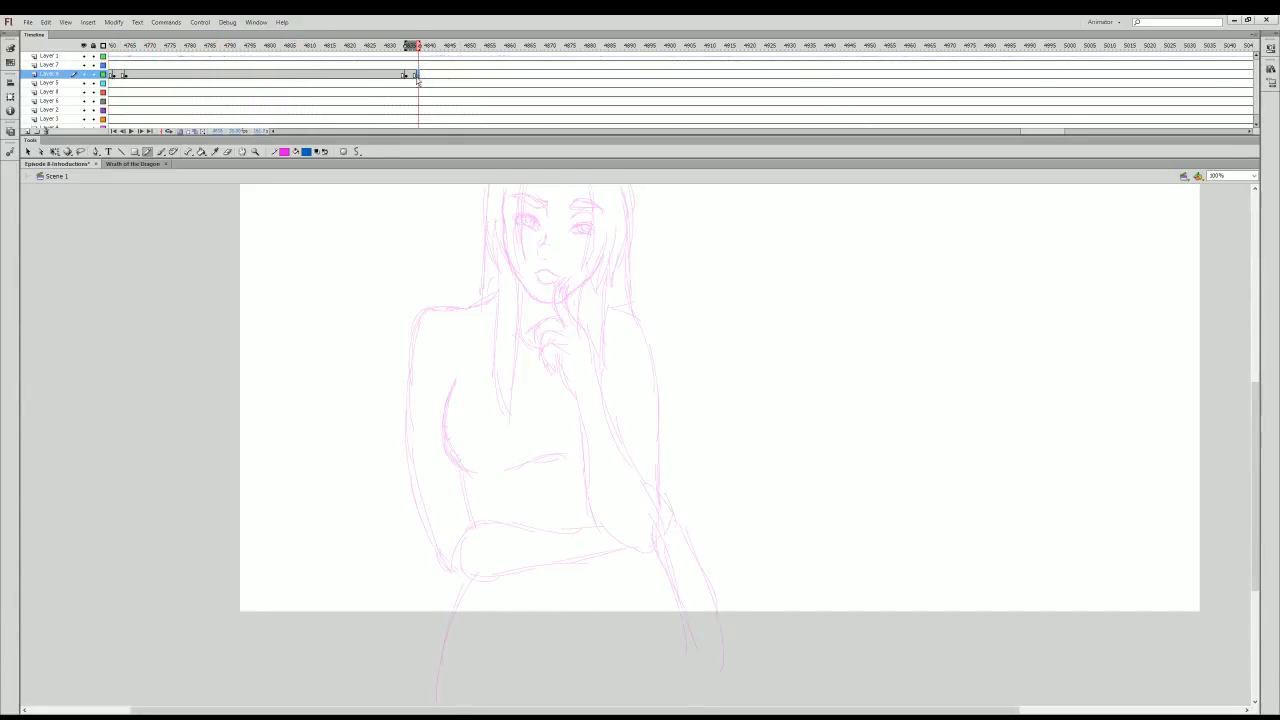
click(255, 152)
click(612, 284)
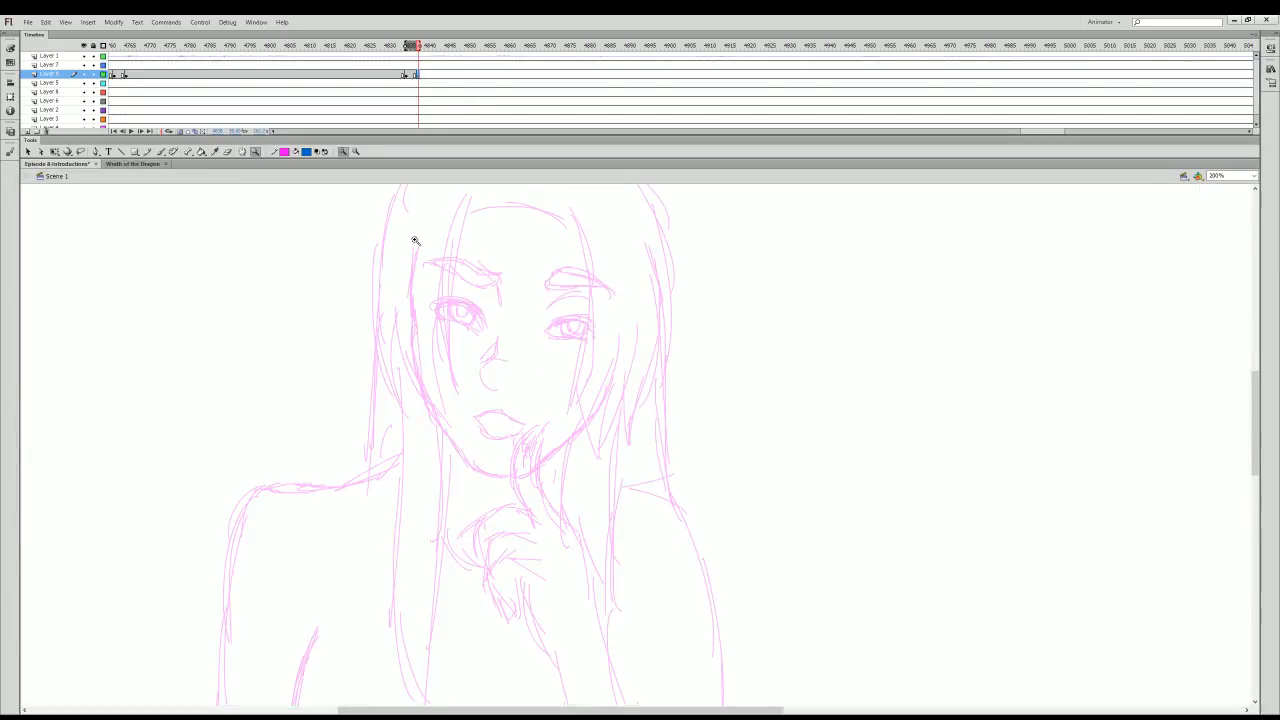
click(148, 152)
drag(430, 240, 424, 298)
drag(435, 242, 424, 303)
drag(437, 240, 427, 312)
drag(427, 290, 424, 330)
mouse_move(426, 312)
mouse_down()
mouse_move(425, 354)
mouse_move(427, 301)
mouse_move(432, 400)
mouse_up()
mouse_move(428, 356)
mouse_down()
mouse_move(454, 436)
mouse_move(474, 451)
mouse_up()
drag(440, 396, 474, 464)
- Continue the face outline around the chin and up the right side of the jaw
mouse_move(466, 446)
mouse_down()
mouse_move(512, 470)
mouse_move(476, 459)
mouse_move(500, 474)
mouse_move(561, 450)
mouse_move(535, 473)
mouse_move(588, 434)
mouse_up()
mouse_move(532, 472)
mouse_down()
mouse_move(590, 432)
mouse_move(624, 360)
mouse_up()
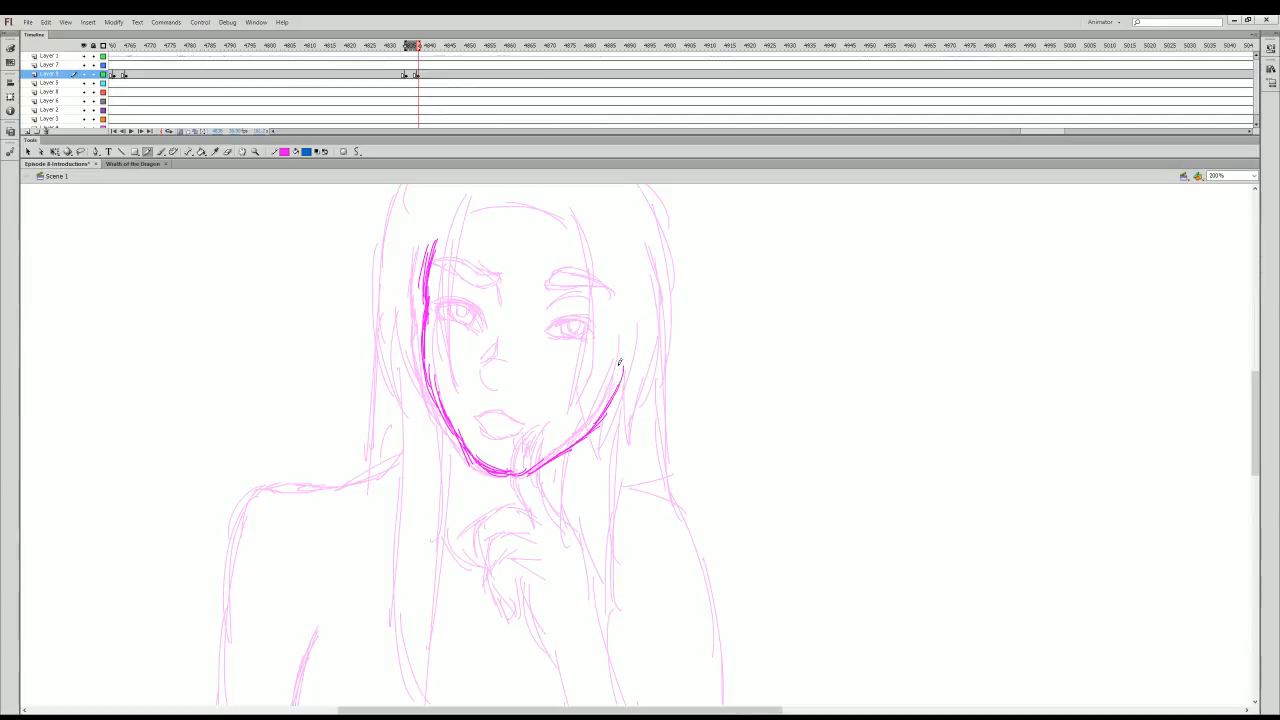
drag(606, 408, 634, 328)
drag(620, 380, 632, 334)
drag(594, 432, 630, 336)
drag(600, 414, 620, 376)
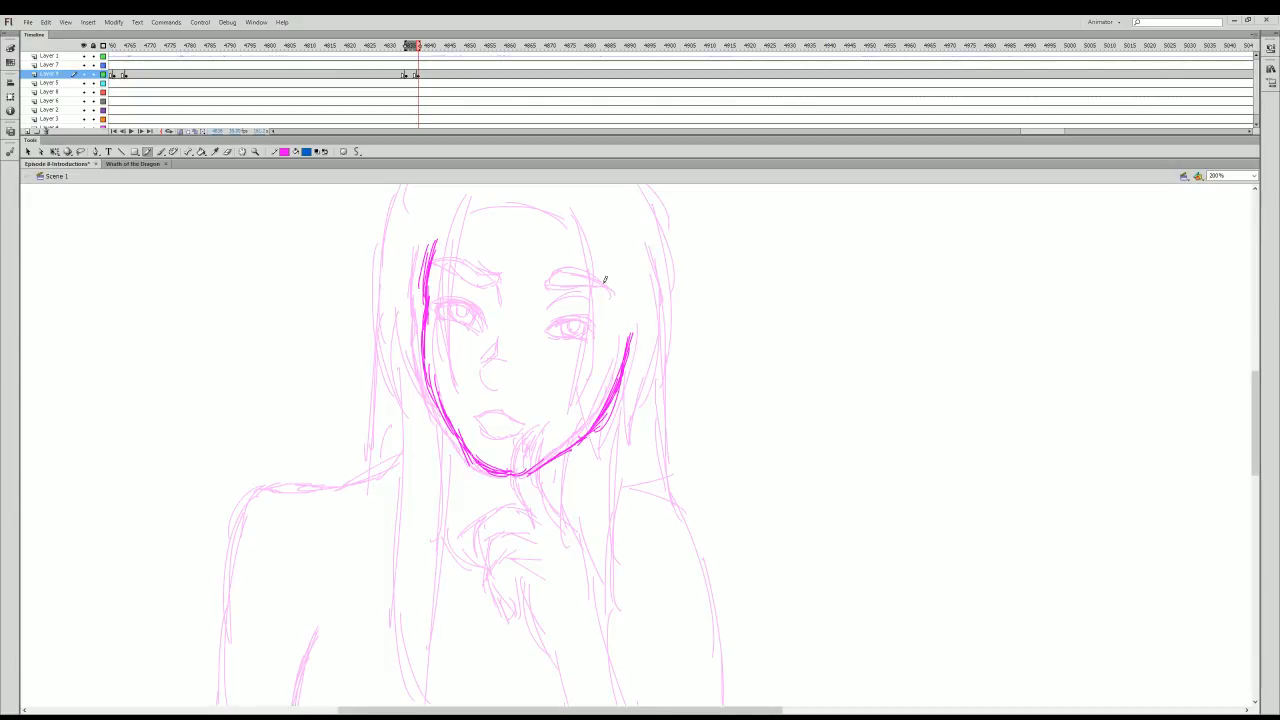
- Draw both lowered eyebrows and the frown line between them
mouse_move(455, 259)
mouse_down()
mouse_move(519, 276)
mouse_move(506, 289)
mouse_move(444, 258)
mouse_up()
mouse_move(574, 282)
mouse_down()
mouse_move(622, 315)
mouse_move(585, 282)
mouse_move(560, 280)
mouse_move(566, 297)
mouse_move(626, 318)
mouse_up()
drag(518, 280, 520, 300)
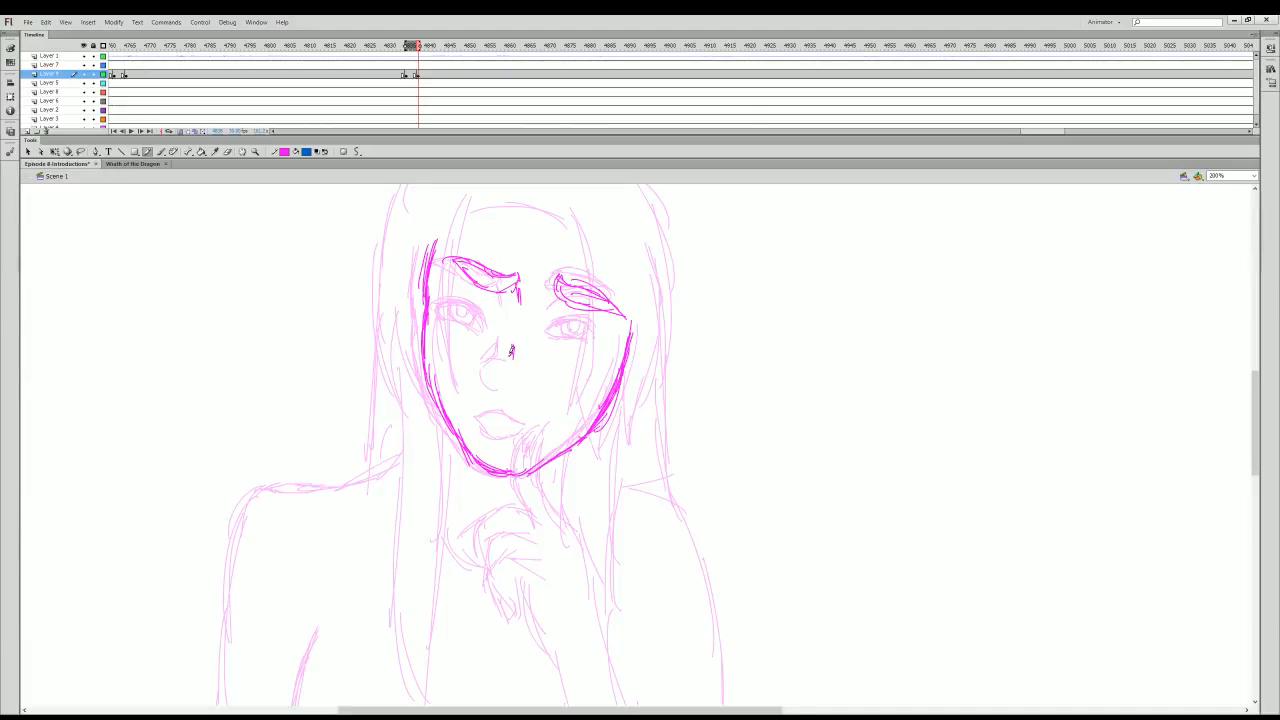
- Sketch the nose, both eyes and the lips inside the woman's face outline, following the onion-skinned pose loosely
mouse_move(510, 346)
mouse_down()
mouse_move(494, 380)
mouse_move(506, 388)
mouse_up()
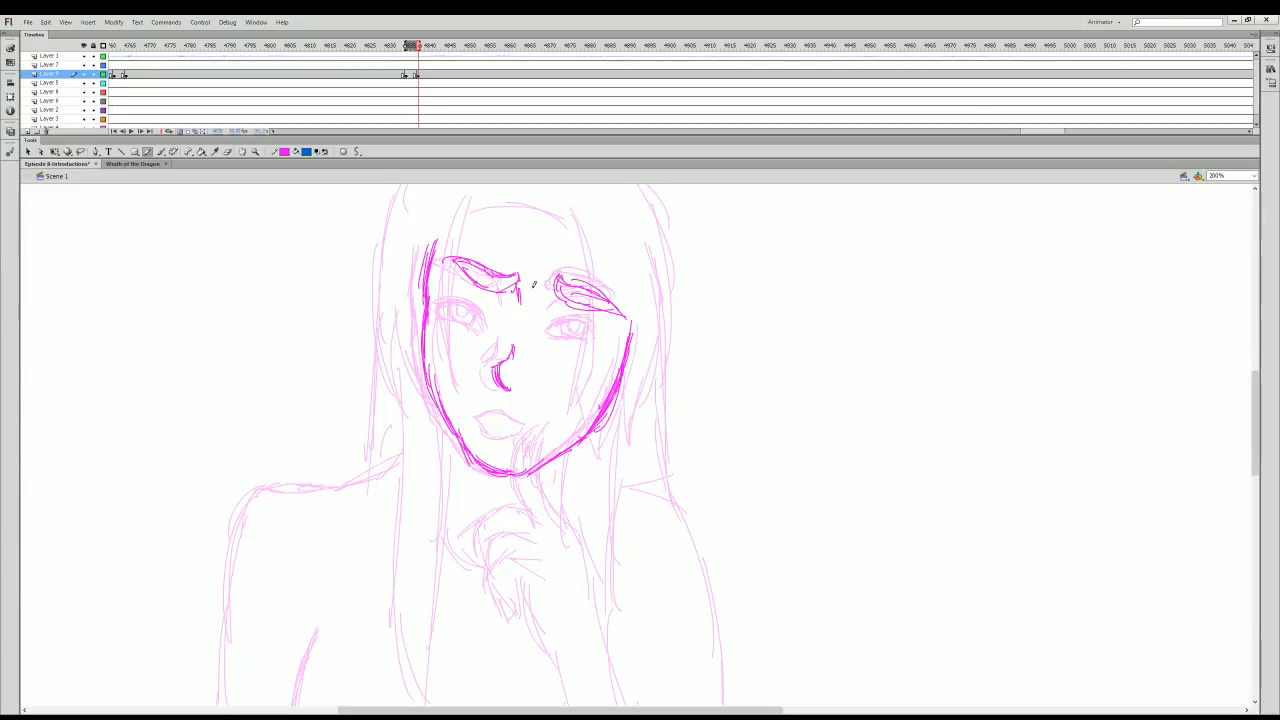
mouse_move(462, 292)
mouse_down()
mouse_move(497, 325)
mouse_move(475, 291)
mouse_move(453, 319)
mouse_move(488, 340)
mouse_move(500, 330)
mouse_move(496, 340)
mouse_move(474, 316)
mouse_move(486, 326)
mouse_move(476, 292)
mouse_move(478, 322)
mouse_up()
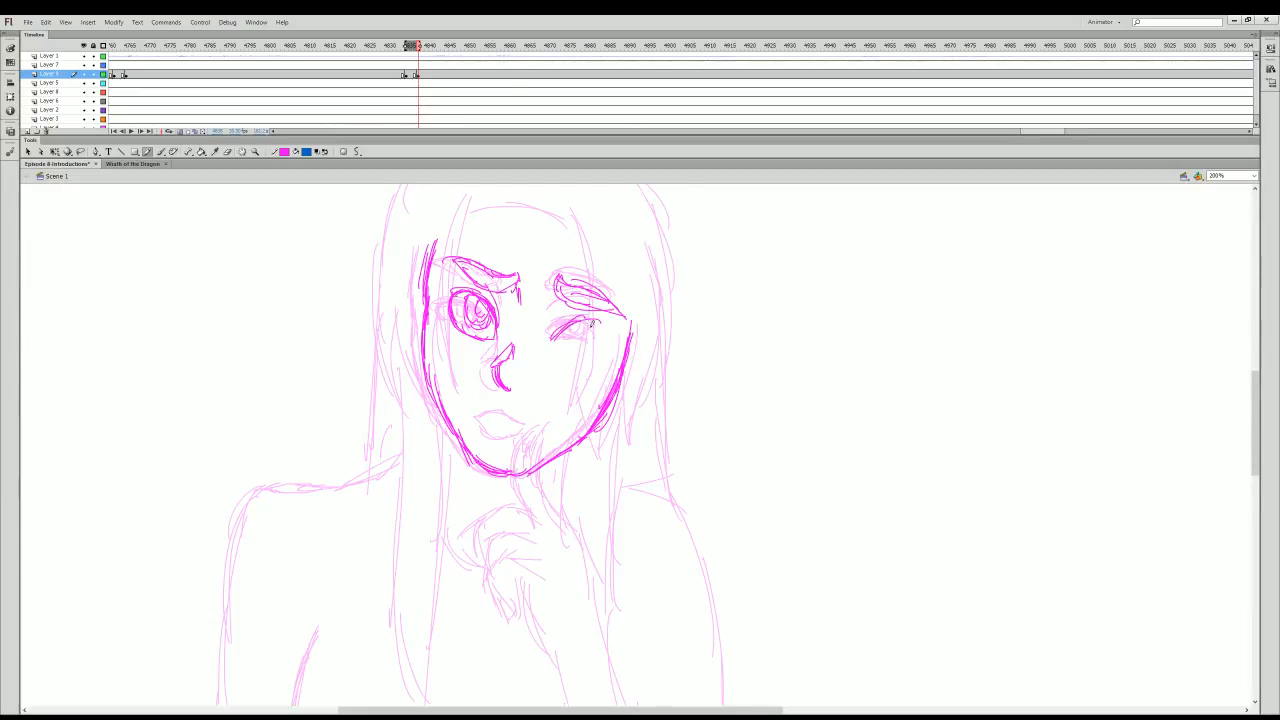
mouse_move(552, 338)
mouse_down()
mouse_move(597, 316)
mouse_move(560, 334)
mouse_move(572, 355)
mouse_move(606, 318)
mouse_move(596, 354)
mouse_move(574, 344)
mouse_move(600, 334)
mouse_move(601, 316)
mouse_up()
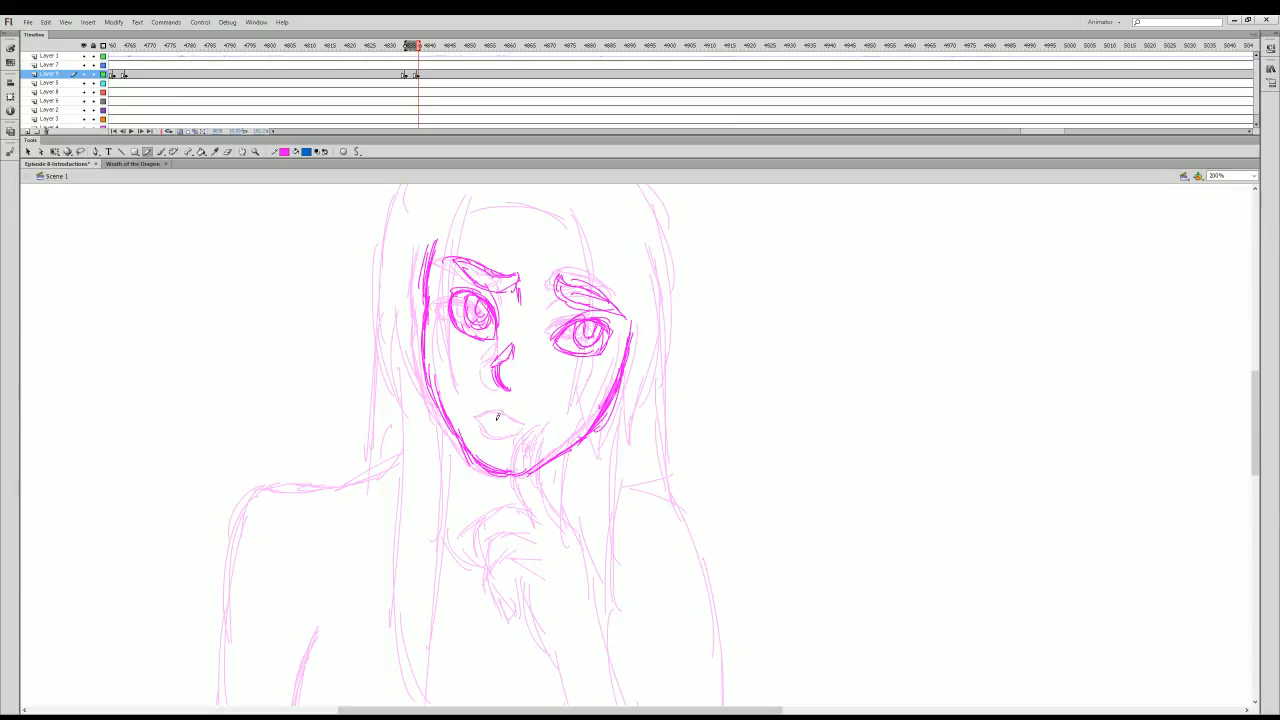
mouse_move(486, 412)
mouse_down()
mouse_move(514, 414)
mouse_move(490, 418)
mouse_up()
mouse_move(494, 414)
mouse_down()
mouse_move(540, 426)
mouse_move(474, 417)
mouse_move(494, 443)
mouse_move(540, 428)
mouse_up()
key(ctrl+alt+t)
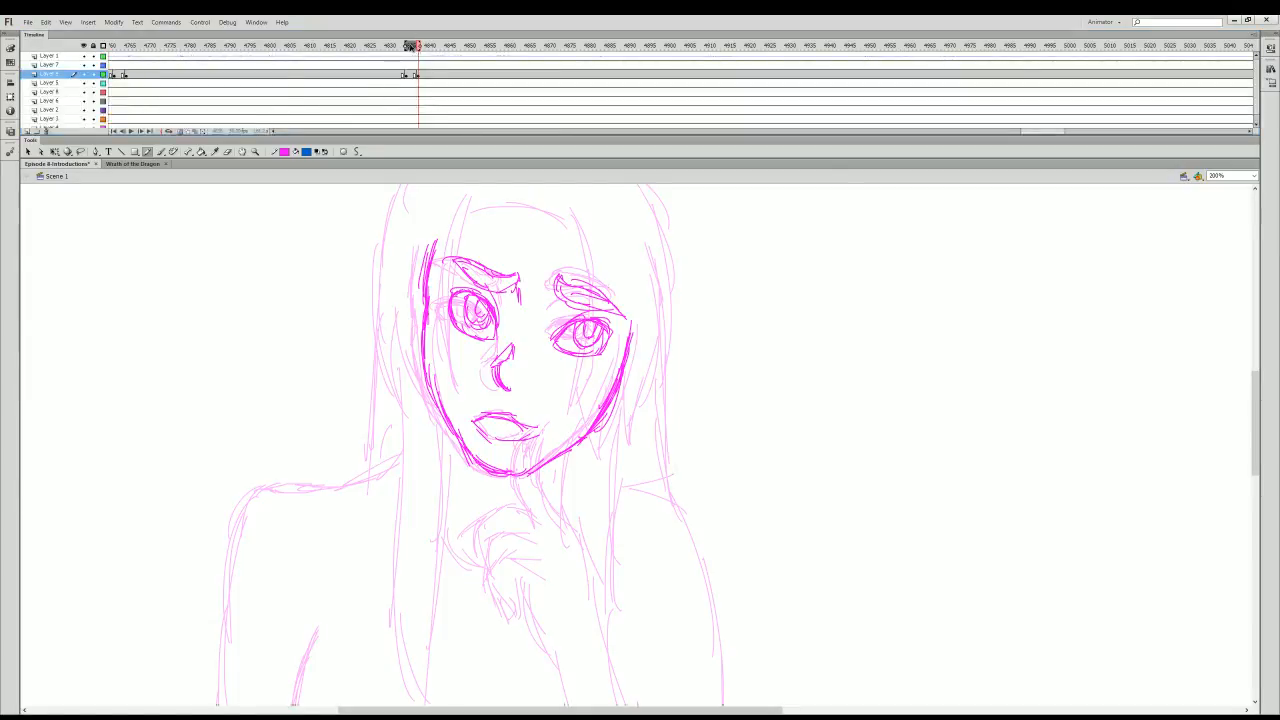
- Play back the animation from the previous pose through the new face drawing, and return to its keyframe
drag(415, 44, 270, 46)
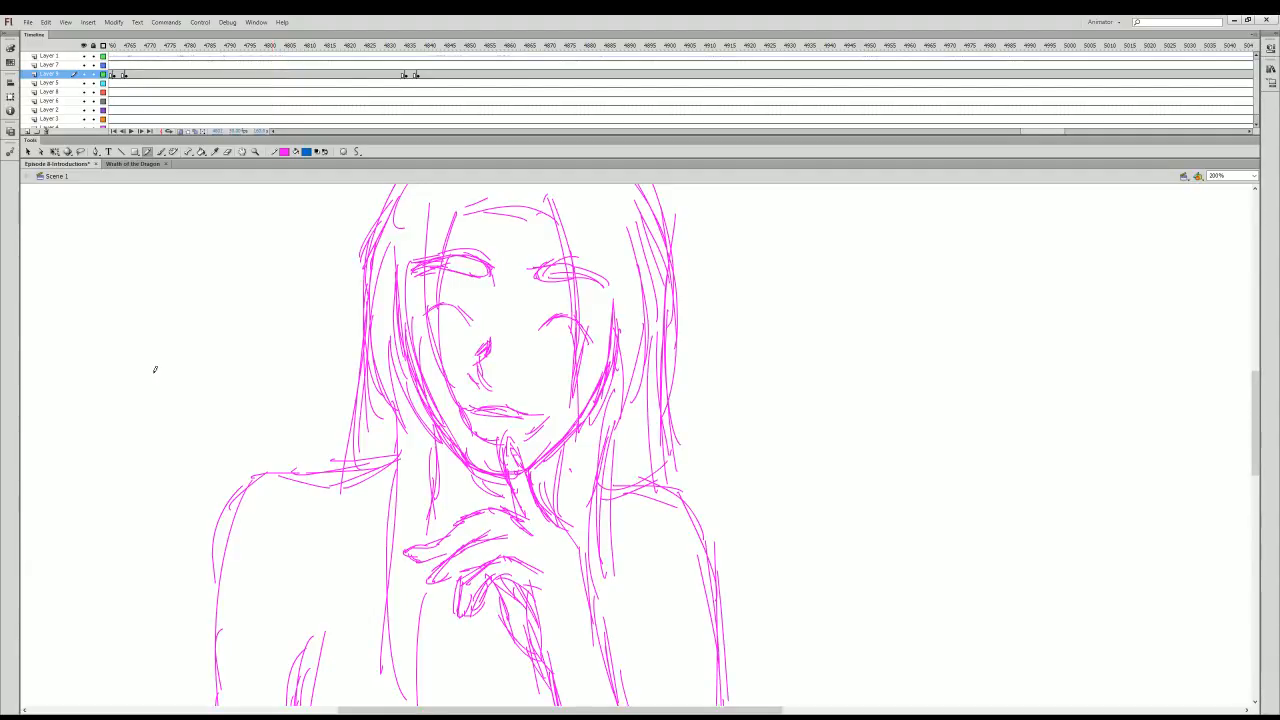
key(Return)
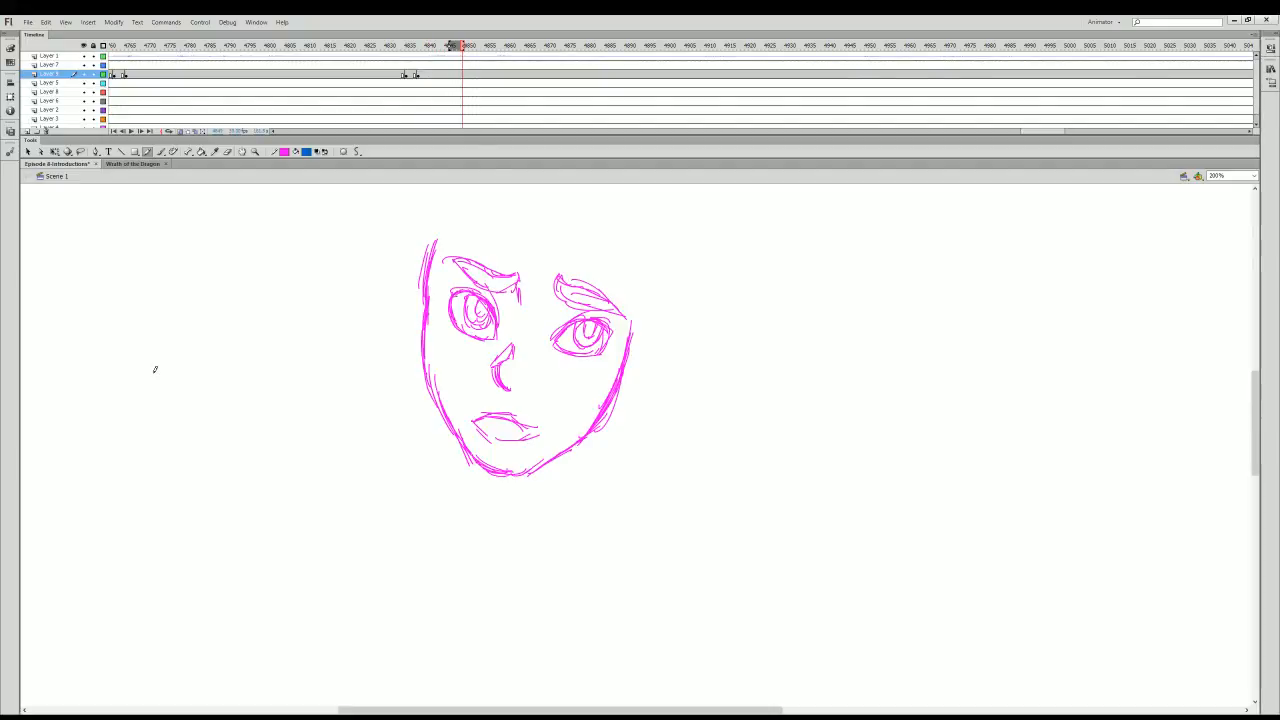
click(418, 75)
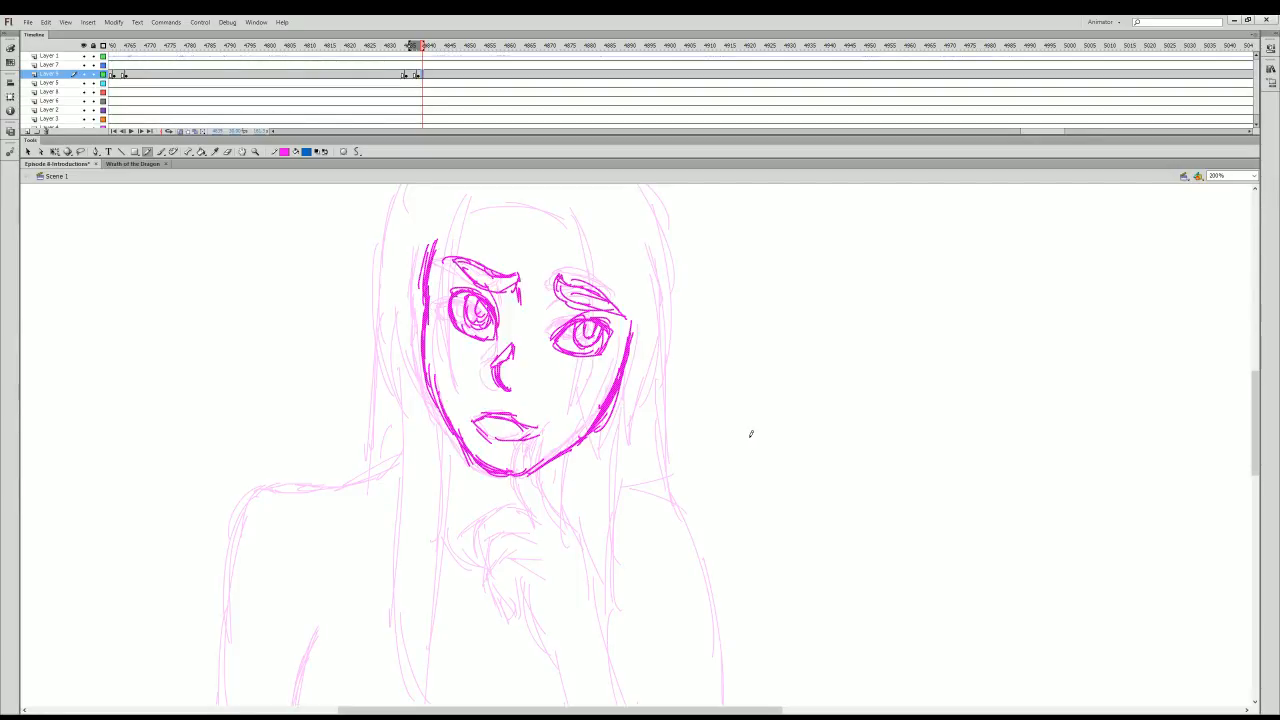
- Flip repeatedly between adjacent frames to compare the new face drawing with the previous pose
key(comma)
key(period)
key(comma)
key(period)
key(comma)
key(period)
key(comma)
key(period)
key(comma)
key(period)
key(comma)
key(period)
key(comma)
key(period)
key(comma)
key(period)
key(comma)
key(period)
key(comma)
key(period)
key(comma)
key(period)
key(comma)
key(period)
key(comma)
key(period)
key(comma)
key(period)
key(comma)
key(period)
key(comma)
key(period)
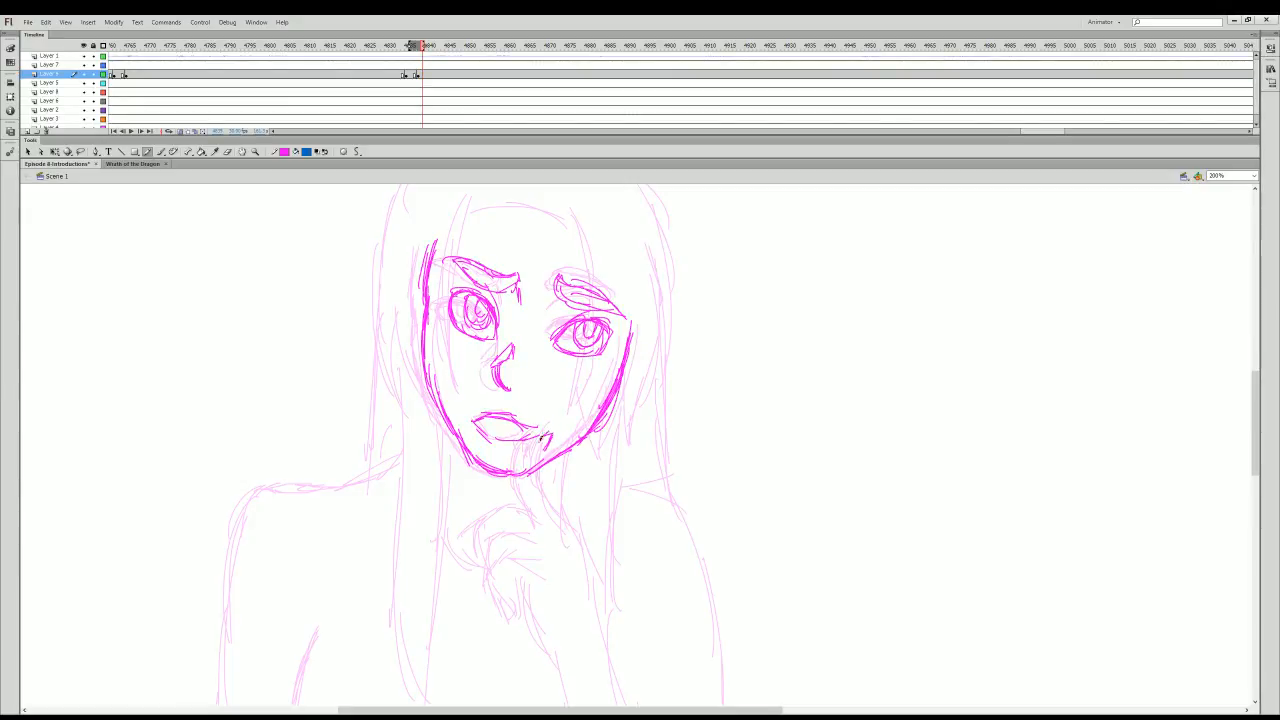
- Sketch the raised index finger touching the chin just below the corner of the mouth
drag(557, 437, 545, 440)
drag(548, 432, 521, 472)
mouse_move(545, 442)
mouse_down()
mouse_move(570, 534)
mouse_move(530, 516)
mouse_up()
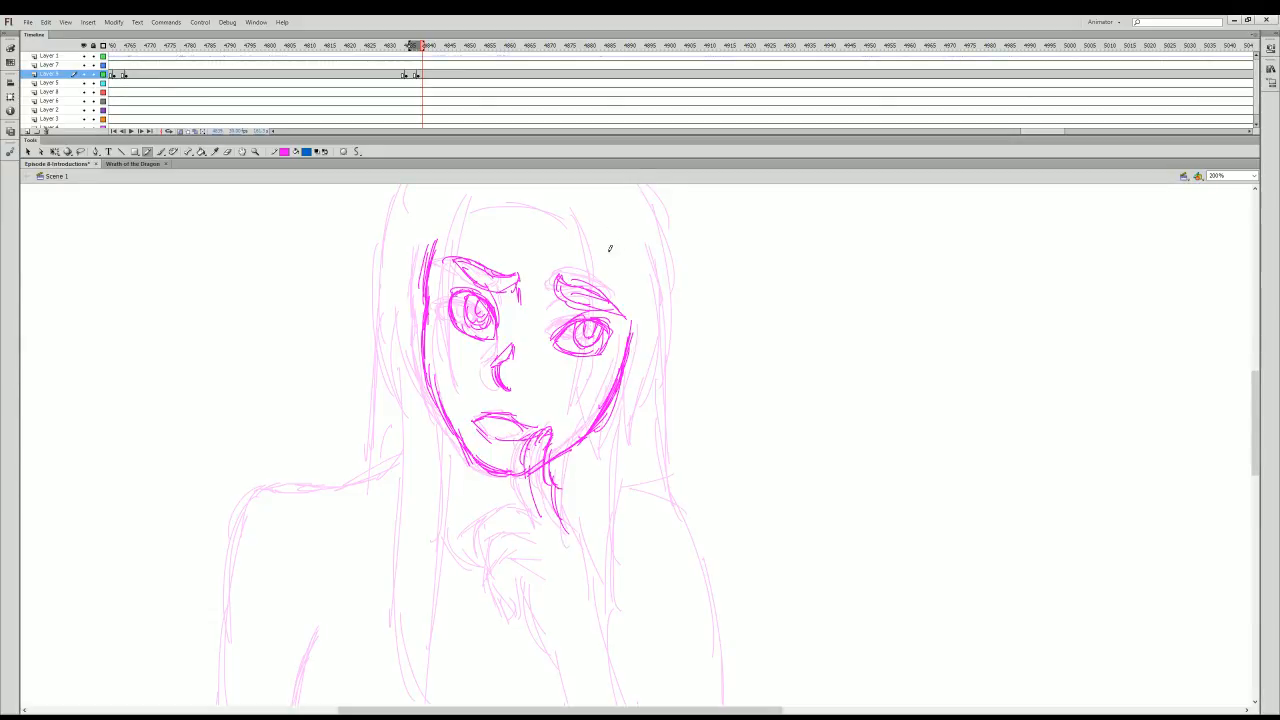
- Sketch the inner hair strand falling from the forehead past the right-hand eye to the jaw
drag(606, 224, 596, 238)
mouse_move(590, 220)
mouse_down()
mouse_move(604, 236)
mouse_move(597, 318)
mouse_up()
drag(594, 342, 578, 392)
drag(596, 320, 586, 430)
mouse_move(602, 360)
mouse_down()
mouse_move(598, 446)
mouse_move(592, 422)
mouse_up()
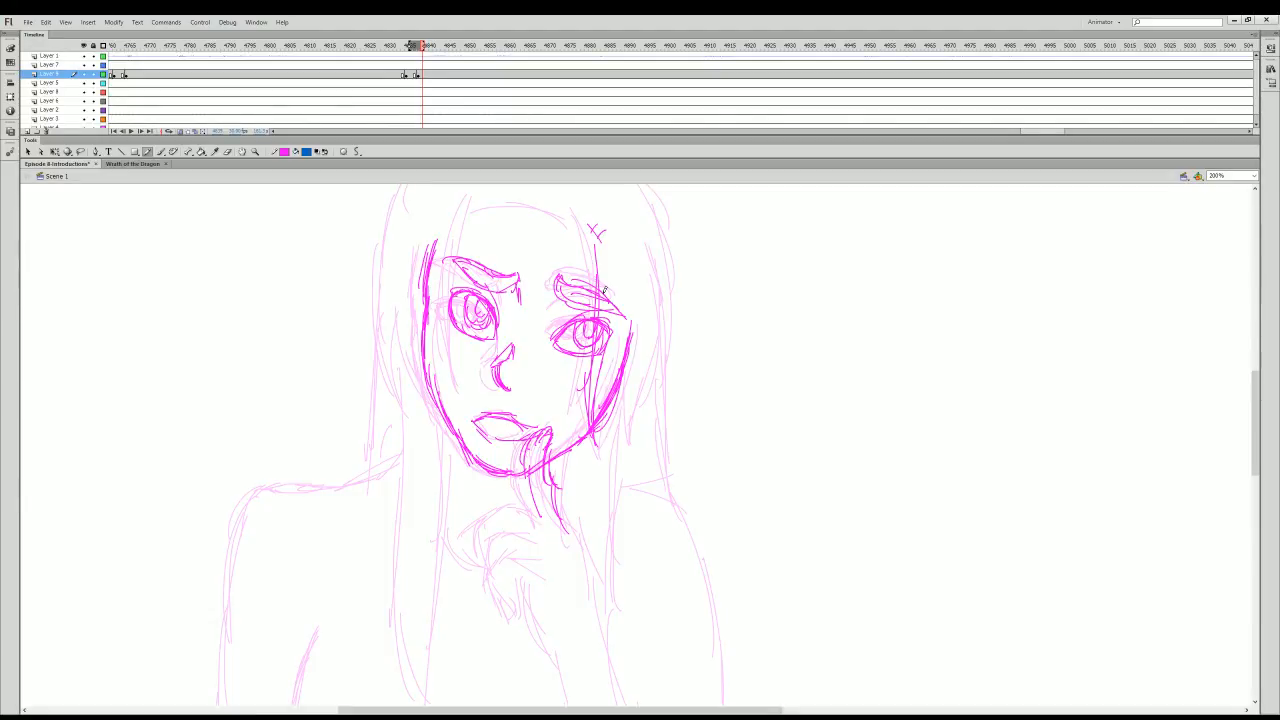
- Sketch the outer hair locks on the right-hand side of the face, tapering to points beside the jaw
drag(662, 261, 674, 360)
mouse_move(660, 246)
mouse_down()
mouse_move(668, 364)
mouse_move(645, 442)
mouse_up()
drag(659, 380, 648, 444)
drag(639, 381, 650, 443)
drag(645, 341, 620, 443)
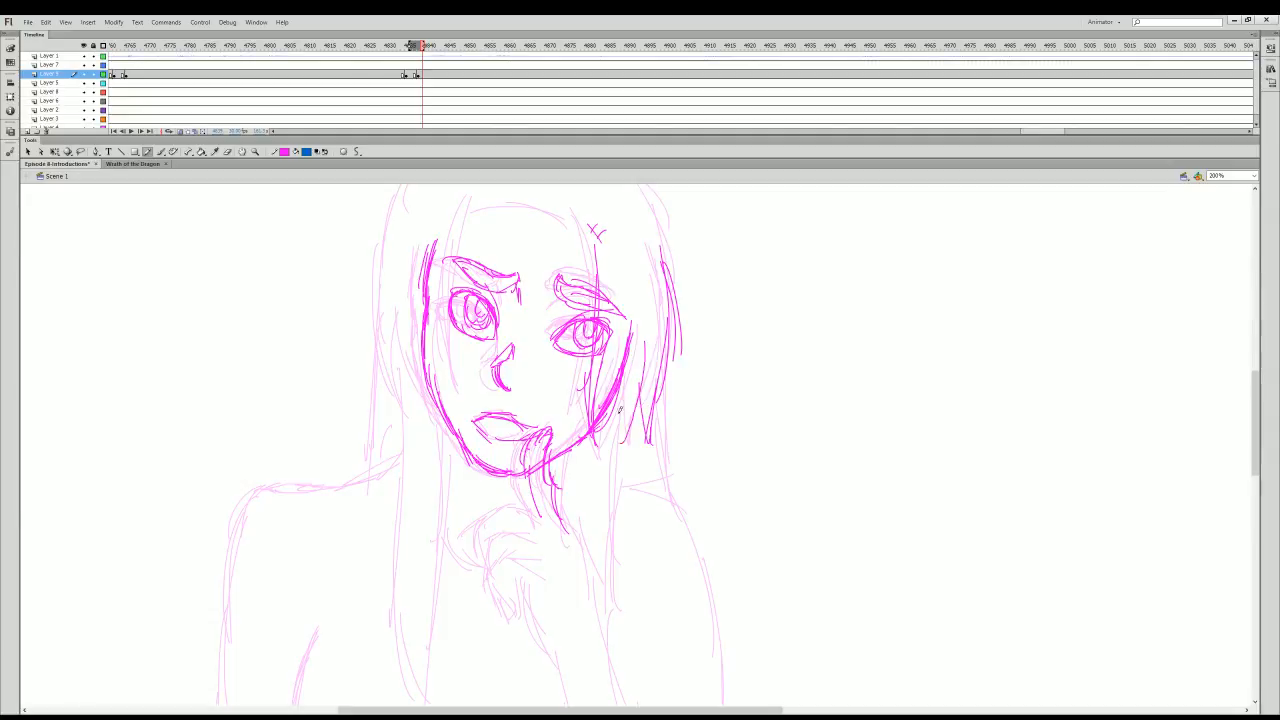
drag(638, 377, 618, 480)
drag(613, 417, 617, 479)
drag(578, 385, 610, 468)
- Sketch the hairline across the forehead and the inner strand falling past the left-hand eye to the mouth
drag(486, 205, 473, 370)
drag(466, 258, 484, 398)
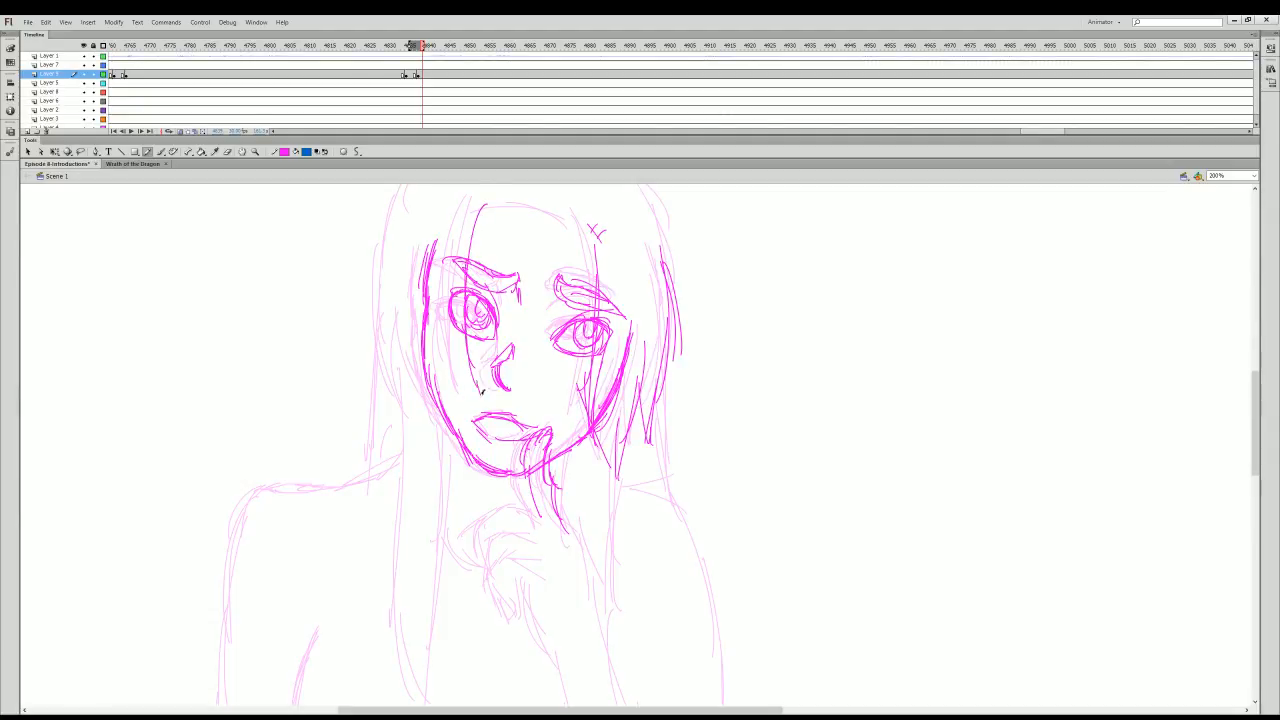
drag(450, 319, 484, 409)
mouse_move(463, 206)
mouse_down()
mouse_move(449, 297)
mouse_move(579, 219)
mouse_move(594, 243)
mouse_up()
- Sketch the outer hair contour on the left-hand side of the head, curving down to the jaw
drag(416, 187, 397, 310)
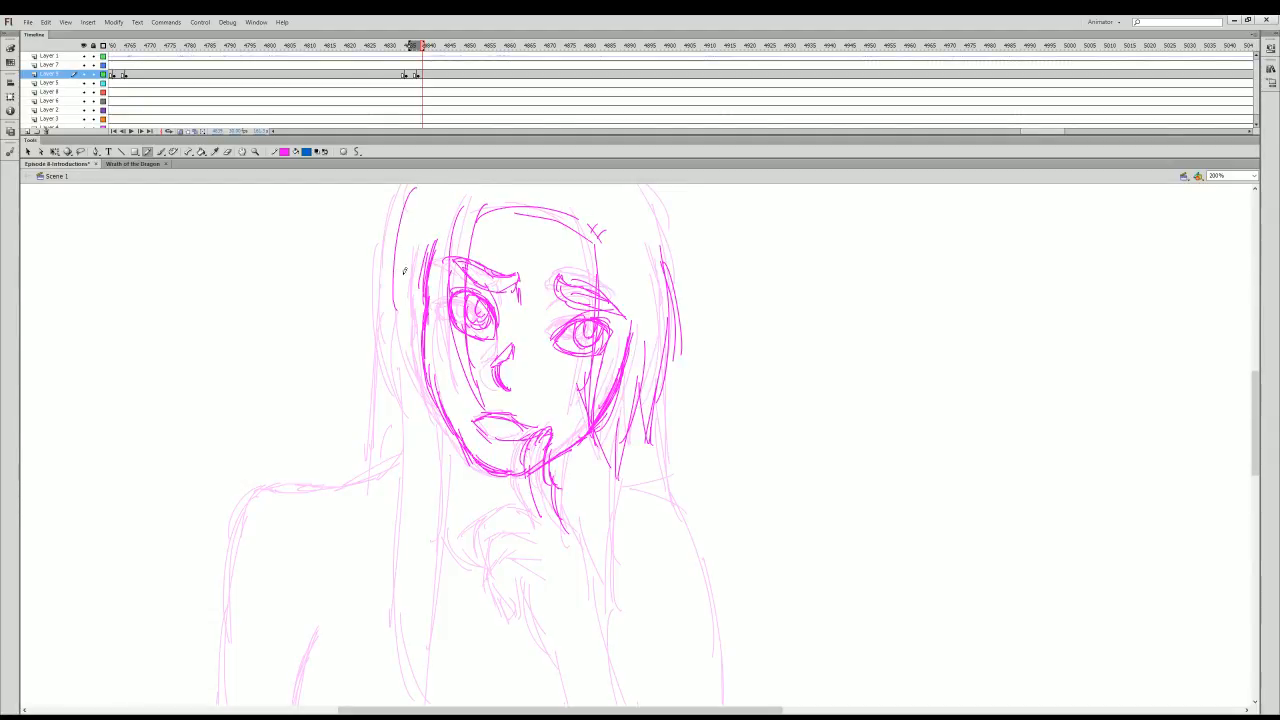
drag(393, 247, 399, 362)
drag(388, 290, 419, 403)
drag(391, 335, 409, 375)
mouse_move(428, 328)
mouse_down()
mouse_move(412, 410)
mouse_move(444, 416)
mouse_up()
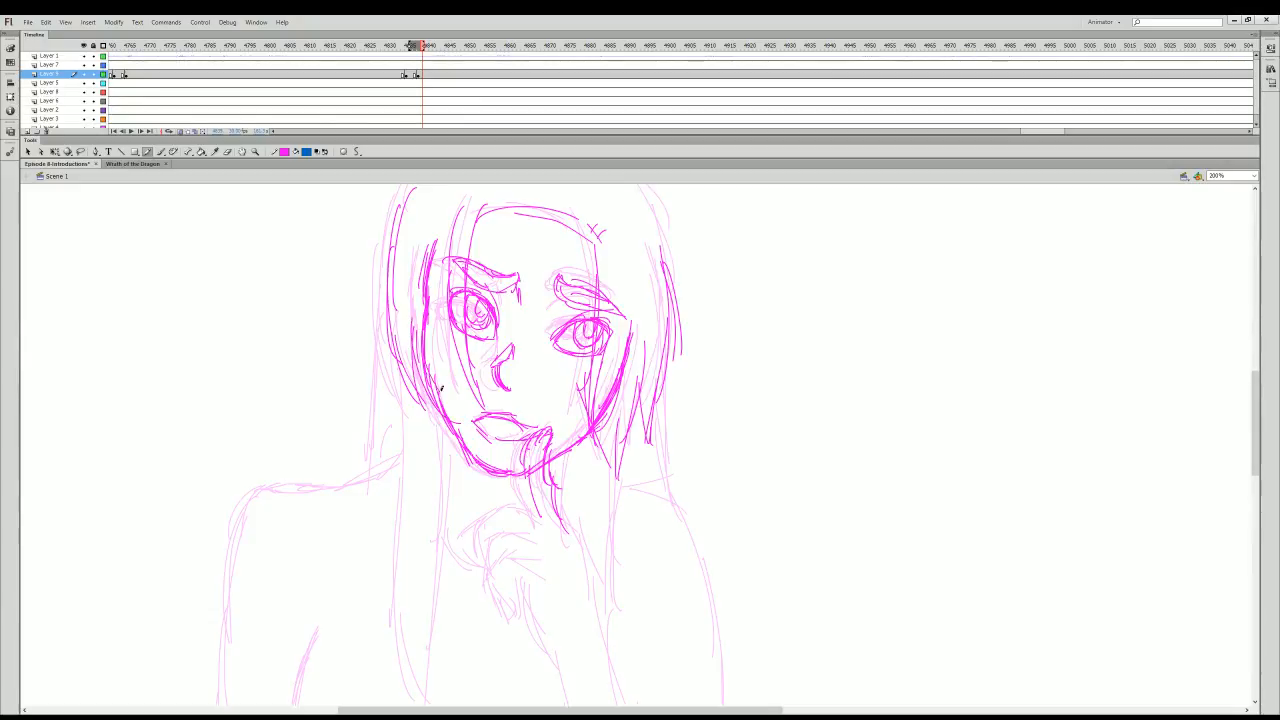
drag(478, 328, 458, 440)
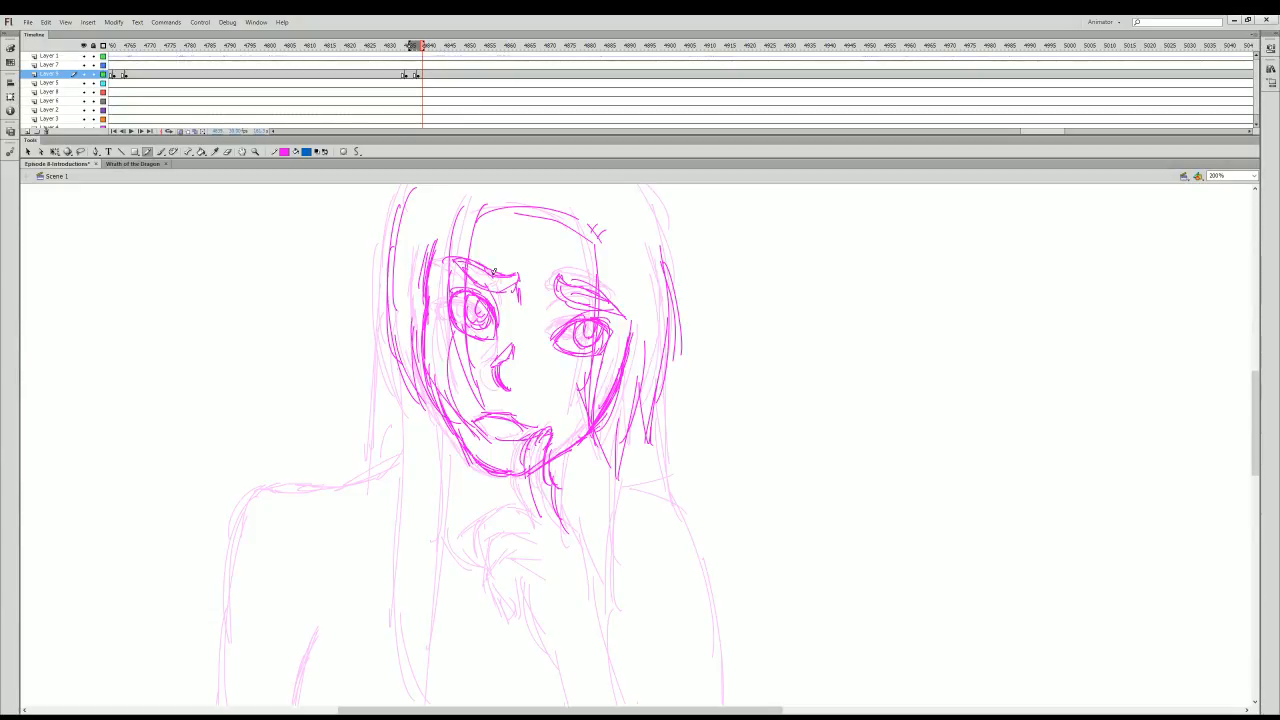
- Sketch the curled fingers and the heel of the hand beneath the chin
click(255, 151)
click(355, 151)
click(148, 151)
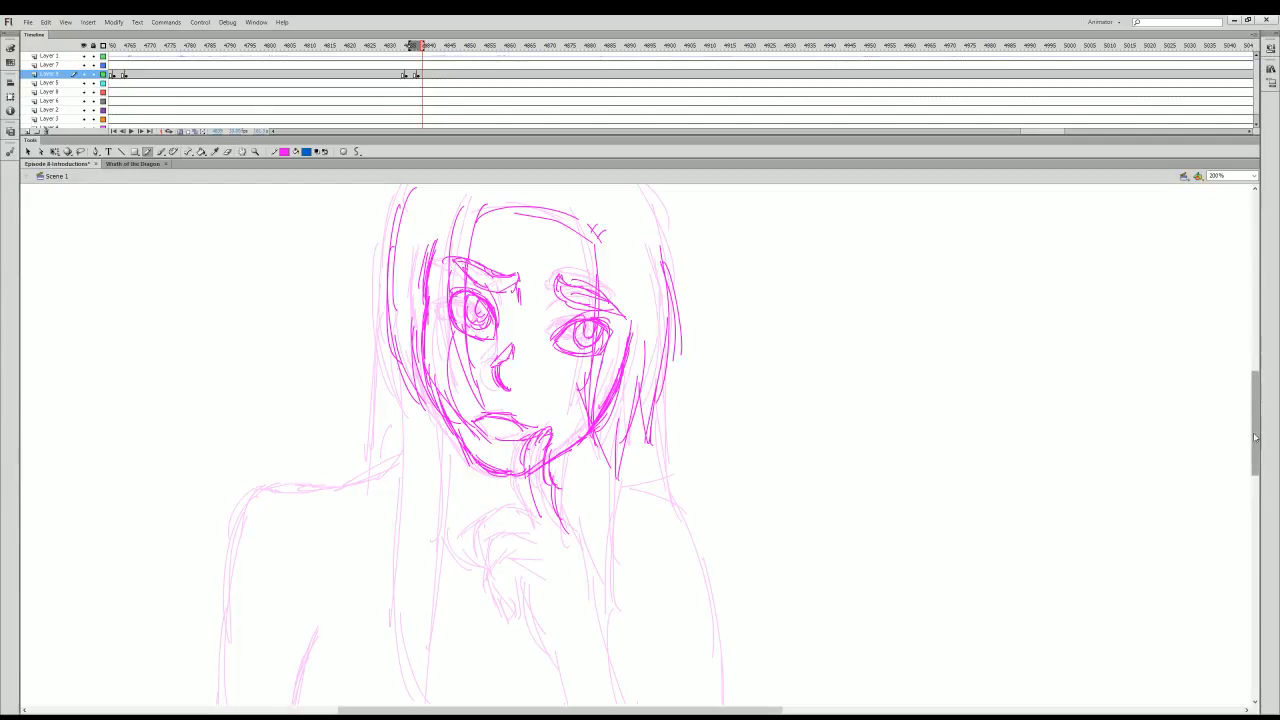
drag(1251, 459, 1251, 494)
mouse_move(576, 354)
mouse_down()
mouse_move(574, 379)
mouse_move(503, 392)
mouse_move(526, 452)
mouse_move(520, 404)
mouse_move(544, 410)
mouse_move(538, 455)
mouse_move(566, 480)
mouse_up()
drag(541, 410, 568, 482)
mouse_move(548, 372)
mouse_down()
mouse_move(509, 363)
mouse_move(494, 385)
mouse_up()
mouse_move(538, 328)
mouse_down()
mouse_move(517, 360)
mouse_move(499, 342)
mouse_move(490, 380)
mouse_up()
- Sketch the back of the raised hand and both edges of the wrist down to the forearm
drag(594, 394, 604, 453)
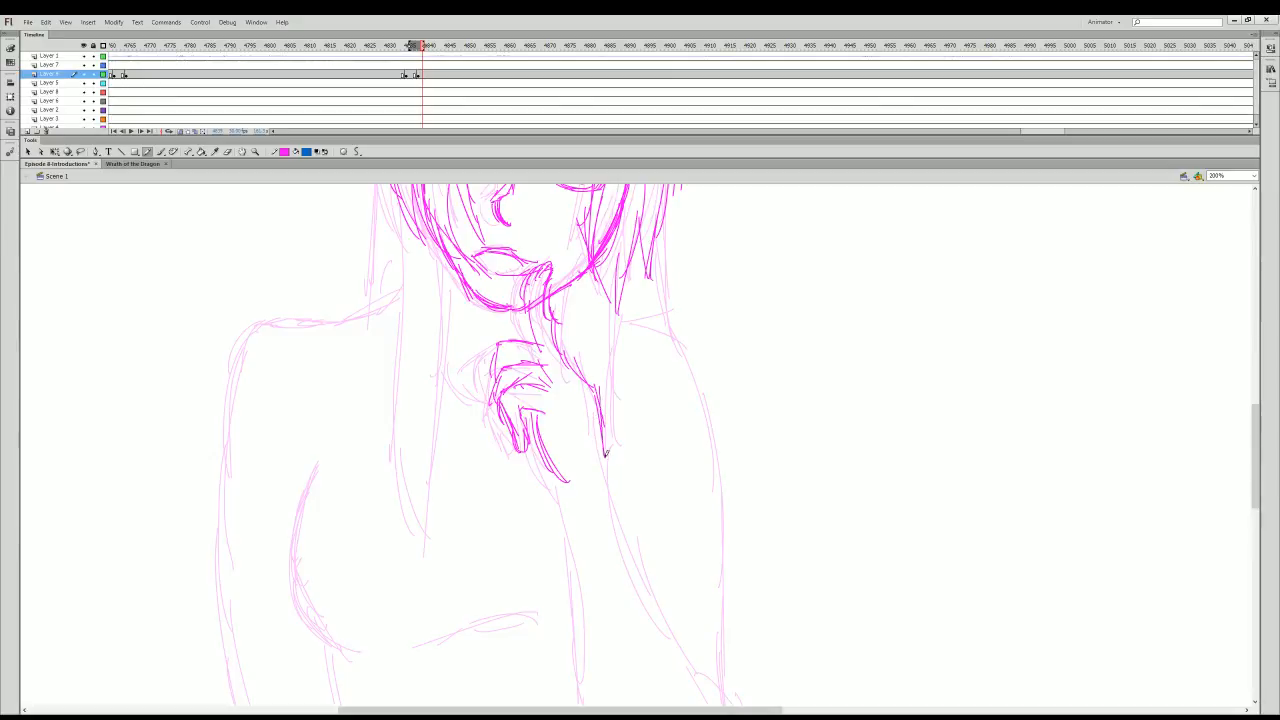
drag(566, 373, 588, 404)
drag(577, 381, 596, 411)
drag(569, 402, 618, 516)
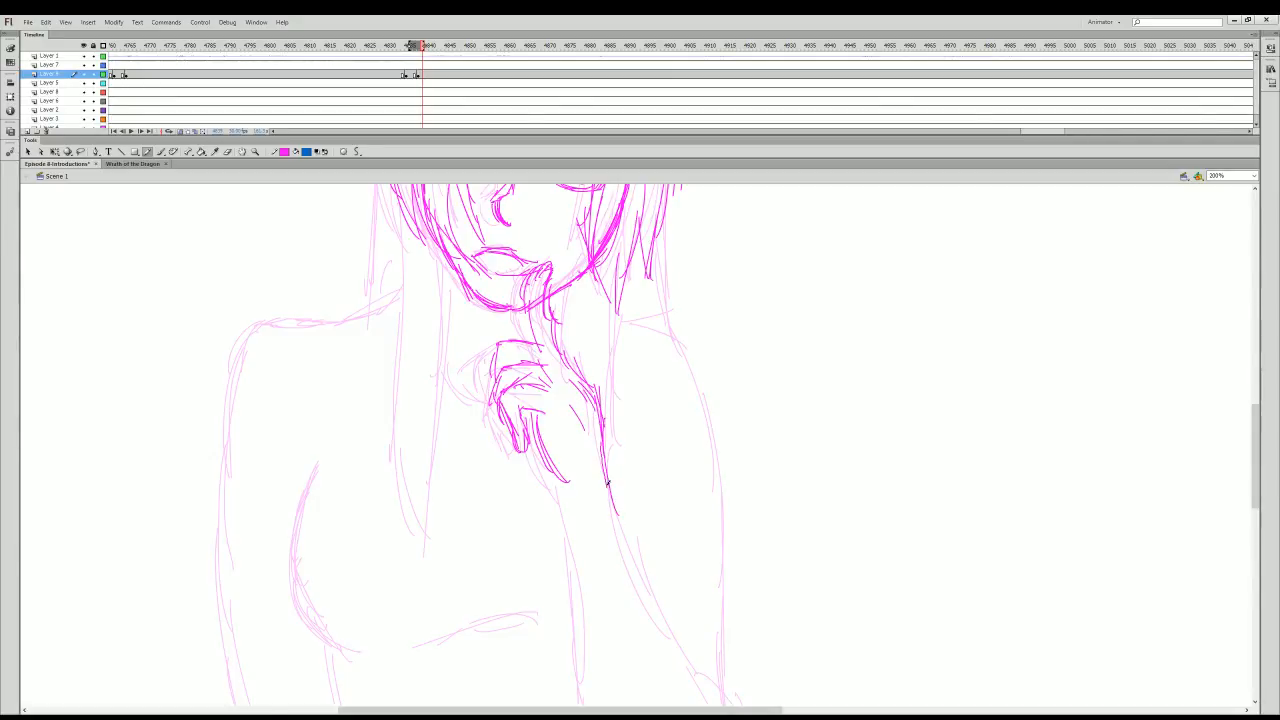
drag(602, 470, 611, 520)
drag(538, 408, 566, 494)
drag(544, 446, 564, 494)
- Play back the animation with the whole figure in view, and return to the keyframe being drawn
click(255, 151)
click(356, 151)
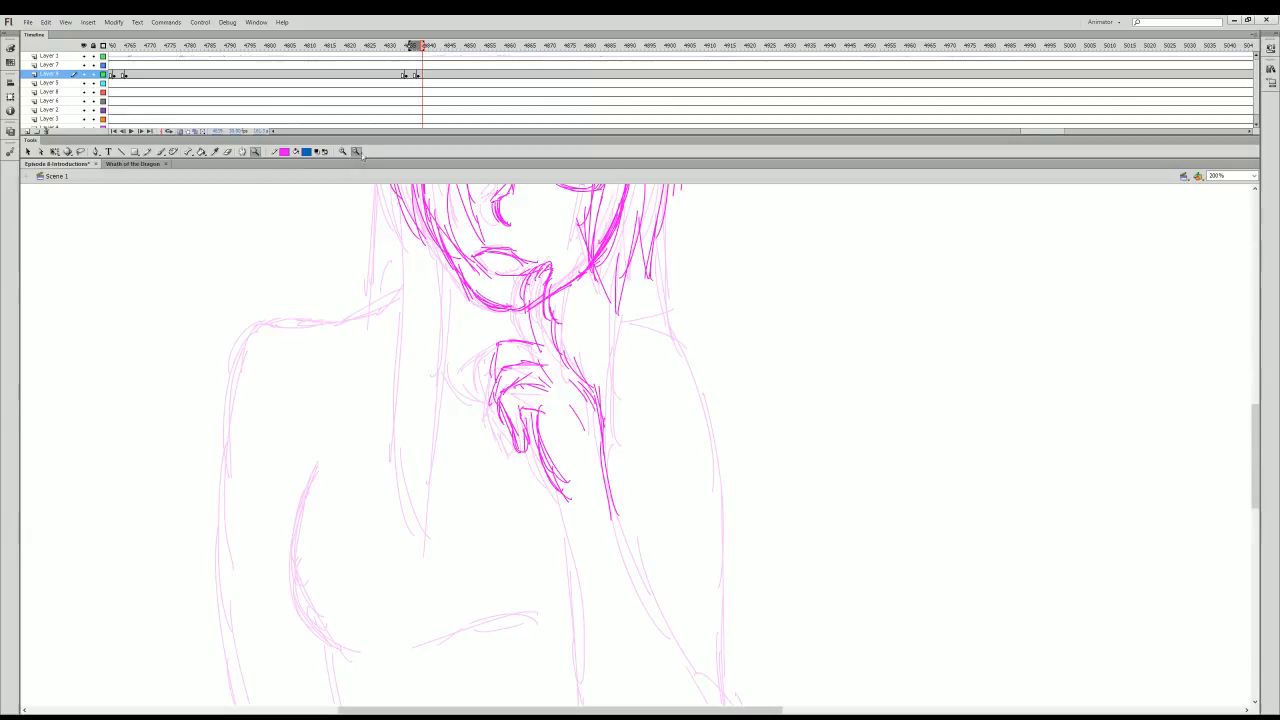
click(725, 487)
click(148, 151)
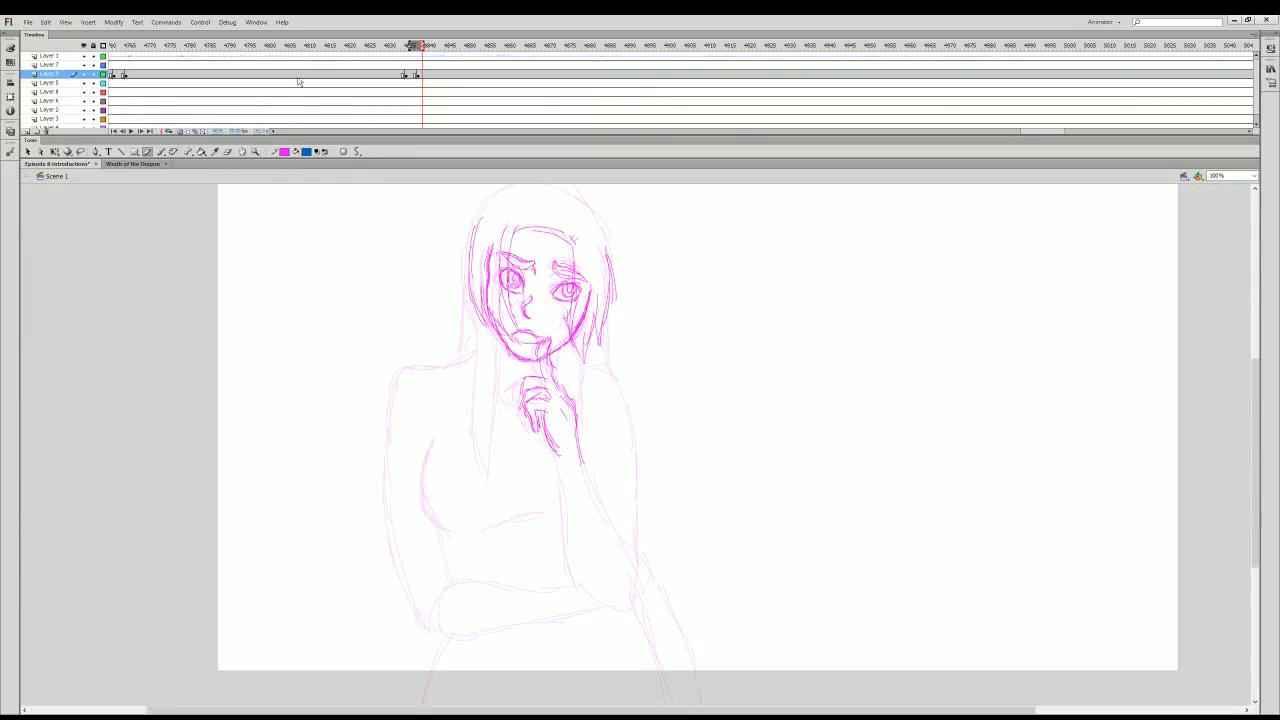
drag(418, 47, 284, 47)
key(Return)
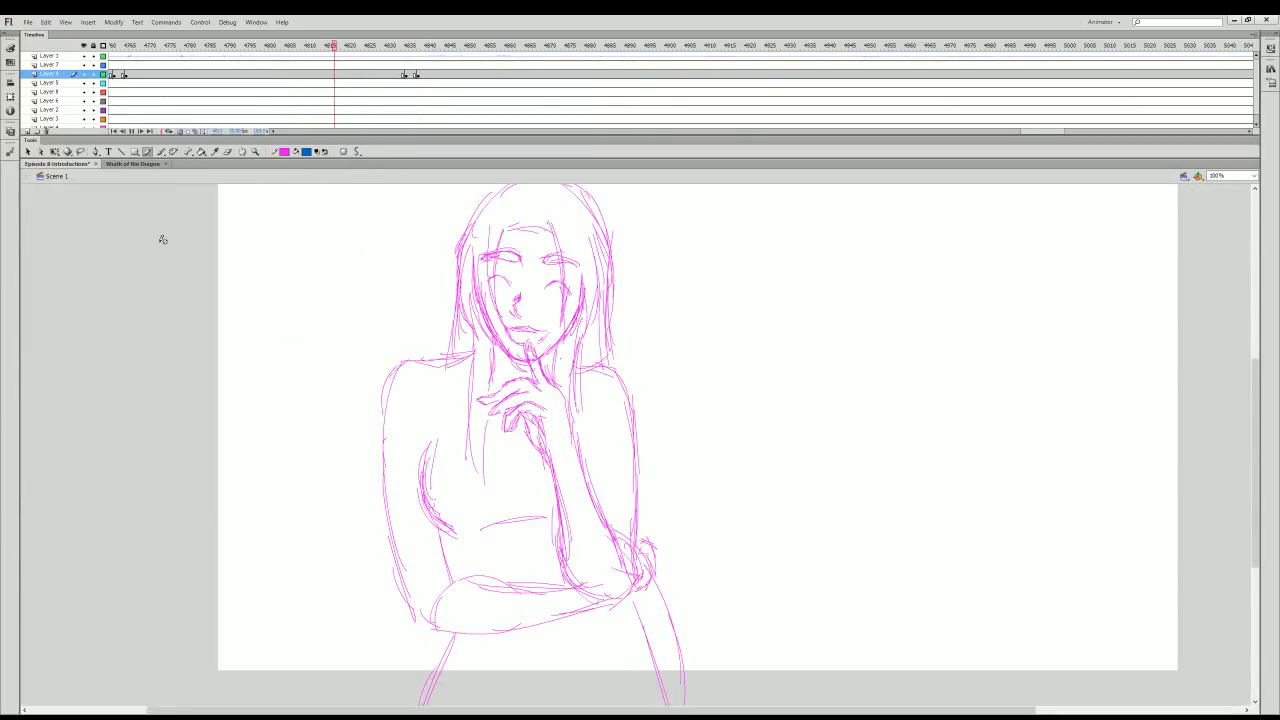
click(418, 74)
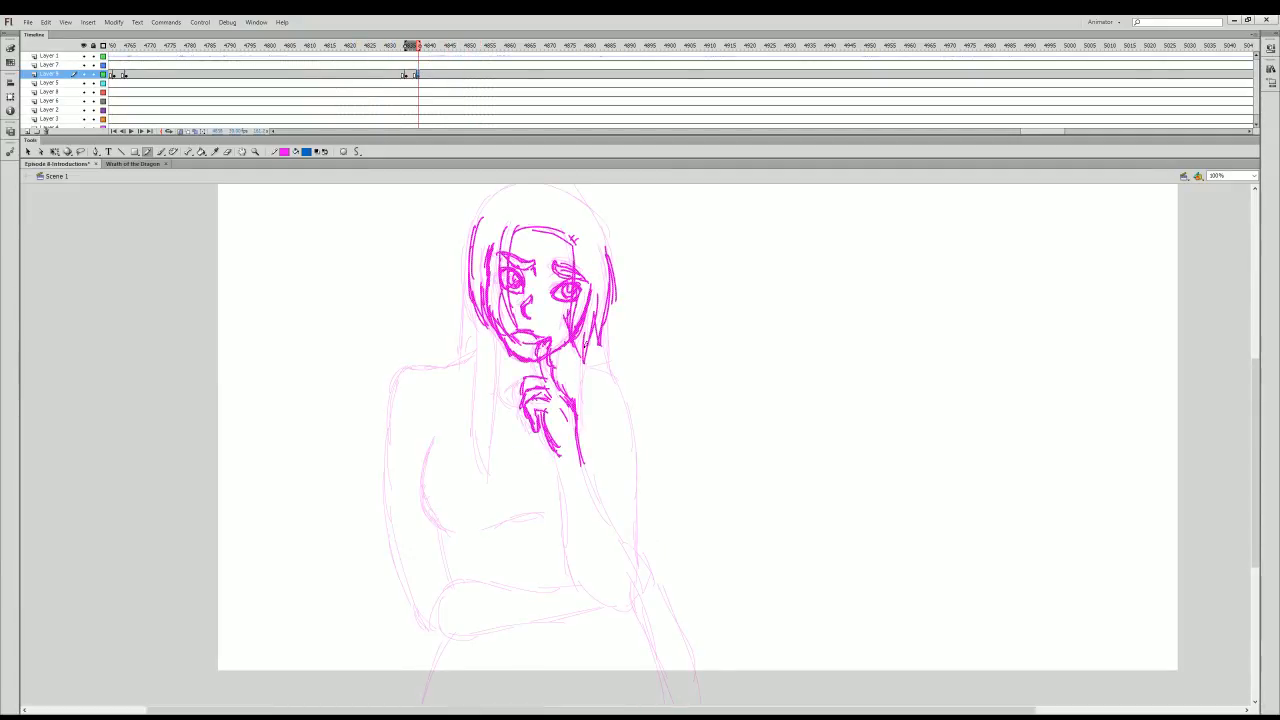
- Sketch the long hair strands hanging over the chest and the outer hair contour around the head
drag(481, 320, 473, 475)
drag(502, 348, 488, 473)
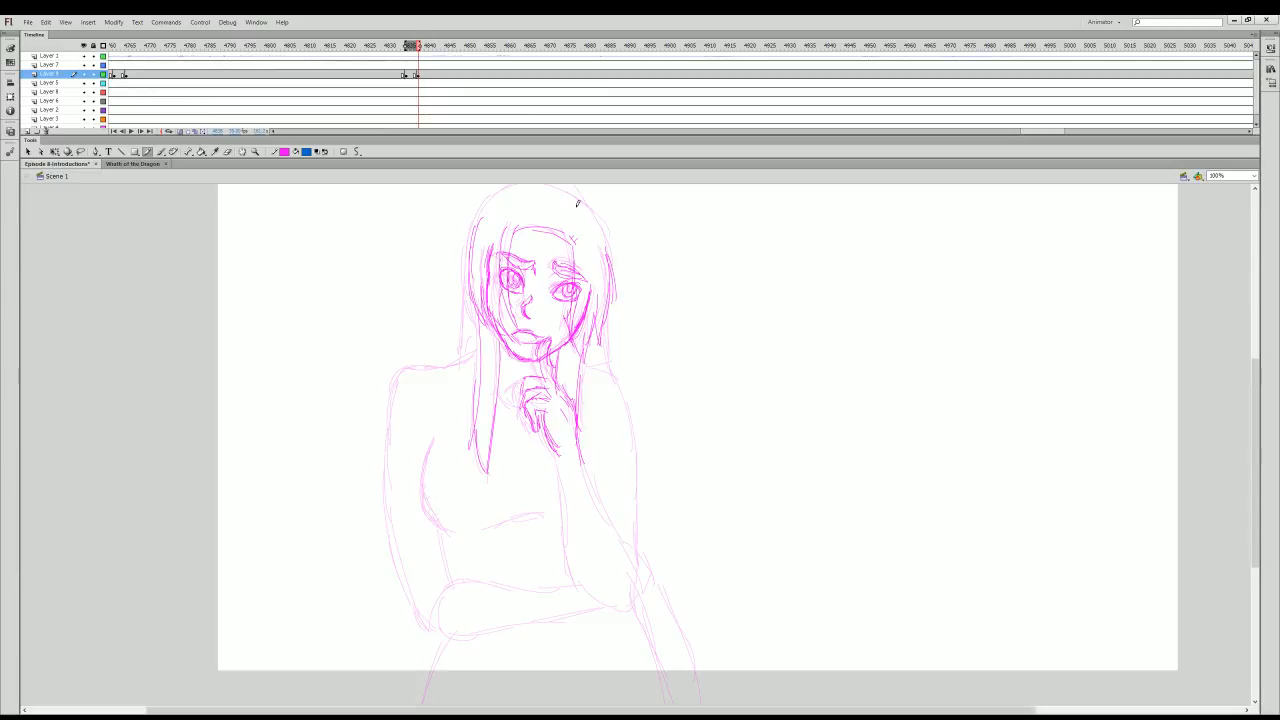
mouse_move(494, 194)
mouse_down()
mouse_move(595, 203)
mouse_move(496, 208)
mouse_move(472, 257)
mouse_move(463, 355)
mouse_up()
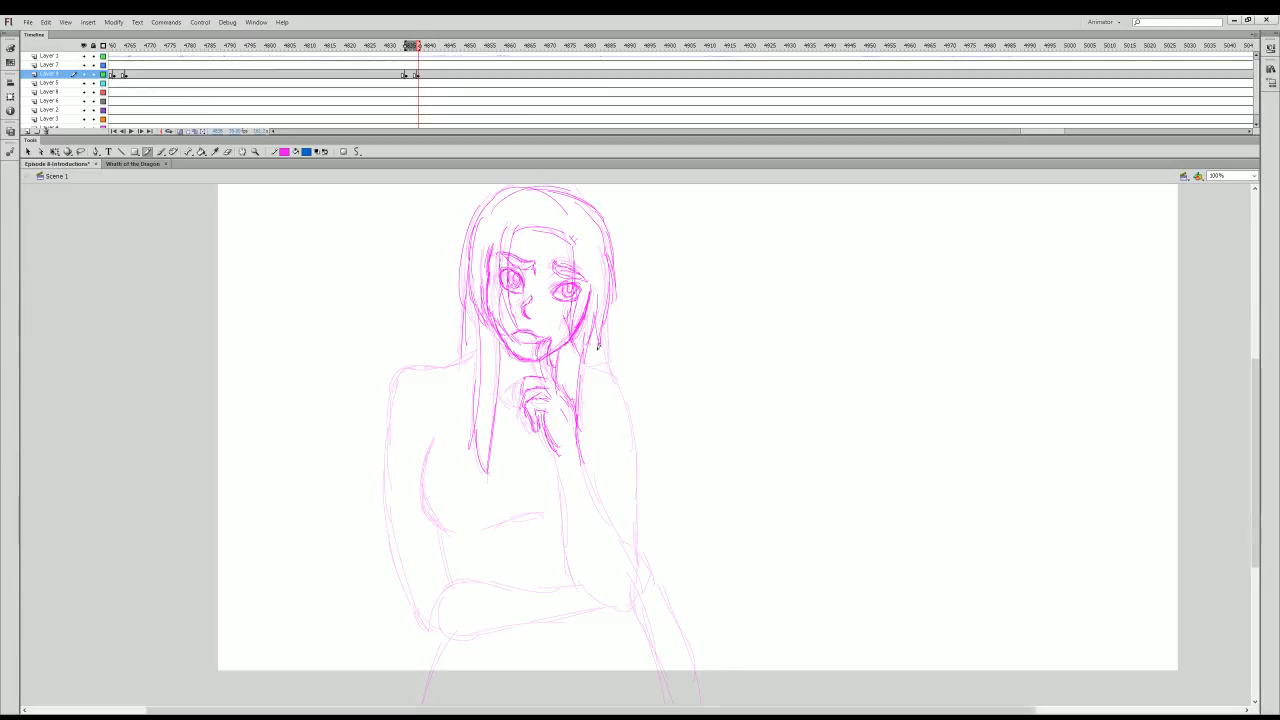
- Sketch the shoulder lines and the curved left-hand side of the bust
drag(588, 382, 609, 372)
mouse_move(477, 350)
mouse_down()
mouse_move(447, 372)
mouse_move(409, 369)
mouse_move(393, 393)
mouse_move(419, 383)
mouse_move(422, 490)
mouse_up()
mouse_move(436, 440)
mouse_down()
mouse_move(421, 482)
mouse_move(450, 532)
mouse_up()
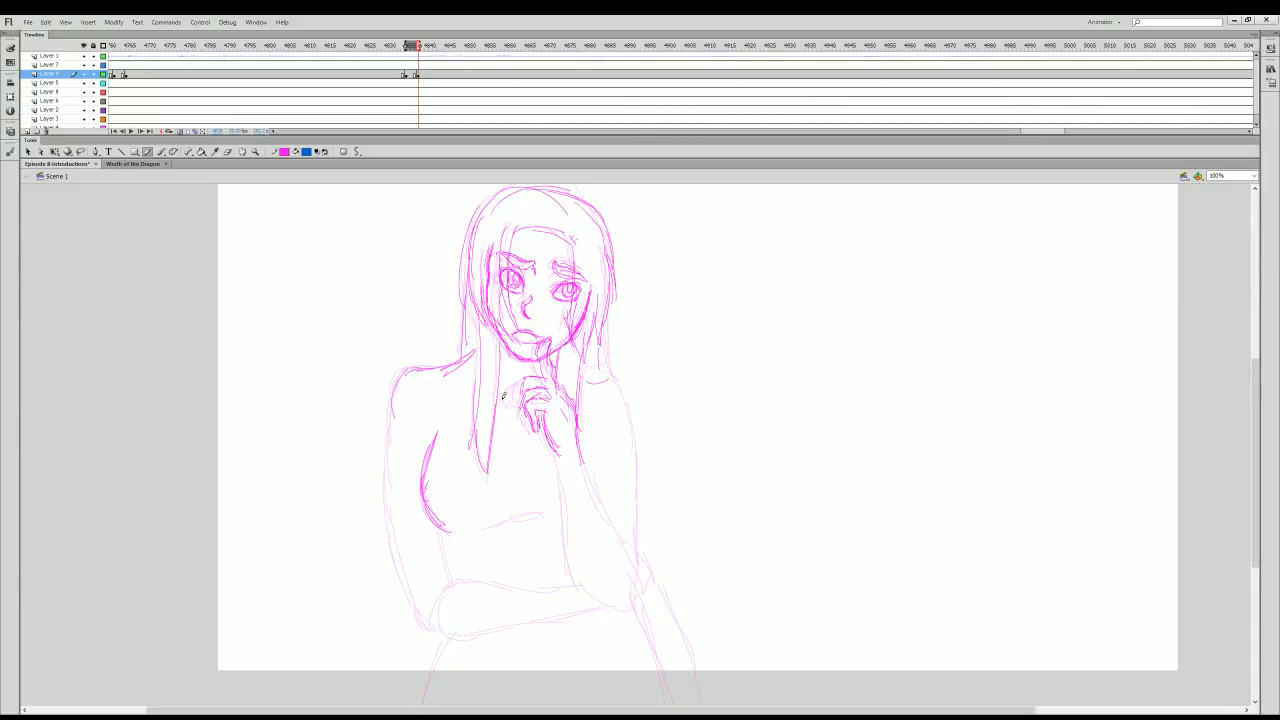
- Sketch the raised forearm down to the elbow and the right-hand upper arm
drag(1259, 418, 1259, 455)
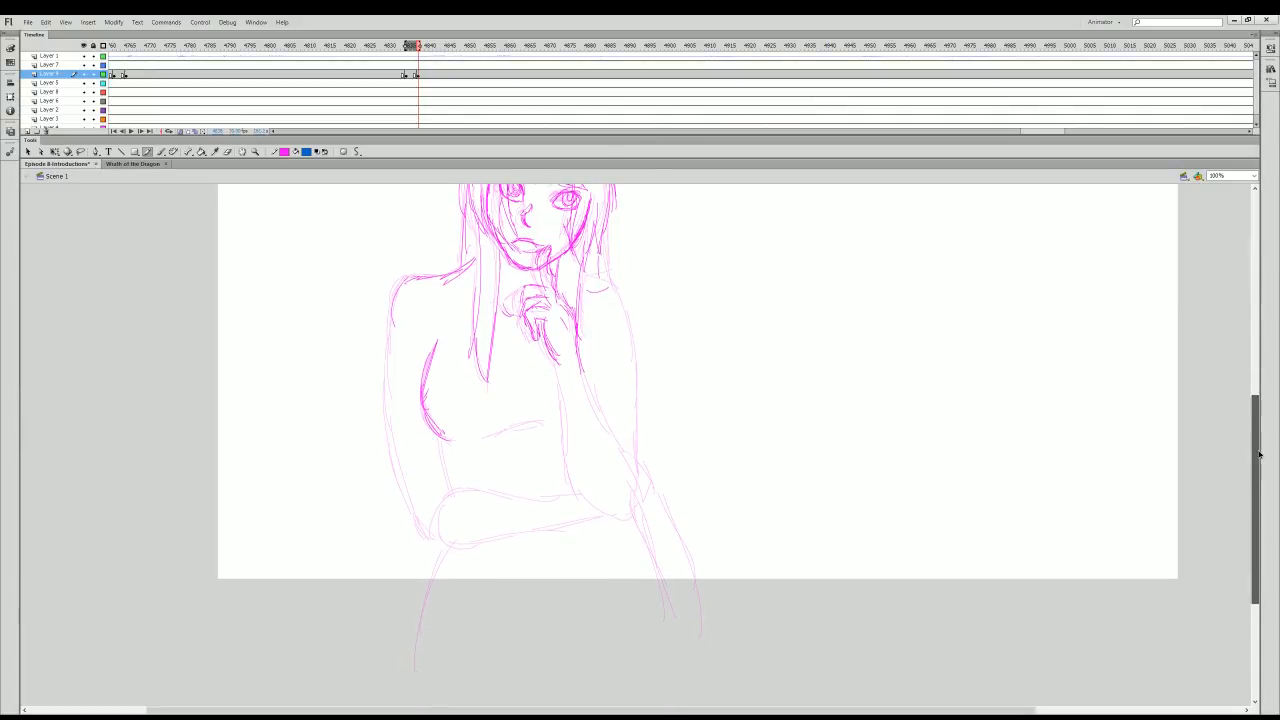
mouse_move(582, 356)
mouse_down()
mouse_move(632, 455)
mouse_move(552, 350)
mouse_move(566, 456)
mouse_up()
drag(560, 376, 569, 470)
drag(564, 414, 588, 508)
mouse_move(588, 290)
mouse_down()
mouse_move(606, 280)
mouse_move(590, 280)
mouse_move(626, 300)
mouse_move(633, 443)
mouse_move(654, 506)
mouse_up()
- Sketch the hand tucked at the raised arm's elbow and the right-hand hip lines below it
mouse_move(578, 490)
mouse_down()
mouse_move(621, 510)
mouse_move(636, 502)
mouse_move(683, 537)
mouse_move(706, 620)
mouse_up()
drag(638, 518, 676, 618)
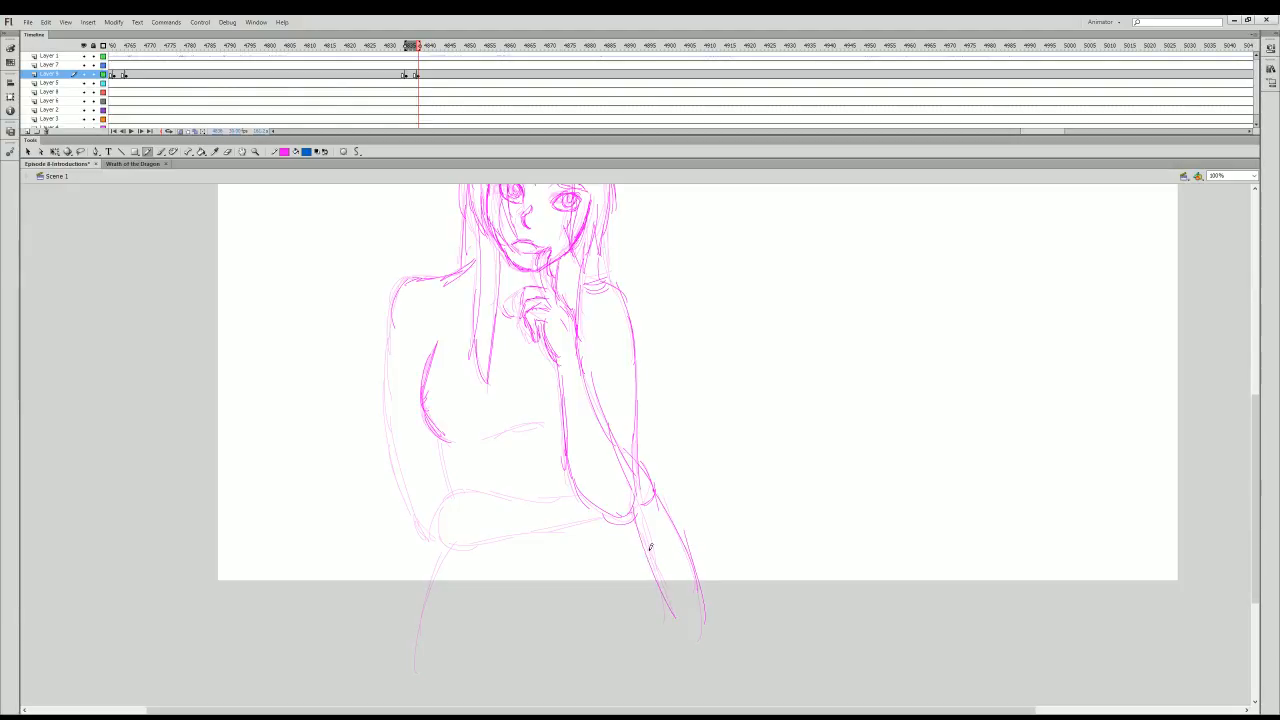
drag(650, 547, 668, 600)
- Sketch the left-hand upper arm down to its elbow and the waist line beside it
drag(390, 302, 414, 500)
drag(386, 420, 420, 528)
drag(397, 449, 421, 532)
drag(447, 446, 450, 502)
- Sketch the upper and lower edges of the forearm folded across the waist
scroll(407, 487, up, 2)
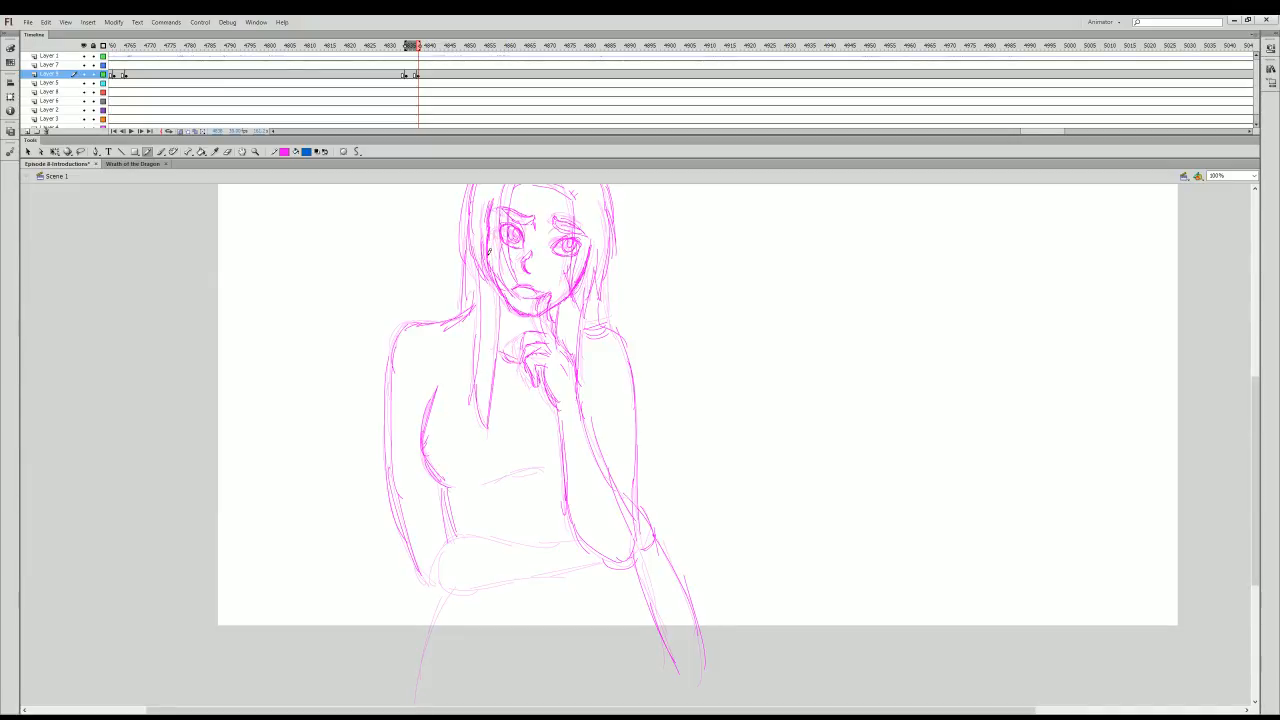
drag(1257, 508, 1257, 548)
drag(459, 447, 563, 452)
mouse_move(449, 445)
mouse_down()
mouse_move(431, 481)
mouse_move(513, 489)
mouse_move(624, 474)
mouse_up()
drag(556, 452, 582, 445)
drag(556, 454, 581, 452)
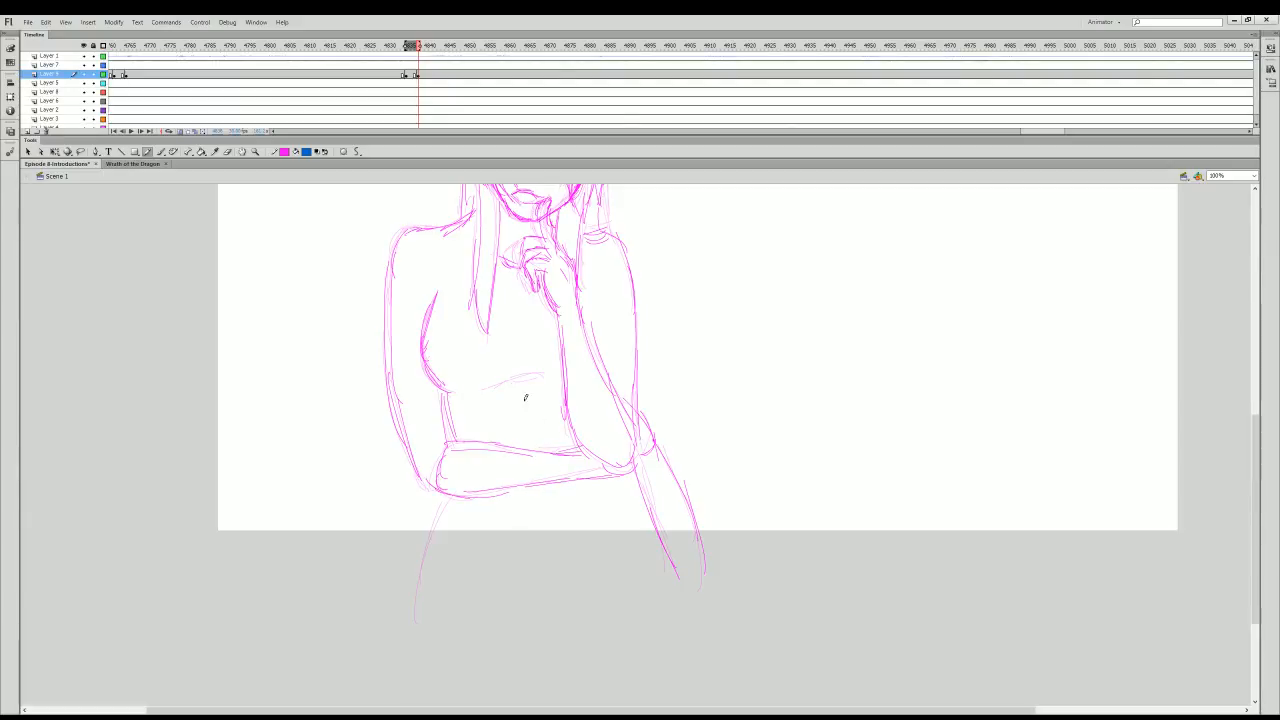
- Sketch the crease under the bust and the left-hand hip line below the folded forearm
drag(479, 391, 562, 377)
drag(446, 495, 418, 592)
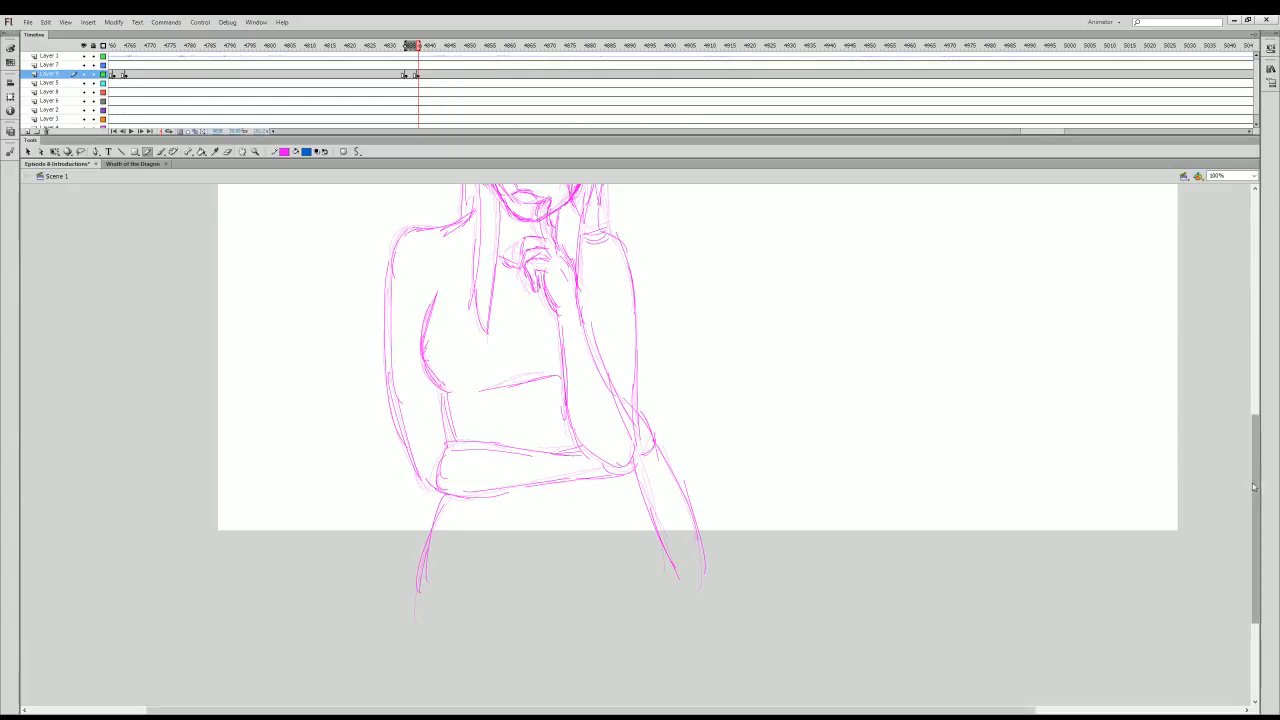
- Play back the animation from the earlier poses through the completed figure sketch
drag(1254, 487, 1254, 422)
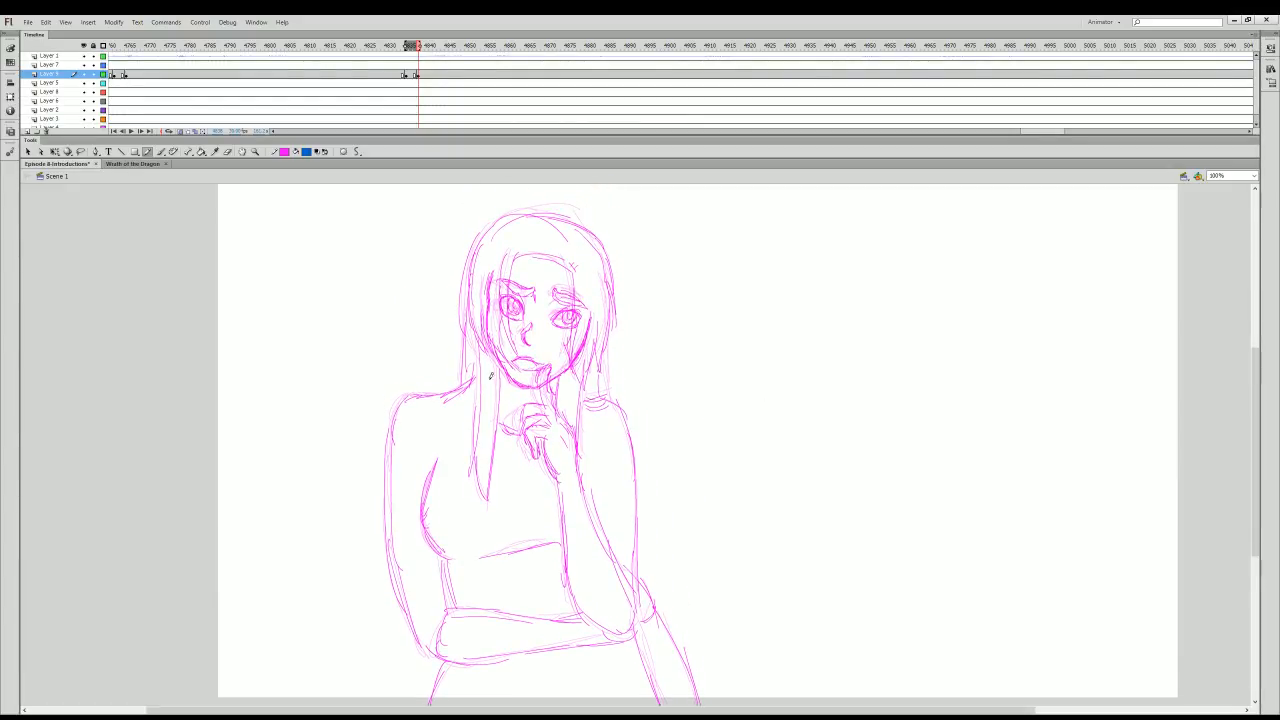
mouse_move(418, 46)
mouse_down()
mouse_move(249, 211)
mouse_move(43, 617)
mouse_up()
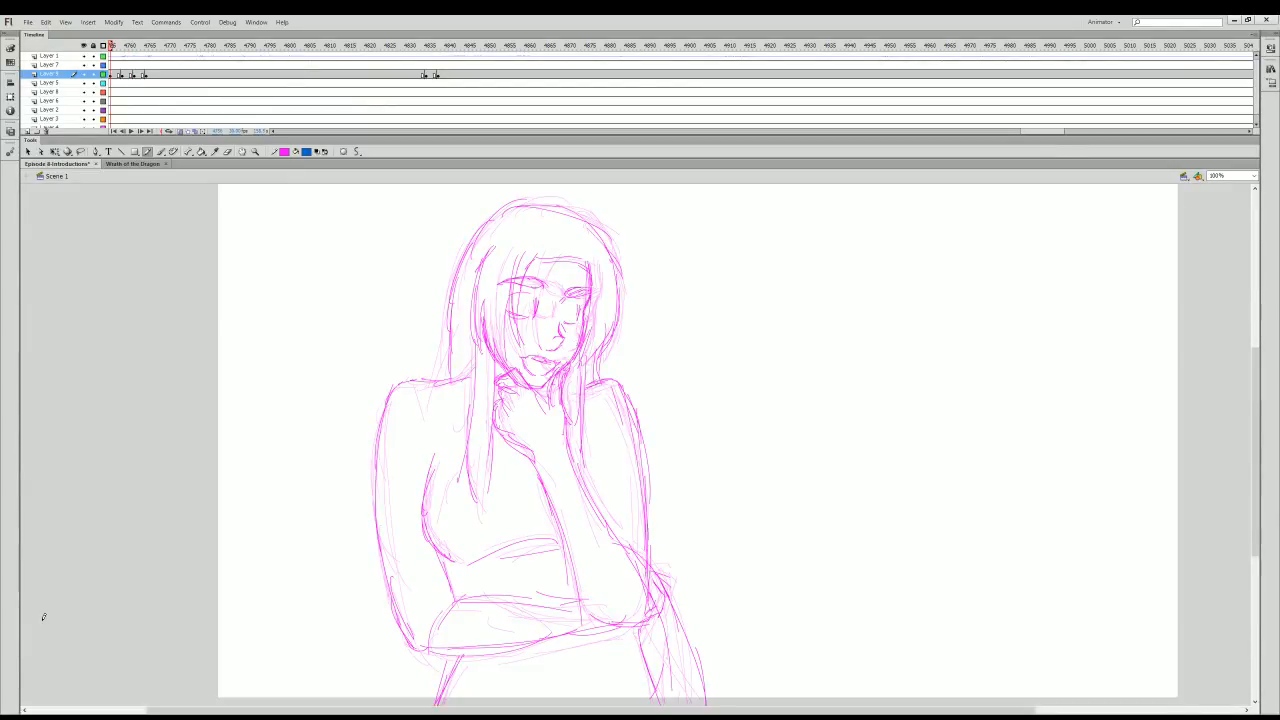
key(Return)
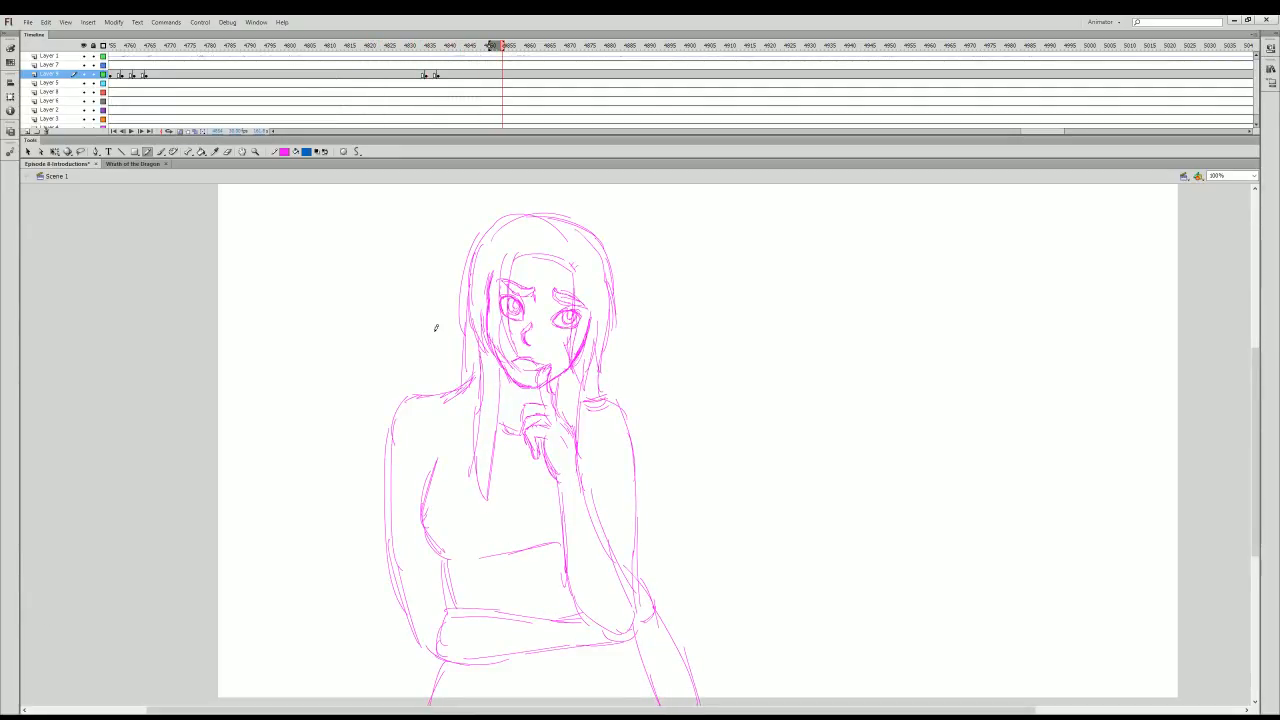
- Insert a blank keyframe a few frames after the completed pose and ready the Pencil tool for the next drawing
click(448, 76)
key(F7)
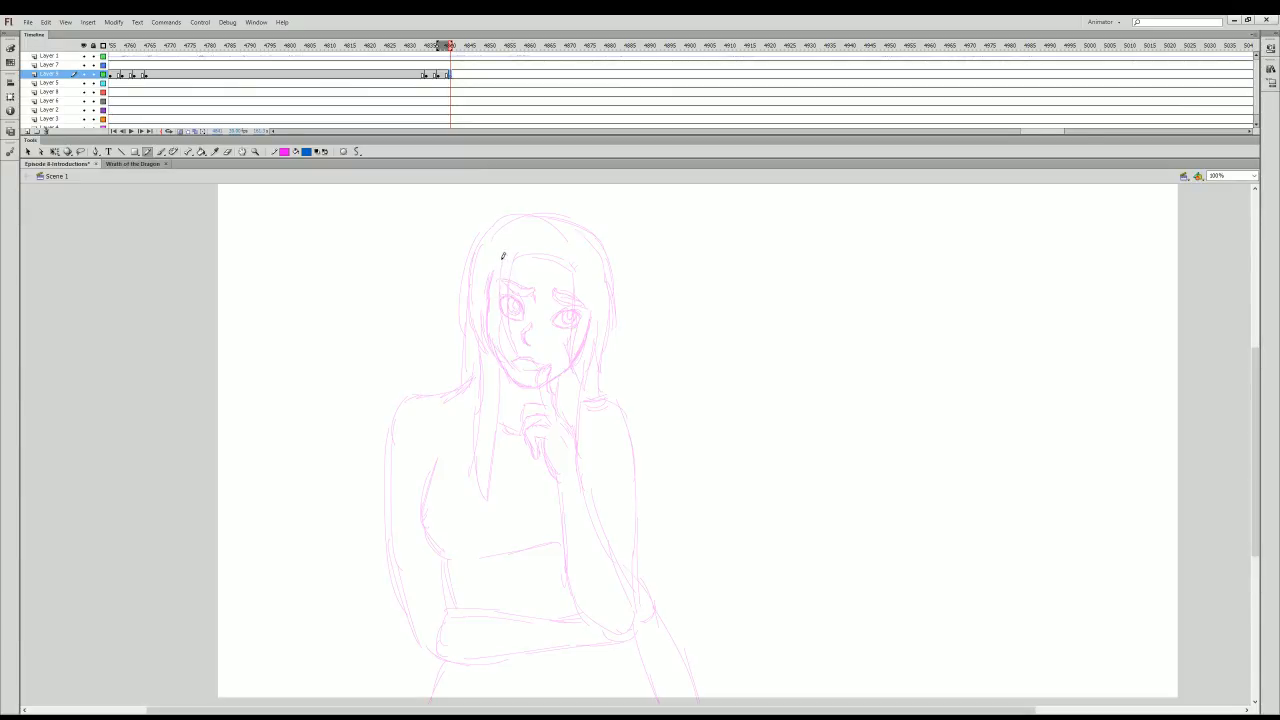
click(255, 151)
click(342, 151)
click(579, 372)
key(y)
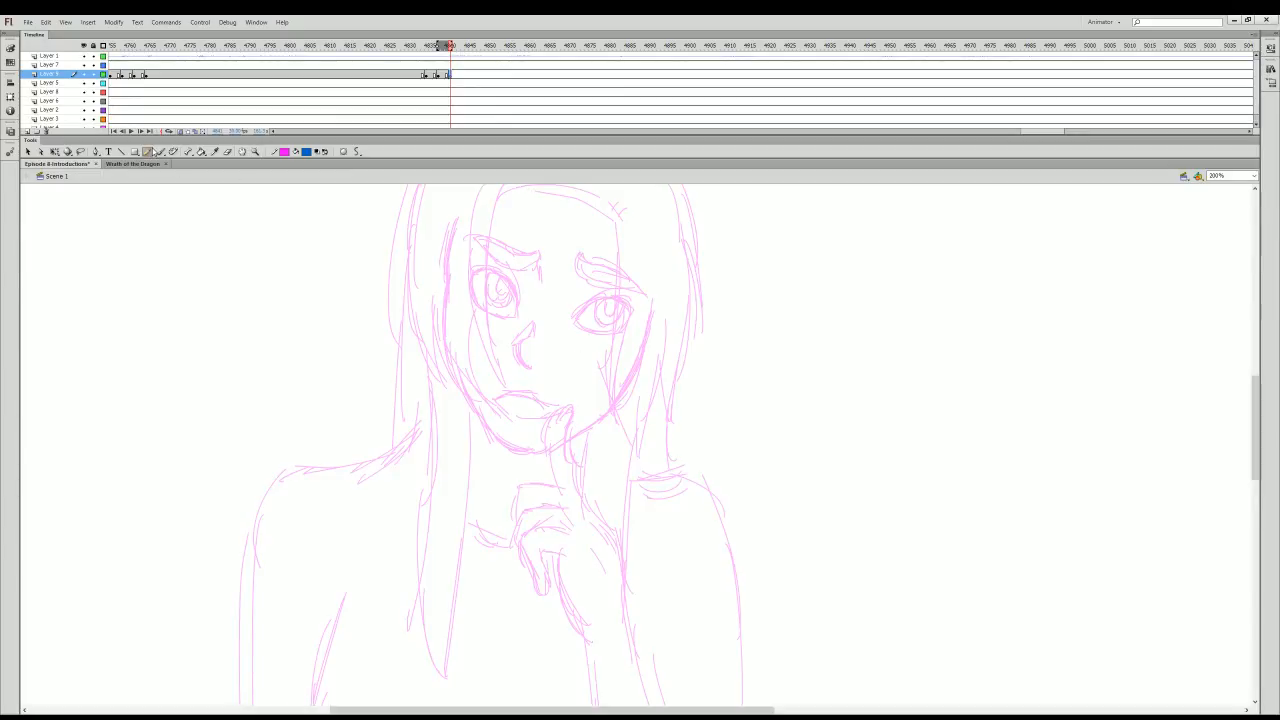
- Trace the face outline and chin on the new keyframe, following the onion-skinned pose
scroll(1255, 420, up, 2)
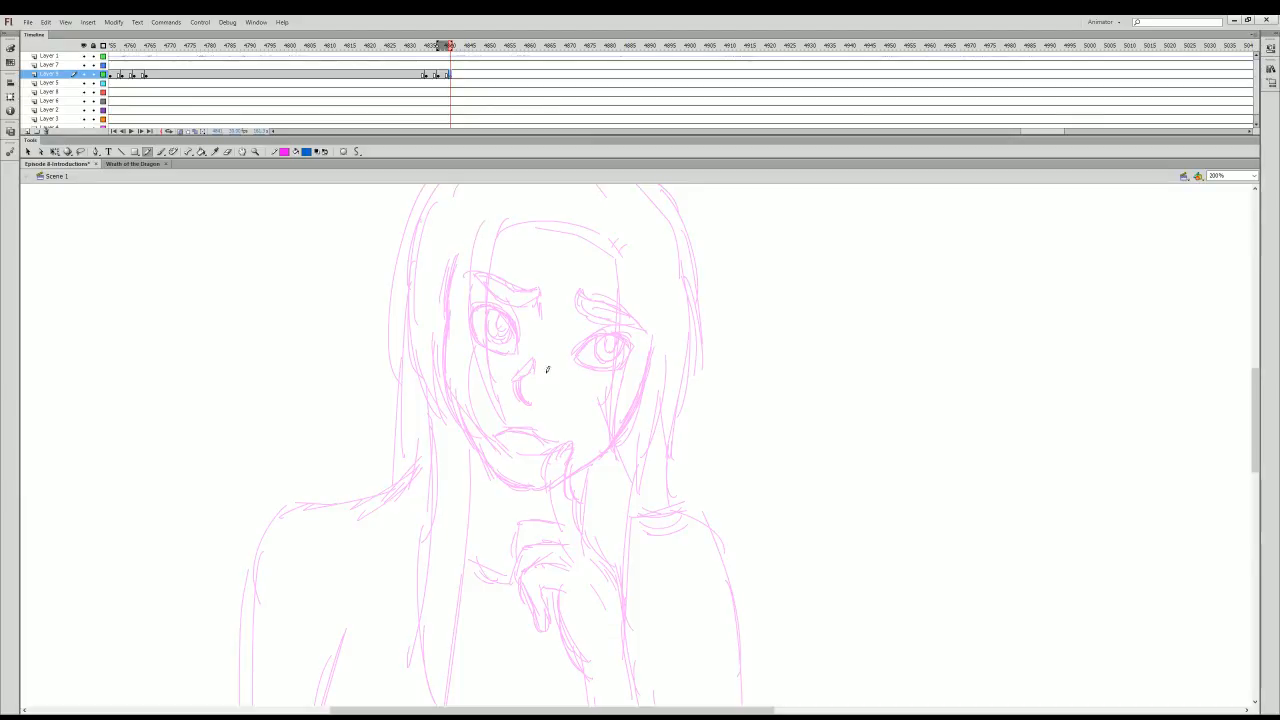
drag(452, 275, 458, 364)
drag(453, 342, 481, 448)
drag(464, 398, 499, 474)
mouse_move(480, 430)
mouse_down()
mouse_move(504, 471)
mouse_move(550, 486)
mouse_move(622, 437)
mouse_move(657, 366)
mouse_up()
mouse_move(640, 410)
mouse_down()
mouse_move(662, 334)
mouse_move(620, 435)
mouse_up()
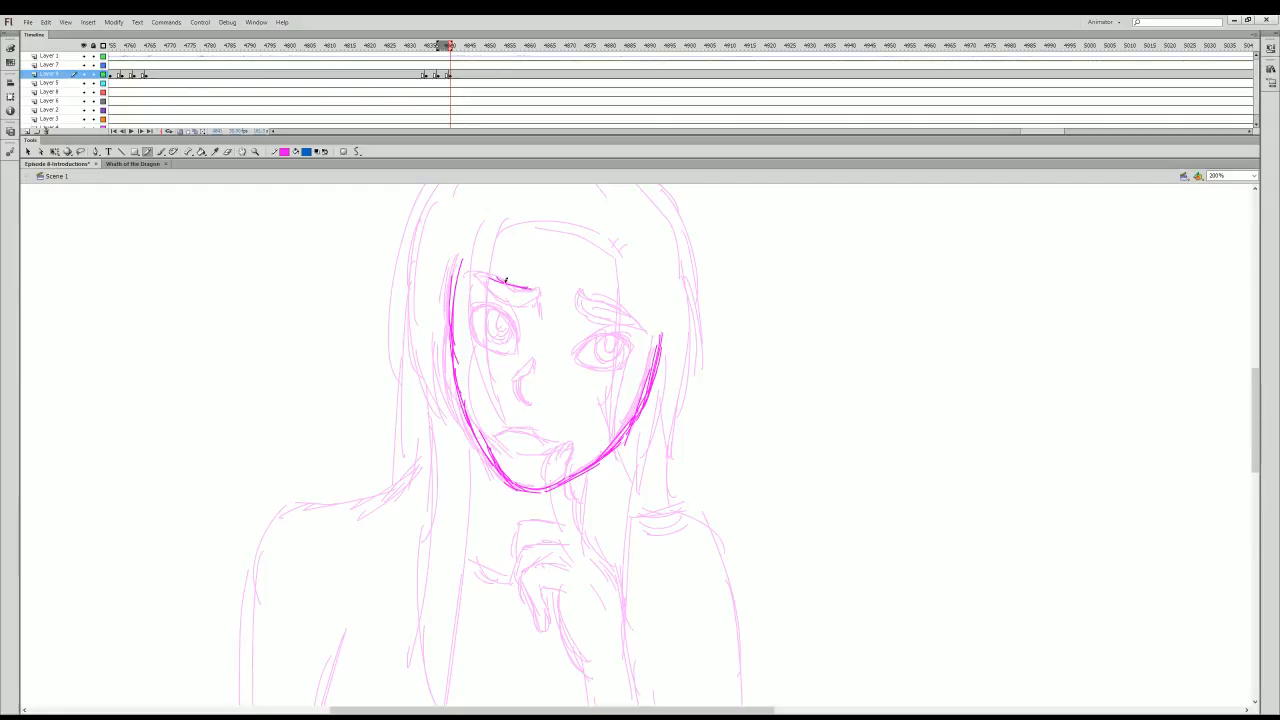
- Draw both worried eyebrows, the left-hand eye with its iris, and the brow crease above the nose
mouse_move(492, 276)
mouse_down()
mouse_move(551, 291)
mouse_move(541, 303)
mouse_move(550, 294)
mouse_move(480, 274)
mouse_up()
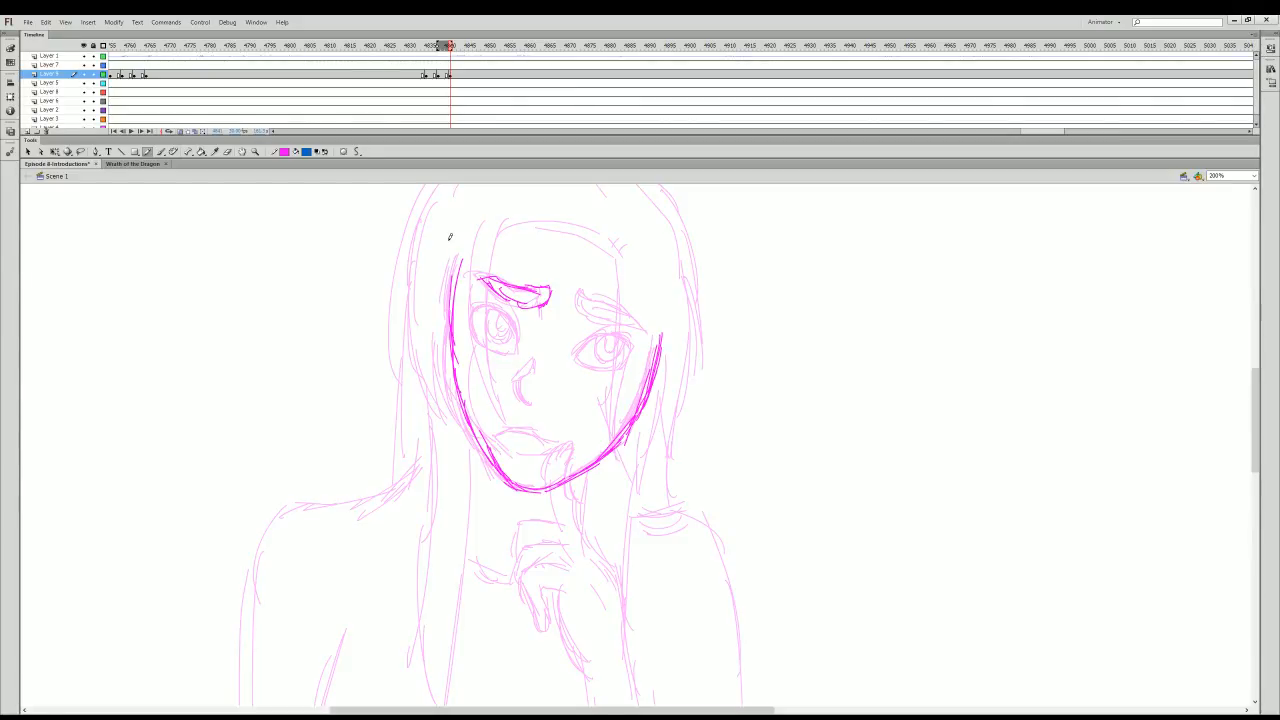
mouse_move(604, 303)
mouse_down()
mouse_move(651, 326)
mouse_move(588, 296)
mouse_move(585, 316)
mouse_move(656, 328)
mouse_up()
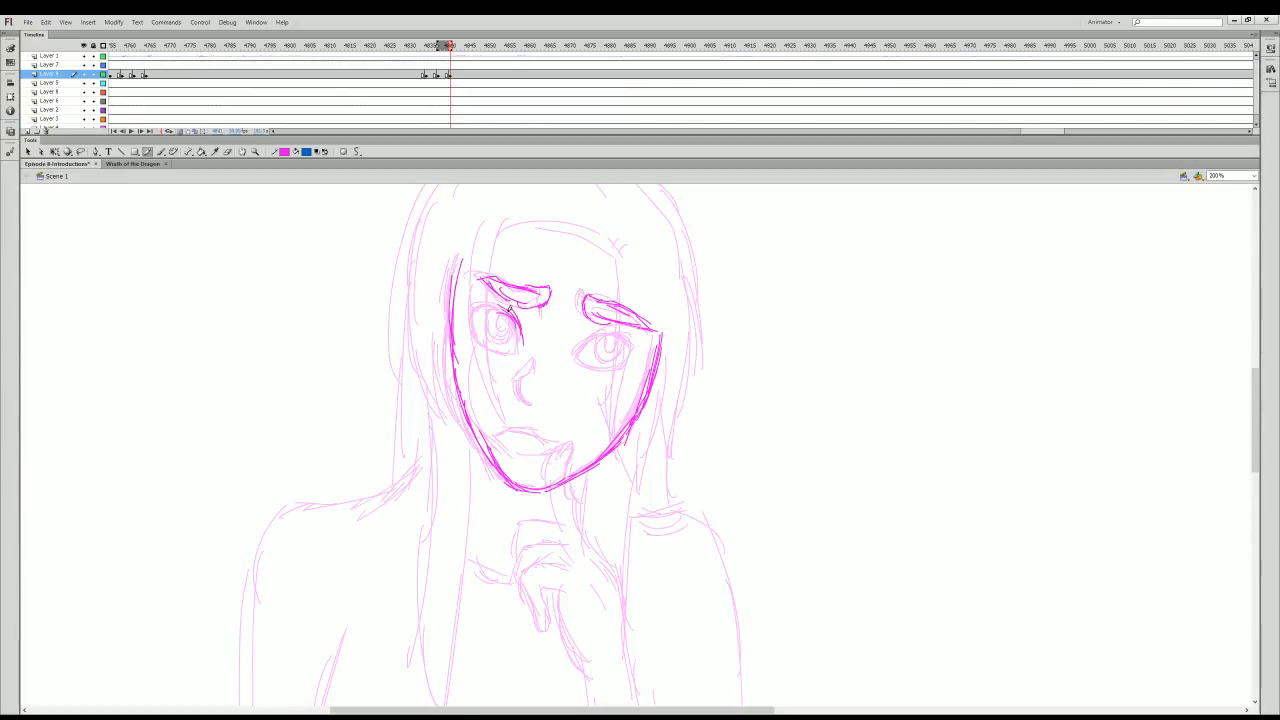
mouse_move(513, 311)
mouse_down()
mouse_move(481, 332)
mouse_move(482, 303)
mouse_move(491, 340)
mouse_move(523, 350)
mouse_up()
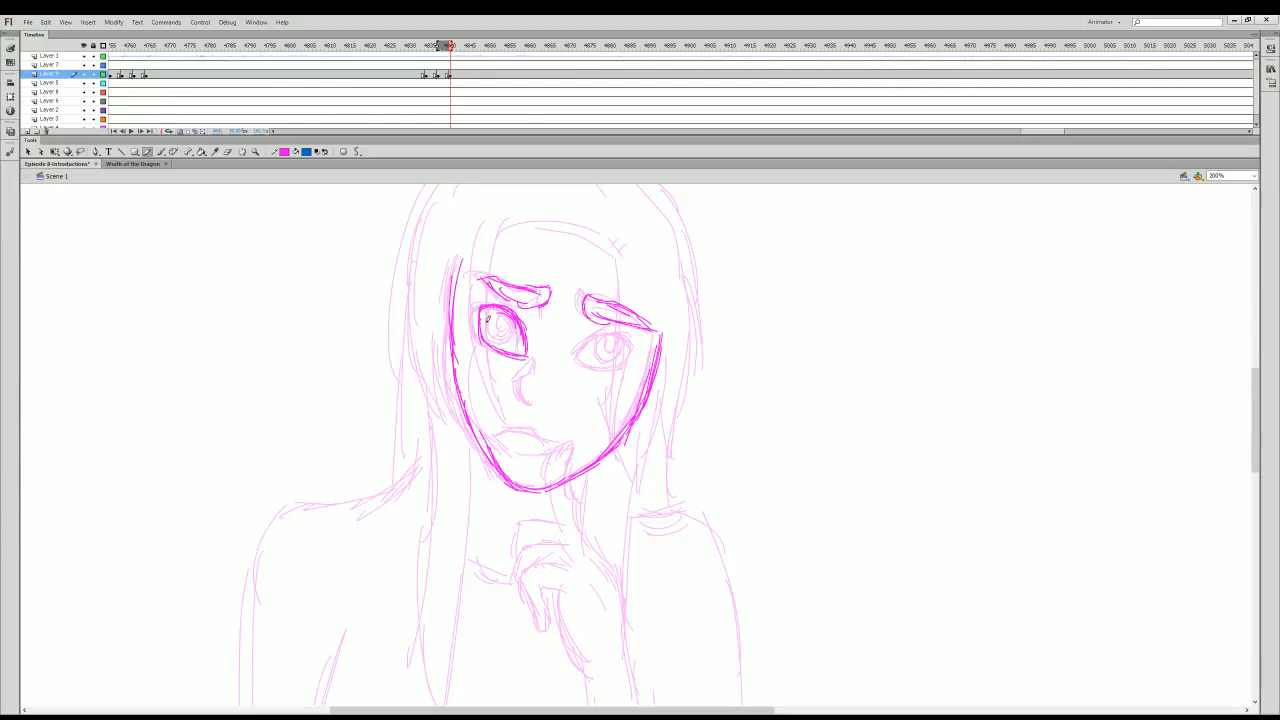
mouse_move(500, 305)
mouse_down()
mouse_move(496, 338)
mouse_move(516, 342)
mouse_move(522, 328)
mouse_move(509, 332)
mouse_up()
drag(548, 293, 550, 328)
- Sketch the nose, the right-hand eye and the lips of the tilted face
mouse_move(547, 366)
mouse_down()
mouse_move(530, 382)
mouse_move(537, 406)
mouse_move(548, 400)
mouse_up()
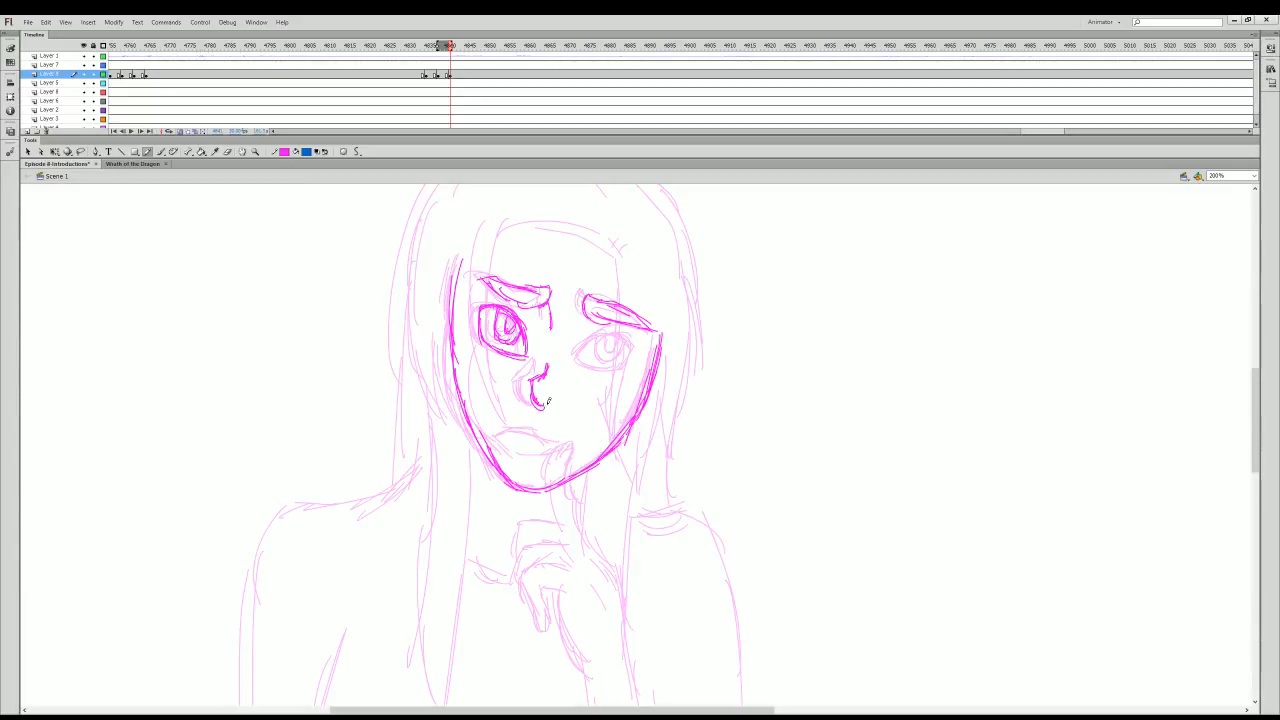
mouse_move(583, 356)
mouse_down()
mouse_move(612, 336)
mouse_move(640, 340)
mouse_move(631, 366)
mouse_move(582, 370)
mouse_move(621, 362)
mouse_move(608, 340)
mouse_move(600, 366)
mouse_move(630, 347)
mouse_move(618, 336)
mouse_up()
mouse_move(526, 428)
mouse_down()
mouse_move(568, 442)
mouse_move(502, 428)
mouse_move(564, 444)
mouse_up()
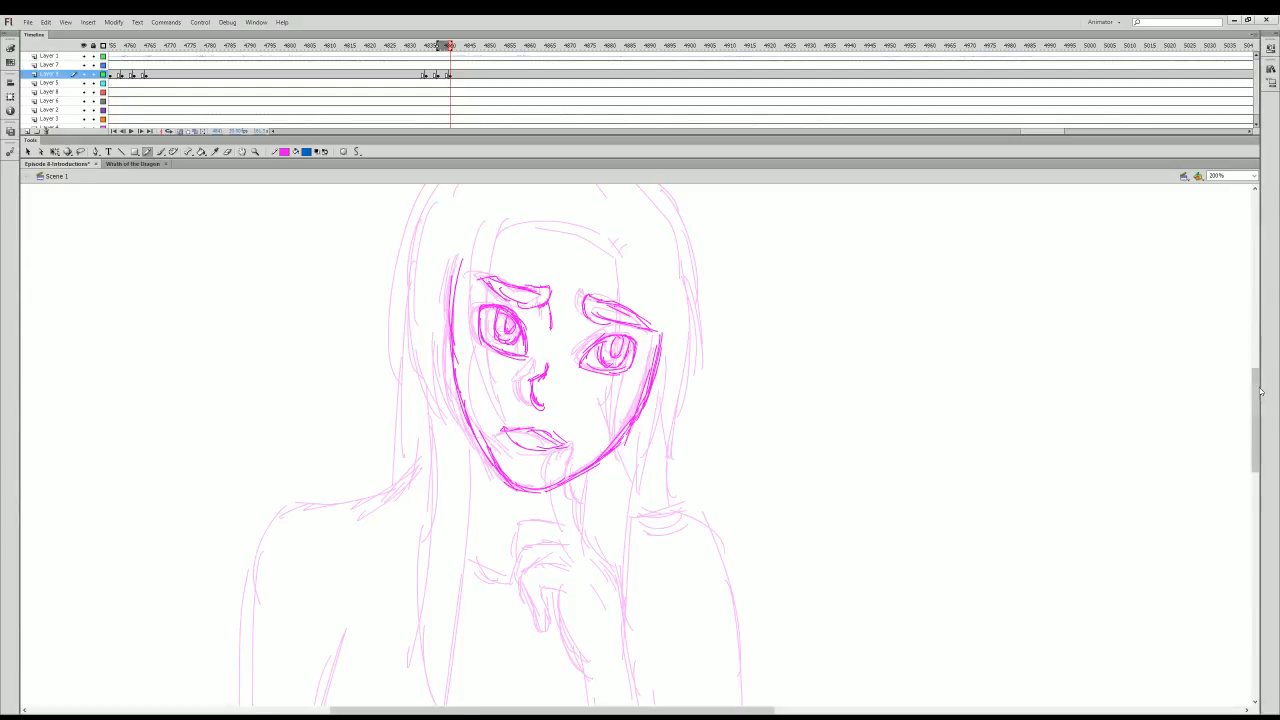
- Sketch the raised index finger touching the lips and refine the corner of the mouth
drag(1255, 430, 1255, 446)
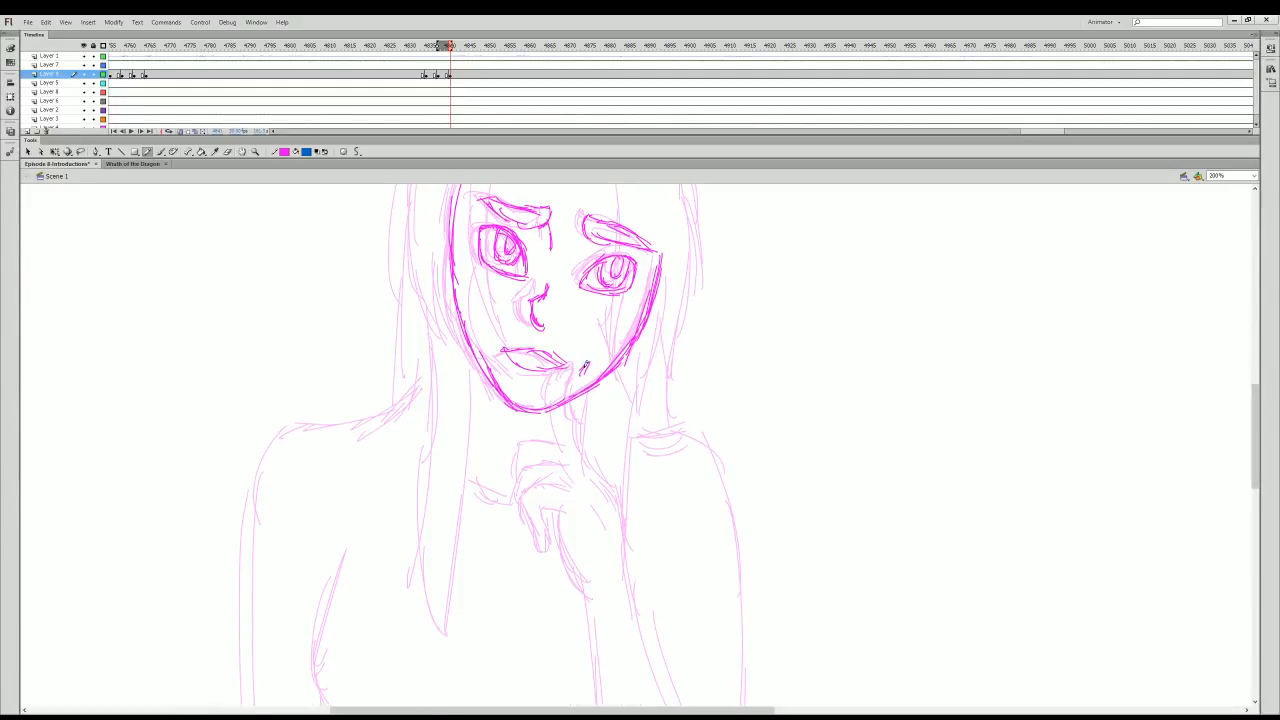
mouse_move(592, 361)
mouse_down()
mouse_move(571, 364)
mouse_move(580, 438)
mouse_up()
drag(562, 376, 562, 446)
drag(510, 352, 500, 342)
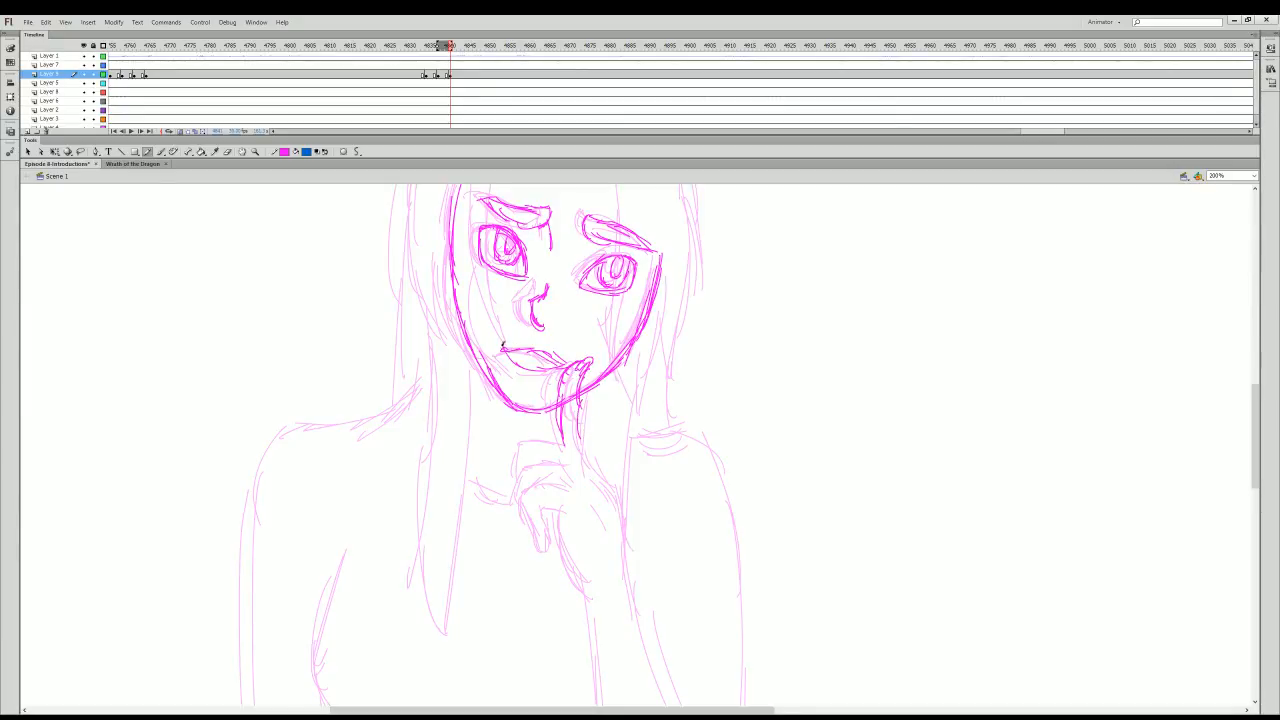
mouse_move(579, 363)
mouse_down()
mouse_move(537, 387)
mouse_move(584, 456)
mouse_move(602, 454)
mouse_move(609, 505)
mouse_up()
- Draw the curled fingers below the chin and the back of the hand down to the wrist
mouse_move(531, 446)
mouse_down()
mouse_move(560, 440)
mouse_move(537, 440)
mouse_move(520, 480)
mouse_move(582, 458)
mouse_move(552, 458)
mouse_up()
mouse_move(524, 482)
mouse_down()
mouse_move(540, 462)
mouse_move(570, 470)
mouse_move(546, 472)
mouse_up()
mouse_move(524, 518)
mouse_down()
mouse_move(526, 483)
mouse_move(542, 550)
mouse_move(563, 503)
mouse_move(579, 501)
mouse_up()
drag(605, 486, 623, 523)
drag(607, 459, 622, 537)
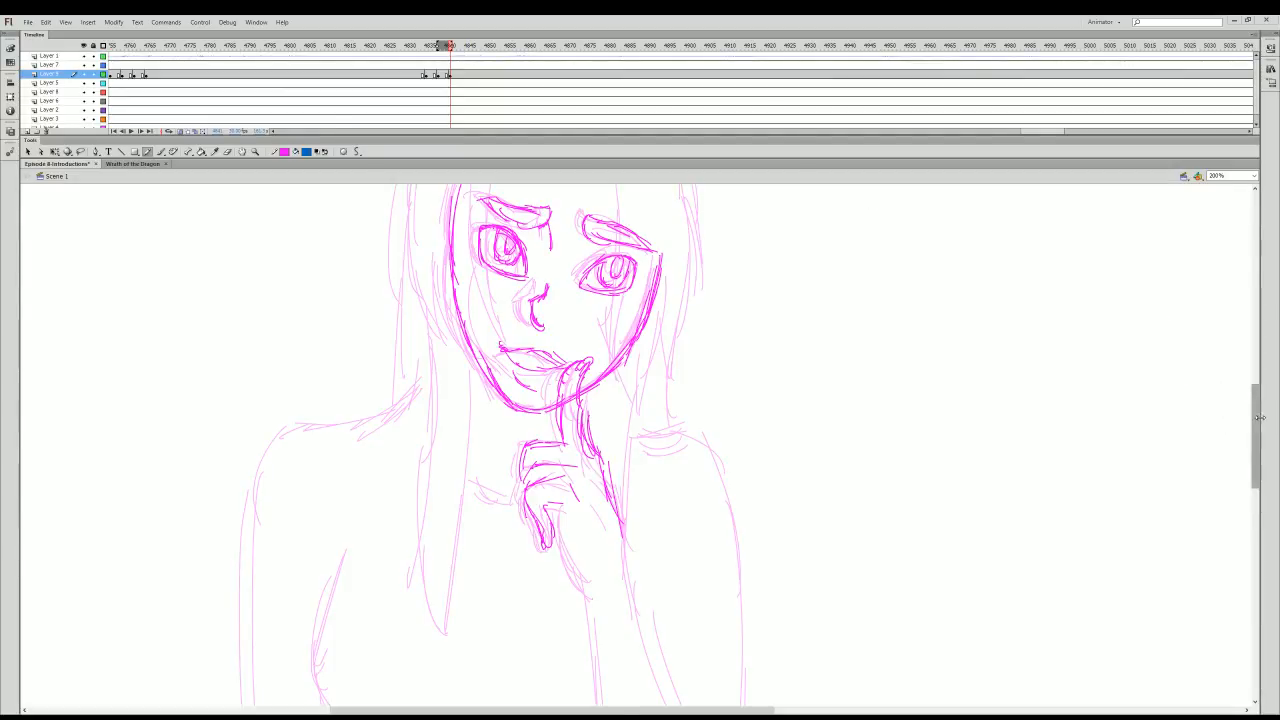
- Sketch the hair framing the right-hand side of the face, including the pointed strands beside the jaw
scroll(707, 320, up, 3)
mouse_move(690, 286)
mouse_down()
mouse_move(674, 350)
mouse_move(691, 376)
mouse_move(678, 476)
mouse_up()
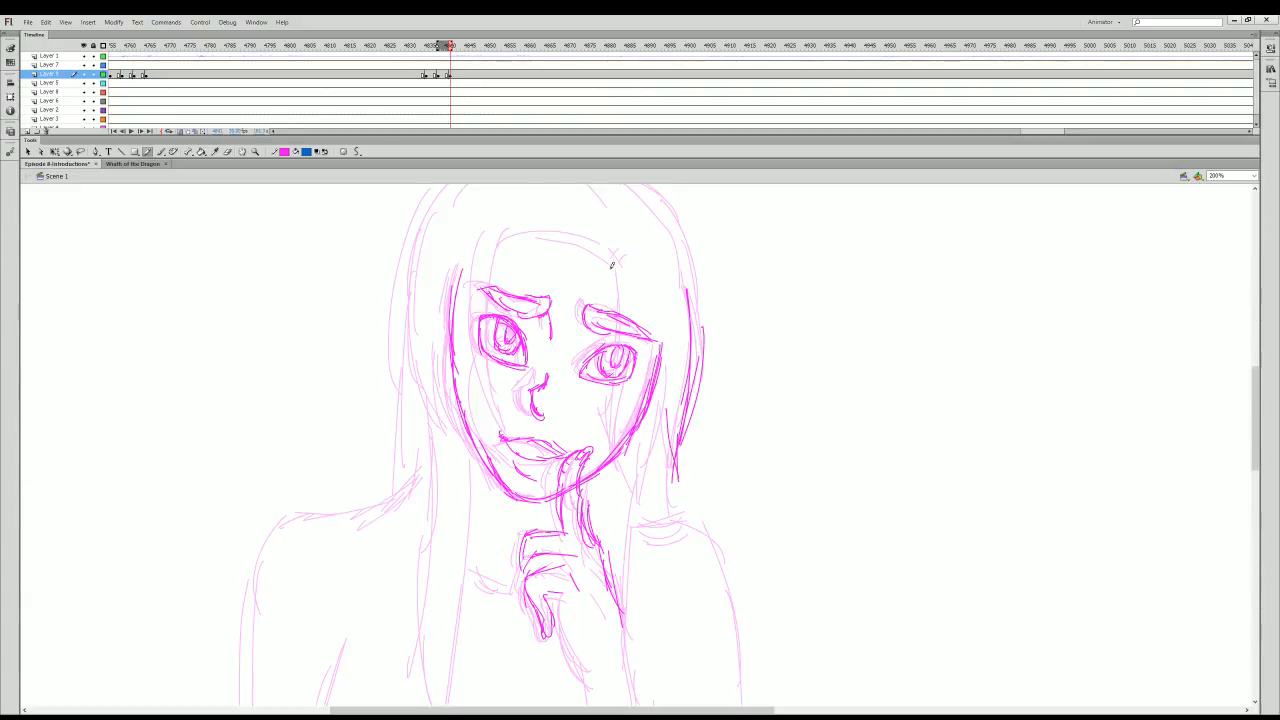
drag(615, 256, 610, 400)
drag(614, 335, 614, 450)
drag(632, 380, 618, 465)
mouse_move(630, 405)
mouse_down()
mouse_move(650, 504)
mouse_move(648, 420)
mouse_up()
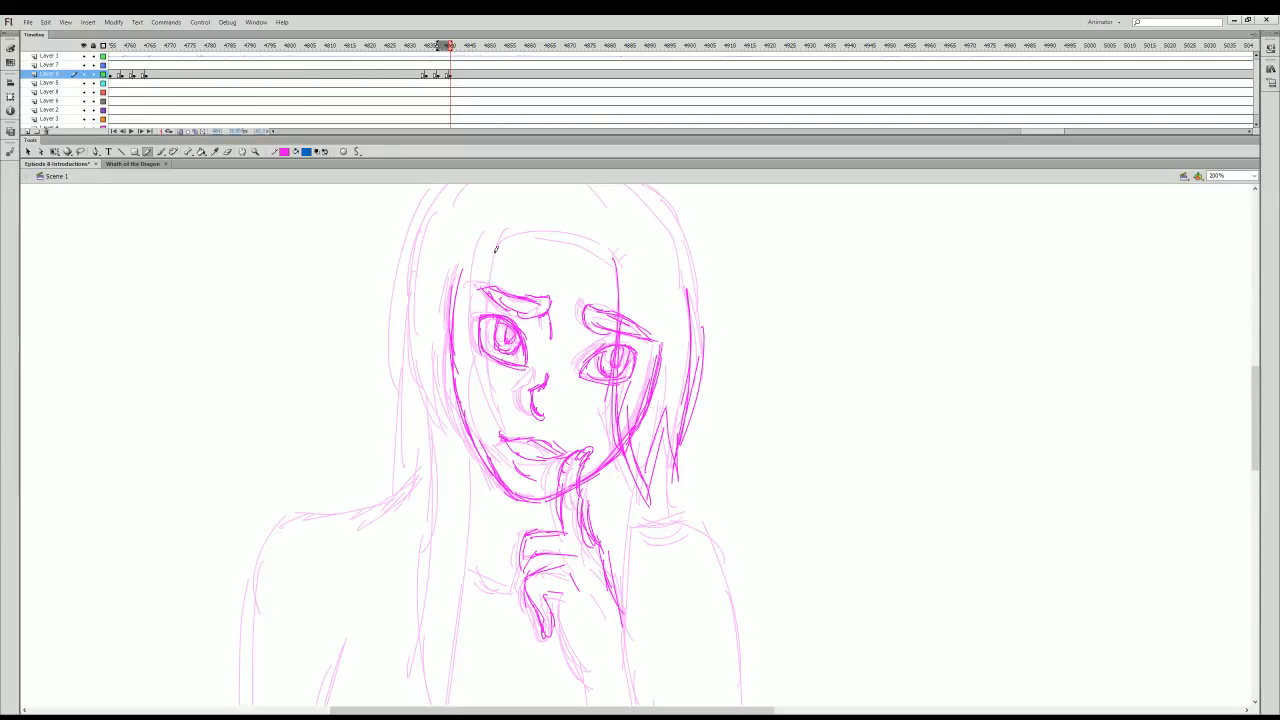
- Sketch the fringe and the hair on the left-hand side of the face, and touch up the brow and nose
mouse_move(505, 222)
mouse_down()
mouse_move(482, 388)
mouse_move(507, 425)
mouse_move(509, 278)
mouse_up()
mouse_move(501, 291)
mouse_down()
mouse_move(530, 221)
mouse_move(524, 234)
mouse_move(615, 257)
mouse_up()
drag(536, 240, 610, 262)
mouse_move(460, 204)
mouse_down()
mouse_move(416, 275)
mouse_move(420, 305)
mouse_up()
drag(440, 230, 441, 418)
drag(428, 355, 446, 440)
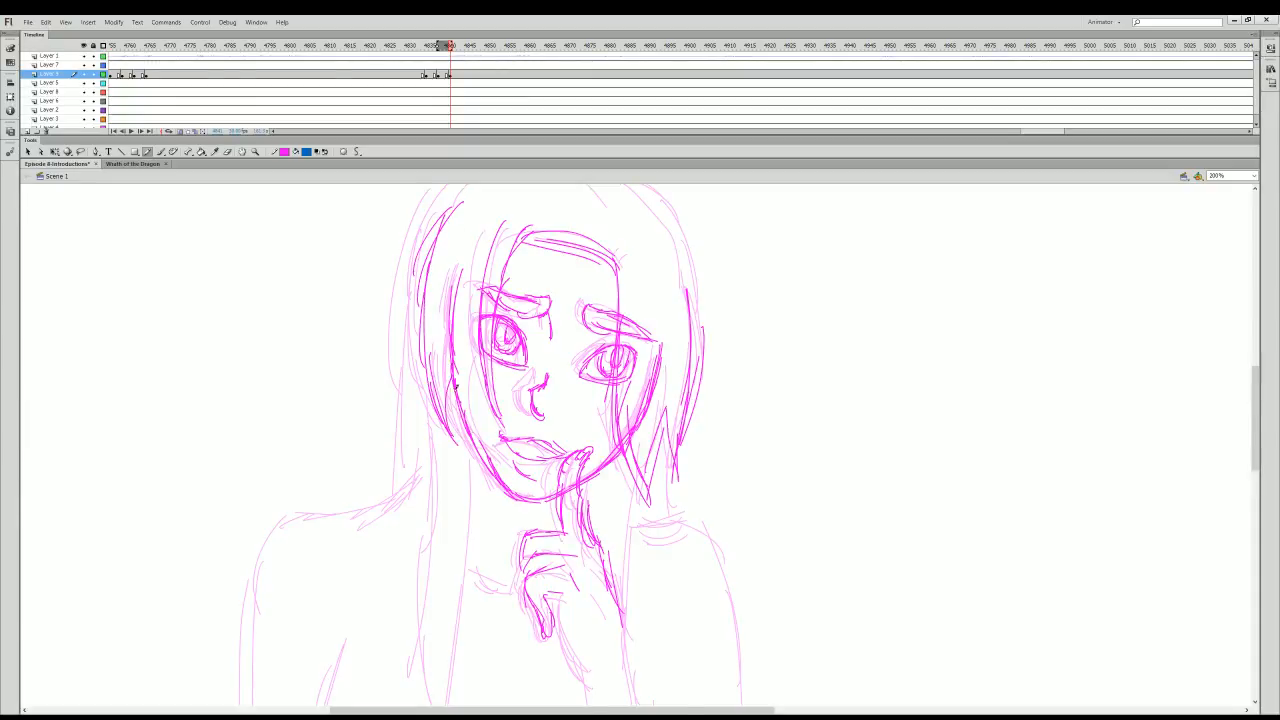
mouse_move(460, 386)
mouse_down()
mouse_move(486, 452)
mouse_move(476, 444)
mouse_up()
drag(580, 304, 578, 320)
drag(543, 373, 524, 412)
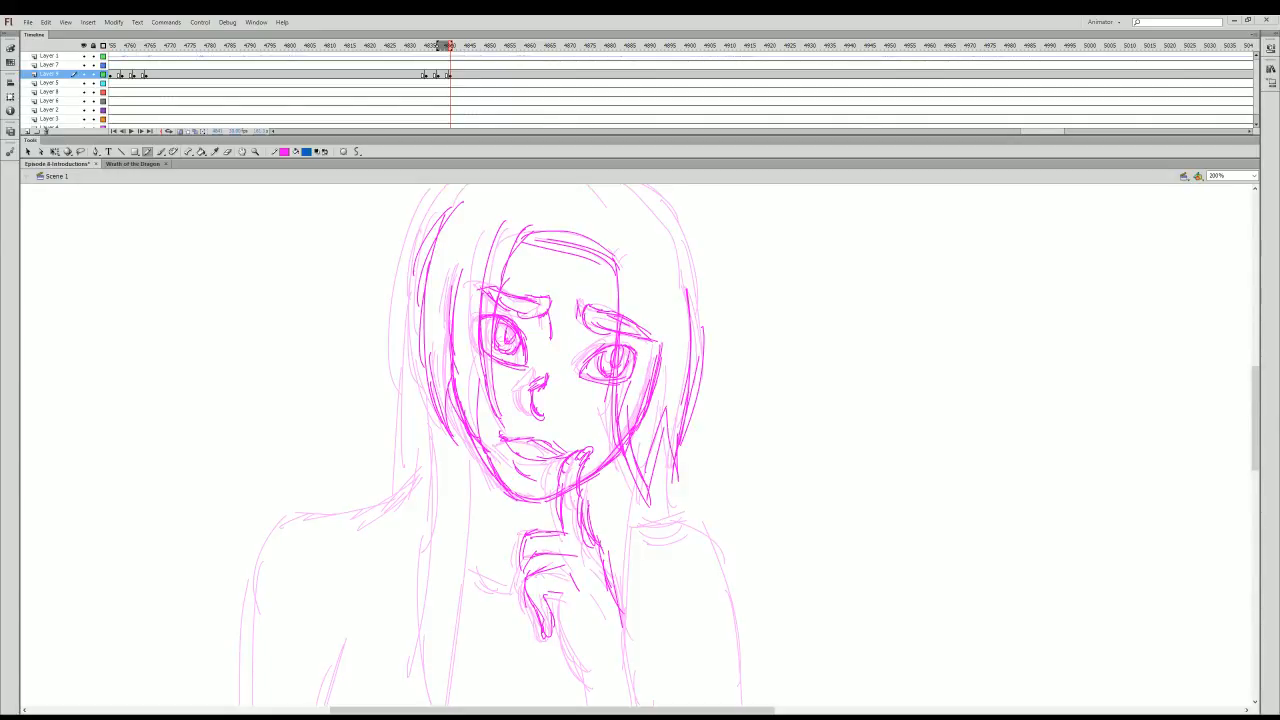
- Draw the long hair strands falling over both sides of the chest and the neckline curve between them
scroll(1256, 420, down, 3)
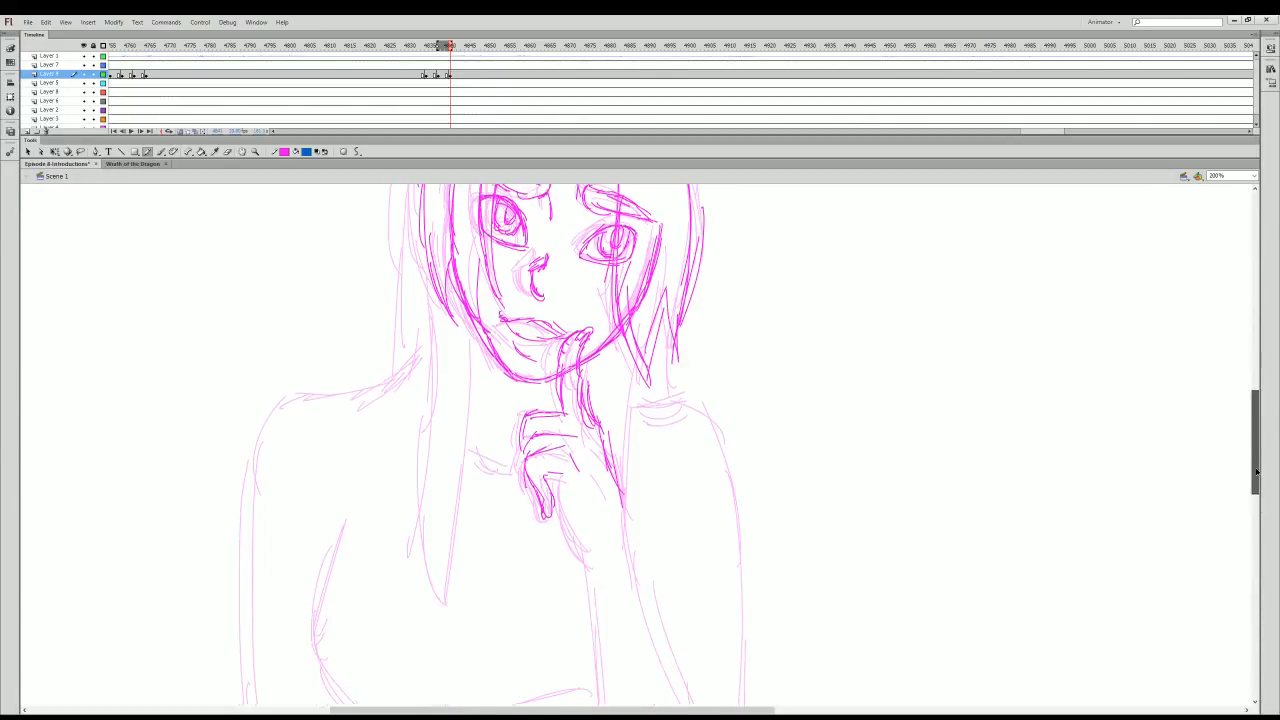
drag(632, 420, 643, 529)
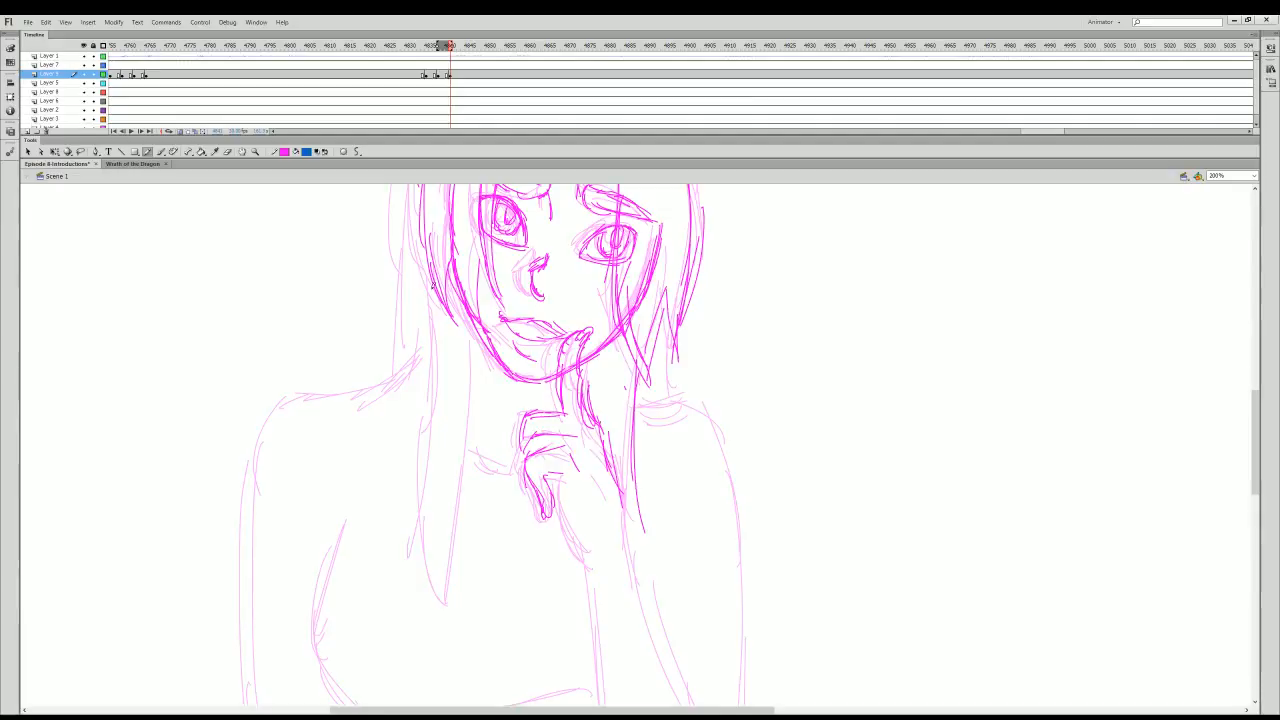
mouse_move(442, 290)
mouse_down()
mouse_move(429, 482)
mouse_move(444, 592)
mouse_up()
drag(474, 336, 460, 580)
mouse_move(470, 446)
mouse_down()
mouse_move(452, 624)
mouse_move(500, 472)
mouse_move(516, 478)
mouse_up()
- Sketch the left-hand shoulder slope and the start of the right-hand shoulder, and touch up the lip beside the finger
drag(441, 360, 370, 401)
mouse_move(424, 370)
mouse_down()
mouse_move(373, 395)
mouse_move(305, 387)
mouse_move(319, 398)
mouse_move(274, 420)
mouse_move(254, 478)
mouse_up()
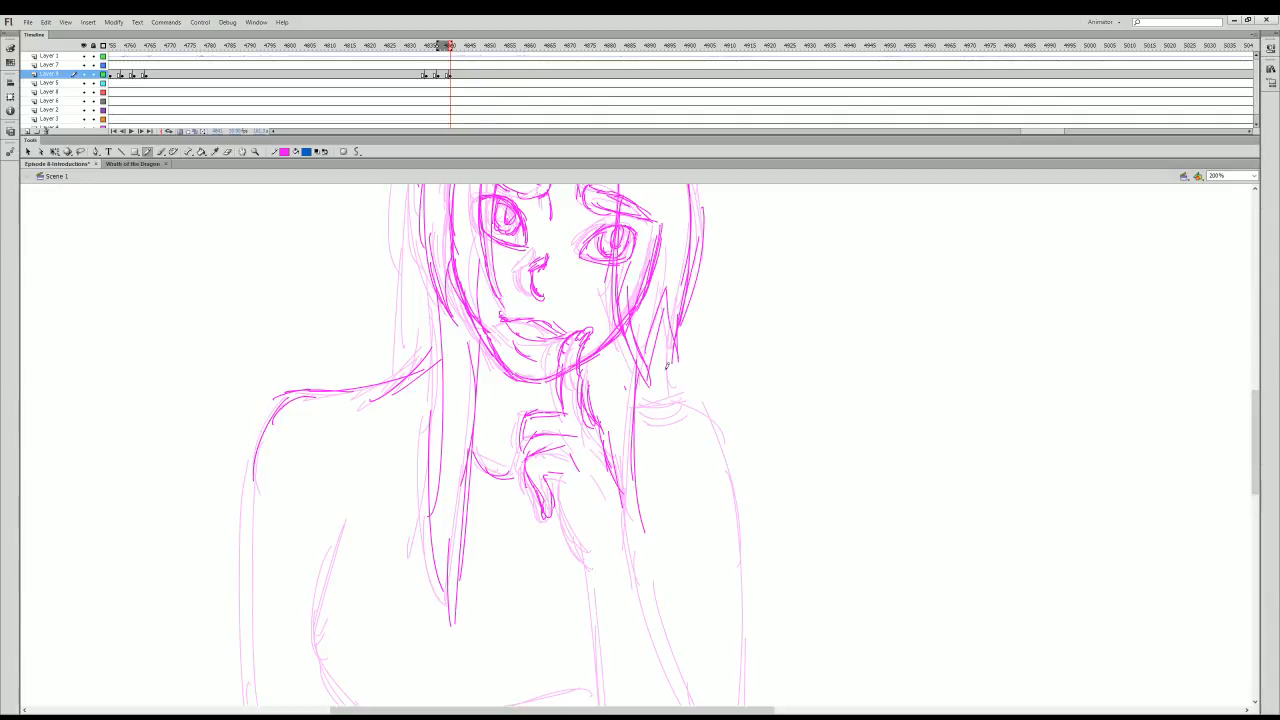
drag(632, 408, 692, 404)
drag(557, 326, 568, 335)
- Draw both edges of the raised forearm from the wrist down toward the elbow with the Pencil tool
key(z)
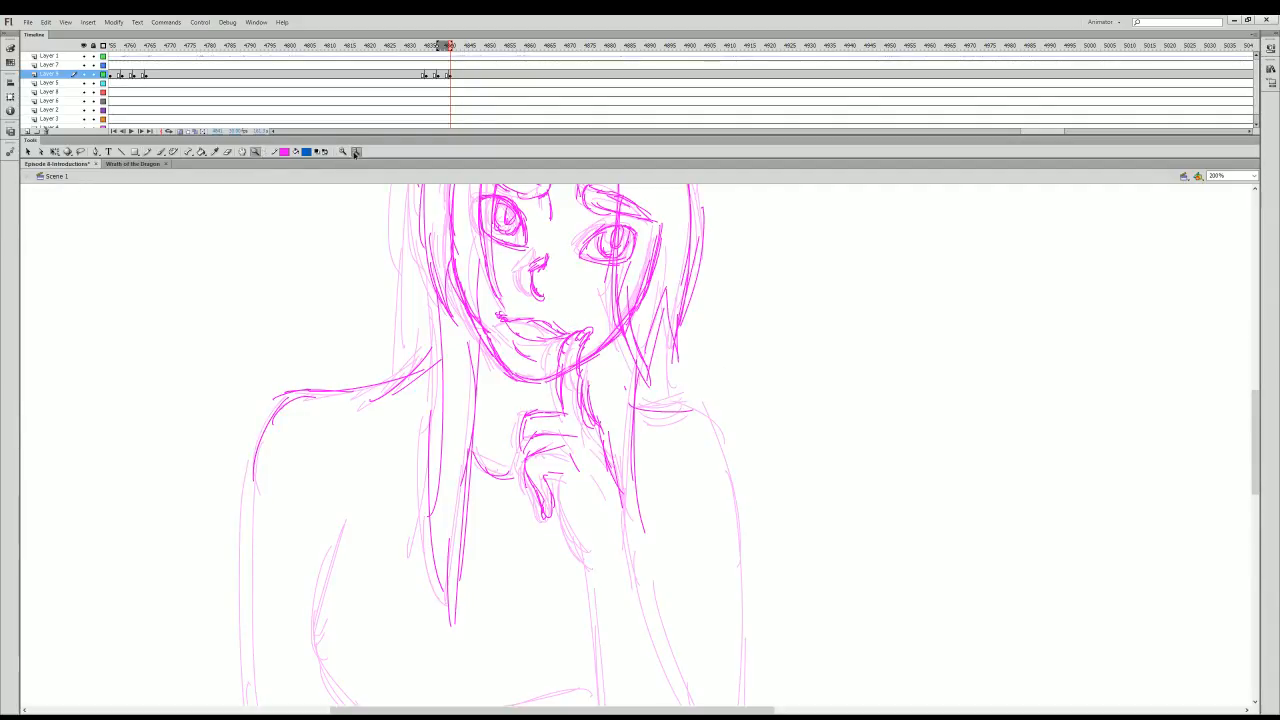
alt+click(625, 590)
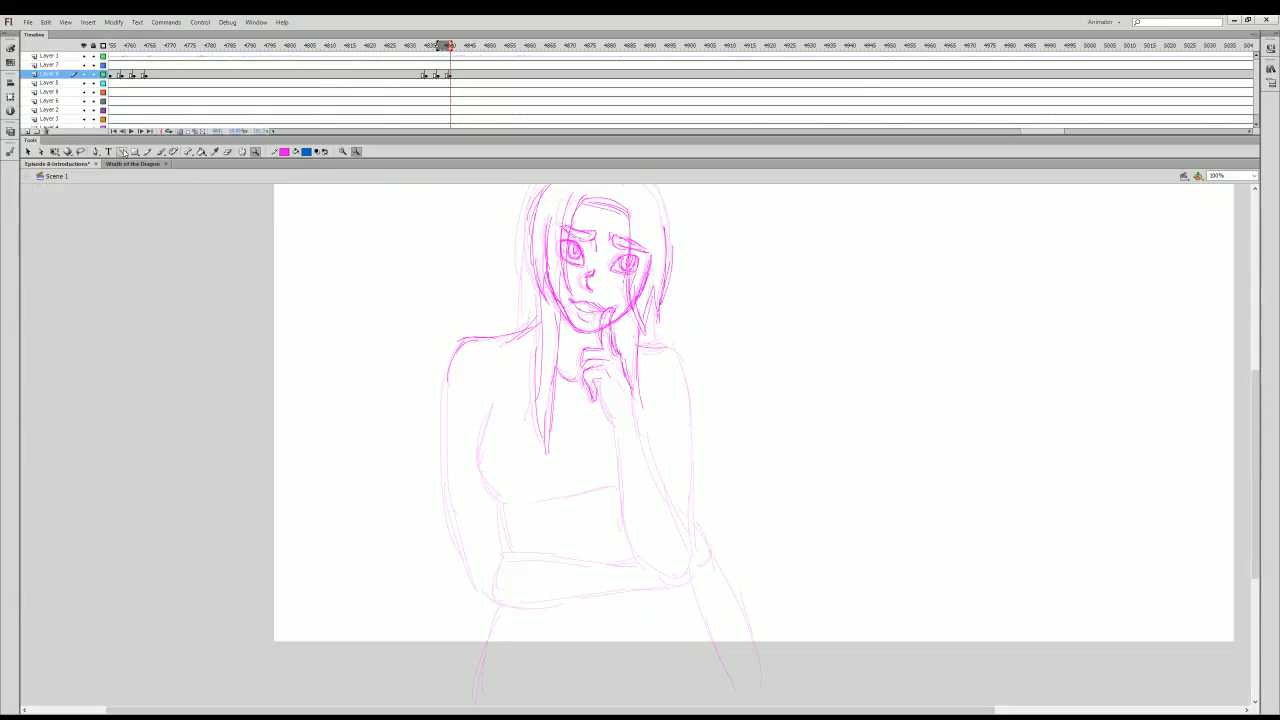
click(148, 151)
drag(608, 393, 623, 509)
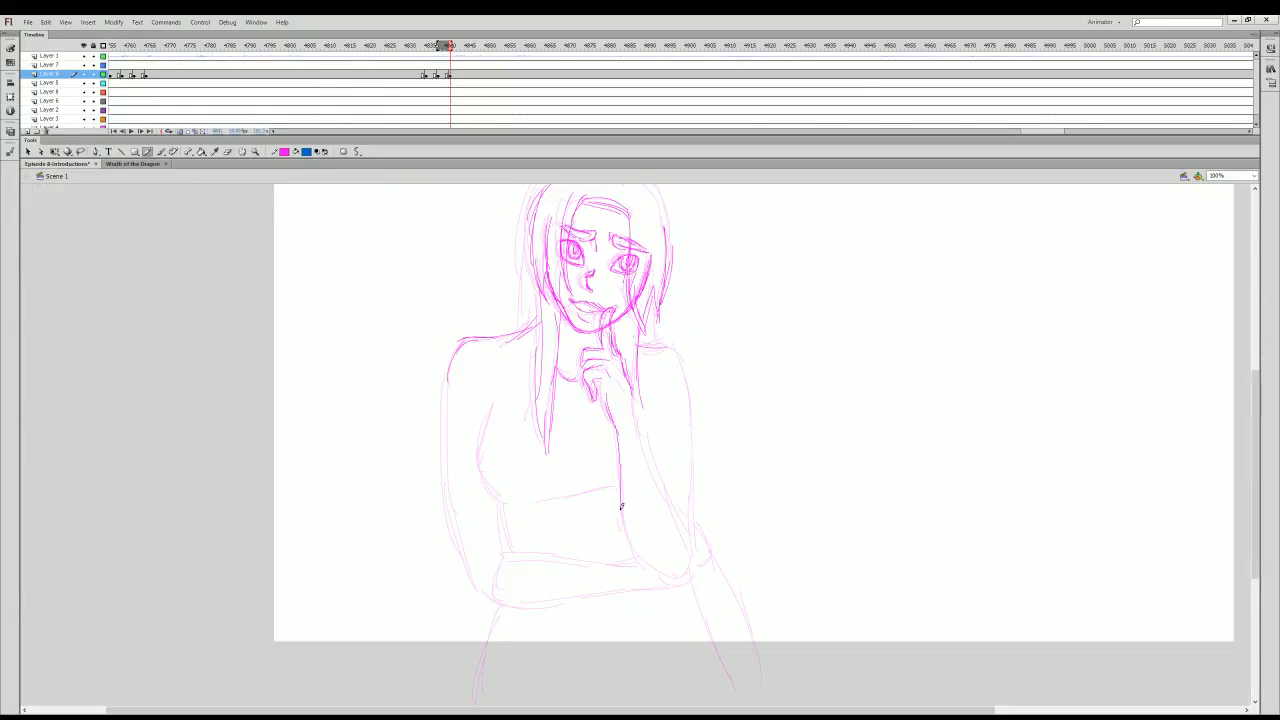
drag(618, 446, 630, 546)
drag(640, 395, 686, 548)
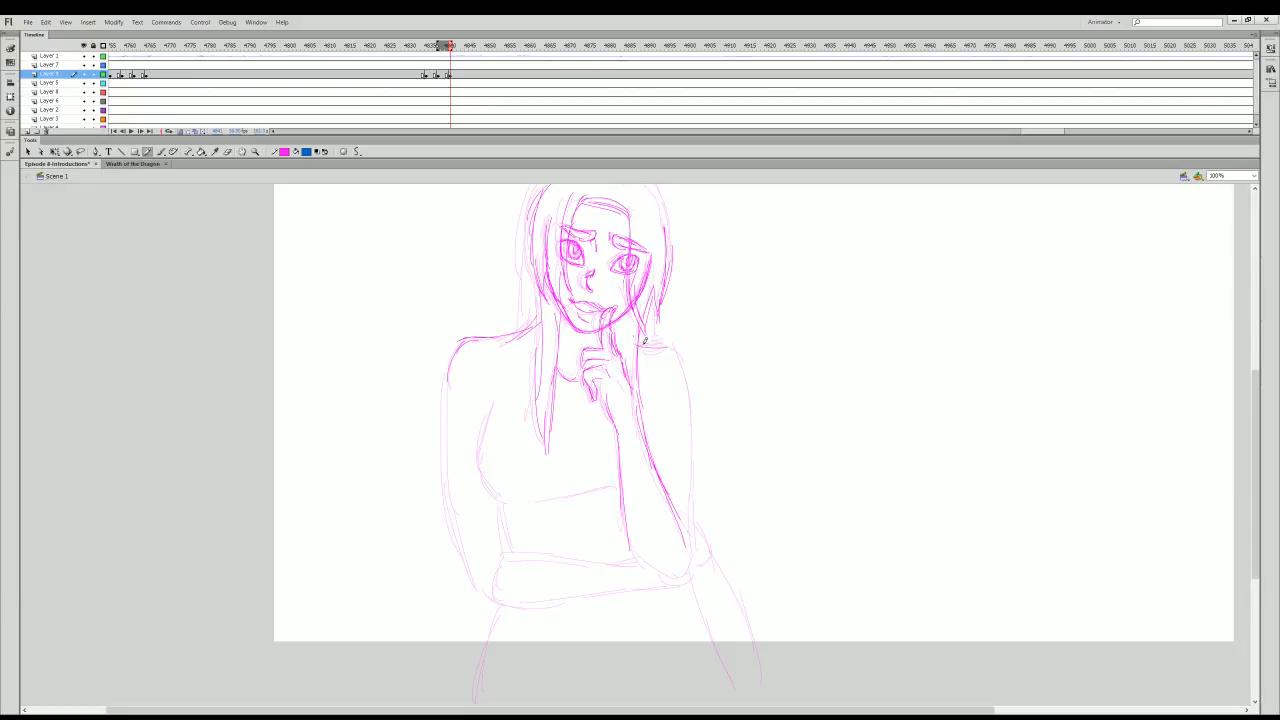
- Sketch the right-hand shoulder, upper arm and bent elbow of the raised arm
mouse_move(640, 338)
mouse_down()
mouse_move(690, 372)
mouse_move(672, 342)
mouse_move(690, 362)
mouse_up()
drag(676, 358, 692, 550)
drag(688, 465, 696, 556)
drag(635, 527, 645, 568)
- Draw the bust contour with the crease beneath it, and both edges of the left-hand upper arm
mouse_move(494, 402)
mouse_down()
mouse_move(478, 456)
mouse_move(500, 500)
mouse_move(608, 486)
mouse_up()
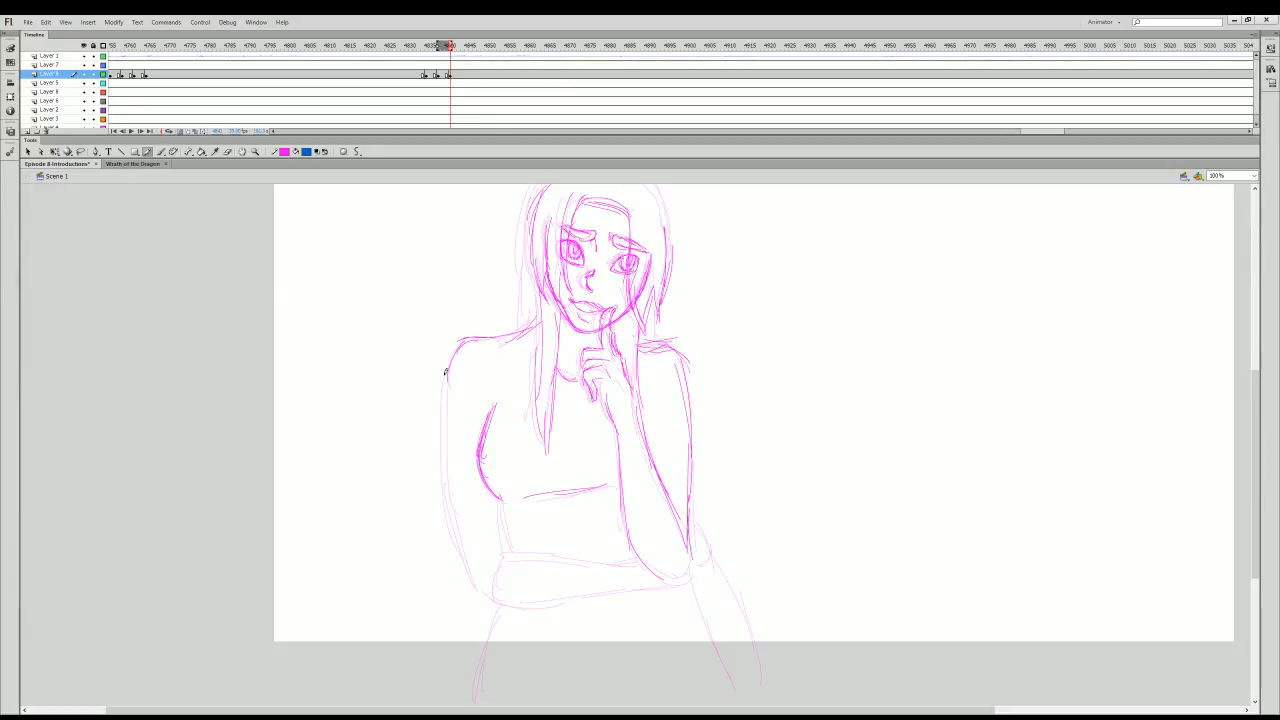
drag(446, 370, 452, 478)
drag(448, 458, 460, 508)
drag(442, 370, 470, 558)
drag(448, 486, 474, 586)
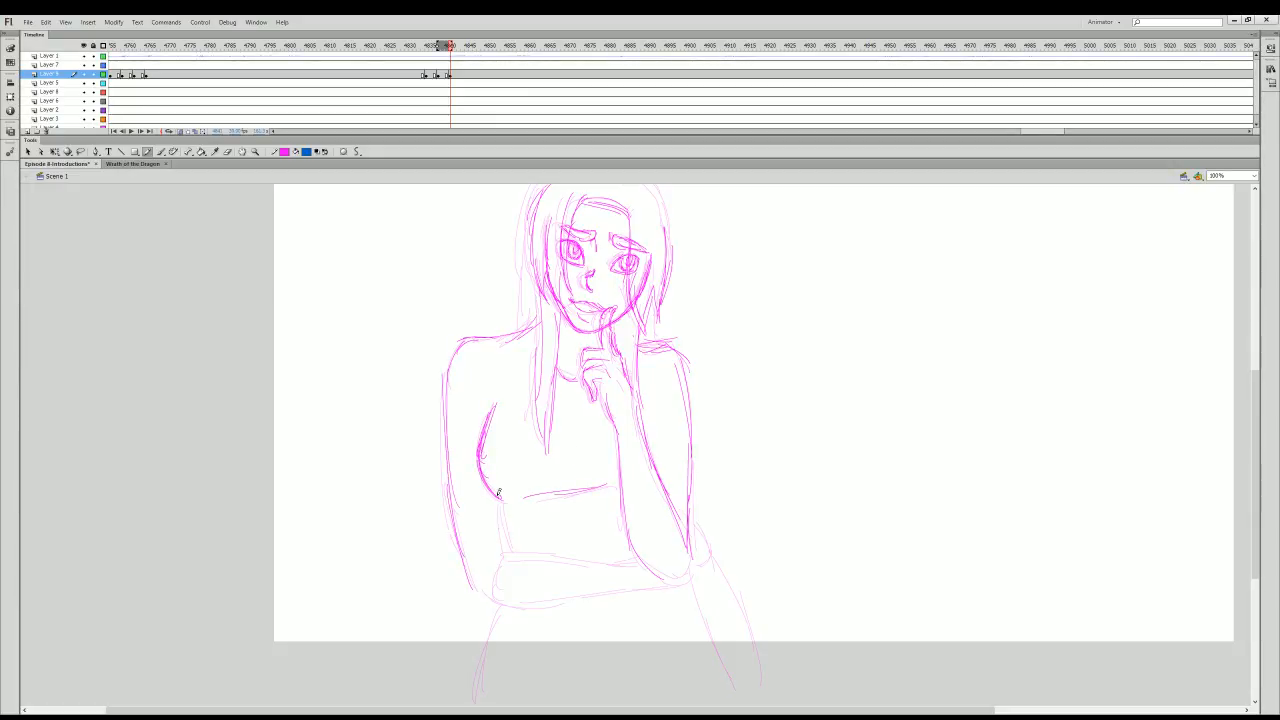
- Sketch the waist line down to the inner elbow and the back hair behind both sides of the neck
mouse_move(498, 492)
mouse_down()
mouse_move(510, 541)
mouse_move(494, 598)
mouse_up()
drag(531, 212, 518, 328)
drag(523, 264, 518, 332)
drag(666, 278, 642, 420)
- Draw the upper and lower edges of the forearm folded across the waist, with the hand and right-hand hip lines
drag(530, 551, 607, 564)
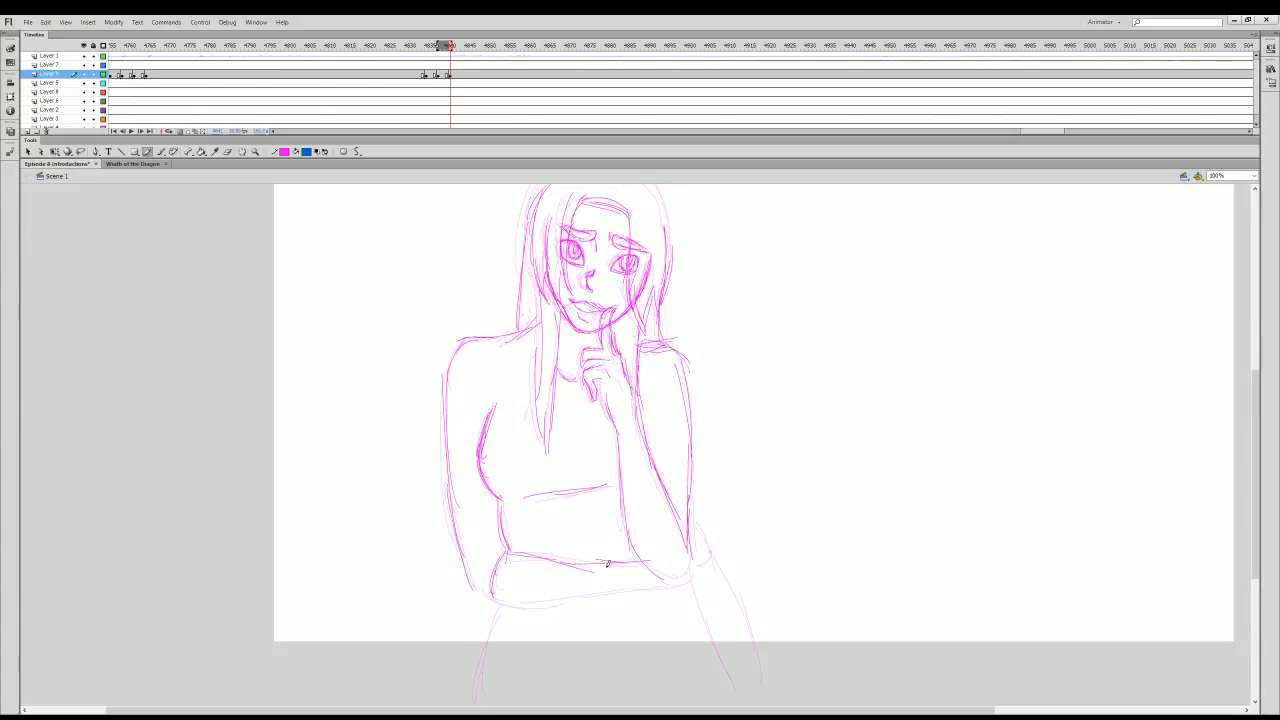
drag(489, 594, 667, 582)
mouse_move(706, 541)
mouse_down()
mouse_move(712, 572)
mouse_move(695, 576)
mouse_move(726, 702)
mouse_move(736, 608)
mouse_up()
drag(666, 584, 689, 565)
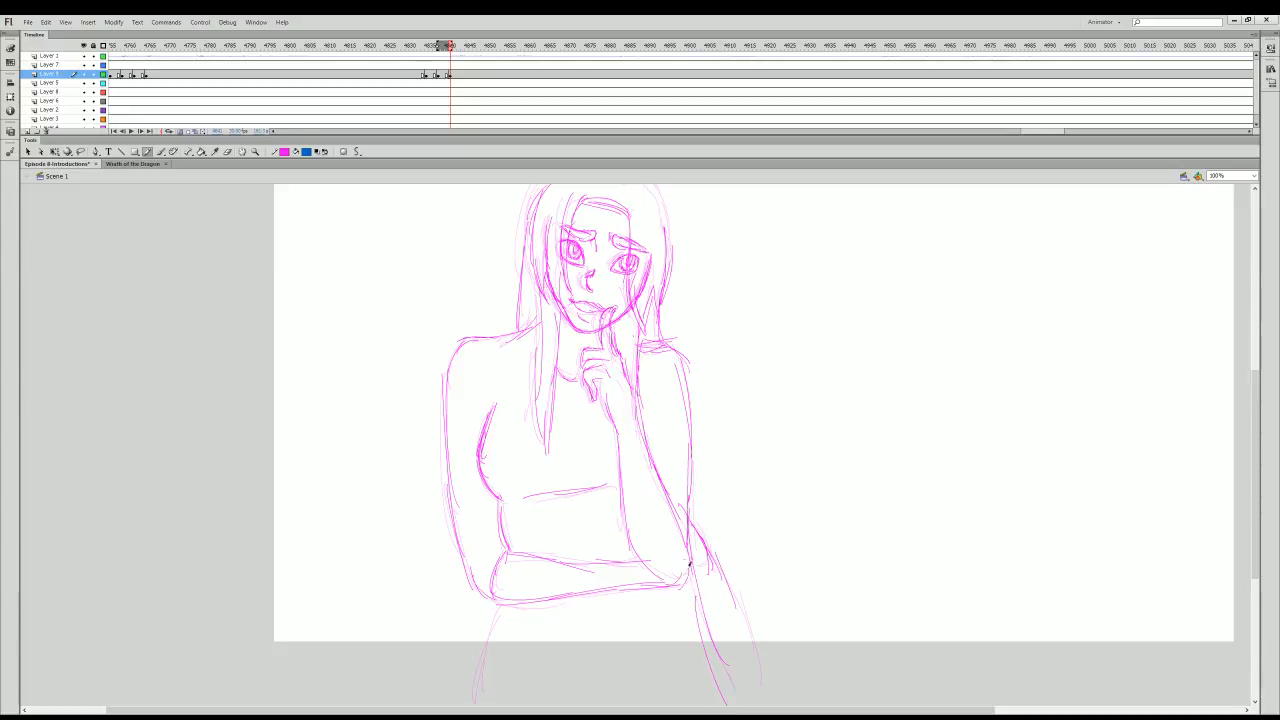
- Sketch the left-hand hip line below the folded forearm and the rounded top of the head
drag(500, 614, 471, 688)
scroll(850, 200, up, 2)
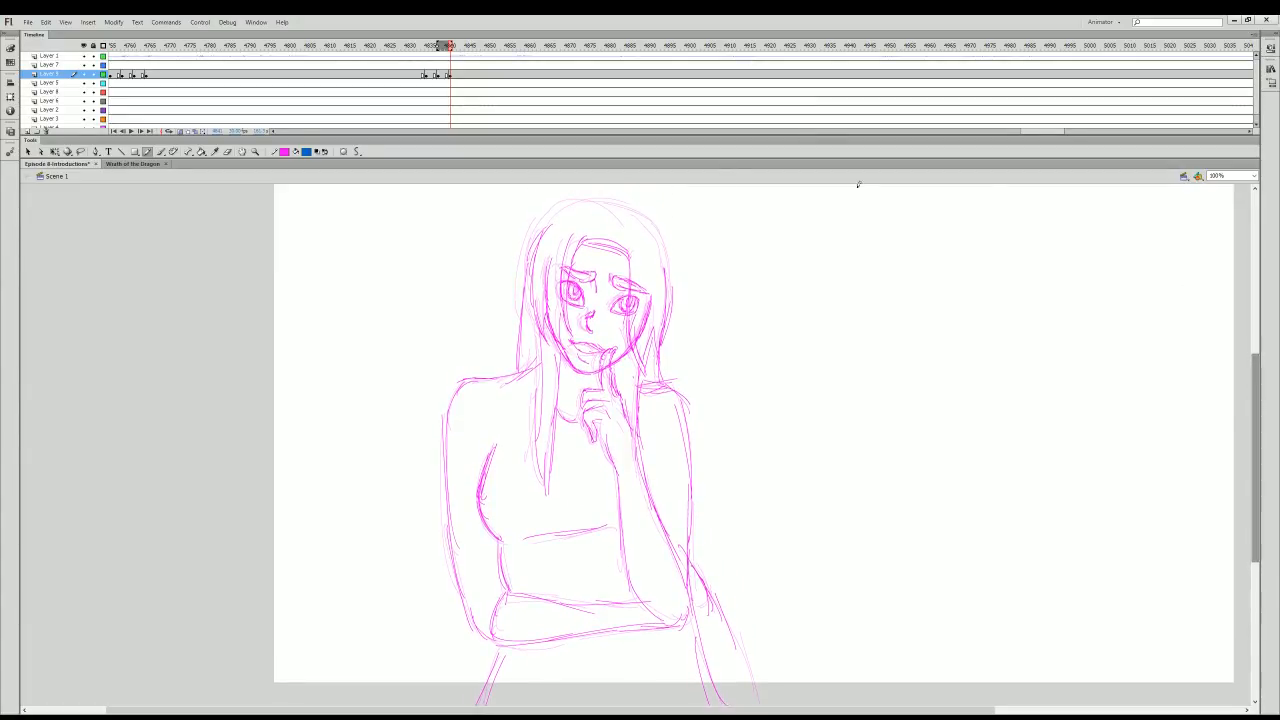
mouse_move(545, 229)
mouse_down()
mouse_move(572, 198)
mouse_move(632, 210)
mouse_move(662, 250)
mouse_move(668, 288)
mouse_up()
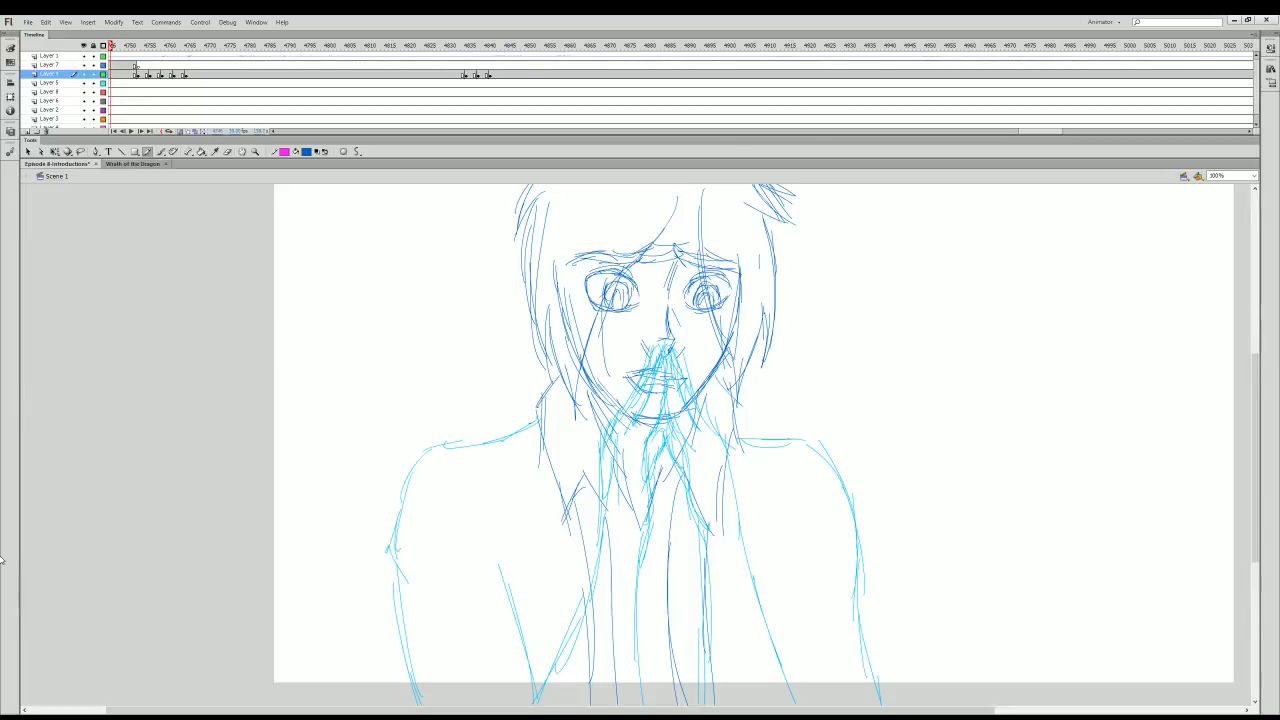
- Play back the shot and end the hold on the final thinking pose with a blank keyframe near frame 4905
key(Return)
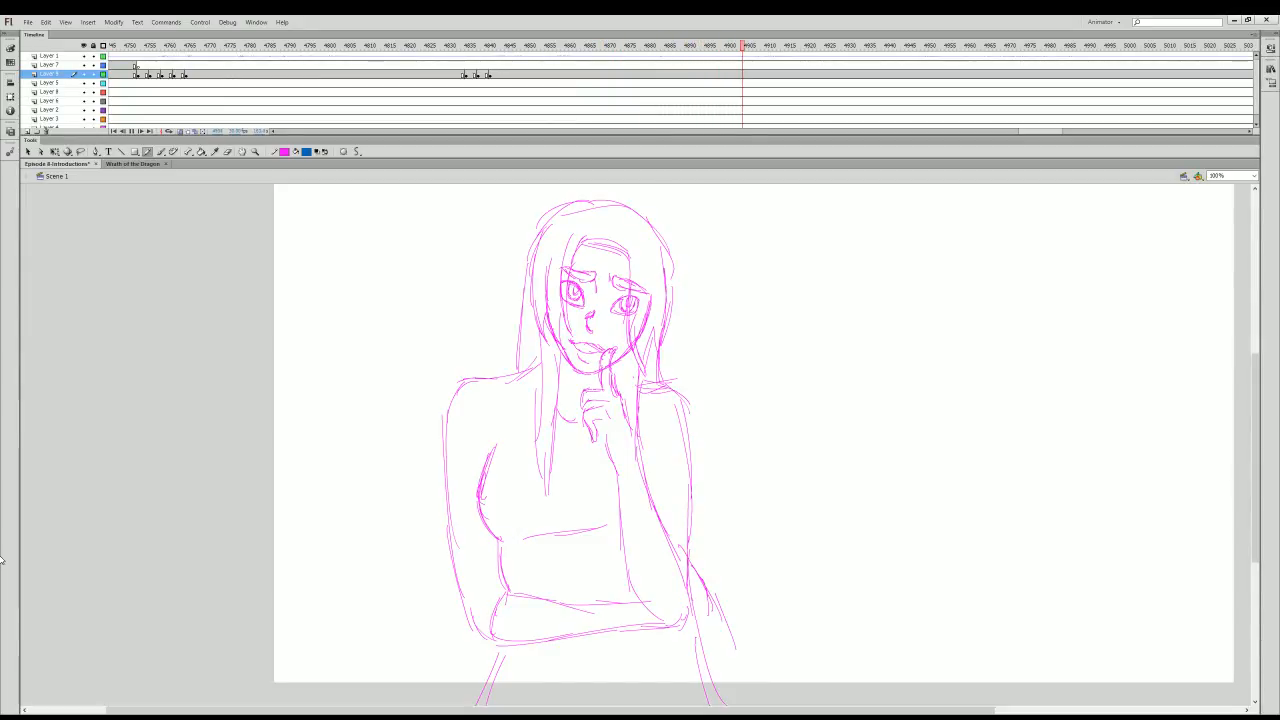
drag(730, 57, 757, 85)
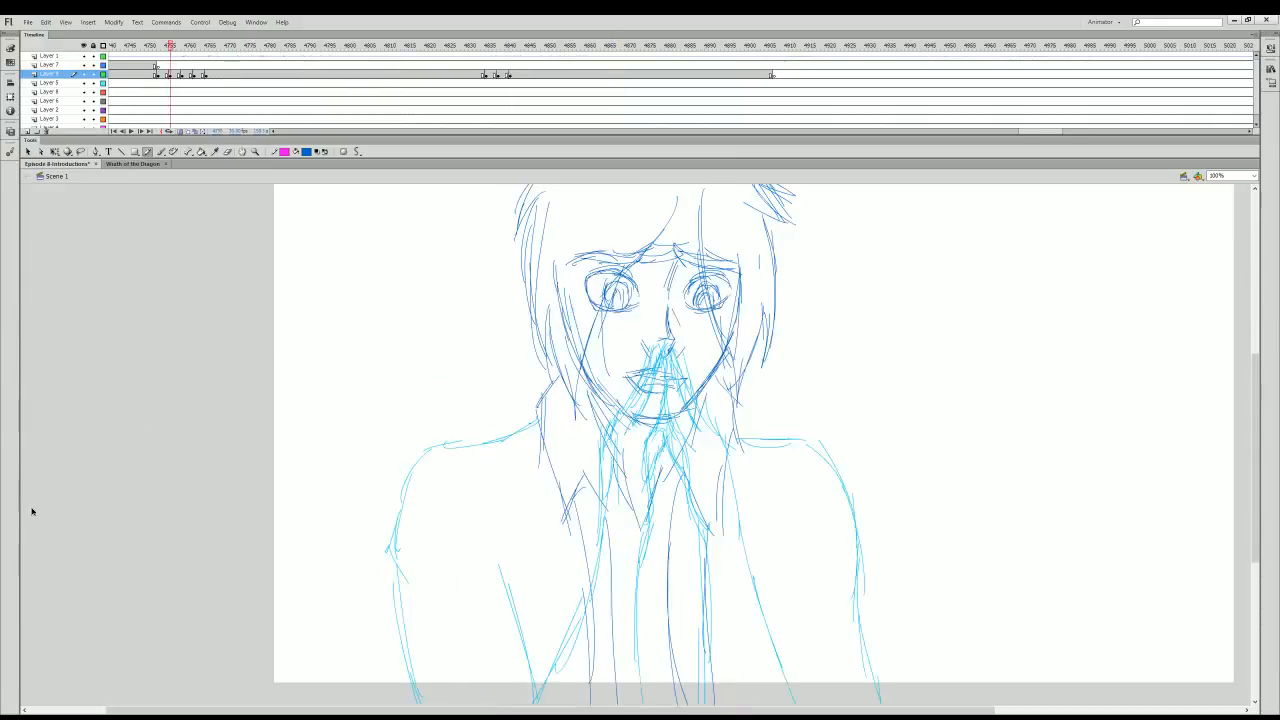
key(comma)
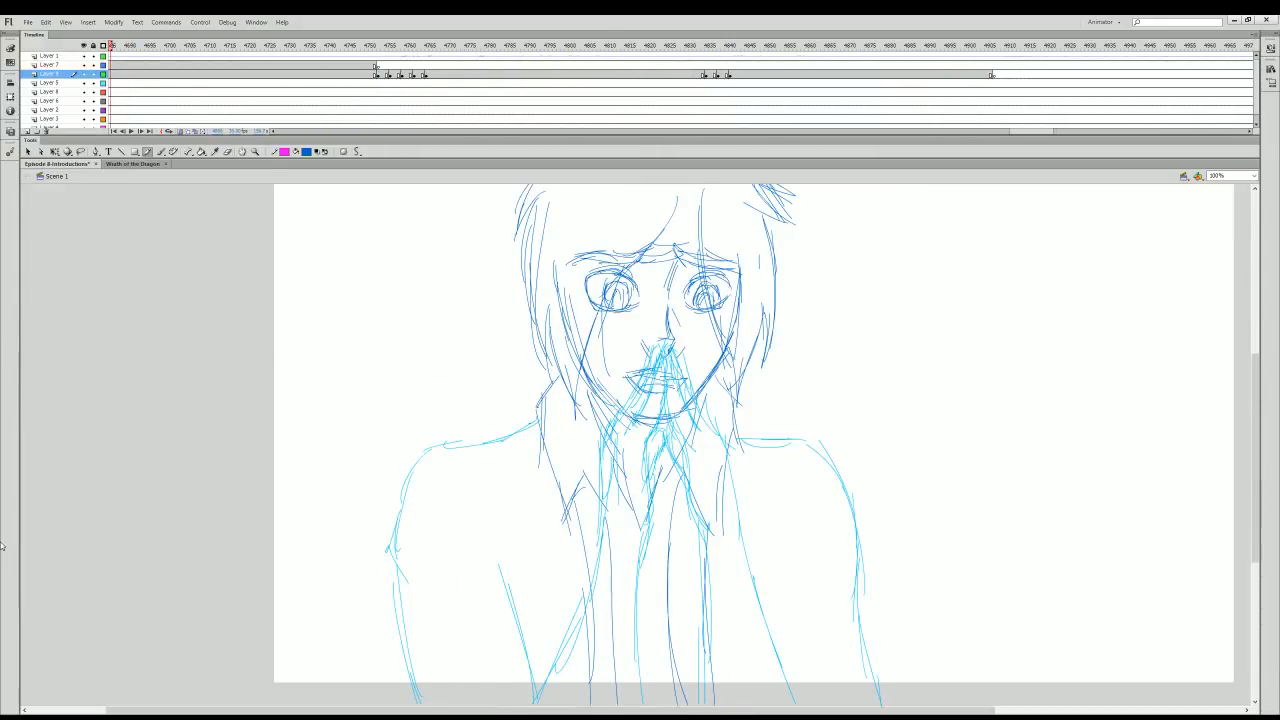
key(Return)
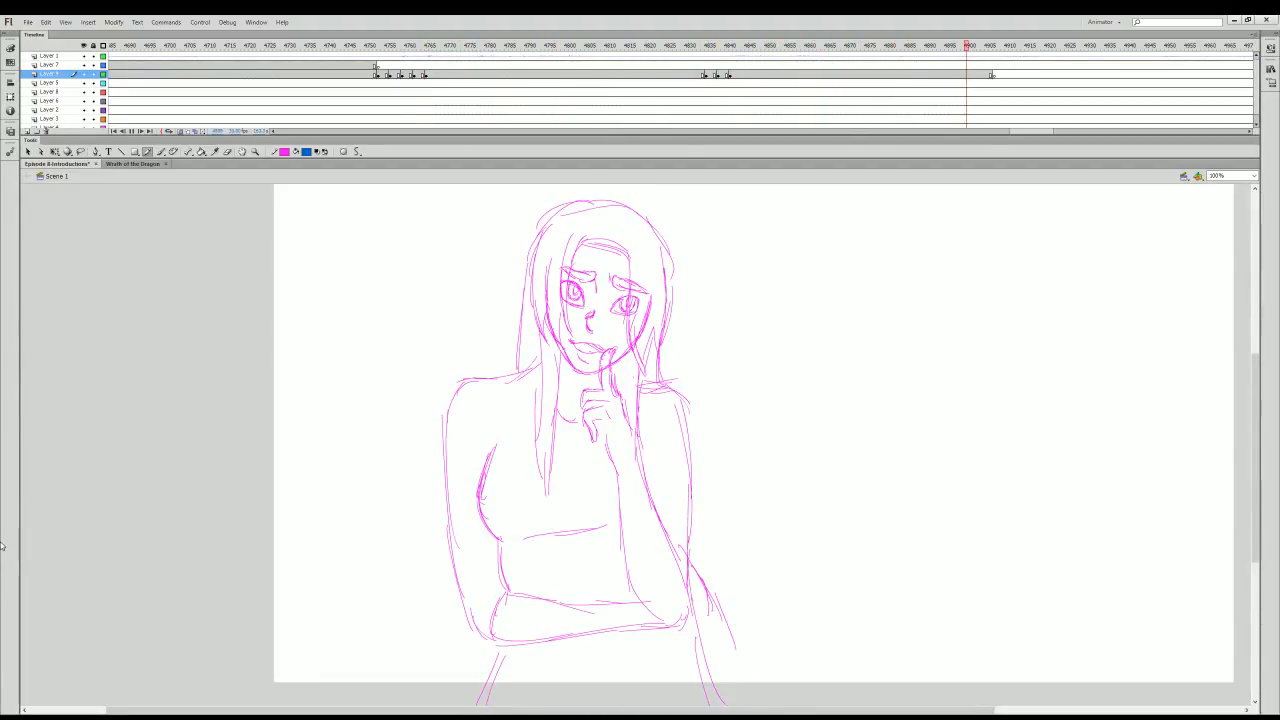
- Go back to the earlier scenes around frame 1544 and near the start of the timeline, and play the animation from there
drag(1043, 132, 873, 219)
mouse_move(691, 273)
mouse_down()
mouse_move(503, 359)
mouse_move(531, 357)
mouse_up()
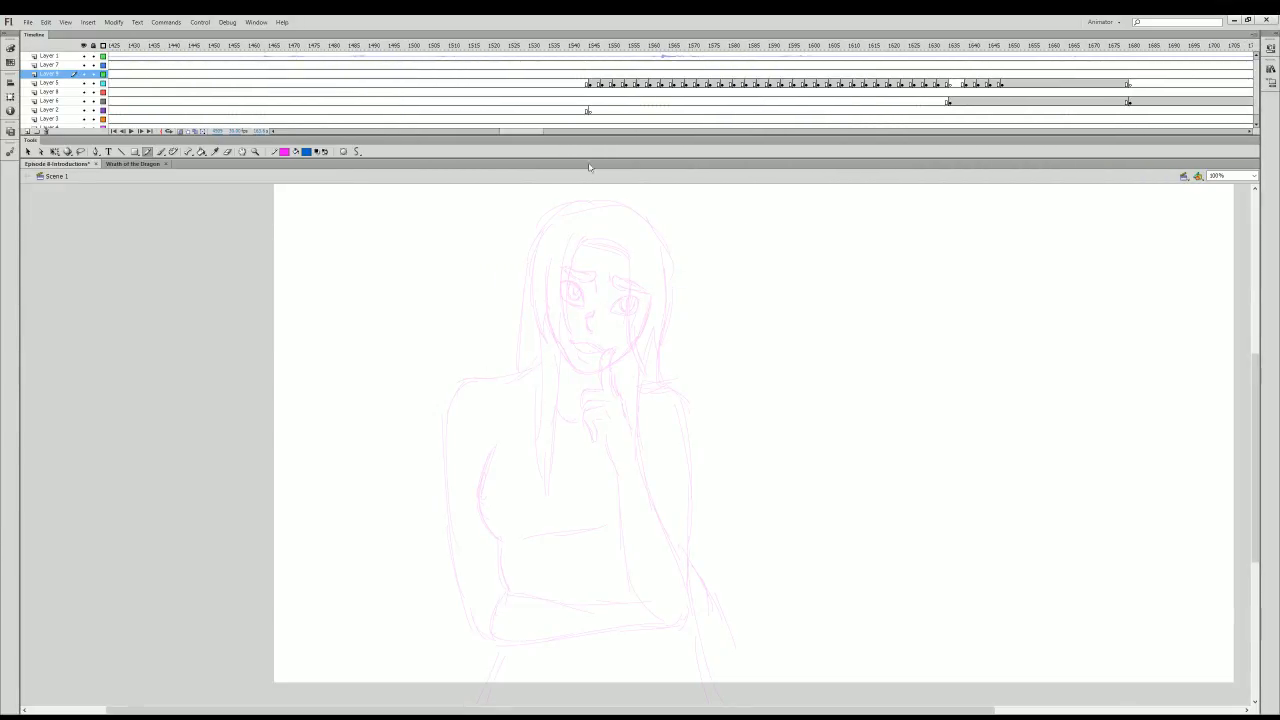
click(591, 47)
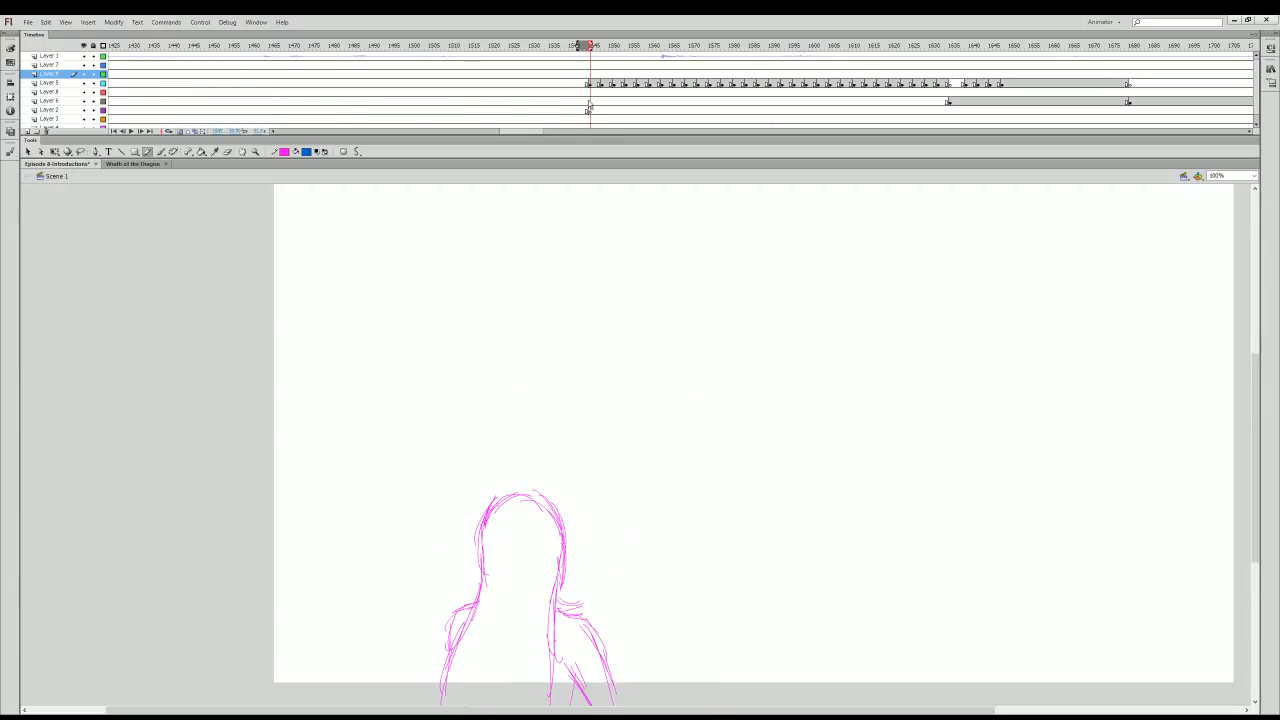
drag(543, 131, 347, 218)
mouse_move(290, 36)
mouse_down()
mouse_move(329, 63)
mouse_move(317, 77)
mouse_move(298, 36)
mouse_up()
key(Return)
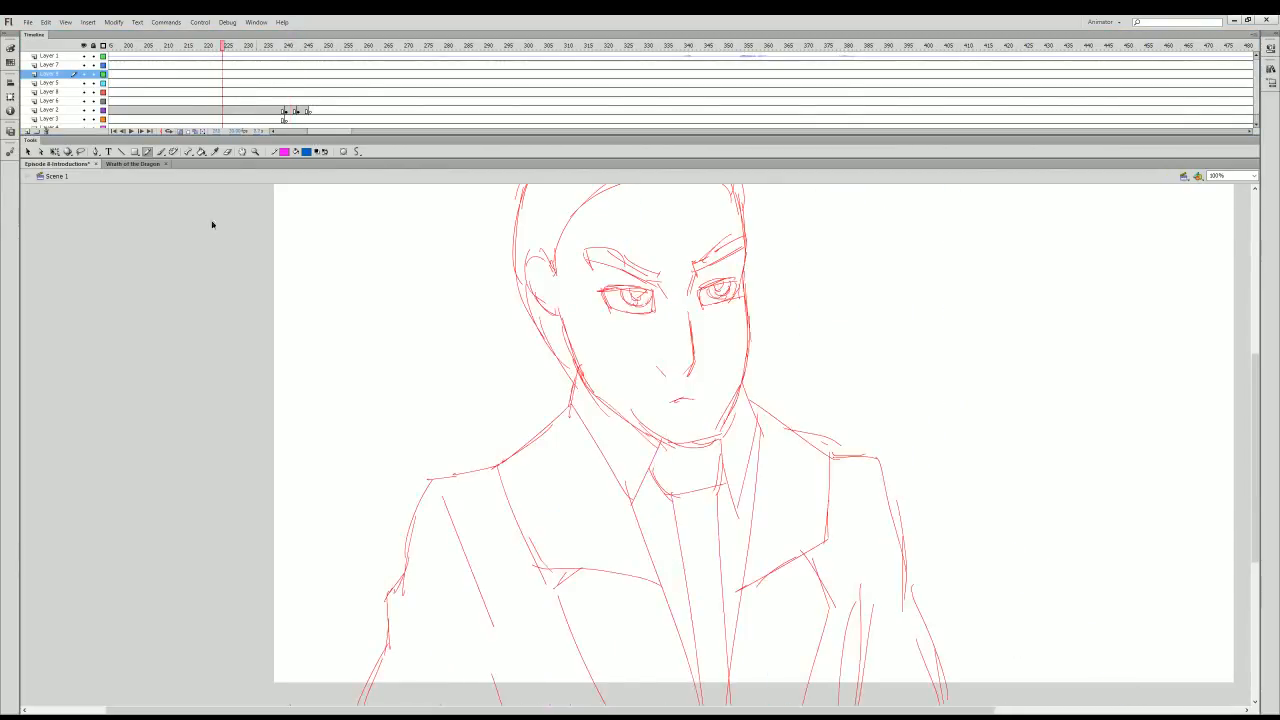
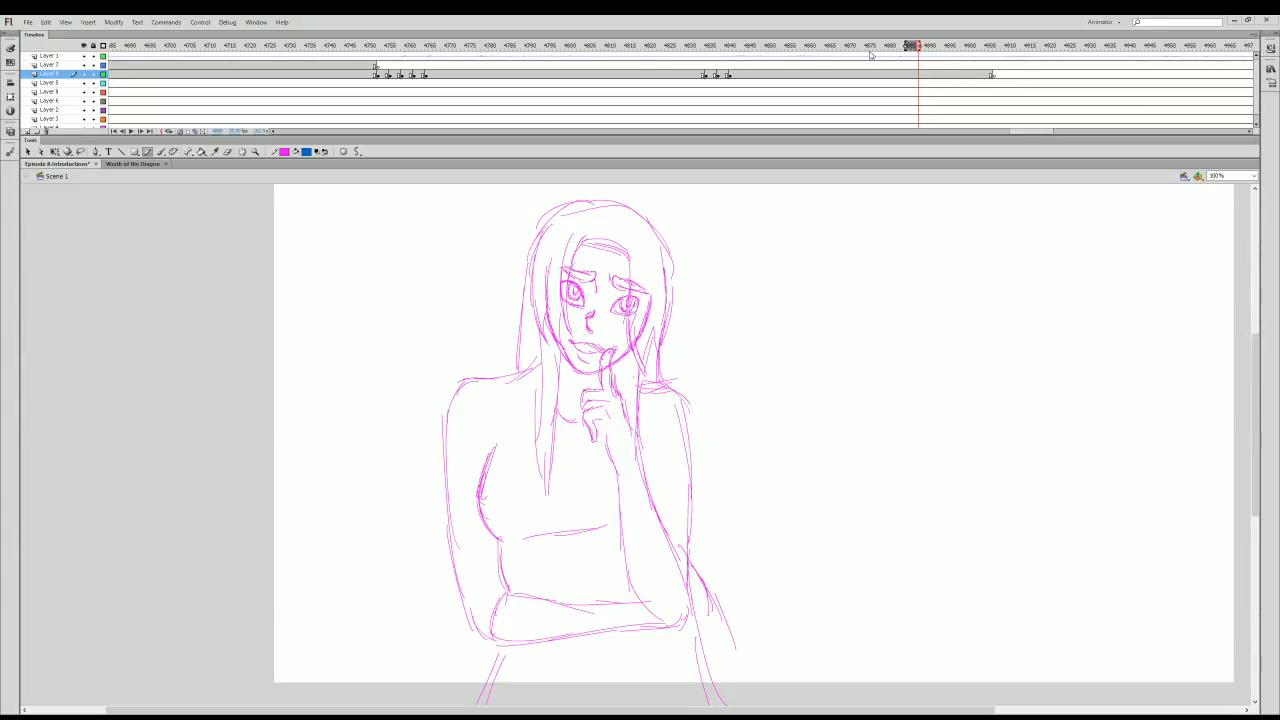
- Play back the end of the thinking pose, add a blank keyframe on Layer 7 near frame 4906 and set the stroke colour to blue
mouse_move(870, 46)
mouse_down()
mouse_move(671, 137)
mouse_move(208, 534)
mouse_move(180, 575)
mouse_up()
key(Return)
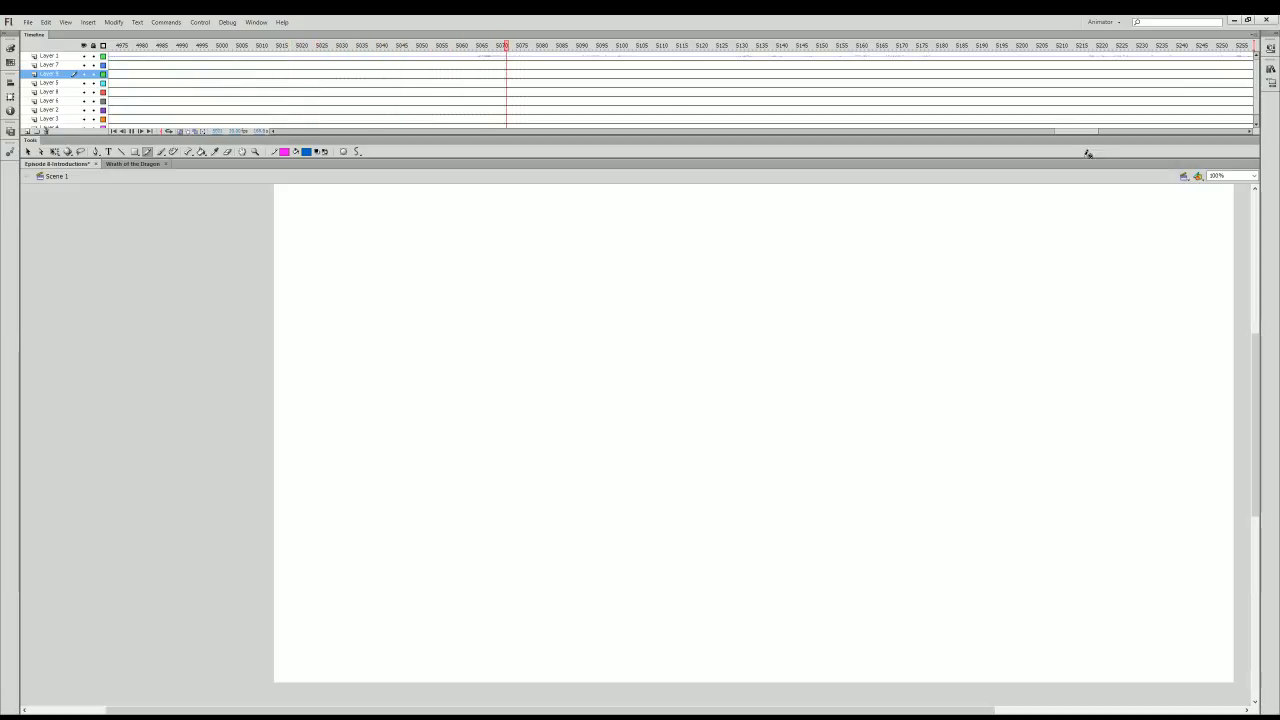
drag(1086, 130, 1051, 131)
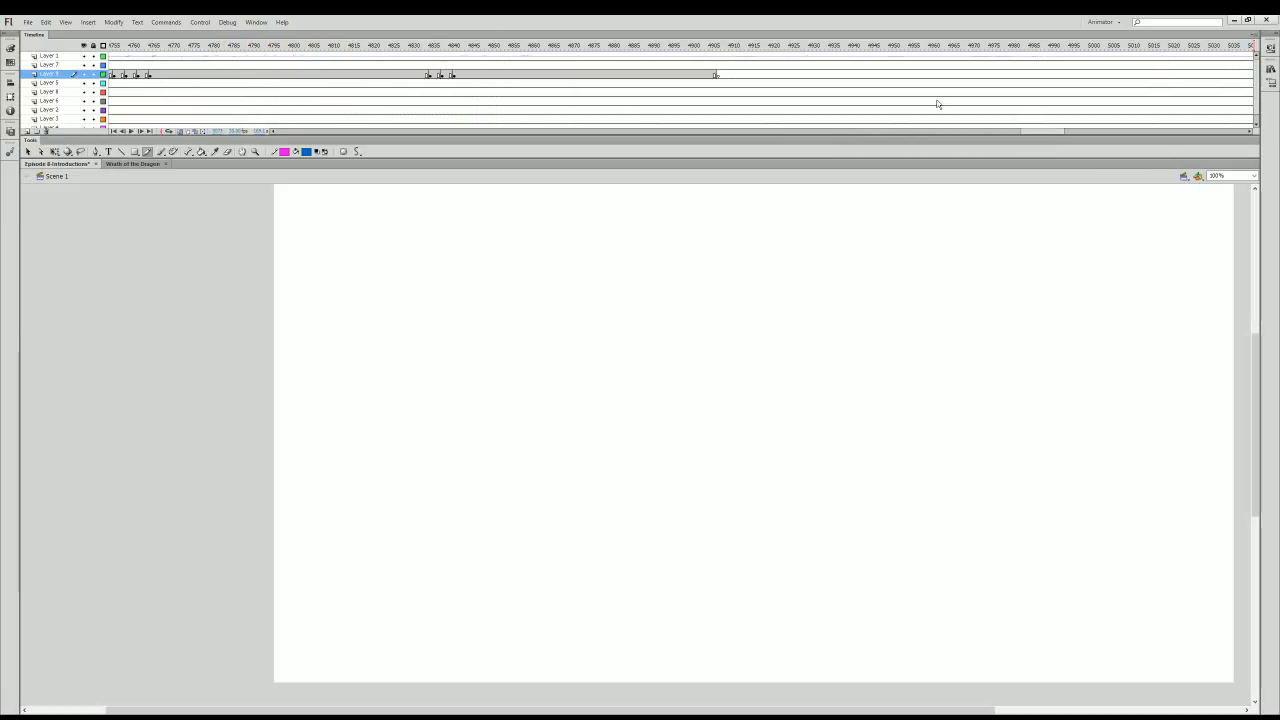
click(719, 65)
key(F7)
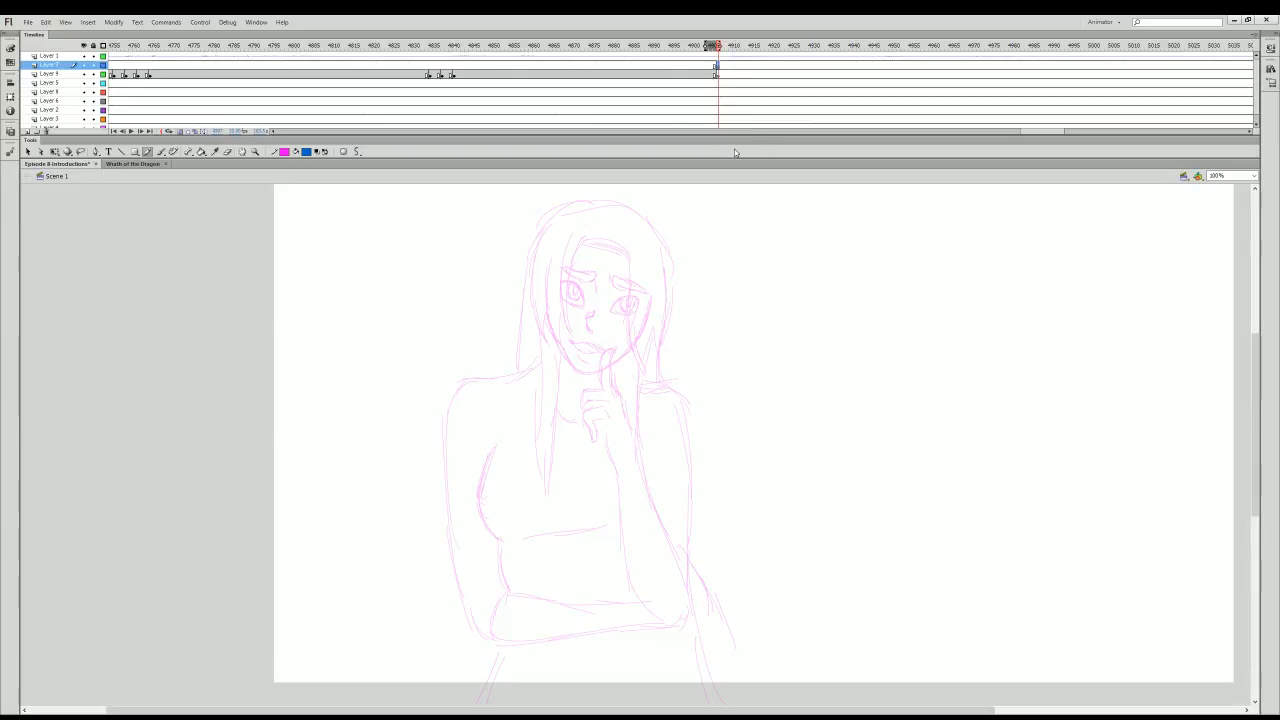
click(308, 150)
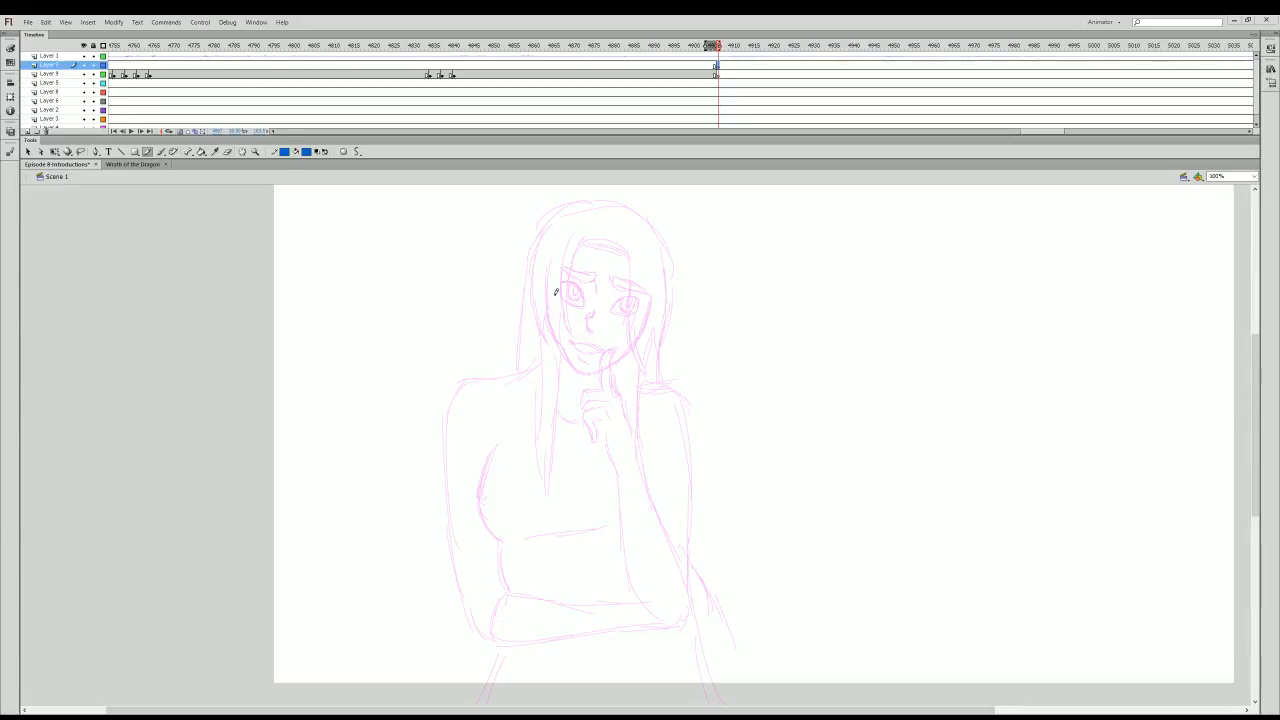
- Sketch the jaw and cheek outline of a new character's face in blue, overlapping the onion-skinned woman's head
mouse_move(474, 248)
mouse_down()
mouse_move(477, 286)
mouse_move(513, 346)
mouse_up()
mouse_move(496, 315)
mouse_down()
mouse_move(555, 380)
mouse_move(598, 374)
mouse_move(578, 384)
mouse_up()
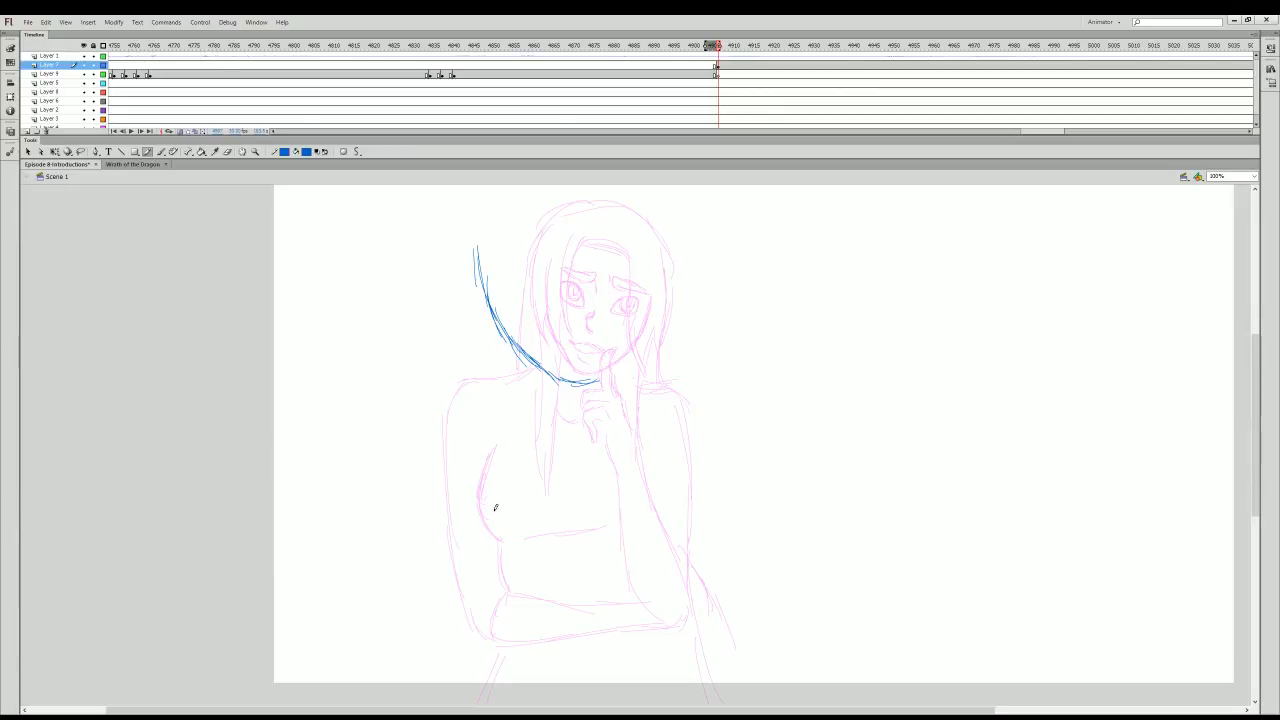
drag(598, 383, 616, 368)
drag(626, 254, 618, 368)
drag(626, 318, 598, 390)
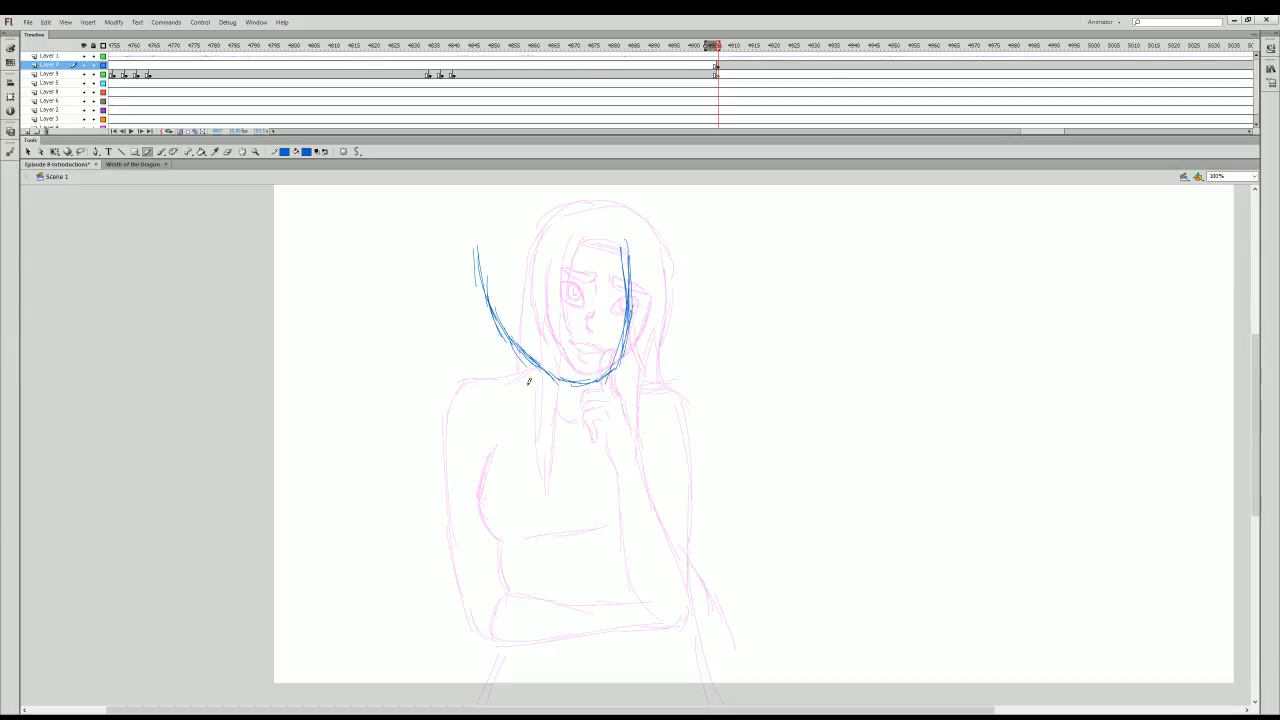
- Sketch the neck sides, the pointed shirt collar and the first lines of the shirt opening below the chin
drag(524, 362, 537, 414)
drag(626, 346, 637, 400)
mouse_move(505, 376)
mouse_down()
mouse_move(492, 438)
mouse_move(533, 479)
mouse_move(584, 412)
mouse_move(594, 452)
mouse_move(546, 478)
mouse_move(572, 427)
mouse_up()
mouse_move(636, 346)
mouse_down()
mouse_move(667, 373)
mouse_move(630, 361)
mouse_move(618, 448)
mouse_up()
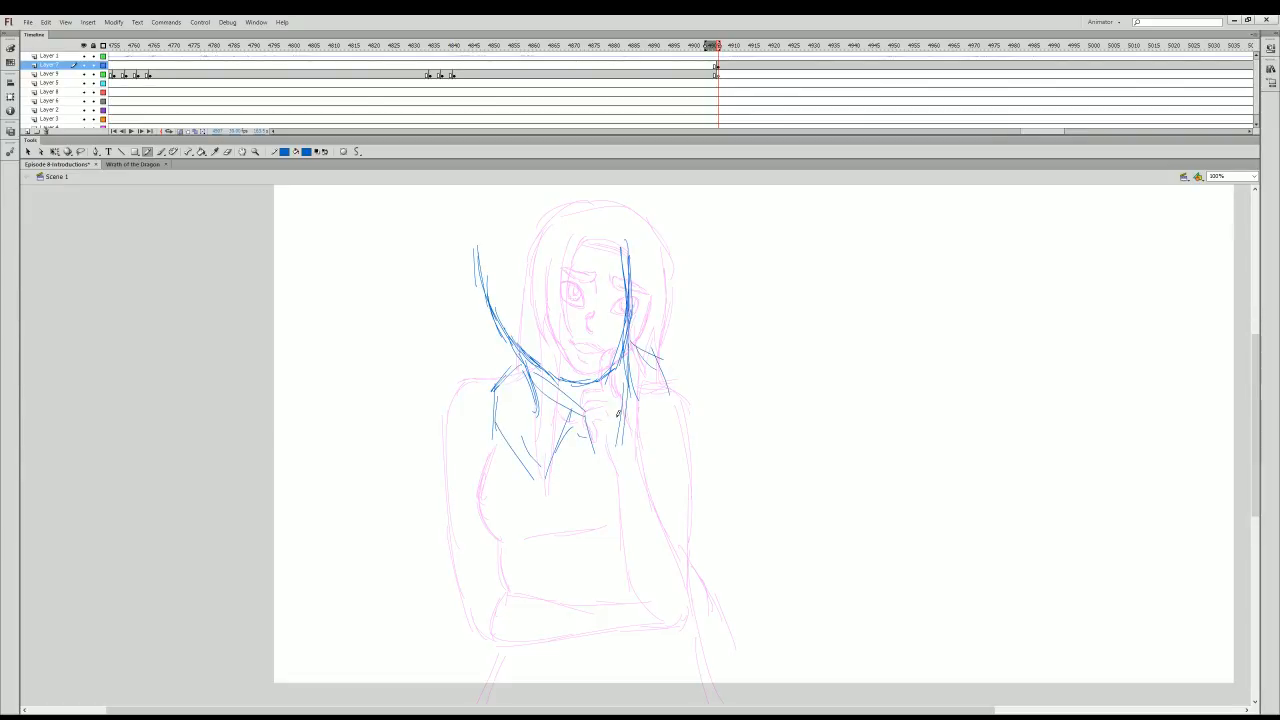
mouse_move(628, 380)
mouse_down()
mouse_move(619, 456)
mouse_move(674, 428)
mouse_up()
mouse_move(563, 453)
mouse_down()
mouse_move(582, 555)
mouse_move(600, 516)
mouse_up()
drag(590, 436, 606, 472)
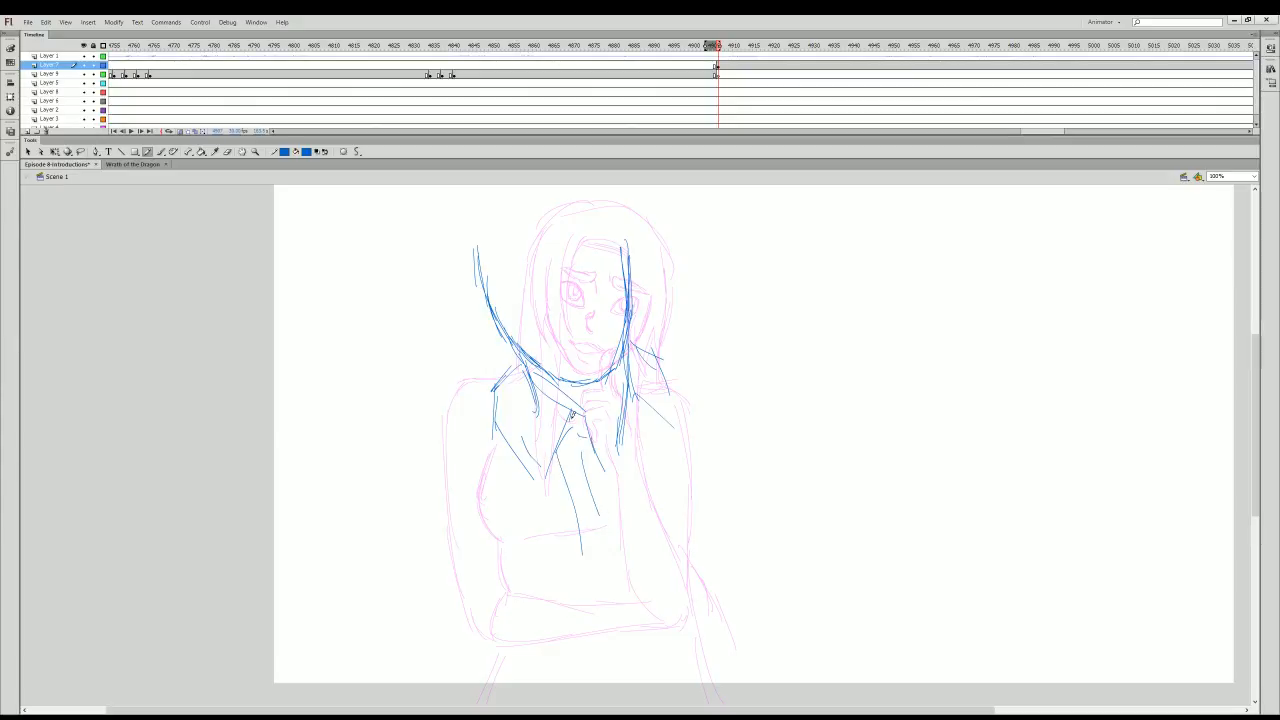
- Rough in both shoulders, the start of the left-hand sleeve and the lapel lines on the right side of the chest
mouse_move(500, 412)
mouse_down()
mouse_move(457, 456)
mouse_move(434, 444)
mouse_move(398, 463)
mouse_move(373, 523)
mouse_up()
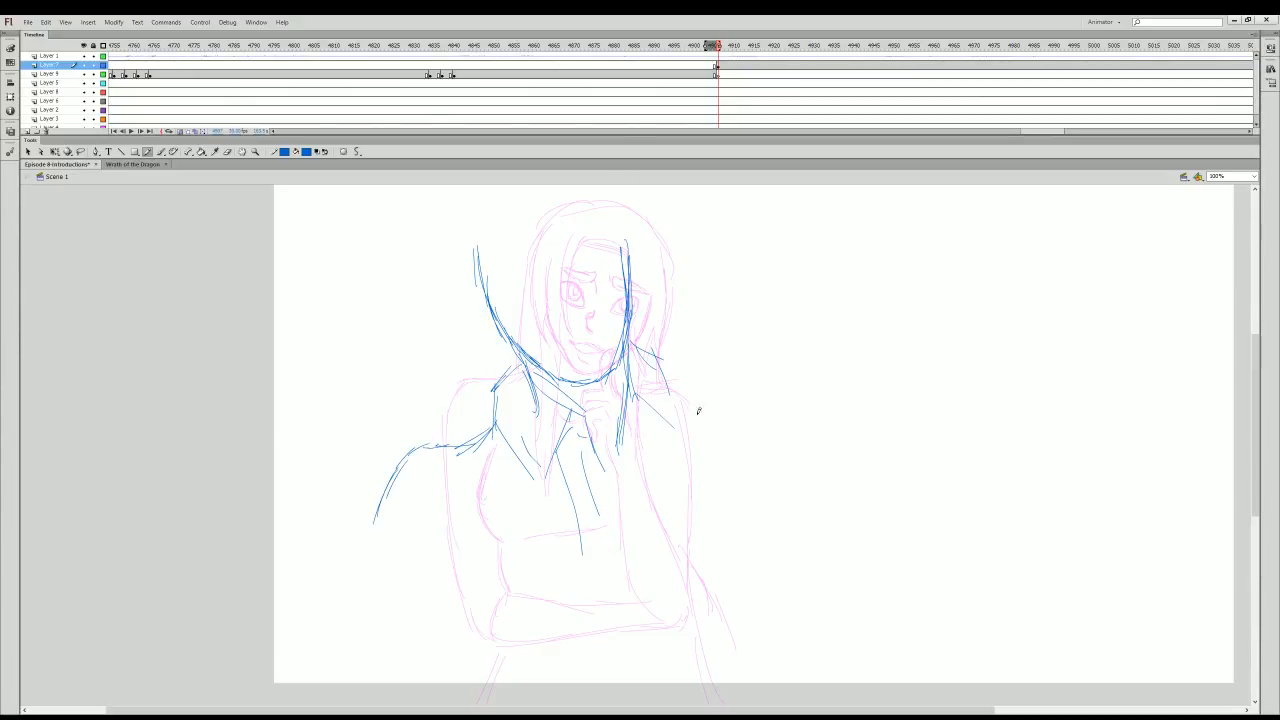
mouse_move(668, 396)
mouse_down()
mouse_move(725, 402)
mouse_move(698, 389)
mouse_move(753, 396)
mouse_move(788, 452)
mouse_up()
mouse_move(631, 412)
mouse_down()
mouse_move(655, 562)
mouse_move(678, 570)
mouse_up()
mouse_move(496, 426)
mouse_down()
mouse_move(428, 452)
mouse_move(410, 478)
mouse_move(402, 555)
mouse_up()
drag(404, 466, 384, 540)
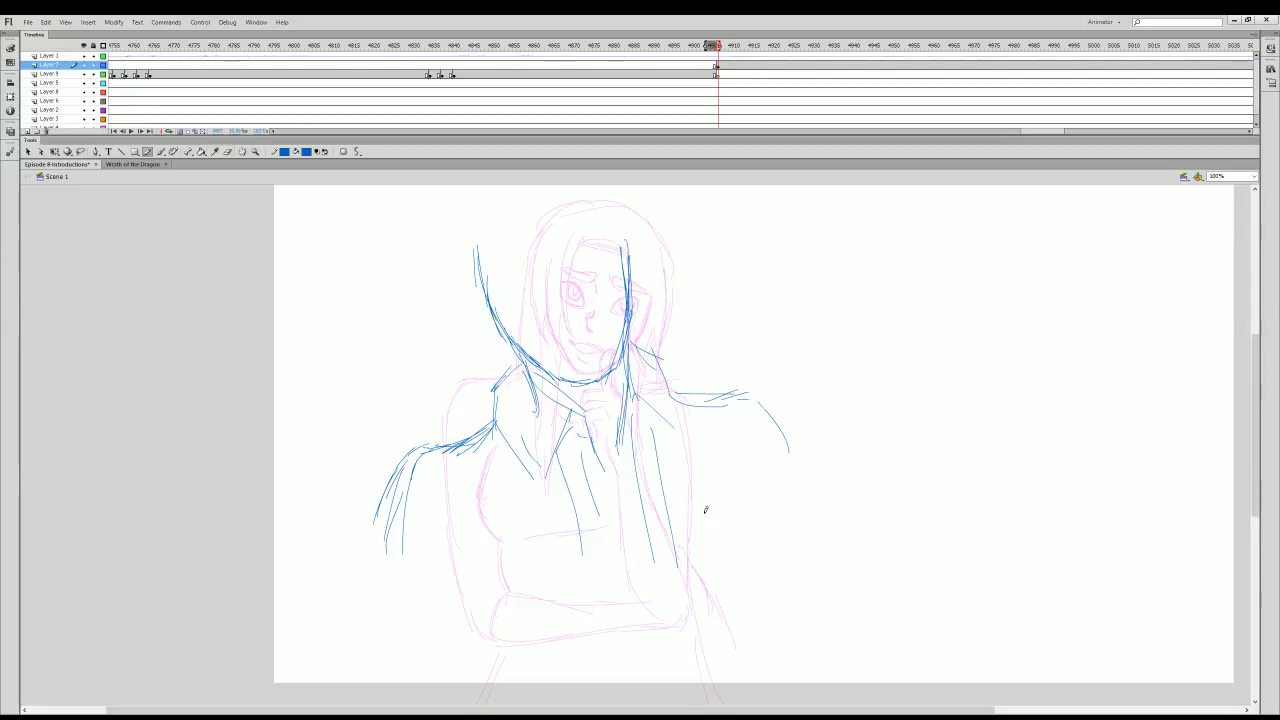
- Draw the long shirt-front lines down the chest, the right-hand outer sleeve folds and the inner edge of that sleeve
drag(590, 432, 618, 616)
drag(570, 464, 589, 638)
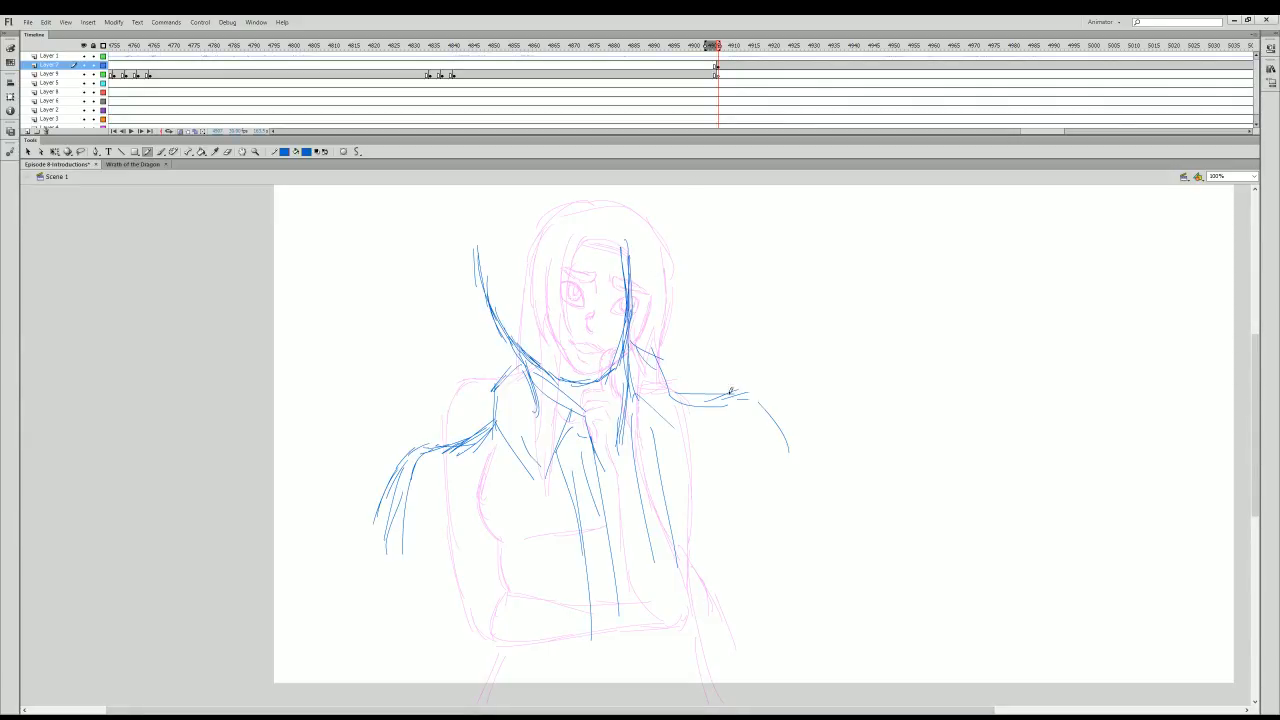
mouse_move(731, 390)
mouse_down()
mouse_move(766, 423)
mouse_move(786, 500)
mouse_move(788, 474)
mouse_move(800, 482)
mouse_move(808, 566)
mouse_up()
drag(732, 512, 734, 653)
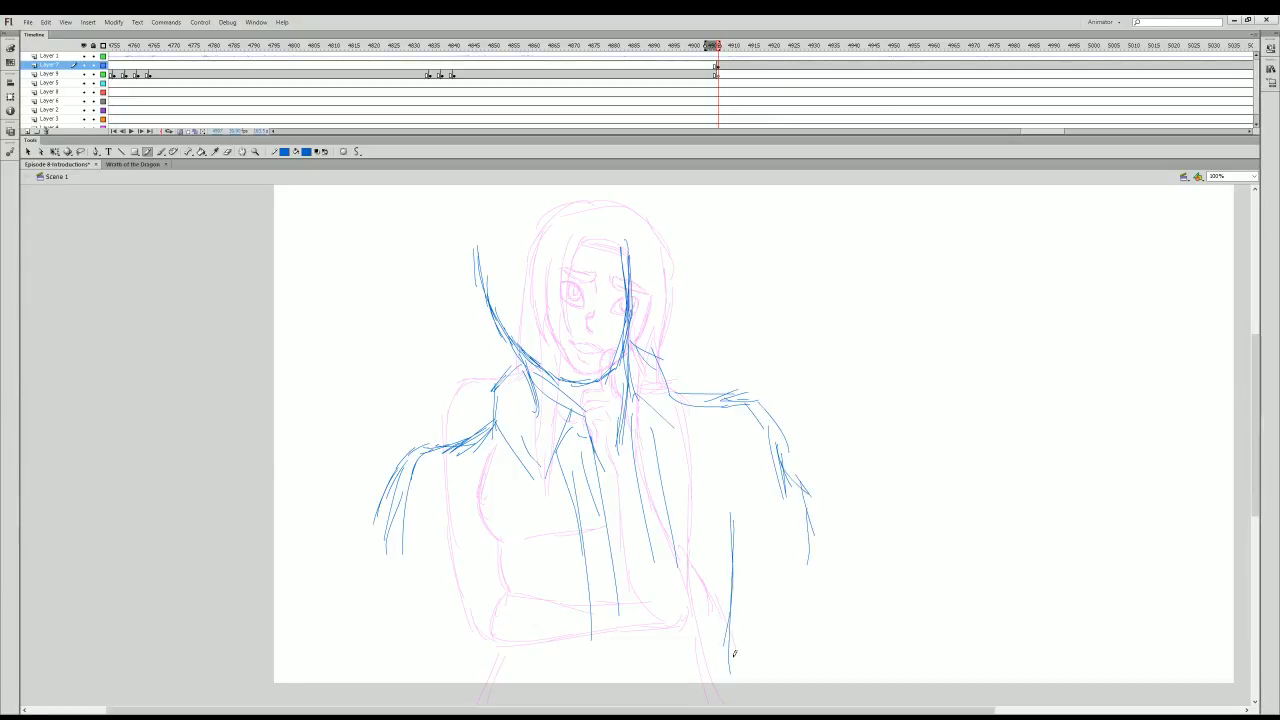
drag(737, 552, 746, 704)
- Draw the left-hand sleeve down to its cuff, with the armhole fold and the splayed jacket lines at the waist
drag(405, 512, 389, 606)
mouse_move(396, 550)
mouse_down()
mouse_move(384, 646)
mouse_move(426, 678)
mouse_up()
drag(428, 462, 462, 530)
drag(488, 614, 464, 698)
mouse_move(470, 606)
mouse_down()
mouse_move(491, 668)
mouse_move(488, 586)
mouse_move(530, 704)
mouse_up()
drag(489, 622, 528, 712)
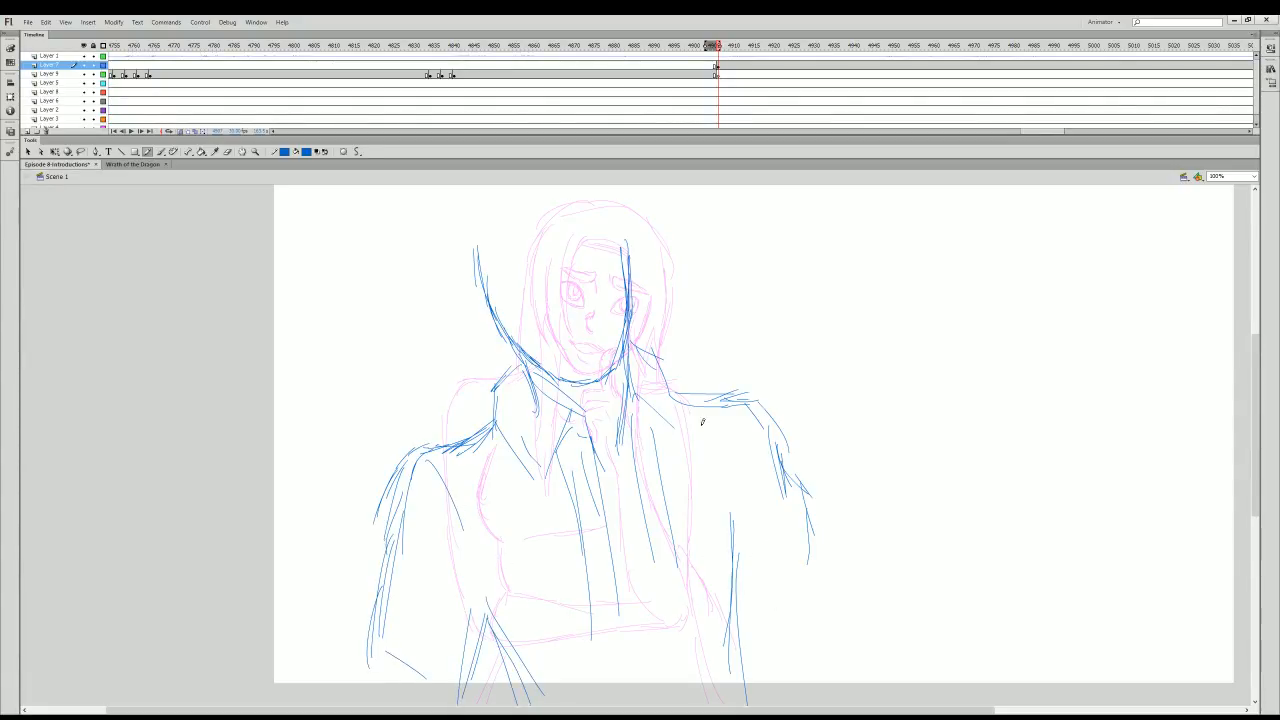
- Reinforce the inner line of the right-hand arm and rework the collar and shoulder on that side
drag(744, 540, 749, 652)
drag(744, 596, 747, 624)
drag(676, 398, 704, 404)
drag(646, 370, 666, 444)
drag(634, 382, 664, 446)
mouse_move(652, 358)
mouse_down()
mouse_move(674, 440)
mouse_move(736, 402)
mouse_up()
- Complete the right-hand sleeve's outer edge down to the cuff, and add the left-hand cuff line
mouse_move(712, 404)
mouse_down()
mouse_move(744, 410)
mouse_move(790, 502)
mouse_up()
drag(782, 494, 814, 578)
drag(794, 506, 824, 598)
drag(800, 556, 824, 610)
drag(816, 582, 838, 636)
mouse_move(742, 612)
mouse_down()
mouse_move(774, 713)
mouse_move(765, 683)
mouse_move(814, 668)
mouse_up()
drag(826, 632, 846, 678)
drag(380, 656, 370, 703)
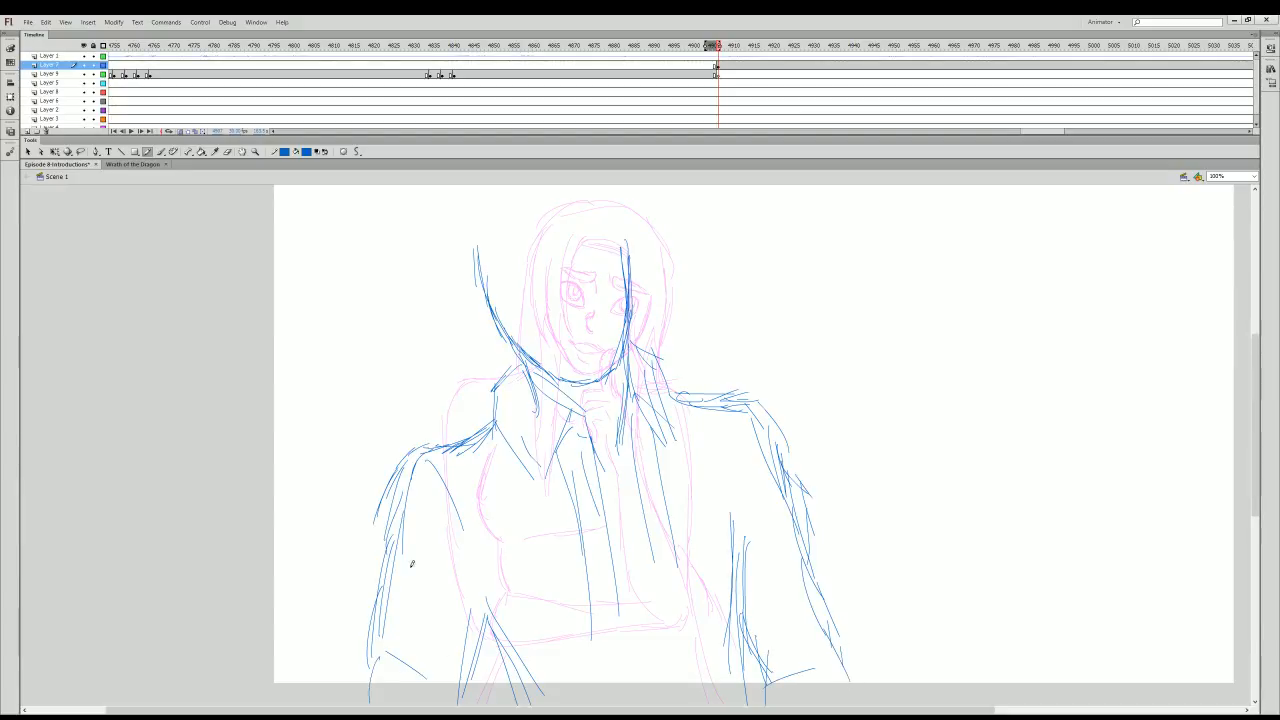
- Extend the right-hand edge of the face, check the drawing in playback, and start the left-hand eyebrow
drag(622, 240, 627, 278)
click(502, 268)
key(Return)
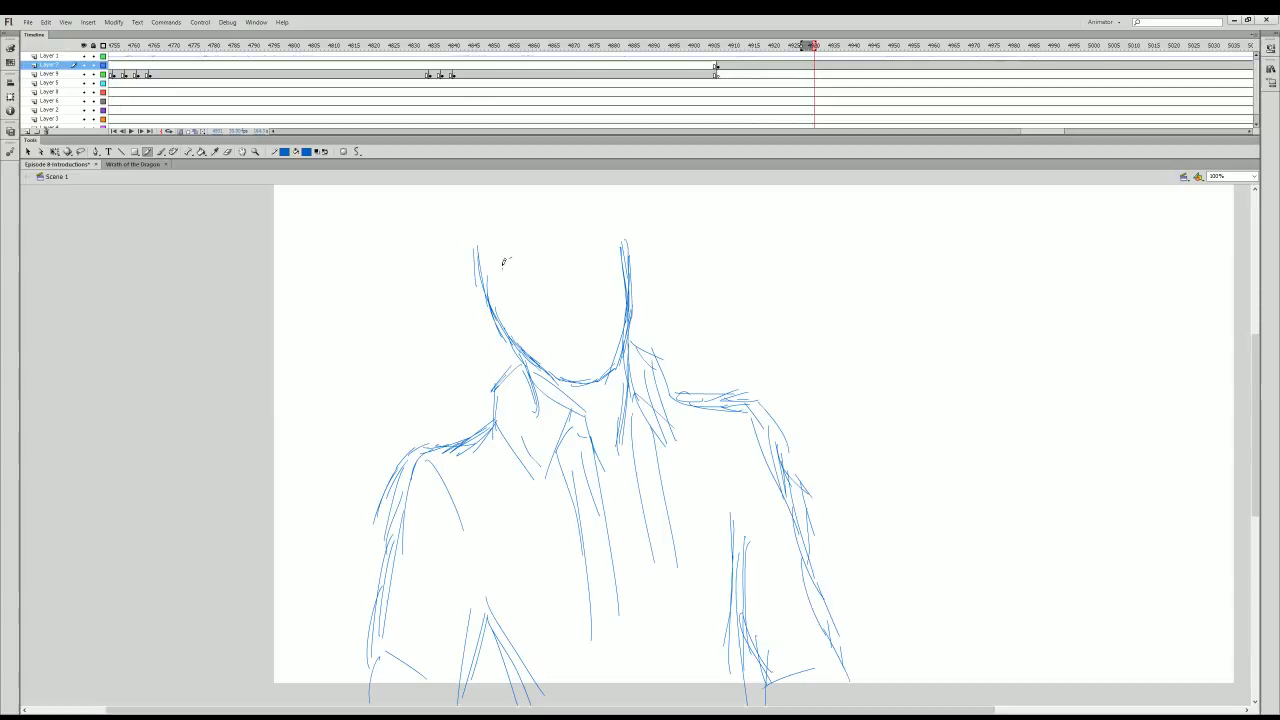
click(717, 66)
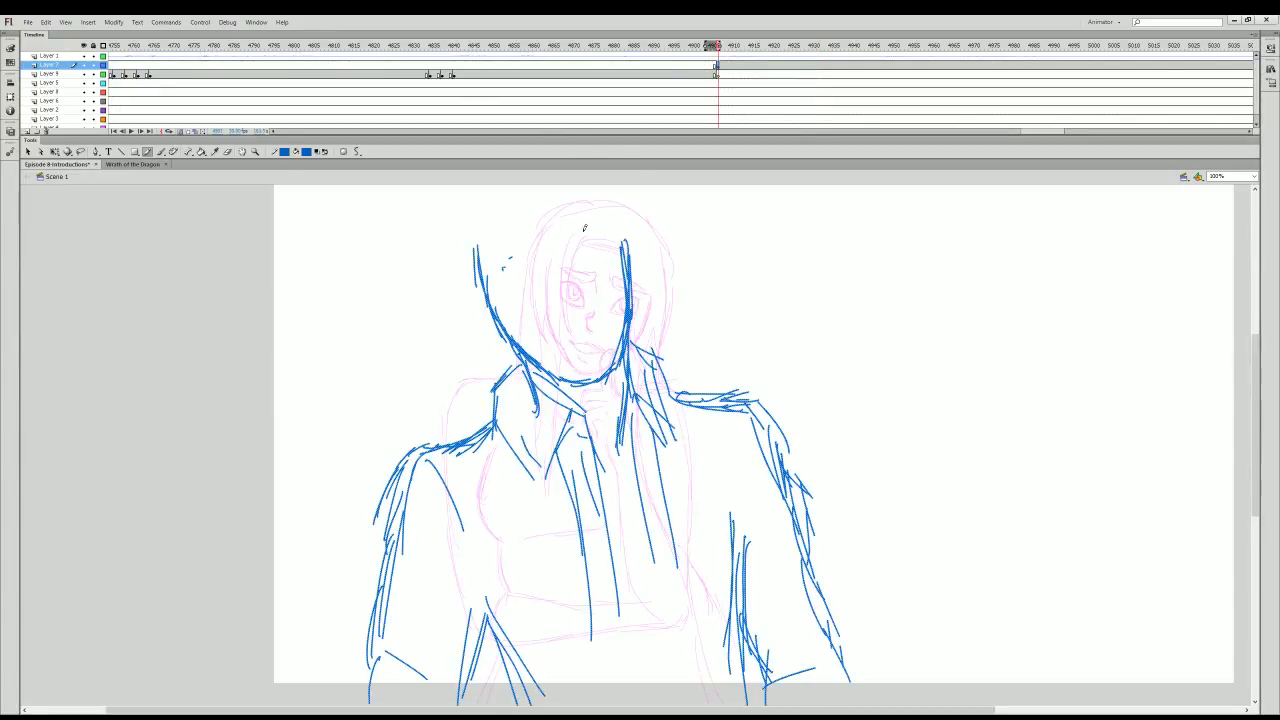
drag(500, 268, 520, 258)
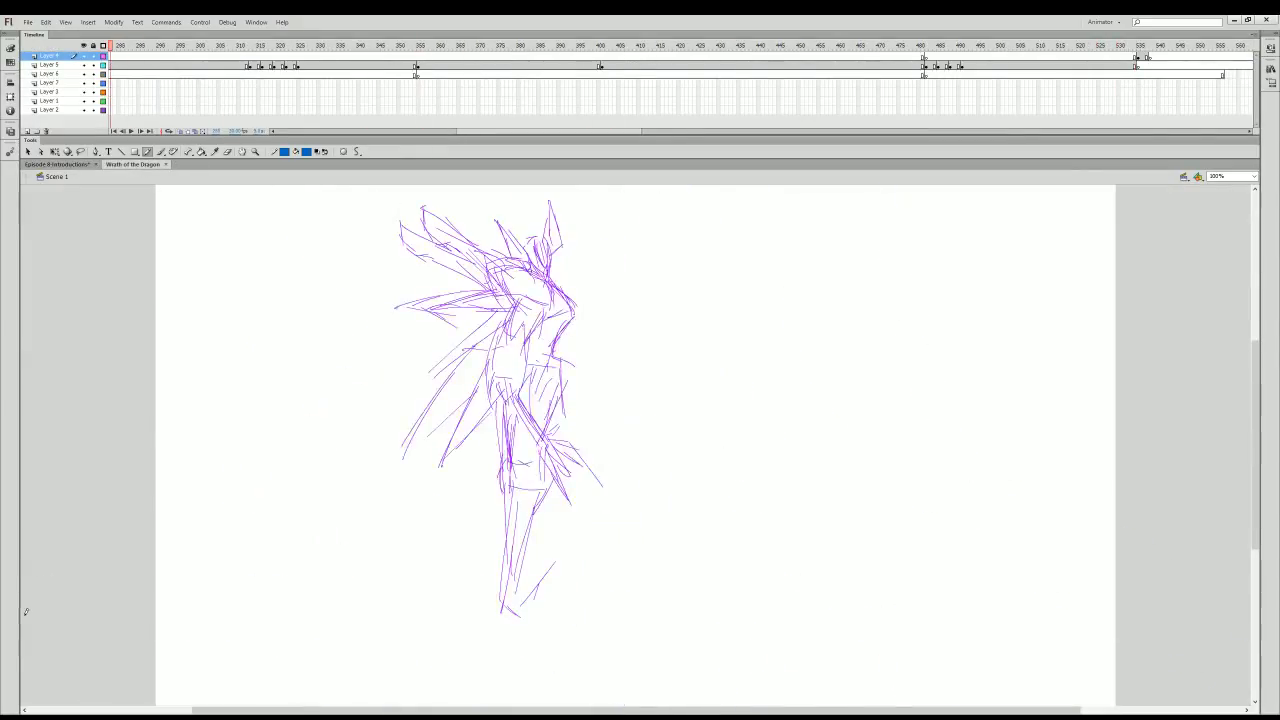
- Play the animation in the Wrath of the Dragon document for reference, and return to the Introductions document
key(Return)
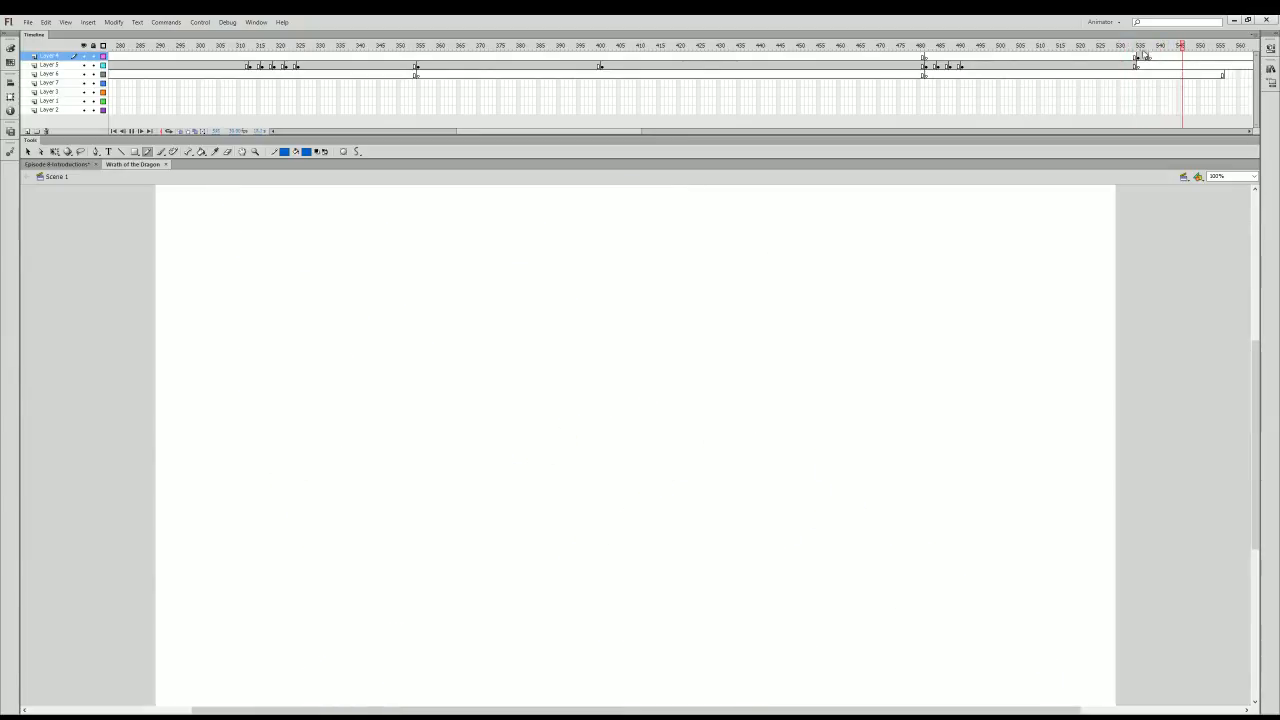
drag(1140, 49, 1144, 63)
click(72, 164)
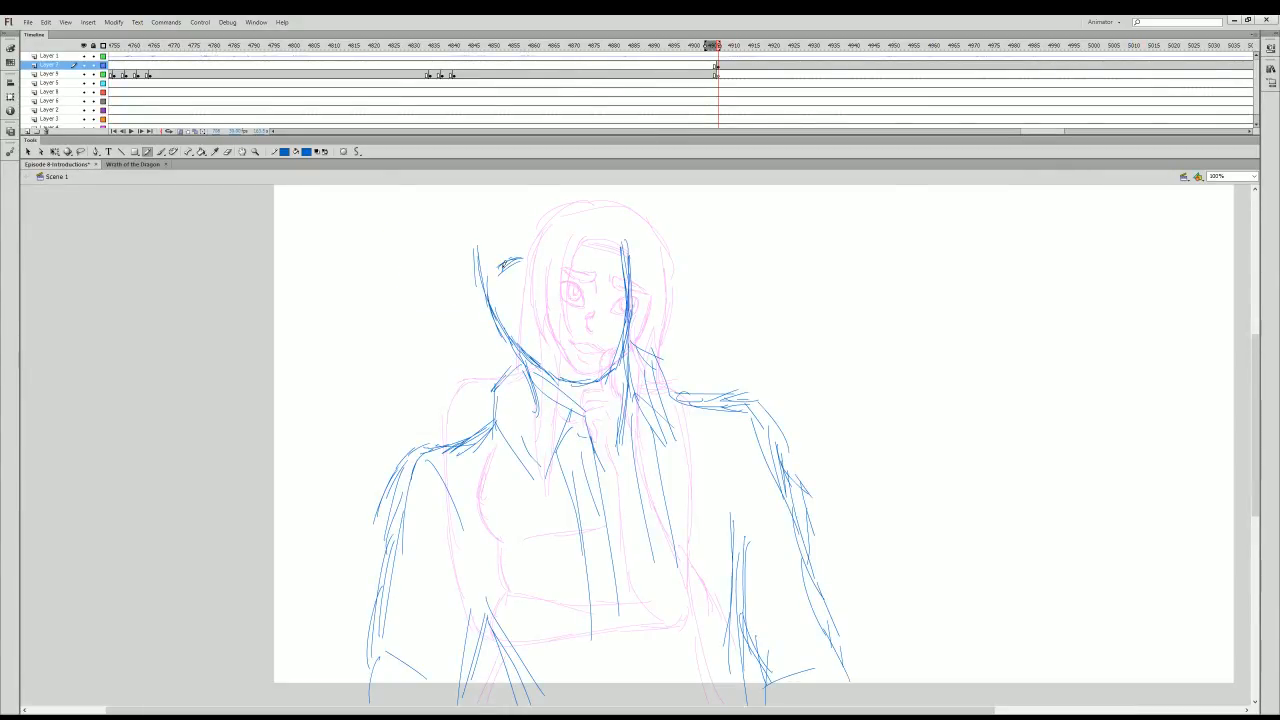
- Sketch the new character's worried eyebrows, both eyes with irises, the nose and the small mouth
mouse_move(514, 262)
mouse_down()
mouse_move(546, 260)
mouse_move(550, 246)
mouse_move(542, 270)
mouse_move(507, 270)
mouse_up()
mouse_move(513, 285)
mouse_down()
mouse_move(547, 289)
mouse_move(528, 279)
mouse_move(514, 300)
mouse_move(551, 296)
mouse_up()
mouse_move(596, 252)
mouse_down()
mouse_move(622, 244)
mouse_move(575, 242)
mouse_move(593, 248)
mouse_up()
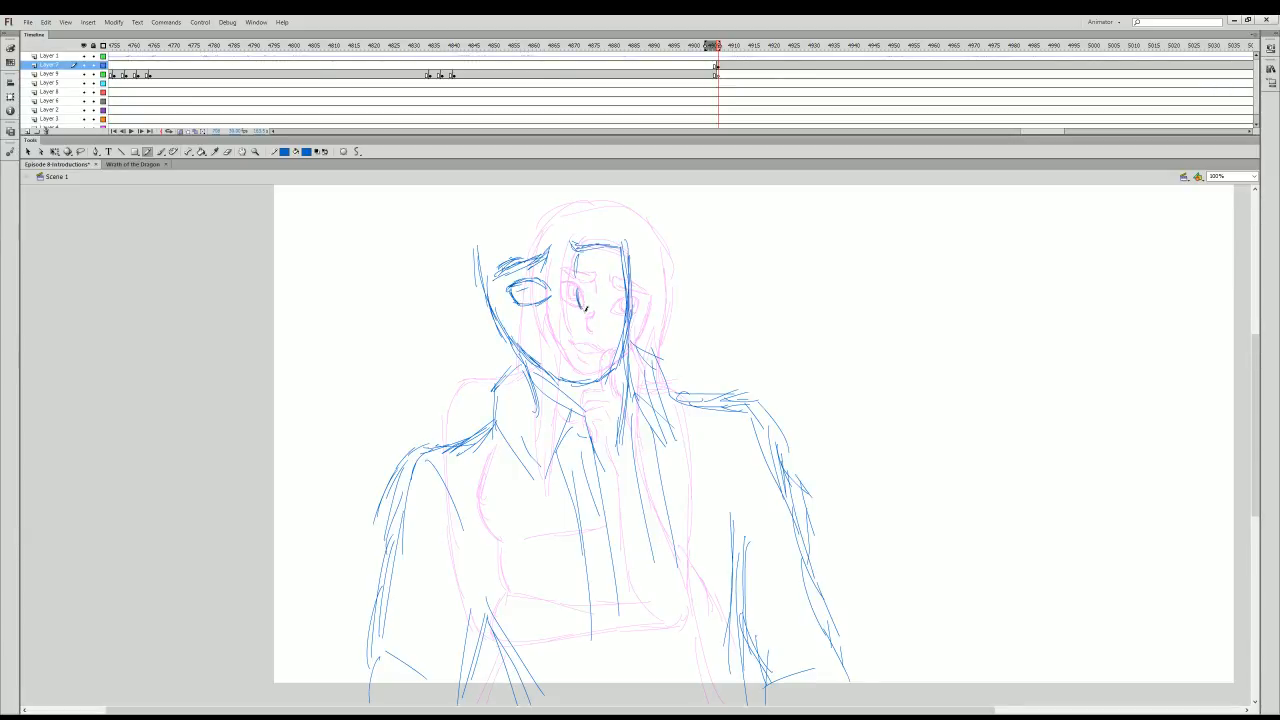
drag(578, 294, 589, 317)
drag(585, 343, 596, 336)
drag(540, 286, 515, 291)
mouse_move(532, 297)
mouse_down()
mouse_move(528, 281)
mouse_move(544, 292)
mouse_move(618, 256)
mouse_move(594, 286)
mouse_move(618, 265)
mouse_move(604, 284)
mouse_move(616, 266)
mouse_move(605, 270)
mouse_up()
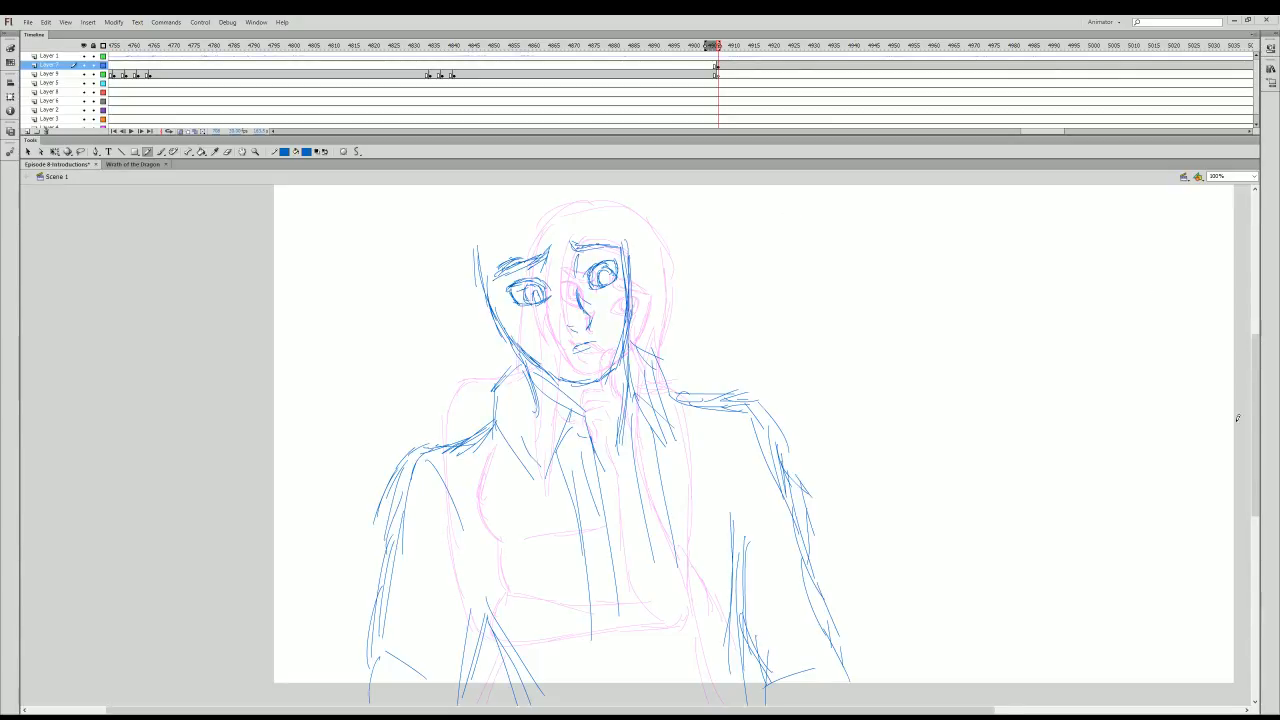
- Sketch the hair strands framing the left side of the face down to the neck, and begin the centre fringe
scroll(1200, 357, up, 2)
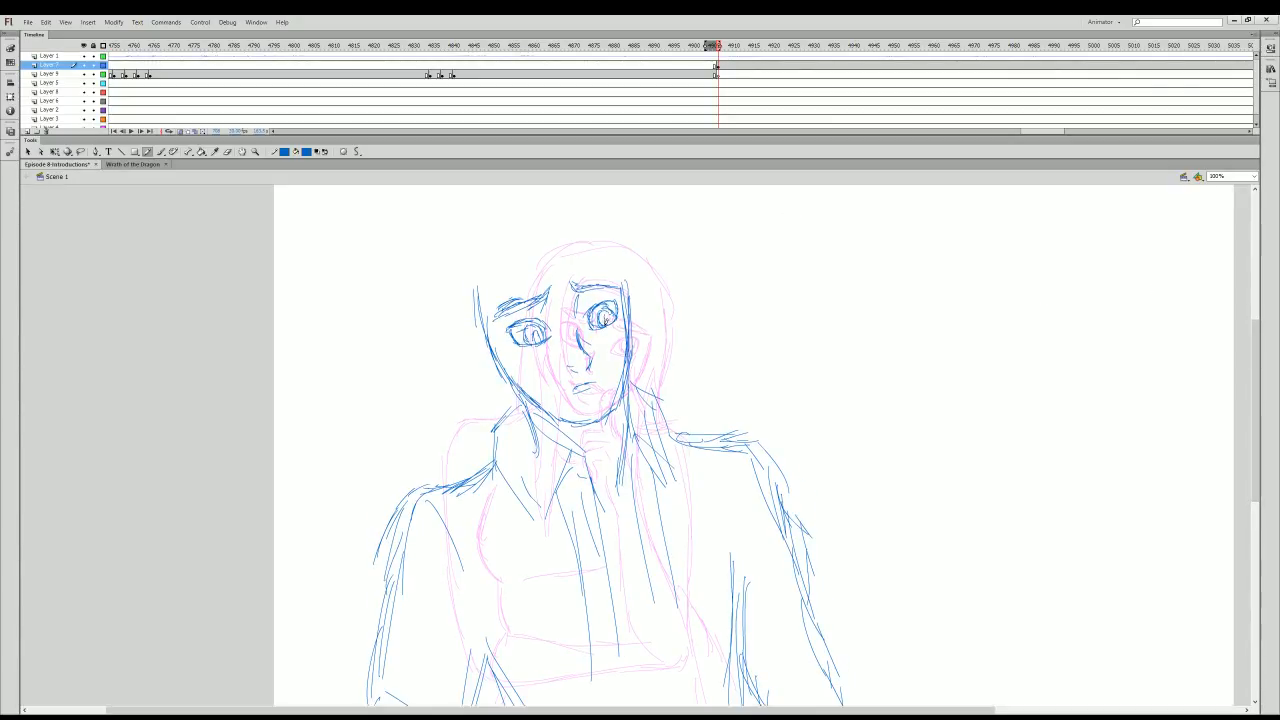
drag(544, 256, 524, 386)
mouse_move(476, 278)
mouse_down()
mouse_move(462, 374)
mouse_move(490, 398)
mouse_up()
mouse_move(474, 330)
mouse_down()
mouse_move(491, 377)
mouse_move(481, 337)
mouse_move(524, 432)
mouse_up()
drag(500, 378, 526, 436)
drag(564, 263, 592, 280)
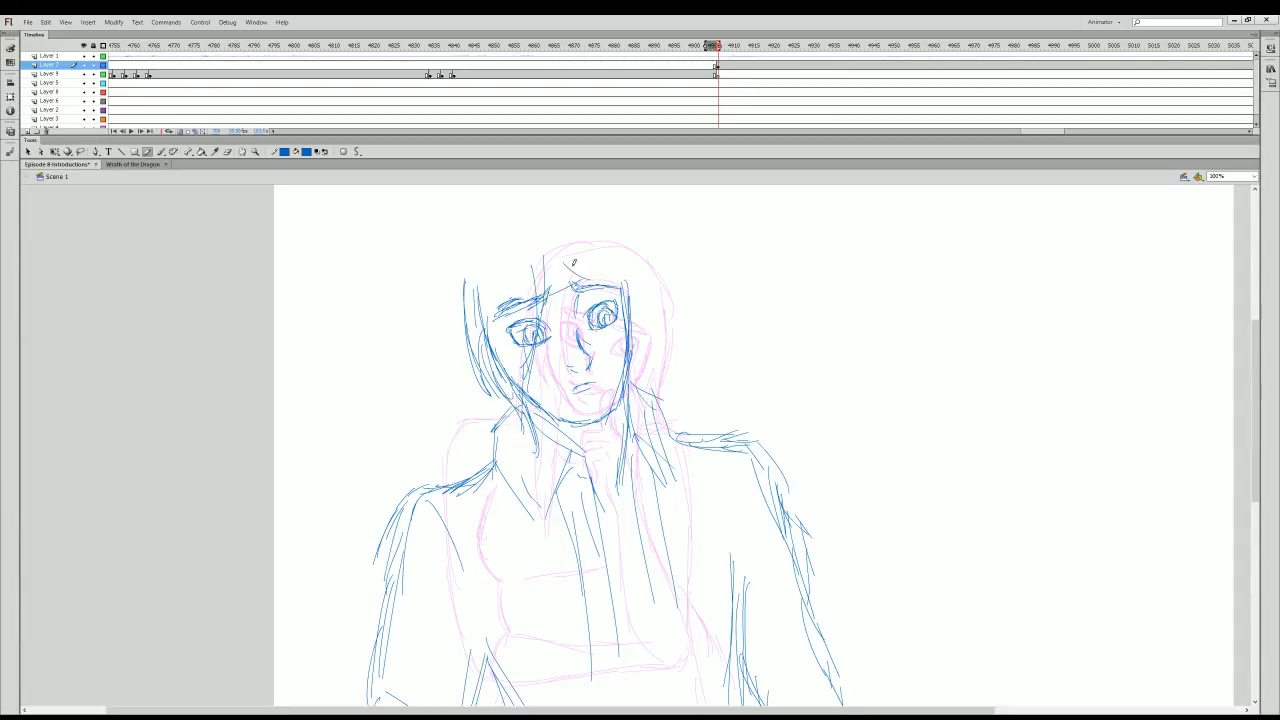
drag(486, 352, 535, 436)
drag(498, 390, 528, 452)
drag(523, 368, 513, 418)
- Draw the fringe strands across the right-hand eye and the hair hanging along the right side of the face
drag(568, 262, 598, 304)
drag(600, 306, 624, 334)
drag(606, 322, 650, 344)
drag(636, 248, 658, 325)
drag(632, 270, 656, 370)
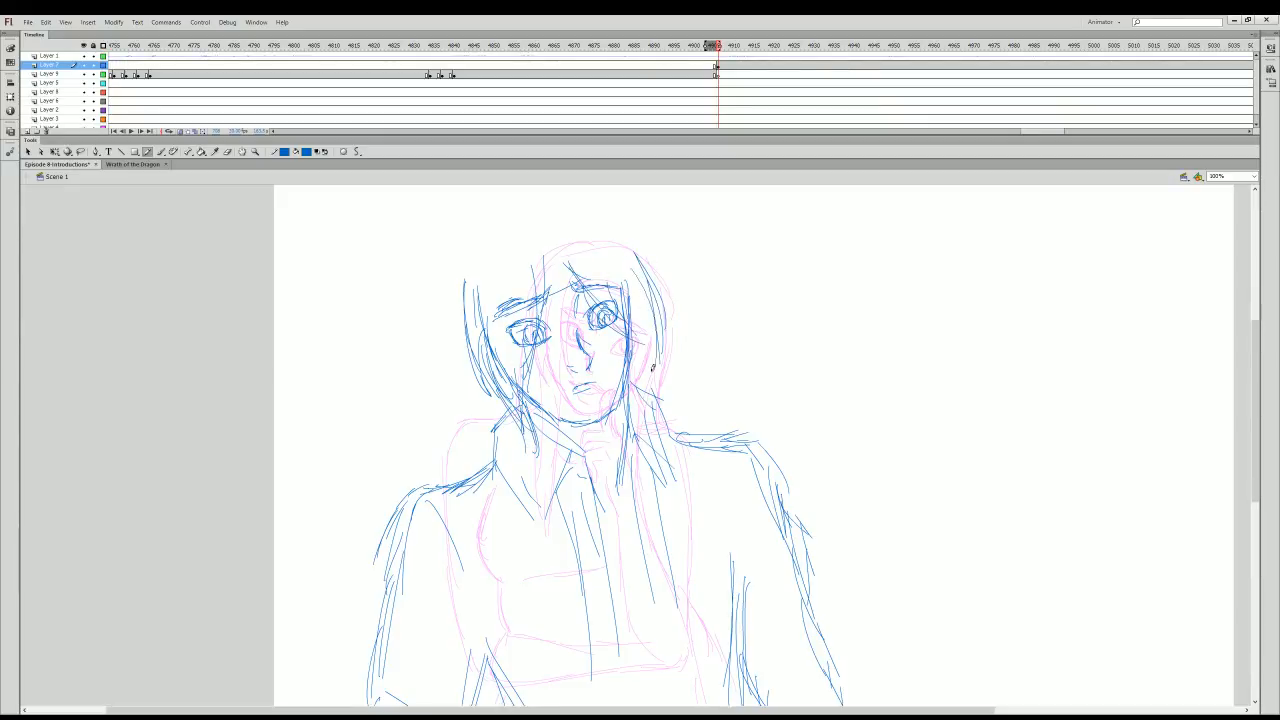
drag(656, 320, 642, 404)
drag(646, 352, 630, 394)
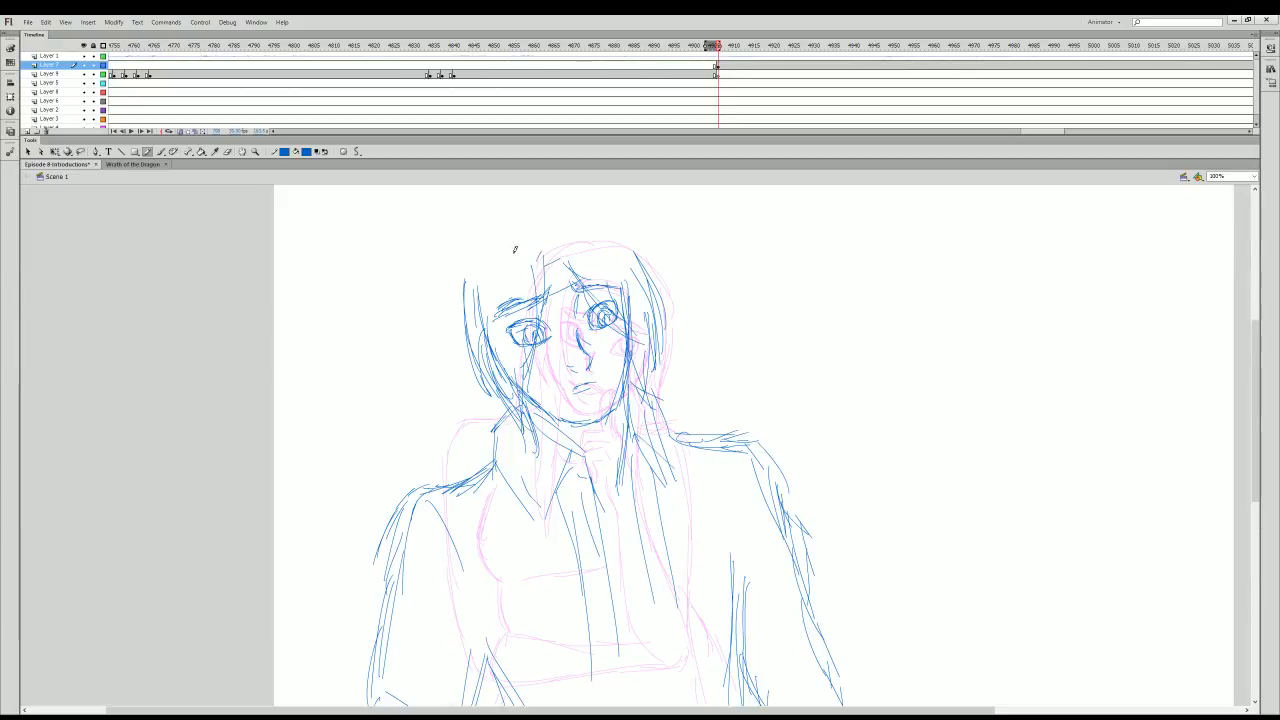
- Sketch the outer hair outline over the top of the head, with spiky tufts and extra strands at the left
mouse_move(460, 266)
mouse_down()
mouse_move(492, 192)
mouse_move(450, 354)
mouse_up()
mouse_move(496, 212)
mouse_down()
mouse_move(548, 187)
mouse_move(572, 194)
mouse_up()
scroll(687, 279, up, 1)
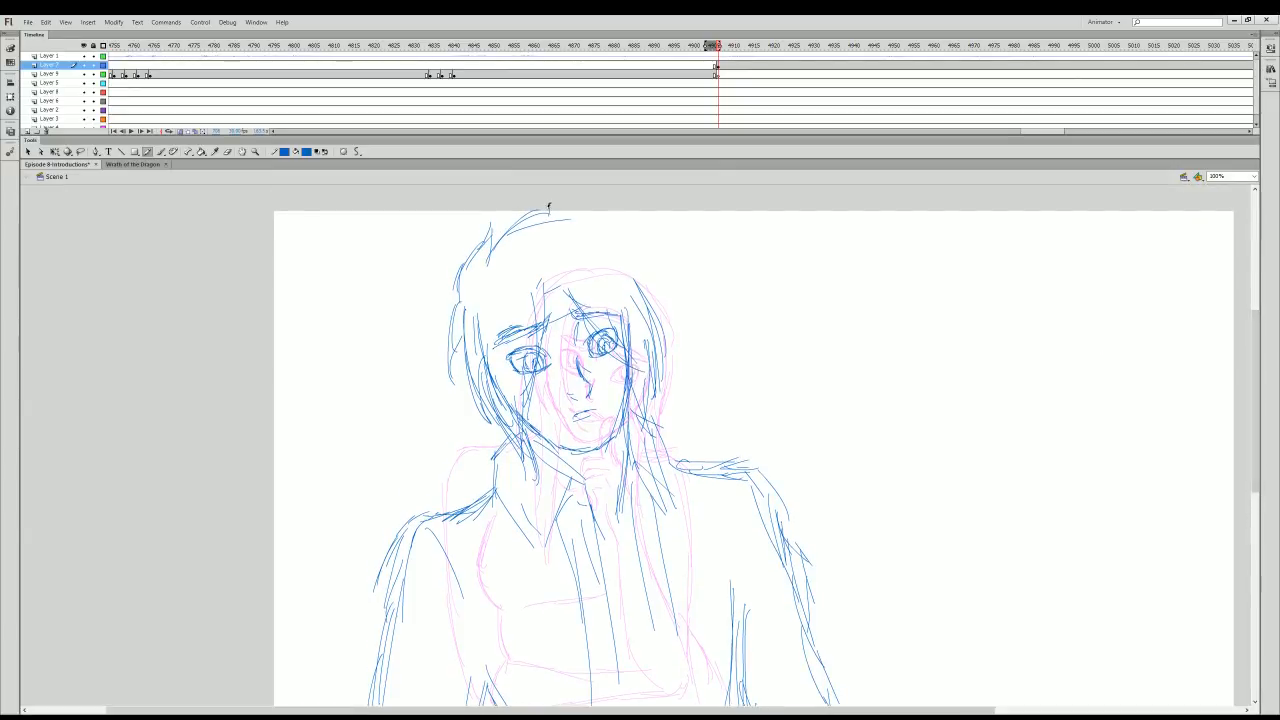
mouse_move(516, 240)
mouse_down()
mouse_move(574, 209)
mouse_move(642, 218)
mouse_move(608, 238)
mouse_up()
mouse_move(608, 237)
mouse_down()
mouse_move(657, 273)
mouse_move(655, 298)
mouse_up()
mouse_move(474, 378)
mouse_down()
mouse_move(500, 412)
mouse_move(492, 440)
mouse_up()
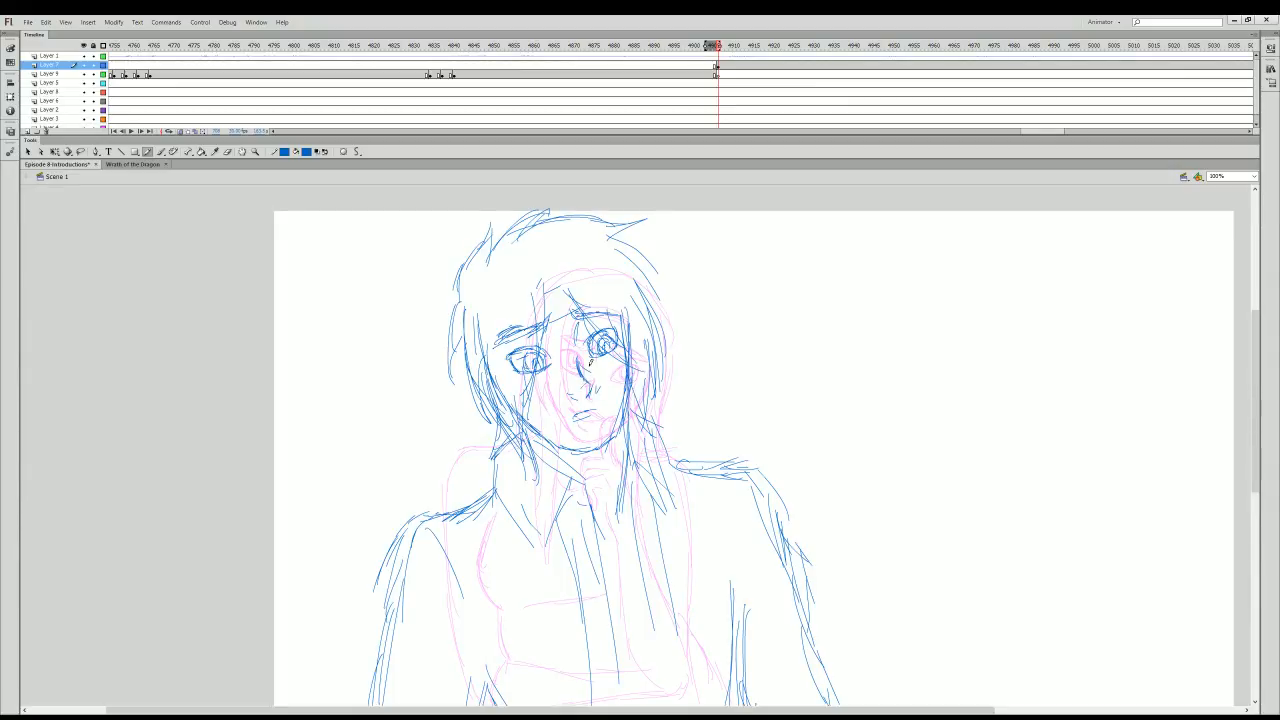
- Play back the cut from the thinking pose to the new character, and return to the Layer 7 keyframe near frame 4906
scroll(981, 427, down, 3)
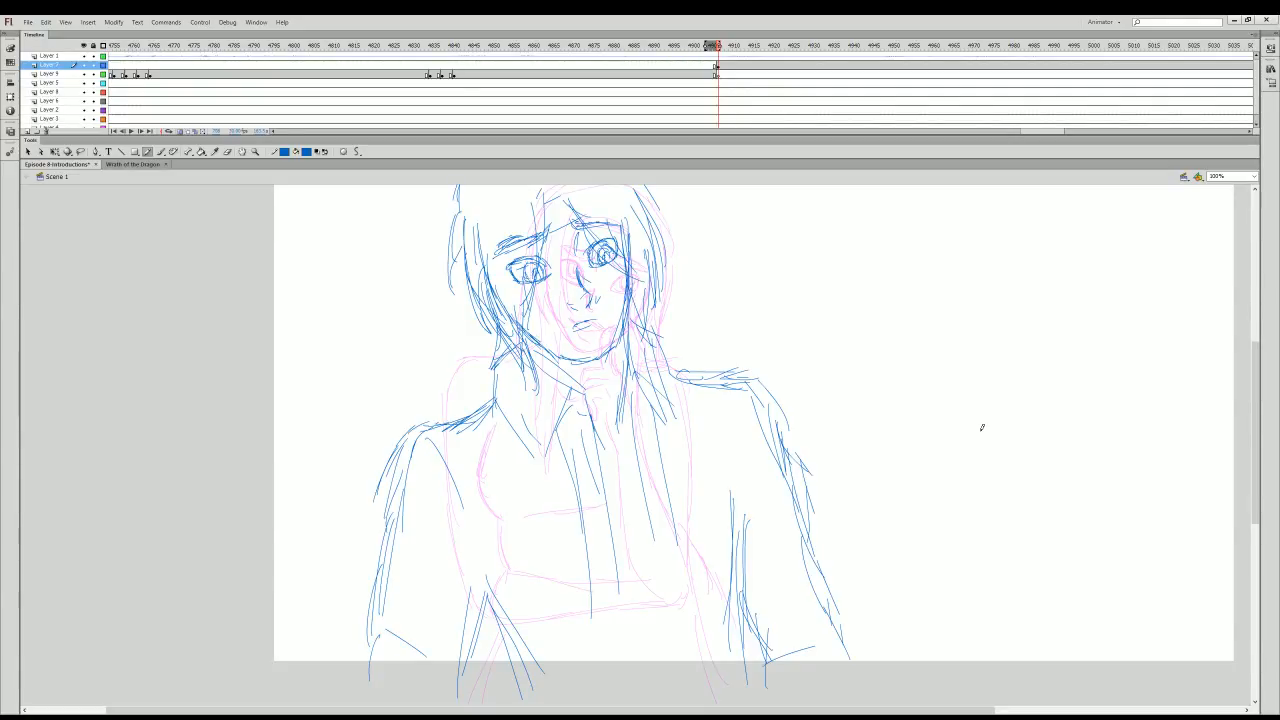
mouse_move(690, 48)
mouse_down()
mouse_move(411, 174)
mouse_move(206, 390)
mouse_up()
key(Return)
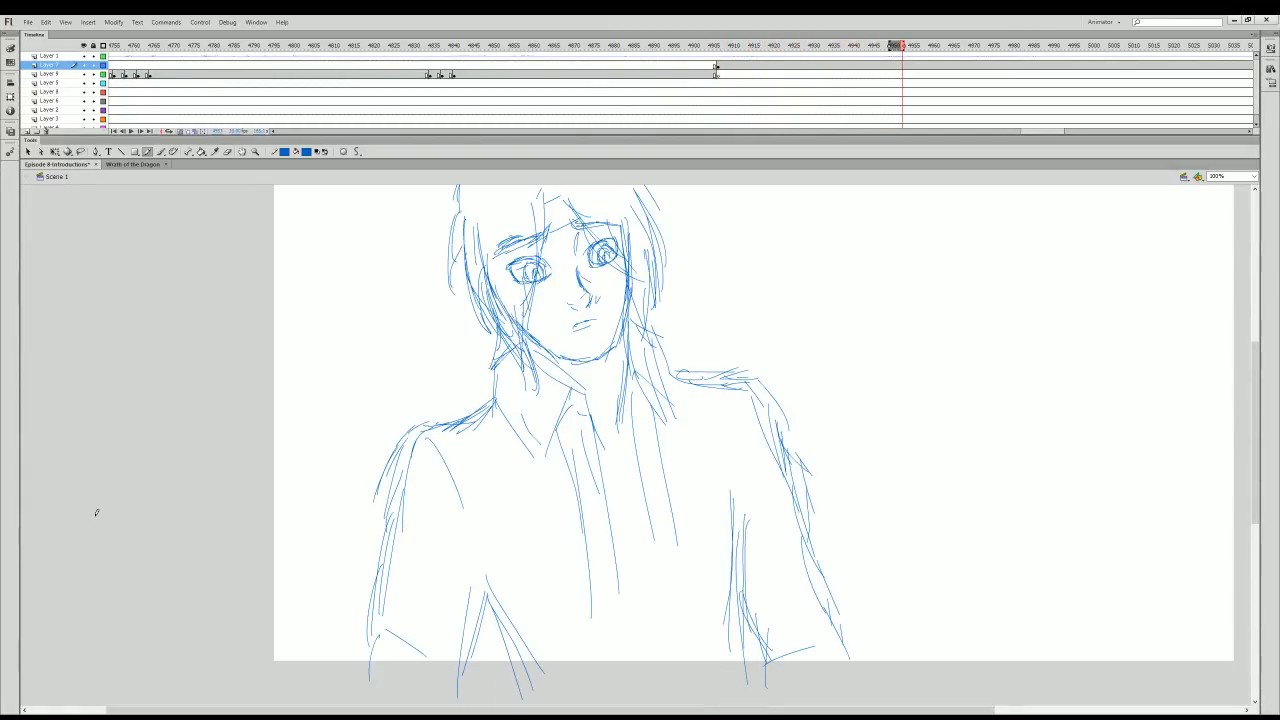
mouse_move(769, 48)
mouse_down()
mouse_move(680, 114)
mouse_move(604, 205)
mouse_up()
key(Return)
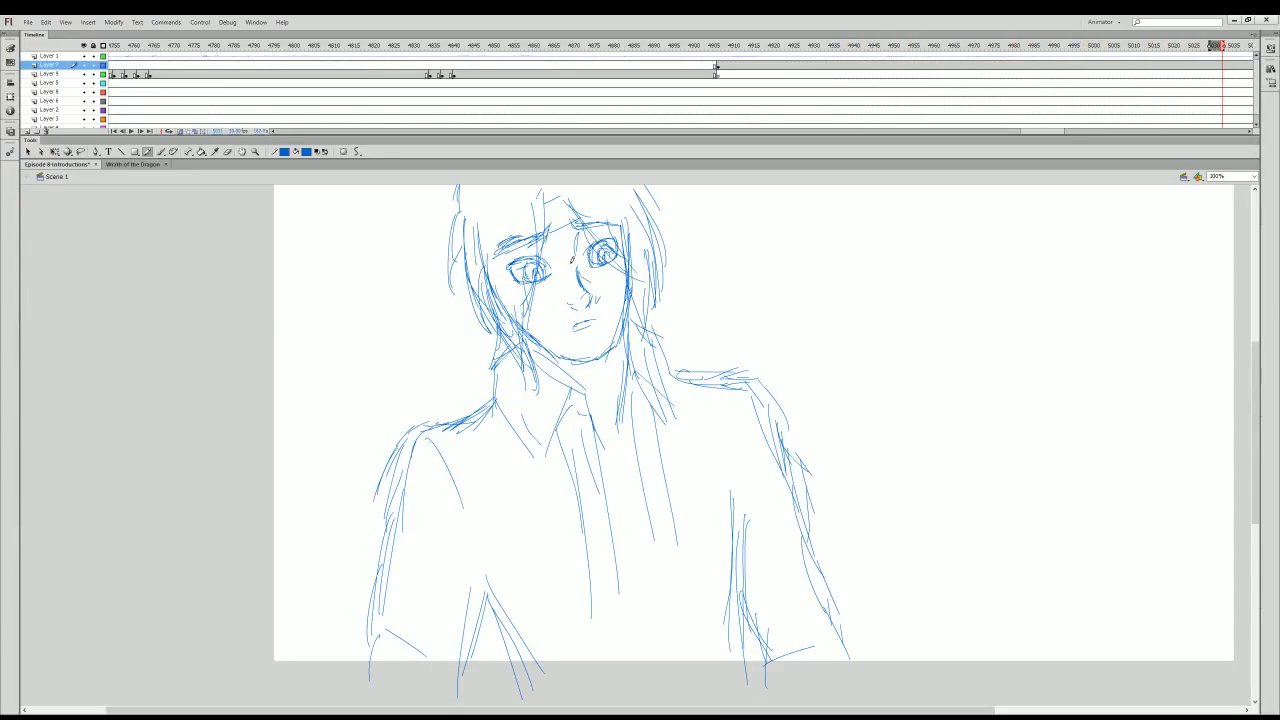
click(718, 68)
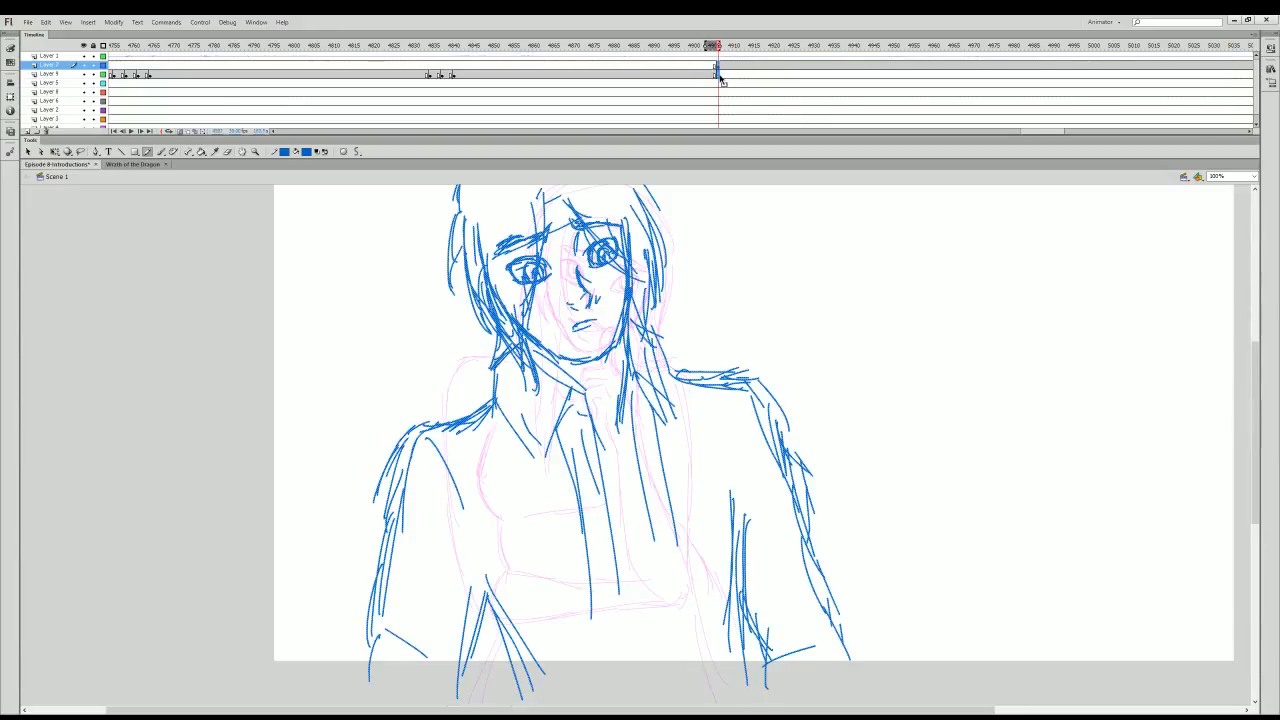
drag(718, 68, 719, 77)
click(718, 67)
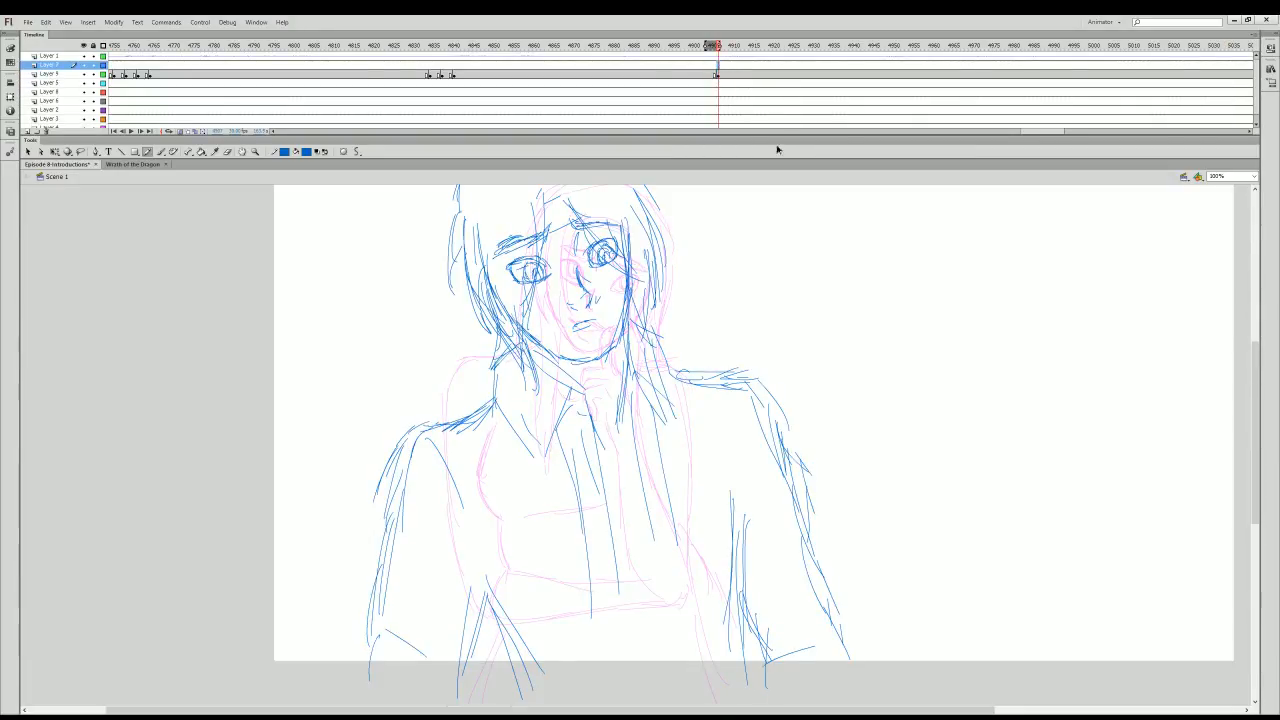
- Set the stroke colour to magenta and sketch the second figure's rounded head top and long hair edge down its right side
drag(635, 711, 733, 711)
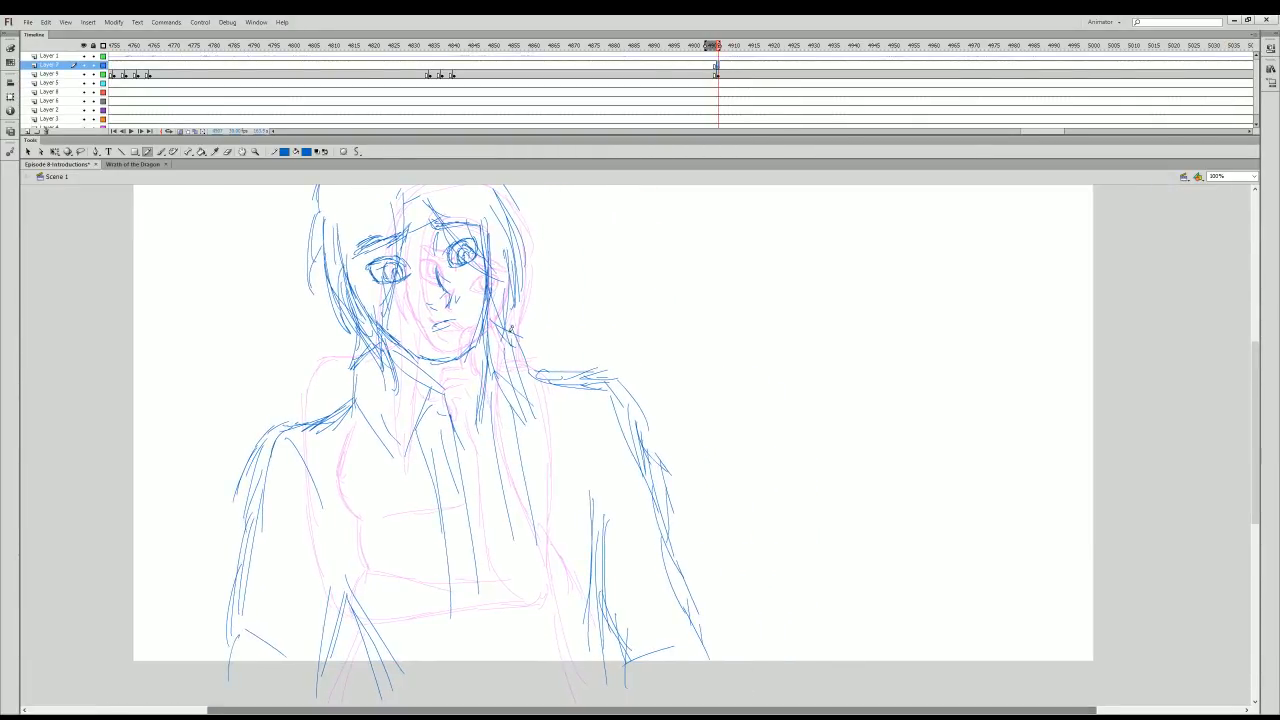
click(284, 151)
click(299, 249)
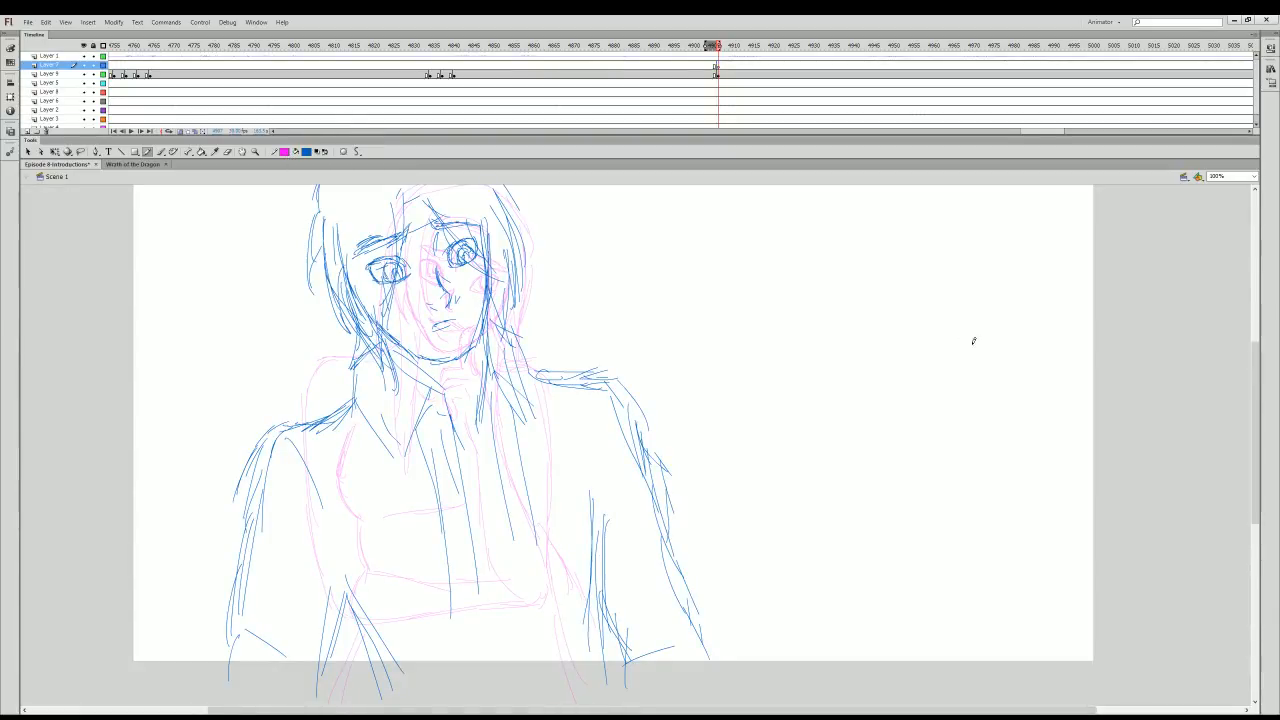
drag(830, 343, 745, 500)
mouse_move(774, 386)
mouse_down()
mouse_move(872, 341)
mouse_move(803, 360)
mouse_move(823, 337)
mouse_move(934, 357)
mouse_move(992, 440)
mouse_up()
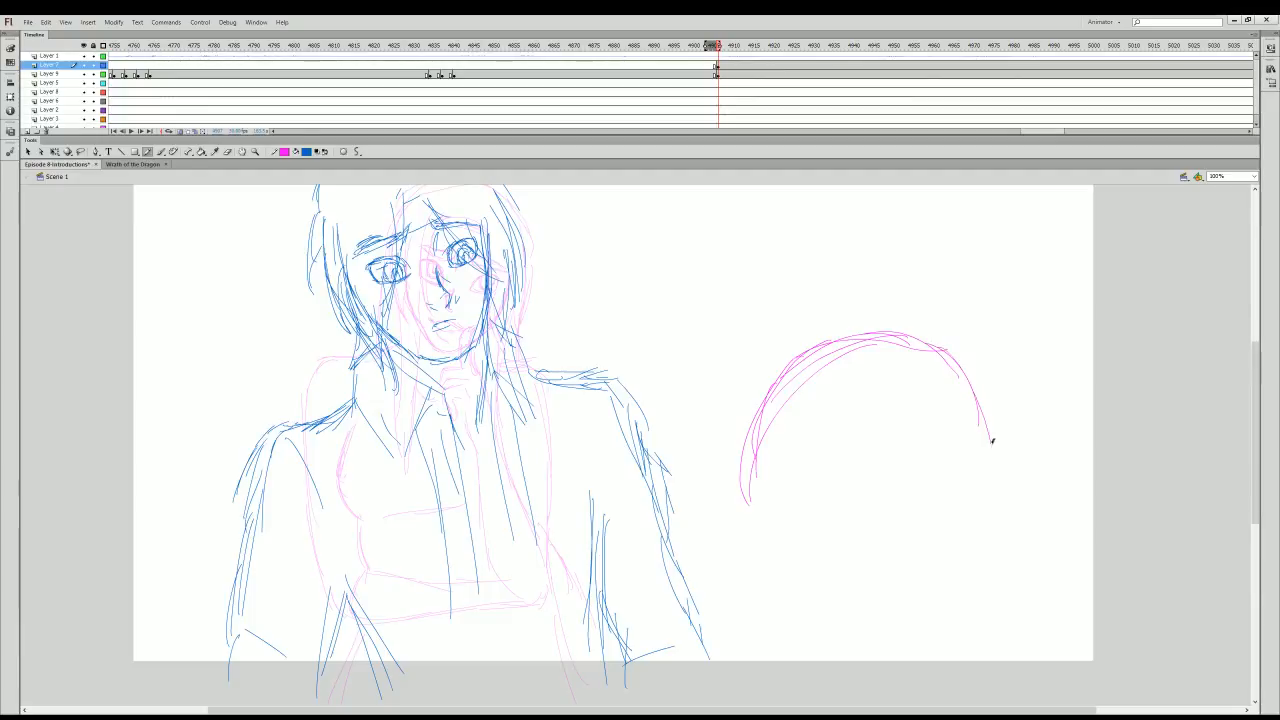
mouse_move(966, 345)
mouse_down()
mouse_move(1000, 515)
mouse_move(993, 582)
mouse_up()
drag(1005, 458, 1016, 680)
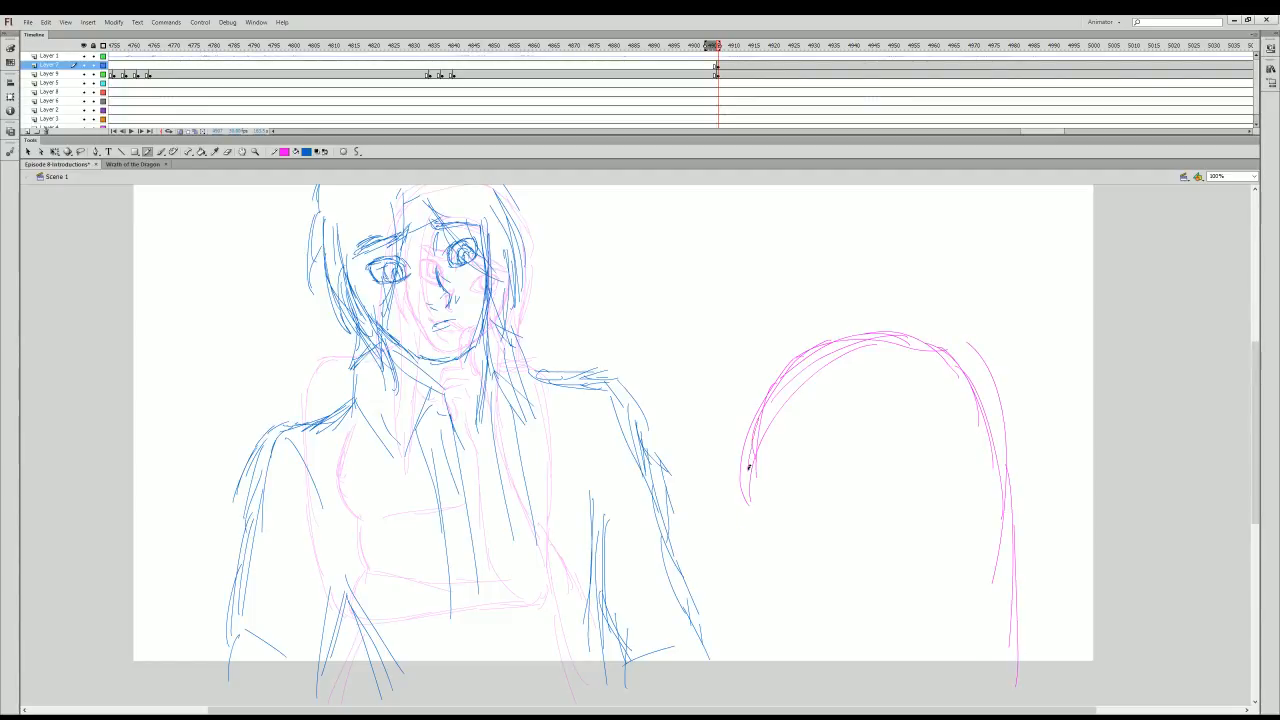
- Sketch the left side of the second figure's head, curving in at the neck and running past the stage's lower edge
mouse_move(749, 467)
mouse_down()
mouse_move(746, 514)
mouse_move(763, 491)
mouse_move(776, 598)
mouse_up()
mouse_move(780, 491)
mouse_down()
mouse_move(749, 618)
mouse_move(752, 705)
mouse_up()
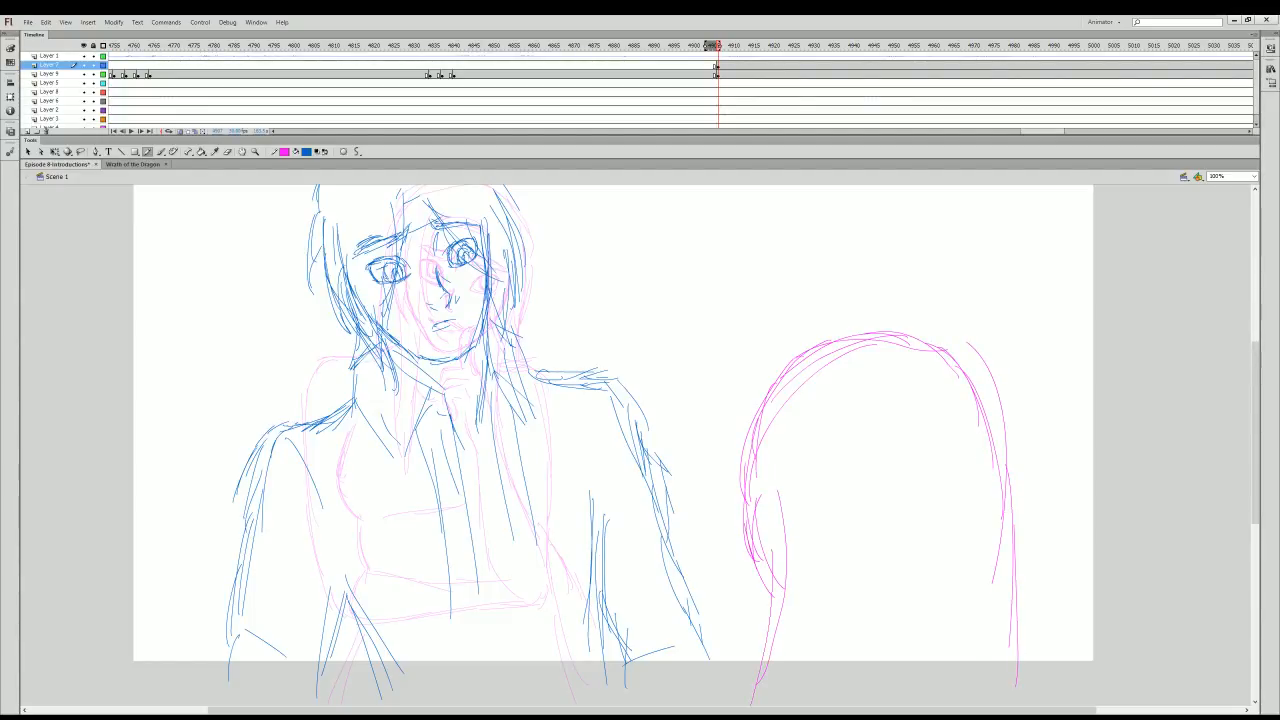
drag(770, 588, 766, 704)
drag(1021, 648, 1026, 704)
drag(786, 684, 790, 565)
drag(780, 609, 776, 705)
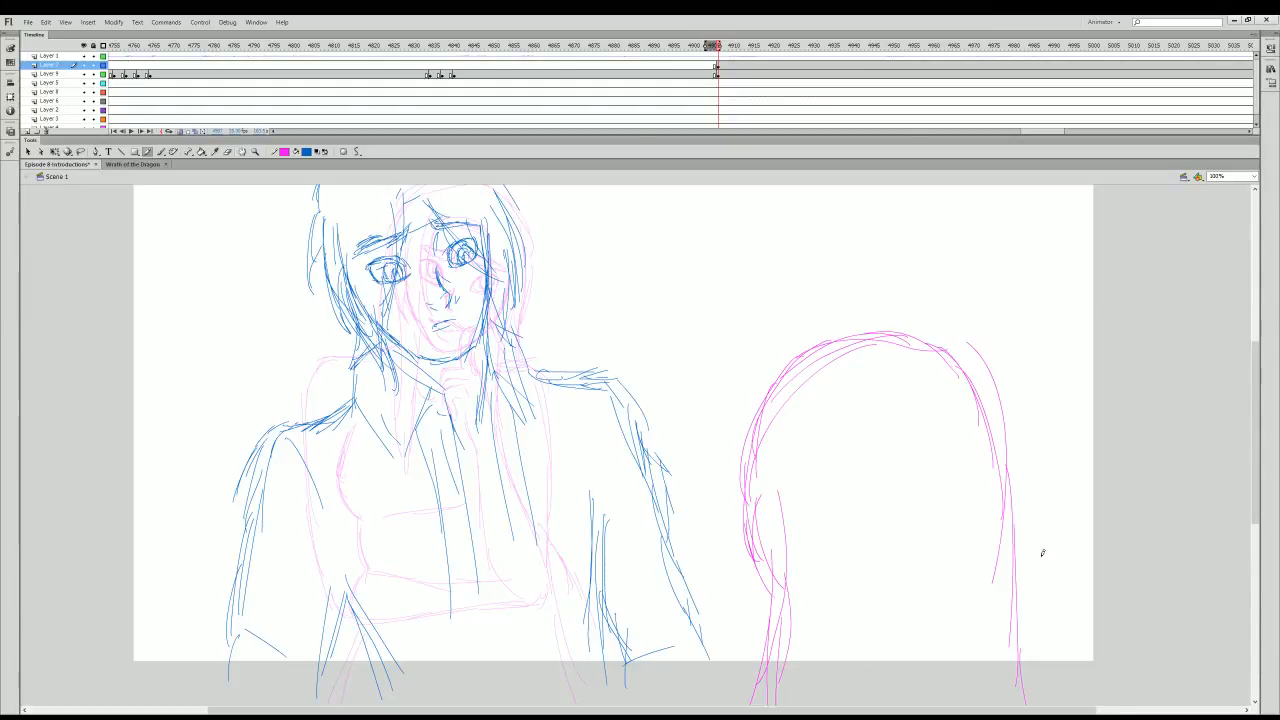
- Move the magenta head sketch up on the stage and extend its hair lines past the stage's lower edge on both sides
click(716, 65)
click(55, 151)
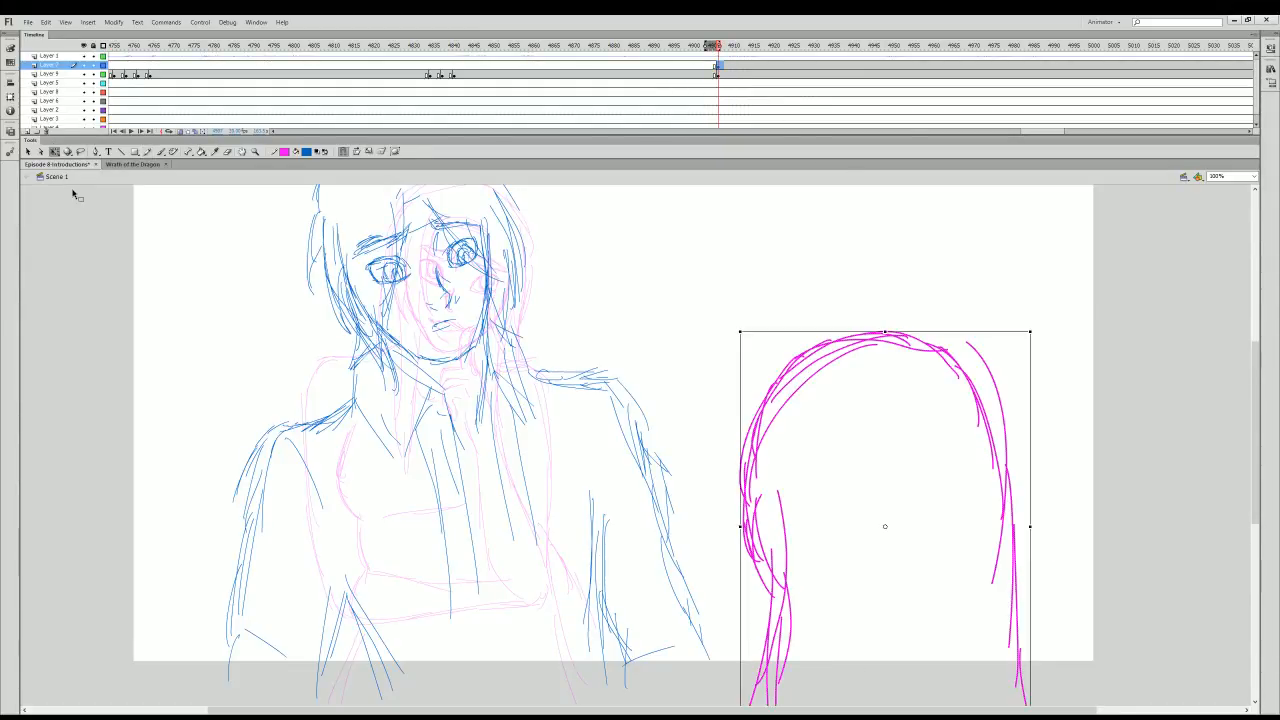
drag(806, 360, 806, 334)
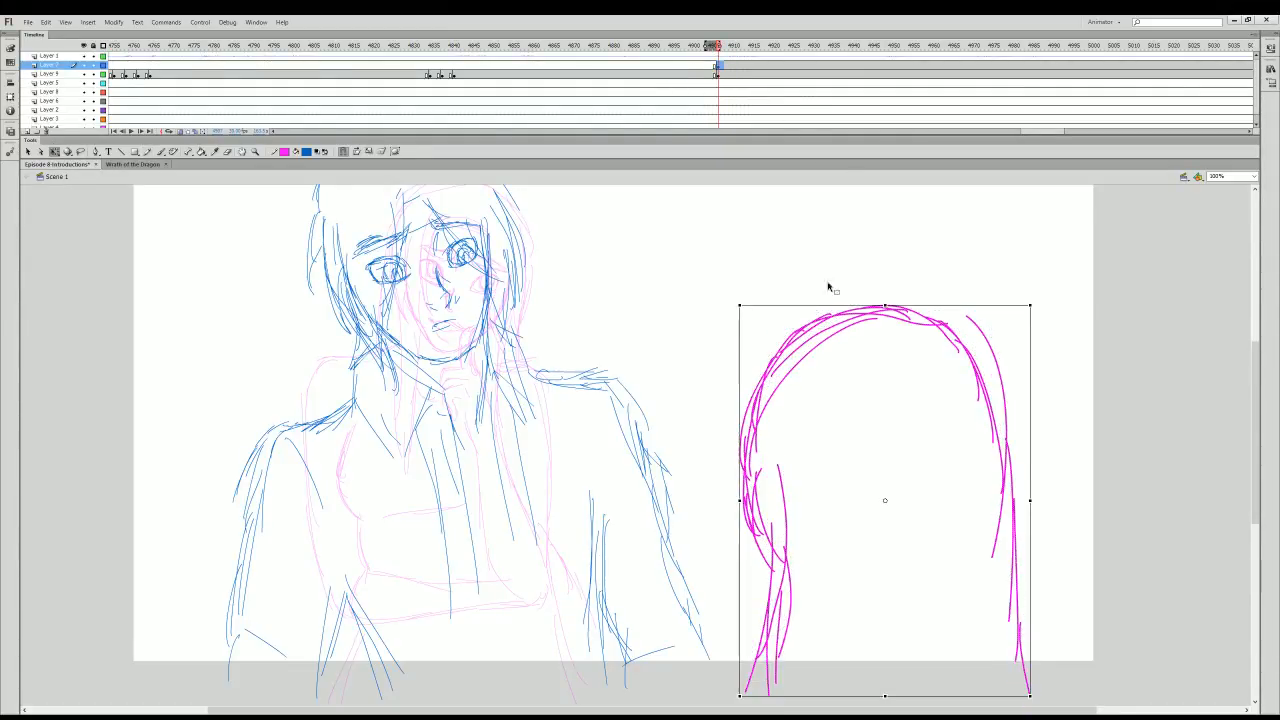
drag(980, 349, 975, 327)
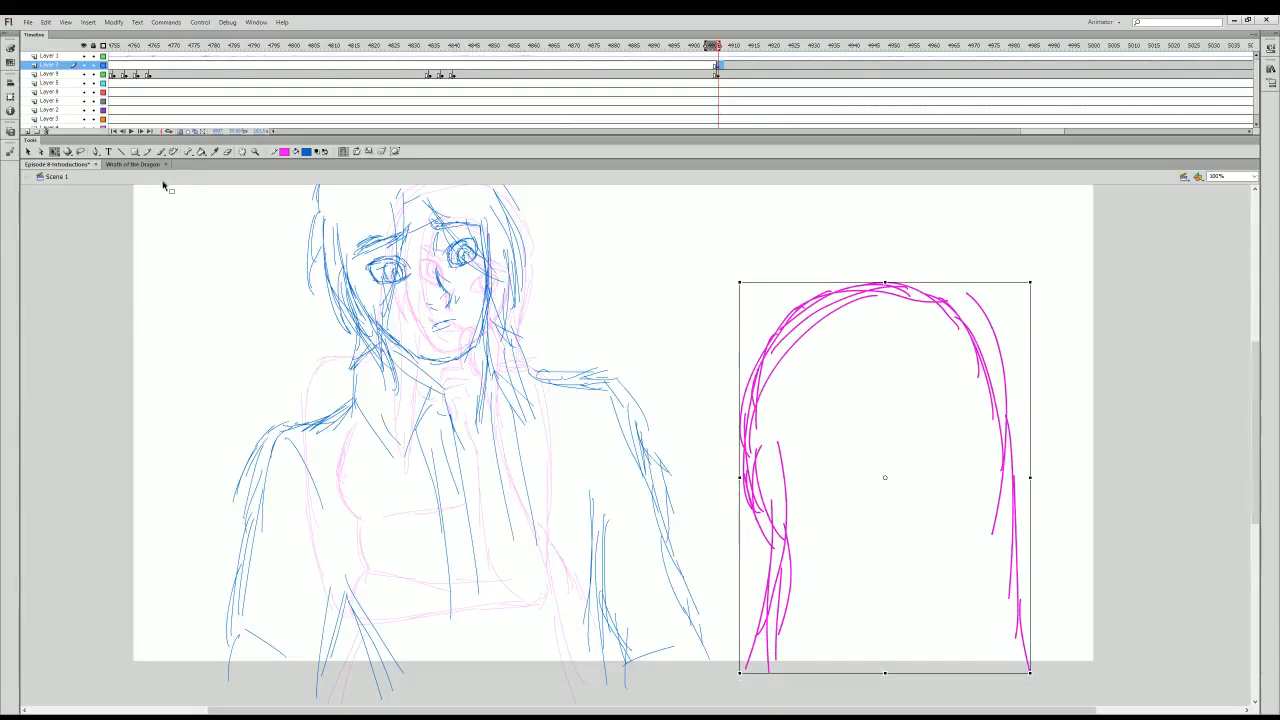
click(147, 151)
drag(768, 600, 736, 705)
drag(998, 588, 1048, 705)
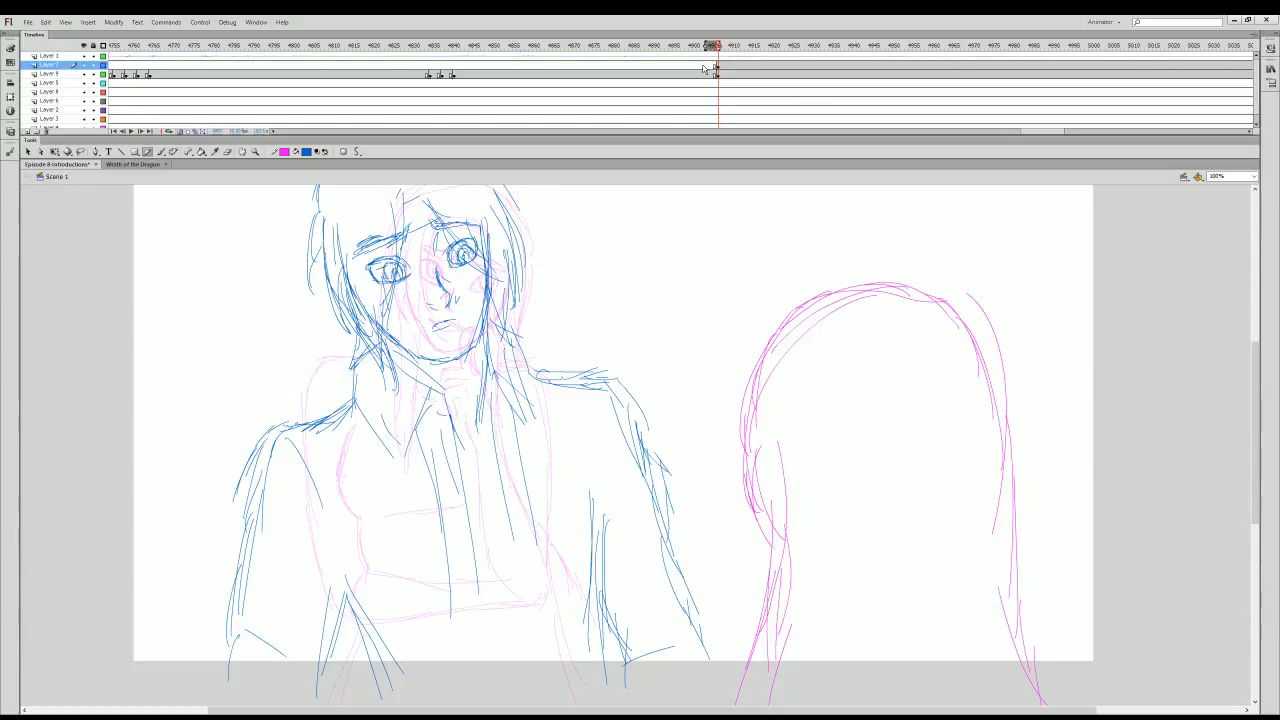
- Play back the two-figure shot to judge how long it should hold
key(Return)
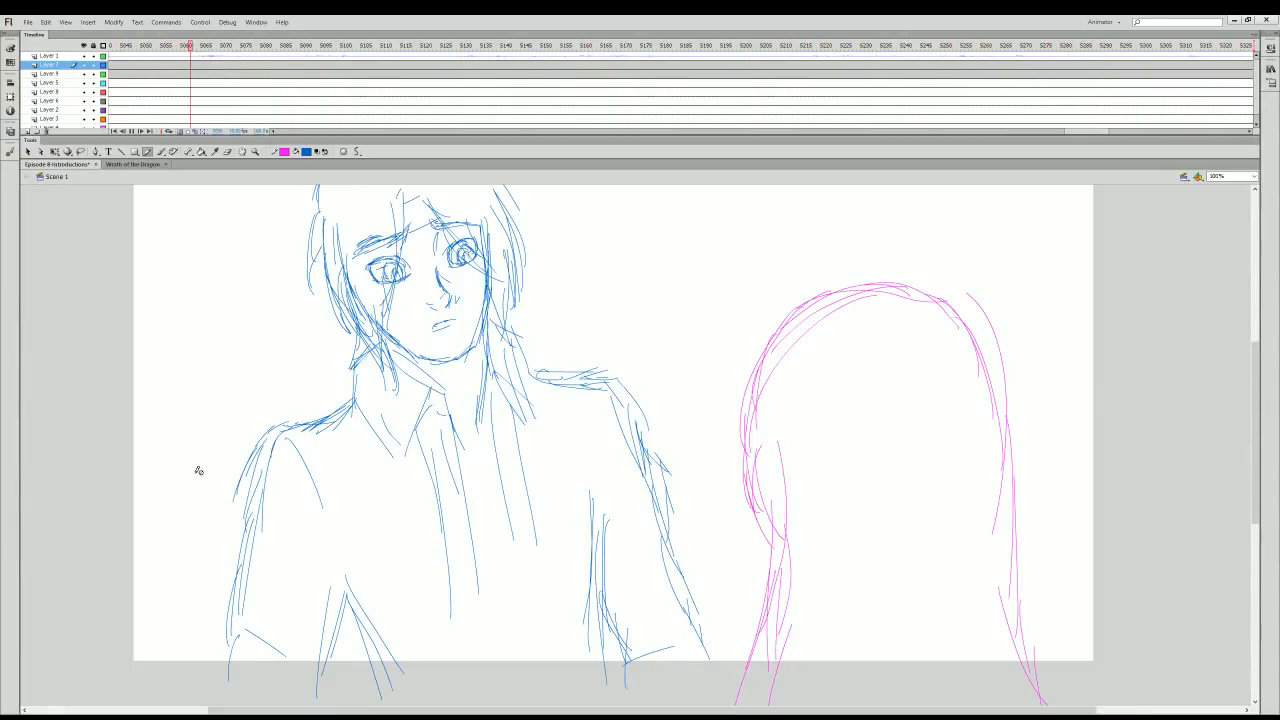
drag(1093, 131, 1049, 131)
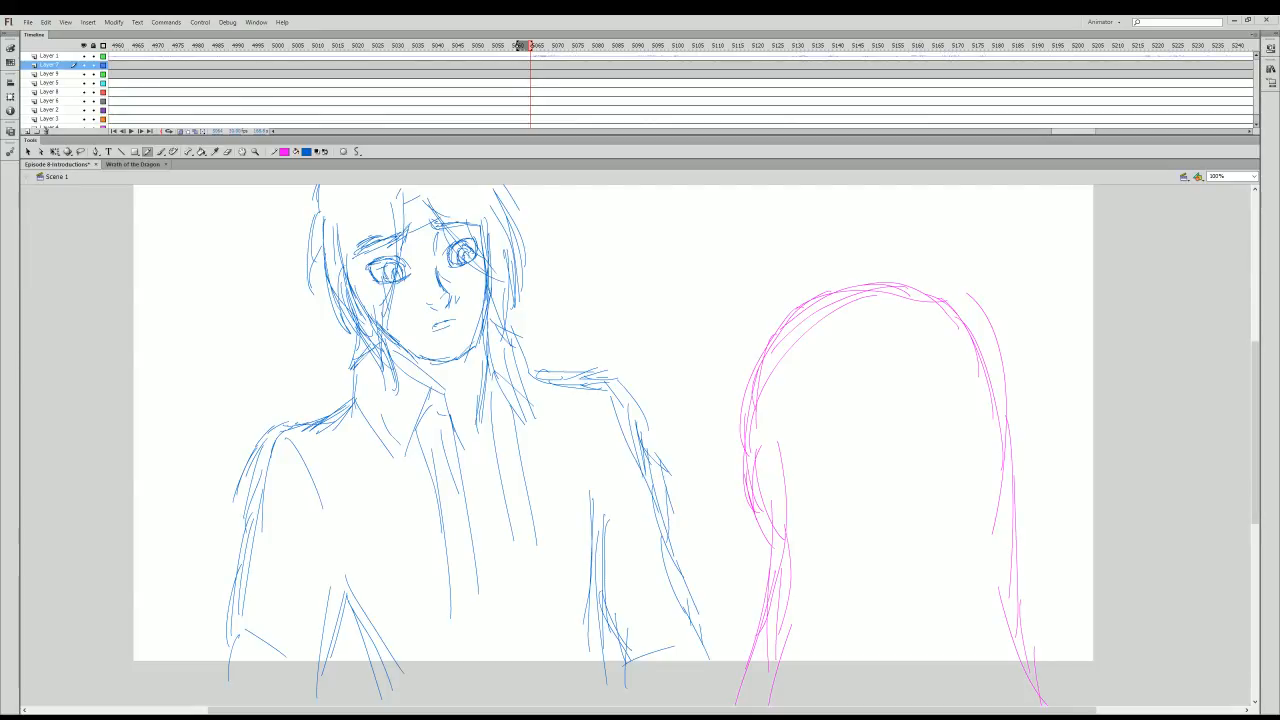
key(ctrl+alt+t)
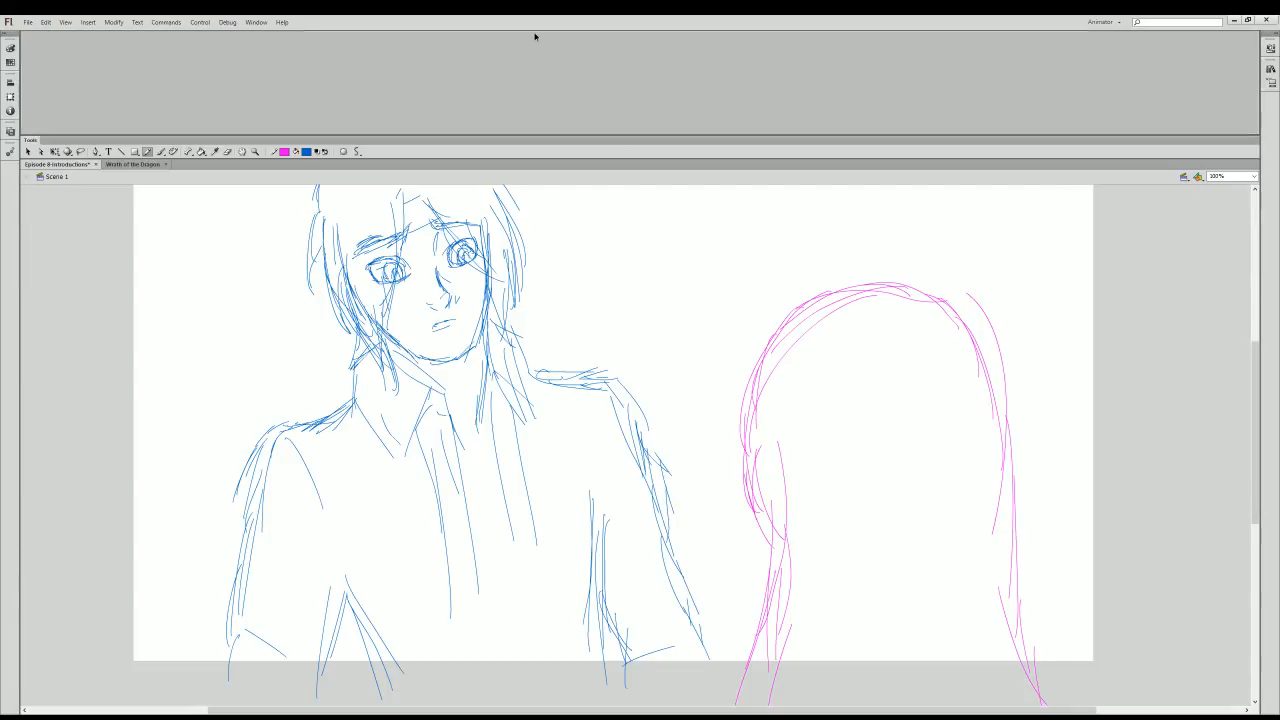
key(ctrl+alt+t)
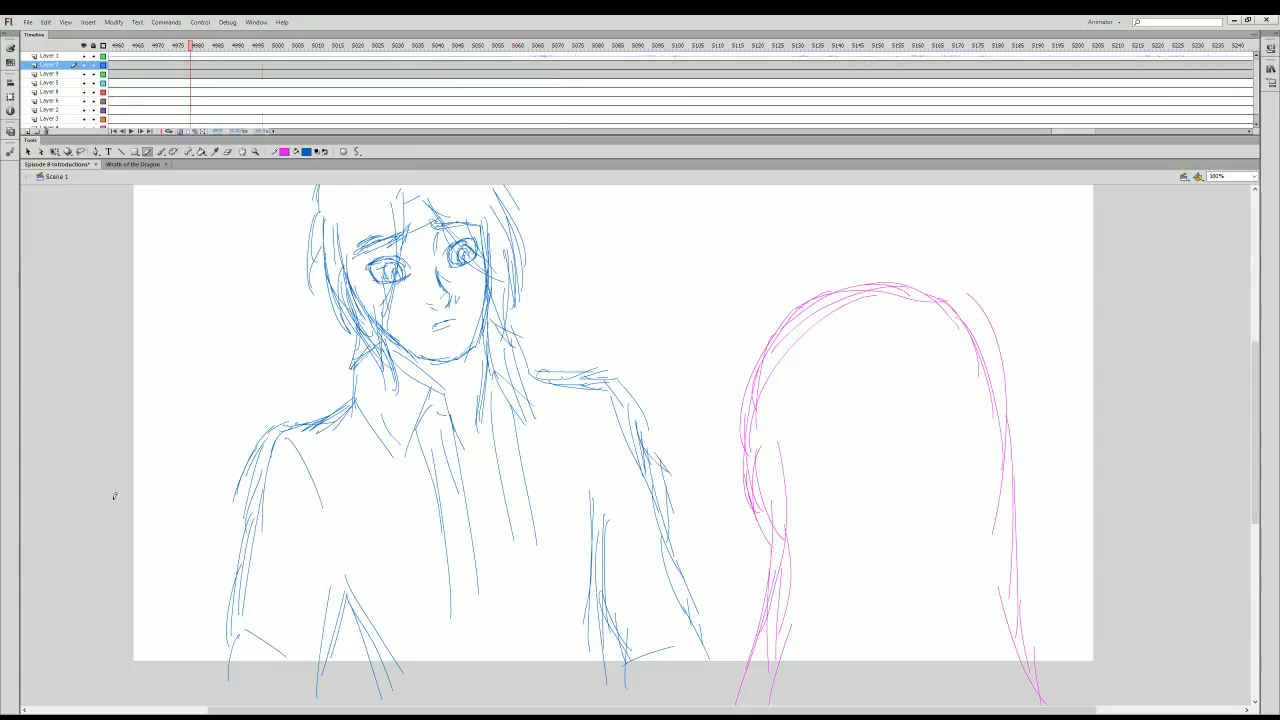
key(Return)
key(Return)
- Insert blank keyframes at about frame 5060 on Layer 7 and on the blue character's layer below it
click(527, 67)
click(518, 67)
key(F7)
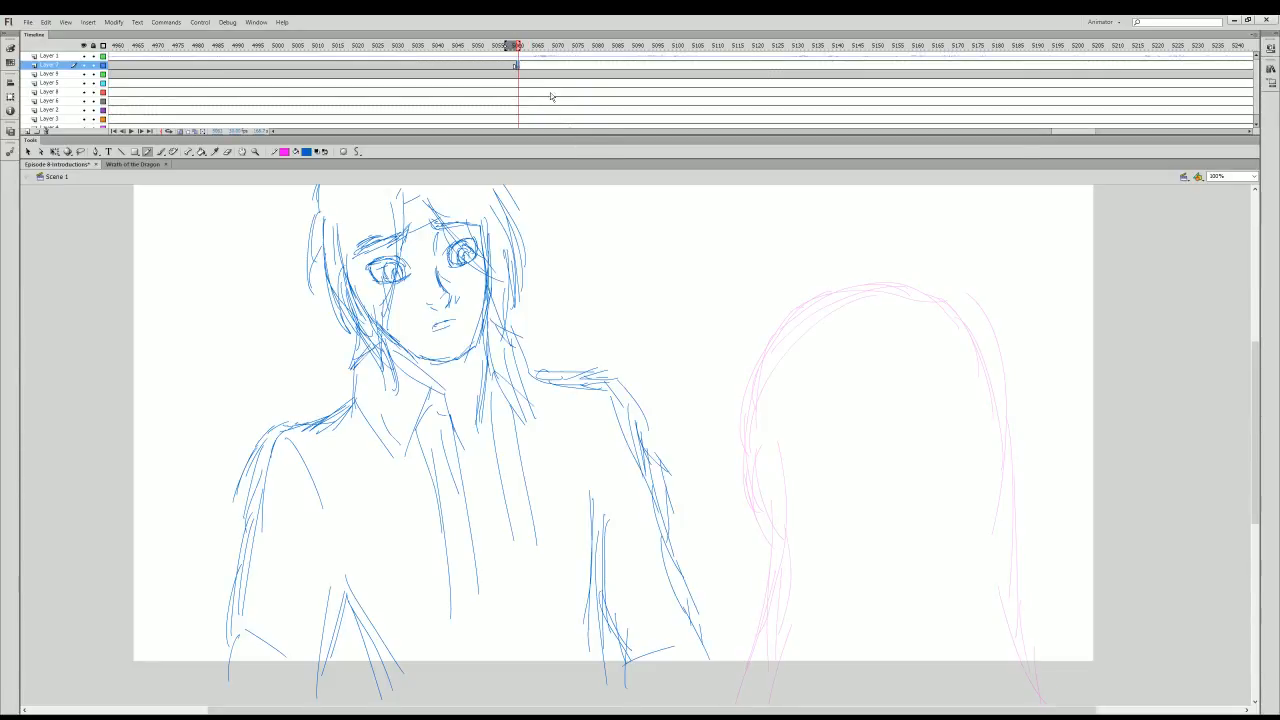
click(518, 75)
key(F7)
- Play back the cut from the thinking pose through the two-figure shot and past its end at frame 5060
mouse_move(538, 46)
mouse_down()
mouse_move(431, 134)
mouse_move(10, 624)
mouse_up()
key(Return)
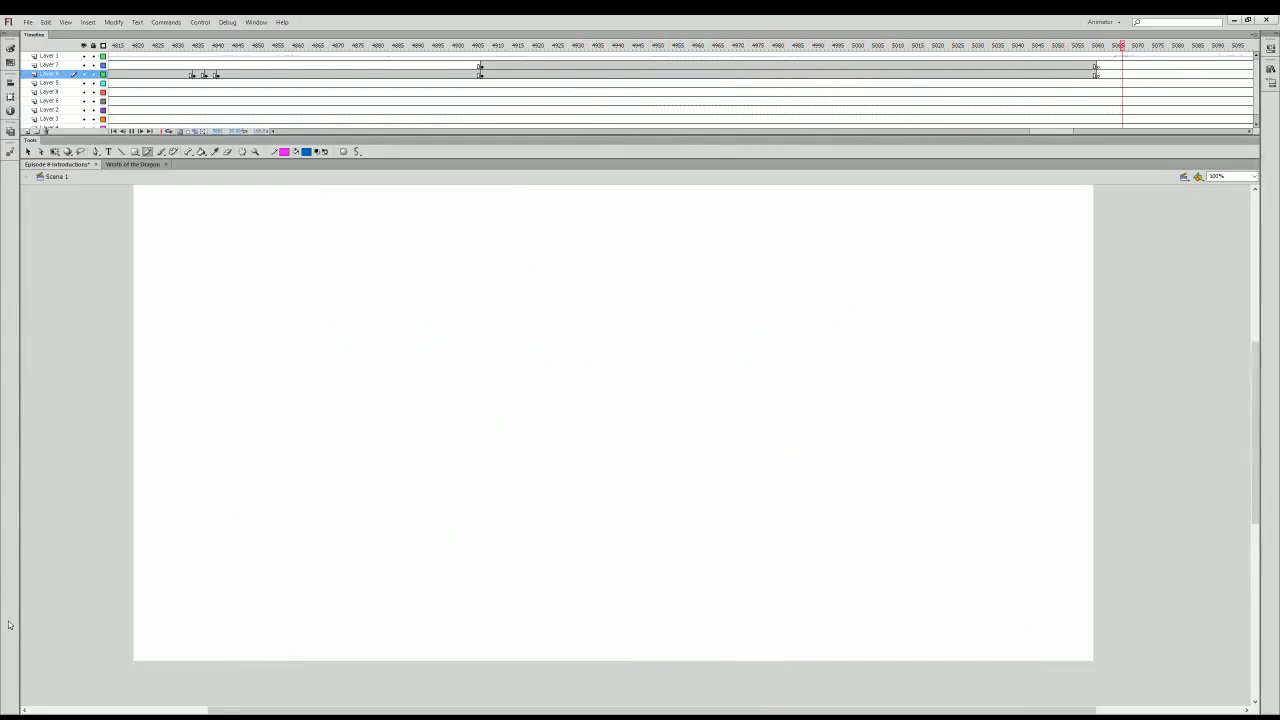
click(1098, 46)
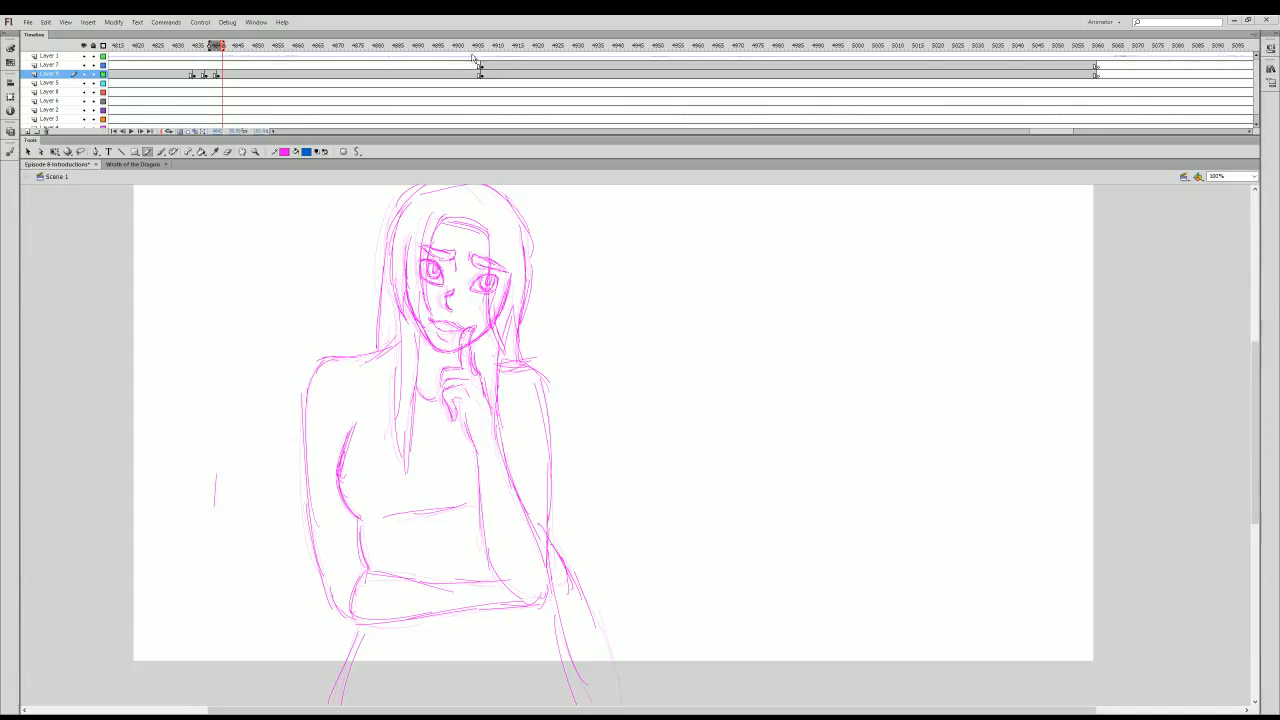
mouse_move(480, 47)
mouse_down()
mouse_move(543, 63)
mouse_move(240, 60)
mouse_up()
key(Return)
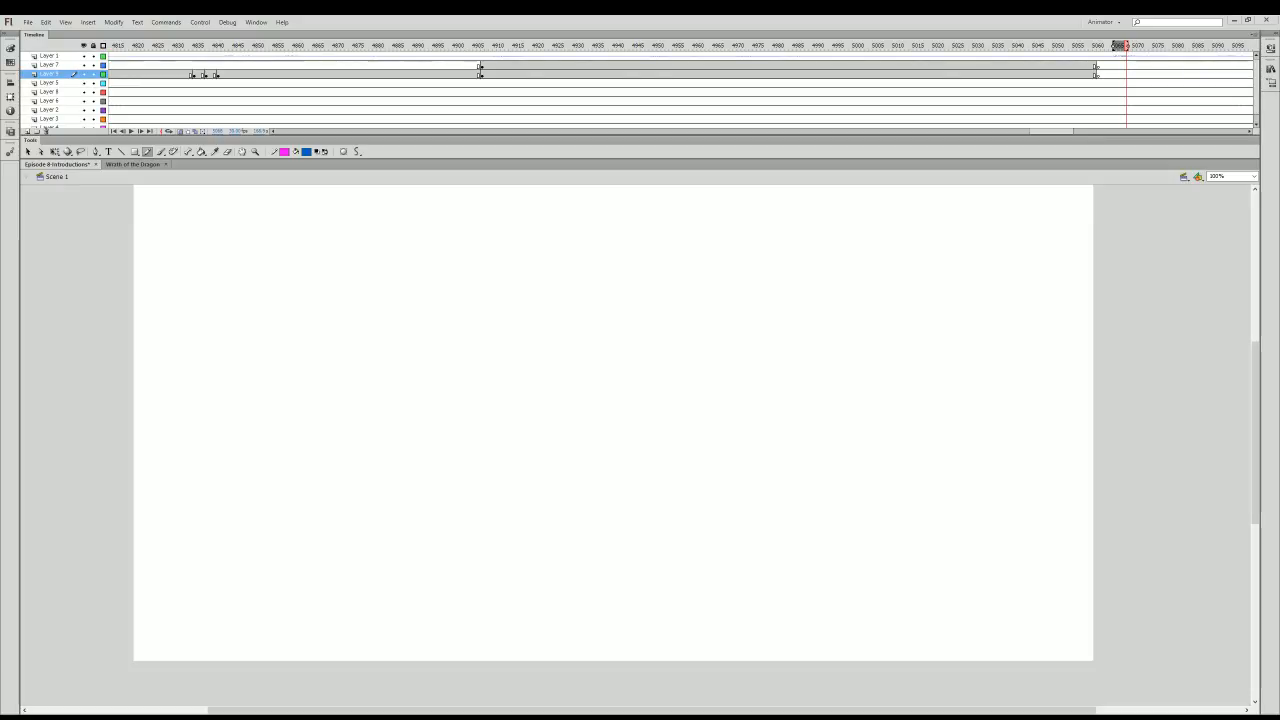
drag(1095, 45, 1277, 104)
key(Return)
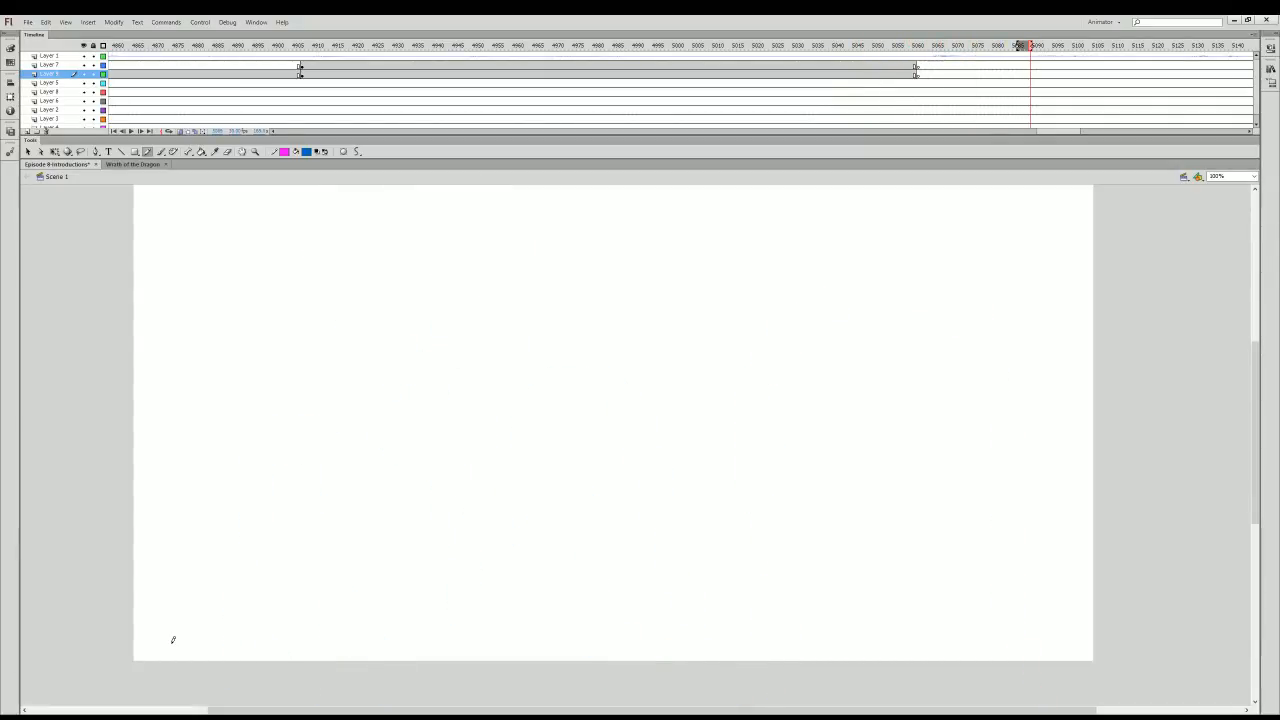
- On Layer 7 just after frame 5060, sketch a magenta jawline between the onion-skinned figures, with neck lines below it
click(921, 66)
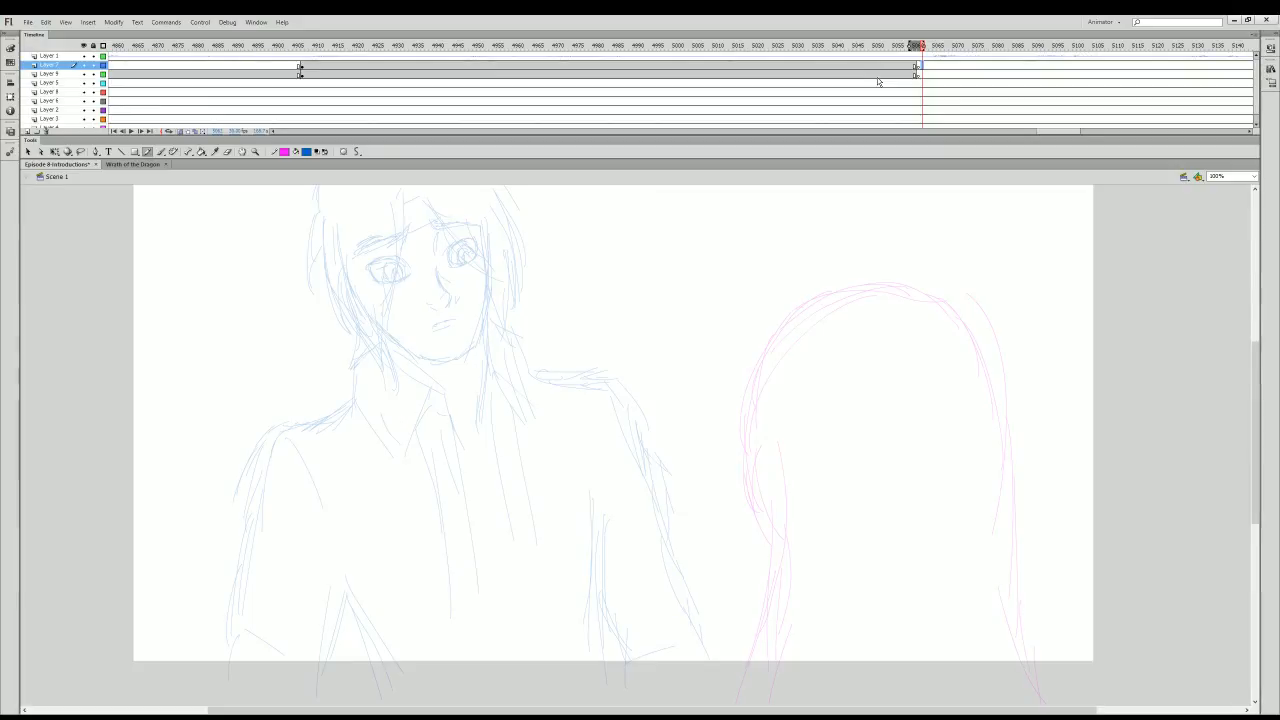
drag(1255, 449, 1258, 410)
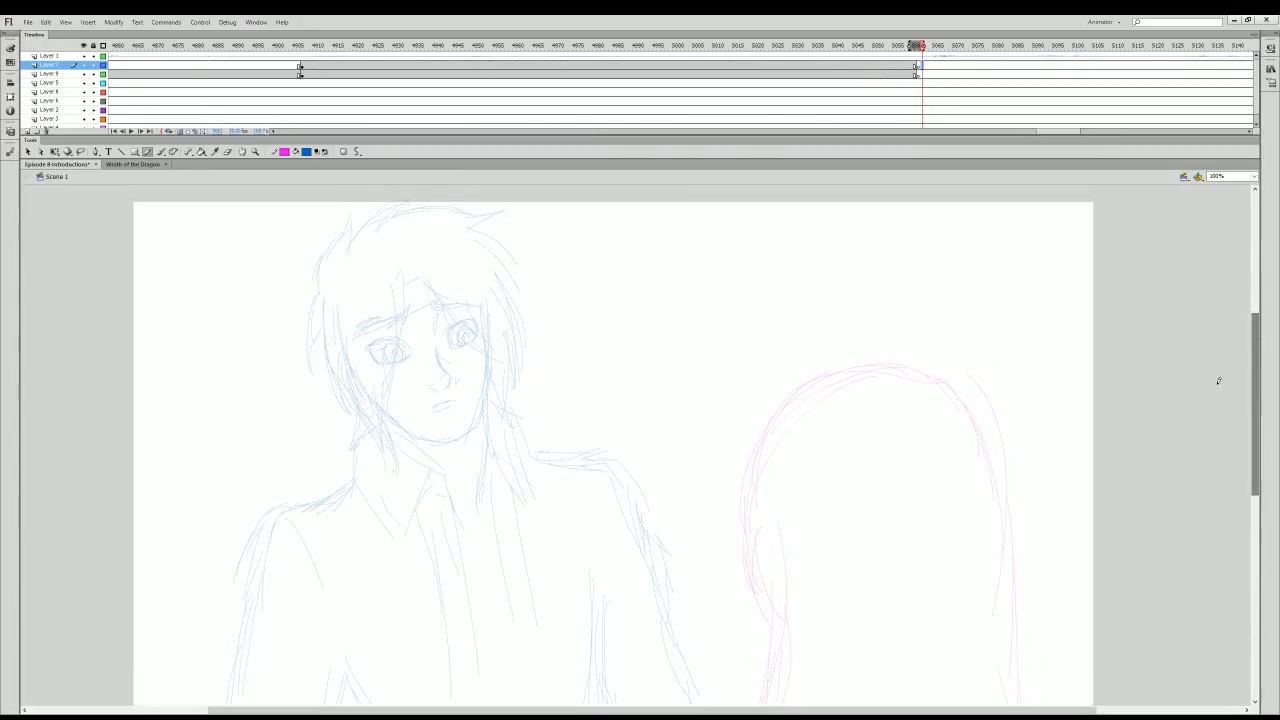
drag(468, 303, 483, 362)
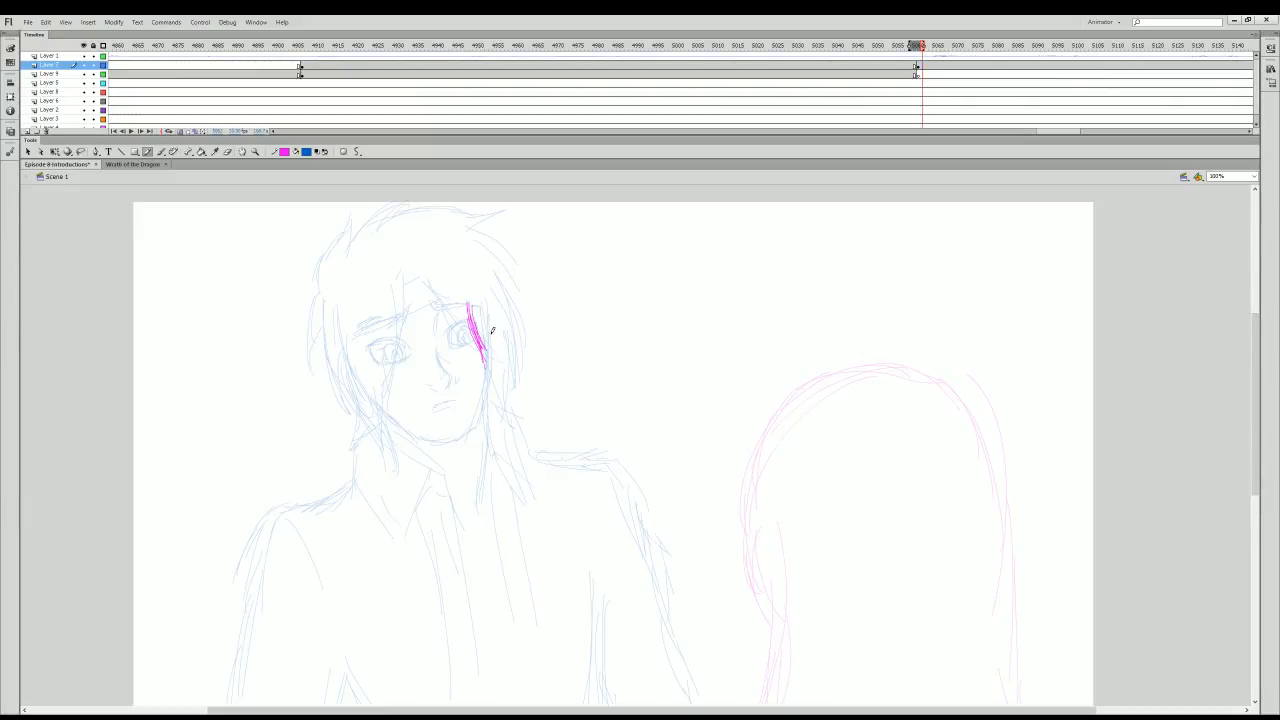
mouse_move(485, 352)
mouse_down()
mouse_move(545, 418)
mouse_move(603, 414)
mouse_move(631, 358)
mouse_move(619, 307)
mouse_move(631, 363)
mouse_move(614, 305)
mouse_up()
drag(630, 356, 652, 434)
drag(546, 420, 557, 457)
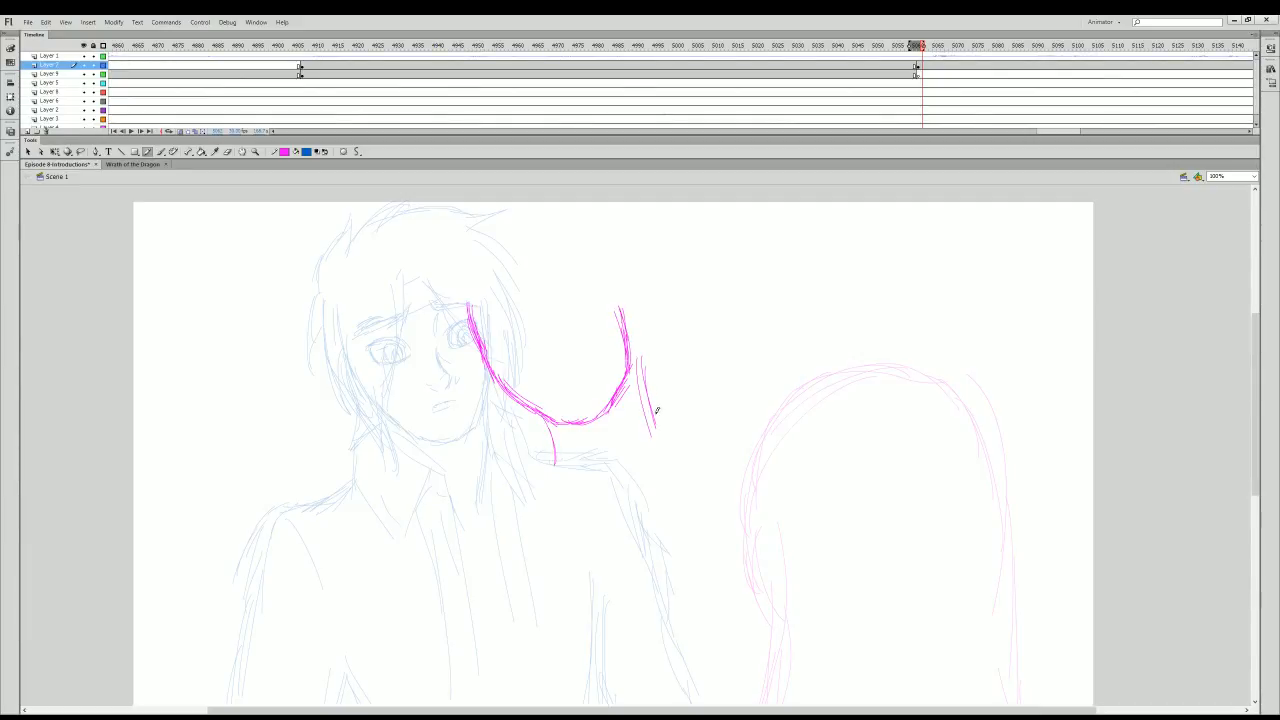
mouse_move(640, 360)
mouse_down()
mouse_move(651, 436)
mouse_move(642, 428)
mouse_up()
- Draw the magenta face's furrowed eyebrows, nose, open mouth and both eyes with pupils
mouse_move(493, 316)
mouse_down()
mouse_move(510, 311)
mouse_move(512, 326)
mouse_move(488, 322)
mouse_up()
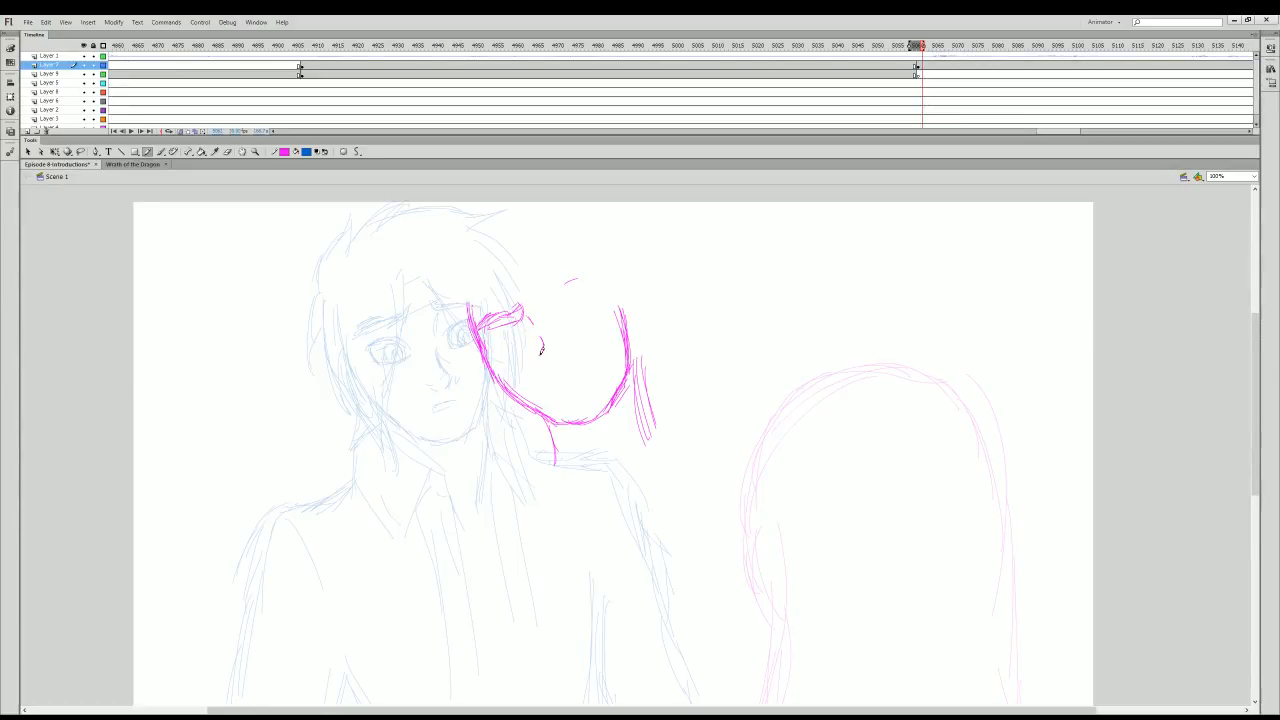
drag(541, 348, 563, 366)
drag(567, 286, 584, 278)
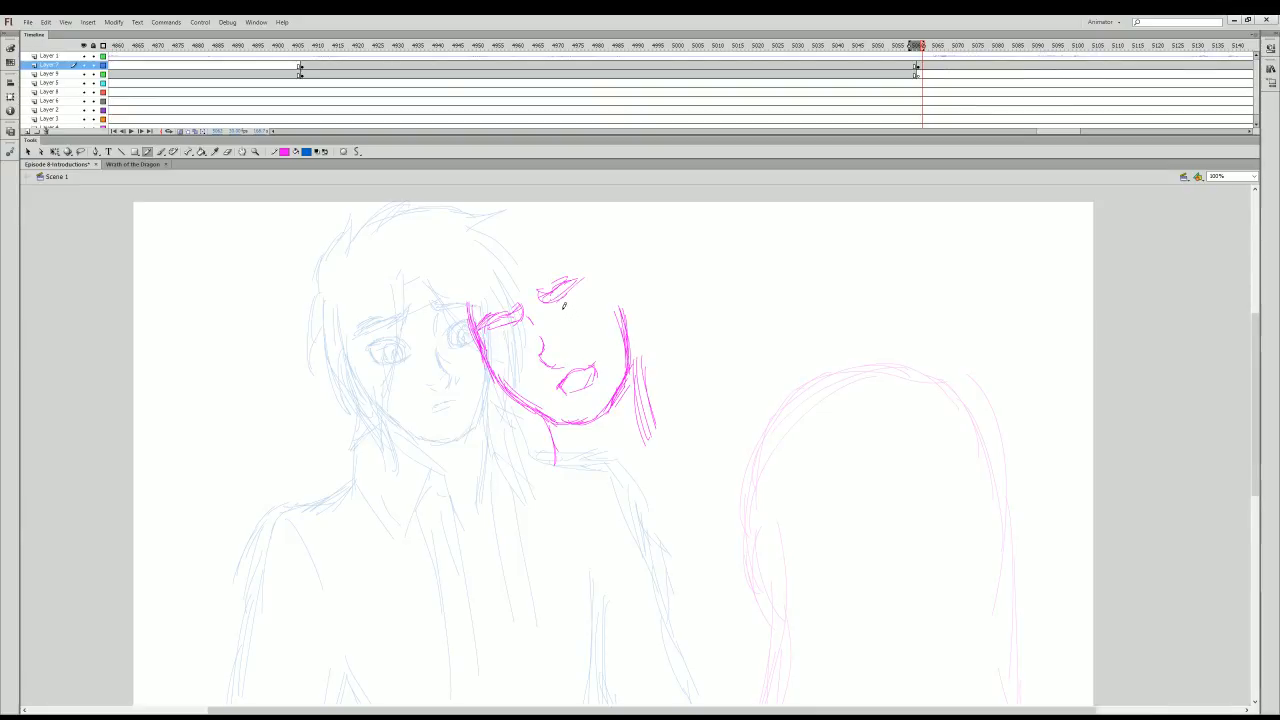
mouse_move(561, 318)
mouse_down()
mouse_move(580, 290)
mouse_move(591, 310)
mouse_move(563, 326)
mouse_move(584, 299)
mouse_up()
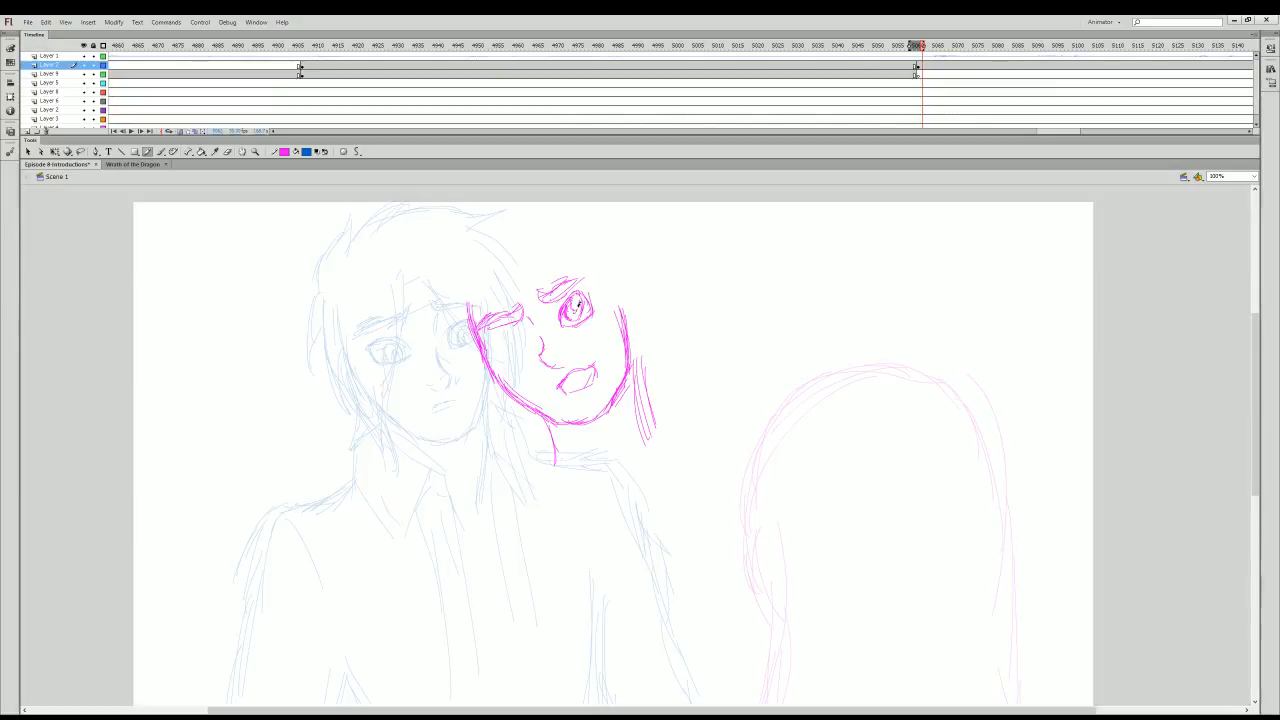
mouse_move(510, 325)
mouse_down()
mouse_move(530, 336)
mouse_move(495, 338)
mouse_up()
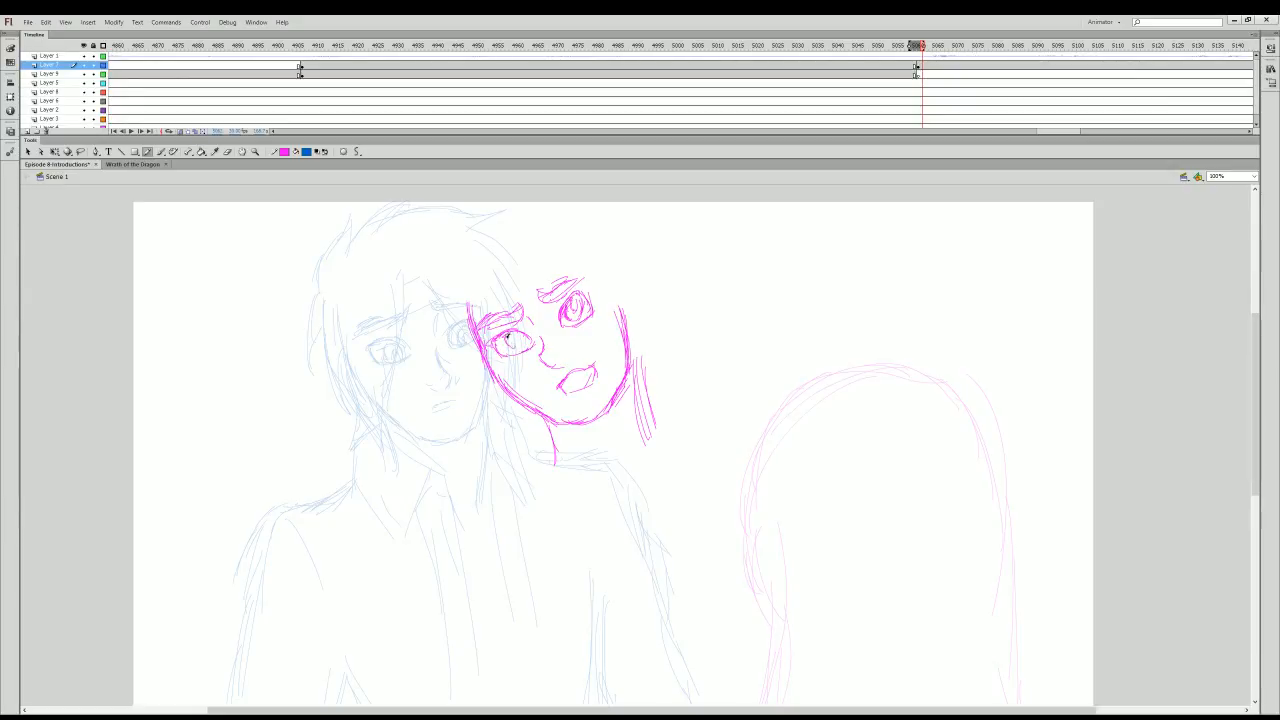
drag(513, 337, 519, 336)
- Select the magenta face's eyes and eyebrows with Free Transform and shift them slightly up and to the left
click(55, 151)
mouse_move(449, 288)
mouse_down()
mouse_move(528, 263)
mouse_move(606, 358)
mouse_up()
drag(443, 263, 586, 313)
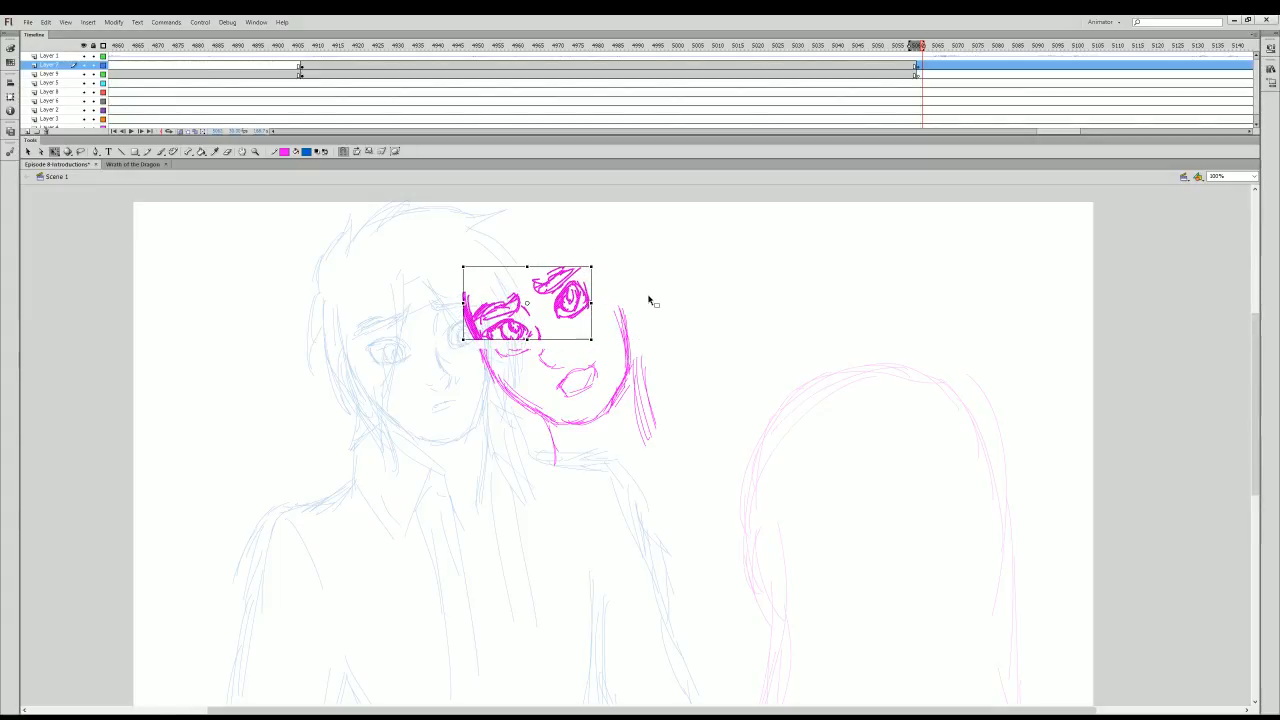
click(648, 300)
- Erase the stray strokes under the left-hand eye, then redraw the broken eye, nose and jaw lines
key(e)
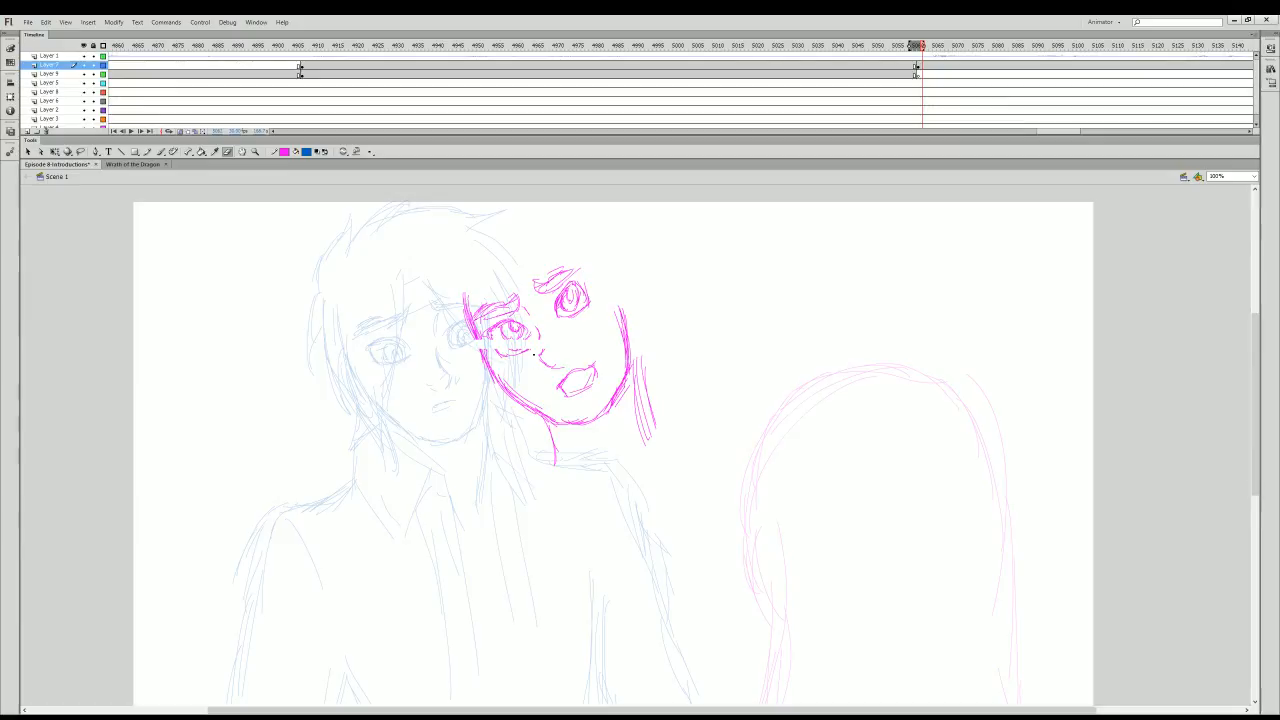
drag(520, 353, 497, 352)
key(bracketleft)
key(bracketleft)
key(bracketleft)
key(bracketleft)
key(bracketleft)
key(bracketleft)
key(bracketright)
key(y)
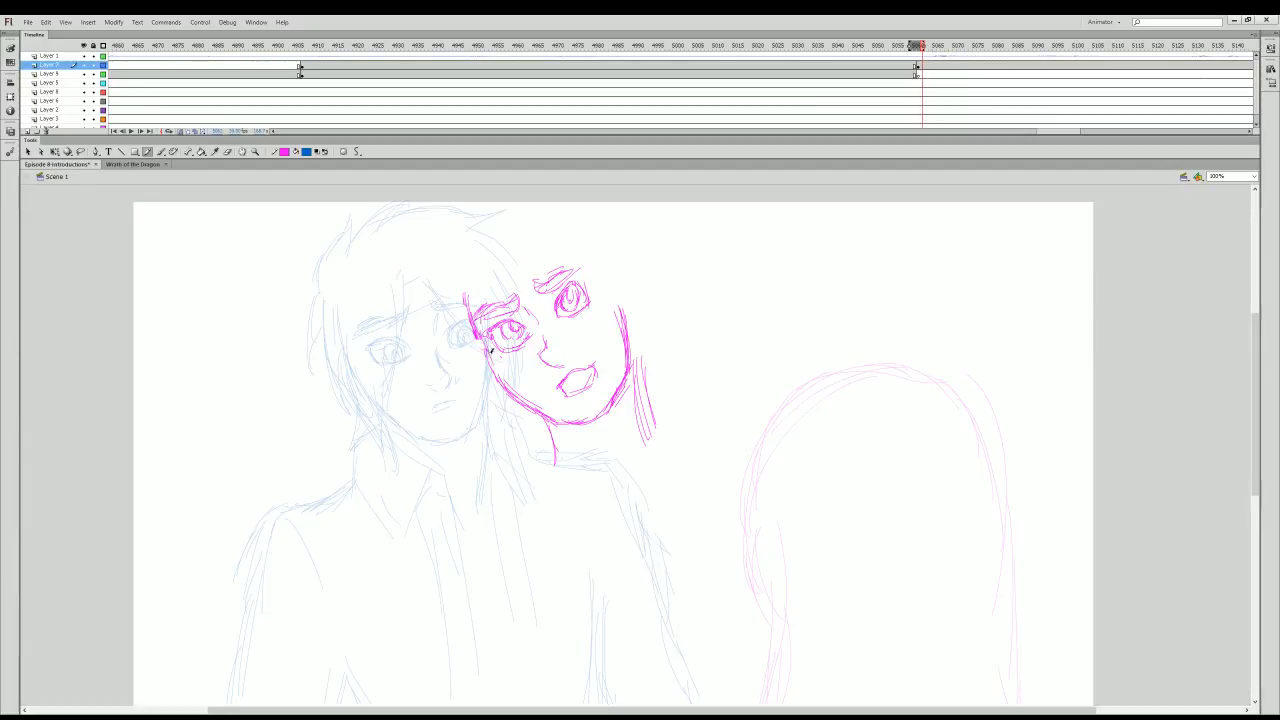
mouse_move(488, 342)
mouse_down()
mouse_move(504, 384)
mouse_move(568, 422)
mouse_move(614, 402)
mouse_up()
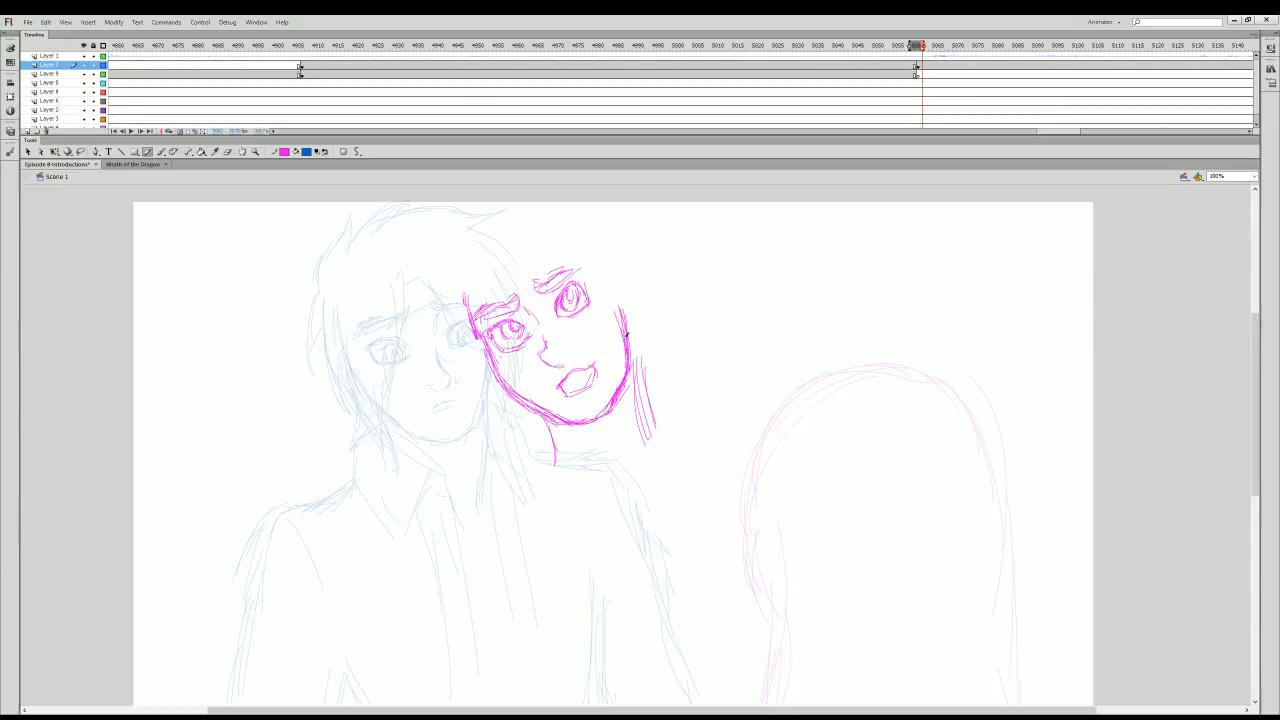
- Erase the left neck line and the outer right neck strokes, and redraw the left side of the neck below the jaw
click(228, 151)
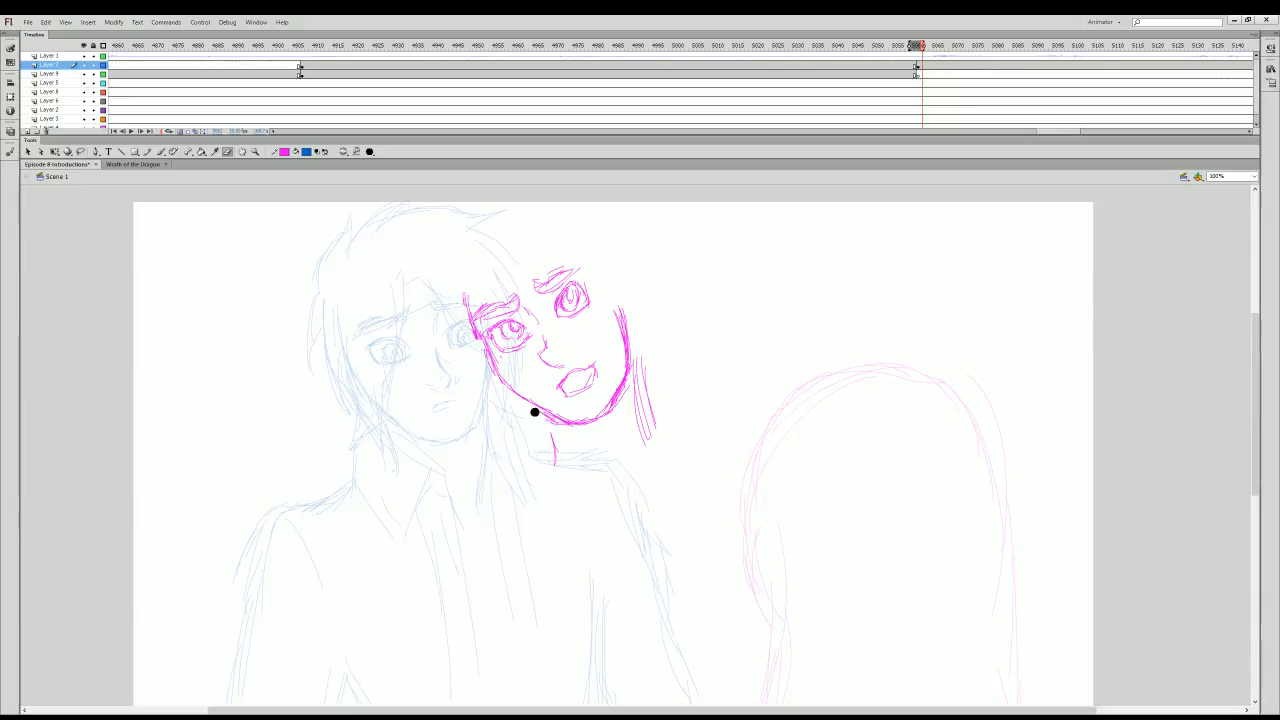
drag(534, 411, 556, 465)
drag(640, 356, 654, 432)
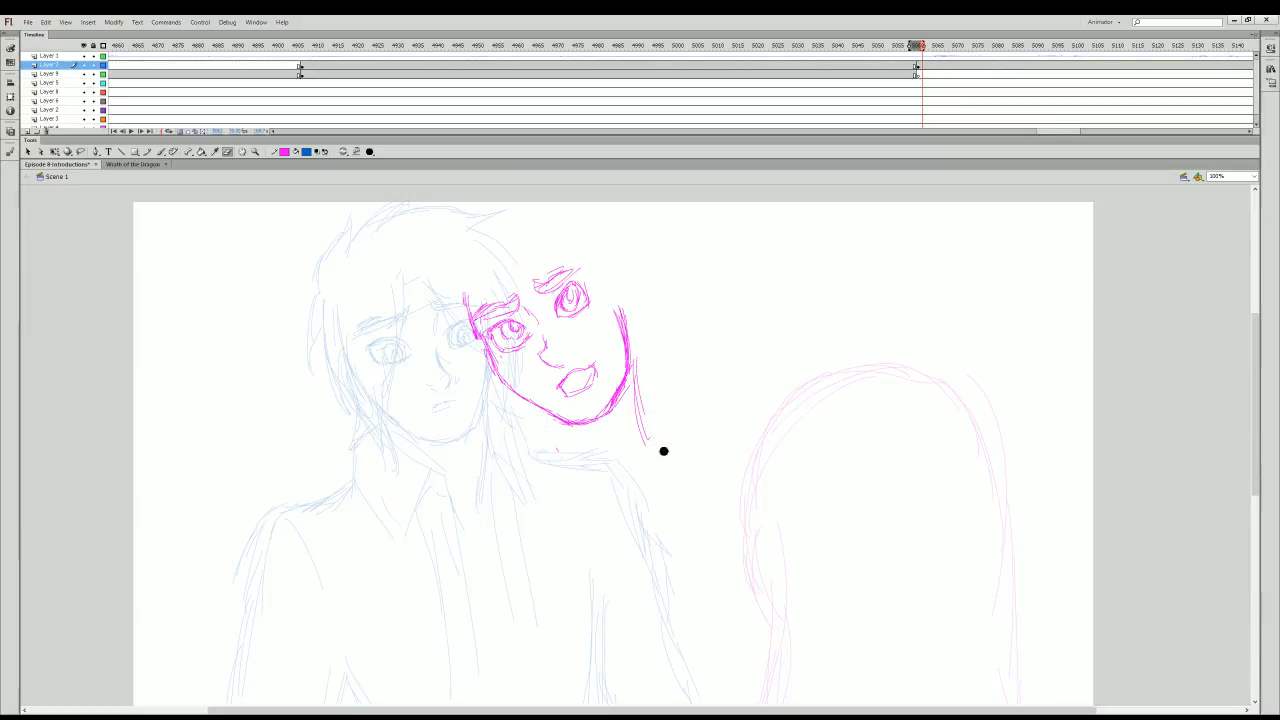
click(148, 151)
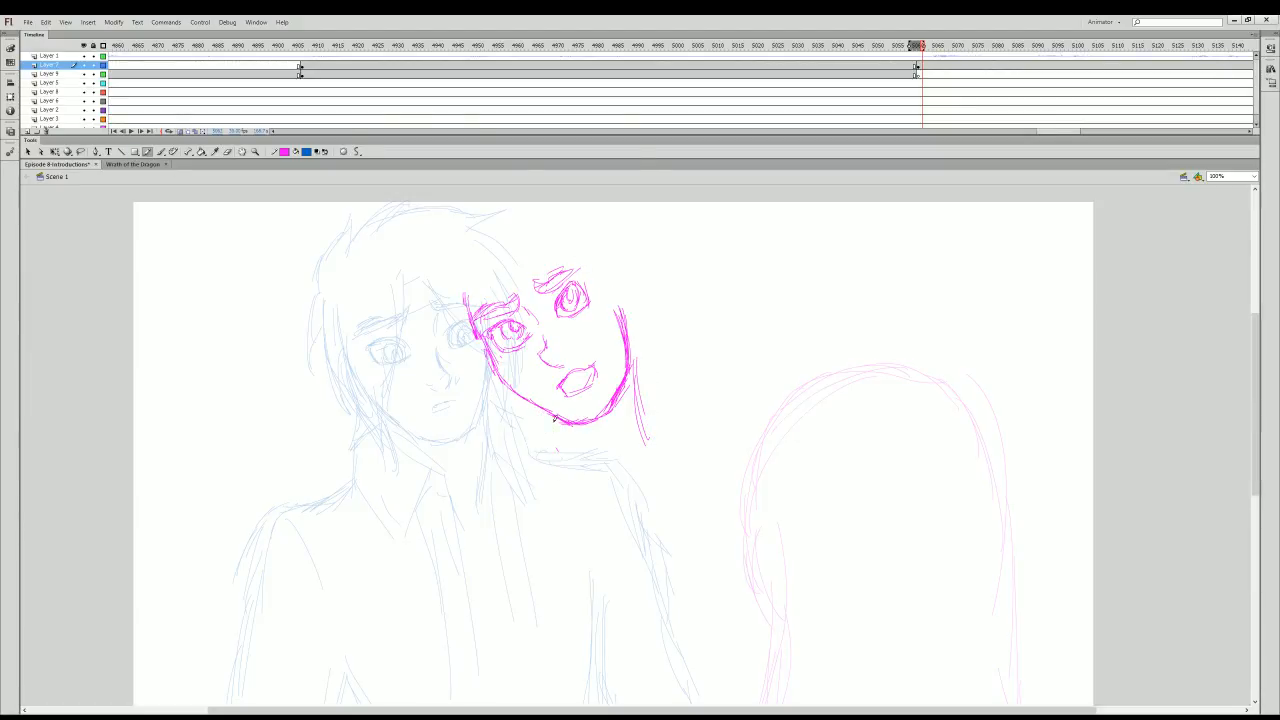
drag(553, 418, 567, 462)
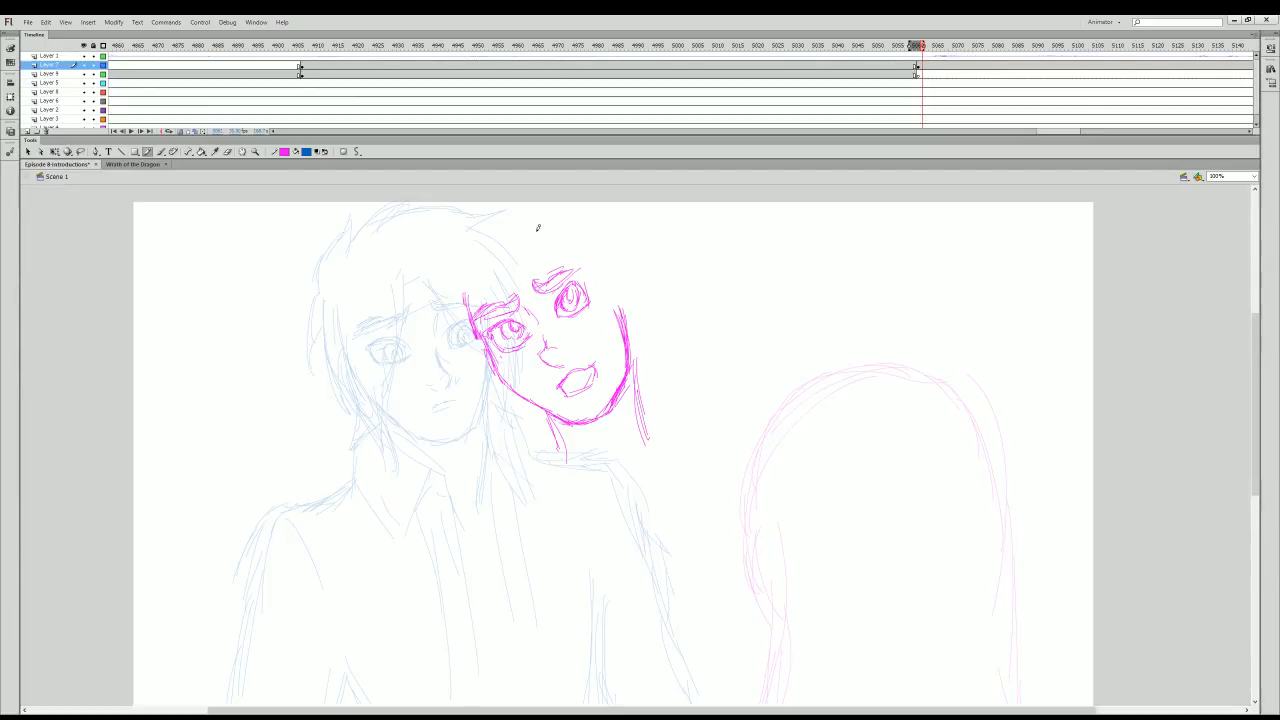
- Draw the bangs and side hair strands framing the magenta face, and add the missing line to the mouth
mouse_move(537, 228)
mouse_down()
mouse_move(531, 245)
mouse_move(580, 292)
mouse_move(595, 336)
mouse_up()
mouse_move(602, 238)
mouse_down()
mouse_move(632, 288)
mouse_move(628, 334)
mouse_up()
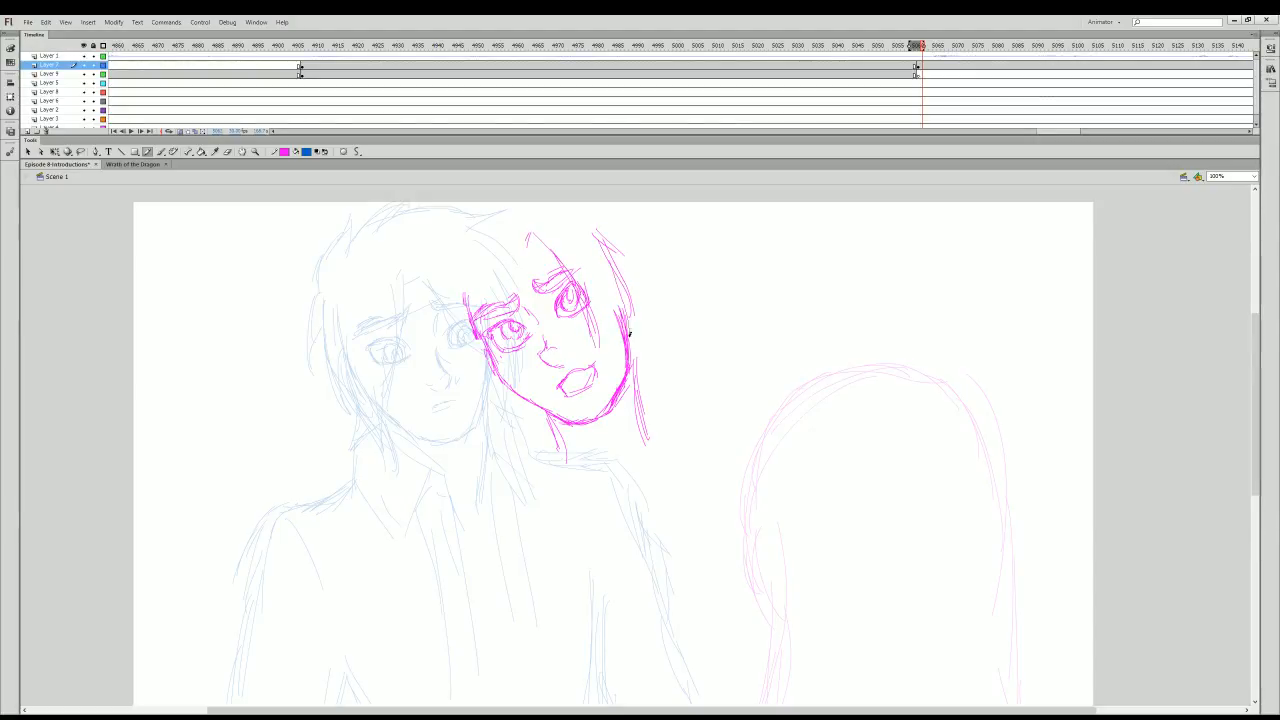
drag(607, 275, 618, 360)
drag(610, 306, 617, 360)
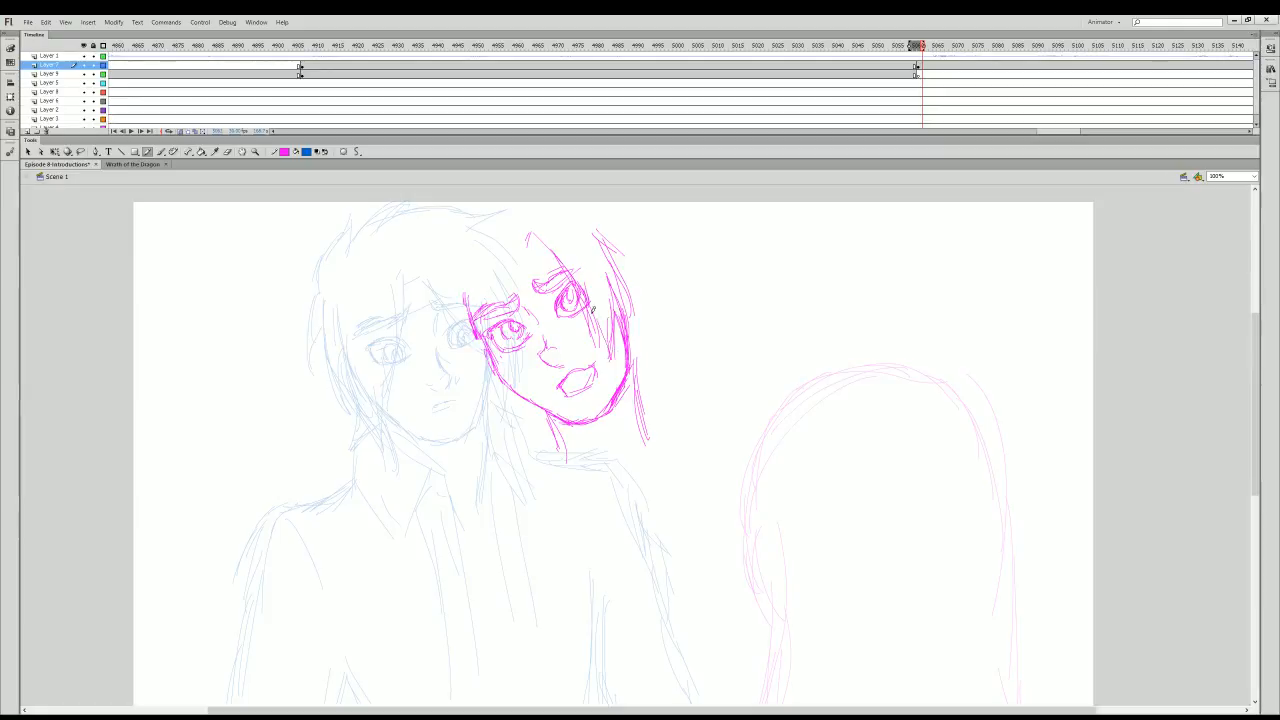
drag(488, 250, 519, 370)
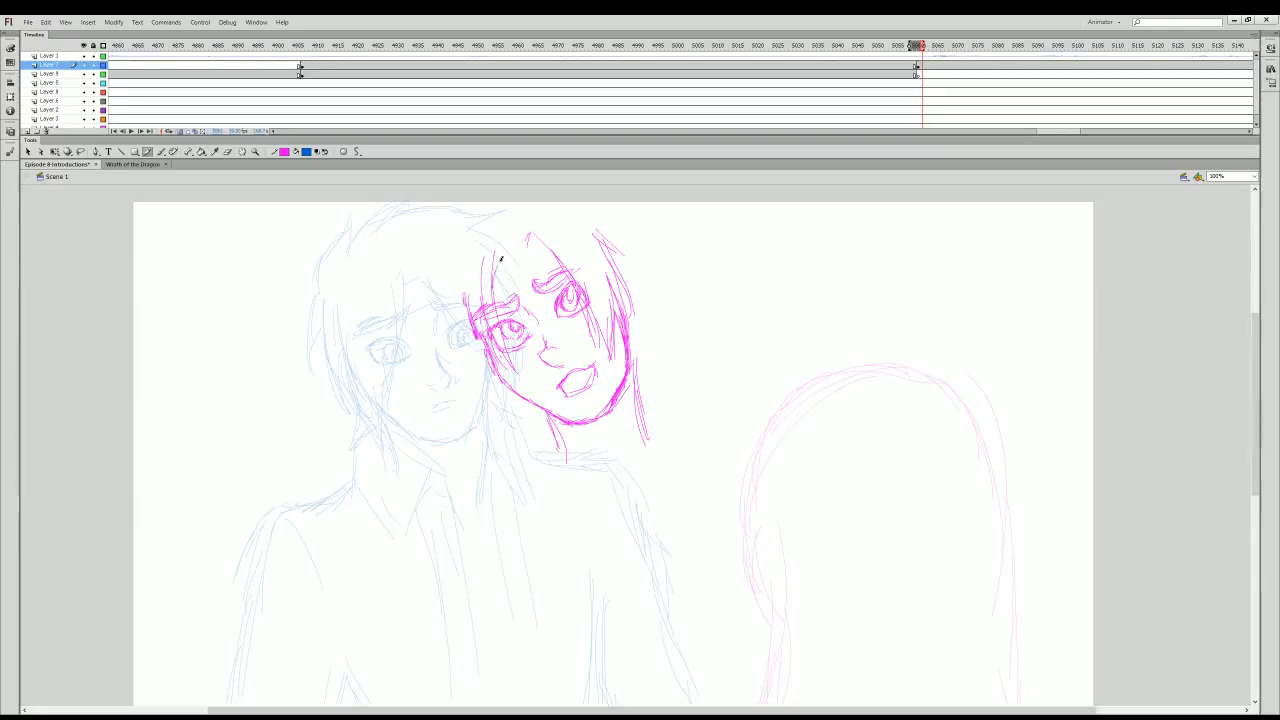
drag(456, 263, 443, 306)
mouse_move(452, 266)
mouse_down()
mouse_move(441, 303)
mouse_move(444, 290)
mouse_move(466, 384)
mouse_up()
mouse_move(441, 288)
mouse_down()
mouse_move(468, 390)
mouse_move(486, 396)
mouse_move(463, 337)
mouse_move(504, 400)
mouse_up()
drag(518, 354, 496, 406)
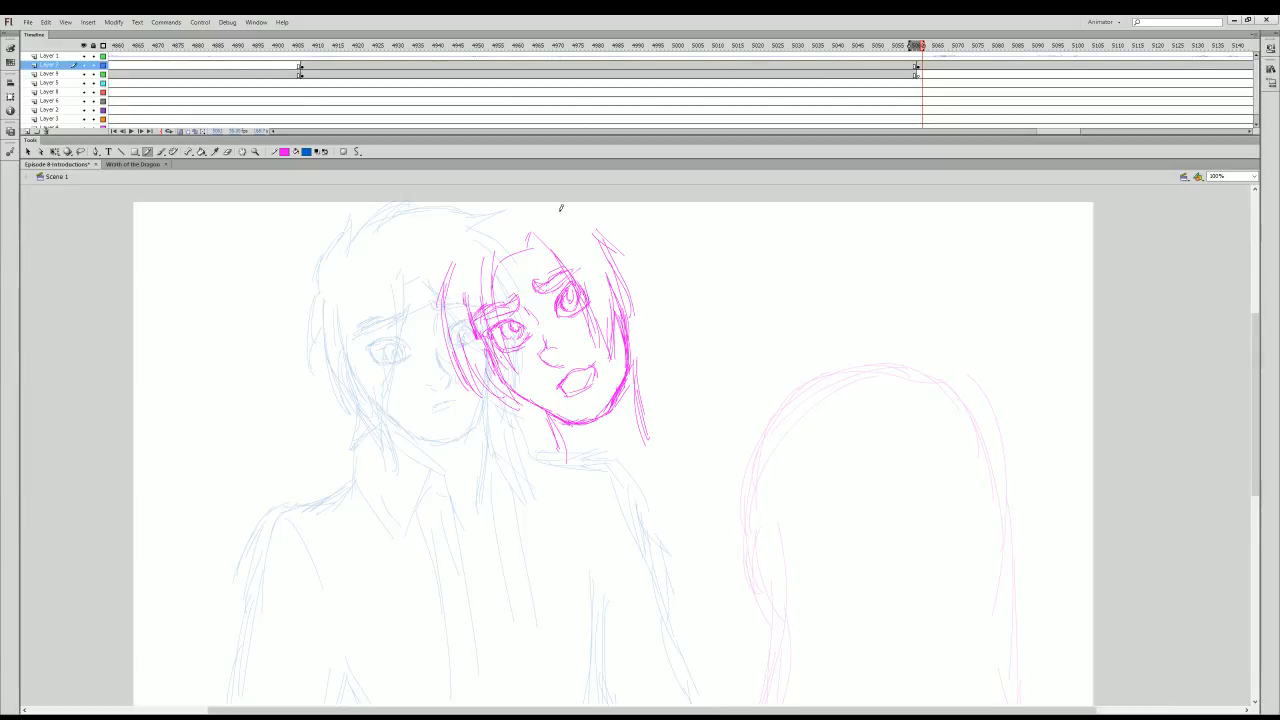
drag(574, 391, 592, 378)
- Draw both of the magenta woman's shoulder lines and a curved neckline below the neck
scroll(1214, 432, down, 2)
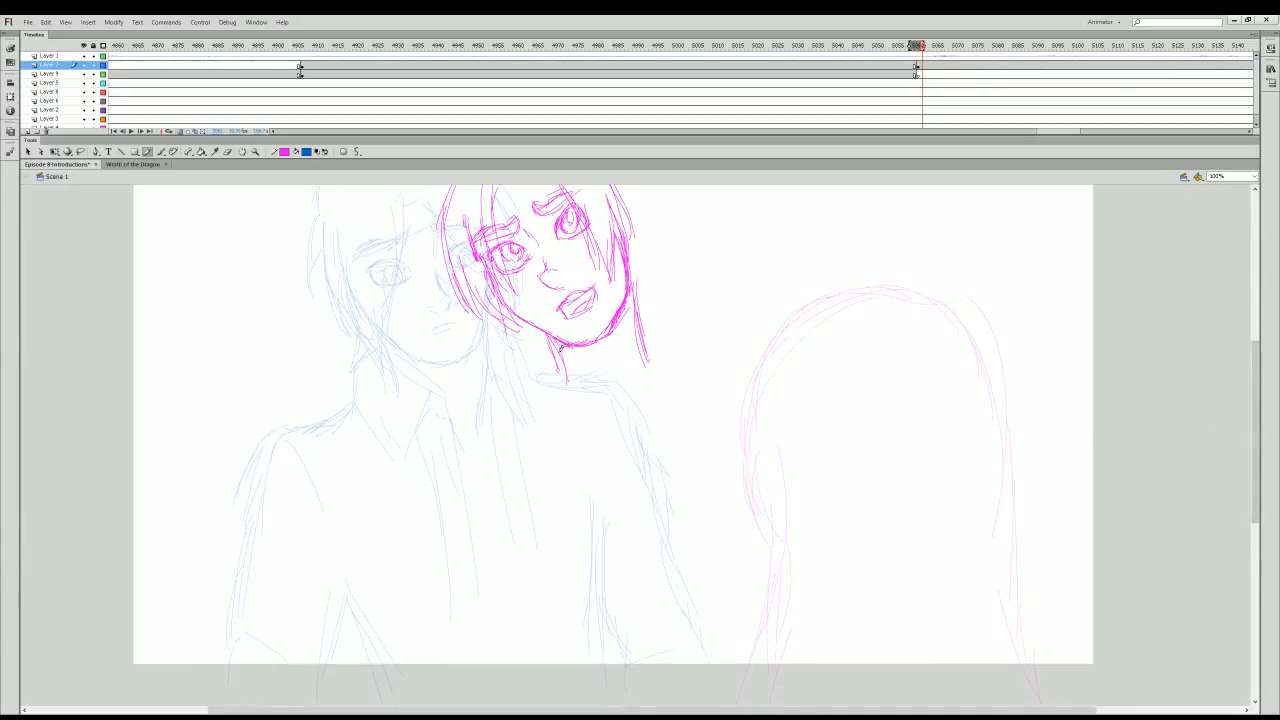
mouse_move(563, 368)
mouse_down()
mouse_move(468, 392)
mouse_move(436, 450)
mouse_up()
mouse_move(546, 371)
mouse_down()
mouse_move(471, 396)
mouse_move(442, 462)
mouse_up()
mouse_move(650, 334)
mouse_down()
mouse_move(720, 336)
mouse_move(782, 398)
mouse_up()
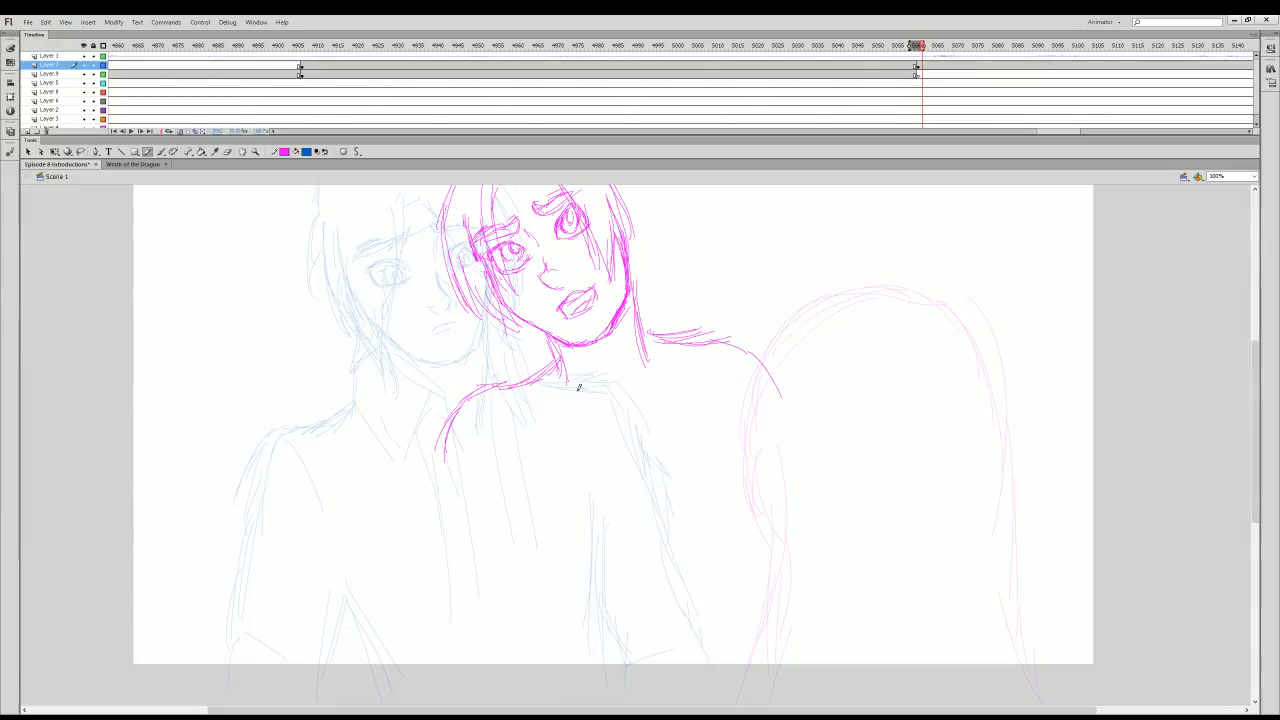
mouse_move(560, 368)
mouse_down()
mouse_move(607, 413)
mouse_move(645, 405)
mouse_move(672, 342)
mouse_up()
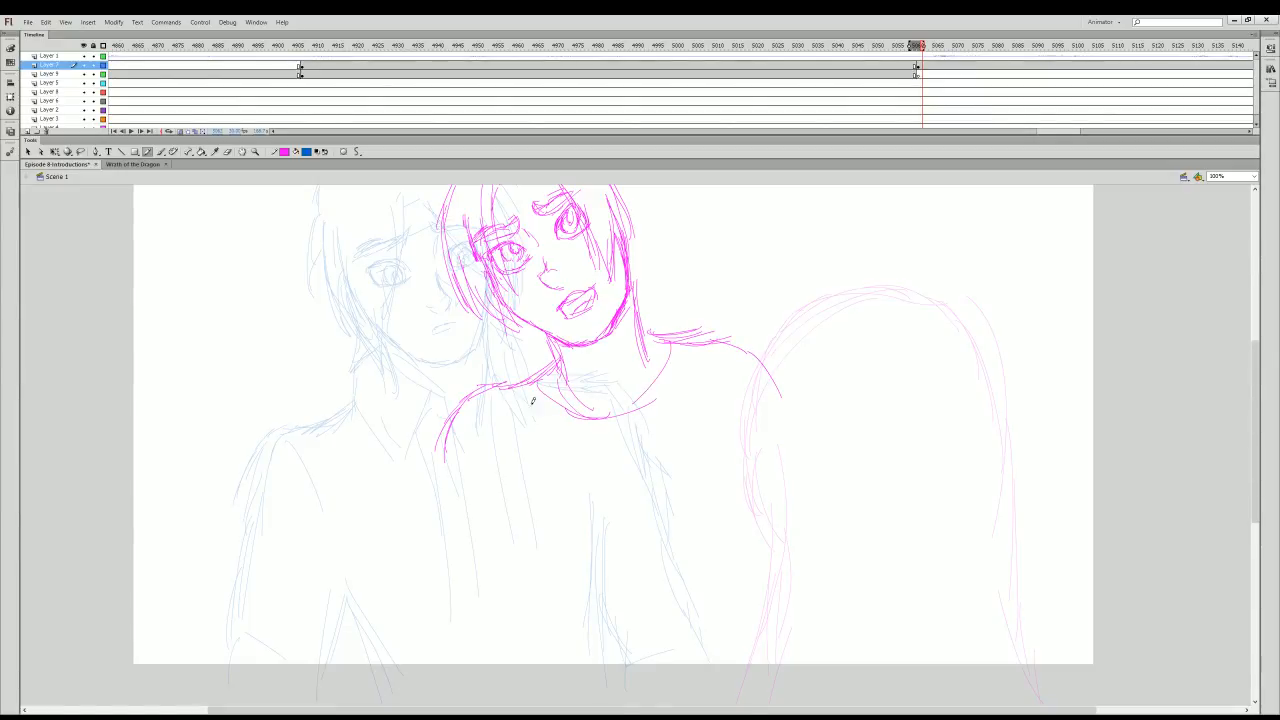
- Draw long, pointed hair strands hanging down both sides of the neck and over the shoulders
drag(488, 316, 498, 460)
drag(530, 326, 530, 446)
drag(524, 348, 526, 452)
drag(616, 244, 620, 366)
drag(617, 289, 640, 408)
drag(653, 240, 652, 398)
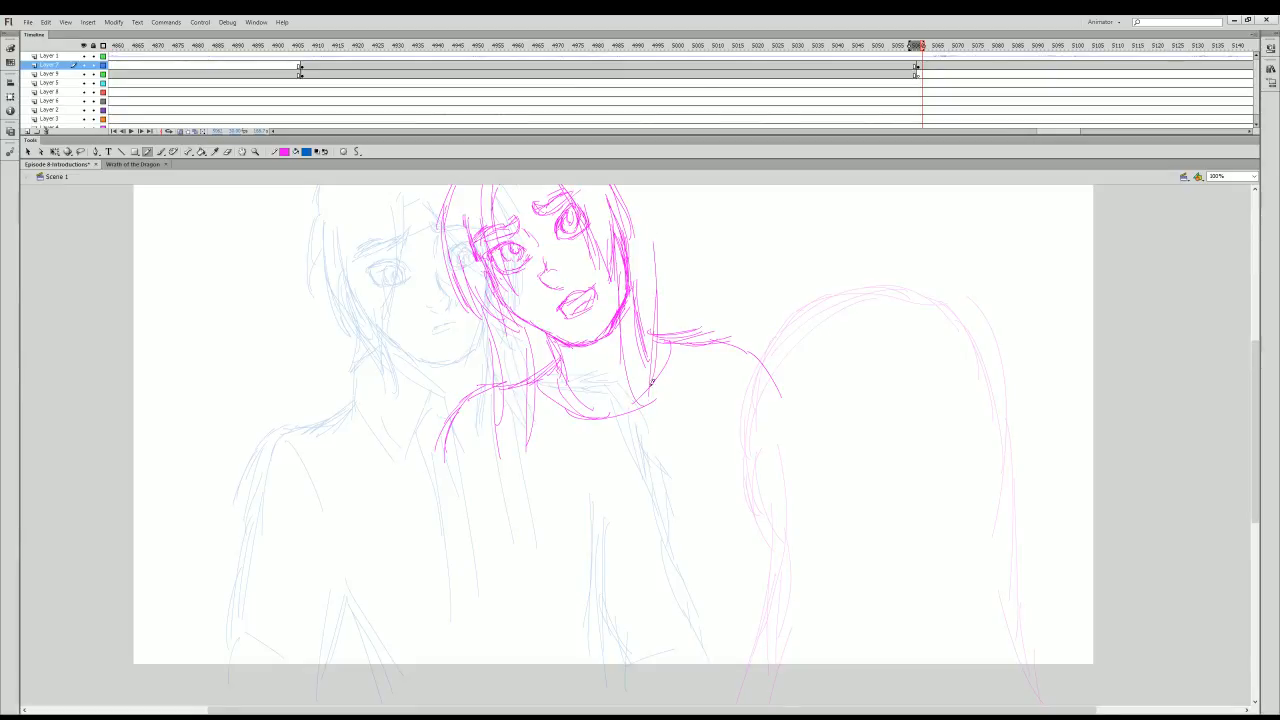
drag(656, 288, 650, 430)
mouse_move(644, 355)
mouse_down()
mouse_move(637, 403)
mouse_move(648, 437)
mouse_up()
drag(640, 392, 652, 462)
drag(648, 400, 663, 468)
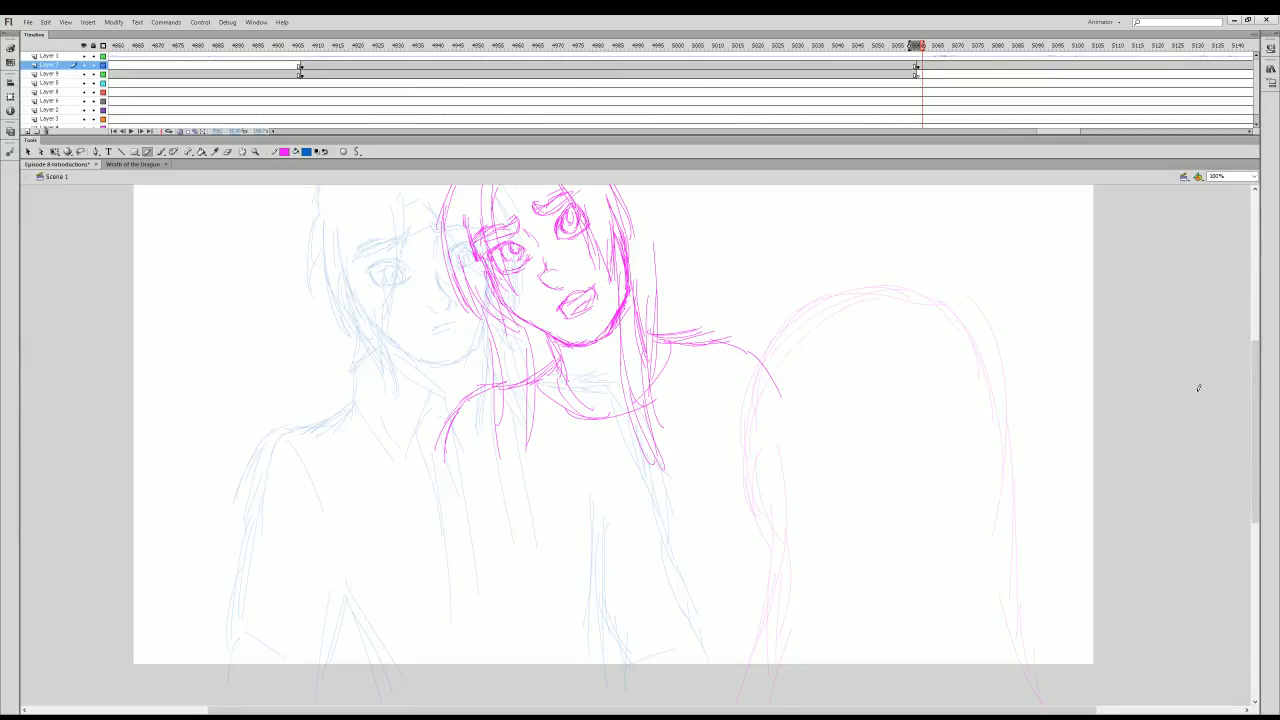
- Outline the top of the head and the outer edges of the hair down to the shoulders
scroll(1244, 404, up, 3)
drag(468, 268, 542, 234)
mouse_move(536, 238)
mouse_down()
mouse_move(634, 269)
mouse_move(697, 449)
mouse_up()
drag(479, 254, 457, 336)
mouse_move(465, 284)
mouse_down()
mouse_move(455, 392)
mouse_move(477, 494)
mouse_up()
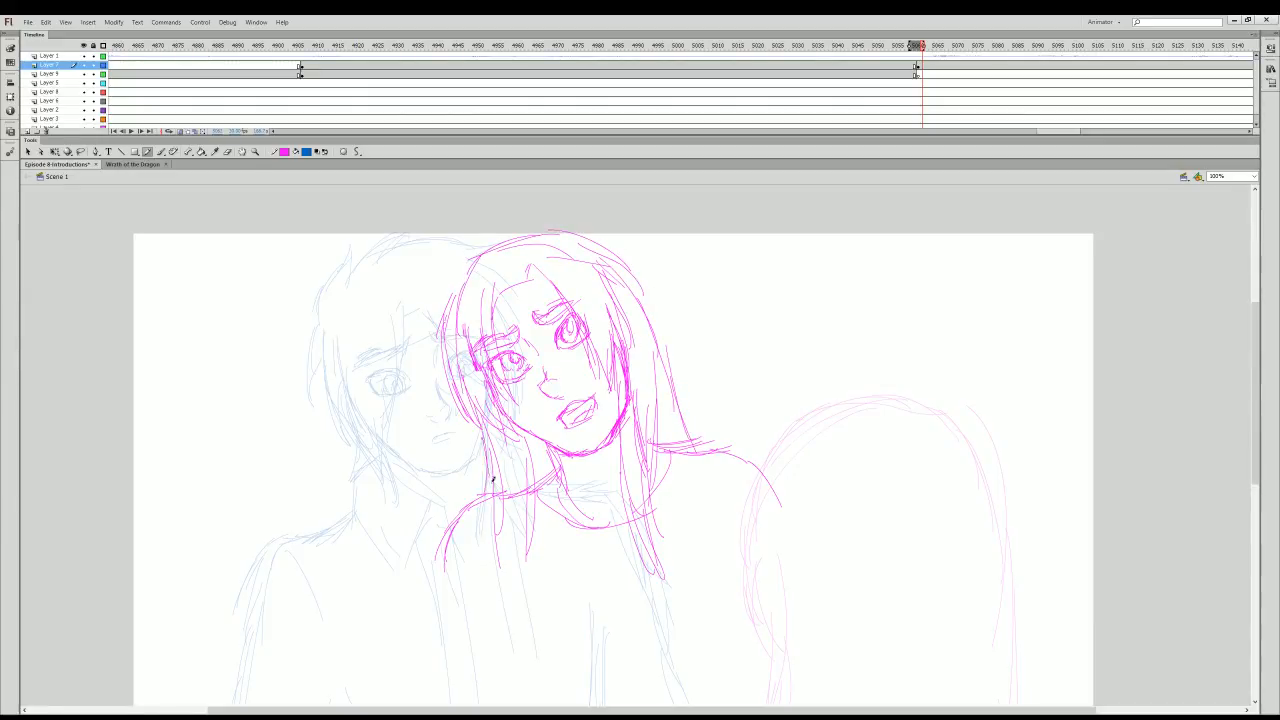
- Scale the whole magenta figure down with Free Transform and reposition it slightly lower over the stage
scroll(1253, 444, down, 2)
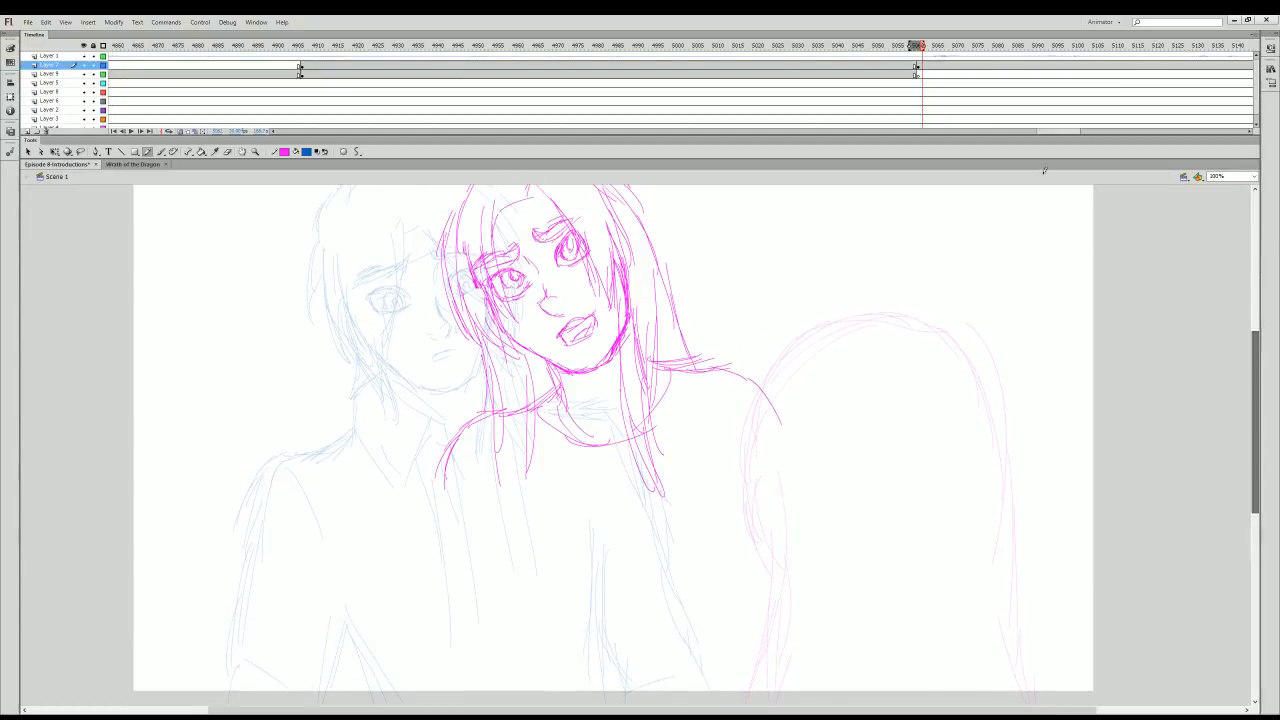
click(55, 151)
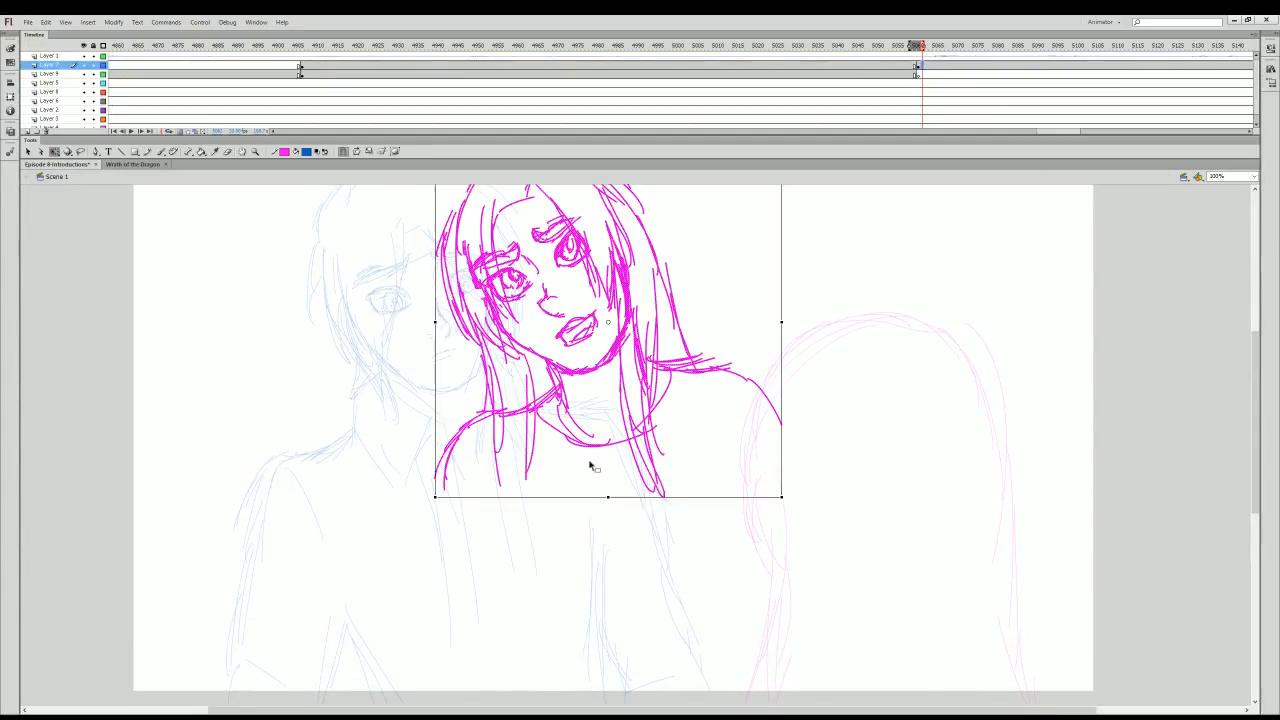
drag(780, 492, 671, 385)
mouse_move(622, 309)
mouse_down()
mouse_move(603, 323)
mouse_move(613, 355)
mouse_up()
- Sketch the torso sides below both armpits with the Pencil tool and add the inner line of the left-hand upper arm
click(147, 151)
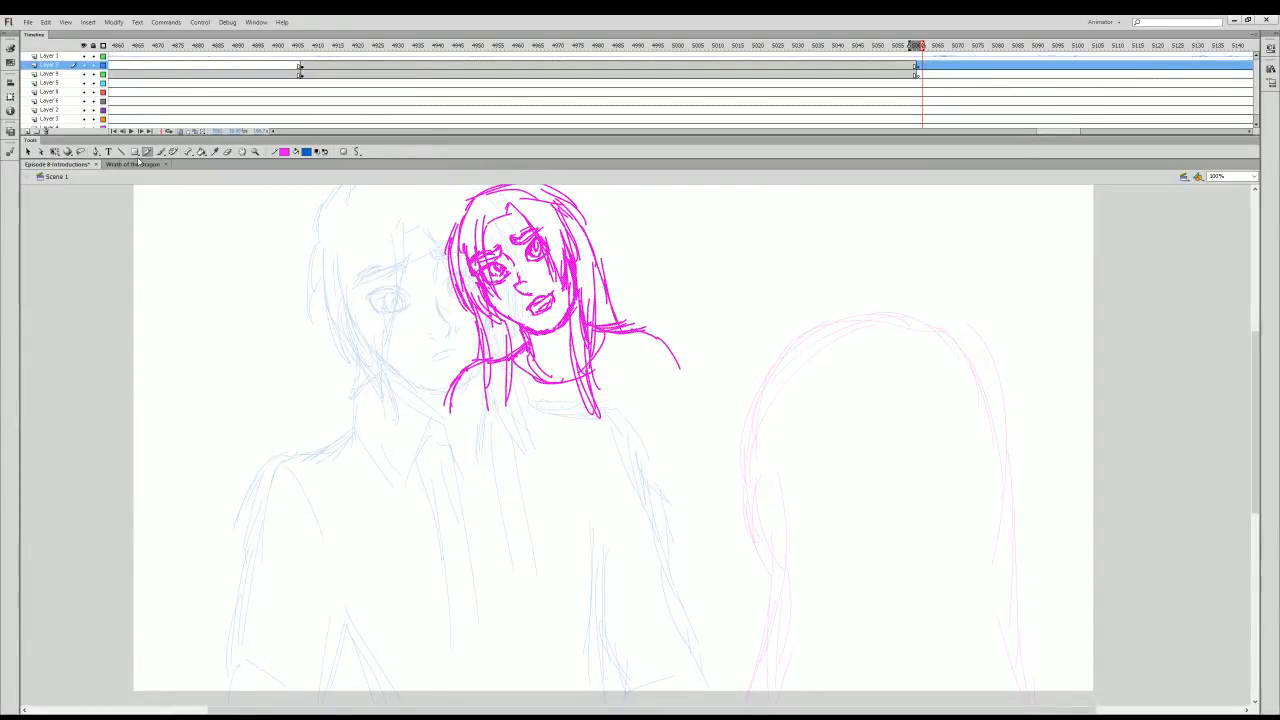
drag(638, 396, 641, 426)
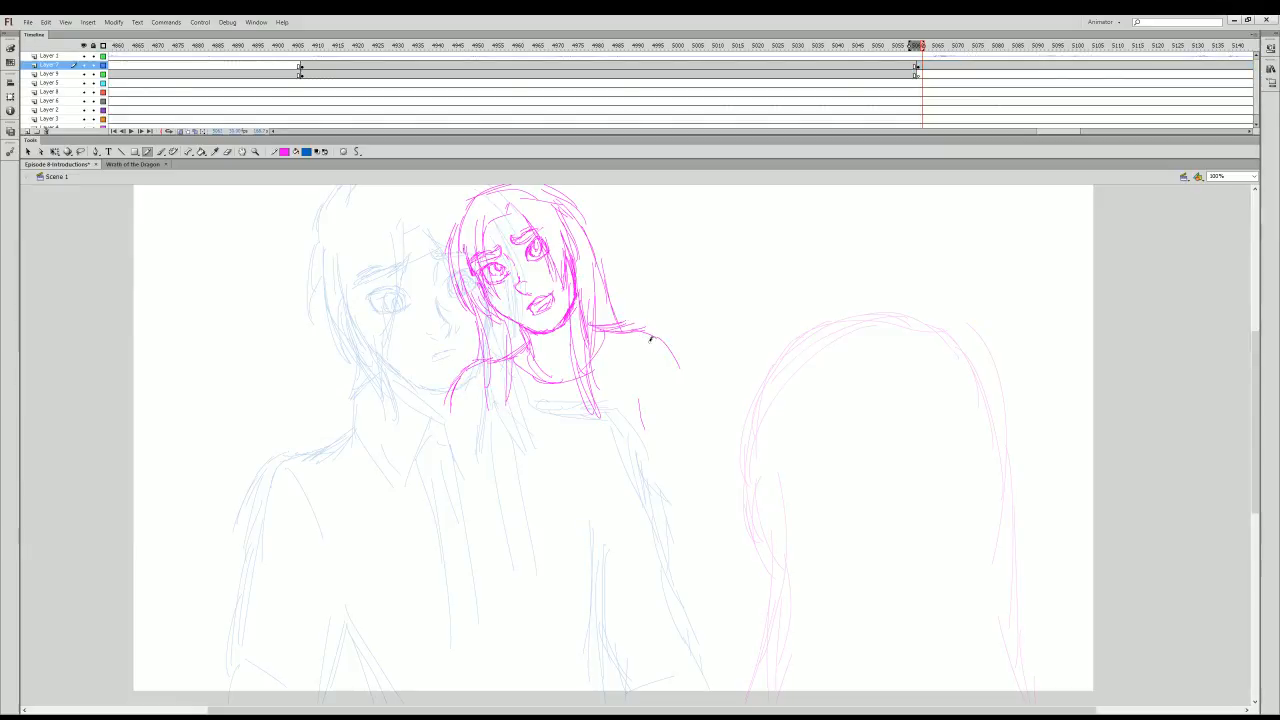
mouse_move(650, 336)
mouse_down()
mouse_move(686, 386)
mouse_move(667, 436)
mouse_move(682, 455)
mouse_move(672, 497)
mouse_up()
drag(508, 428, 502, 448)
drag(462, 388, 455, 458)
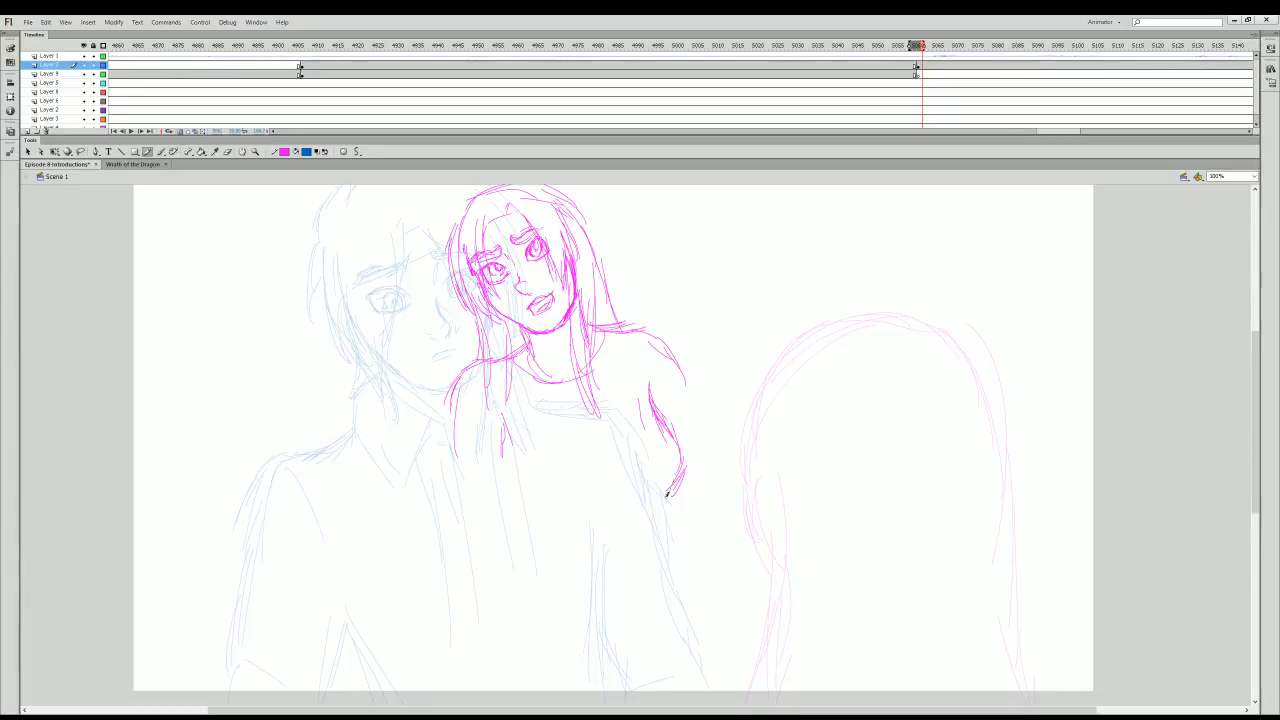
drag(474, 199, 457, 245)
- Draw the right-hand upper arm down to the elbow and the curved underside of the chest
mouse_move(593, 244)
mouse_down()
mouse_move(605, 312)
mouse_move(670, 376)
mouse_move(697, 436)
mouse_up()
mouse_move(682, 486)
mouse_down()
mouse_move(660, 508)
mouse_move(610, 510)
mouse_up()
drag(508, 462, 520, 510)
mouse_move(510, 478)
mouse_down()
mouse_move(543, 519)
mouse_move(660, 502)
mouse_move(656, 548)
mouse_up()
mouse_move(692, 392)
mouse_down()
mouse_move(726, 478)
mouse_move(712, 508)
mouse_up()
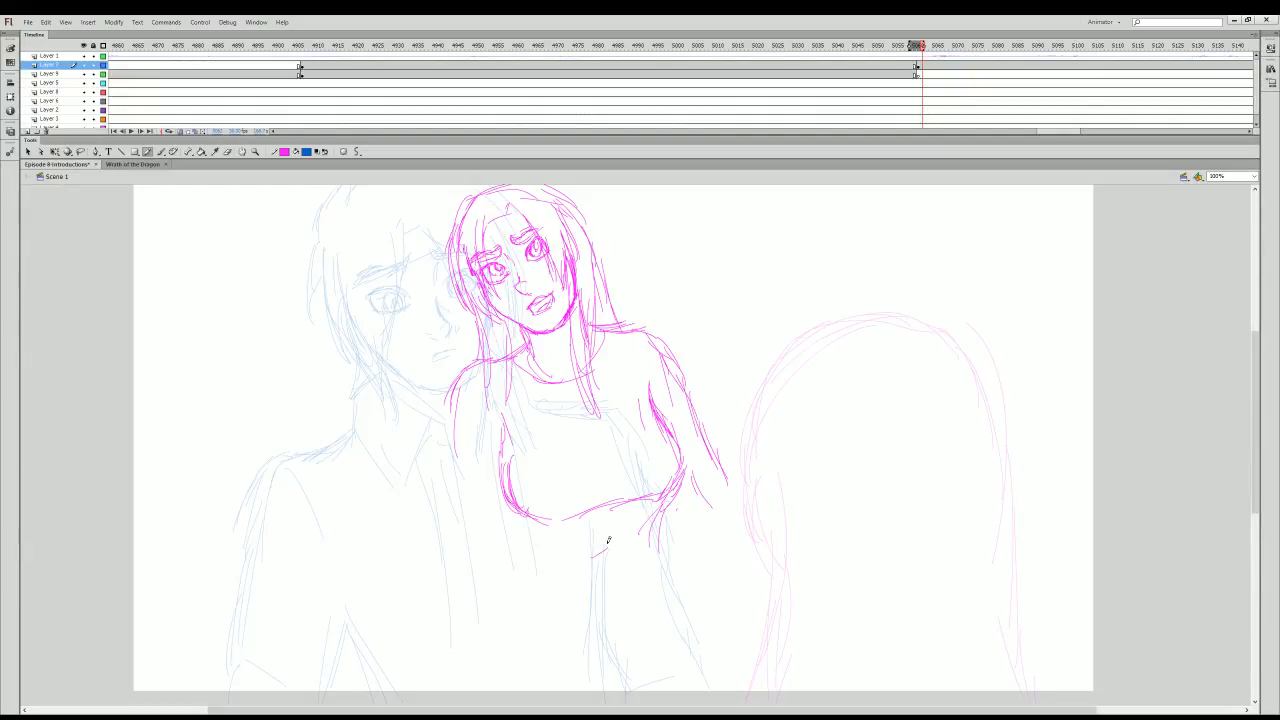
- Draw the first fingers of a hand at the waist and the left-hand upper arm, elbow and forearm leading to it
mouse_move(623, 535)
mouse_down()
mouse_move(648, 530)
mouse_move(618, 548)
mouse_move(657, 556)
mouse_up()
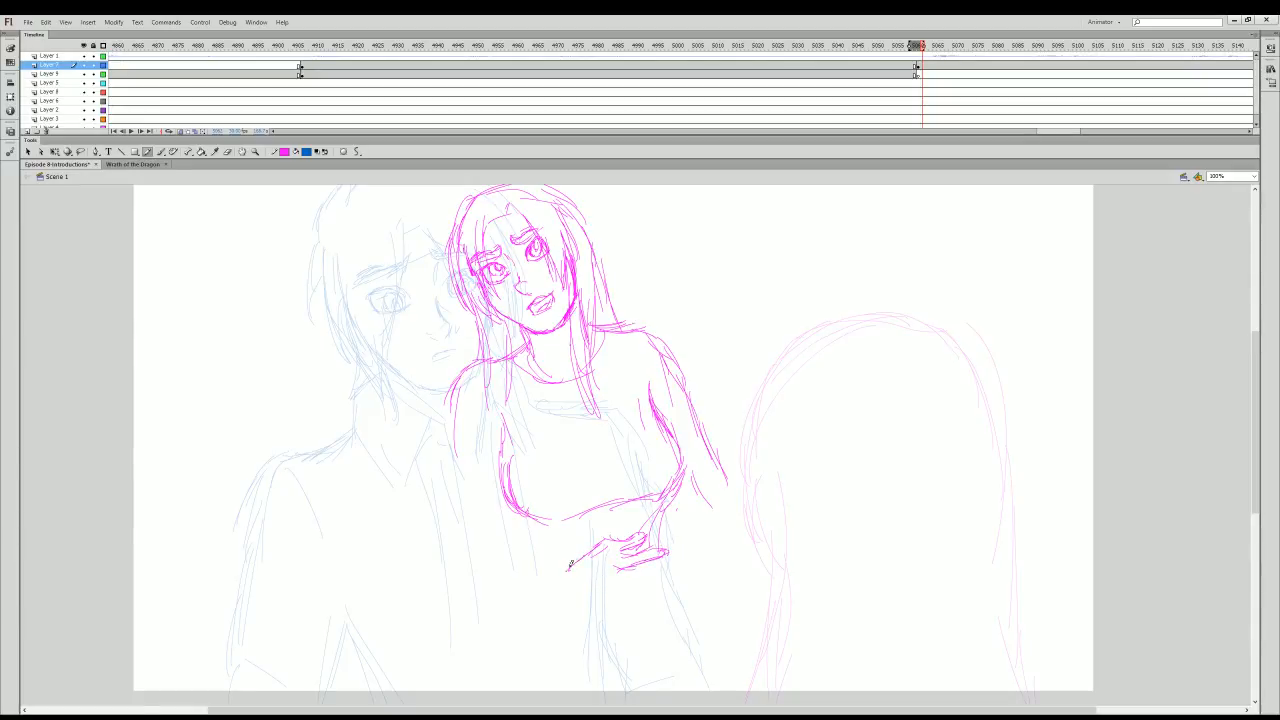
drag(453, 405, 434, 500)
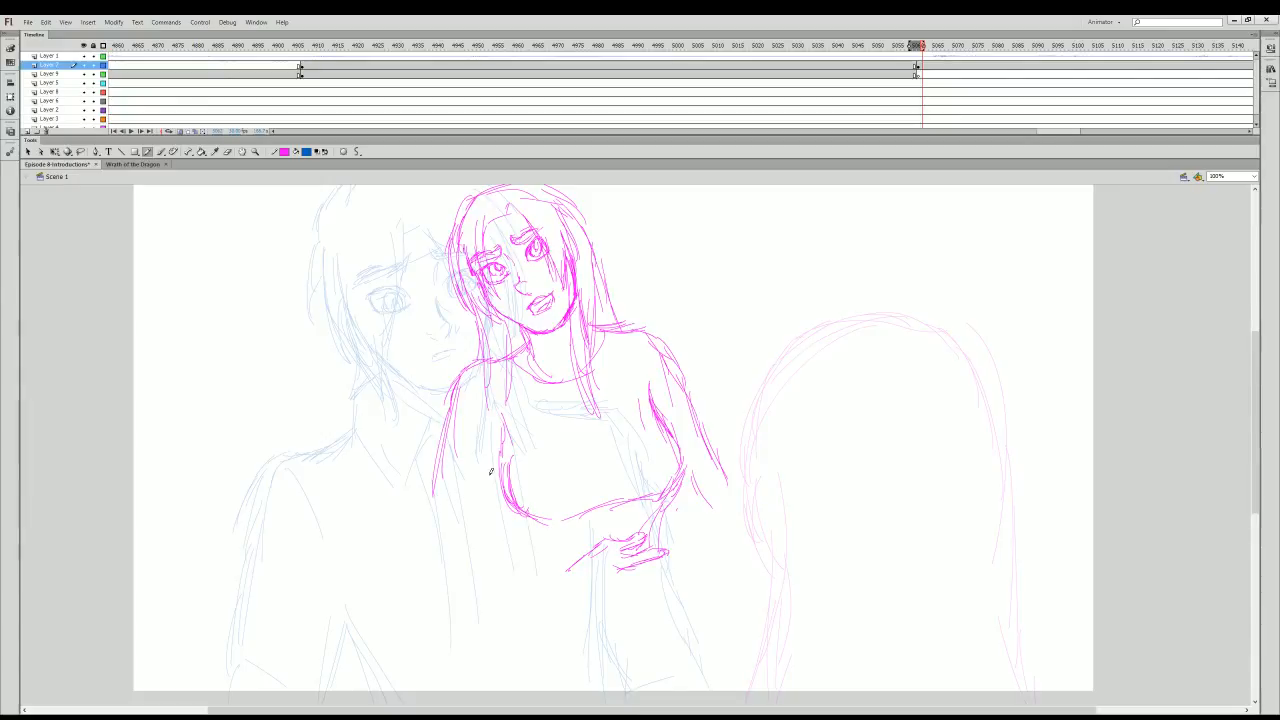
drag(500, 455, 478, 530)
mouse_move(446, 470)
mouse_down()
mouse_move(437, 522)
mouse_move(551, 570)
mouse_move(525, 540)
mouse_move(428, 554)
mouse_up()
mouse_move(440, 492)
mouse_down()
mouse_move(434, 548)
mouse_move(465, 519)
mouse_move(471, 531)
mouse_move(458, 579)
mouse_move(446, 565)
mouse_move(569, 604)
mouse_up()
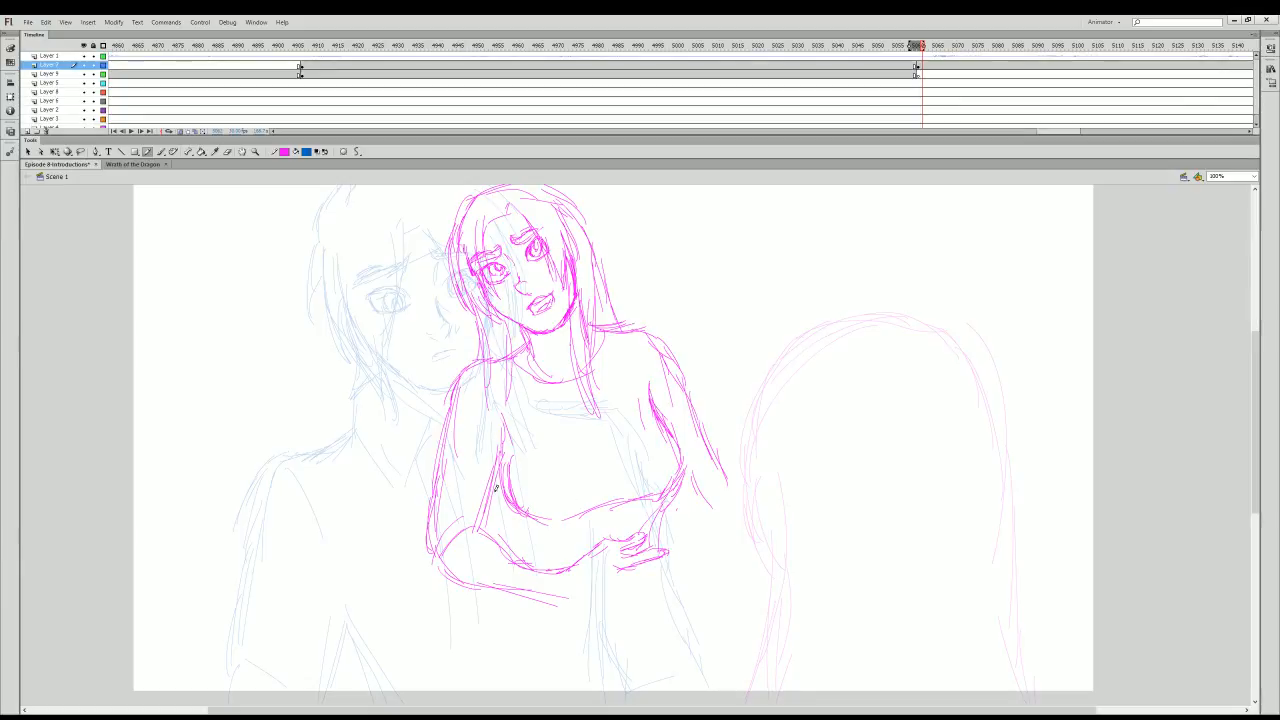
- Finish the upper hand's fingers and lower edge, and draw the second hand's fingers directly beneath it
drag(498, 478, 512, 547)
mouse_move(639, 573)
mouse_down()
mouse_move(621, 580)
mouse_move(662, 574)
mouse_up()
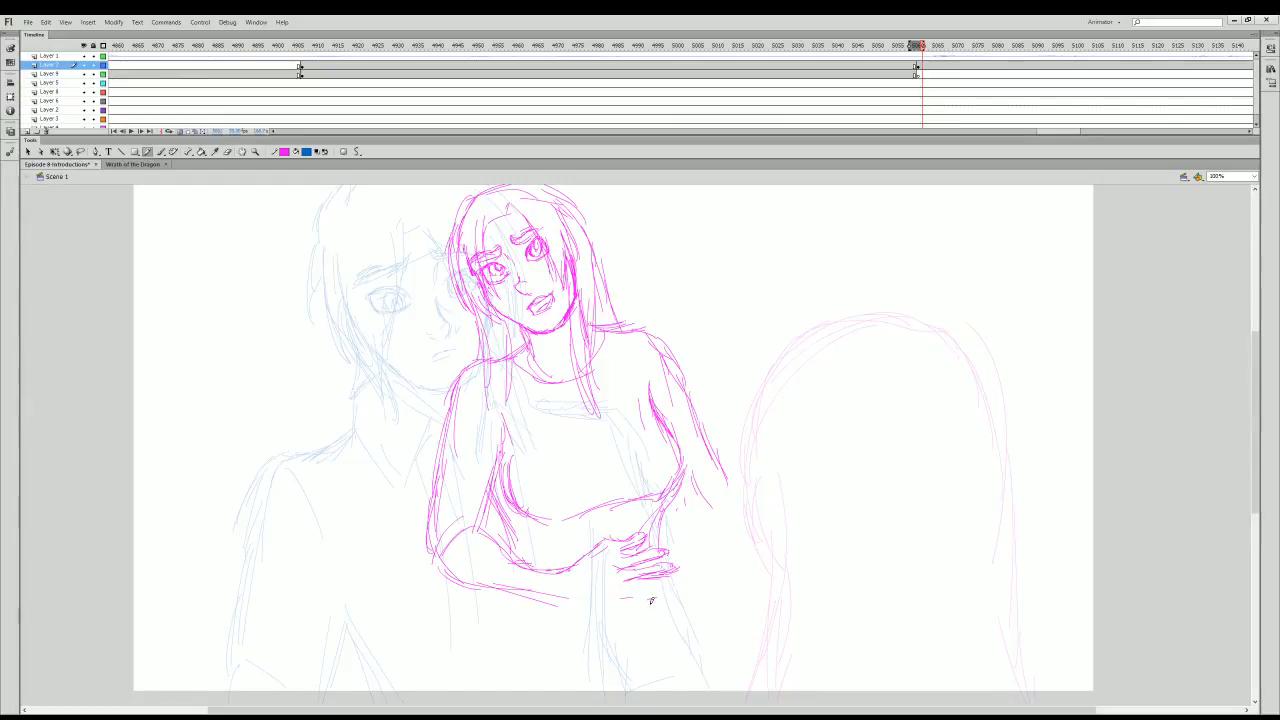
drag(651, 600, 613, 600)
mouse_move(574, 599)
mouse_down()
mouse_move(663, 597)
mouse_move(633, 585)
mouse_move(588, 605)
mouse_move(659, 597)
mouse_move(705, 541)
mouse_move(683, 562)
mouse_up()
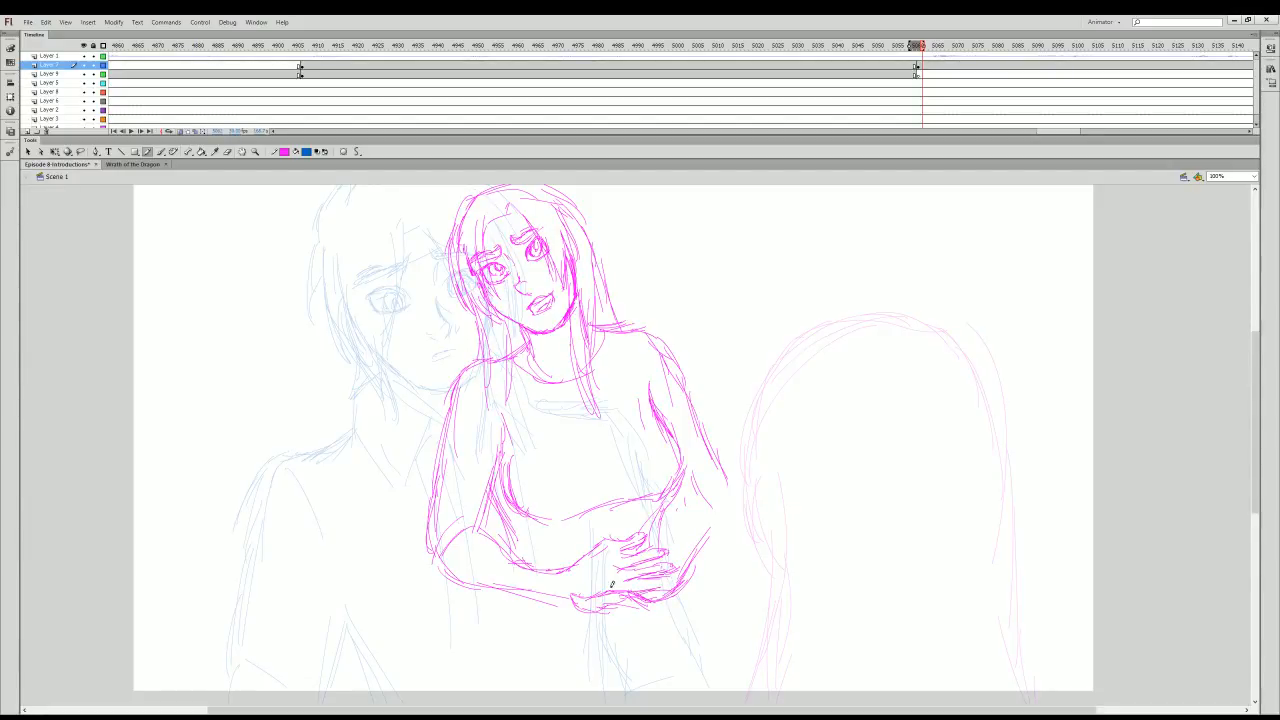
drag(1256, 443, 1256, 483)
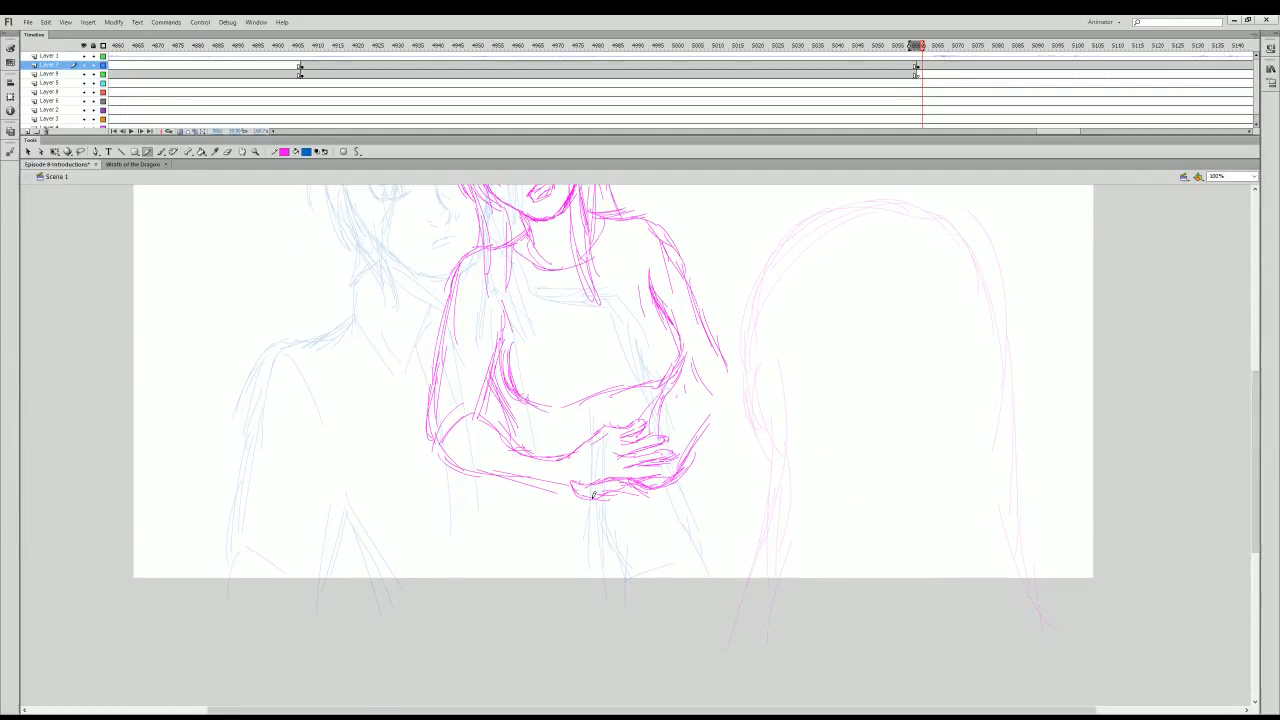
mouse_move(608, 500)
mouse_down()
mouse_move(556, 504)
mouse_move(605, 515)
mouse_move(574, 530)
mouse_move(566, 515)
mouse_move(608, 524)
mouse_move(612, 538)
mouse_move(575, 545)
mouse_up()
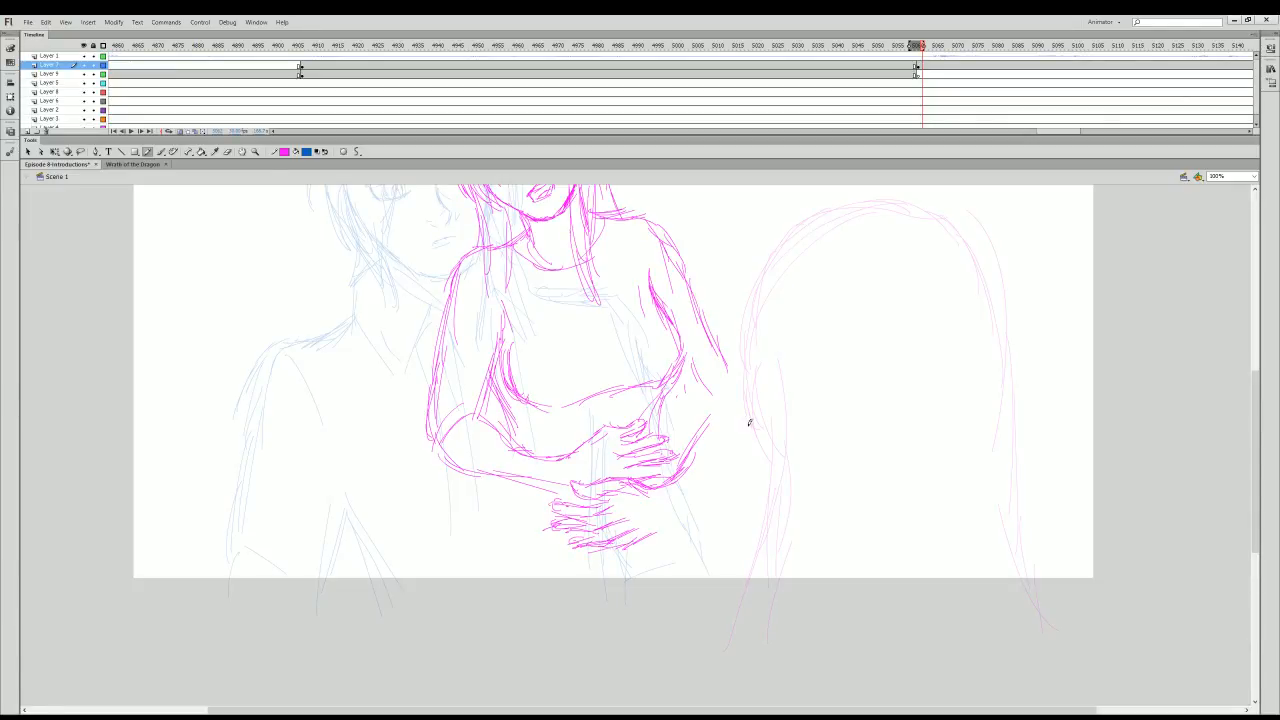
- Select both hands with Free Transform and shift them slightly upward
click(55, 151)
mouse_move(551, 414)
mouse_down()
mouse_move(677, 457)
mouse_move(693, 577)
mouse_move(678, 541)
mouse_up()
drag(668, 460, 669, 453)
click(770, 464)
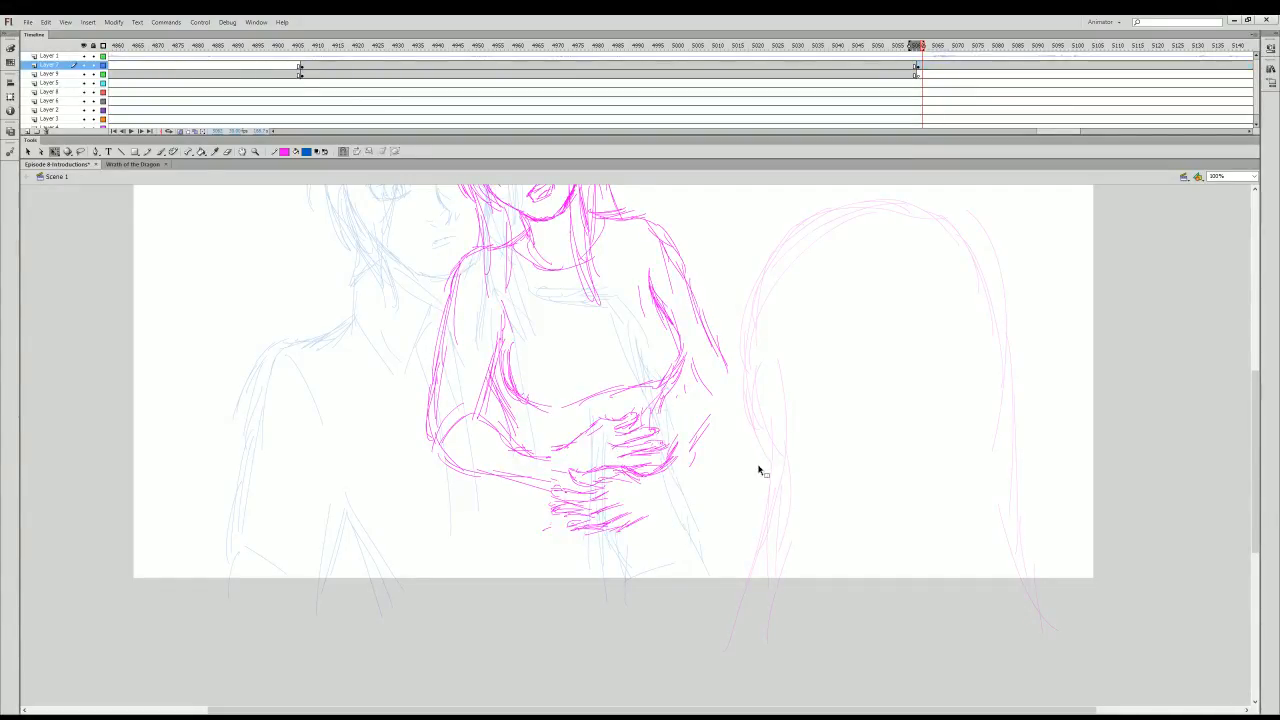
- Erase the left-hand forearm's lines near the wrist, then redraw its upper and lower edges to meet the hand
key(e)
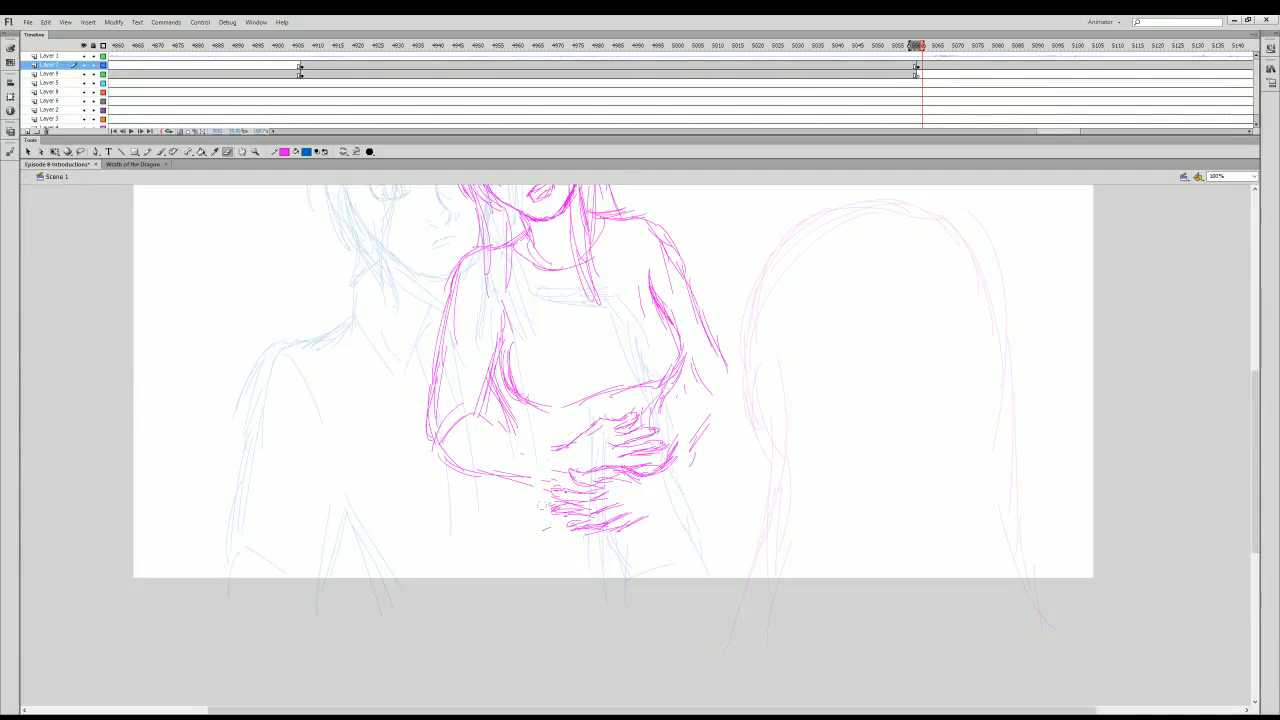
mouse_move(543, 505)
mouse_down()
mouse_move(503, 493)
mouse_move(476, 461)
mouse_up()
key(y)
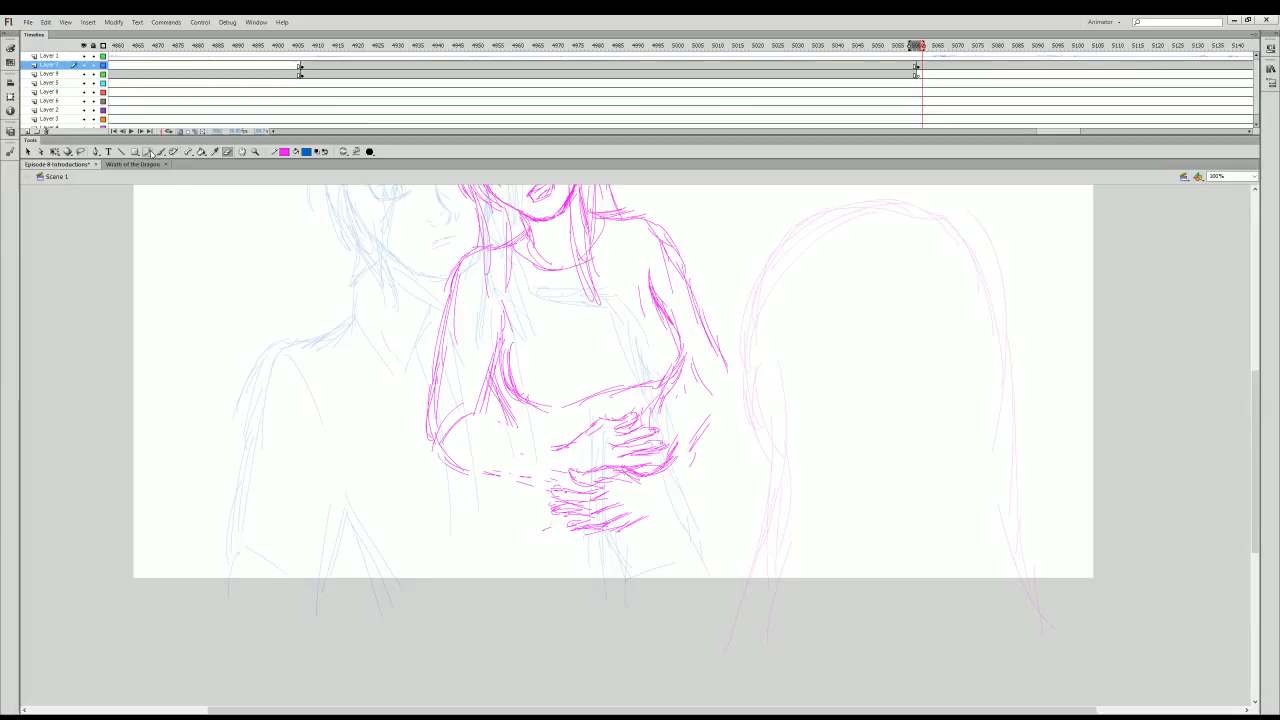
mouse_move(487, 413)
mouse_down()
mouse_move(537, 448)
mouse_move(578, 446)
mouse_up()
drag(470, 406, 562, 454)
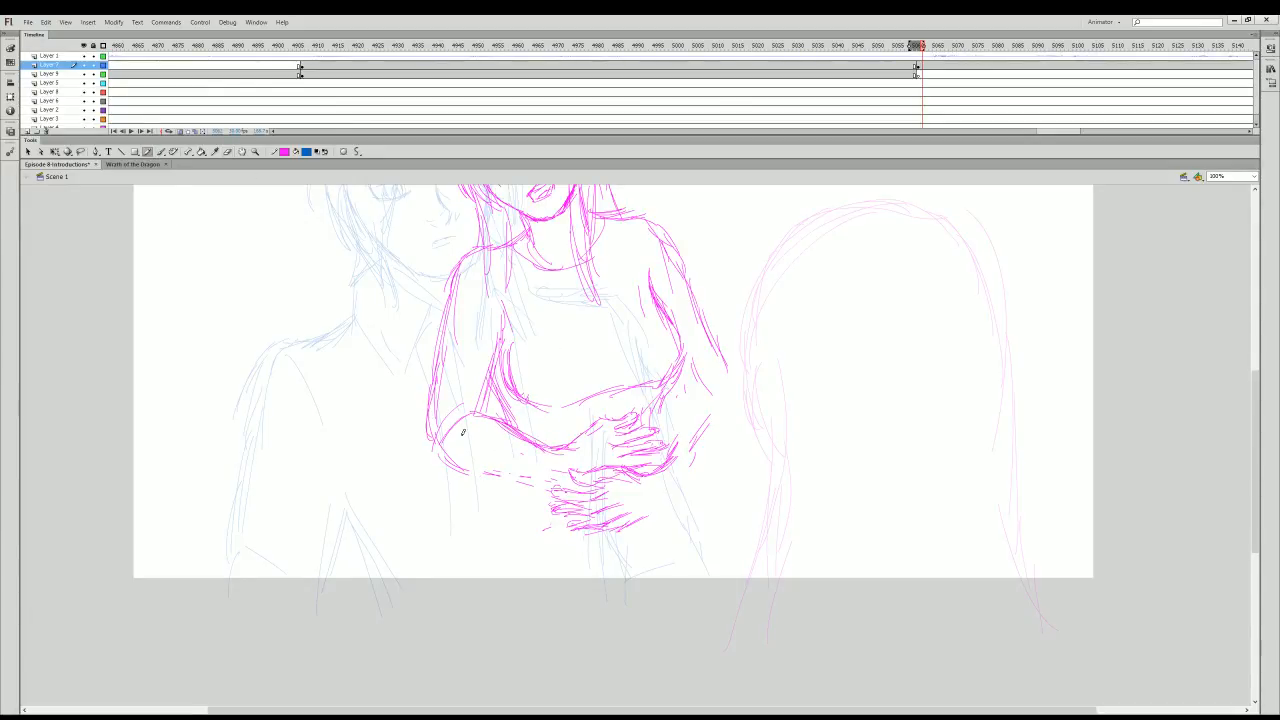
mouse_move(446, 448)
mouse_down()
mouse_move(472, 468)
mouse_move(519, 474)
mouse_up()
- Draw the right-hand elbow and forearm running down to the lower hand at the waist
drag(701, 398, 682, 458)
drag(700, 398, 670, 464)
drag(692, 420, 670, 460)
drag(668, 456, 648, 474)
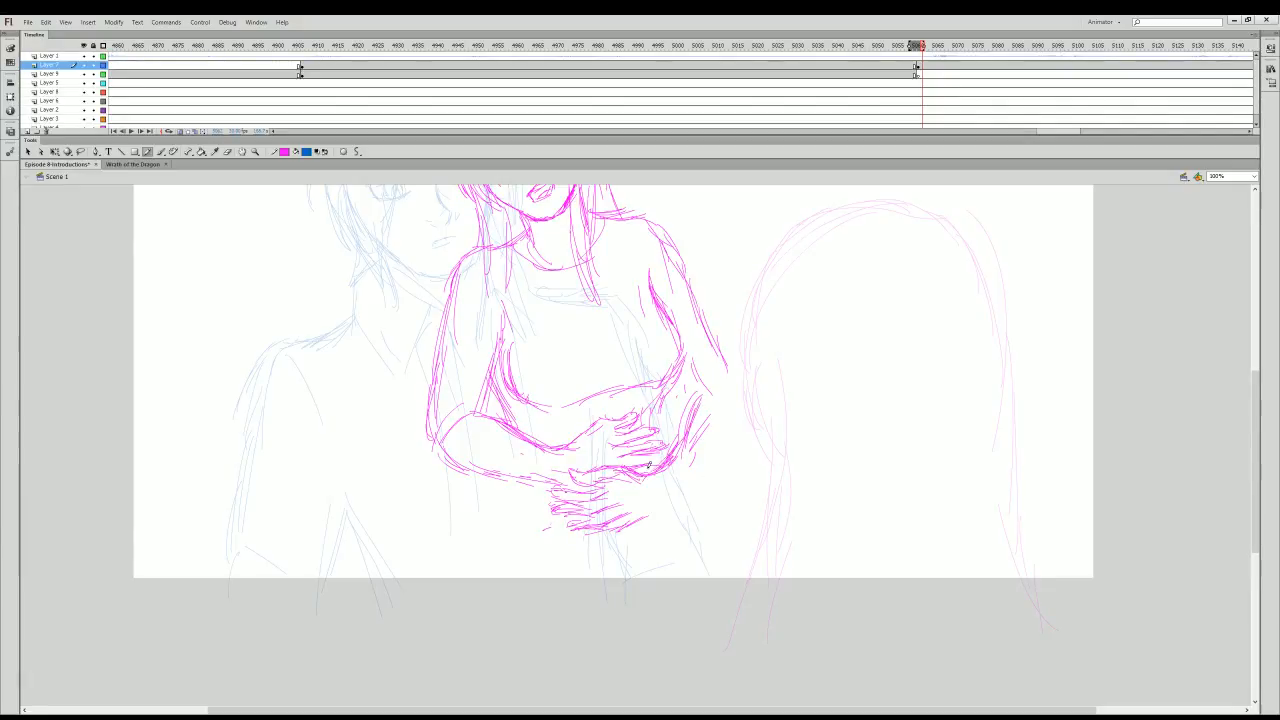
mouse_move(712, 342)
mouse_down()
mouse_move(751, 407)
mouse_move(736, 413)
mouse_move(740, 395)
mouse_move(755, 417)
mouse_move(668, 506)
mouse_up()
drag(702, 462, 642, 520)
- Redraw the left-hand upper arm's outer line further inward, then erase the excess outer strokes on both arms
drag(1255, 452, 1255, 416)
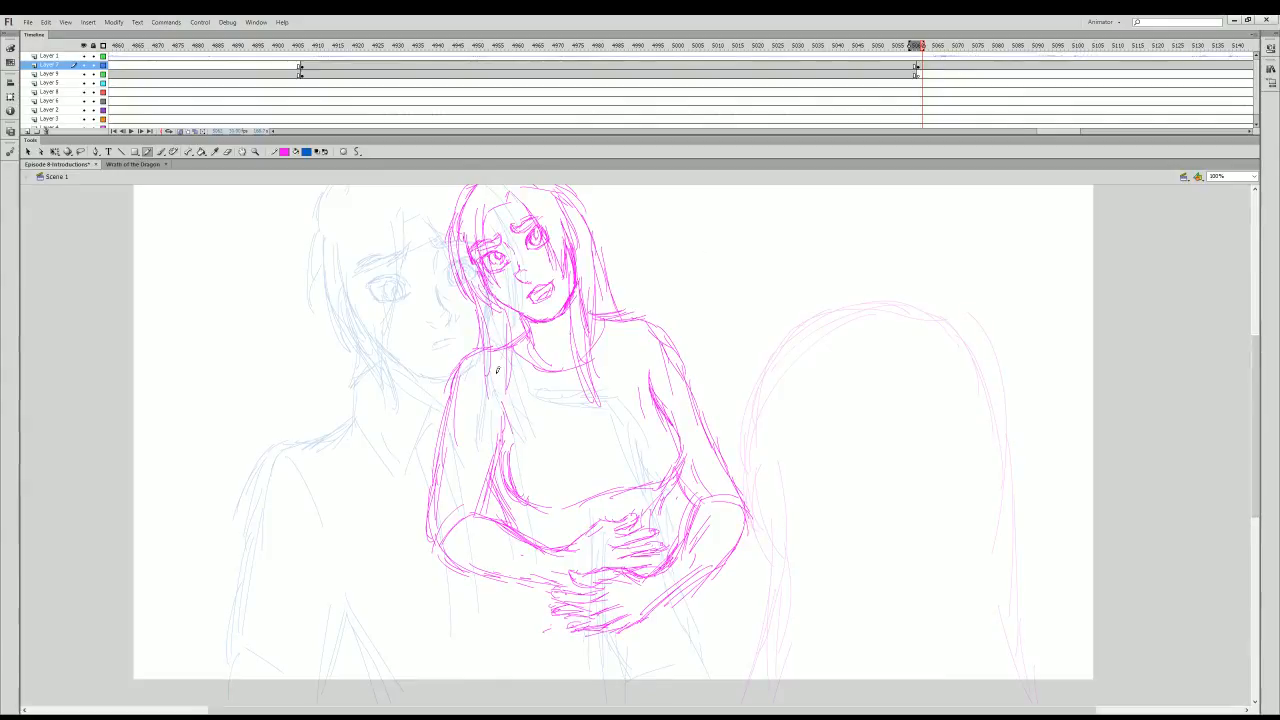
drag(472, 353, 439, 488)
click(228, 151)
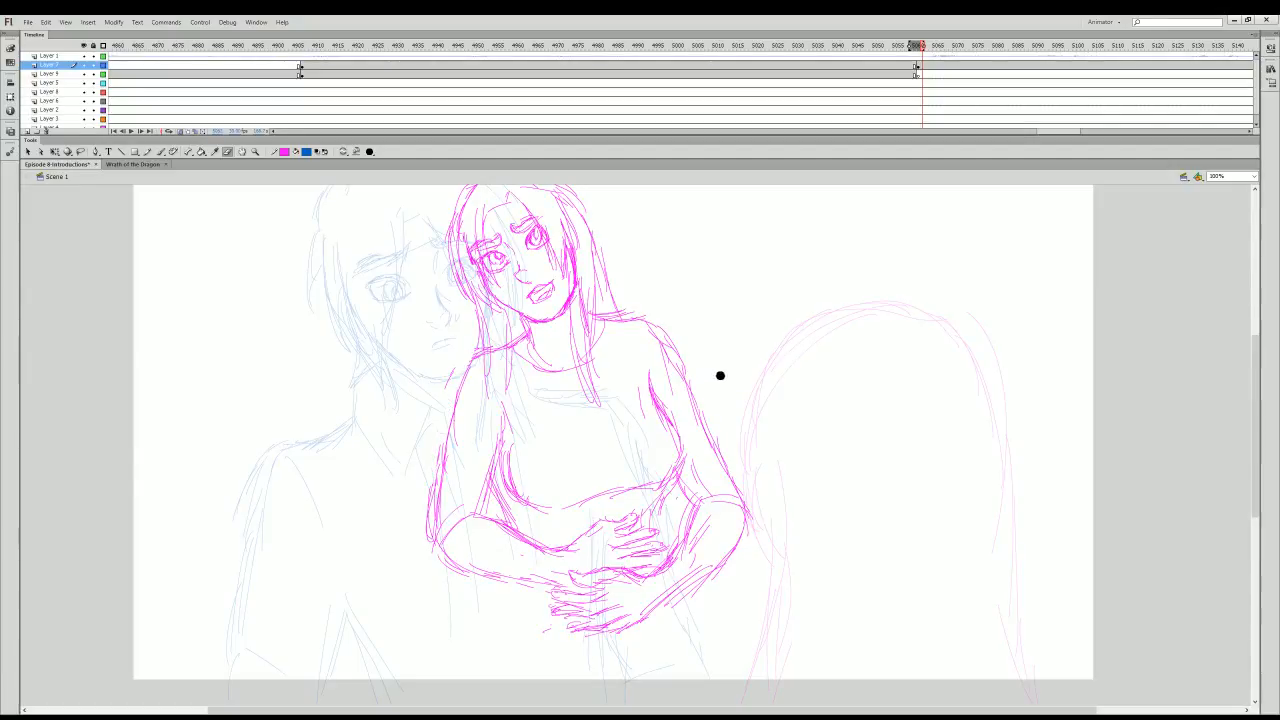
drag(665, 334, 683, 367)
drag(429, 476, 431, 546)
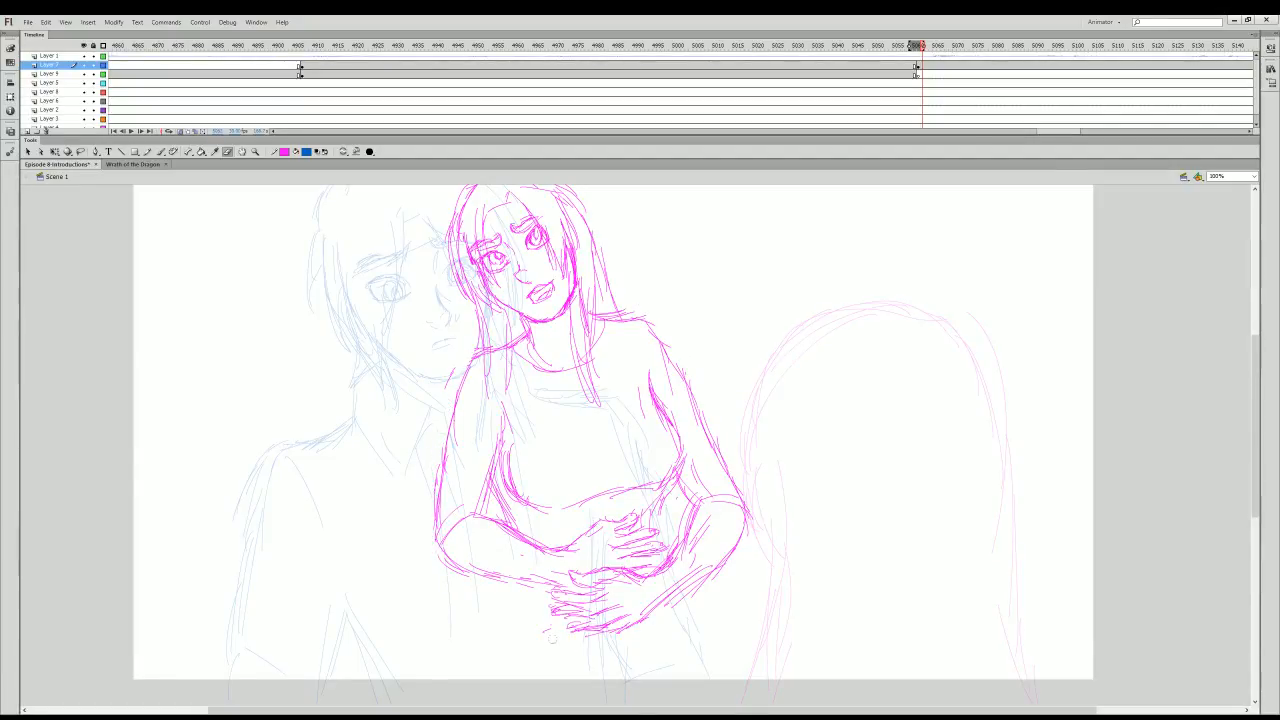
- Reinforce the underside of the right-hand forearm and draw both sides of the waist and hips below the arms
click(147, 151)
drag(727, 547, 650, 614)
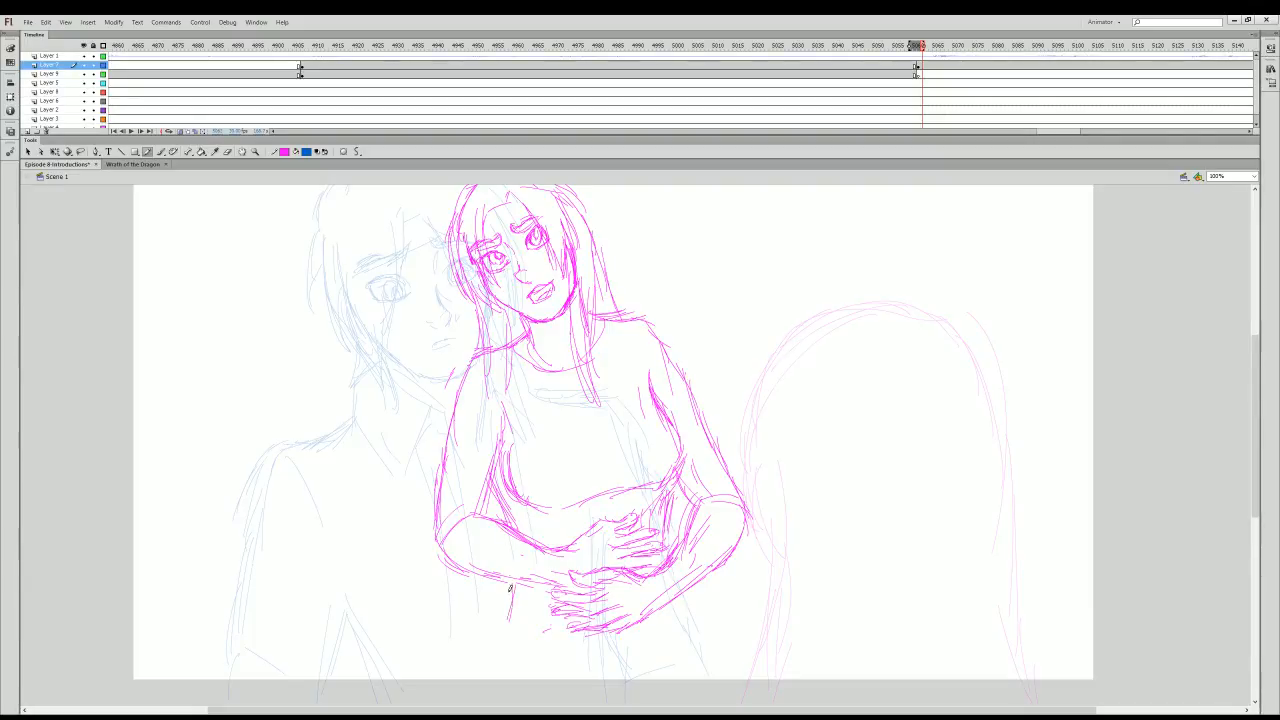
drag(515, 585, 472, 704)
drag(686, 615, 704, 704)
- Draw the sleeve opening at the right-hand elbow with loose cloth hanging below it, and reinforce the adjacent hip line
mouse_move(692, 515)
mouse_down()
mouse_move(740, 506)
mouse_move(736, 540)
mouse_move(702, 558)
mouse_up()
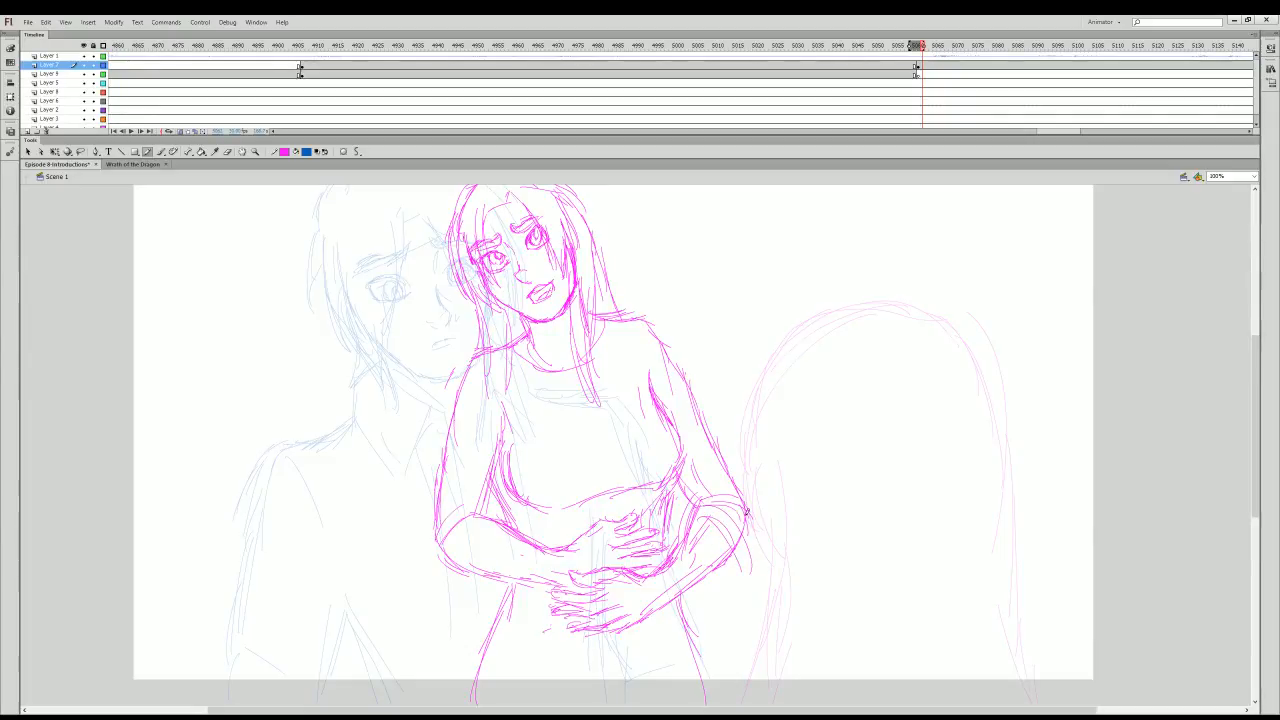
mouse_move(748, 508)
mouse_down()
mouse_move(775, 590)
mouse_move(770, 632)
mouse_up()
drag(688, 582, 700, 610)
mouse_move(738, 568)
mouse_down()
mouse_move(740, 630)
mouse_move(772, 600)
mouse_move(780, 688)
mouse_up()
drag(788, 634, 792, 692)
drag(684, 594, 708, 704)
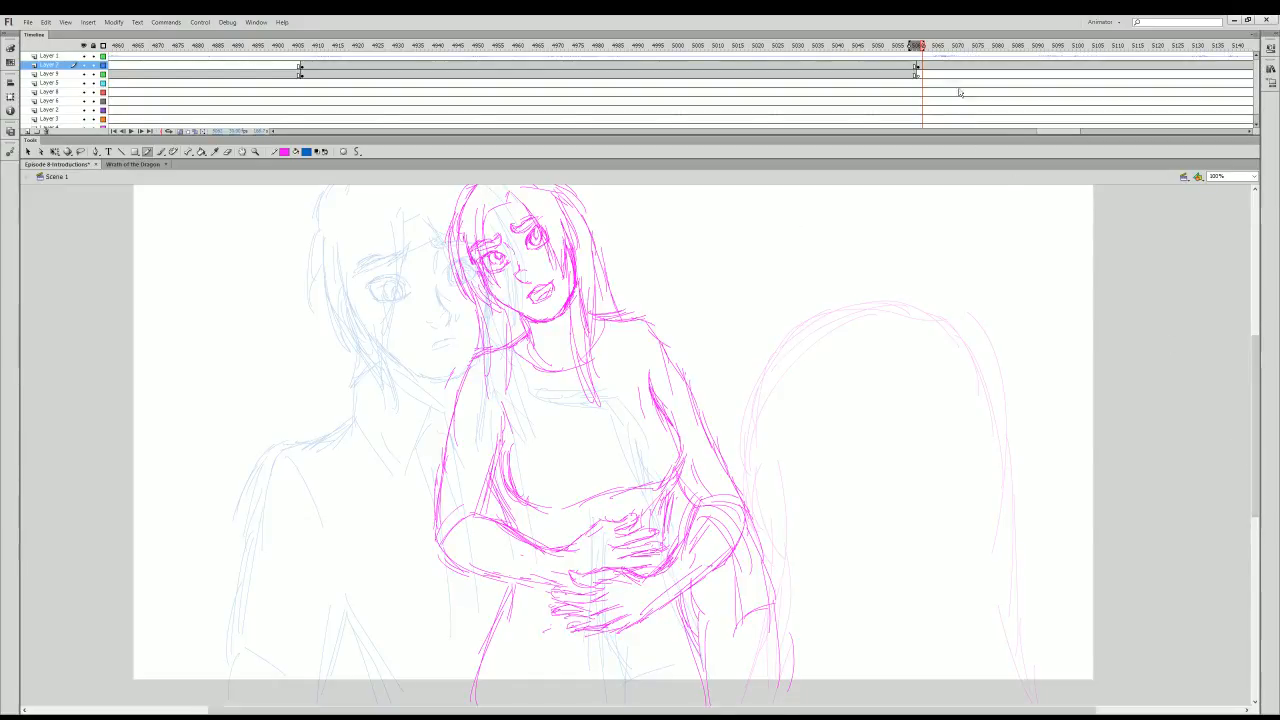
- Move the playhead back and play the timeline to review the new shot
mouse_move(922, 46)
mouse_down()
mouse_move(813, 147)
mouse_move(1266, 166)
mouse_move(1097, 171)
mouse_move(652, 230)
mouse_up()
key(Return)
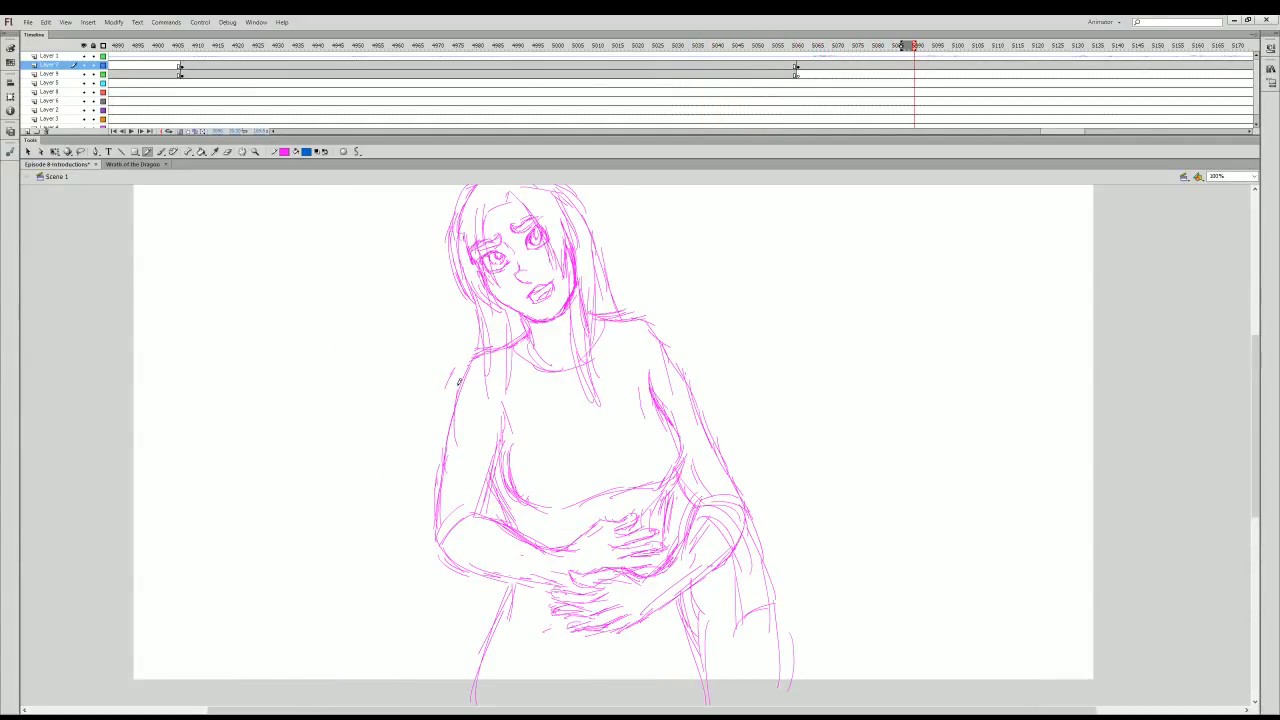
- Preview the end of the shot and insert a blank keyframe on the sketch layer a few frames after the current pose
click(797, 68)
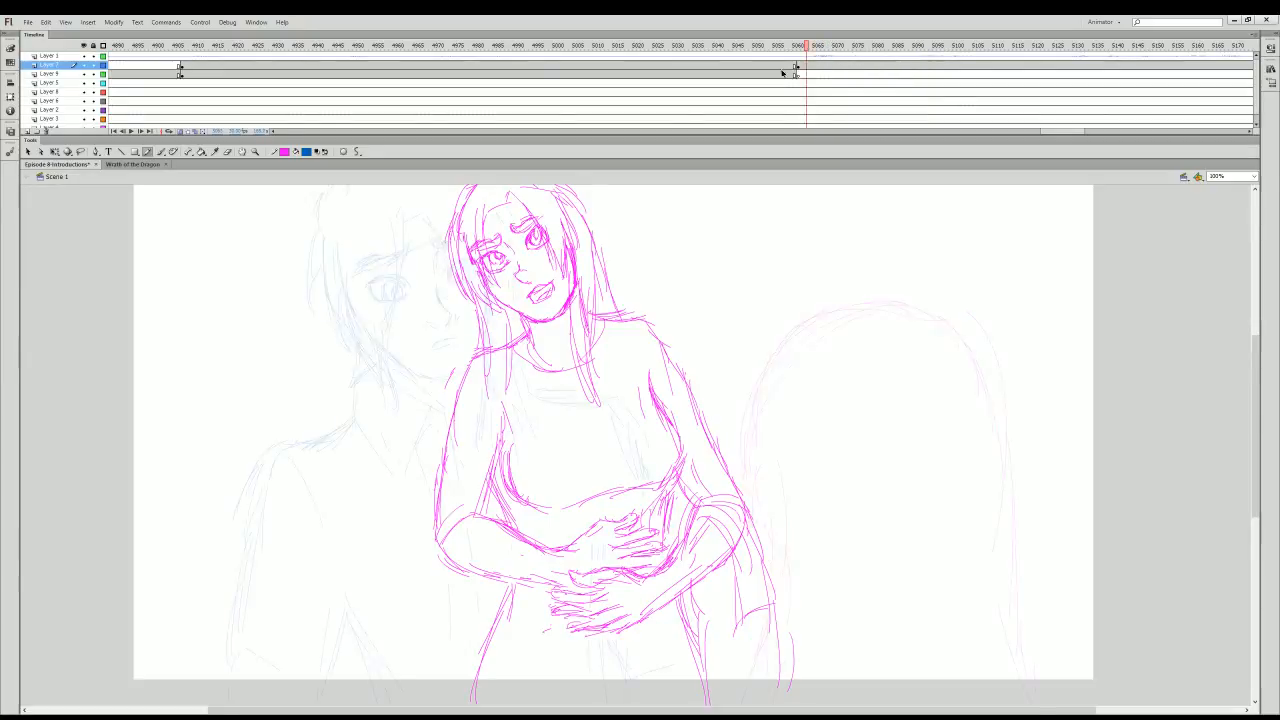
key(Return)
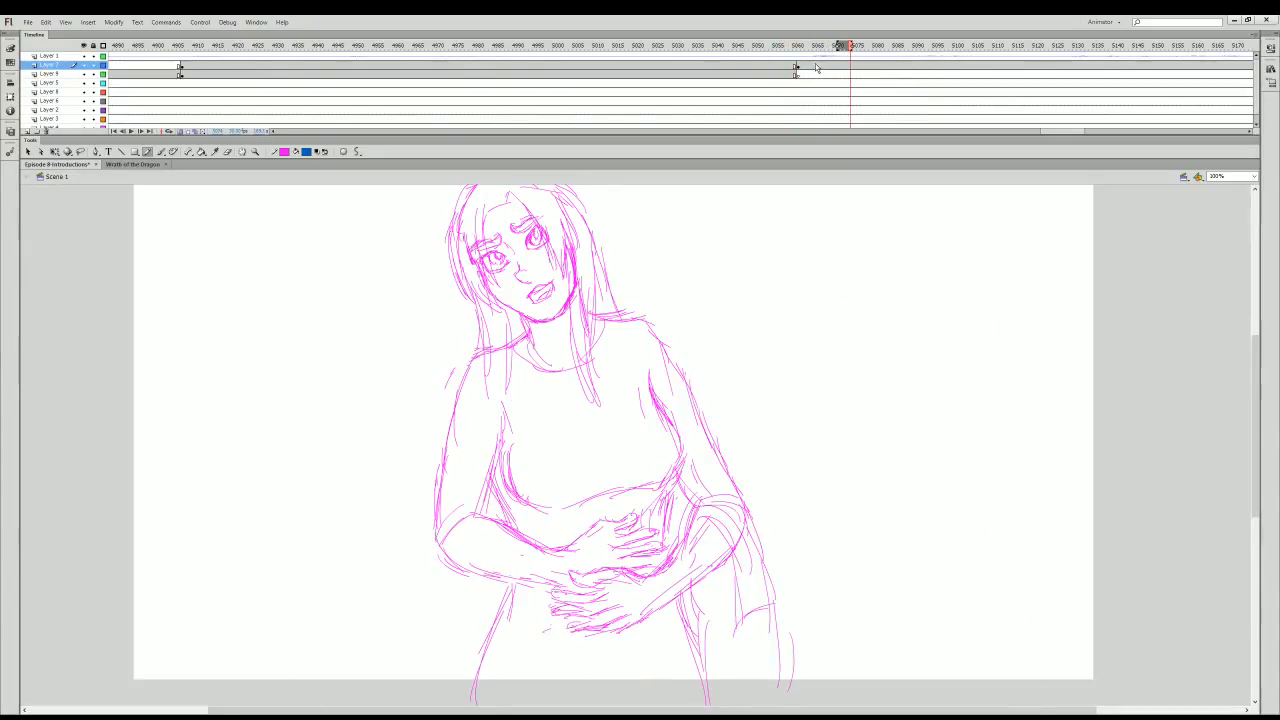
click(813, 60)
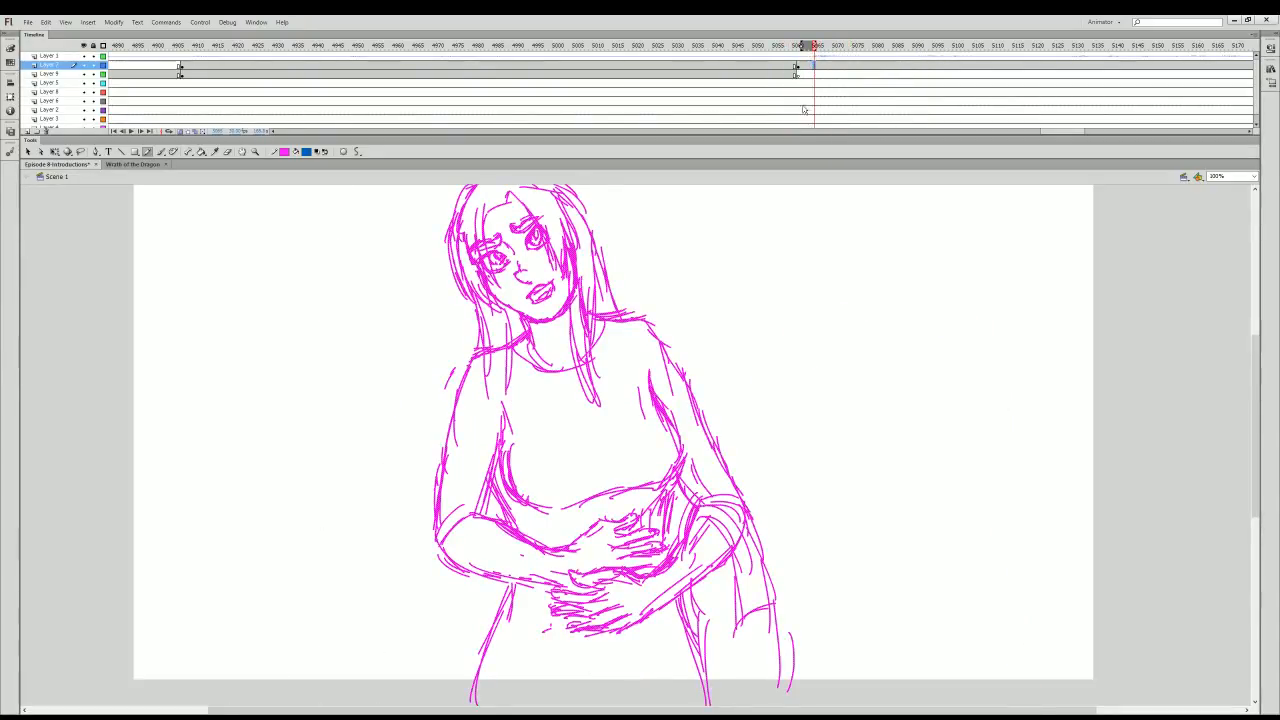
key(F7)
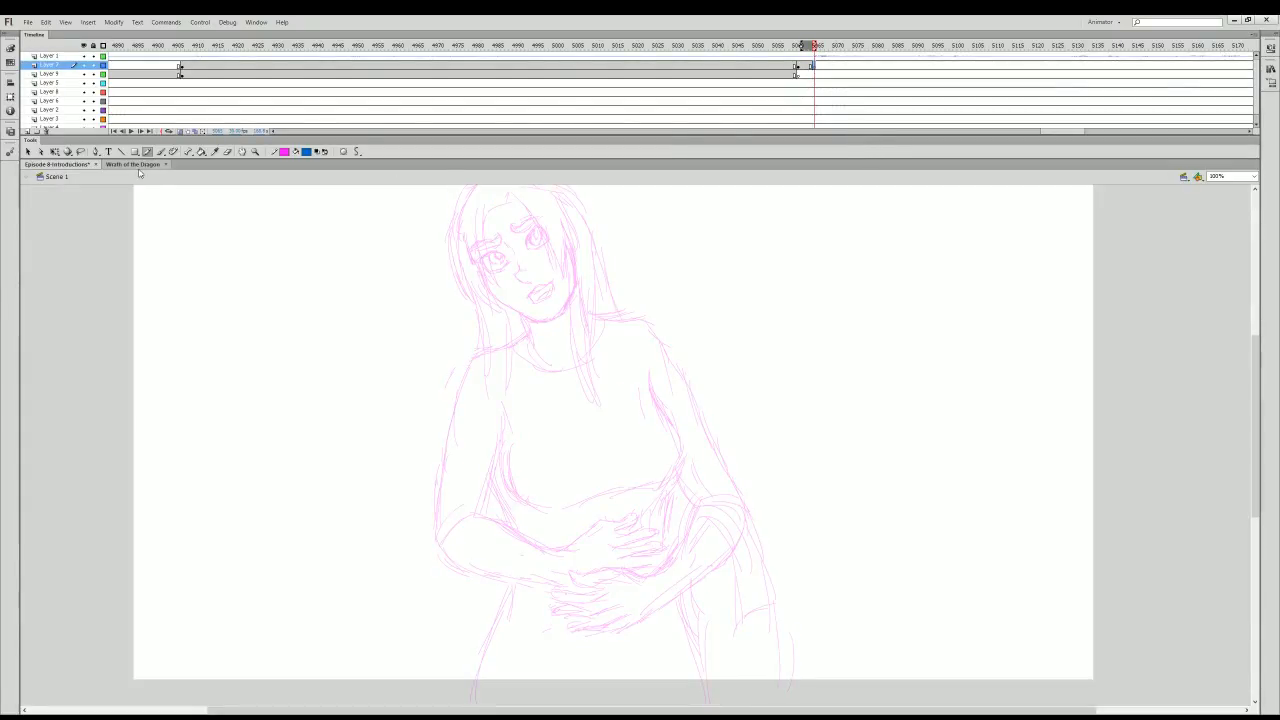
- Sketch the new jaw and cheek outline on the blank frame, shifted slightly from the onion-skinned face
click(255, 151)
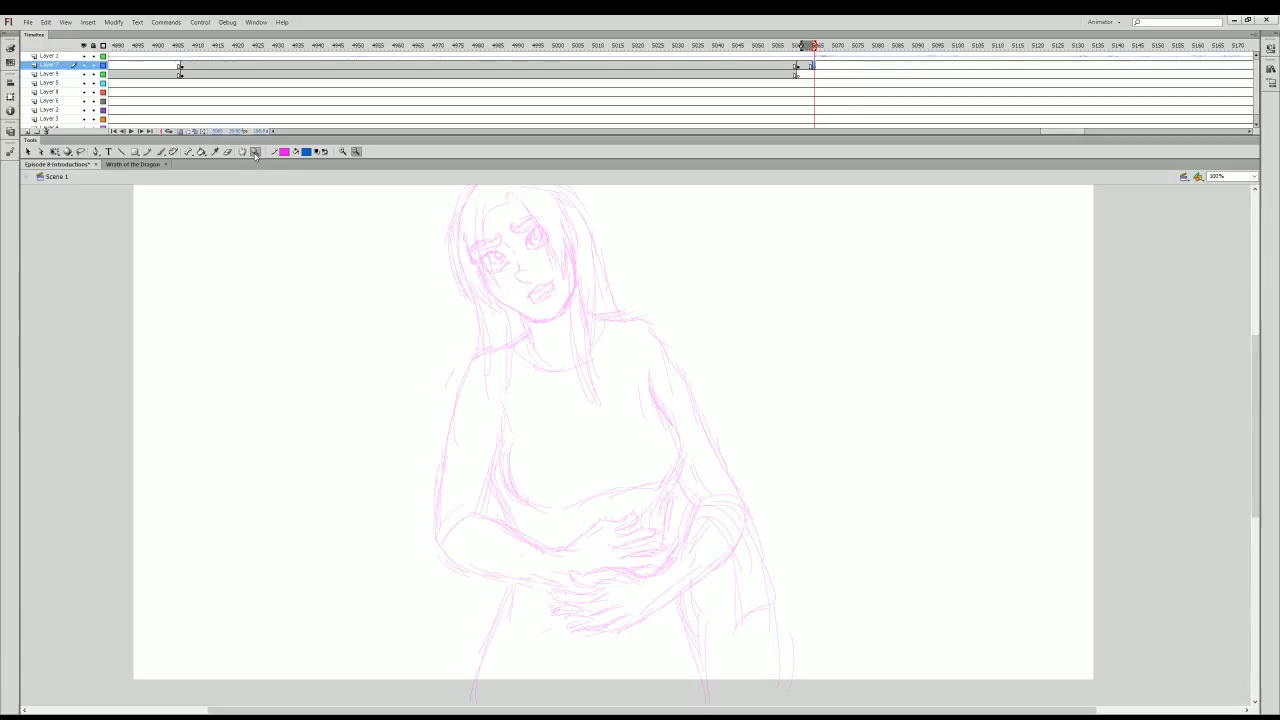
click(581, 279)
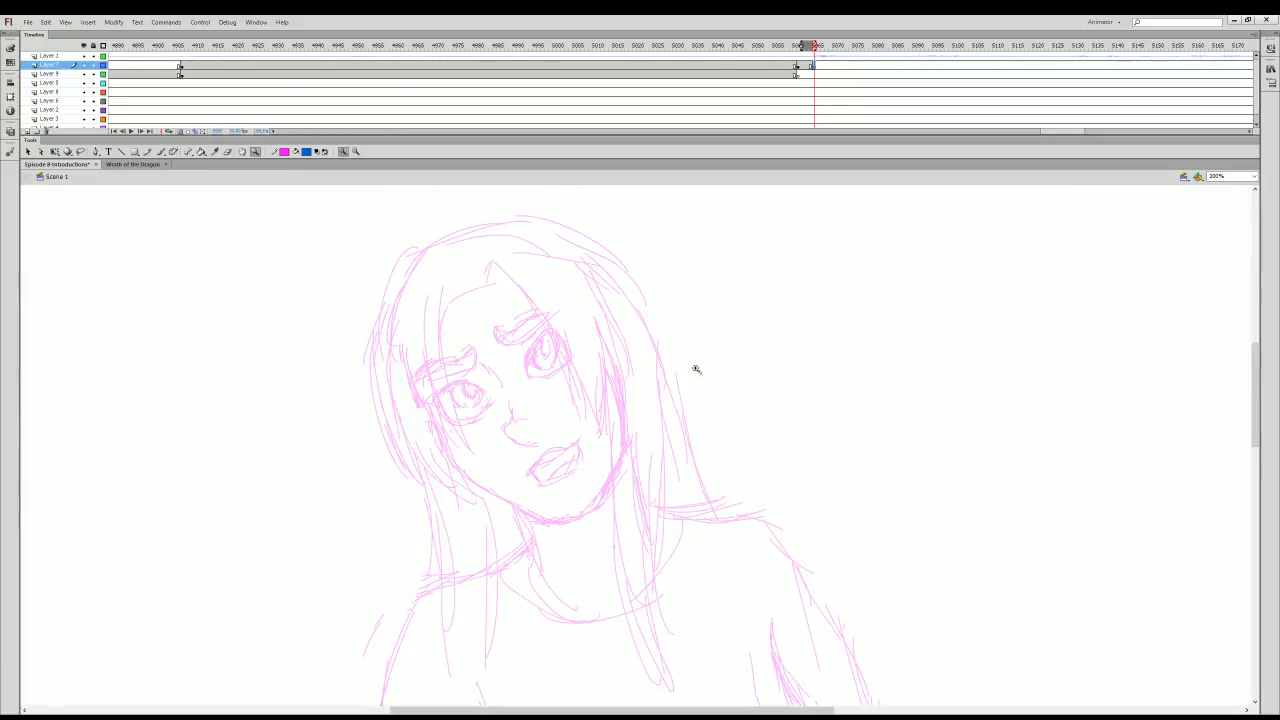
click(147, 153)
mouse_move(433, 375)
mouse_down()
mouse_move(484, 492)
mouse_move(565, 532)
mouse_move(602, 515)
mouse_move(628, 476)
mouse_move(630, 410)
mouse_move(620, 452)
mouse_up()
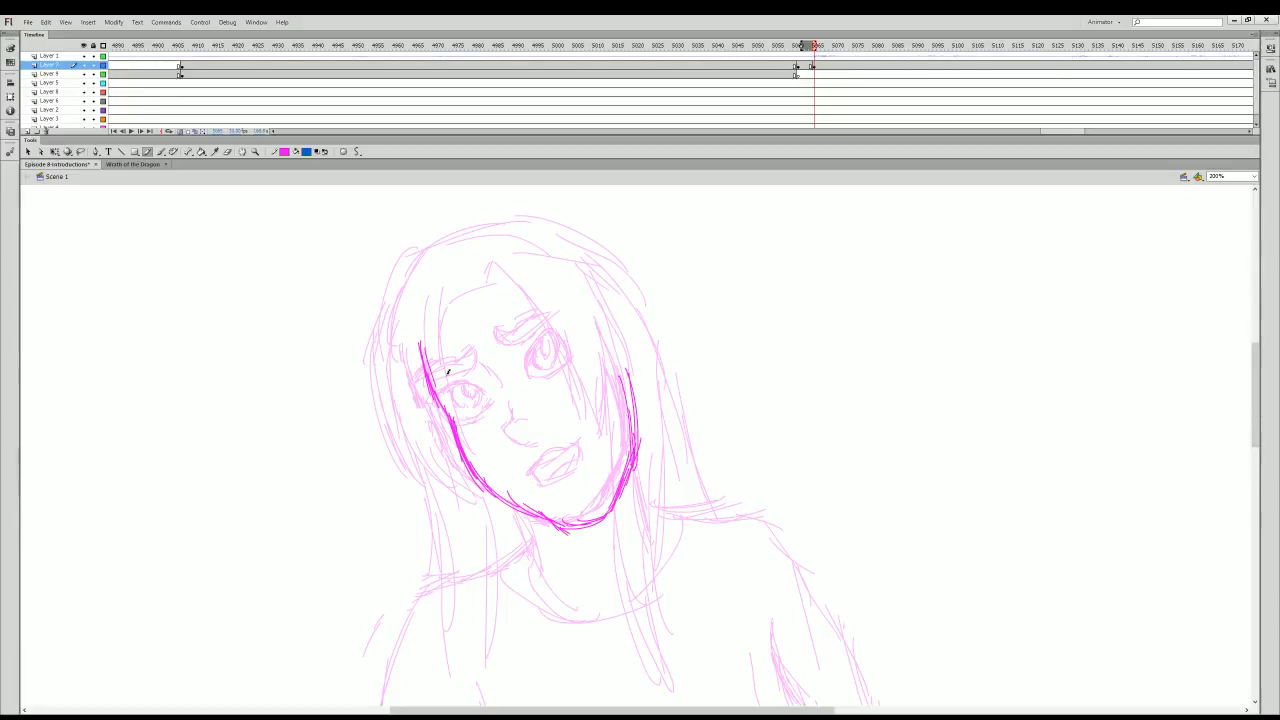
- Draw both eyebrows and the left-hand eye with its iris inside the new face outline
mouse_move(443, 378)
mouse_down()
mouse_move(512, 361)
mouse_move(506, 382)
mouse_move(481, 380)
mouse_up()
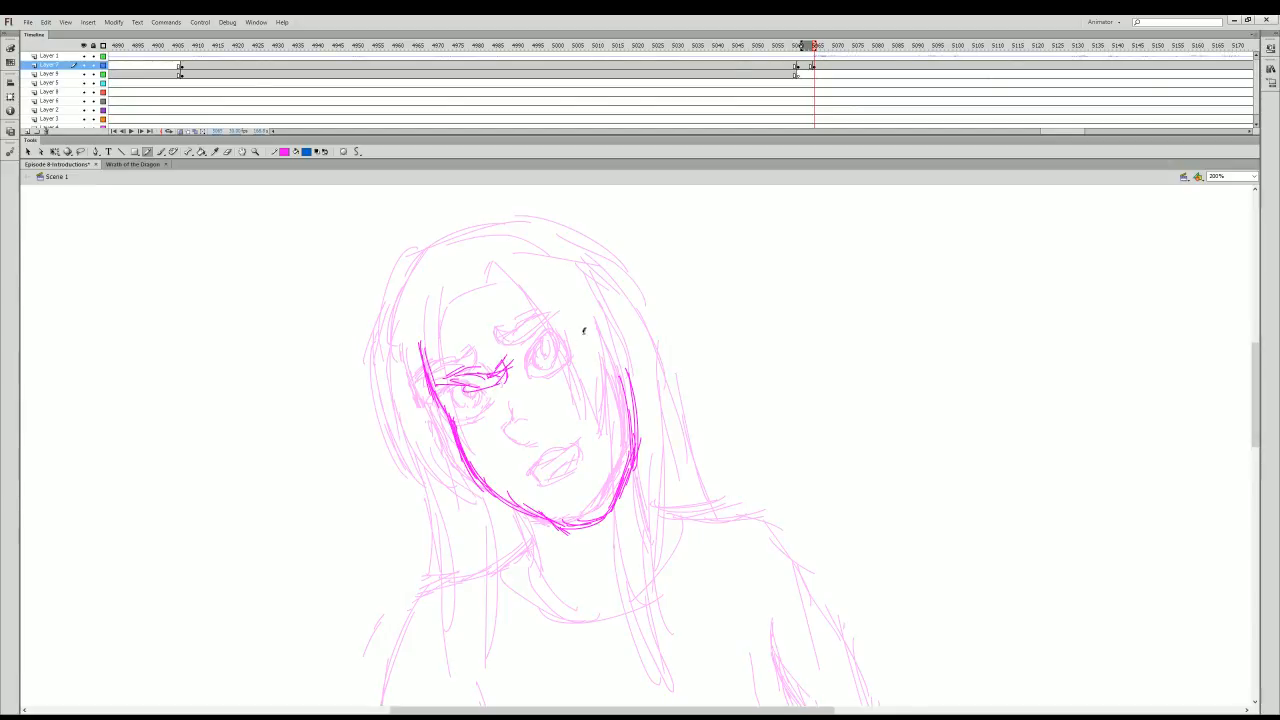
mouse_move(584, 331)
mouse_down()
mouse_move(592, 338)
mouse_move(516, 386)
mouse_move(533, 420)
mouse_up()
mouse_move(462, 400)
mouse_down()
mouse_move(514, 408)
mouse_move(460, 401)
mouse_move(467, 430)
mouse_move(518, 422)
mouse_up()
mouse_move(510, 418)
mouse_down()
mouse_move(483, 401)
mouse_move(497, 411)
mouse_up()
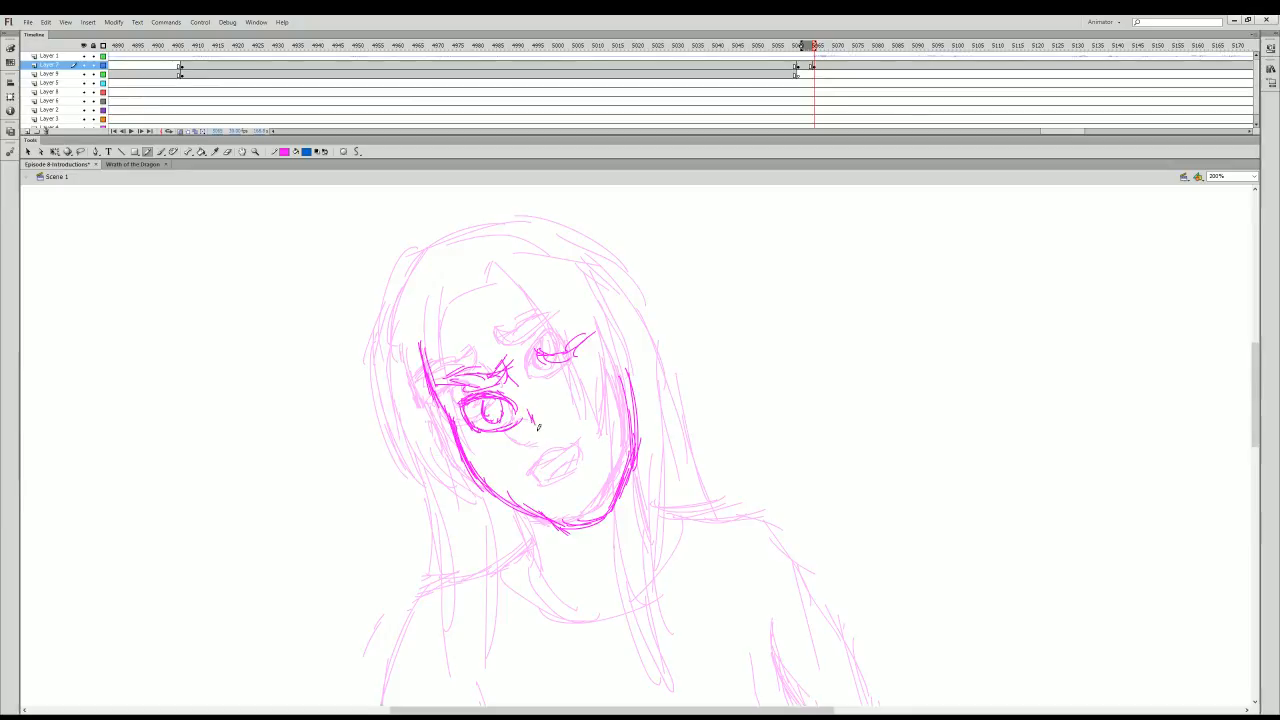
- Draw the nose, the lips and the right-hand eye with its iris to complete the facial features
drag(527, 449, 535, 452)
mouse_move(540, 474)
mouse_down()
mouse_move(534, 498)
mouse_move(546, 502)
mouse_move(592, 468)
mouse_move(586, 456)
mouse_move(540, 476)
mouse_up()
drag(580, 474, 574, 455)
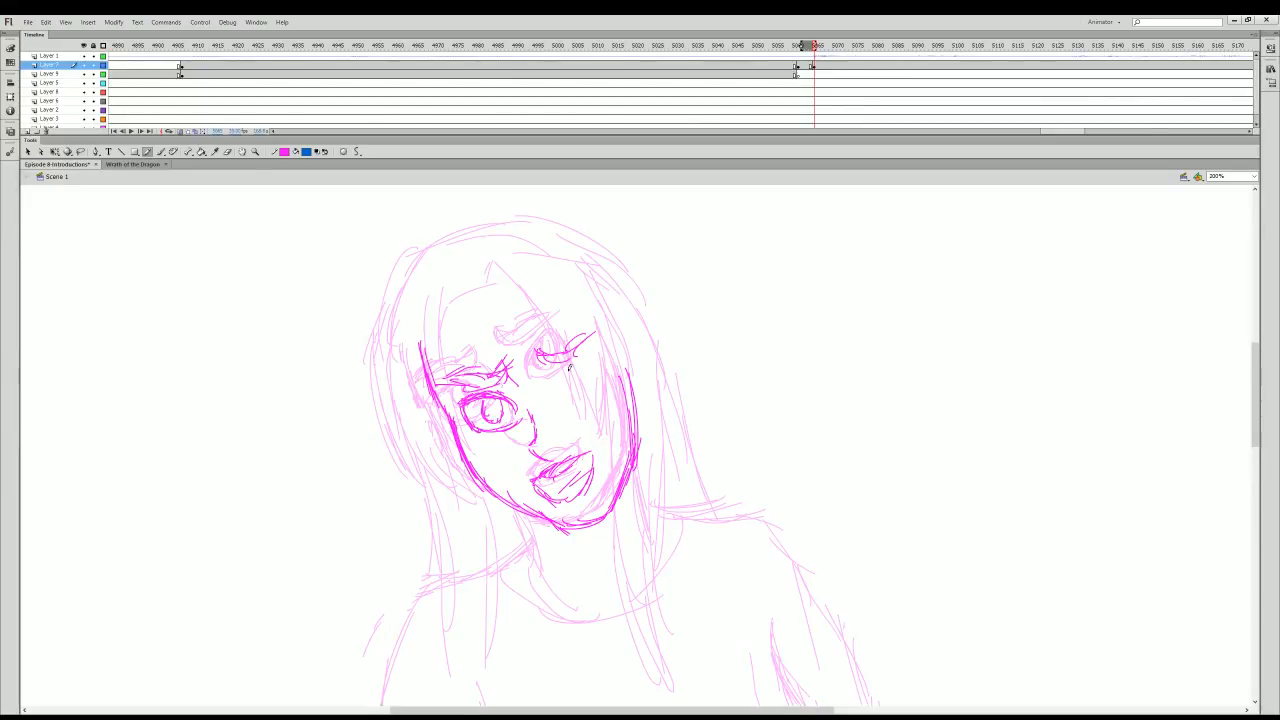
drag(567, 374, 562, 384)
mouse_move(568, 366)
mouse_down()
mouse_move(560, 401)
mouse_move(601, 386)
mouse_move(574, 394)
mouse_move(592, 382)
mouse_move(586, 362)
mouse_up()
drag(526, 436, 531, 415)
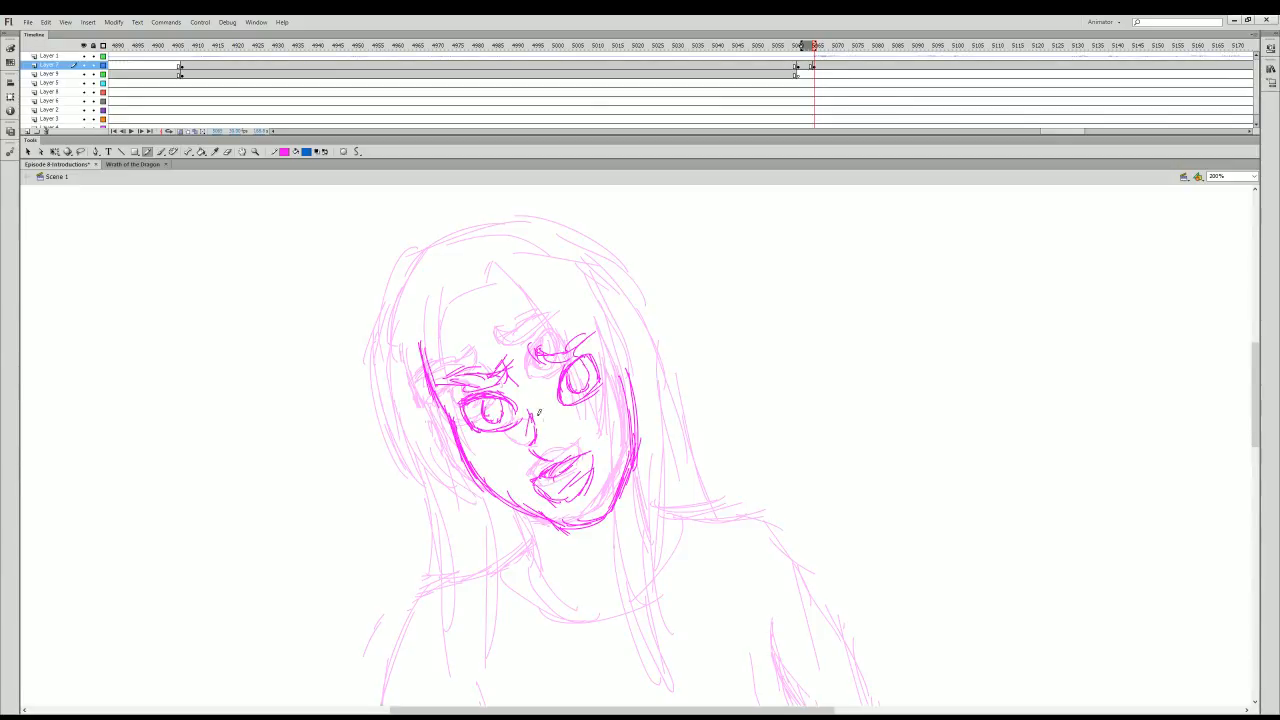
- Sketch the right-hand hair strands, from the forehead down past the eye and along the outer side of the cheek
mouse_move(549, 280)
mouse_down()
mouse_move(597, 418)
mouse_move(589, 442)
mouse_up()
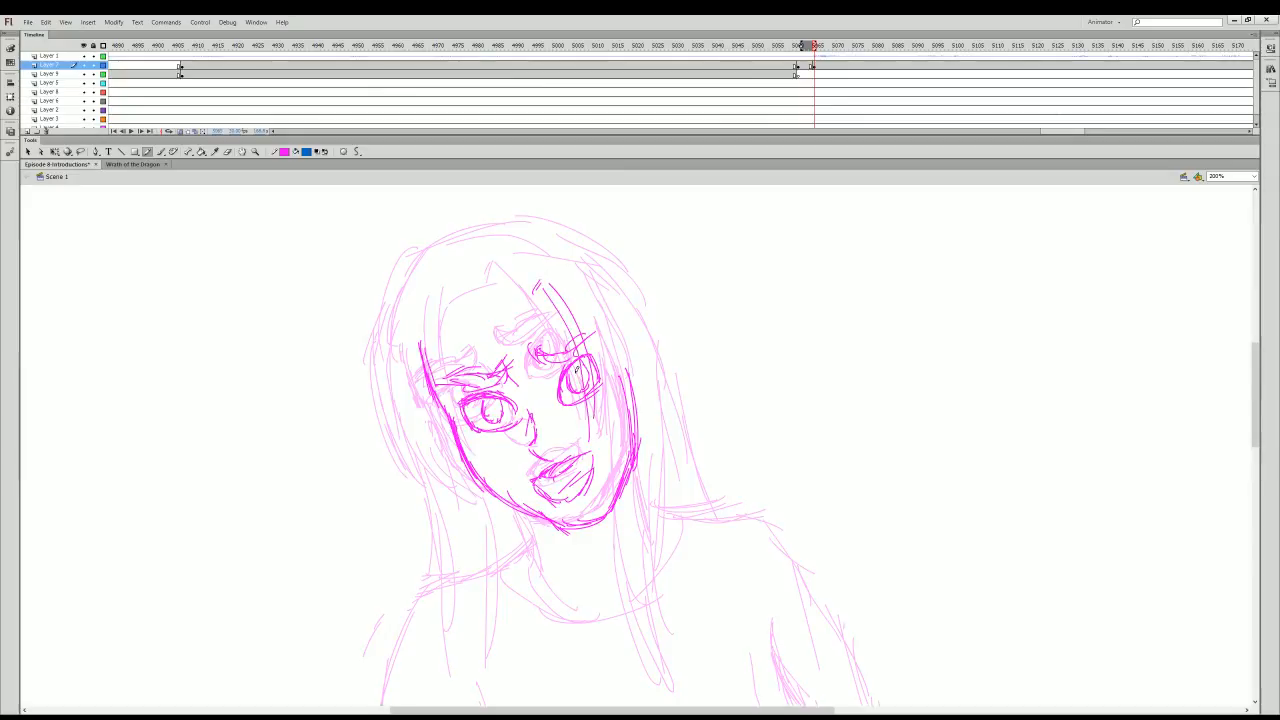
drag(574, 354, 605, 477)
drag(608, 302, 633, 348)
drag(613, 296, 635, 335)
drag(621, 290, 648, 435)
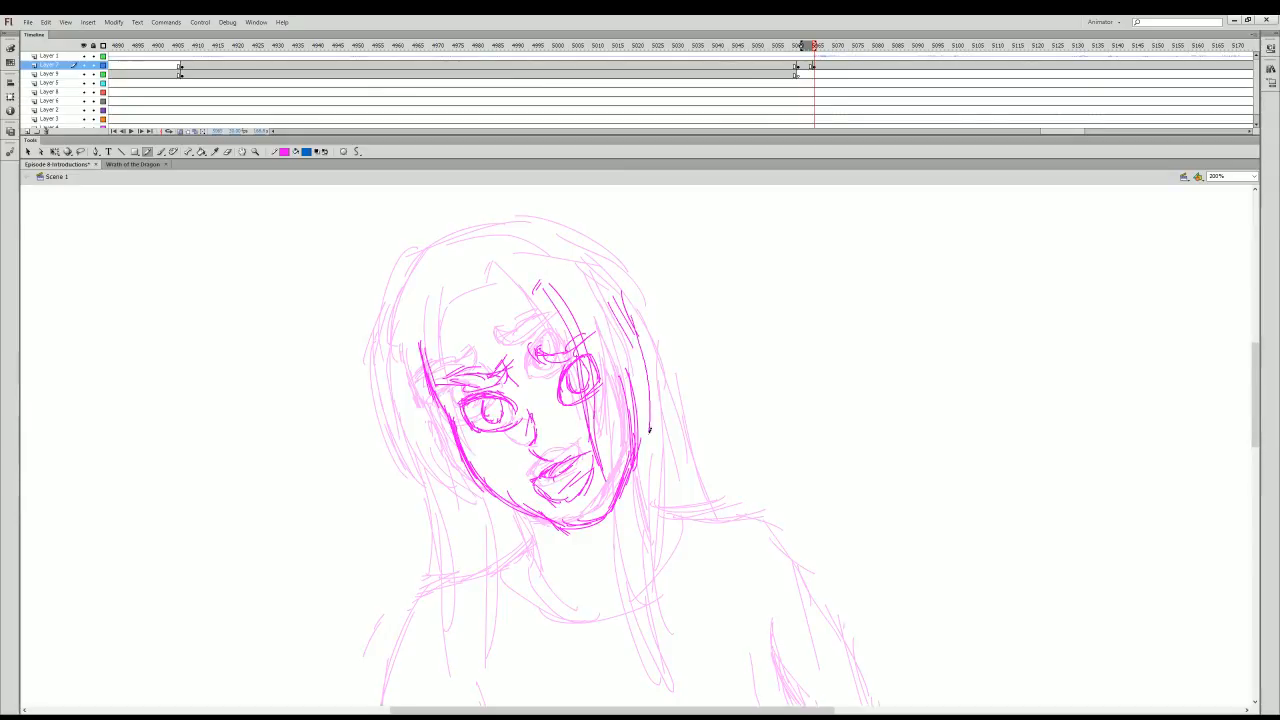
drag(636, 361, 644, 451)
drag(620, 318, 640, 402)
drag(634, 350, 642, 472)
drag(632, 396, 626, 488)
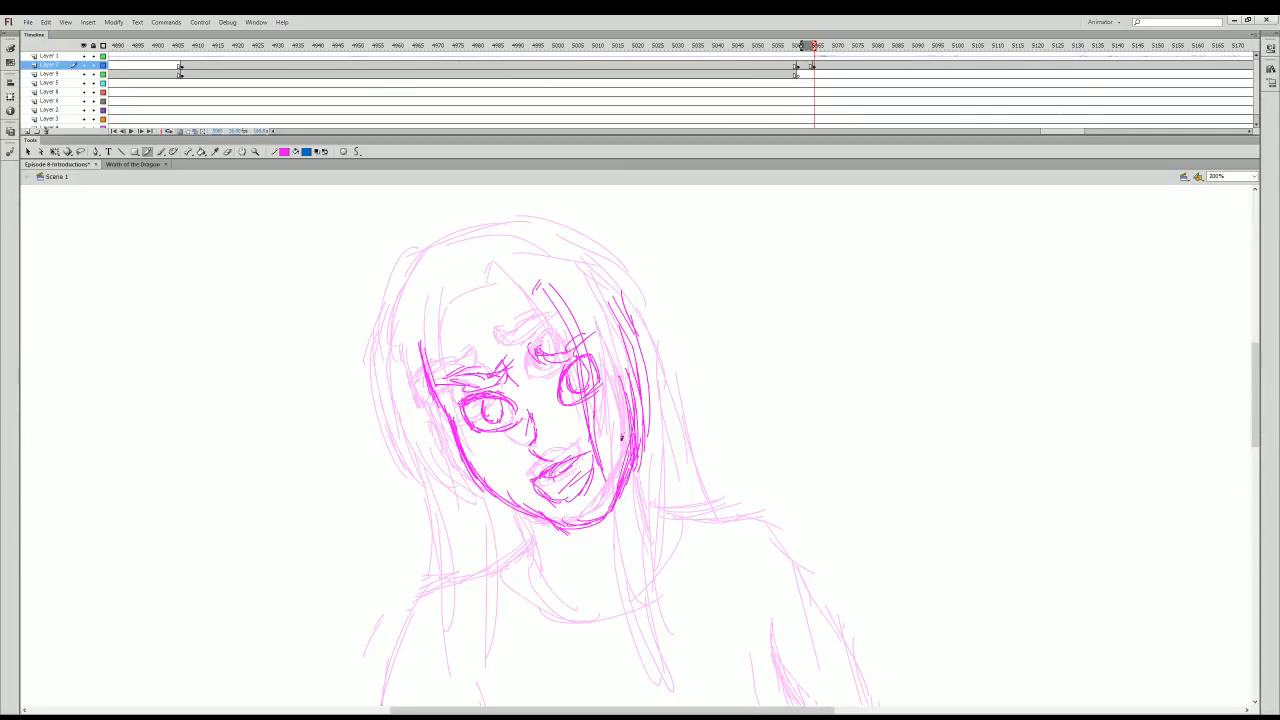
drag(624, 434, 618, 480)
- Draw the left-hand front hair strand falling across the eye and the hairline over the forehead
drag(474, 302, 478, 398)
drag(474, 338, 498, 448)
drag(484, 398, 528, 502)
drag(468, 360, 494, 446)
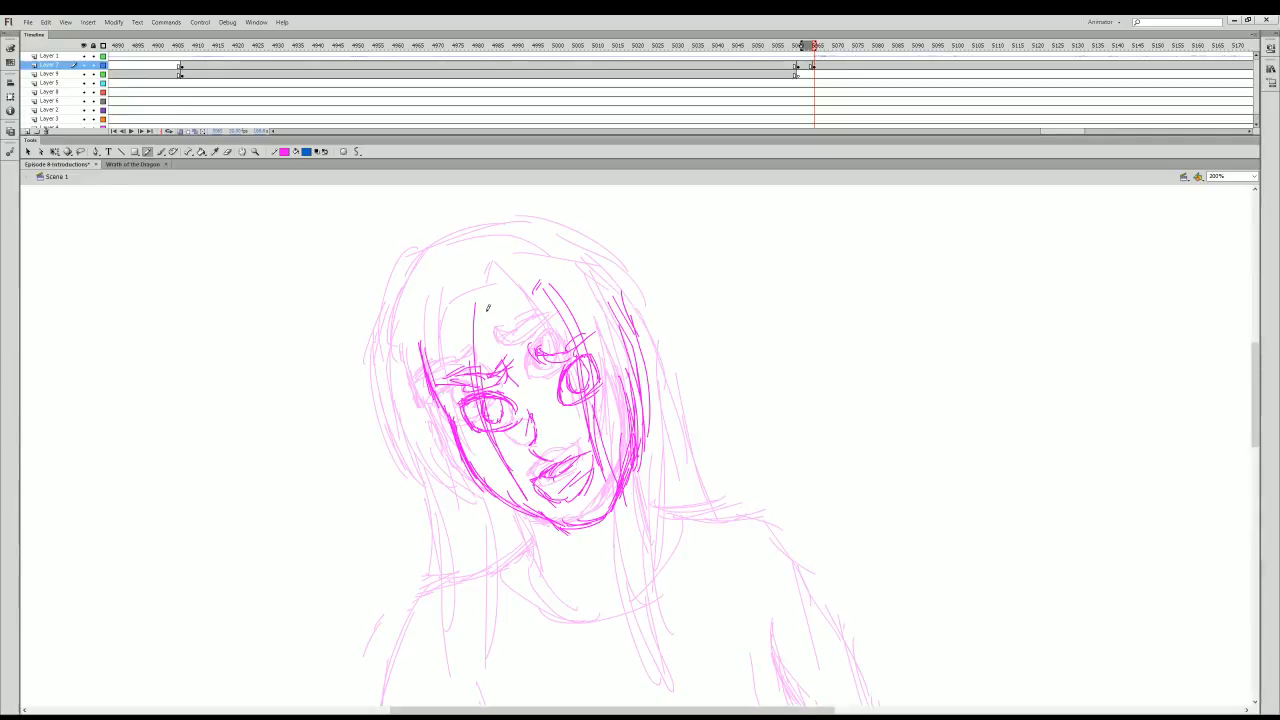
drag(486, 318, 532, 286)
mouse_move(486, 314)
mouse_down()
mouse_move(542, 286)
mouse_move(518, 294)
mouse_up()
- Draw the outer left-hand hair strands from the temple down past the jaw
drag(408, 330, 400, 406)
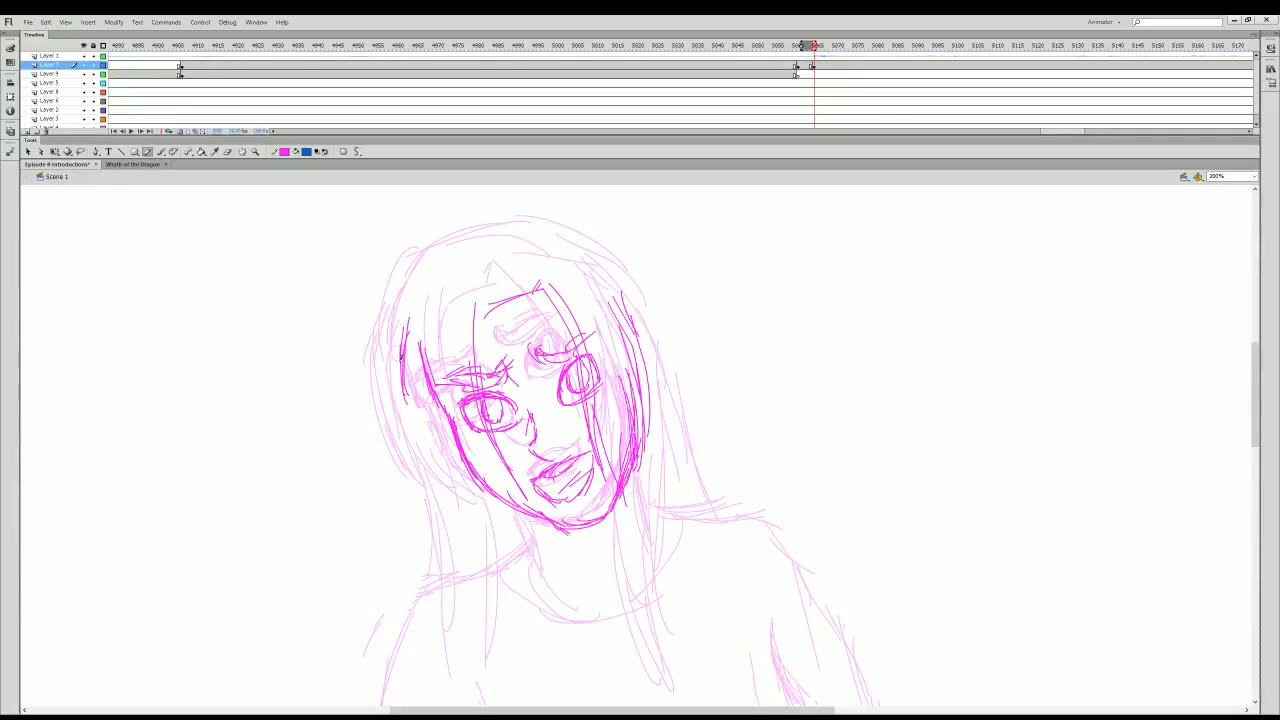
drag(404, 354, 400, 410)
drag(400, 372, 440, 470)
drag(427, 425, 452, 520)
mouse_move(442, 446)
mouse_down()
mouse_move(448, 510)
mouse_move(488, 508)
mouse_up()
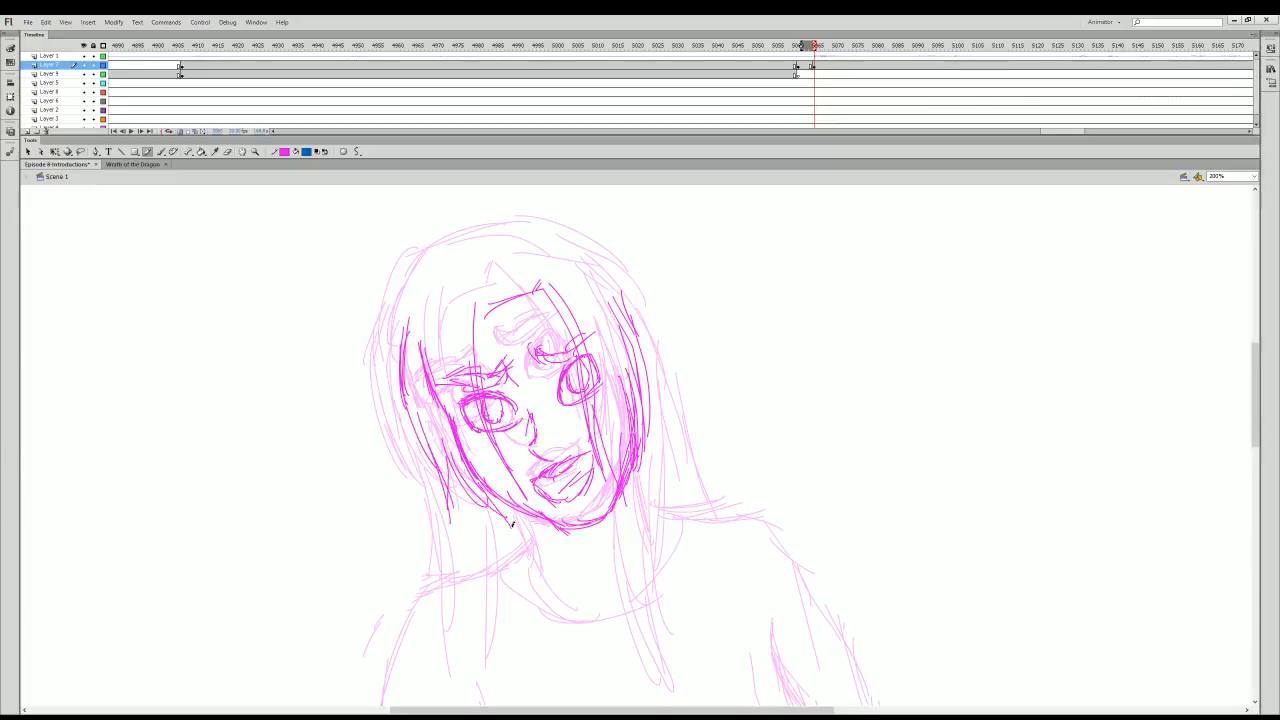
drag(484, 440, 512, 532)
mouse_move(490, 438)
mouse_down()
mouse_move(500, 510)
mouse_move(510, 476)
mouse_up()
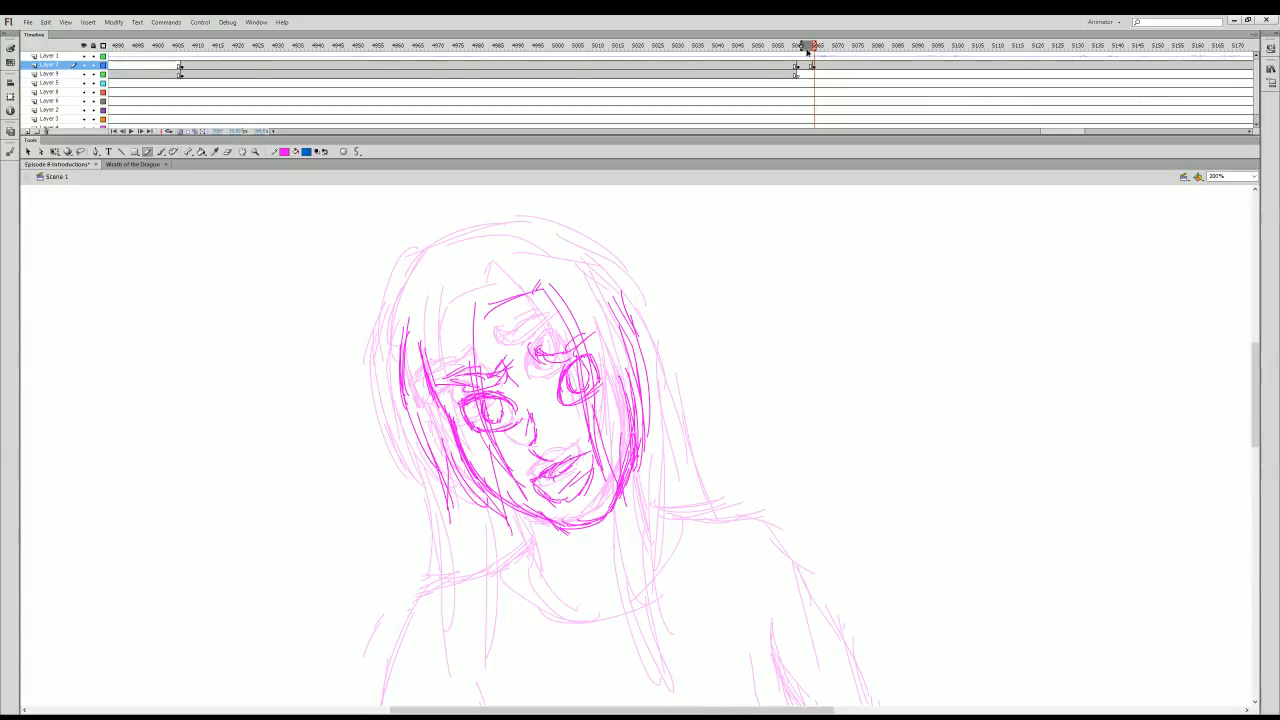
- Scrub the timeline to check the new head pose and draw the rounded hair outline over the crown
drag(812, 46, 842, 46)
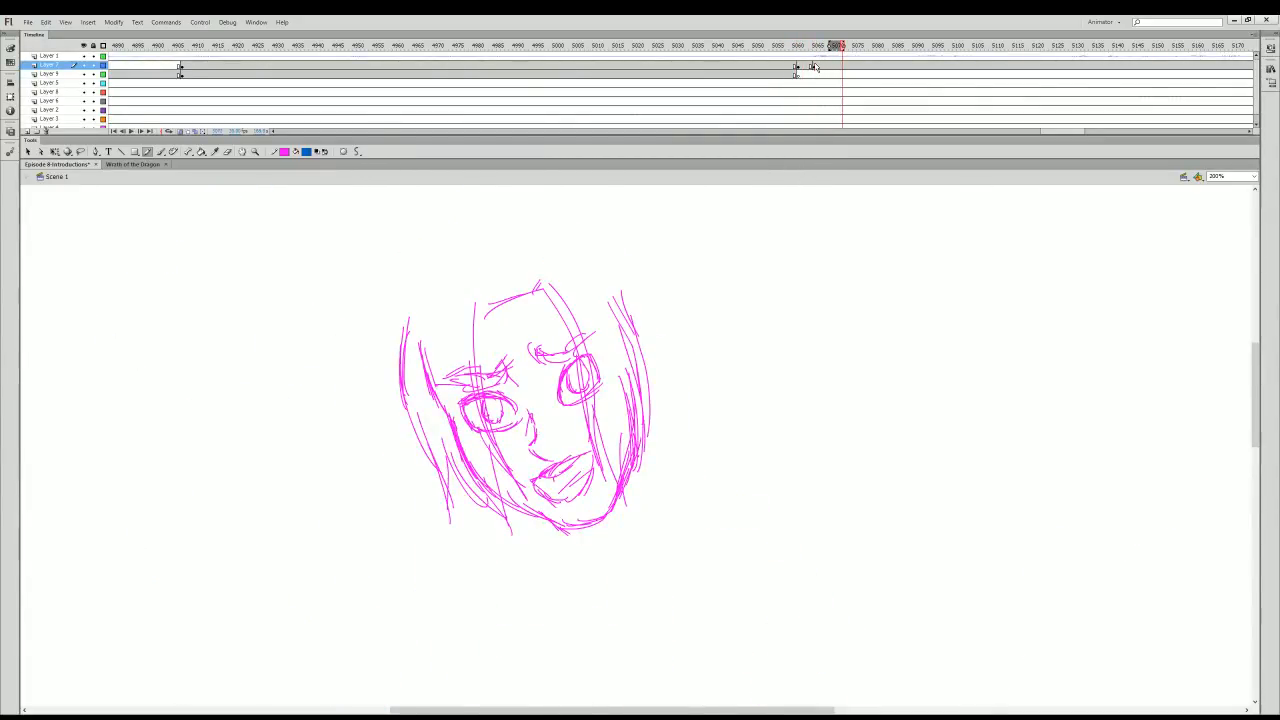
click(813, 66)
mouse_move(420, 254)
mouse_down()
mouse_move(458, 232)
mouse_move(618, 278)
mouse_move(640, 334)
mouse_move(392, 392)
mouse_up()
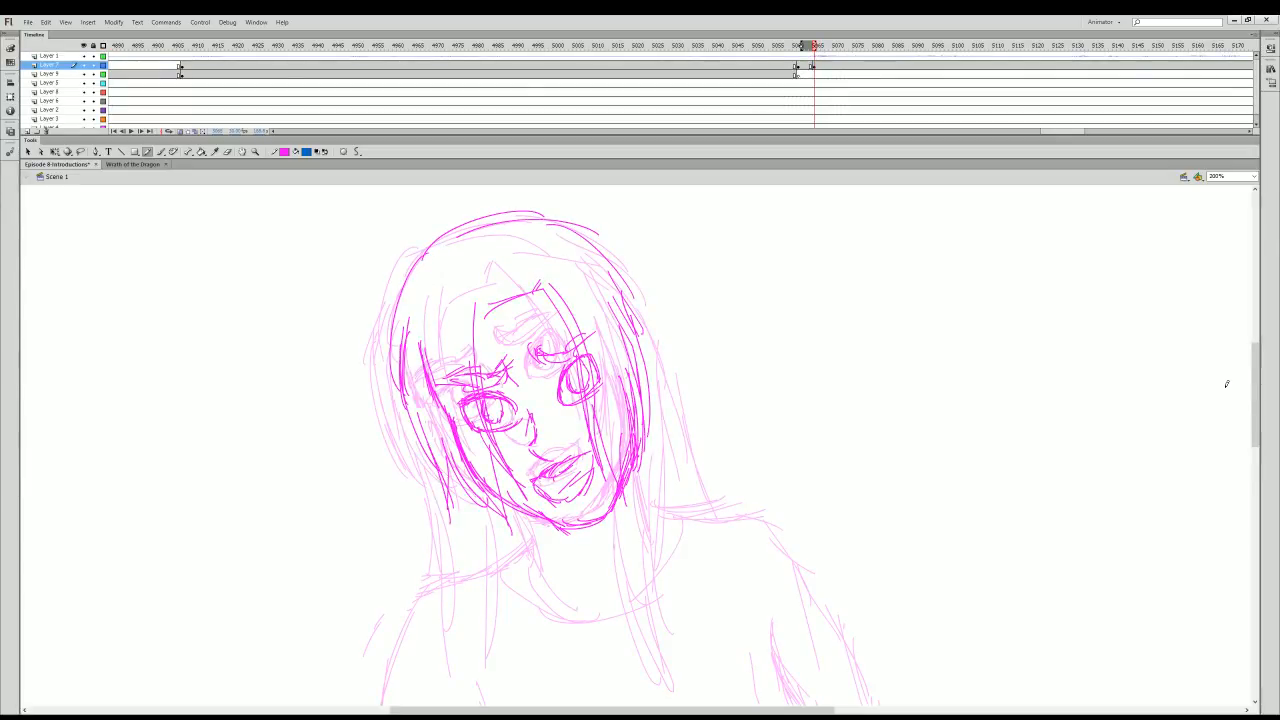
- Transform the whole new head drawing, moving it slightly down and to the right, and compare it with the previous pose
drag(1252, 420, 1252, 472)
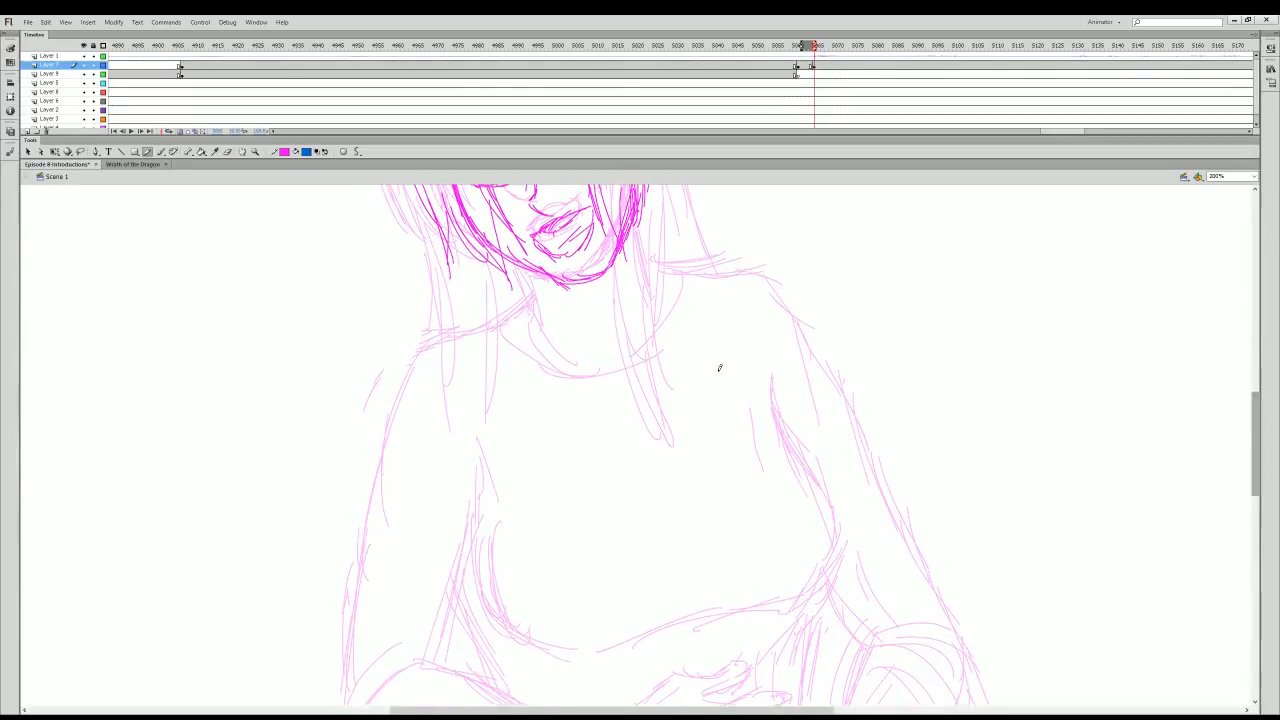
click(255, 151)
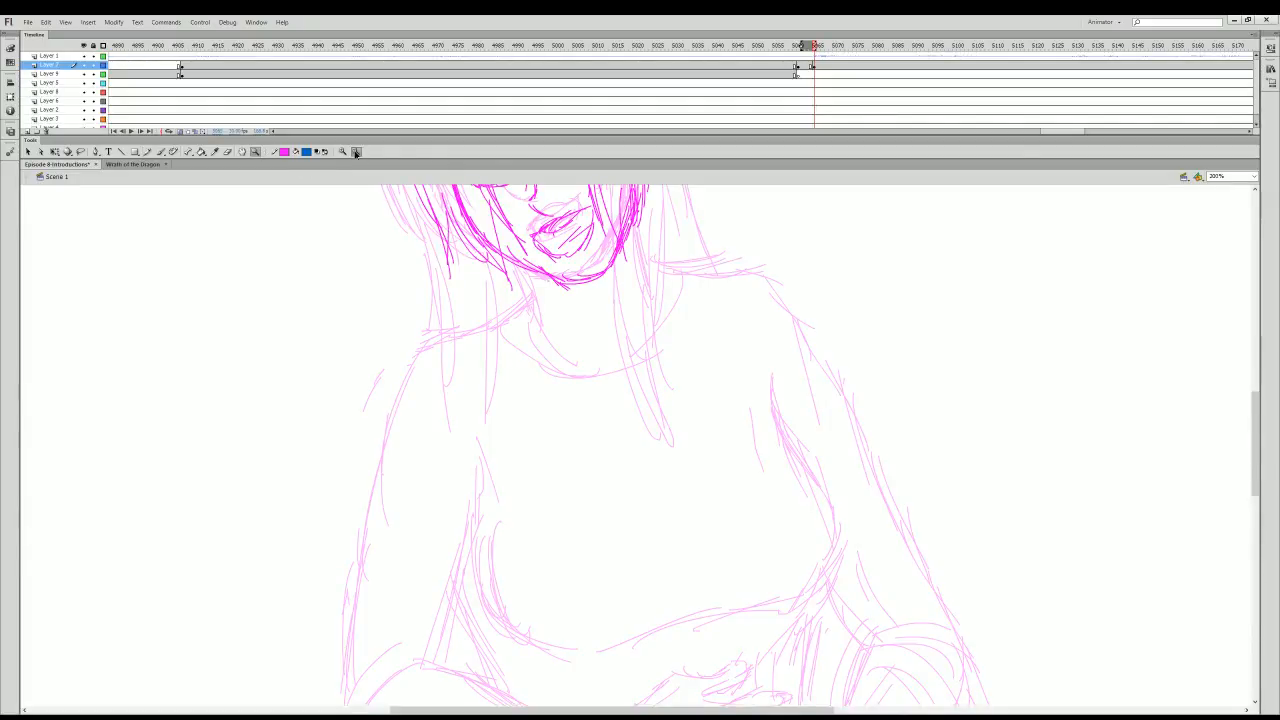
click(866, 482)
click(147, 153)
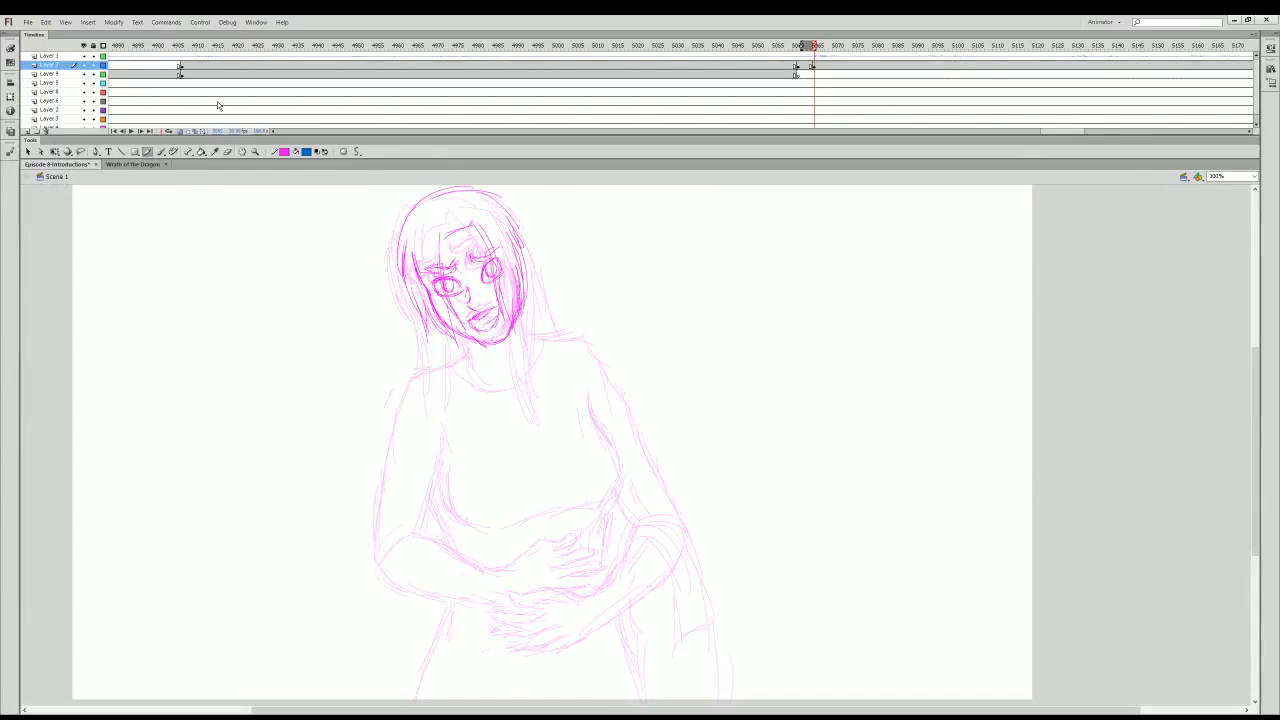
drag(811, 48, 814, 54)
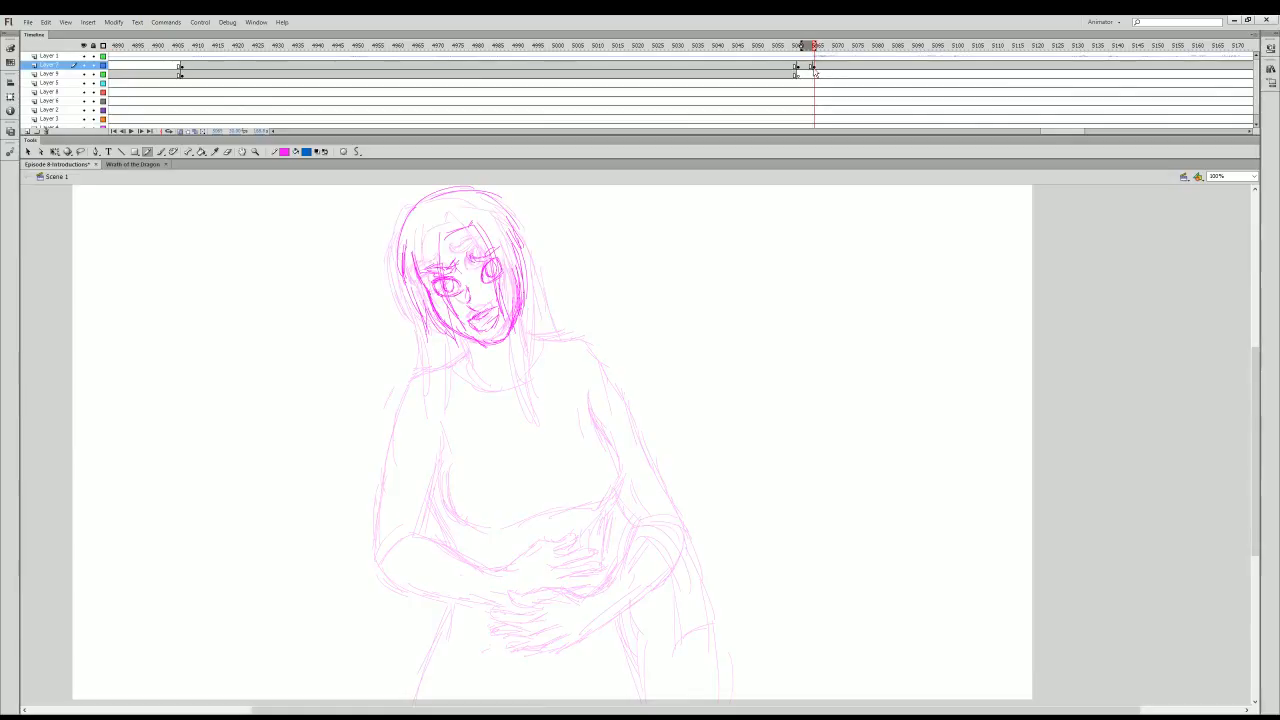
click(813, 67)
key(q)
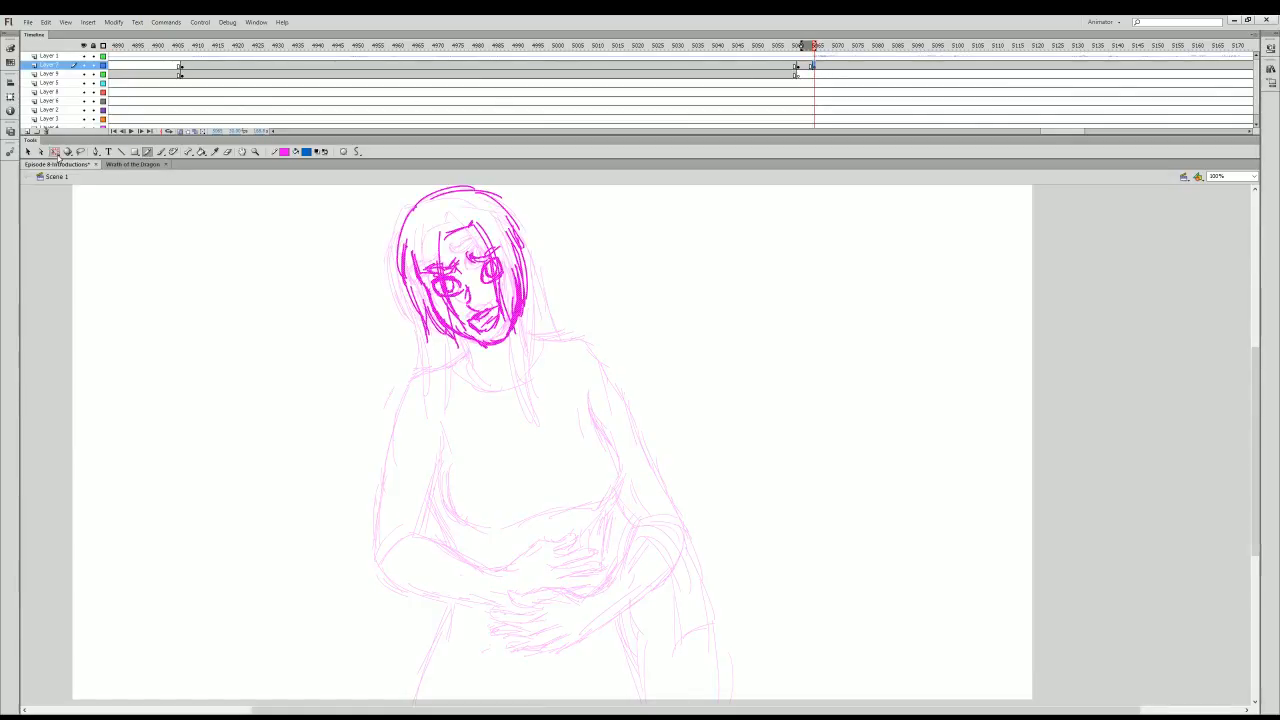
drag(167, 182, 537, 345)
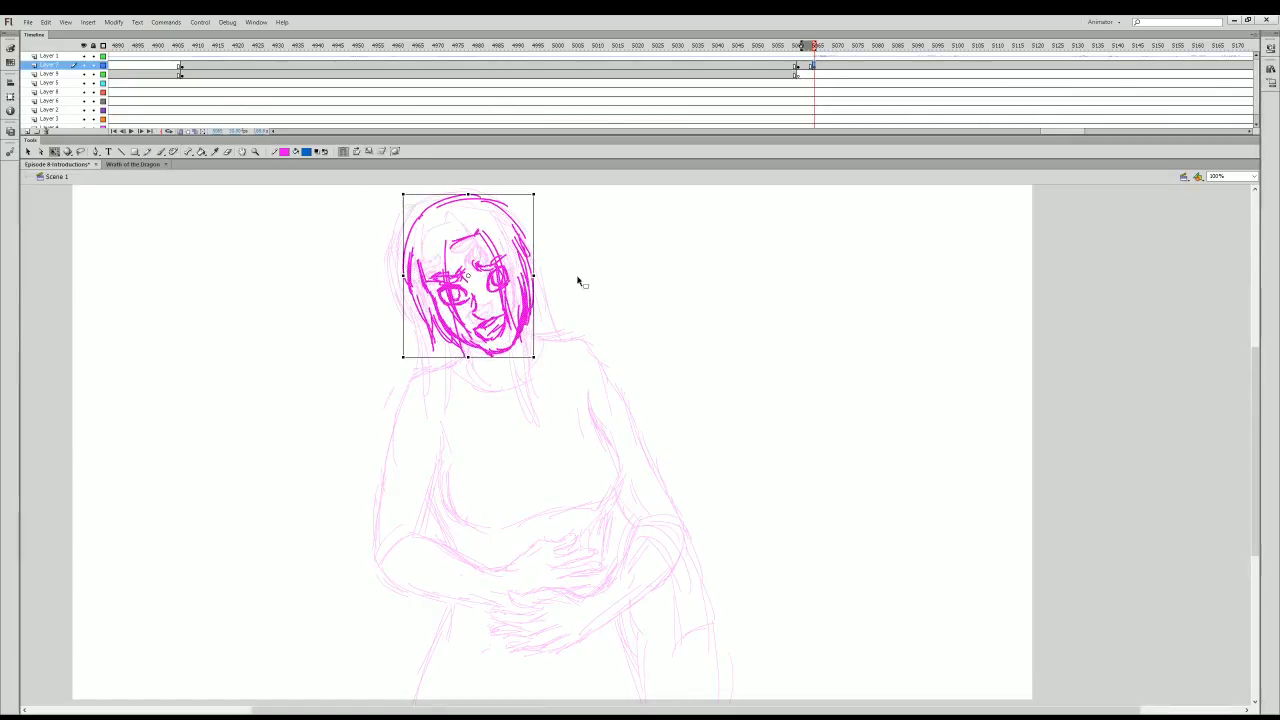
drag(814, 47, 813, 58)
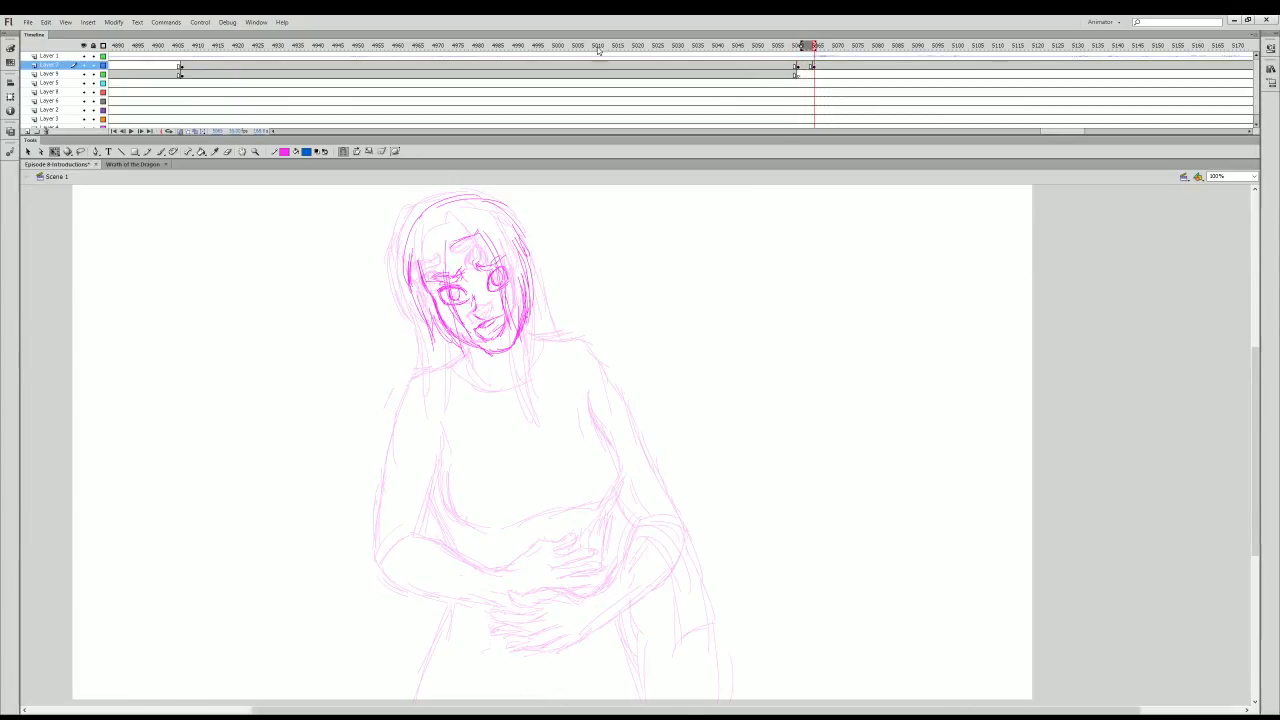
- Draw the long hair strands hanging over both sides of the chest, plus the neck and left-hand shoulder
key(y)
drag(442, 332, 437, 476)
drag(455, 368, 458, 424)
mouse_move(528, 314)
mouse_down()
mouse_move(521, 436)
mouse_move(533, 434)
mouse_up()
mouse_move(464, 350)
mouse_down()
mouse_move(411, 376)
mouse_move(407, 432)
mouse_up()
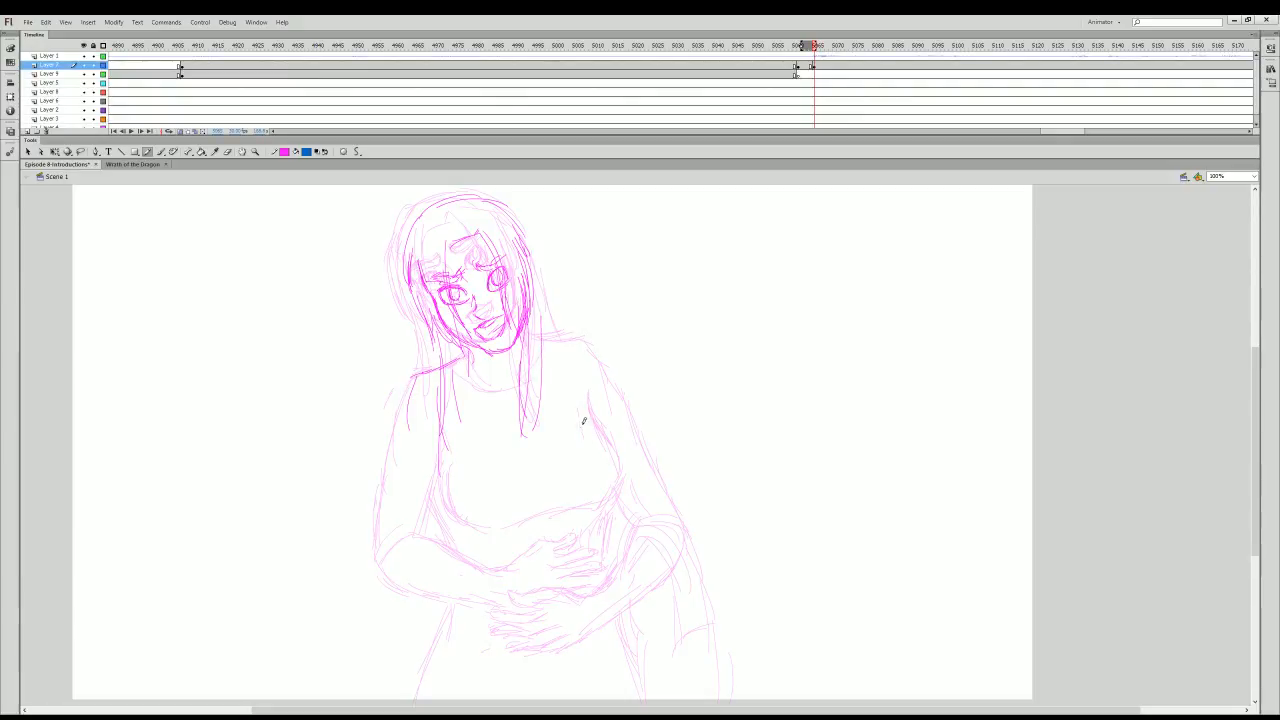
- Draw the chest contour with its lower edge, the right-hand shoulder and the curved neckline
mouse_move(588, 404)
mouse_down()
mouse_move(619, 463)
mouse_move(618, 486)
mouse_move(609, 448)
mouse_move(602, 513)
mouse_up()
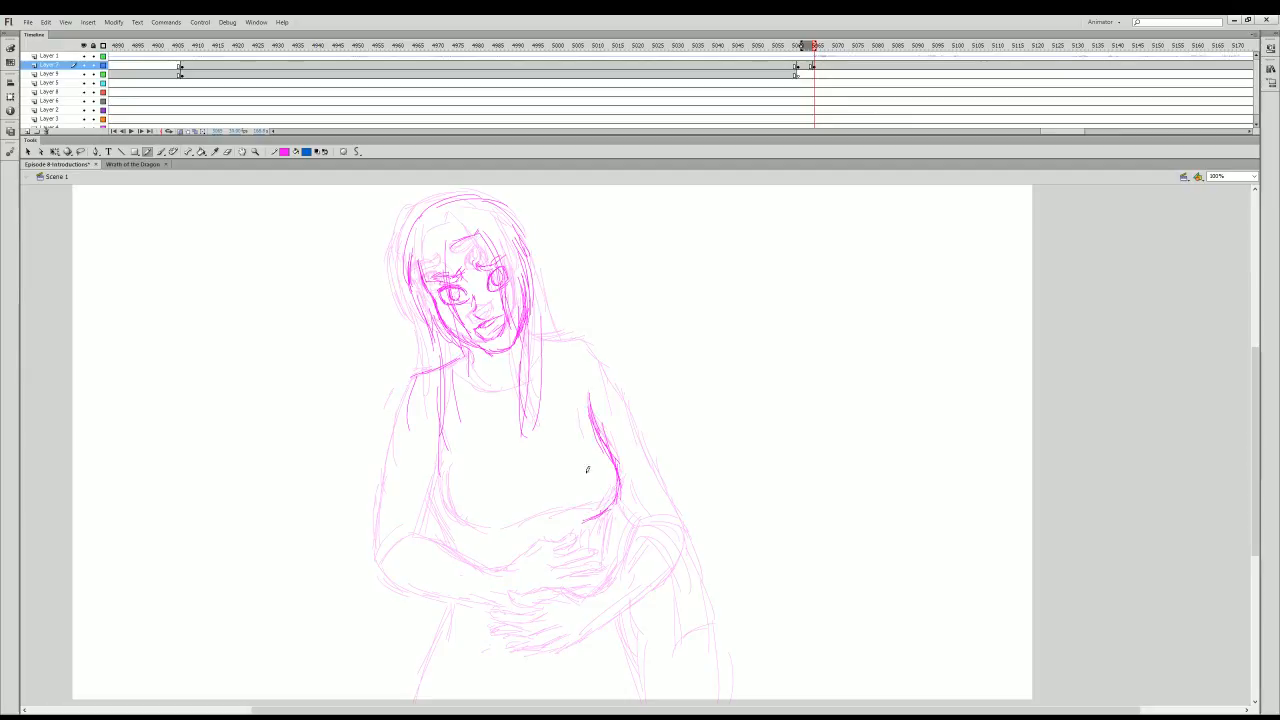
mouse_move(540, 345)
mouse_down()
mouse_move(592, 330)
mouse_move(604, 340)
mouse_up()
drag(598, 354, 610, 414)
mouse_move(440, 472)
mouse_down()
mouse_move(486, 527)
mouse_move(467, 530)
mouse_move(592, 520)
mouse_up()
drag(466, 368, 501, 391)
drag(471, 366, 524, 384)
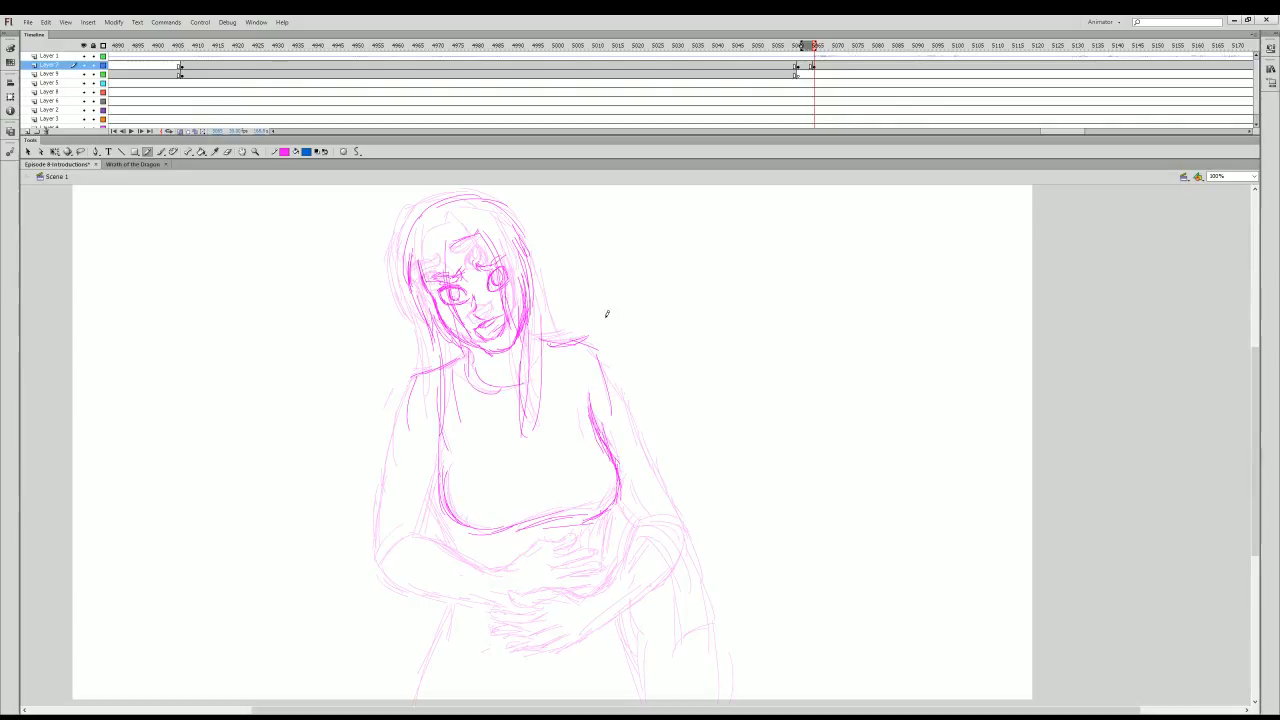
- Flip between the adjacent frames to compare poses and add loose hair strands falling toward the right-hand shoulder
mouse_move(814, 47)
mouse_down()
mouse_move(797, 55)
mouse_move(819, 60)
mouse_move(813, 50)
mouse_up()
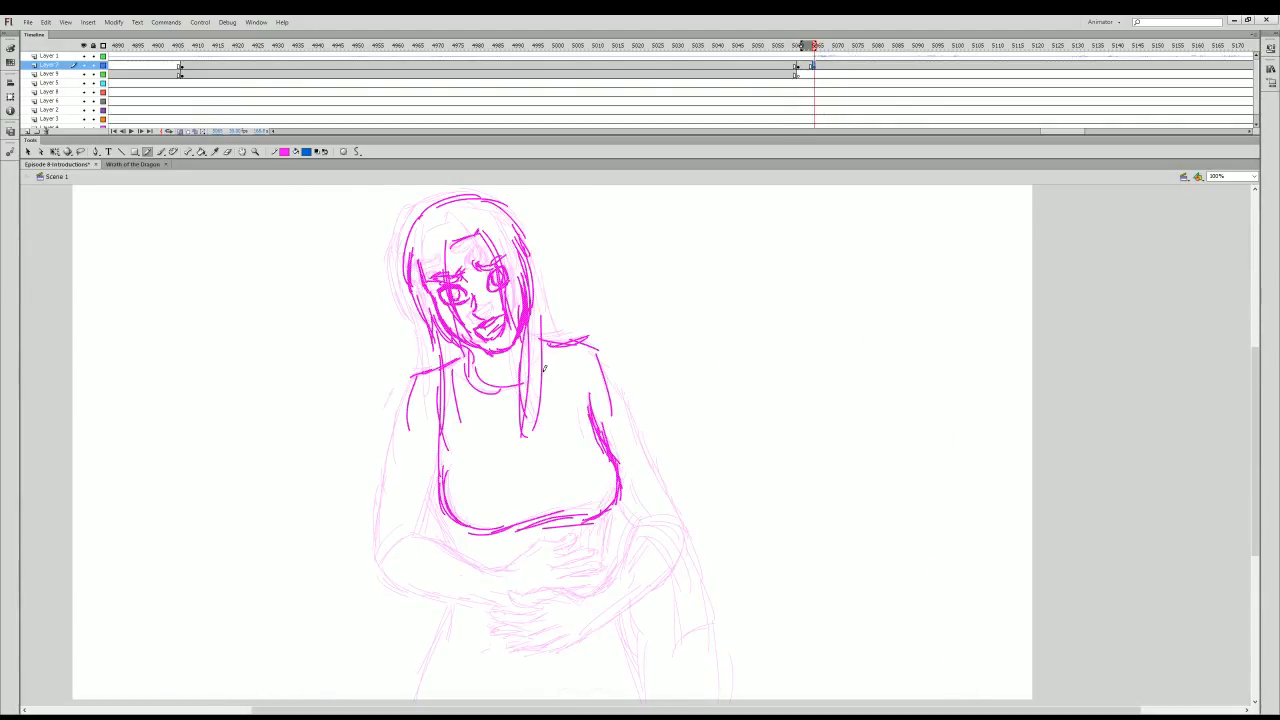
key(comma)
key(period)
drag(530, 254, 562, 310)
drag(537, 274, 564, 334)
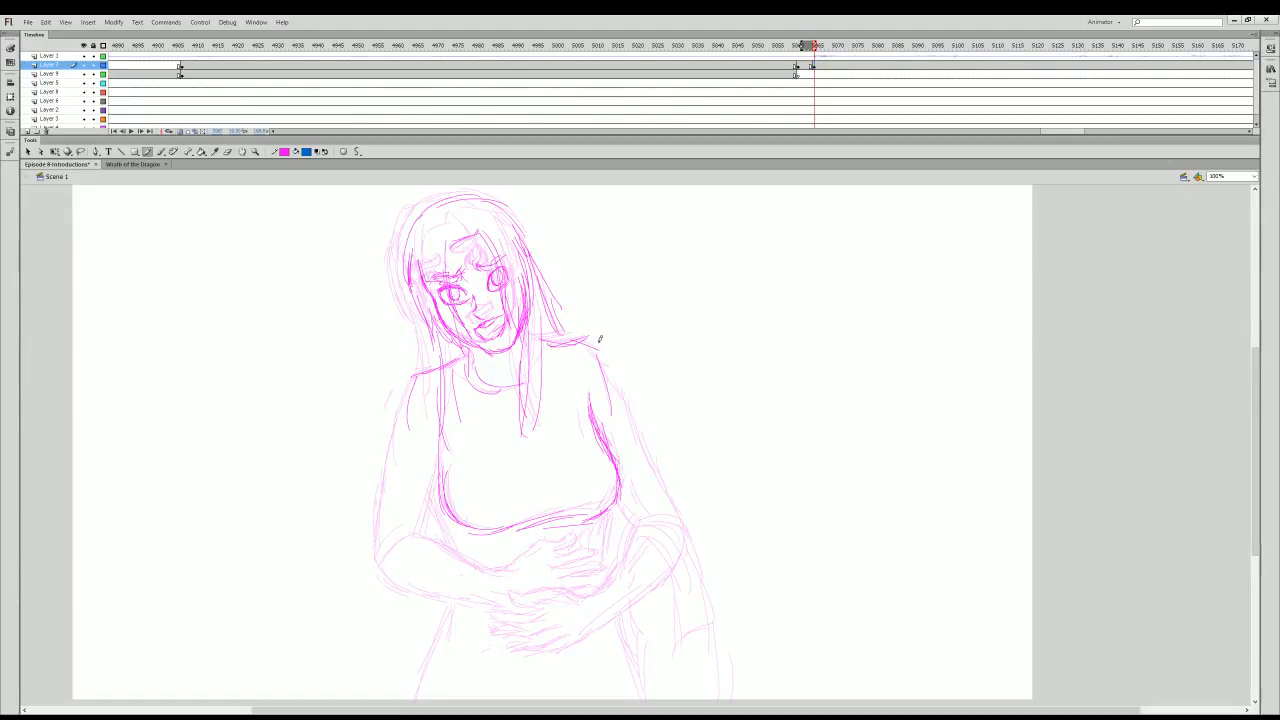
- Draw the left-hand upper arm's outer line and the upper clasped hand with its fingers below the chest
drag(815, 48, 815, 57)
drag(1252, 428, 1252, 443)
drag(416, 337, 397, 458)
mouse_move(526, 505)
mouse_down()
mouse_move(572, 484)
mouse_move(574, 500)
mouse_move(521, 511)
mouse_move(562, 521)
mouse_move(591, 507)
mouse_up()
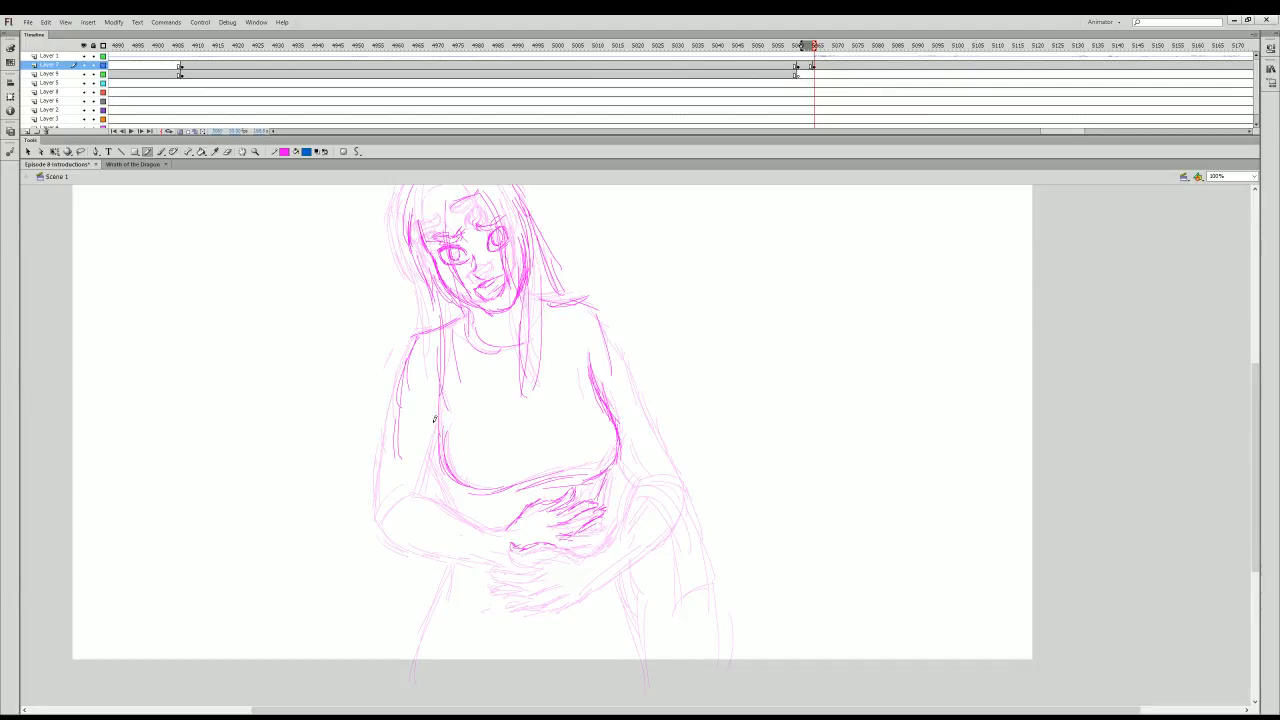
- Draw the left-hand arm's inner line, elbow and forearm, and the torso line running beneath the chest
drag(436, 414, 434, 434)
mouse_move(410, 365)
mouse_down()
mouse_move(390, 505)
mouse_move(408, 523)
mouse_move(440, 500)
mouse_move(549, 507)
mouse_up()
drag(462, 565, 388, 528)
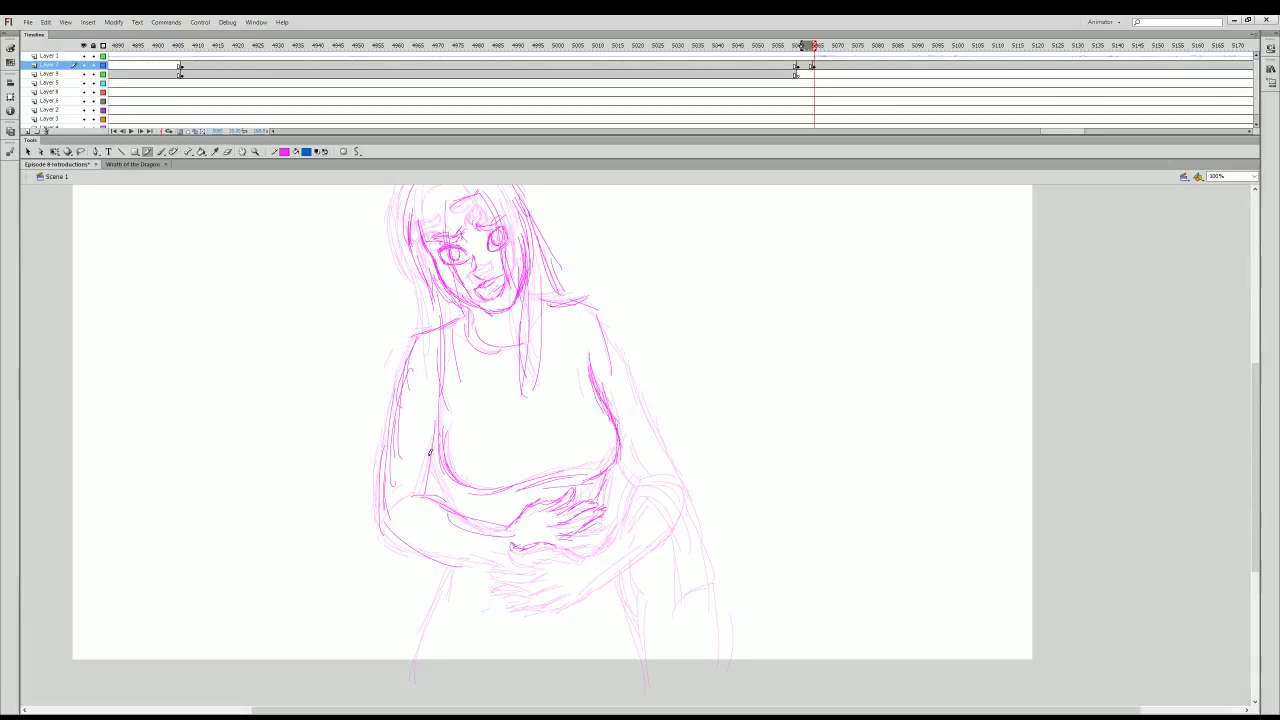
drag(428, 452, 451, 504)
- Draw the outer and inner lines of the right-hand upper arm from the shoulder down toward the elbow
drag(596, 320, 640, 437)
mouse_move(624, 362)
mouse_down()
mouse_move(647, 452)
mouse_move(614, 528)
mouse_up()
drag(640, 404, 676, 510)
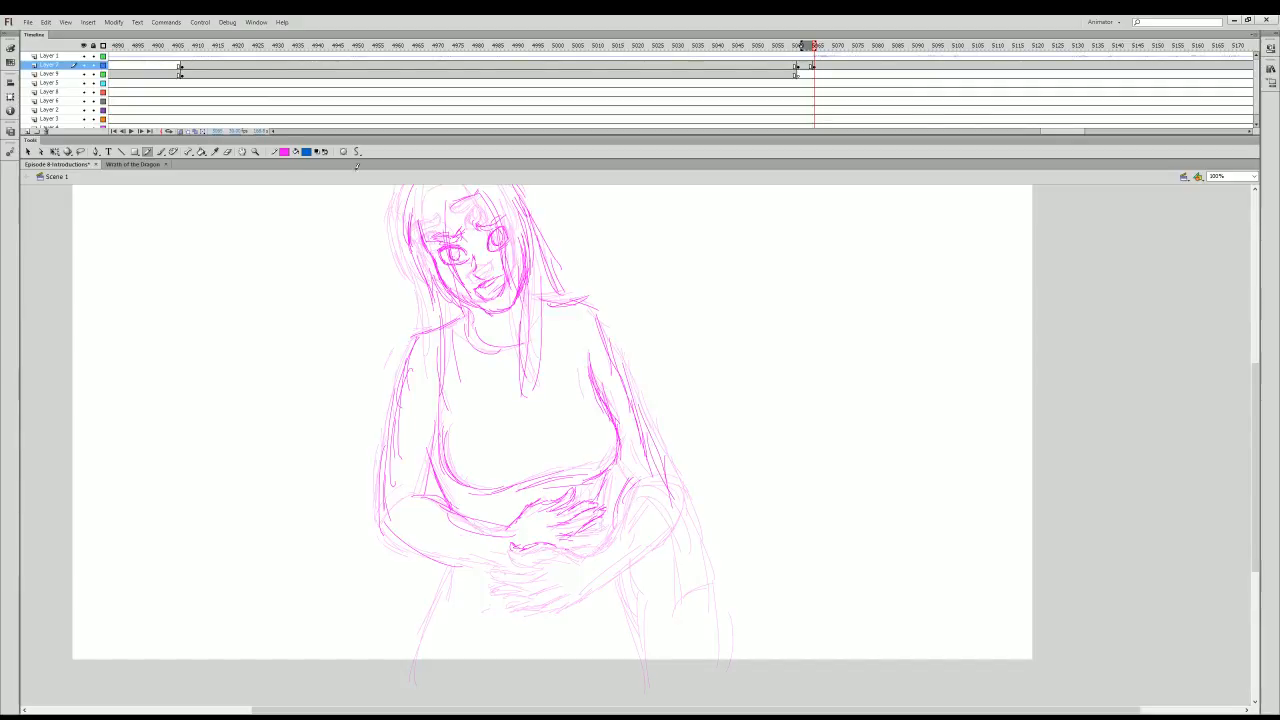
- Clean up the lower edge of the upper hand, then draw the right-hand forearm and the lower clasped hand with its fingers
click(228, 152)
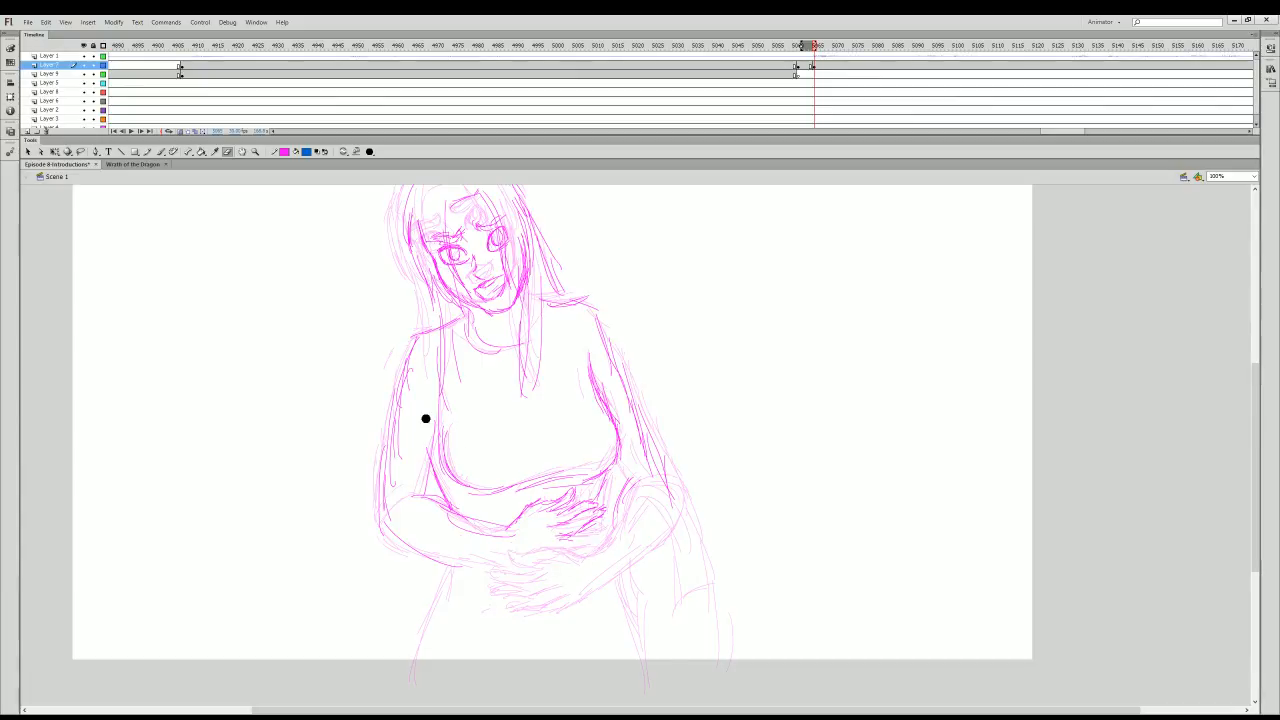
key(y)
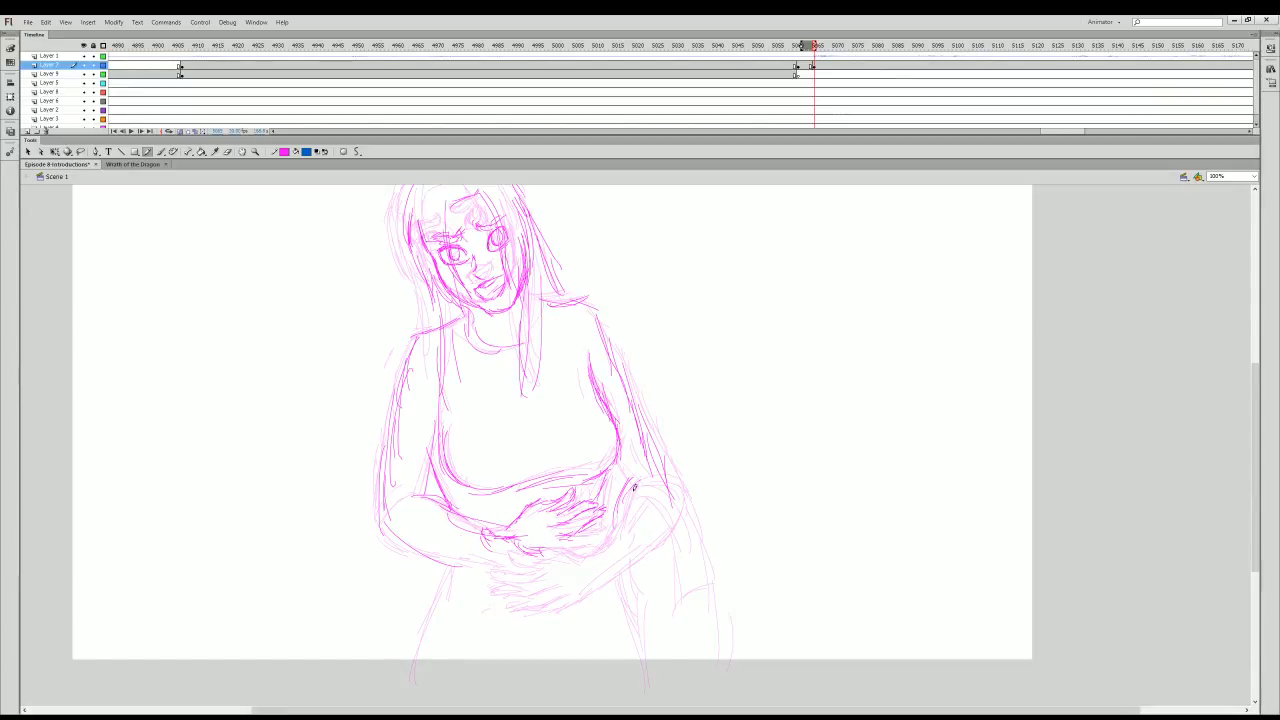
mouse_move(634, 487)
mouse_down()
mouse_move(588, 531)
mouse_move(620, 501)
mouse_move(599, 551)
mouse_up()
mouse_move(613, 464)
mouse_down()
mouse_move(668, 524)
mouse_move(592, 576)
mouse_move(576, 538)
mouse_move(557, 550)
mouse_up()
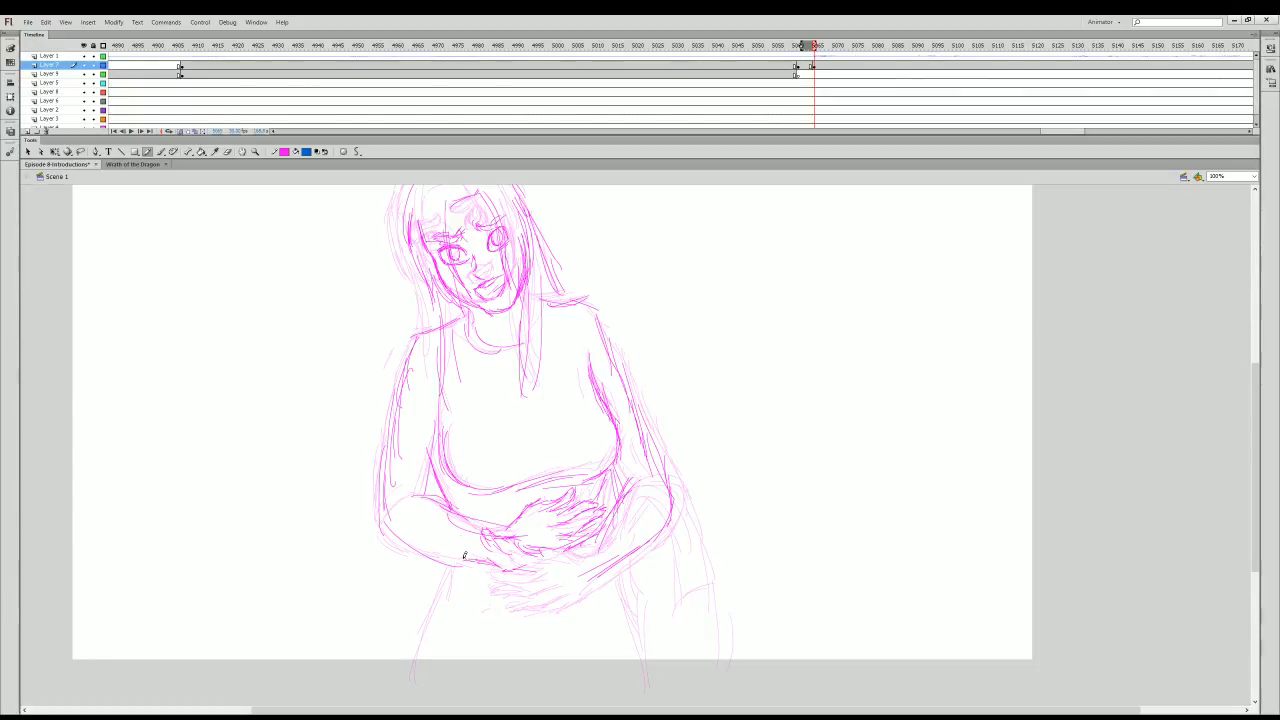
drag(468, 554, 498, 551)
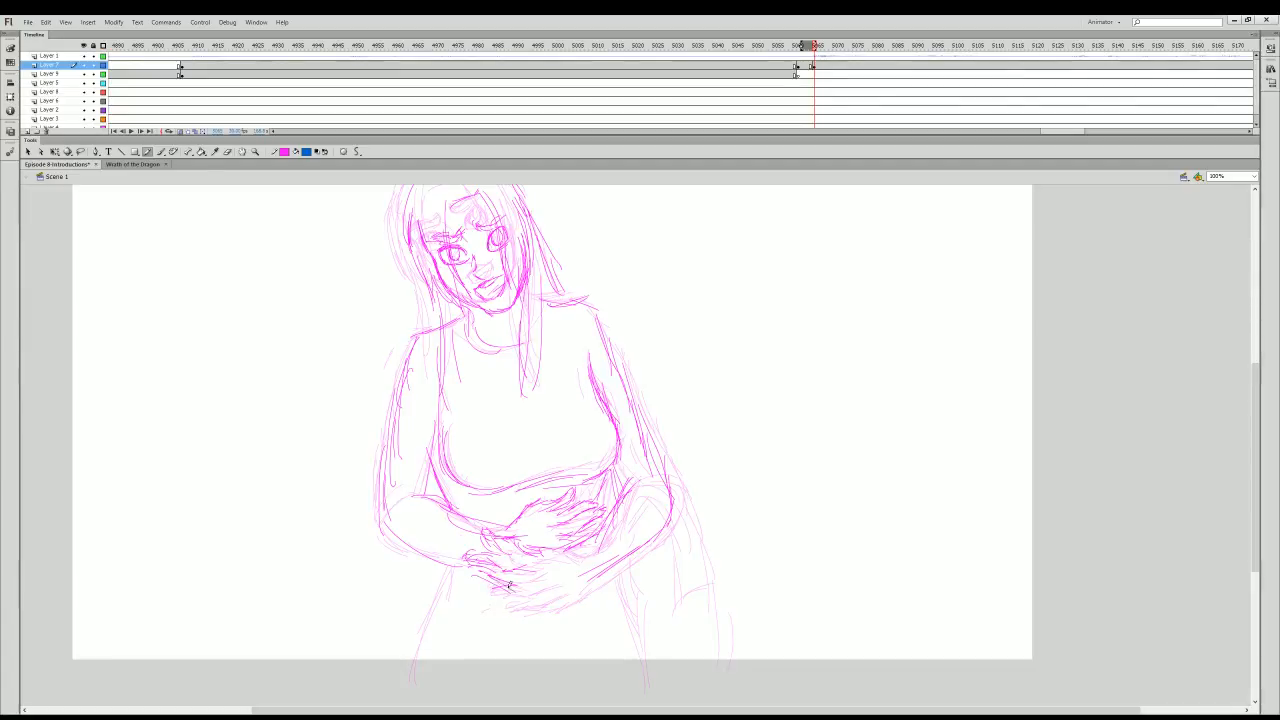
mouse_move(509, 590)
mouse_down()
mouse_move(556, 594)
mouse_move(614, 560)
mouse_move(632, 487)
mouse_move(611, 517)
mouse_up()
drag(611, 467, 602, 520)
- Draw the waist and hip lines running down from both sides of the clasped forearms
drag(460, 566, 415, 677)
drag(620, 580, 644, 648)
mouse_move(614, 574)
mouse_down()
mouse_move(642, 647)
mouse_move(618, 591)
mouse_move(626, 680)
mouse_up()
- Draw the long lines hanging behind the right-hand elbow and the rounded shape beneath them, and compare with the previous frame
drag(652, 496, 682, 562)
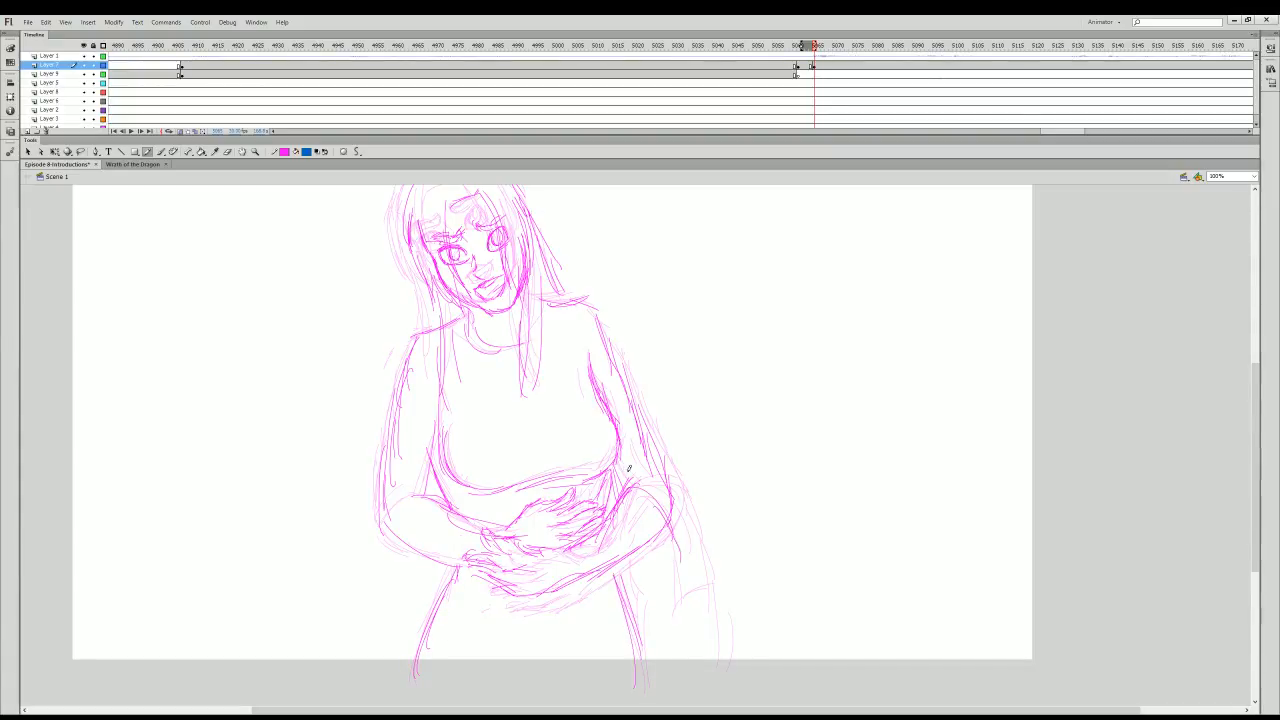
mouse_move(628, 466)
mouse_down()
mouse_move(683, 528)
mouse_move(700, 576)
mouse_up()
drag(698, 524, 698, 608)
drag(676, 526, 680, 606)
mouse_move(678, 606)
mouse_down()
mouse_move(702, 597)
mouse_move(669, 611)
mouse_move(670, 702)
mouse_up()
drag(714, 588, 733, 686)
drag(632, 562, 630, 612)
mouse_move(638, 578)
mouse_down()
mouse_move(671, 583)
mouse_move(677, 605)
mouse_up()
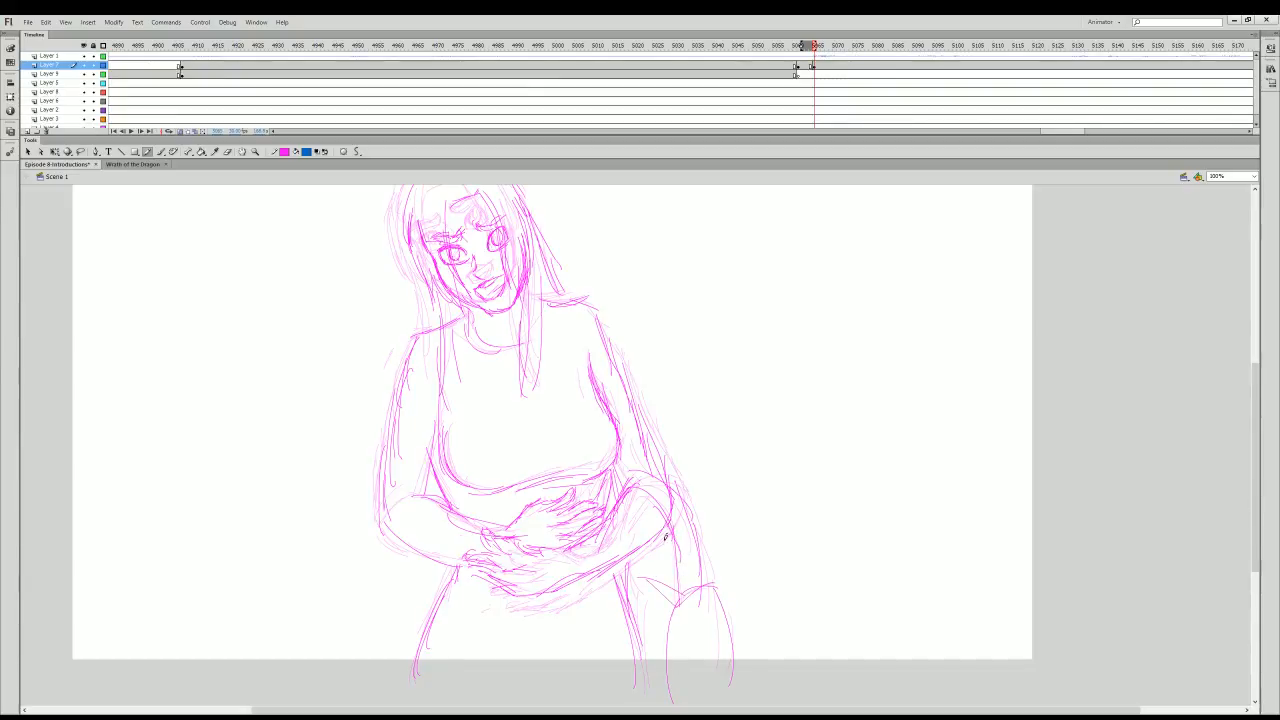
drag(803, 58, 812, 57)
scroll(1201, 334, up, 2)
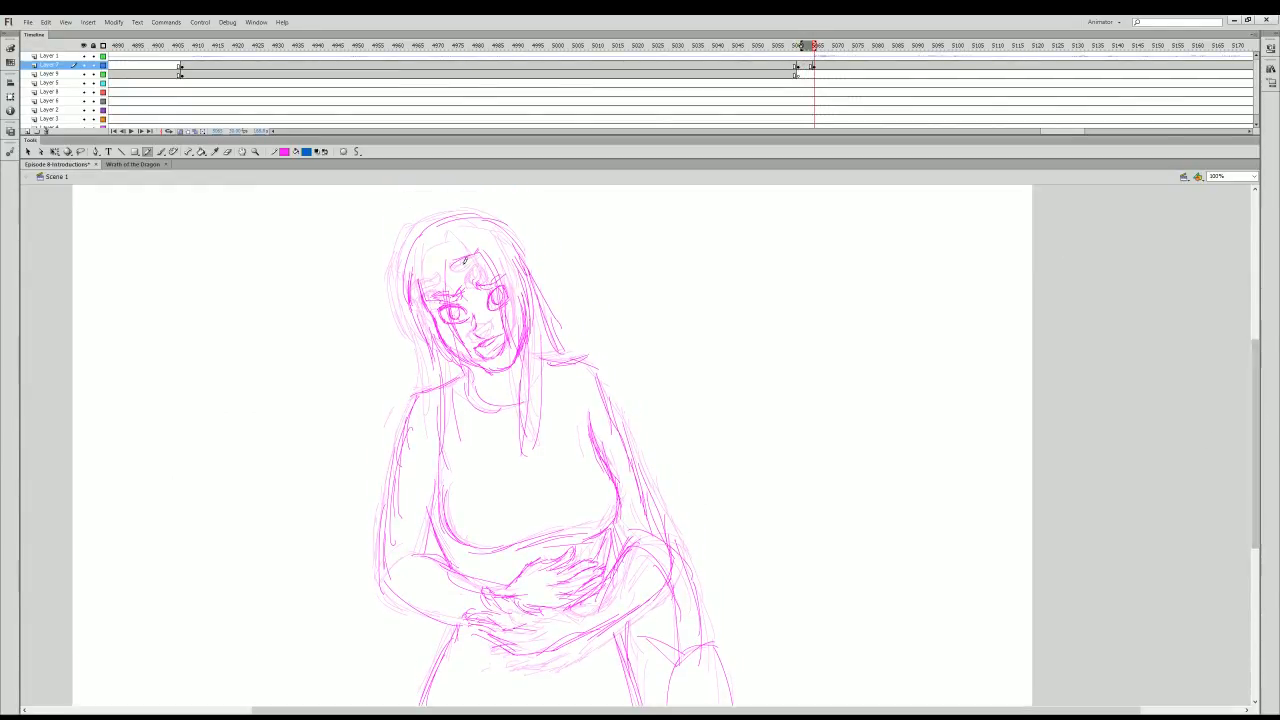
- Insert a blank keyframe a few frames after the finished pose and draw a jawline slightly lower than the onion-skinned one
click(827, 67)
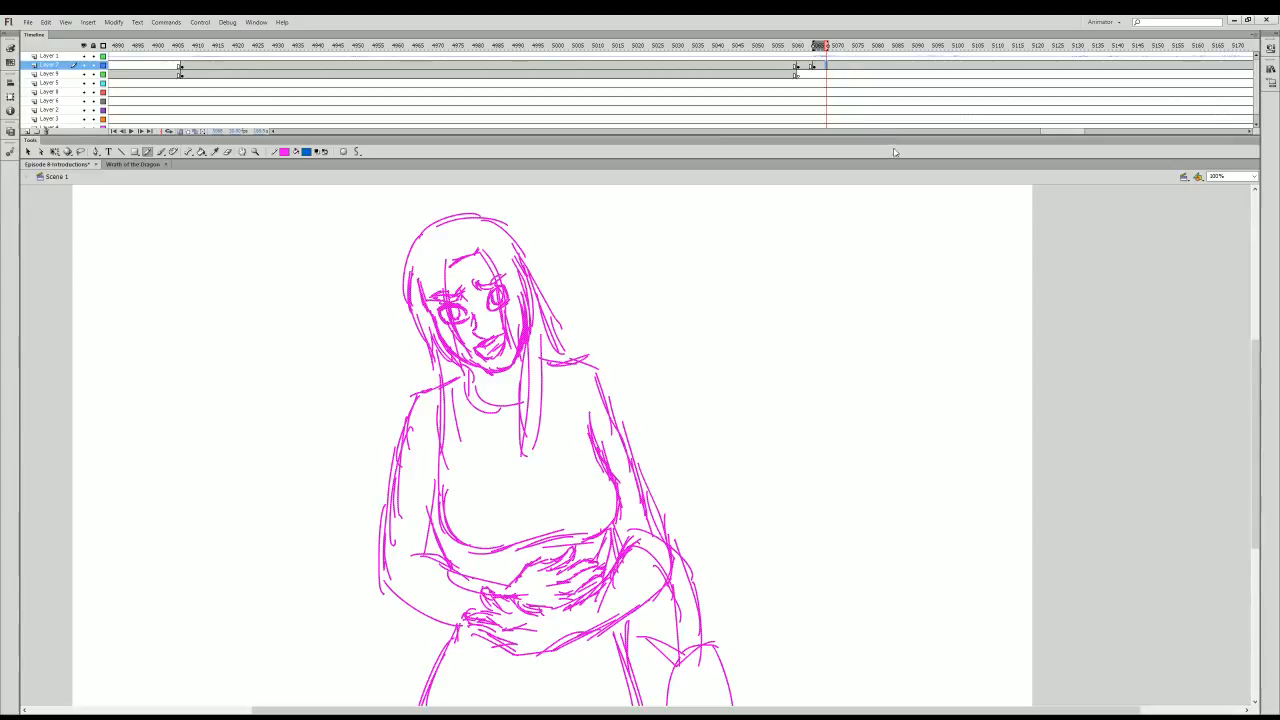
key(F7)
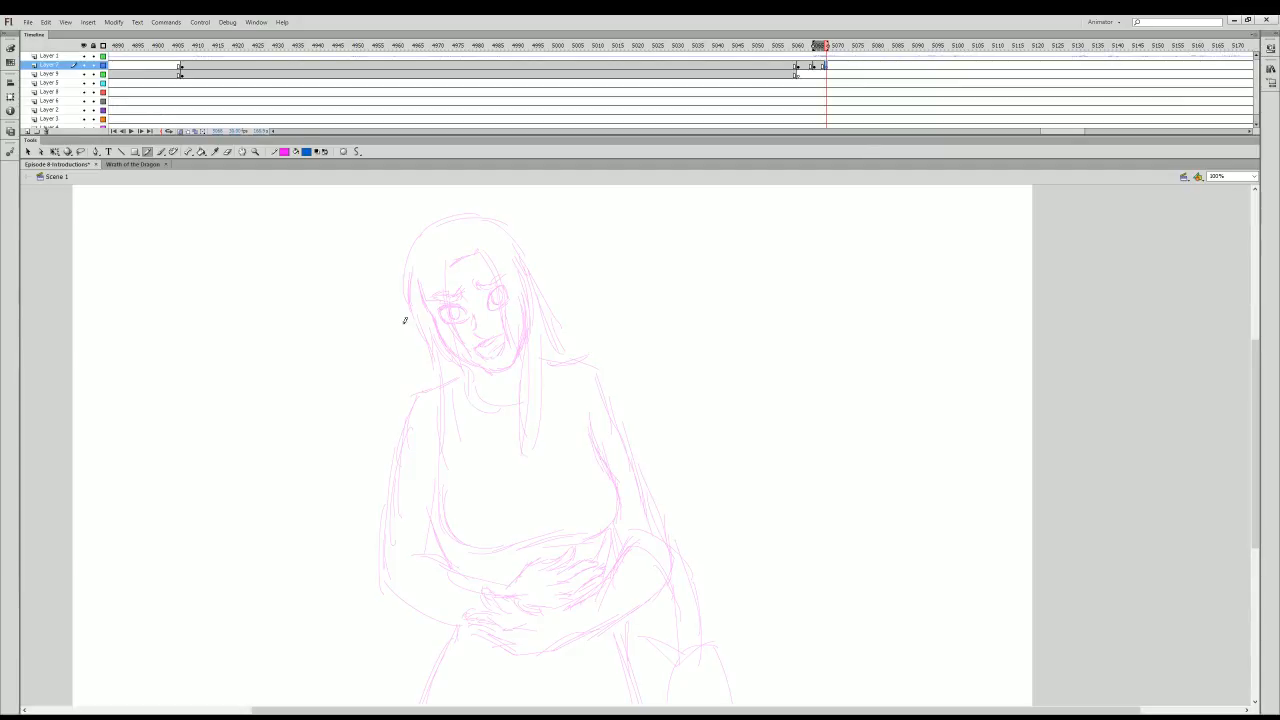
mouse_move(446, 334)
mouse_down()
mouse_move(500, 388)
mouse_move(522, 380)
mouse_move(542, 343)
mouse_move(531, 305)
mouse_move(535, 348)
mouse_move(537, 322)
mouse_up()
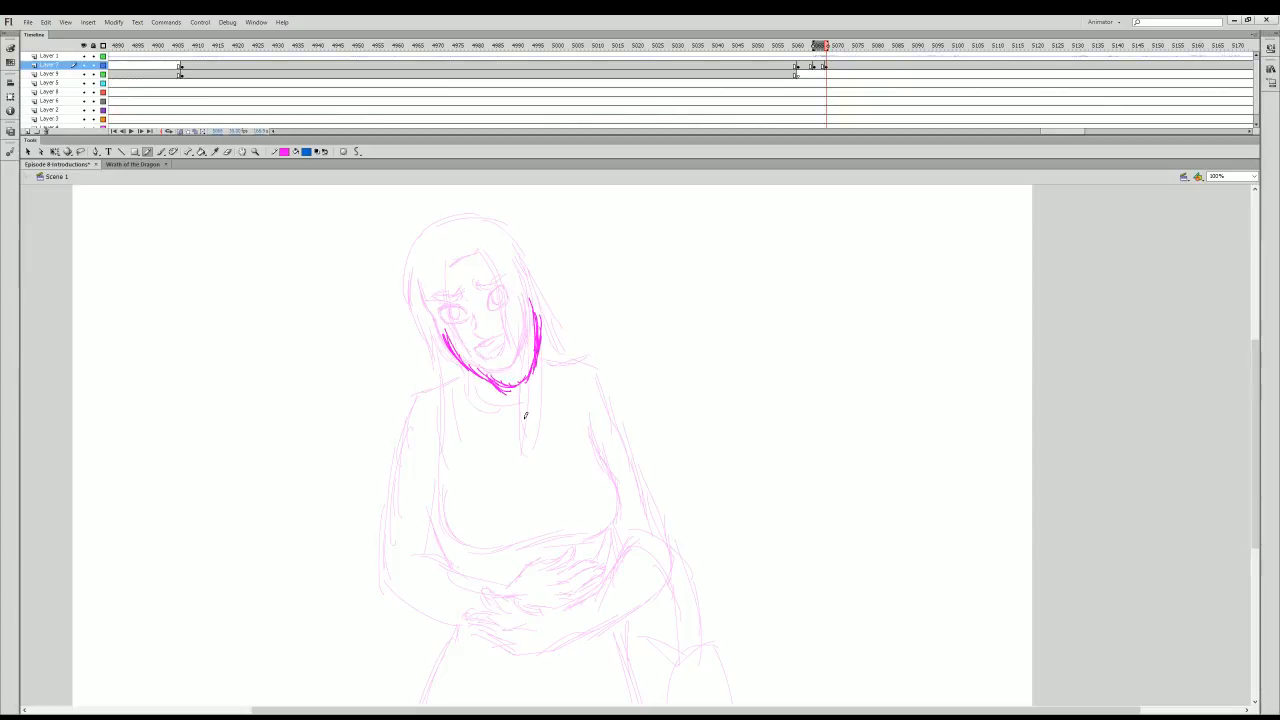
- Draw the hair strands hanging on both sides of the neck and the right-hand shoulder line
drag(468, 372, 455, 456)
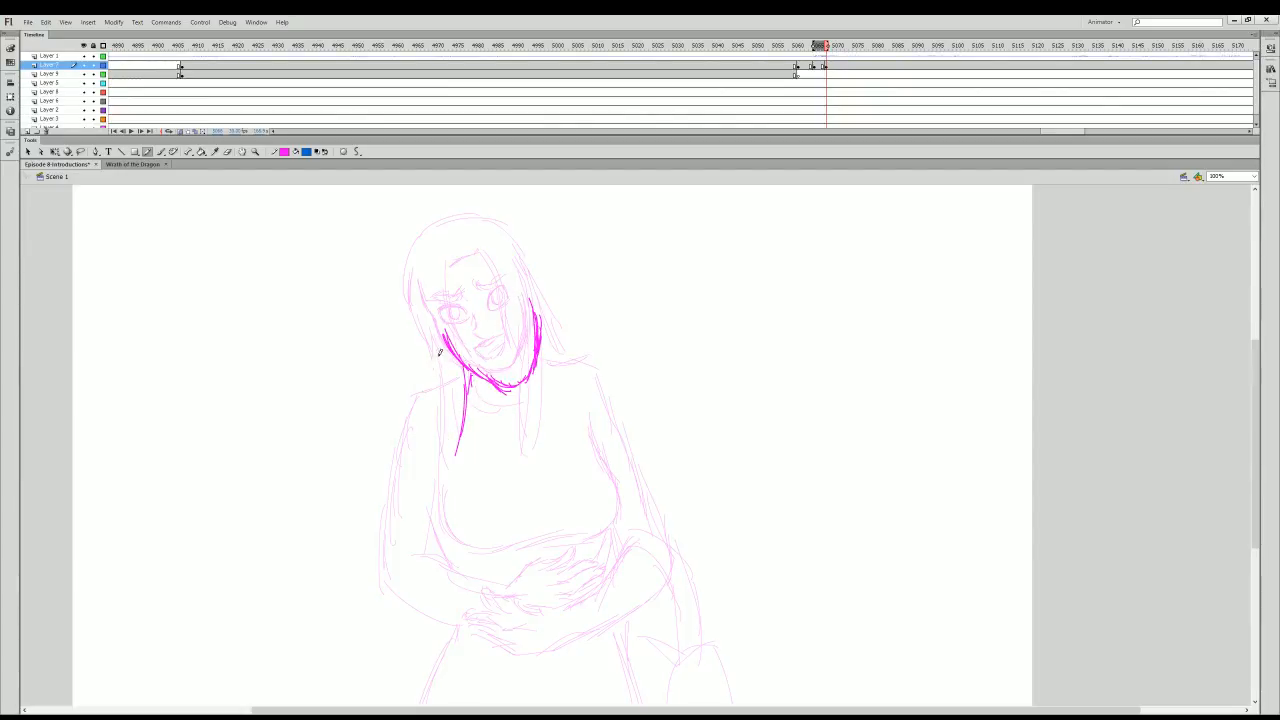
mouse_move(439, 352)
mouse_down()
mouse_move(438, 448)
mouse_move(462, 490)
mouse_up()
drag(456, 432, 462, 480)
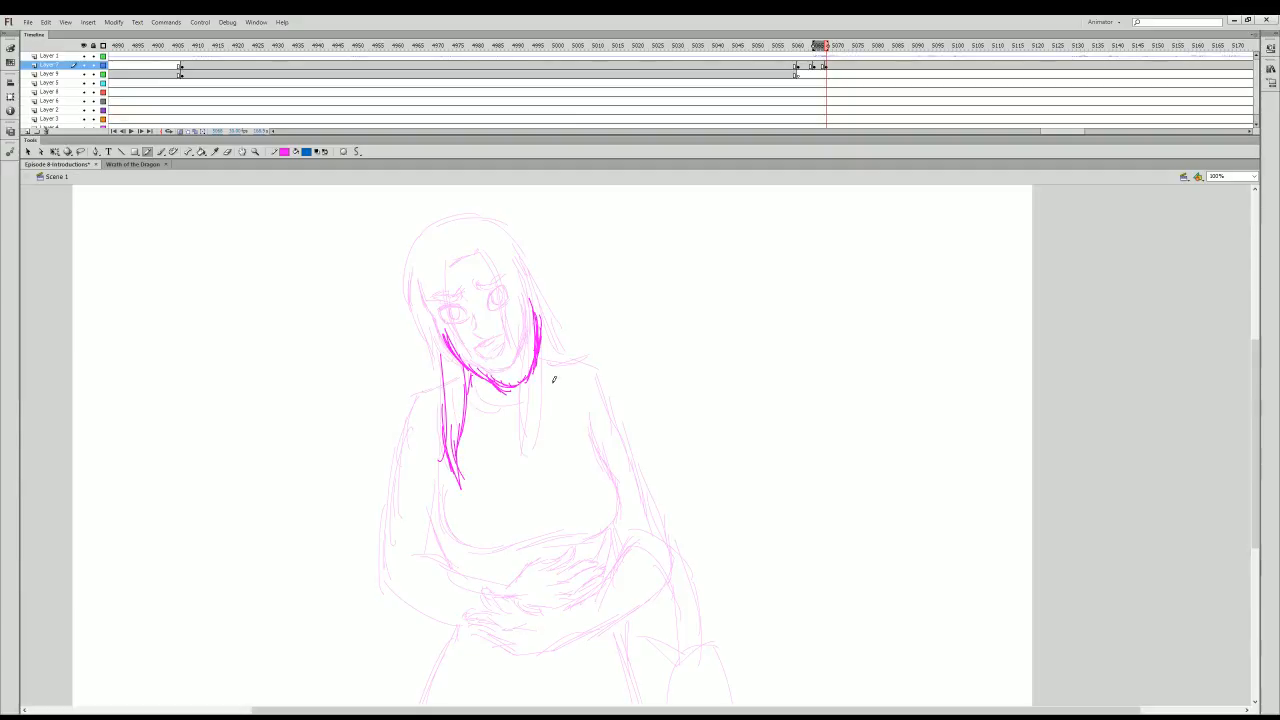
drag(540, 345, 542, 436)
mouse_move(535, 374)
mouse_down()
mouse_move(536, 464)
mouse_move(540, 440)
mouse_up()
mouse_move(568, 361)
mouse_down()
mouse_move(599, 353)
mouse_move(630, 438)
mouse_up()
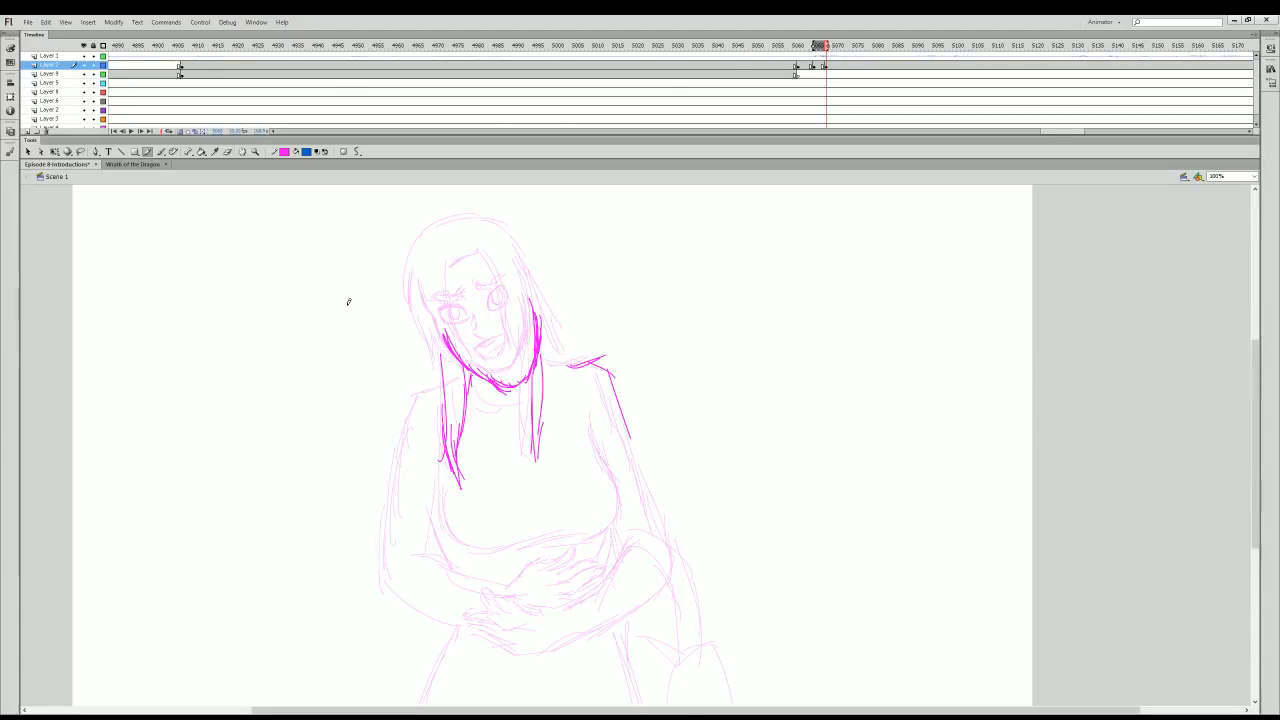
mouse_move(473, 290)
mouse_down()
mouse_move(574, 390)
mouse_move(600, 500)
mouse_up()
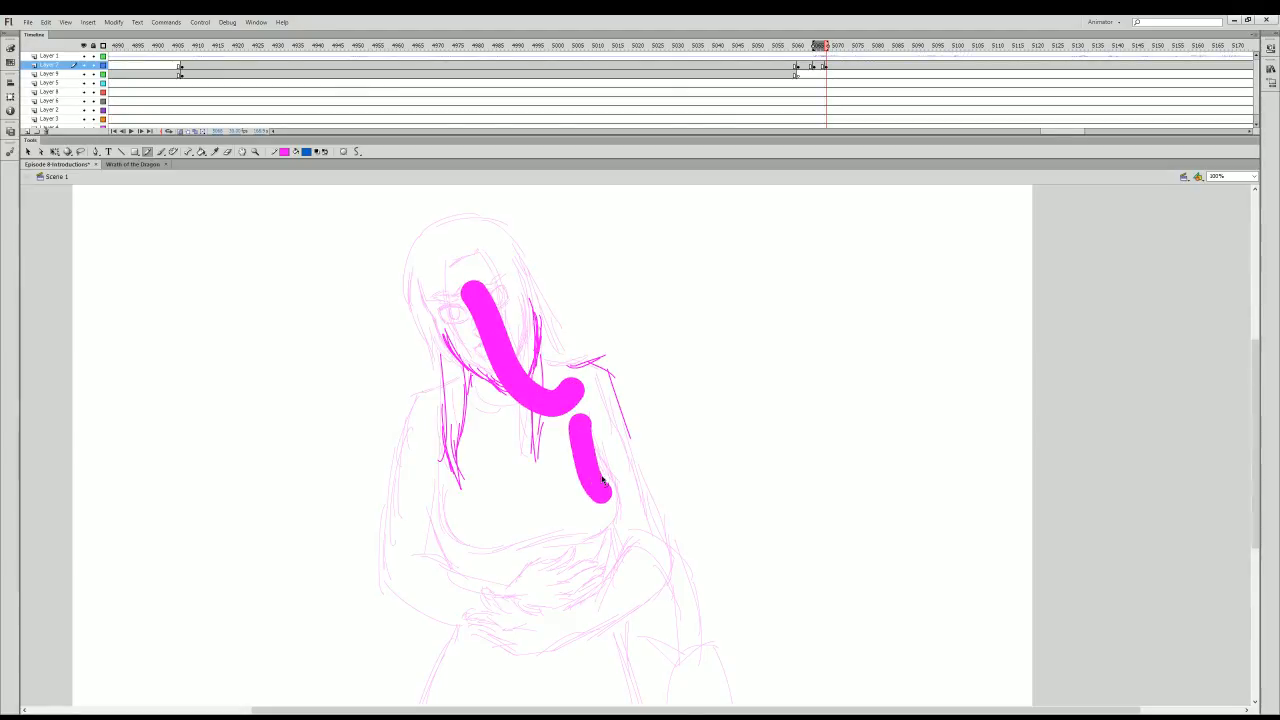
key(ctrl+z)
key(ctrl+z)
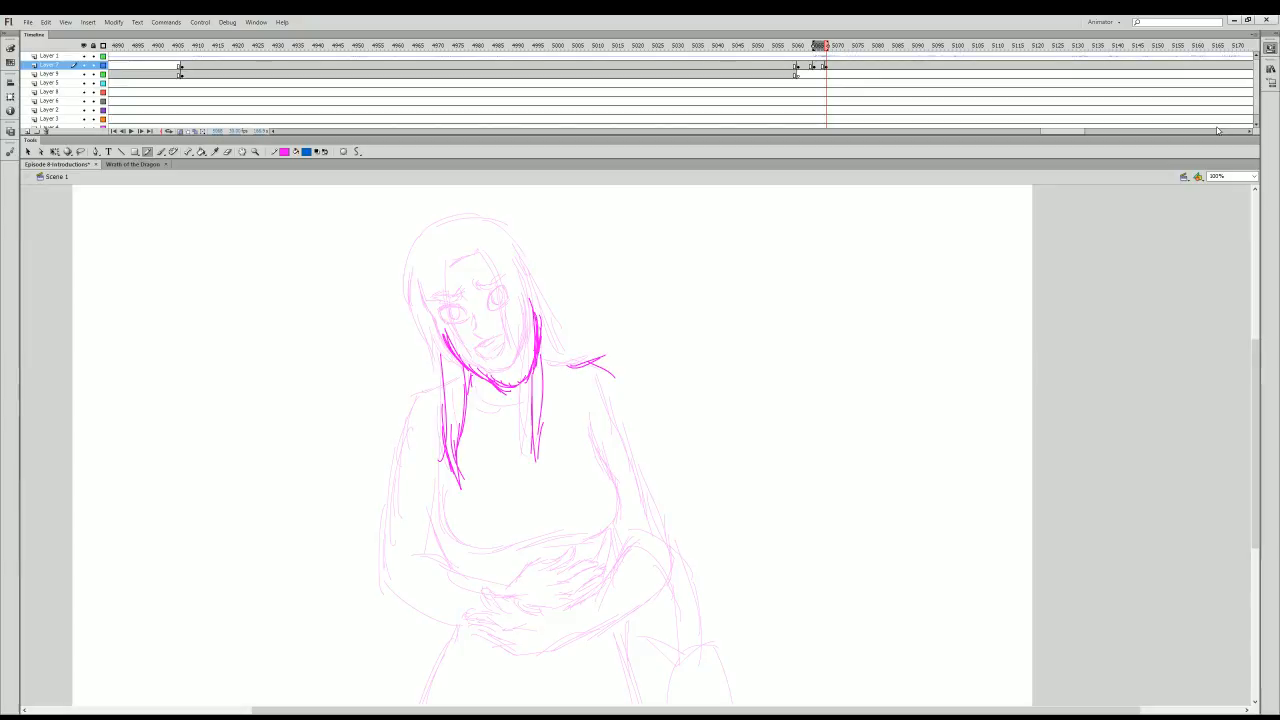
drag(625, 385, 681, 430)
key(ctrl+z)
click(816, 64)
drag(615, 384, 645, 443)
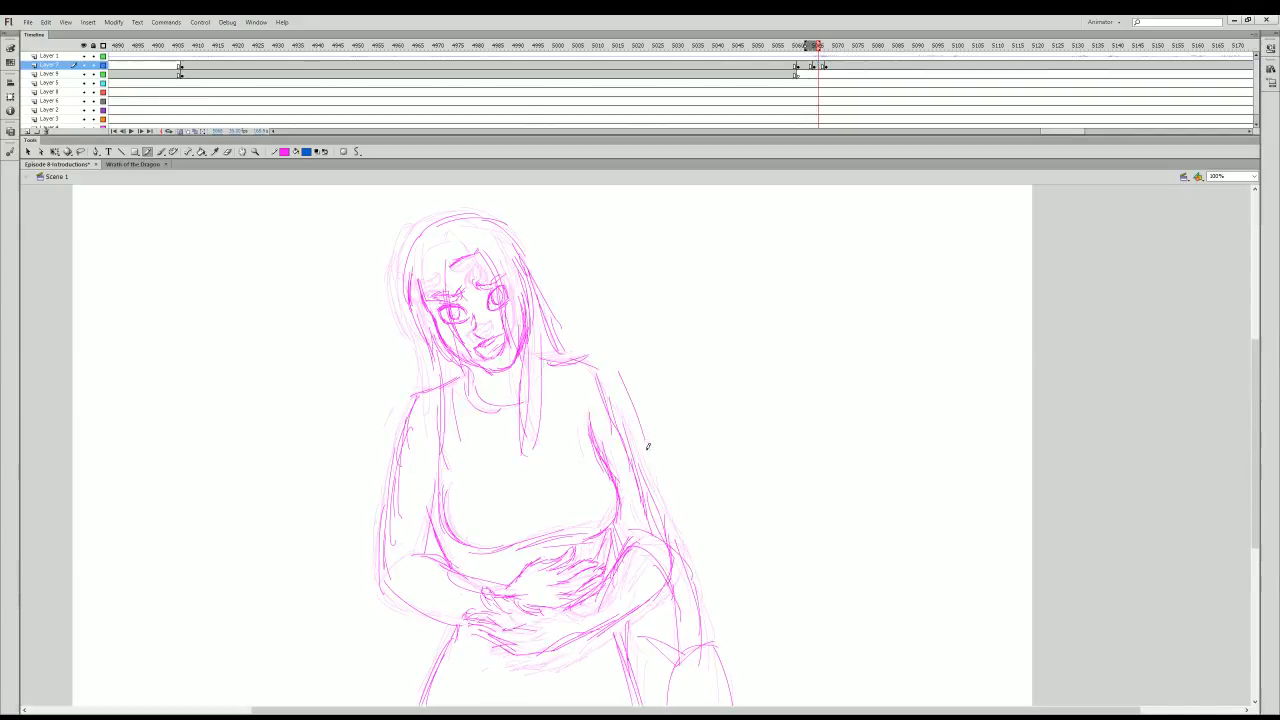
- Zoom in to 200% on the new keyframe and draw both slanted eyebrows and the start of the nose on the tilted face
key(z)
click(343, 151)
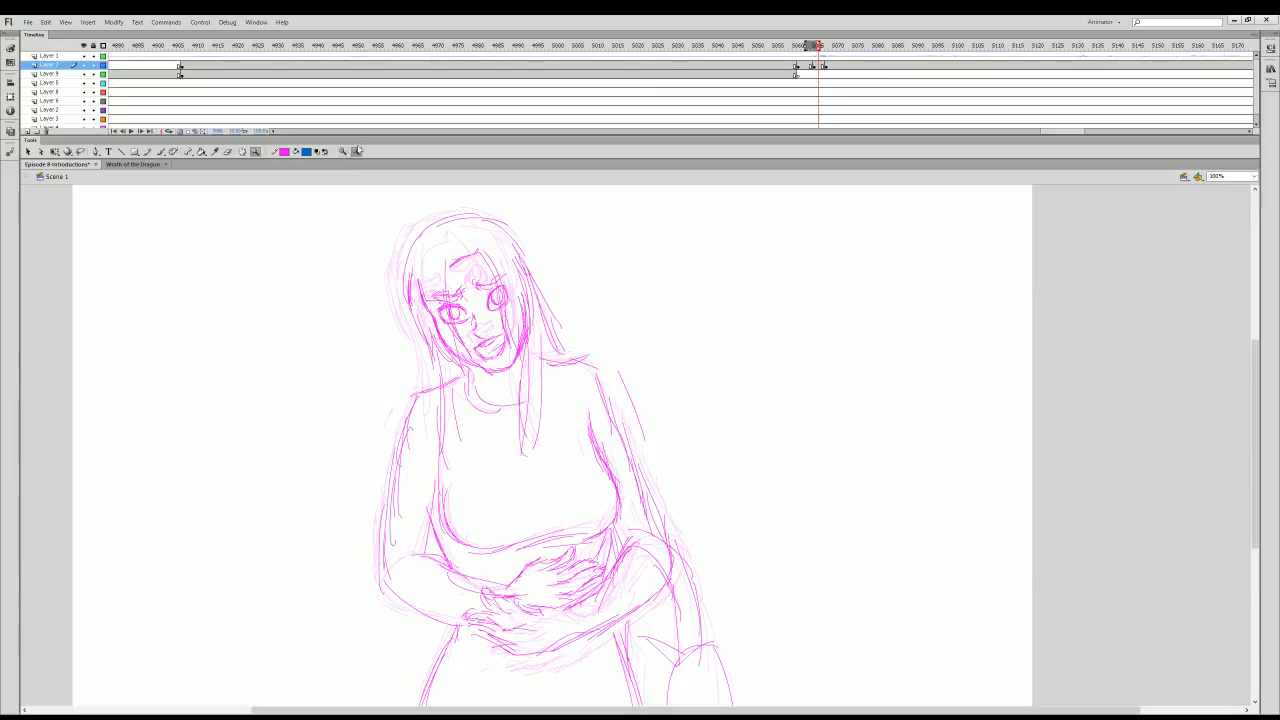
click(634, 463)
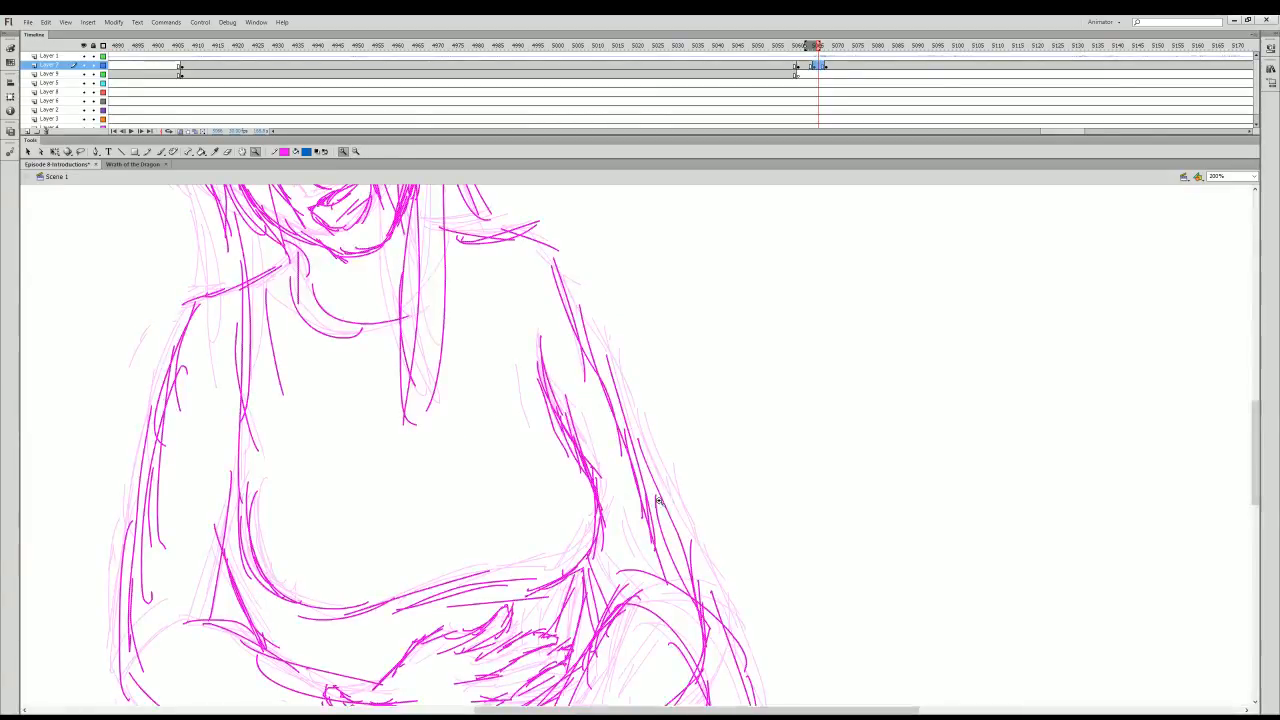
click(822, 67)
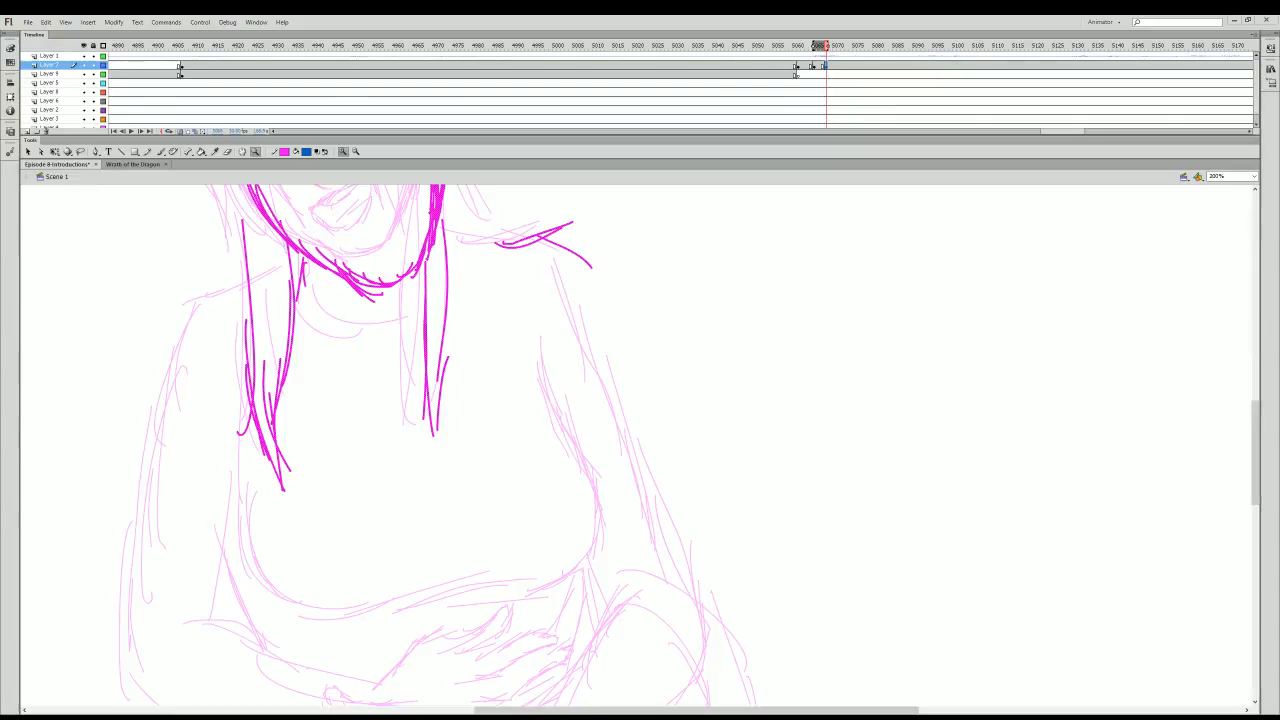
scroll(640, 450, up, 2)
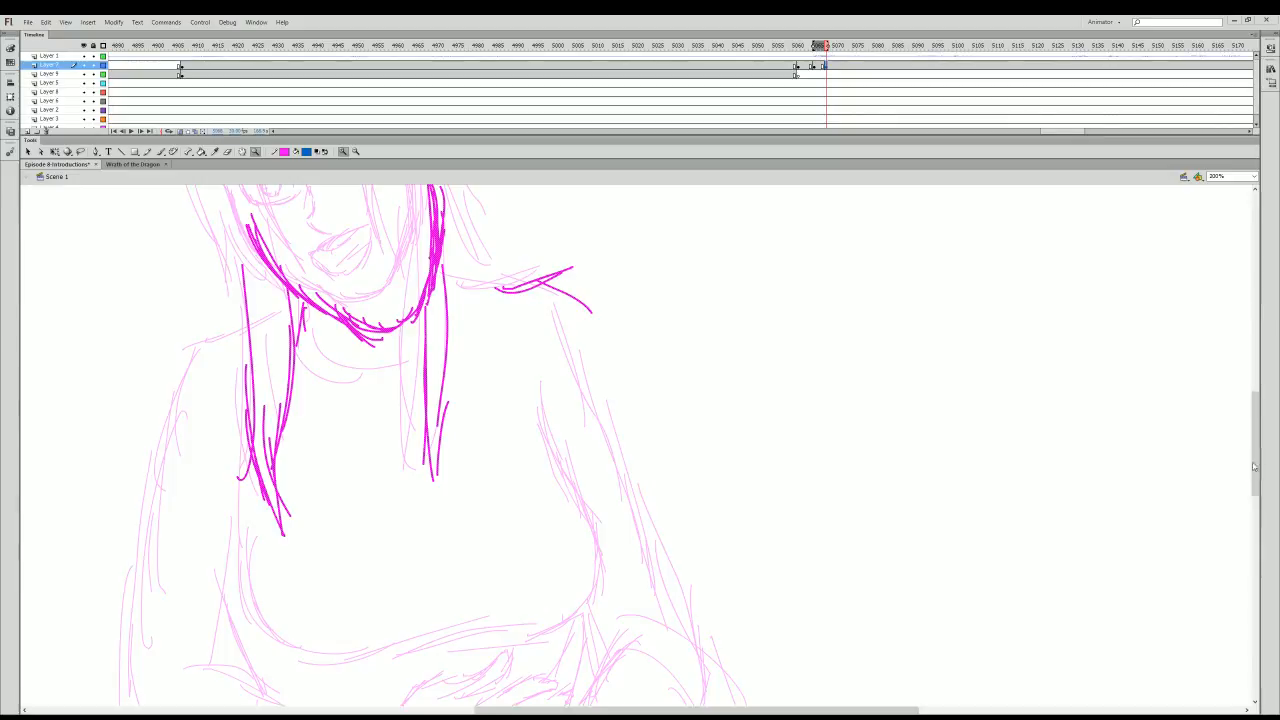
drag(1255, 481, 1258, 451)
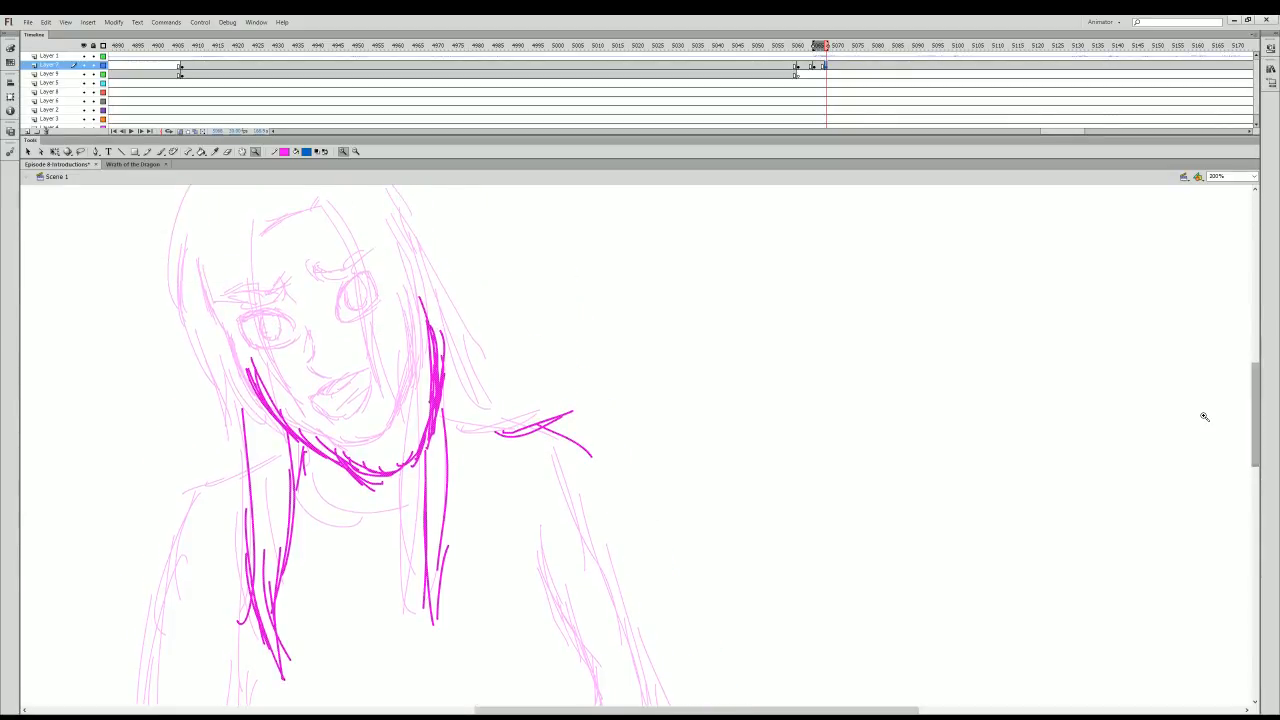
click(151, 153)
drag(405, 288, 385, 310)
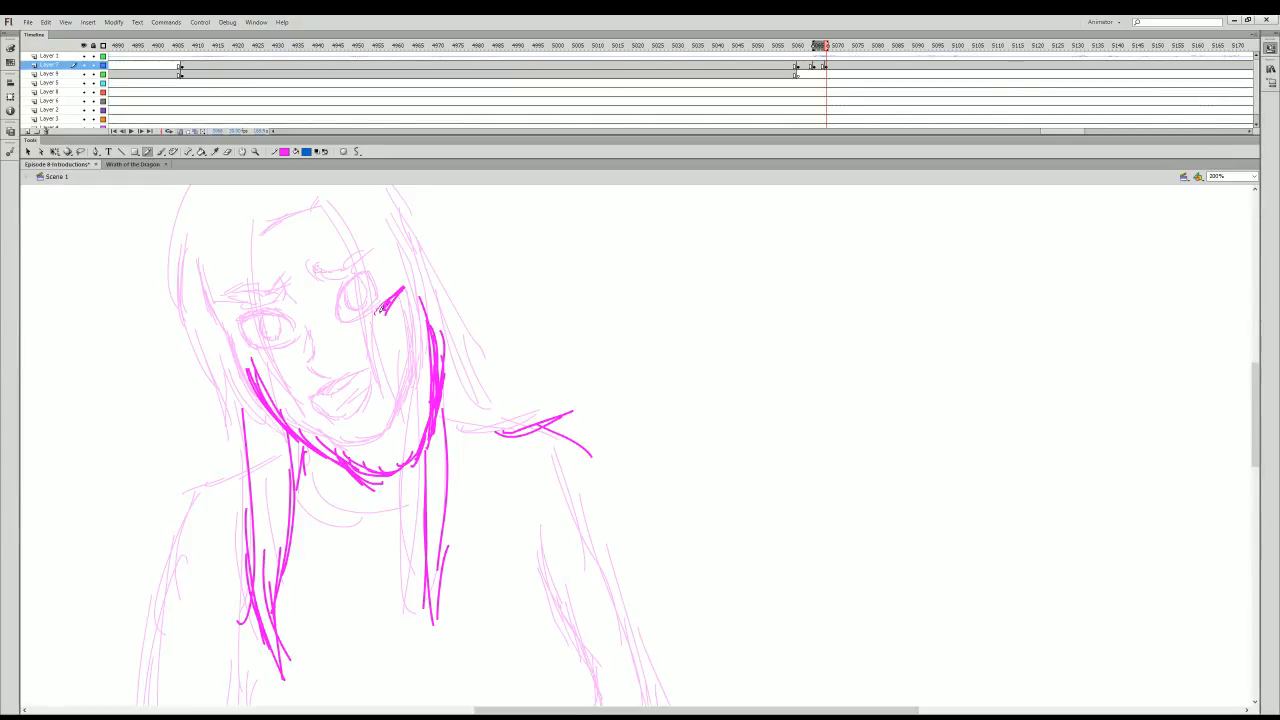
mouse_move(377, 314)
mouse_down()
mouse_move(368, 328)
mouse_move(410, 290)
mouse_up()
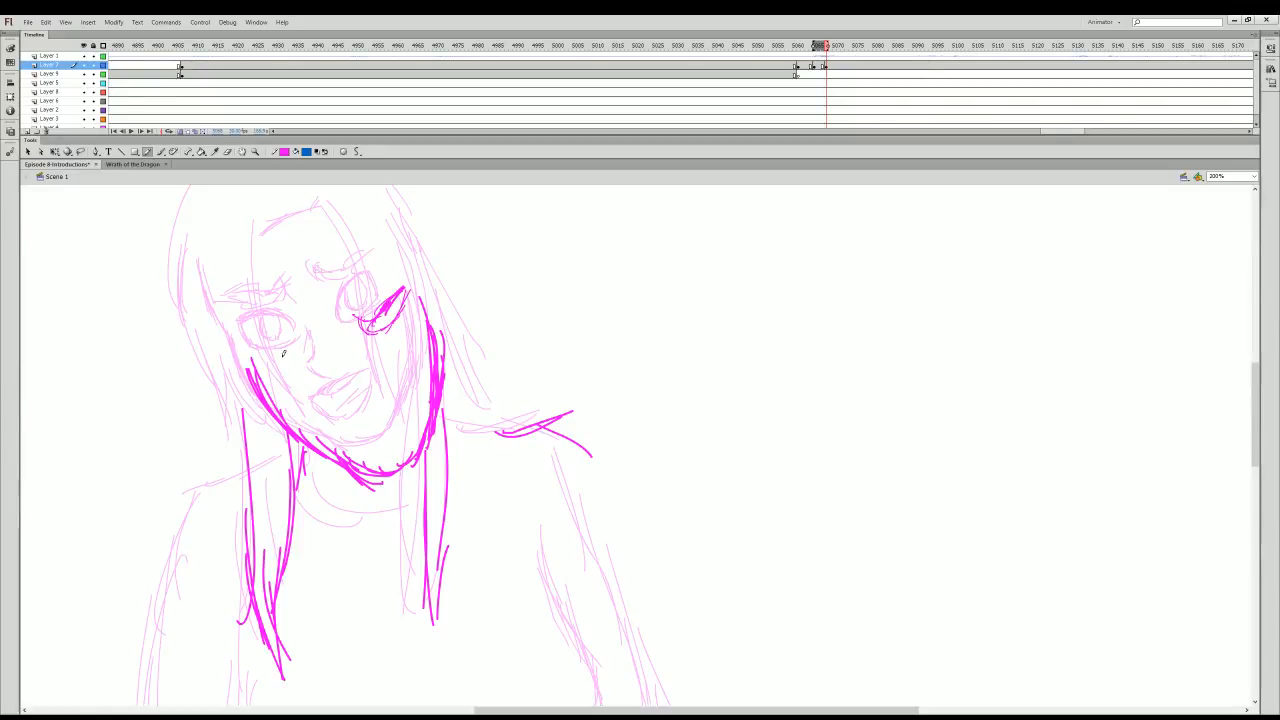
mouse_move(272, 362)
mouse_down()
mouse_move(324, 338)
mouse_move(263, 375)
mouse_up()
drag(369, 330, 364, 344)
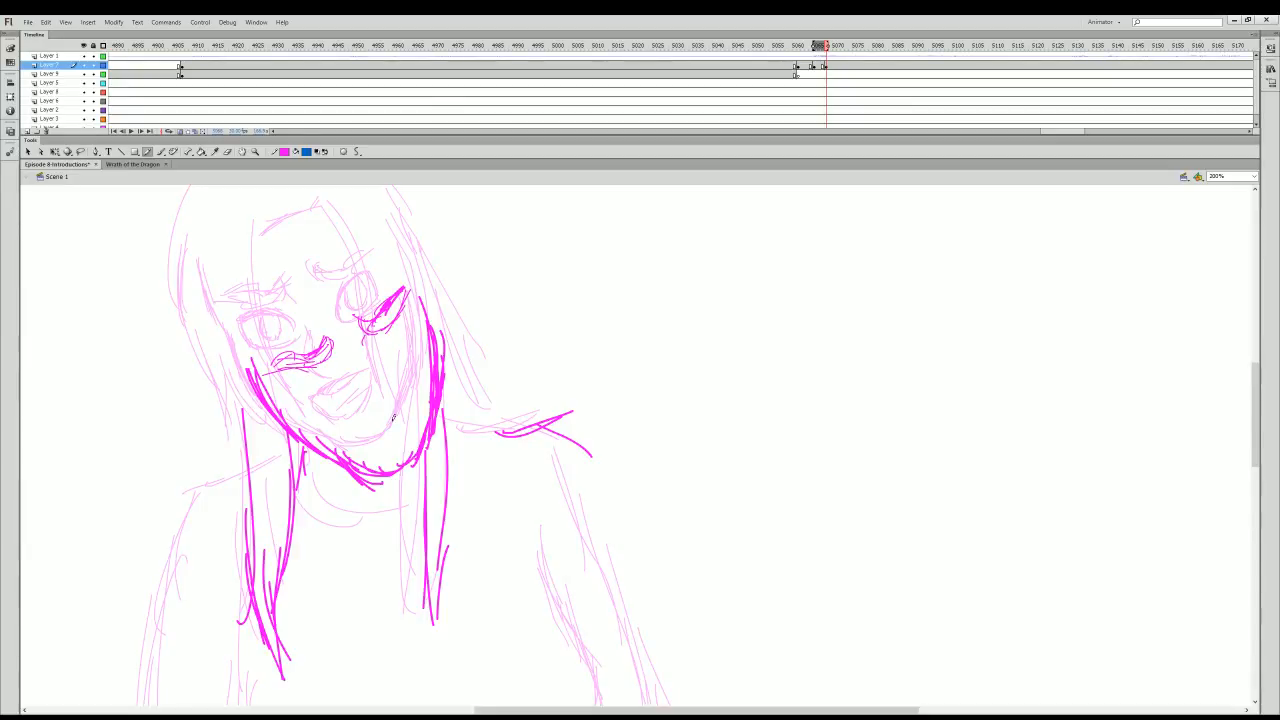
- Draw the narrowed eyes, the nose and the small mouth inside the new jawline
mouse_move(360, 388)
mouse_down()
mouse_move(365, 410)
mouse_move(308, 399)
mouse_move(320, 408)
mouse_move(346, 393)
mouse_move(324, 391)
mouse_move(340, 395)
mouse_move(328, 406)
mouse_up()
mouse_move(391, 354)
mouse_down()
mouse_move(388, 370)
mouse_move(412, 338)
mouse_move(388, 378)
mouse_move(400, 367)
mouse_up()
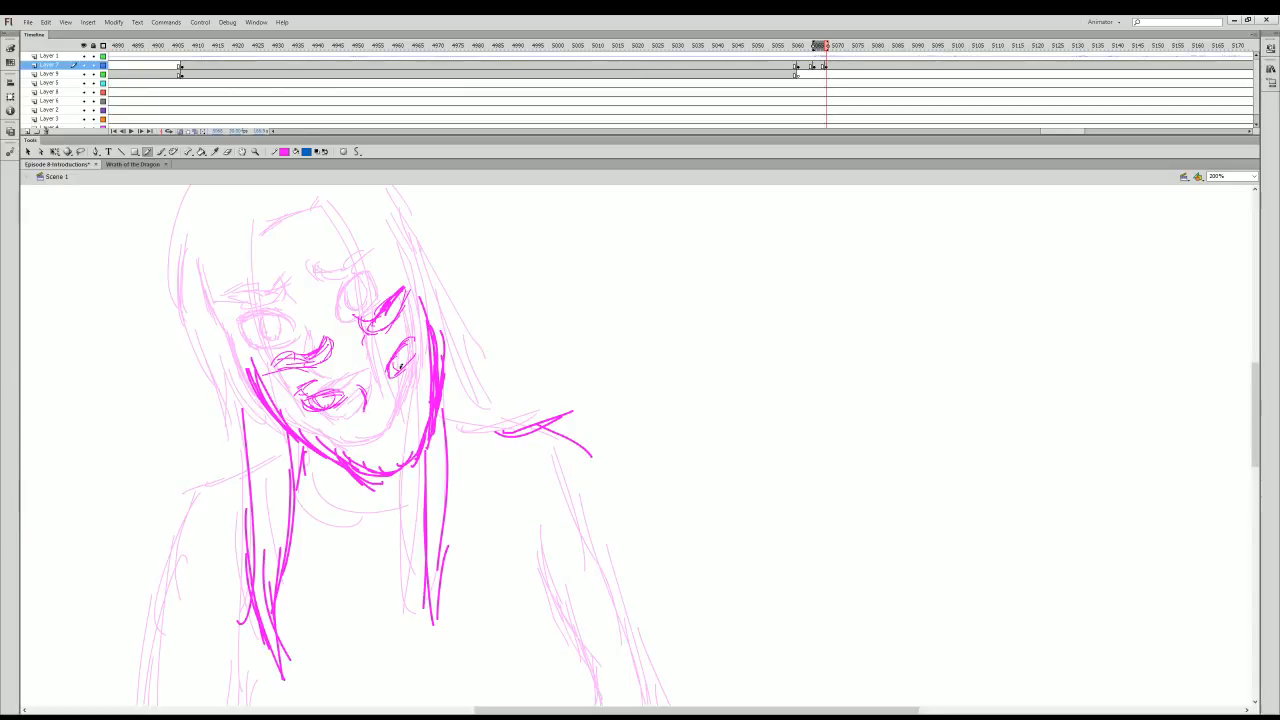
mouse_move(300, 372)
mouse_down()
mouse_move(336, 370)
mouse_move(382, 424)
mouse_move(371, 456)
mouse_move(390, 449)
mouse_move(405, 414)
mouse_move(404, 450)
mouse_up()
drag(386, 352, 405, 334)
- Draw the hairline over the right-hand eyebrow and the hair strands down the right-hand side of the face
mouse_move(366, 290)
mouse_down()
mouse_move(388, 276)
mouse_move(406, 416)
mouse_up()
drag(404, 370, 416, 428)
mouse_move(441, 288)
mouse_down()
mouse_move(470, 368)
mouse_move(470, 356)
mouse_move(441, 282)
mouse_move(463, 399)
mouse_up()
mouse_move(458, 348)
mouse_down()
mouse_move(466, 404)
mouse_move(437, 448)
mouse_up()
drag(424, 382, 414, 430)
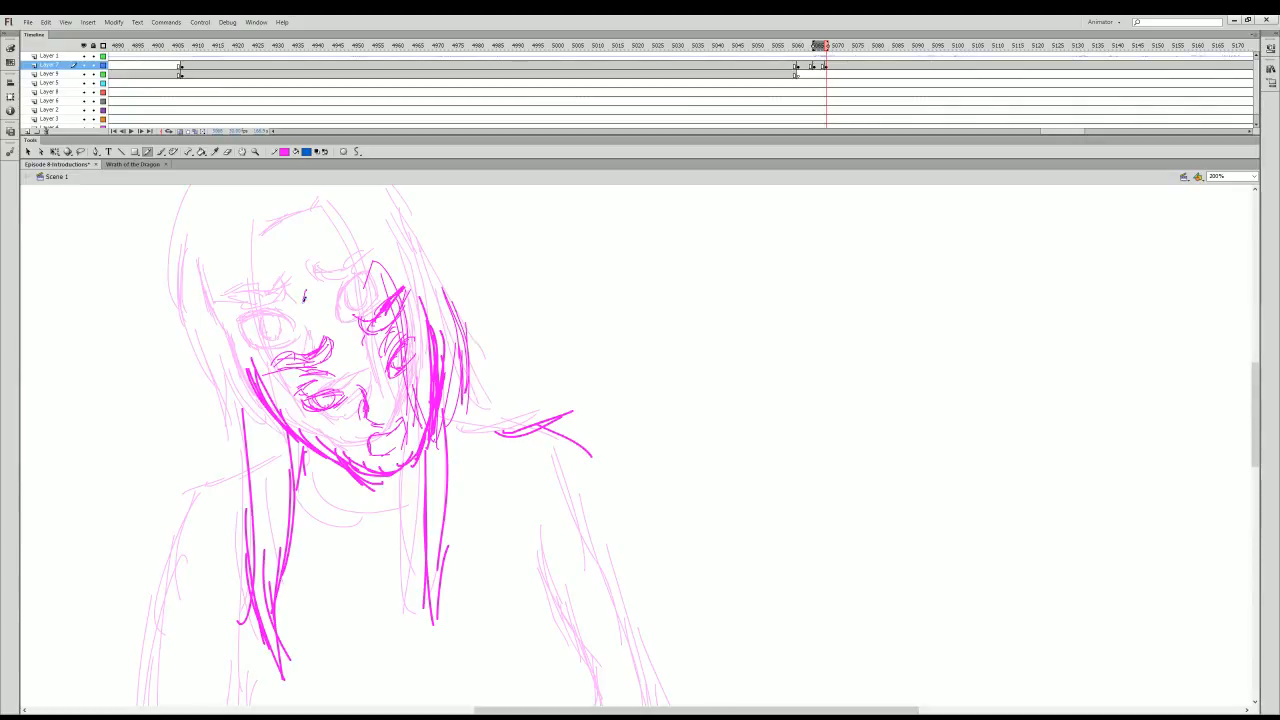
- Draw the hair strands down the left-hand side of the face and neck, and compare with the previous keyframe
drag(305, 290, 306, 396)
drag(306, 358, 336, 446)
drag(326, 378, 334, 450)
mouse_move(250, 312)
mouse_down()
mouse_move(235, 353)
mouse_move(233, 341)
mouse_move(236, 325)
mouse_move(262, 444)
mouse_up()
drag(240, 388, 311, 514)
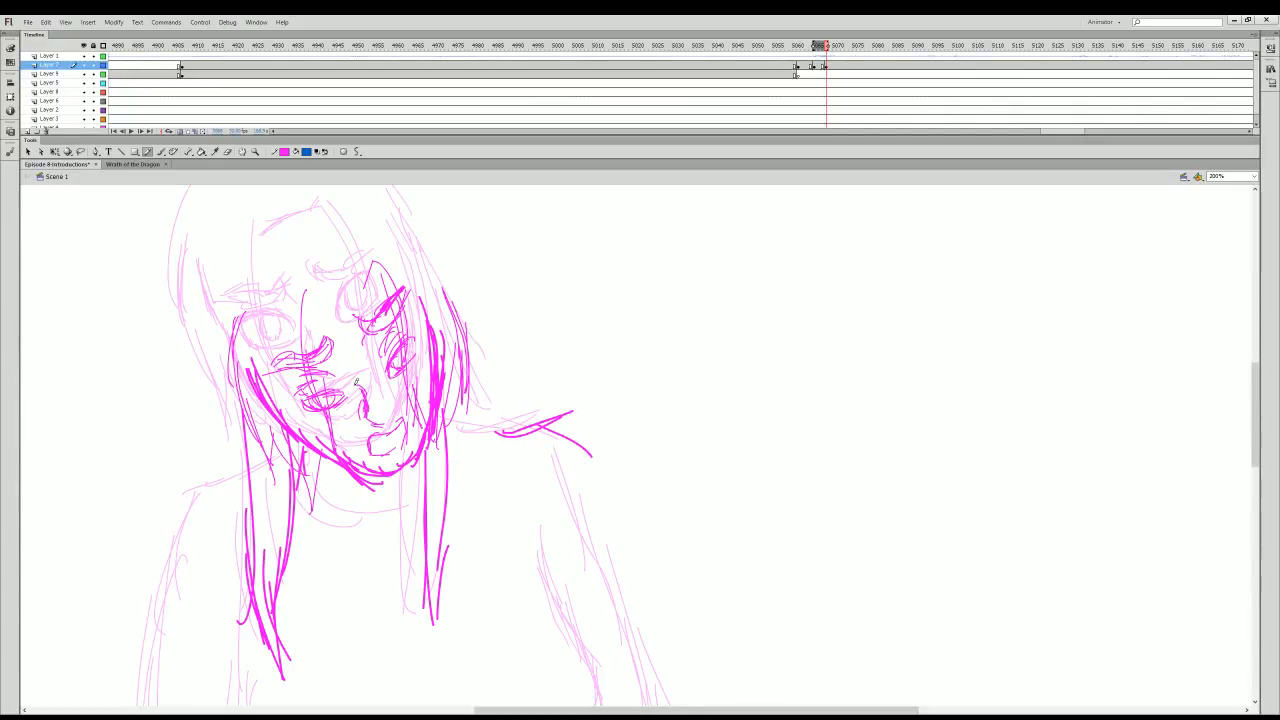
click(815, 57)
drag(812, 62, 826, 66)
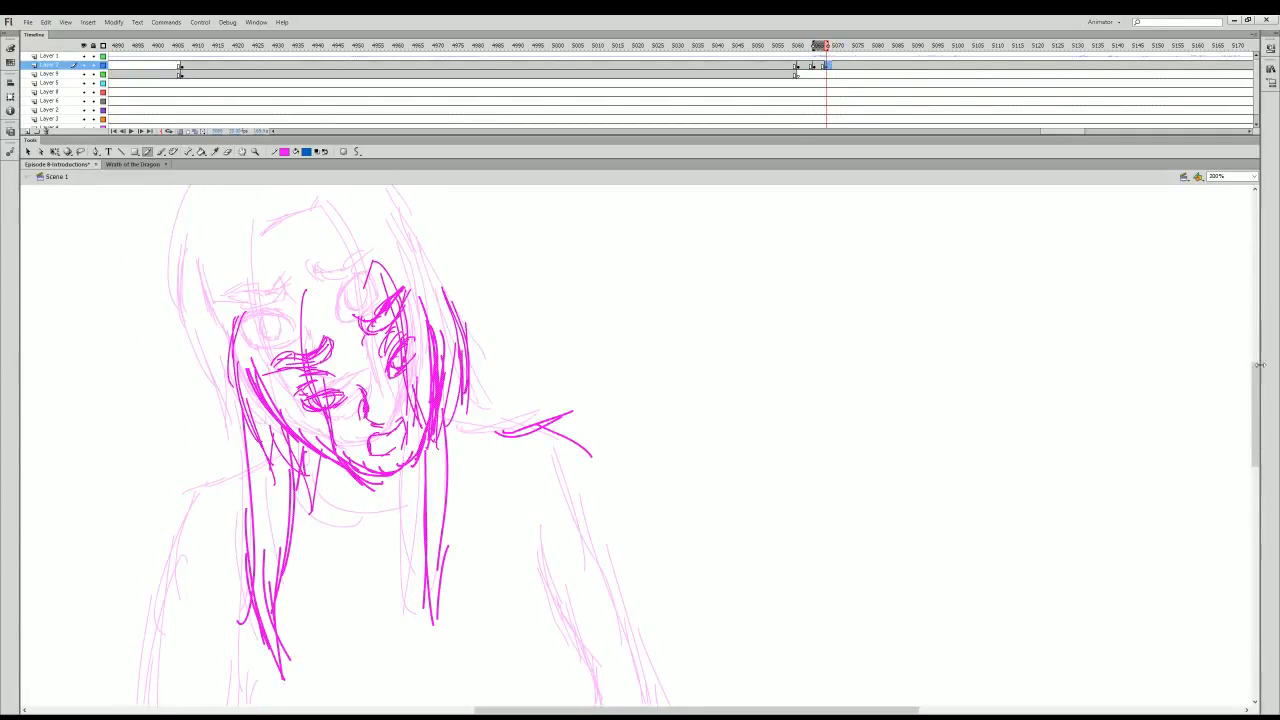
- Draw the rounded top of the head and the outer hair contours down both sides, returning to 100% zoom to extend them
mouse_move(1259, 392)
mouse_down()
mouse_move(1259, 408)
mouse_move(1259, 388)
mouse_up()
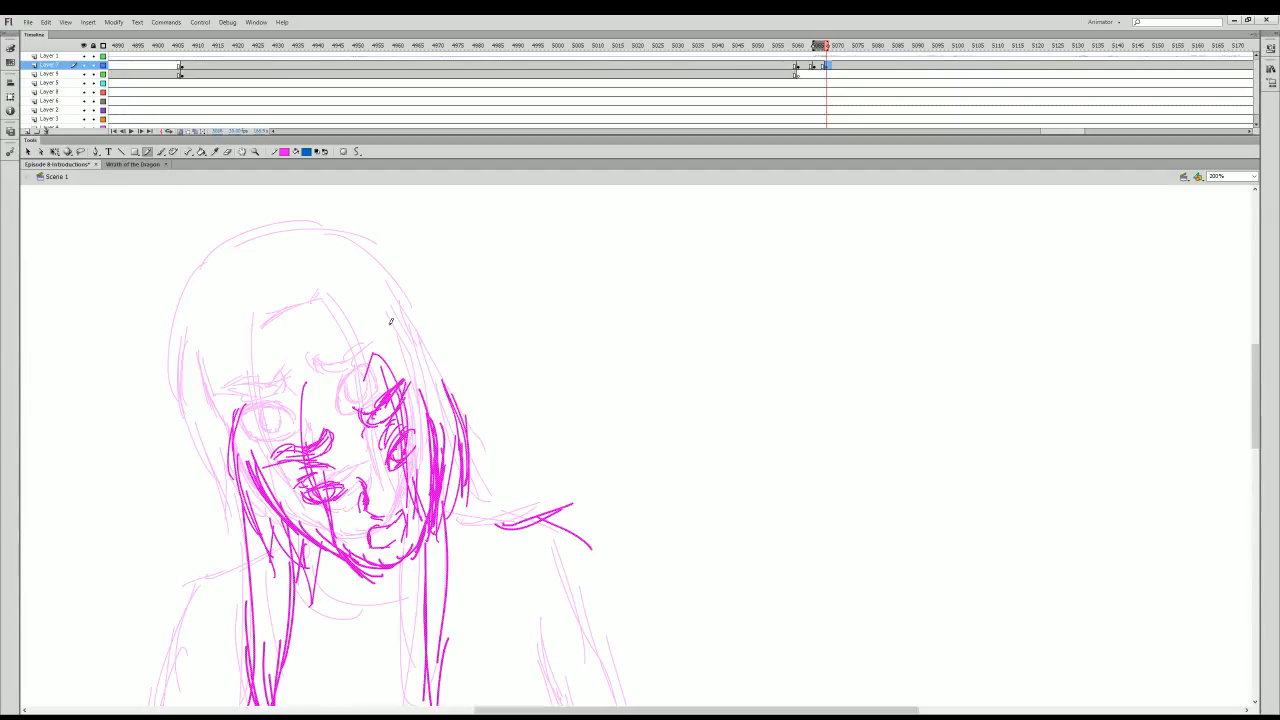
mouse_move(240, 300)
mouse_down()
mouse_move(367, 279)
mouse_move(389, 289)
mouse_move(440, 370)
mouse_up()
drag(342, 270, 450, 392)
drag(310, 282, 212, 382)
mouse_move(240, 310)
mouse_down()
mouse_move(225, 462)
mouse_move(202, 428)
mouse_move(205, 468)
mouse_up()
drag(220, 372, 214, 474)
key(z)
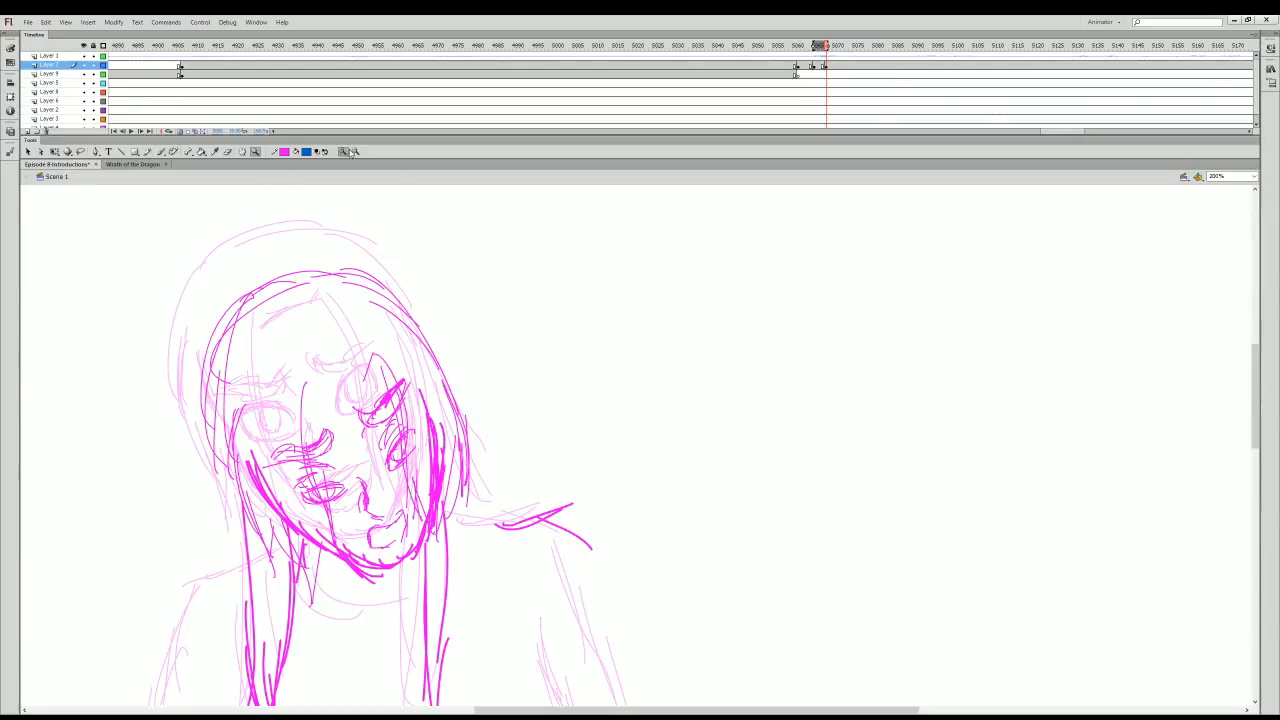
alt+click(545, 532)
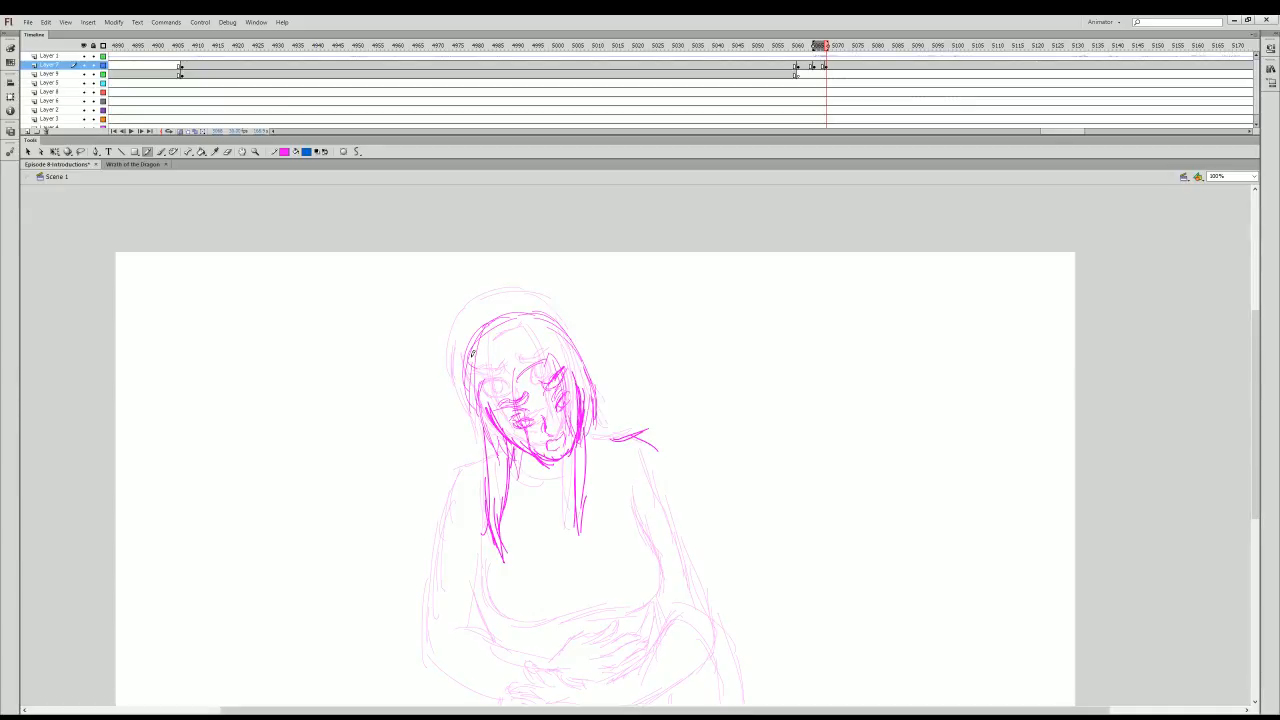
mouse_move(494, 312)
mouse_down()
mouse_move(540, 312)
mouse_move(588, 352)
mouse_move(600, 440)
mouse_move(476, 446)
mouse_move(480, 458)
mouse_up()
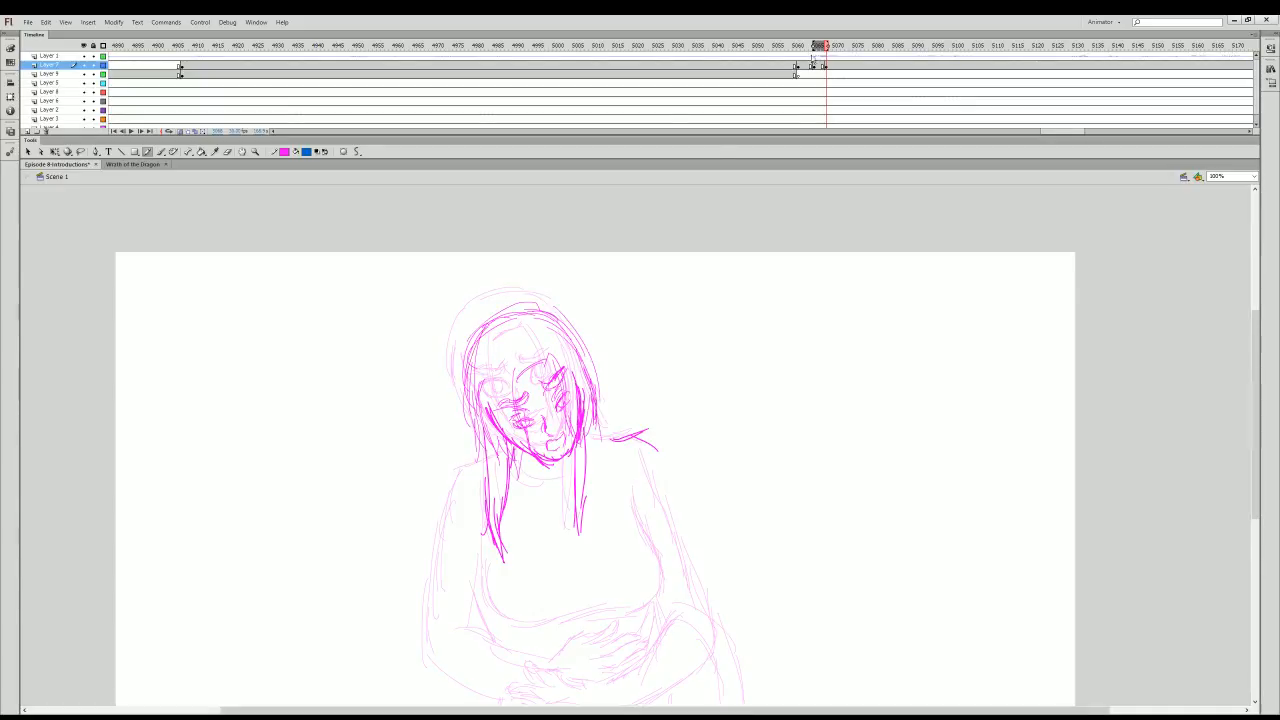
- Play back the timeline and scrub through the new keyframes to check the head movement
drag(816, 65, 225, 74)
key(Return)
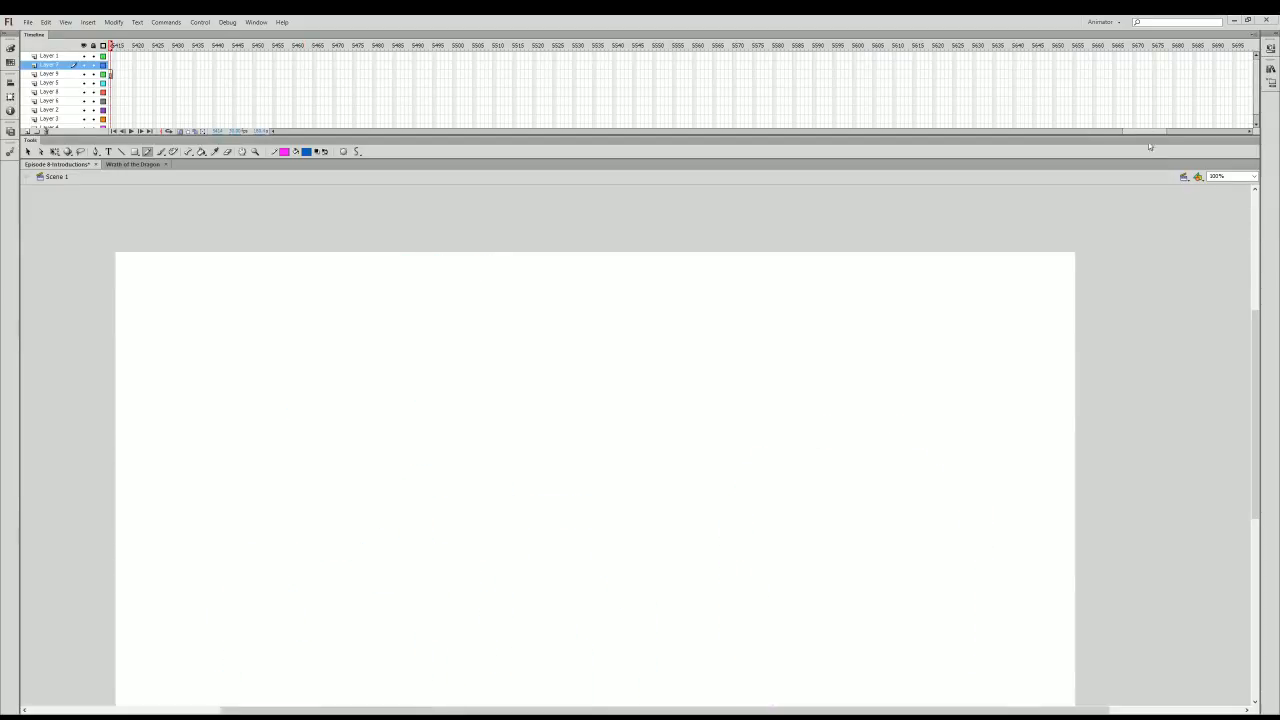
drag(1150, 132, 1013, 93)
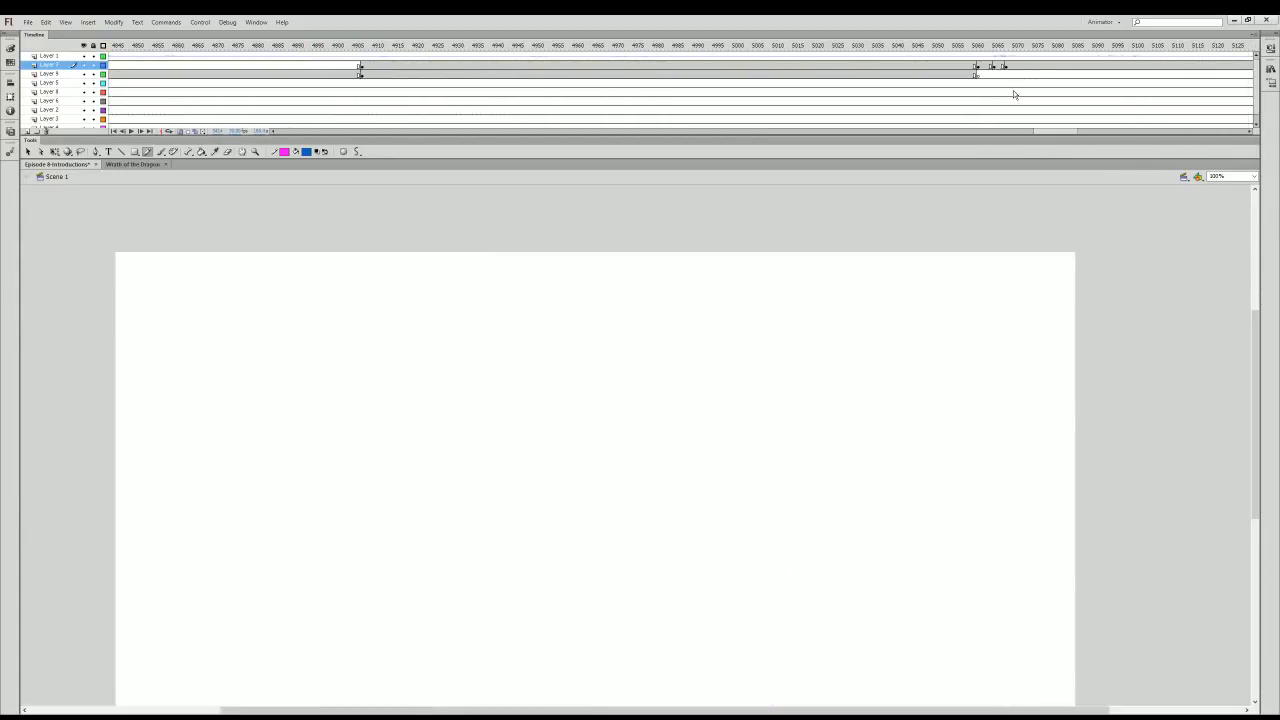
drag(958, 46, 1020, 57)
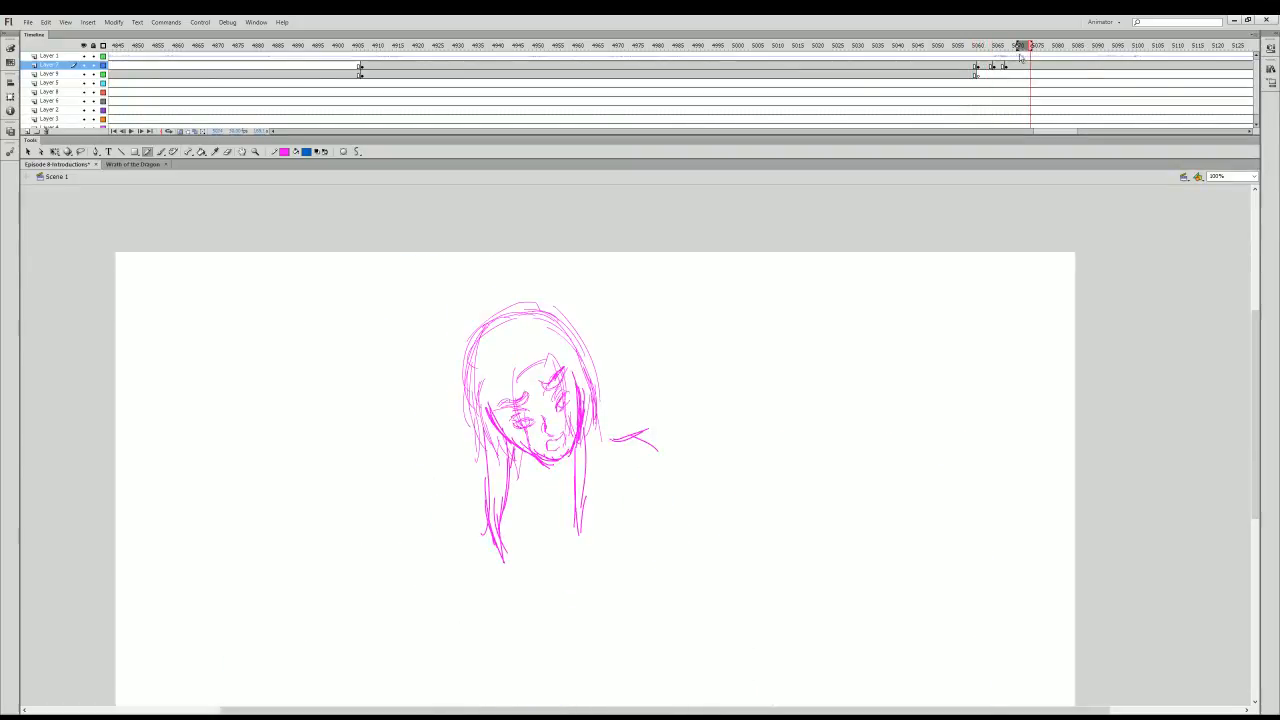
- On the third pose's keyframe, draw both shoulder lines and begin the right-hand contour of the chest
click(1004, 66)
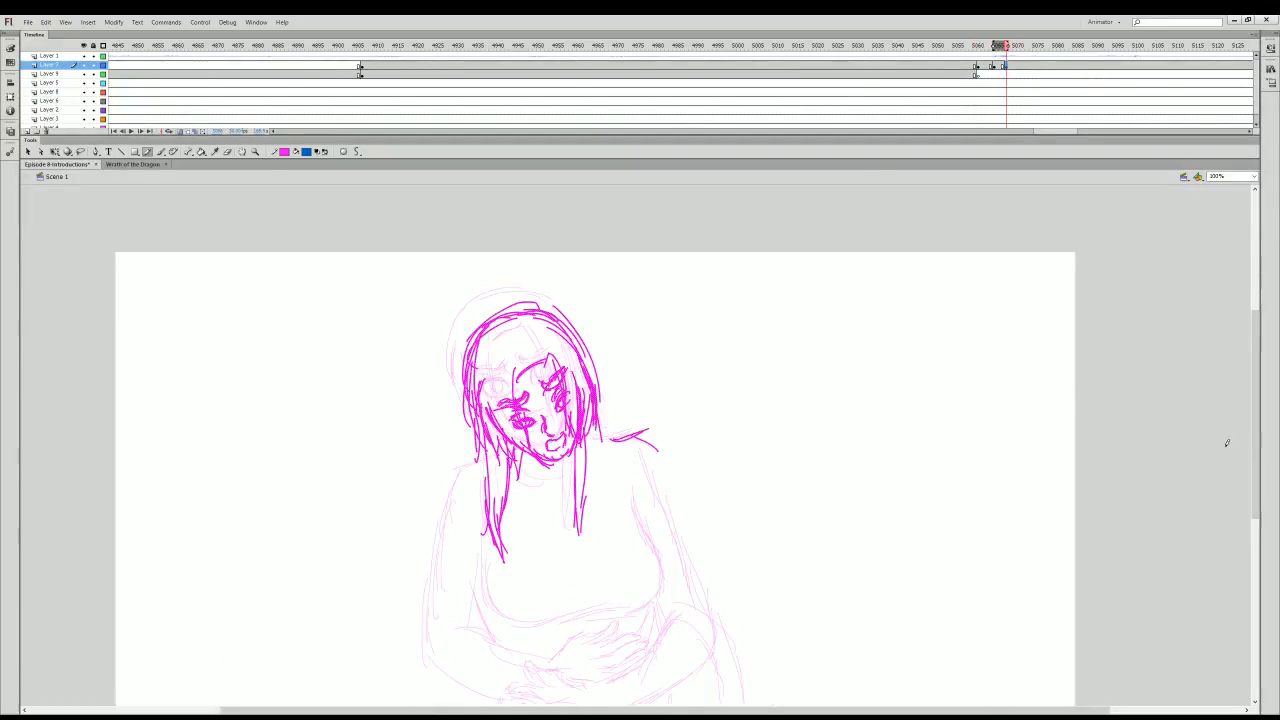
drag(1255, 442, 1252, 487)
drag(610, 331, 590, 322)
mouse_move(494, 342)
mouse_down()
mouse_move(466, 338)
mouse_move(444, 388)
mouse_up()
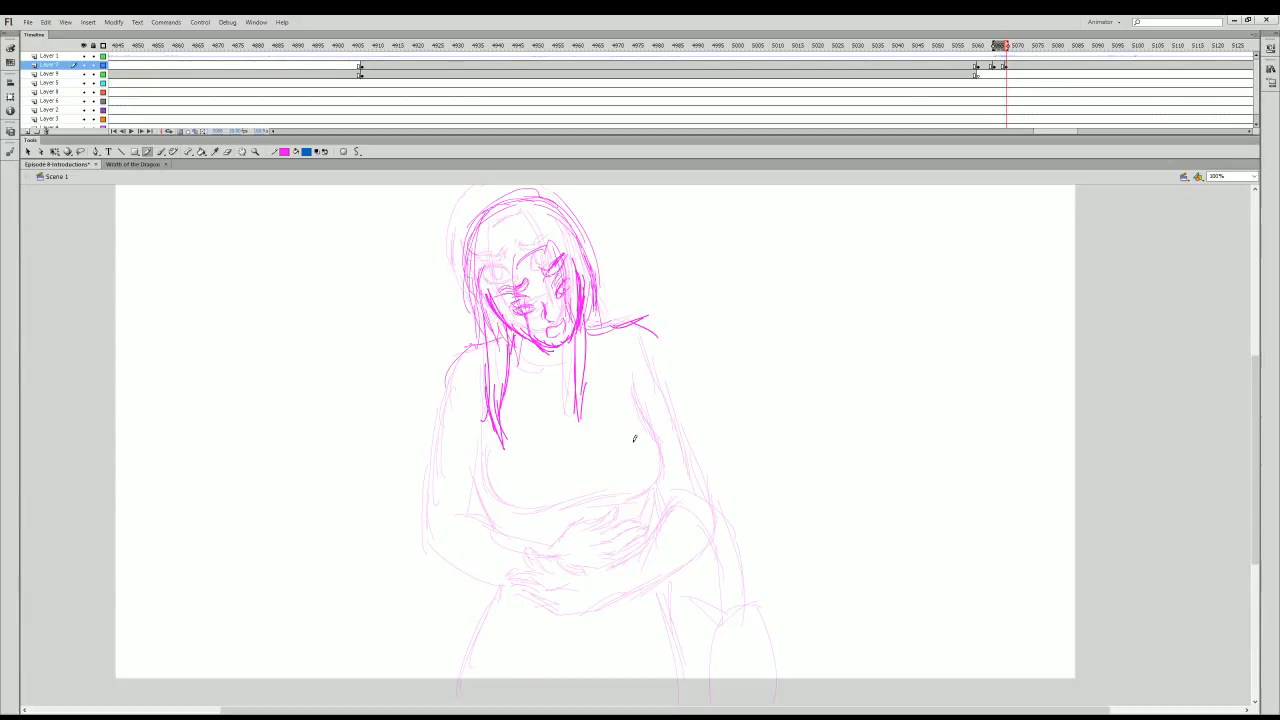
mouse_move(636, 428)
mouse_down()
mouse_move(633, 383)
mouse_move(656, 387)
mouse_up()
- Step through the neighbouring keyframes to compare the torso with the third pose
click(979, 67)
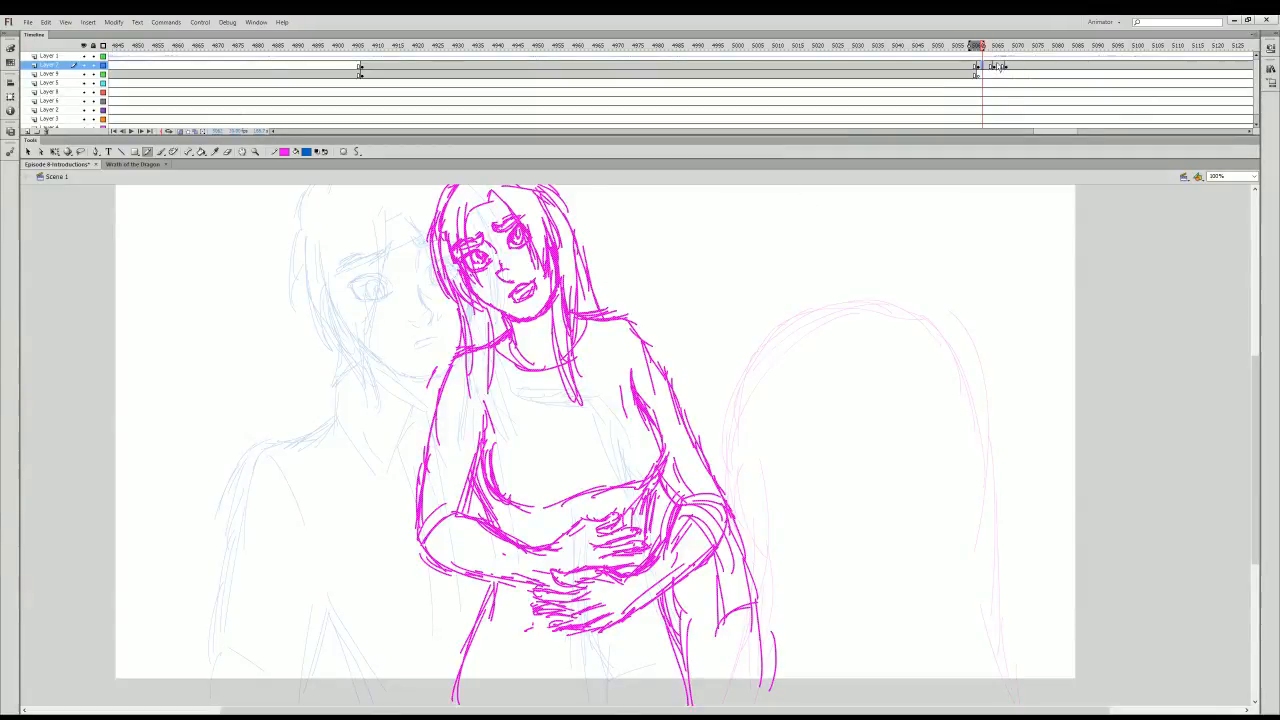
key(period)
key(period)
key(period)
key(period)
key(period)
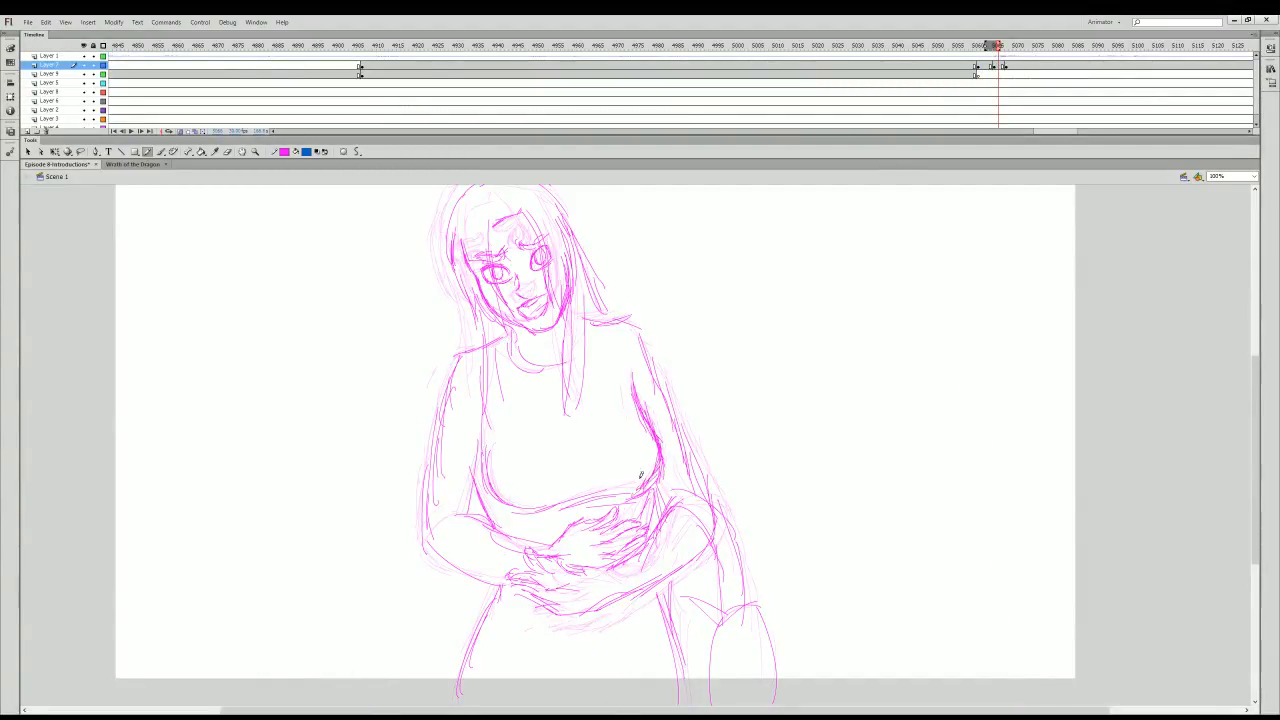
key(e)
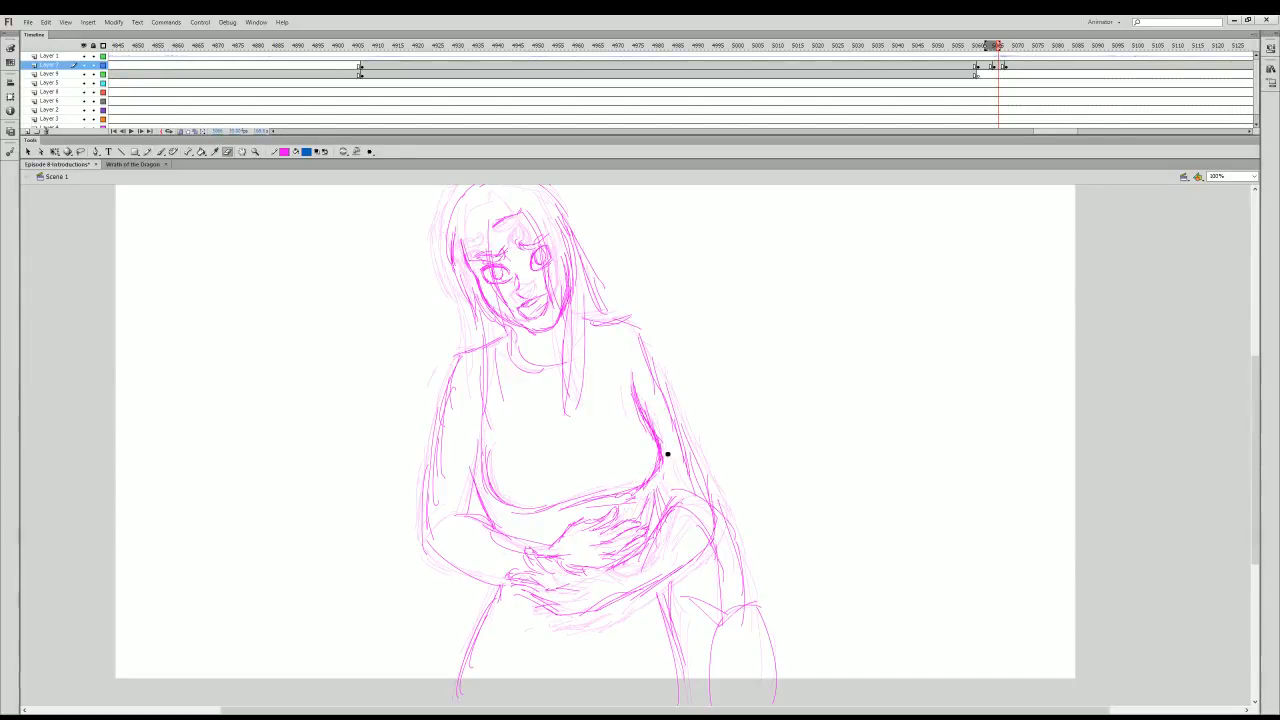
click(146, 152)
click(988, 57)
click(994, 57)
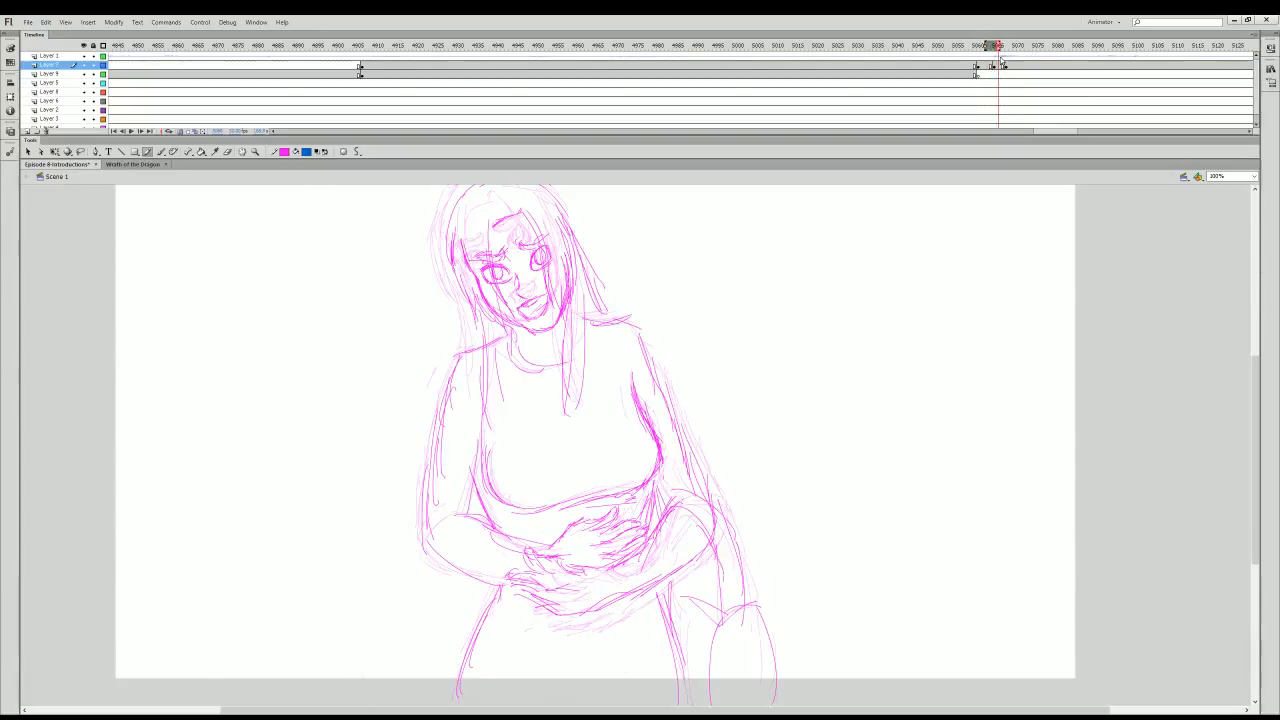
click(1006, 57)
key(ctrl+z)
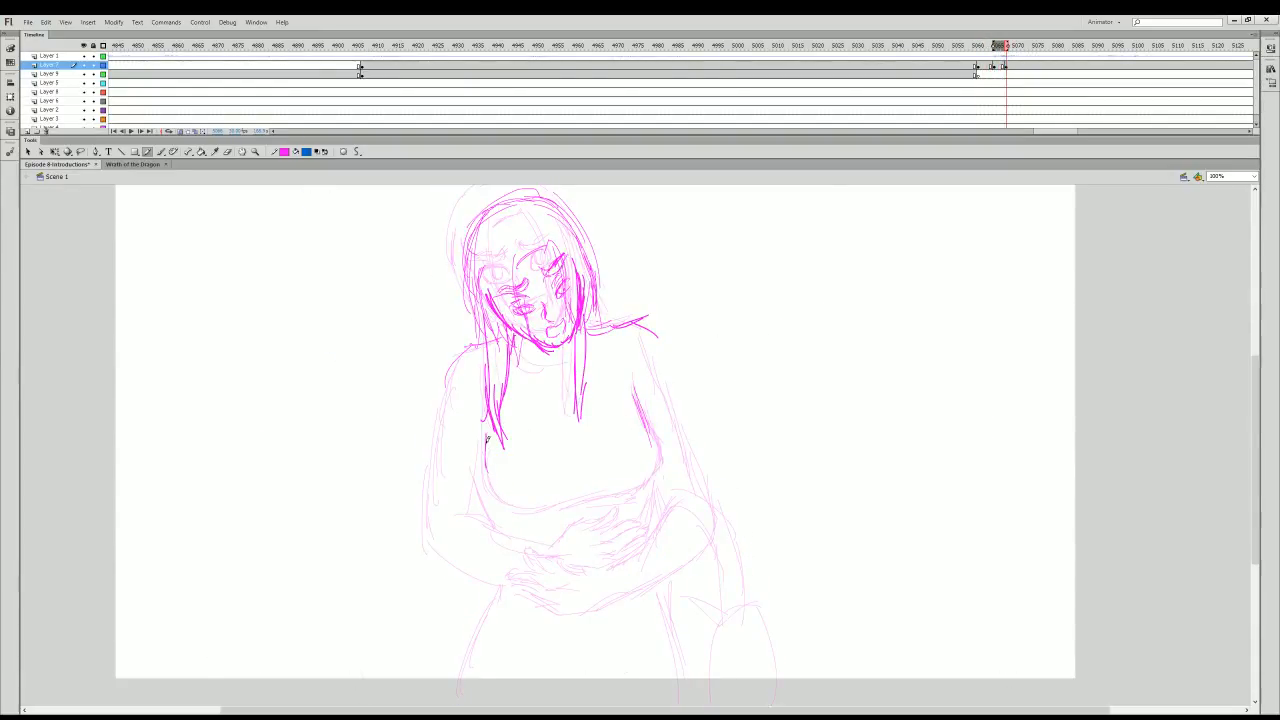
- Draw the chest contour and curved neckline of the third pose, and play back the timeline to check them
mouse_move(483, 452)
mouse_down()
mouse_move(532, 501)
mouse_move(630, 487)
mouse_up()
mouse_move(650, 415)
mouse_down()
mouse_move(661, 449)
mouse_move(628, 496)
mouse_up()
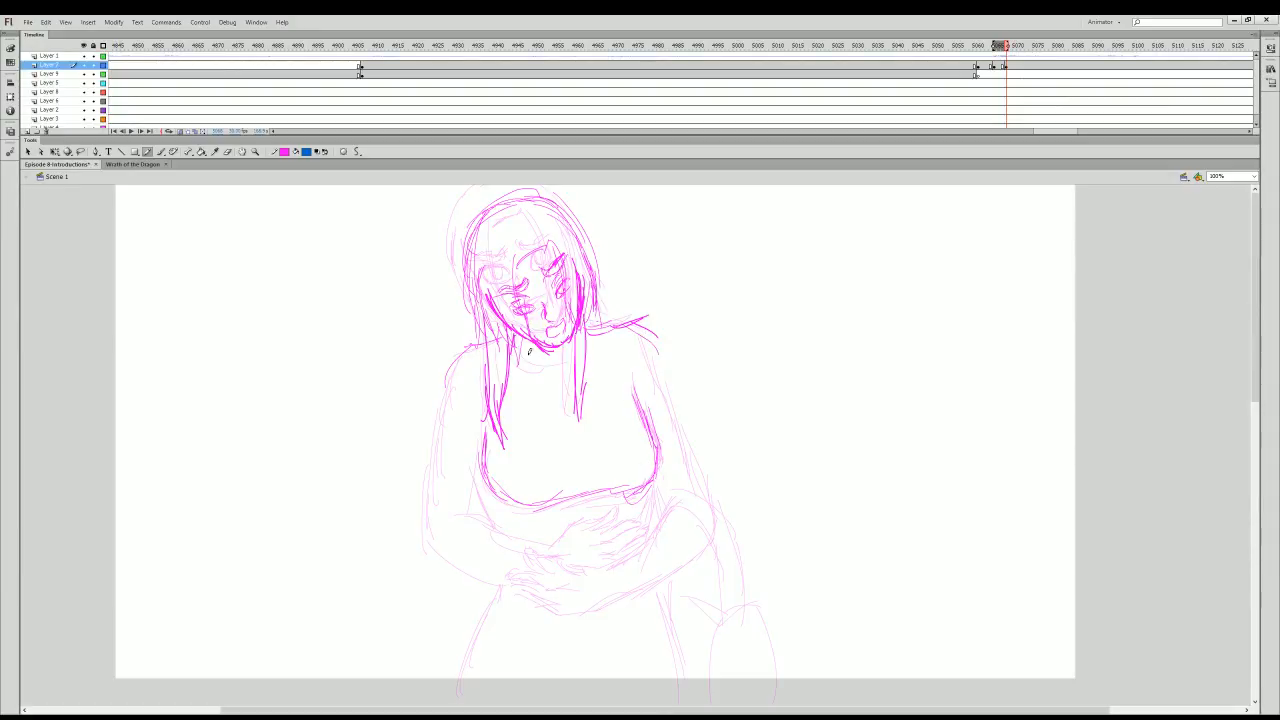
scroll(530, 352, up, 5)
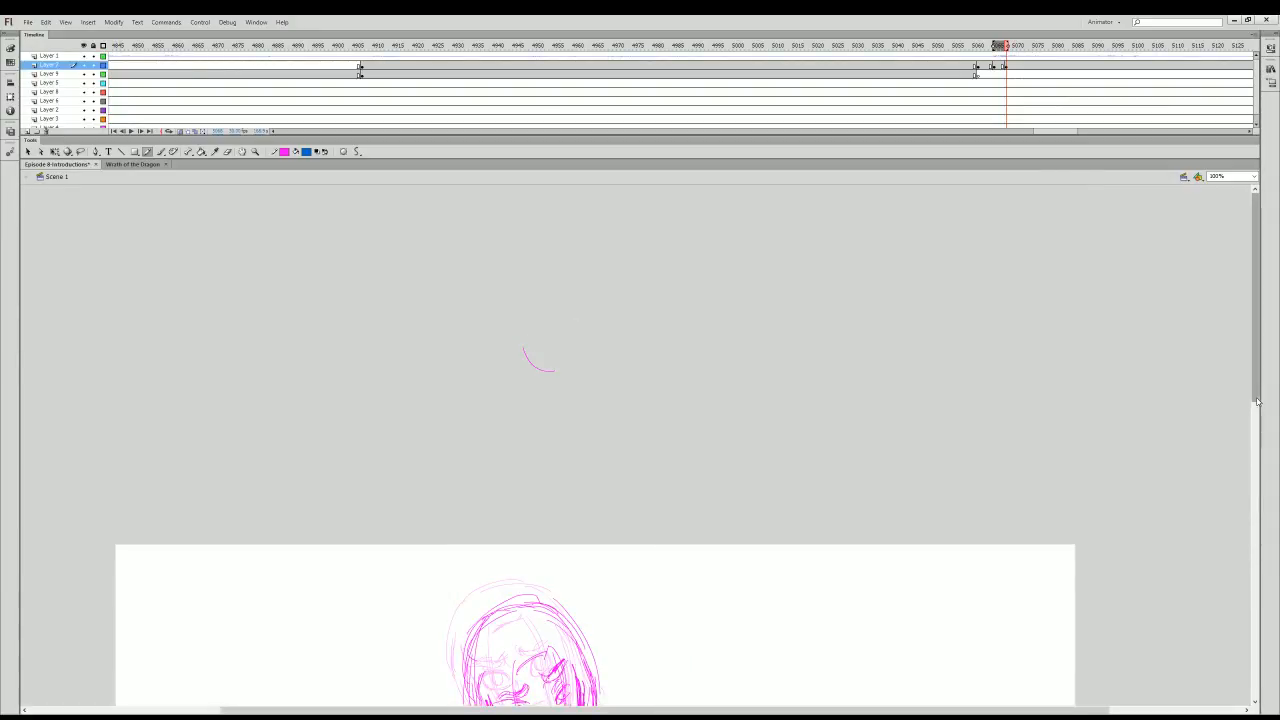
drag(1257, 401, 1171, 529)
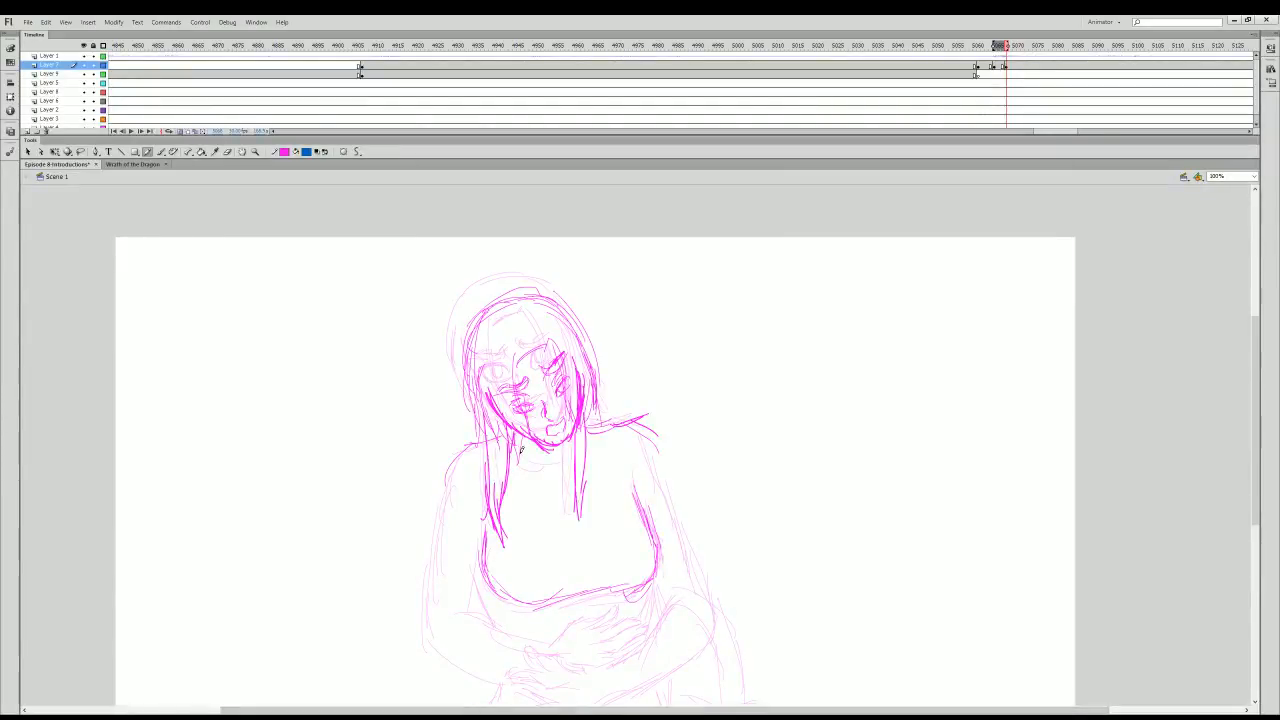
drag(521, 453, 577, 456)
mouse_move(1016, 46)
mouse_down()
mouse_move(966, 46)
mouse_move(1038, 46)
mouse_up()
key(Return)
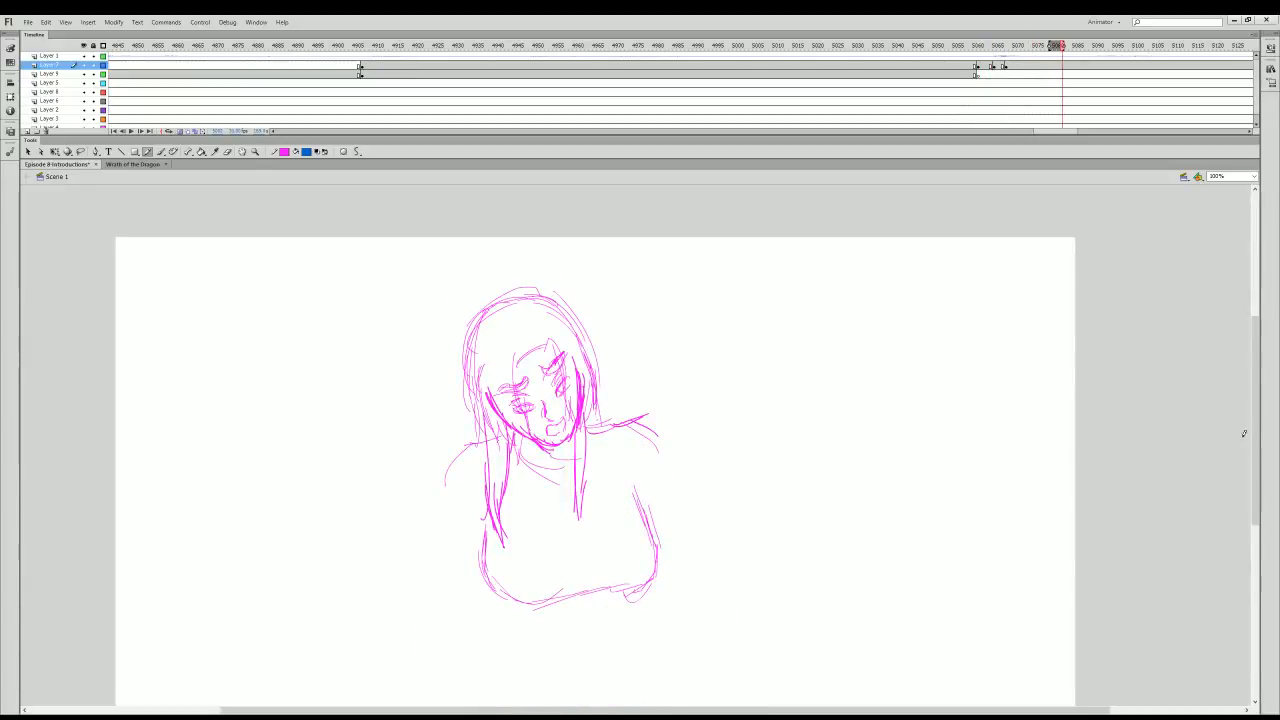
- Draw the right-hand shoulder edge, the left-hand upper arm and the fingers of the upper hand on the third pose
drag(1255, 432, 1255, 467)
click(1007, 69)
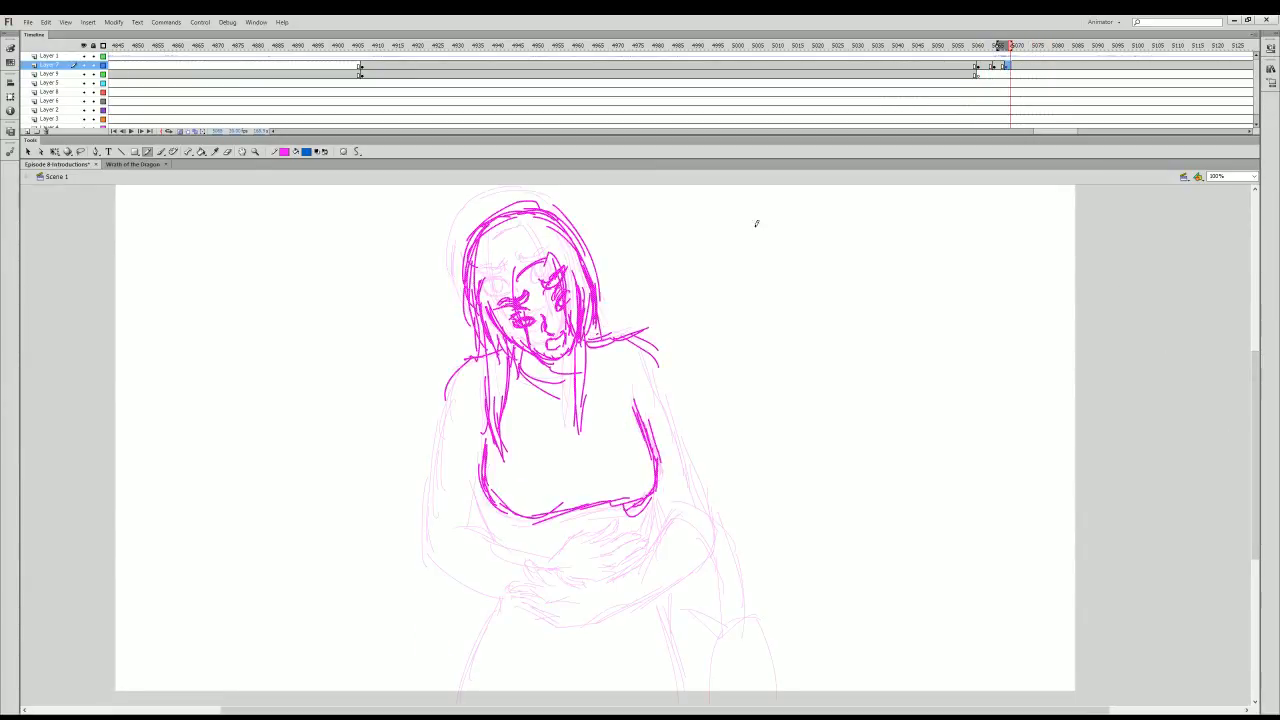
drag(640, 338, 660, 379)
drag(649, 373, 656, 405)
drag(560, 549, 607, 534)
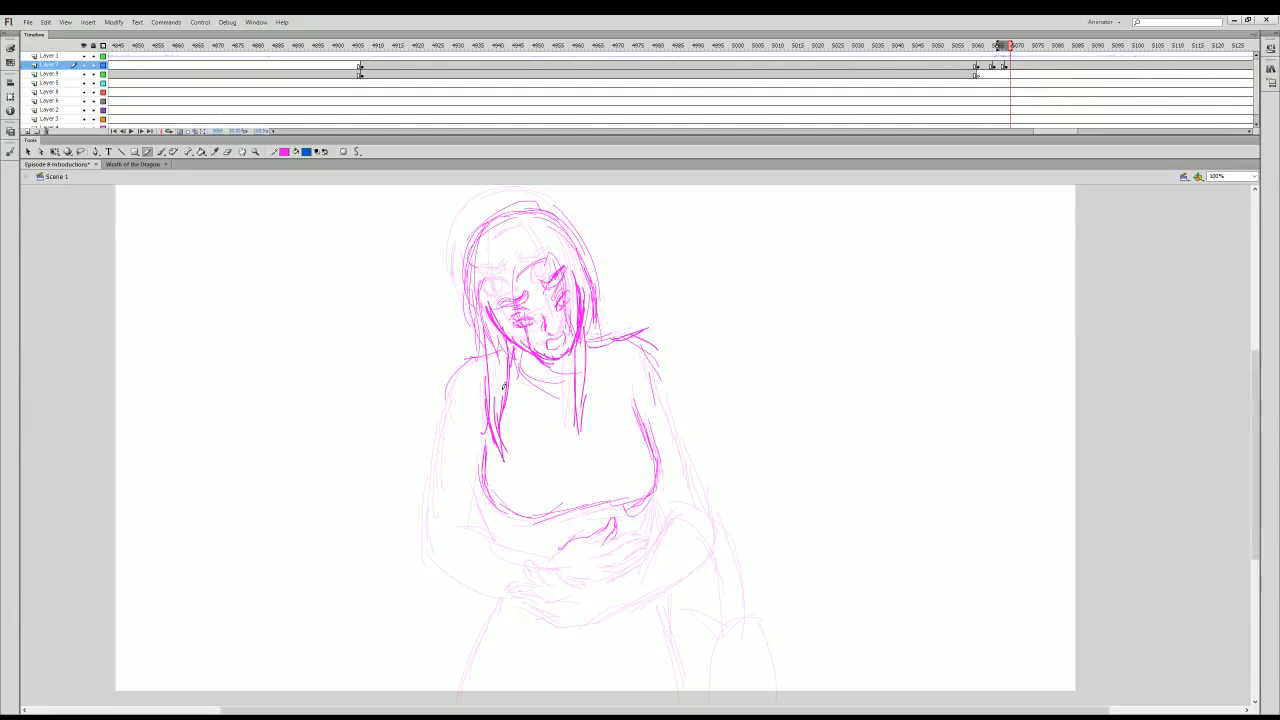
drag(458, 370, 437, 526)
drag(594, 555, 630, 533)
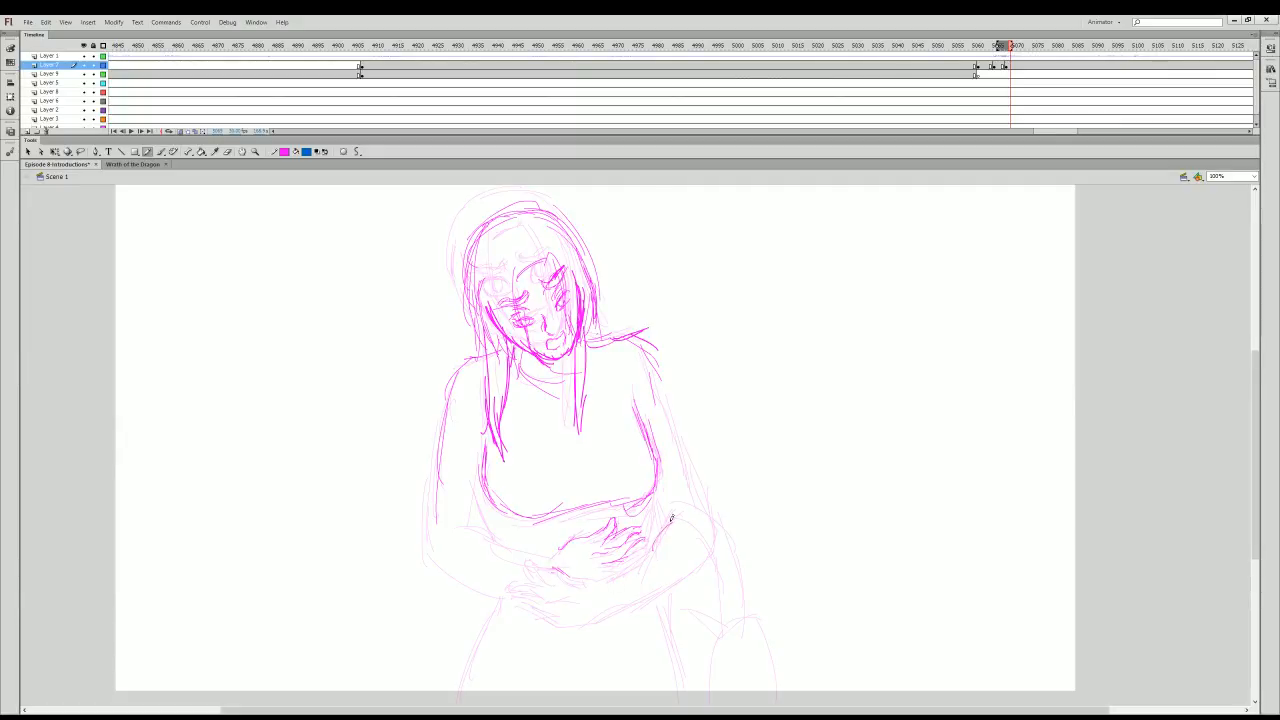
- Draw the right-hand forearm and the lower clasped hand with its fingers
drag(713, 532, 614, 609)
drag(648, 555, 602, 576)
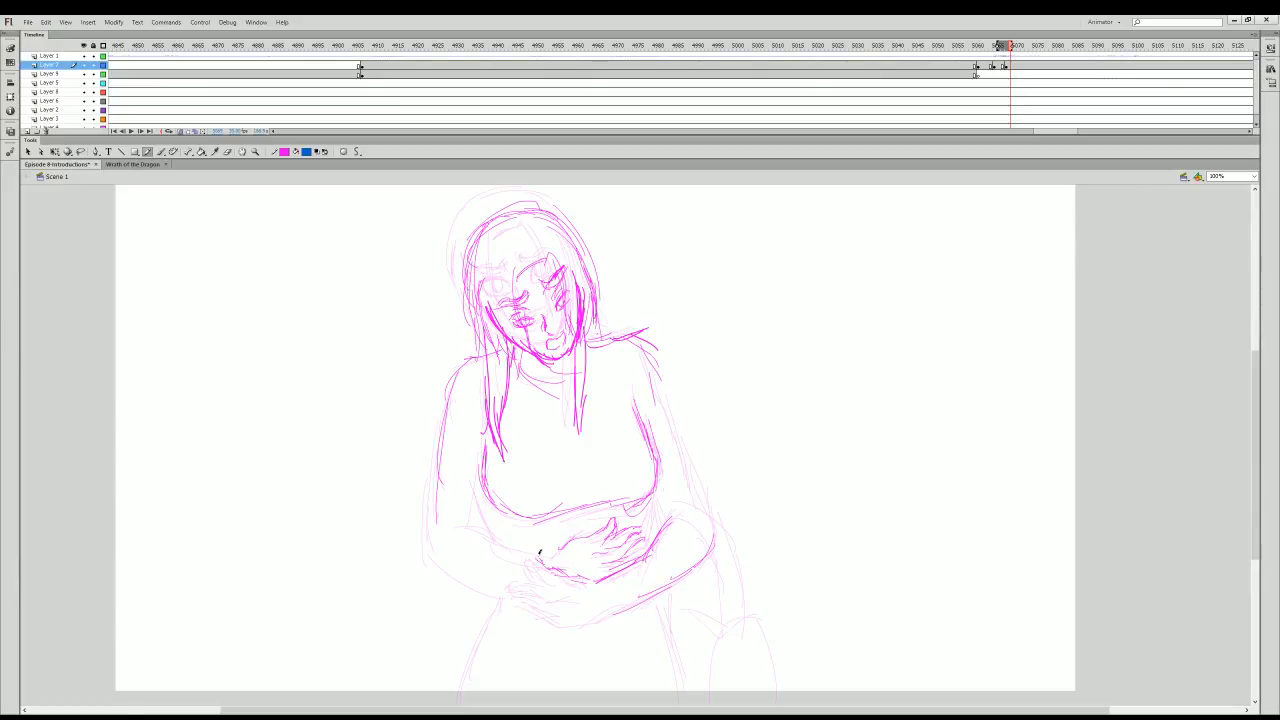
drag(537, 557, 552, 583)
mouse_move(460, 366)
mouse_down()
mouse_move(433, 498)
mouse_move(440, 548)
mouse_move(484, 538)
mouse_move(540, 562)
mouse_move(520, 578)
mouse_move(544, 599)
mouse_move(567, 591)
mouse_move(533, 598)
mouse_move(548, 618)
mouse_move(526, 609)
mouse_move(586, 620)
mouse_move(674, 594)
mouse_up()
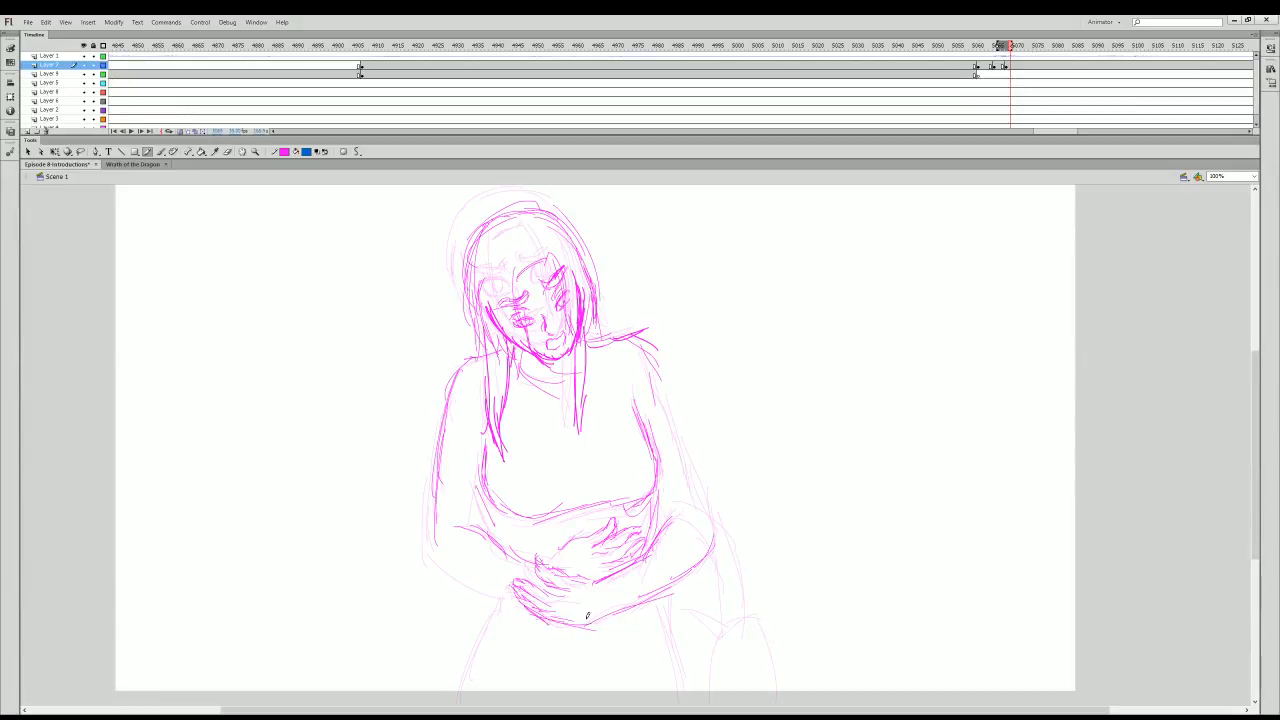
drag(588, 622, 698, 564)
- Draw the left-hand elbow and forearm, and outline the right-hand upper arm down to its elbow
mouse_move(433, 502)
mouse_down()
mouse_move(439, 548)
mouse_move(516, 590)
mouse_up()
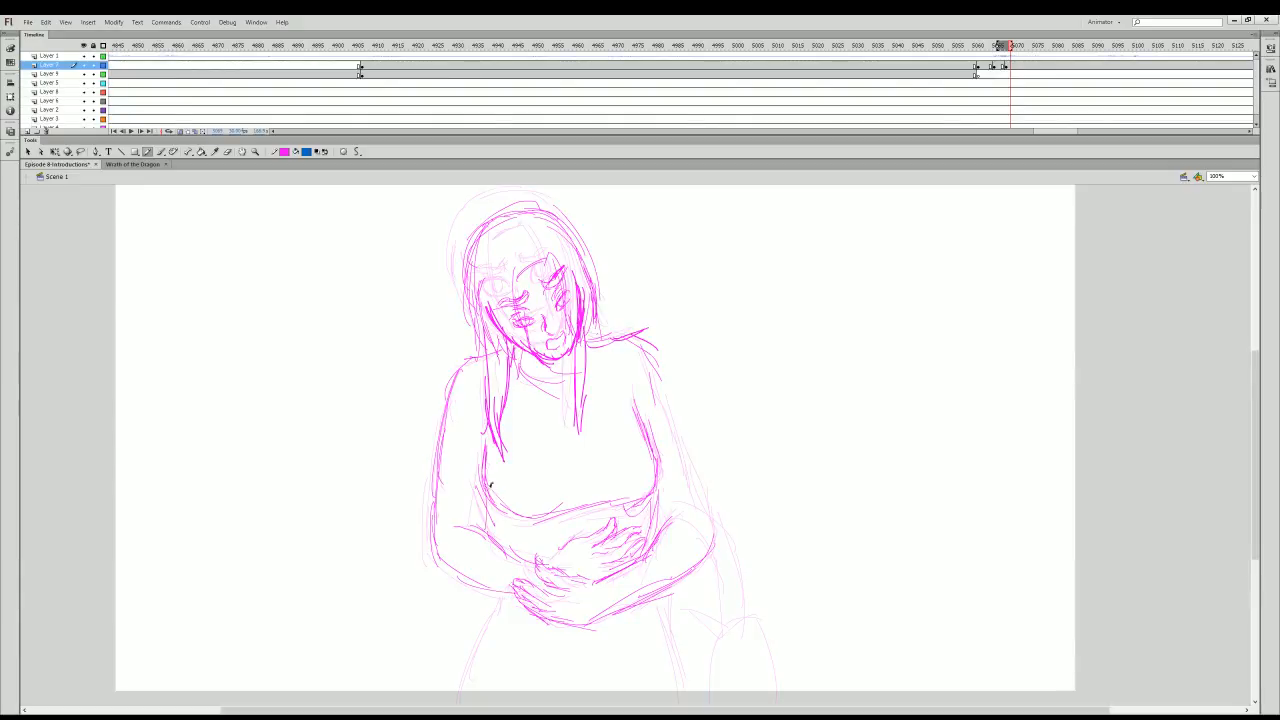
mouse_move(490, 486)
mouse_down()
mouse_move(486, 532)
mouse_move(459, 536)
mouse_up()
drag(648, 356, 694, 482)
drag(662, 388, 712, 548)
mouse_move(656, 514)
mouse_down()
mouse_move(658, 529)
mouse_move(714, 548)
mouse_up()
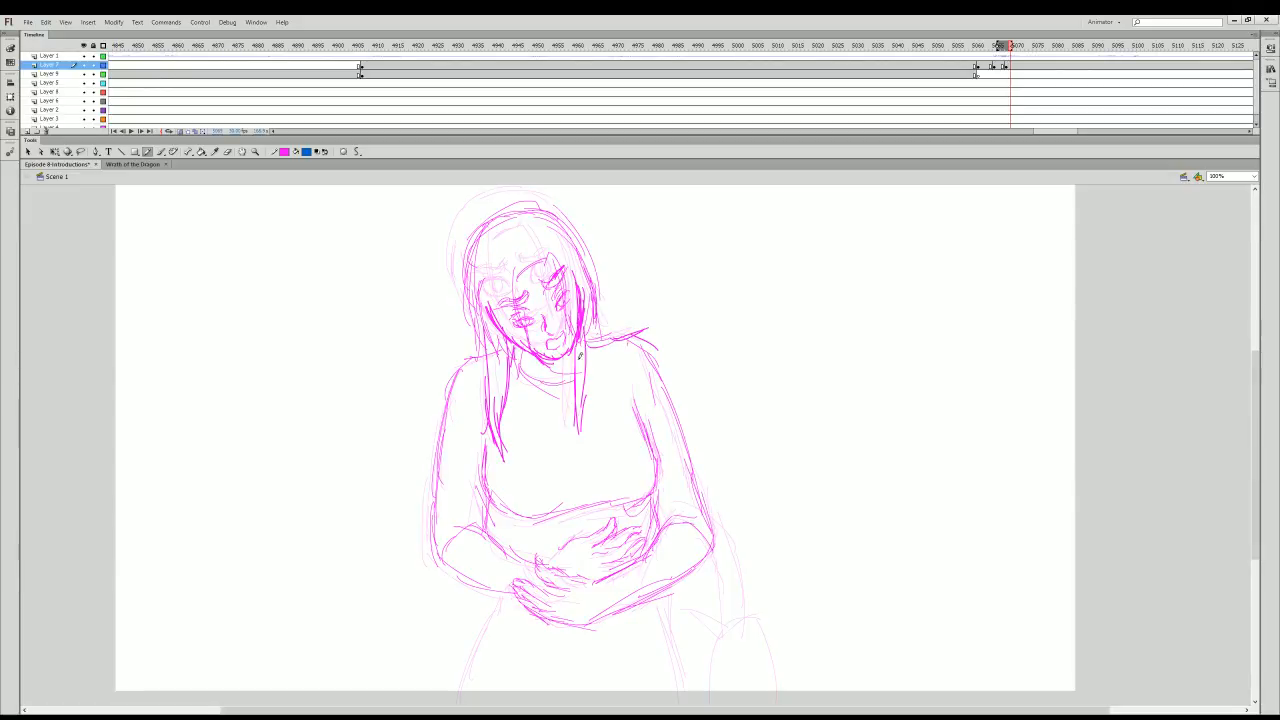
- Thicken the right-hand hair strand over the shoulder and draw the hip lines below both forearms
drag(597, 324, 586, 434)
drag(594, 358, 582, 442)
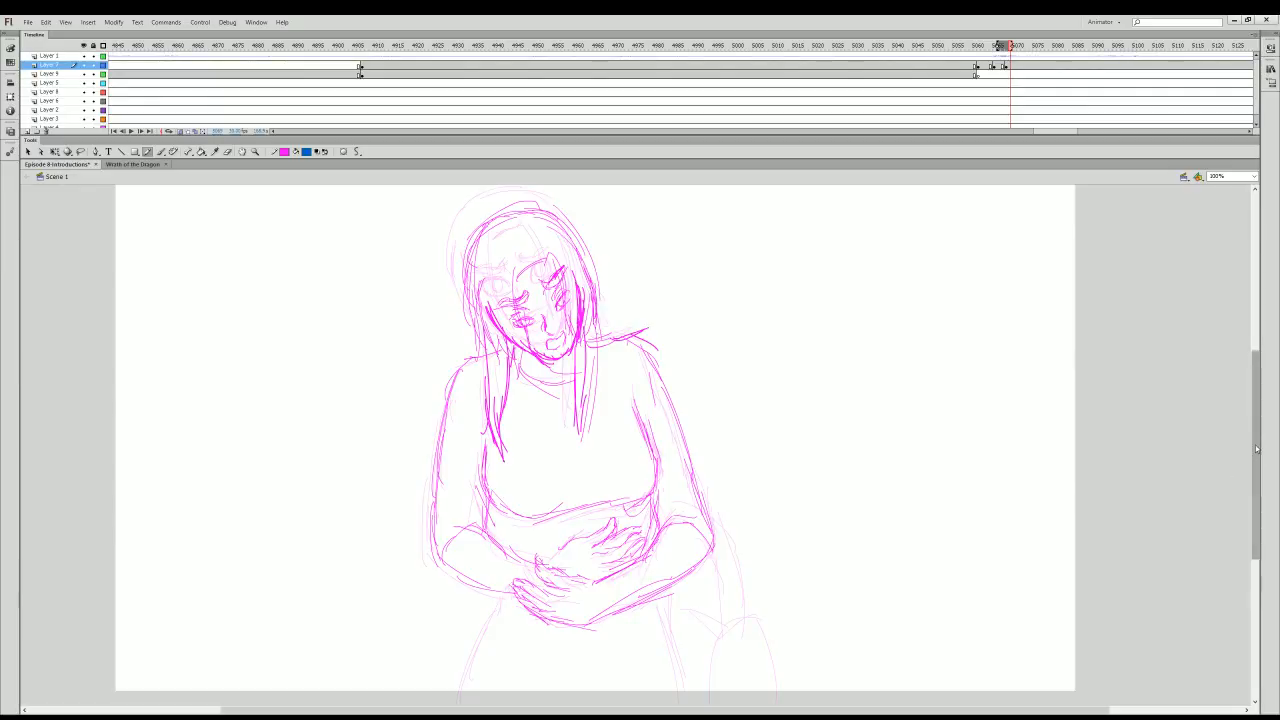
drag(1257, 449, 1257, 504)
mouse_move(477, 507)
mouse_down()
mouse_move(495, 463)
mouse_move(469, 523)
mouse_move(466, 592)
mouse_up()
drag(660, 462, 684, 564)
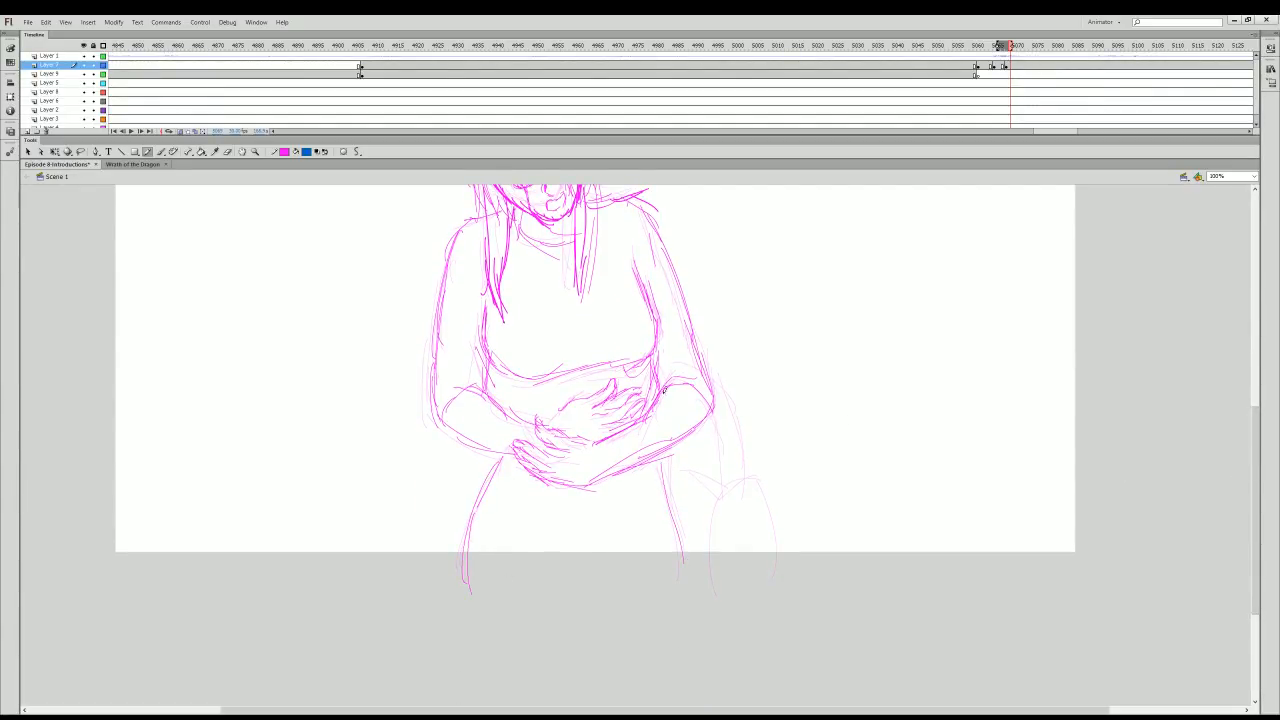
- Draw the curved form hanging behind the right-hand elbow, including its rounded lower end
drag(710, 390, 722, 482)
drag(661, 374, 735, 437)
drag(727, 393, 747, 490)
mouse_move(741, 444)
mouse_down()
mouse_move(745, 483)
mouse_move(710, 604)
mouse_up()
drag(757, 494, 762, 566)
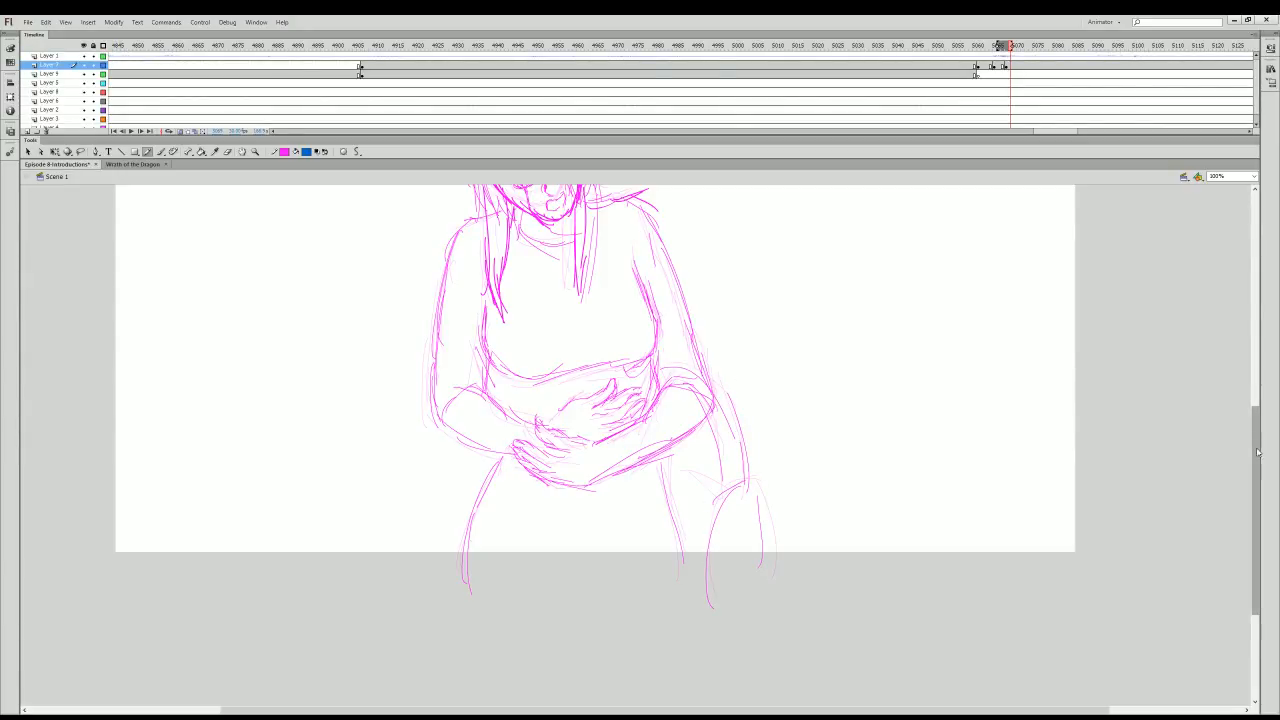
- Play back the timeline from before the woman's first pose to check the finished third pose
scroll(771, 349, up, 3)
drag(1008, 47, 957, 48)
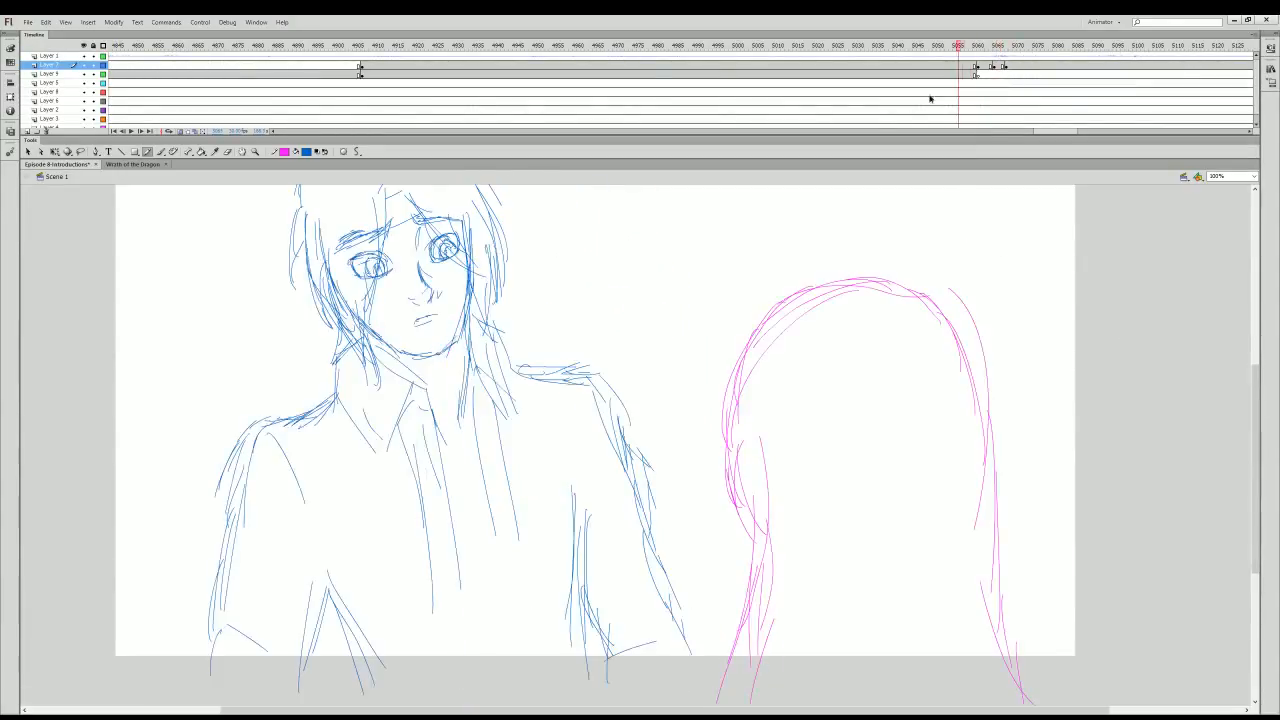
key(Return)
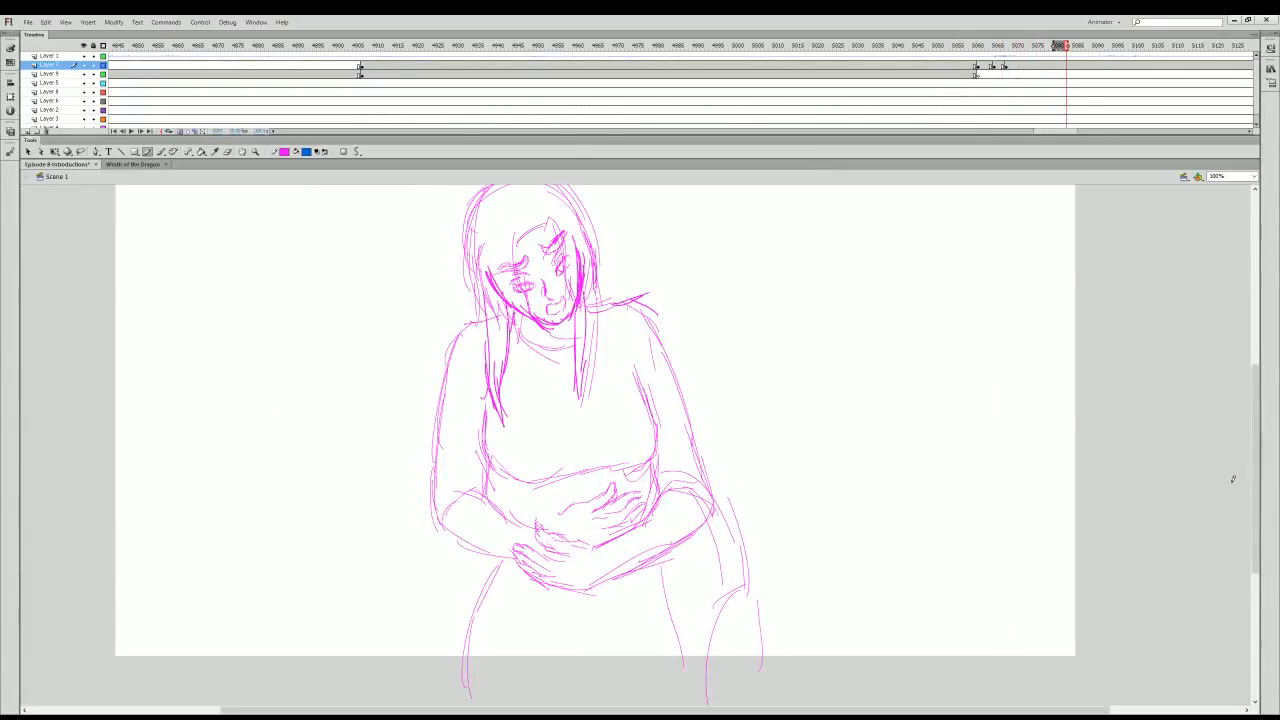
scroll(1233, 479, up, 1)
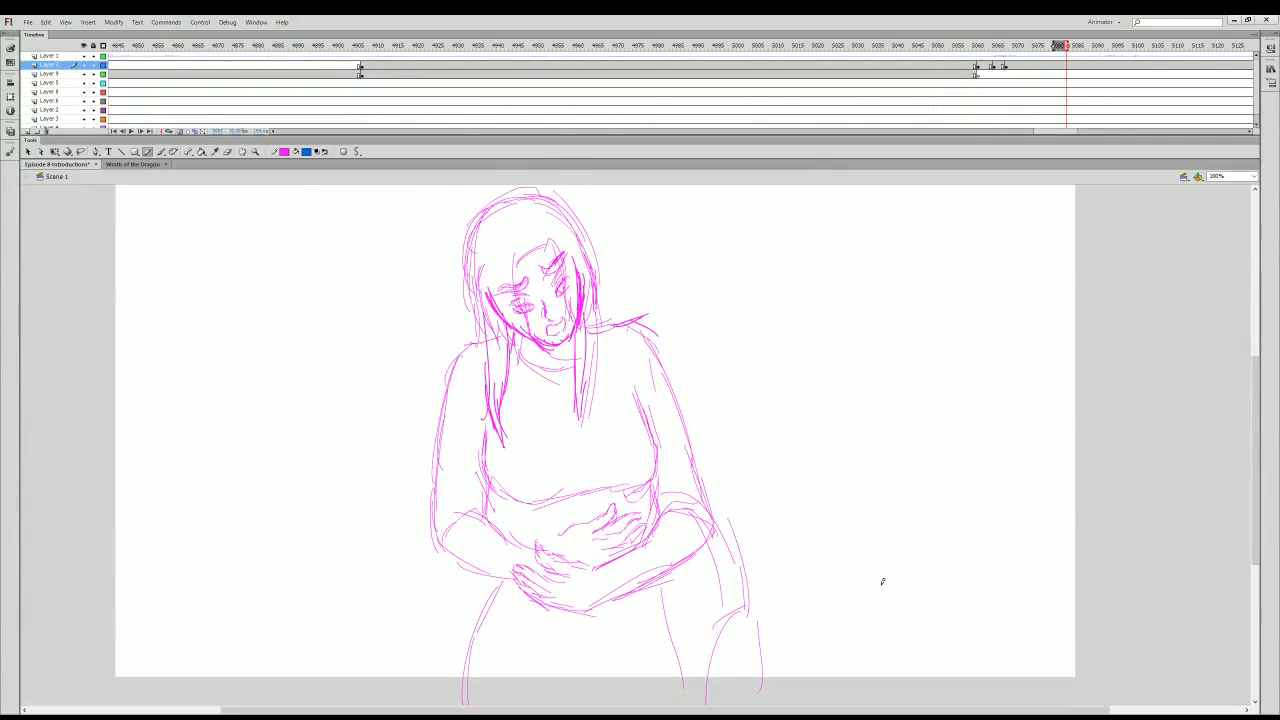
- Insert a blank keyframe at frame 5070 and draw the U-shaped jawline of a lower head position
click(1018, 67)
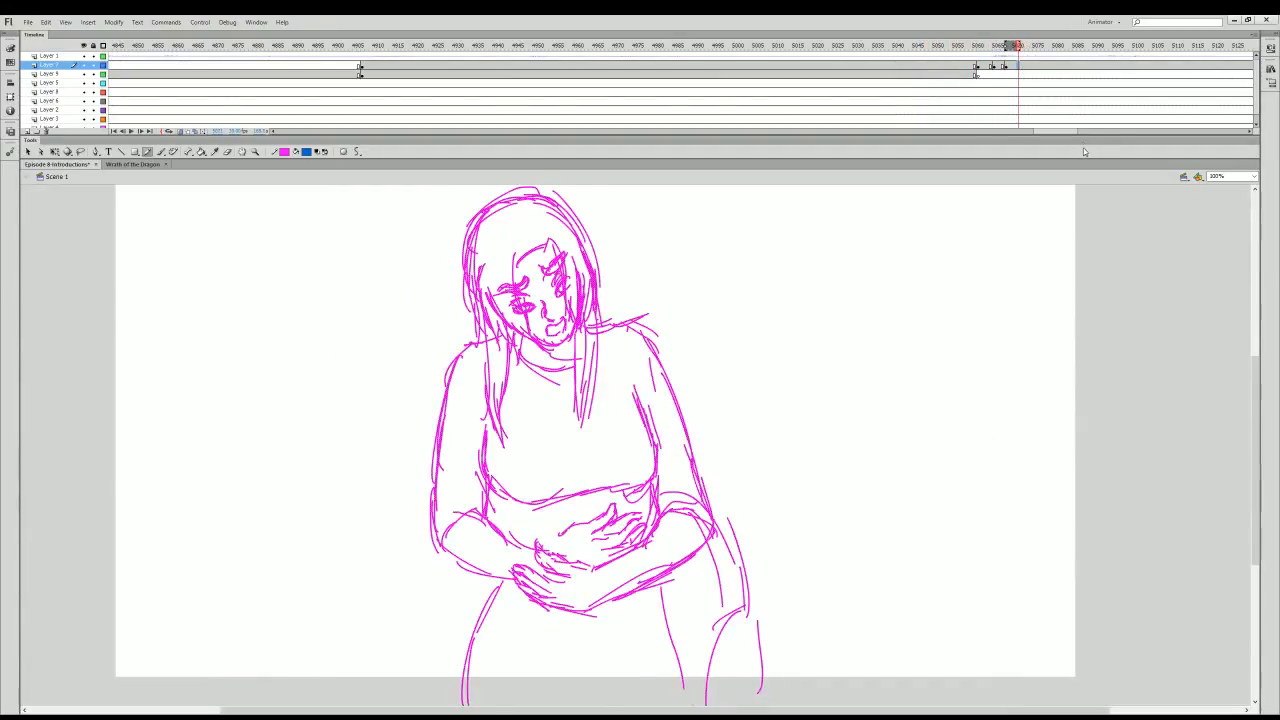
key(F7)
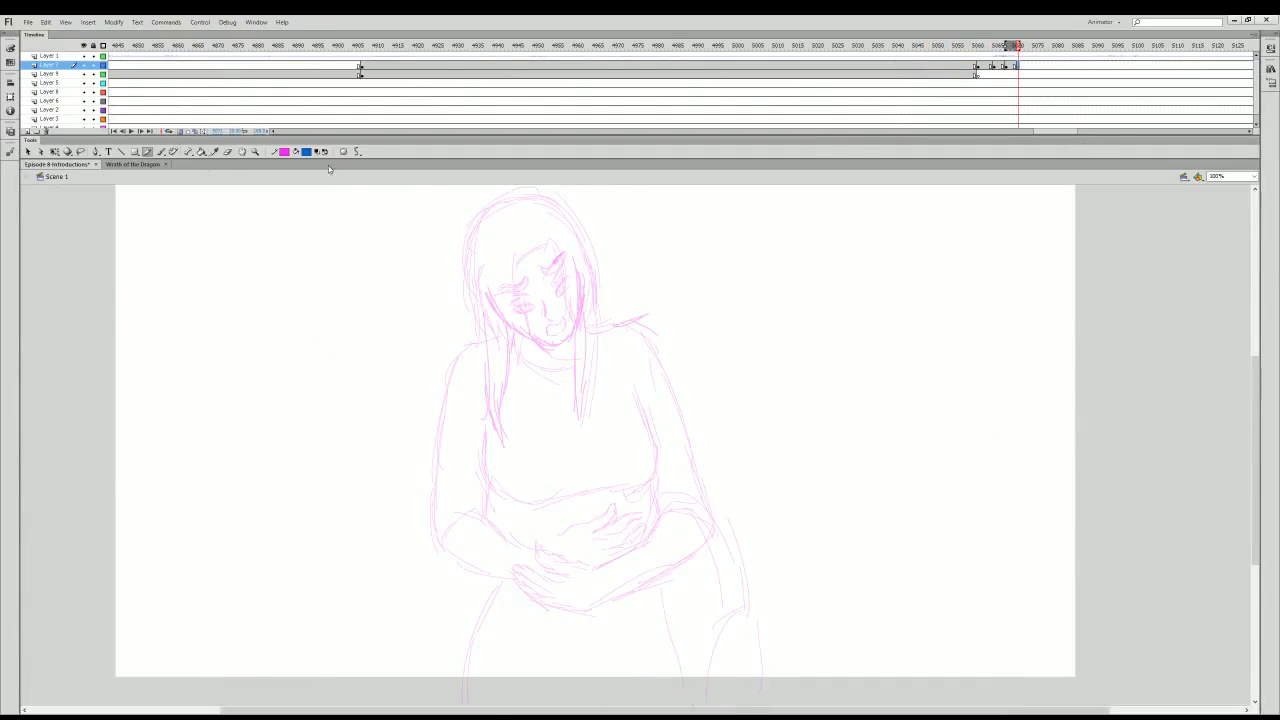
mouse_move(514, 336)
mouse_down()
mouse_move(545, 383)
mouse_move(523, 348)
mouse_move(542, 381)
mouse_move(598, 396)
mouse_move(617, 358)
mouse_move(607, 378)
mouse_move(615, 320)
mouse_up()
drag(610, 372, 618, 323)
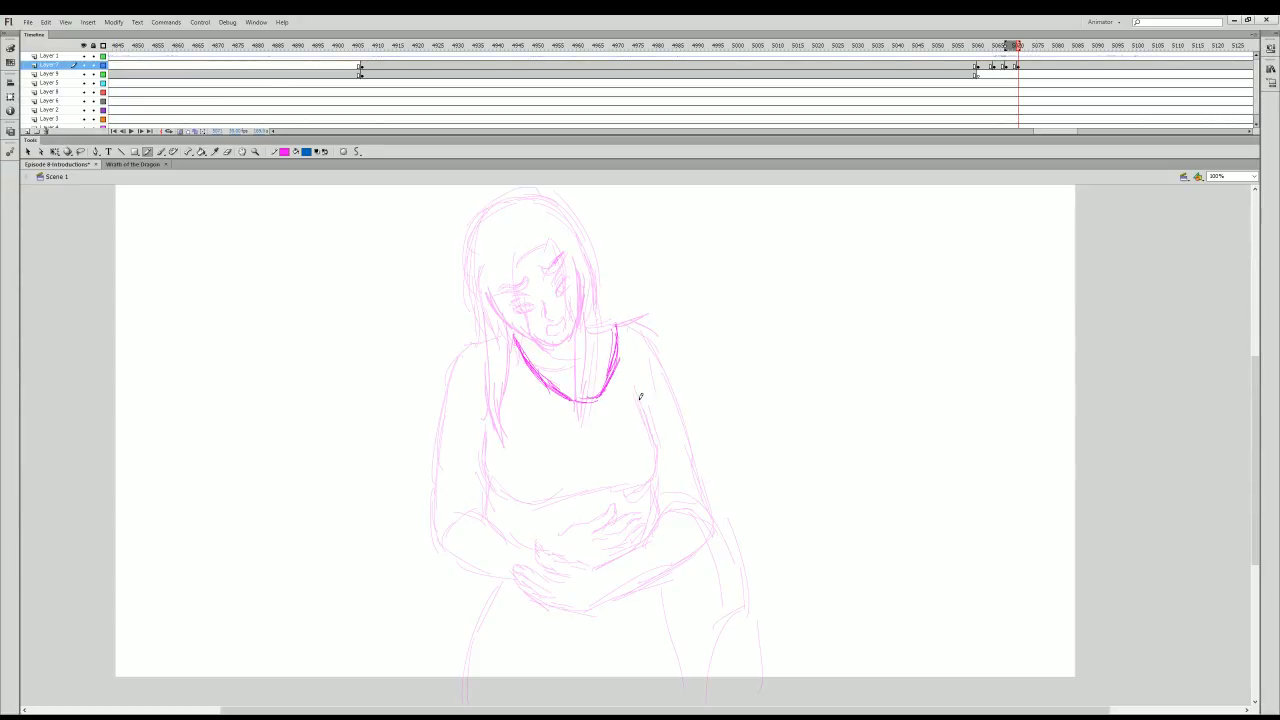
- Draw the chest contour of the fourth pose over the onion skin and play back the timeline to check it
drag(640, 396, 660, 486)
mouse_move(488, 442)
mouse_down()
mouse_move(530, 494)
mouse_move(644, 494)
mouse_up()
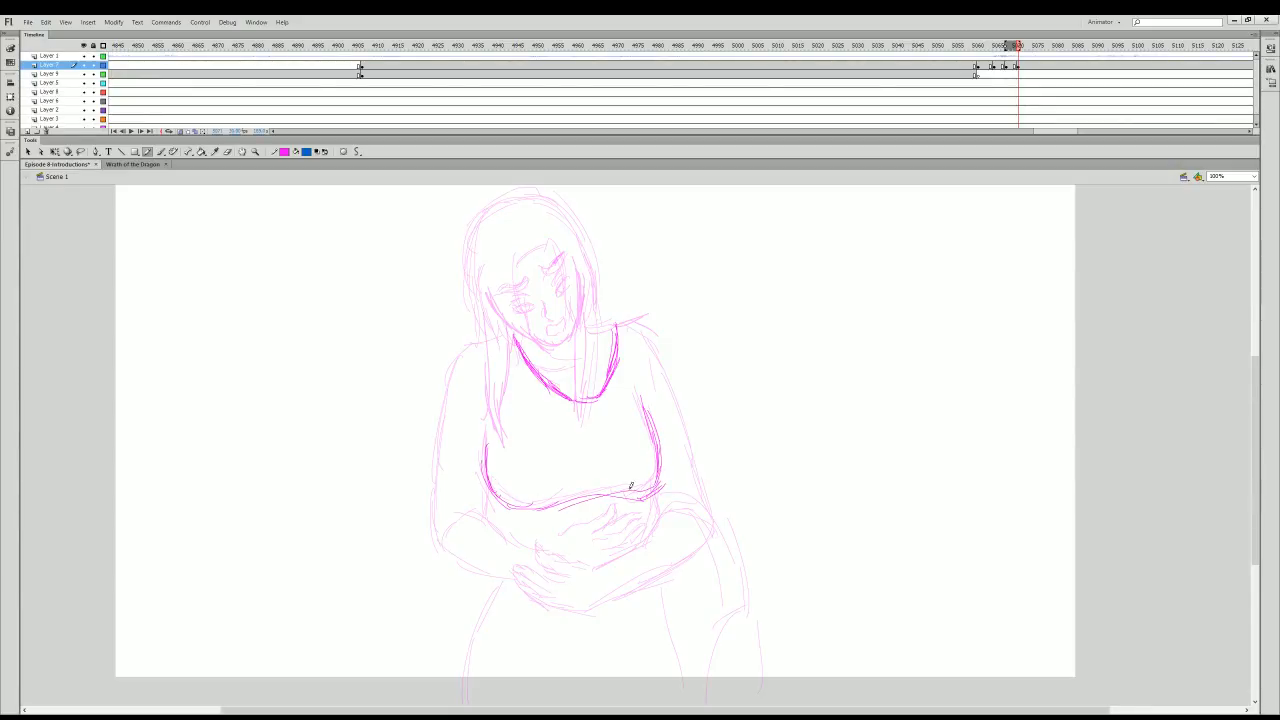
mouse_move(652, 411)
mouse_down()
mouse_move(668, 468)
mouse_move(659, 488)
mouse_up()
drag(1009, 48, 972, 47)
key(Return)
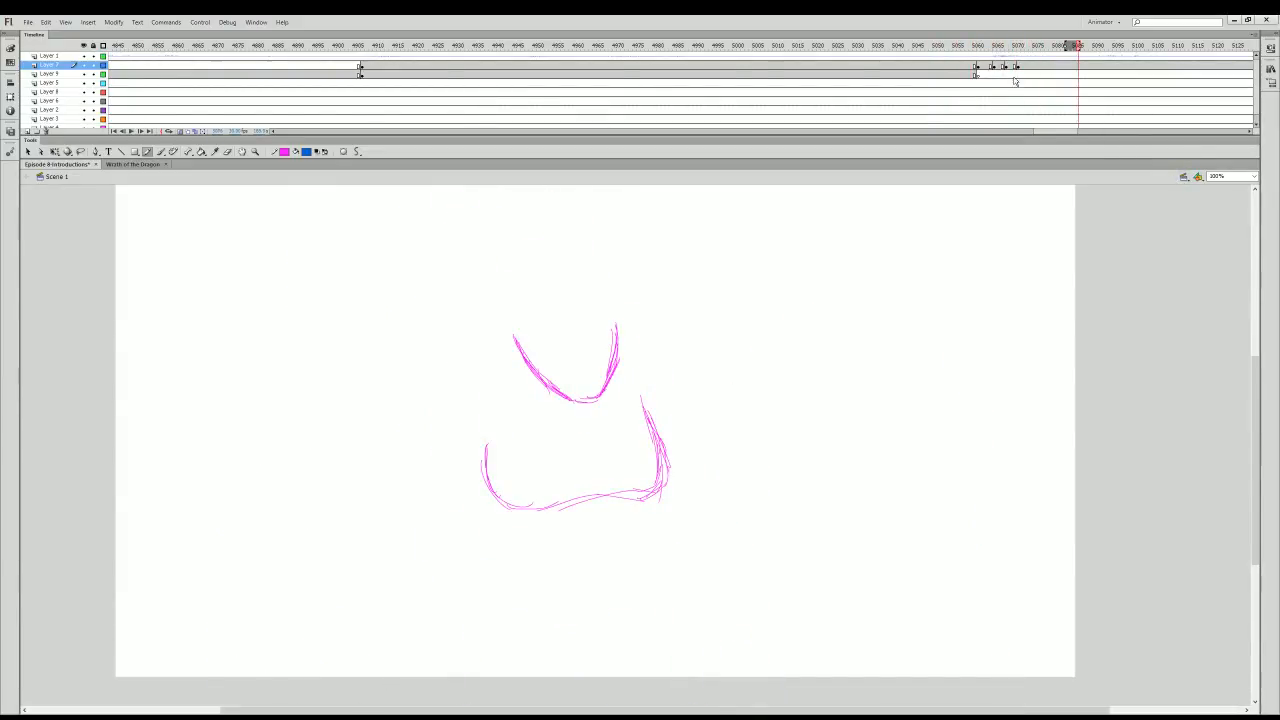
- Return to the fourth pose's keyframe and draw the fingers of both clasped hands and the upper hand's wrist
click(1017, 66)
drag(566, 535, 576, 528)
drag(588, 529, 613, 503)
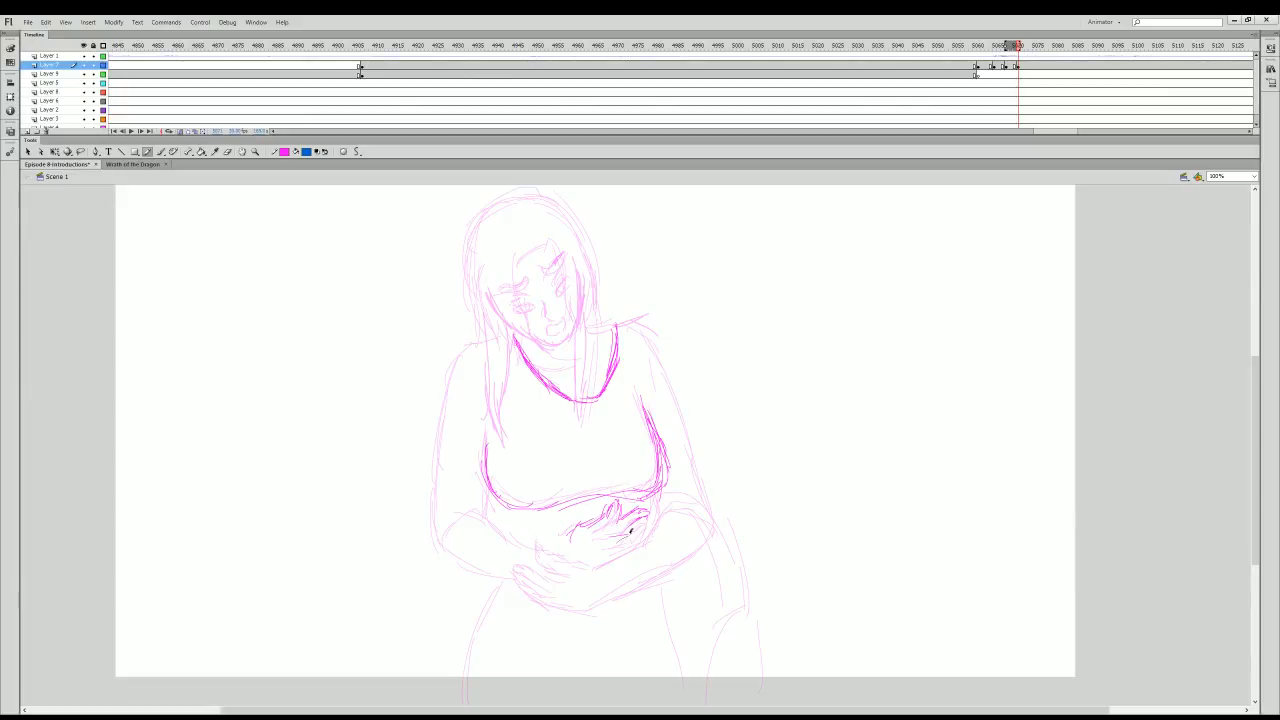
drag(634, 531, 649, 497)
mouse_move(541, 538)
mouse_down()
mouse_move(552, 547)
mouse_move(541, 552)
mouse_move(567, 557)
mouse_up()
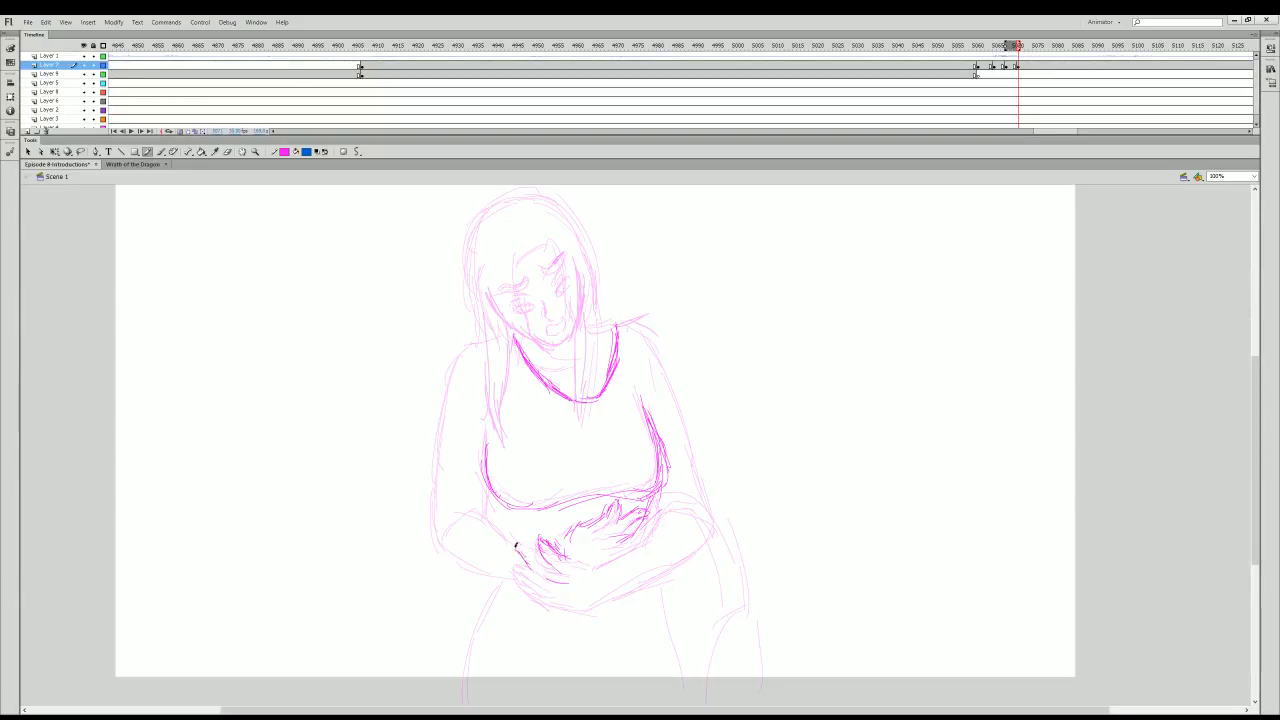
mouse_move(517, 543)
mouse_down()
mouse_move(548, 580)
mouse_move(515, 550)
mouse_move(555, 577)
mouse_move(523, 572)
mouse_up()
drag(665, 508, 609, 565)
drag(645, 538, 591, 573)
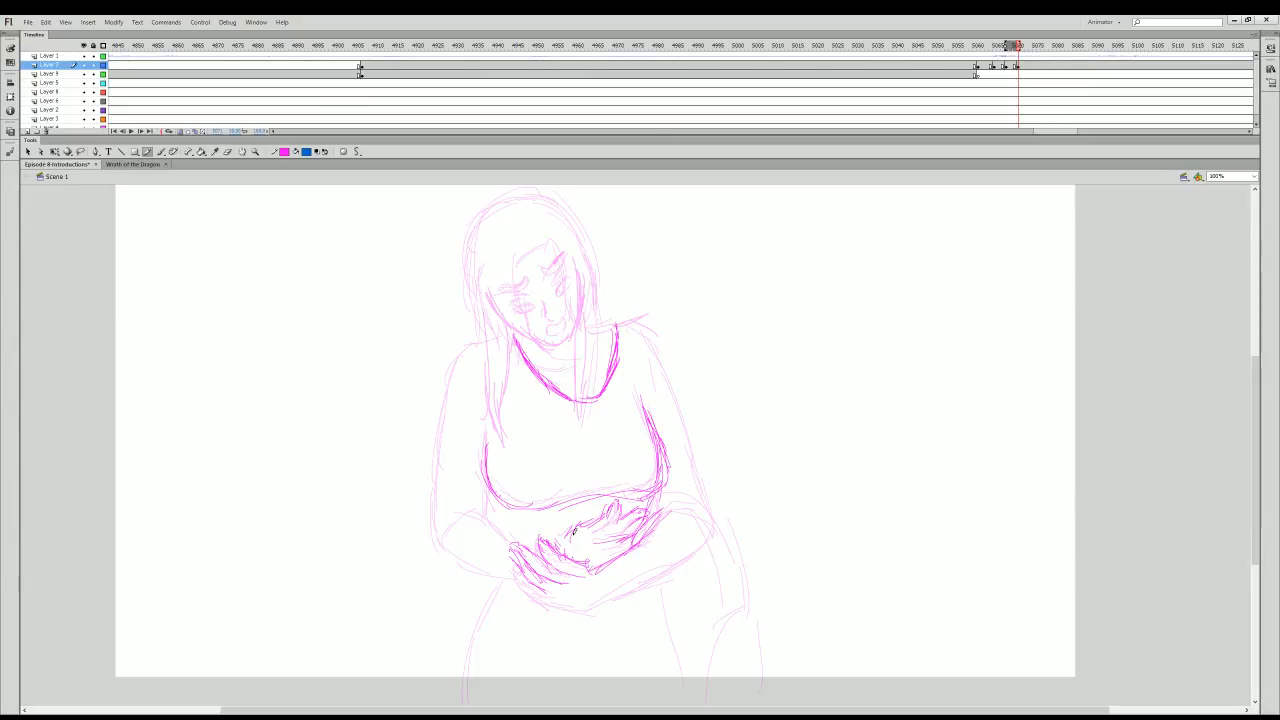
- Draw the left-hand forearm and elbow and the underside of the right-hand forearm, and refine the upper hand's fingers
drag(484, 507, 541, 551)
mouse_move(490, 500)
mouse_down()
mouse_move(455, 535)
mouse_move(520, 575)
mouse_up()
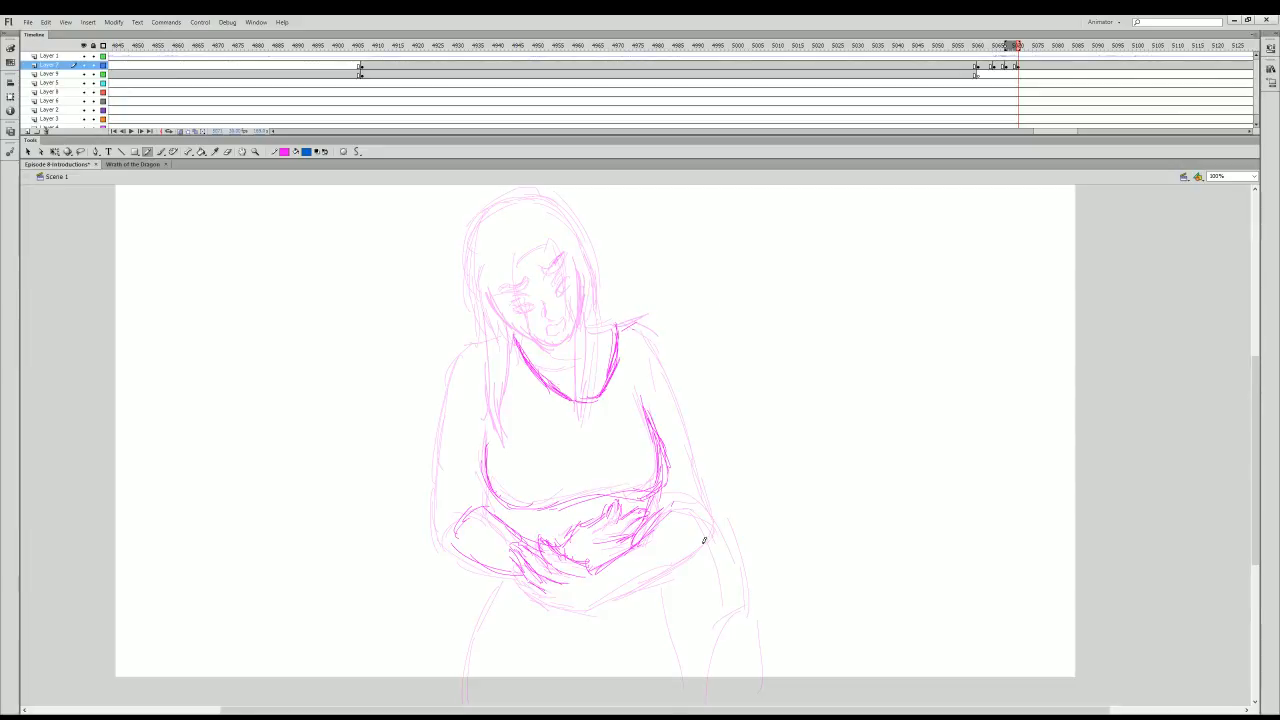
mouse_move(710, 543)
mouse_down()
mouse_move(614, 595)
mouse_move(573, 600)
mouse_move(581, 607)
mouse_up()
drag(598, 530, 626, 508)
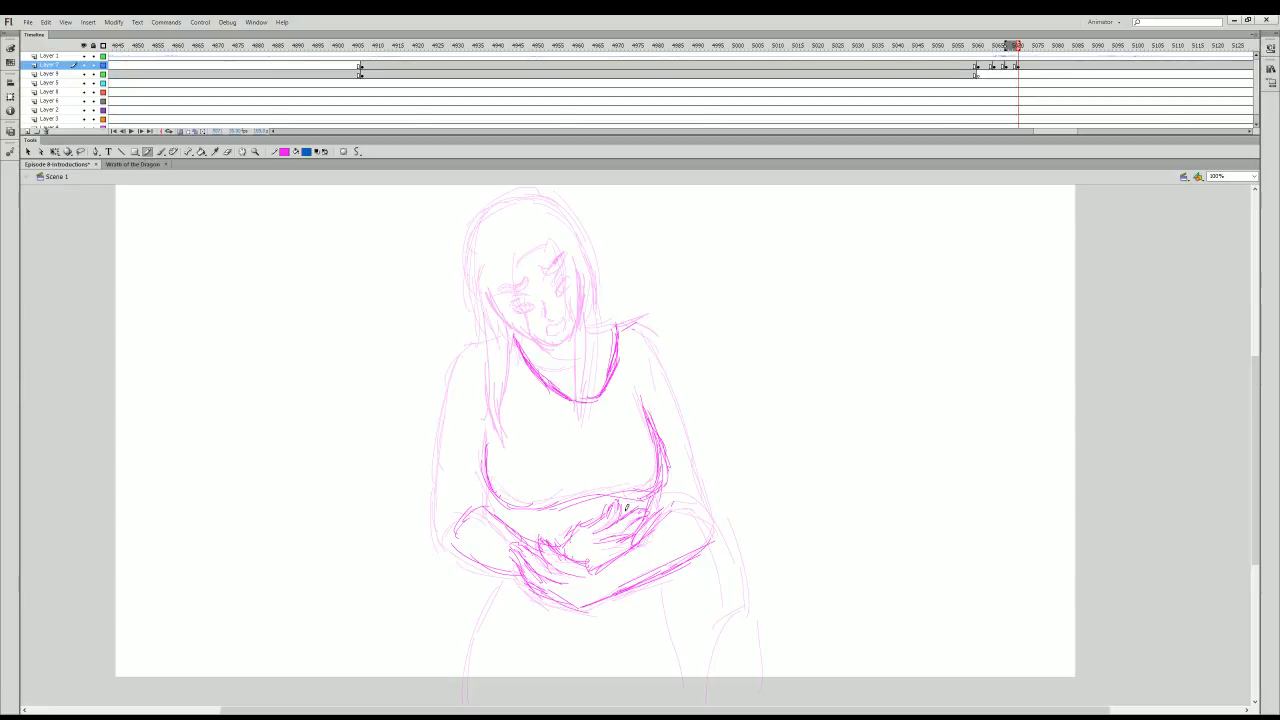
- Draw the fourth pose's hip lines and the curved form hanging behind the right-hand elbow with its rounded end
mouse_move(504, 577)
mouse_down()
mouse_move(474, 614)
mouse_move(455, 702)
mouse_up()
drag(656, 585, 670, 642)
drag(705, 532, 732, 610)
drag(661, 500, 738, 598)
drag(714, 524, 734, 612)
mouse_move(709, 551)
mouse_down()
mouse_move(724, 636)
mouse_move(704, 668)
mouse_up()
mouse_move(740, 604)
mouse_down()
mouse_move(754, 704)
mouse_move(694, 704)
mouse_up()
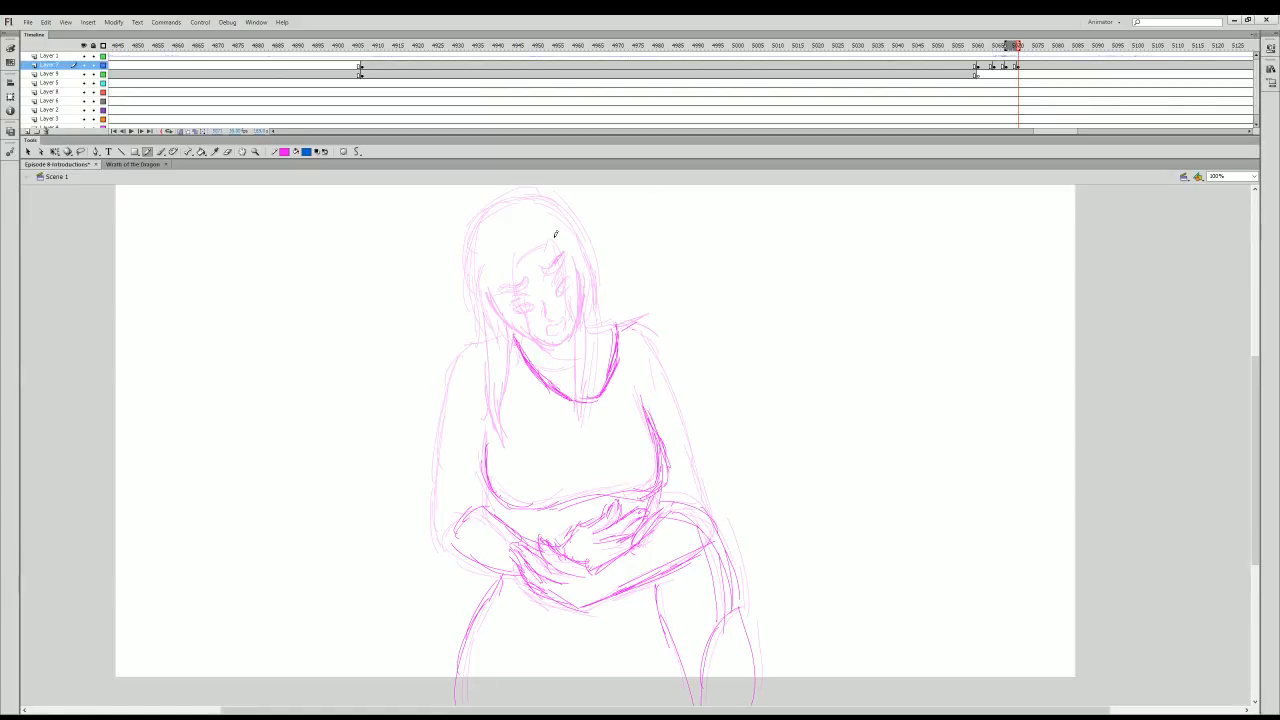
- Draw the two eyebrows of the fourth pose's lowered face inside the top of the new jaw contour
click(255, 151)
click(342, 151)
click(625, 399)
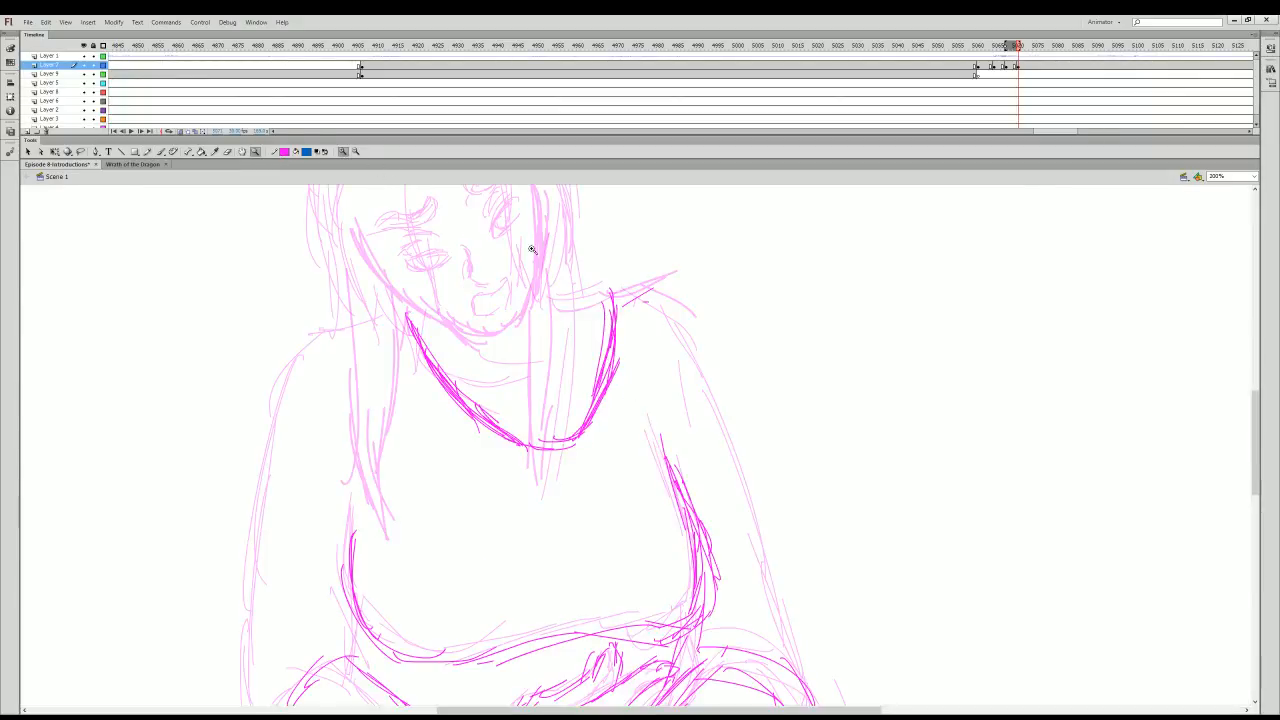
key(y)
mouse_move(462, 280)
mouse_down()
mouse_move(436, 286)
mouse_move(526, 284)
mouse_move(516, 265)
mouse_move(470, 292)
mouse_move(422, 296)
mouse_up()
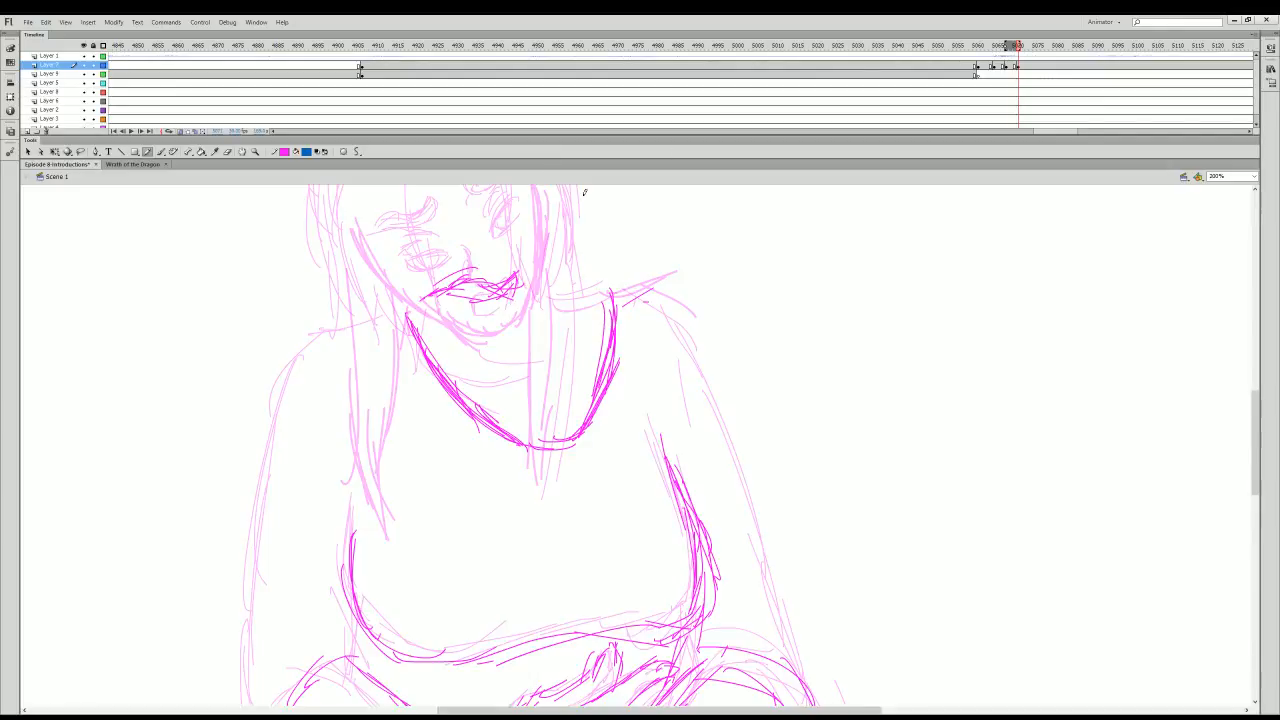
drag(572, 264, 552, 266)
- Play back the animation from the earlier blue-sketched scene near frame 4415 through to the fourth pose
click(1060, 129)
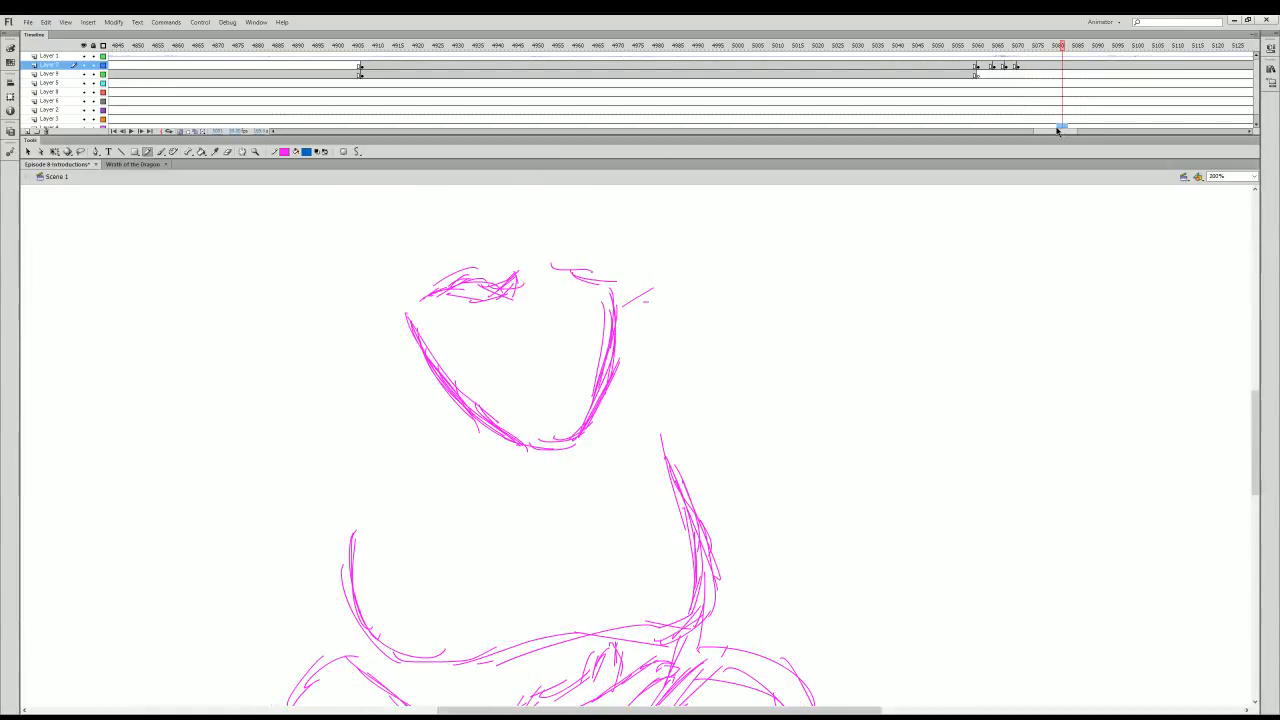
mouse_move(1060, 131)
mouse_down()
mouse_move(961, 131)
mouse_move(996, 131)
mouse_up()
click(930, 80)
click(317, 65)
key(comma)
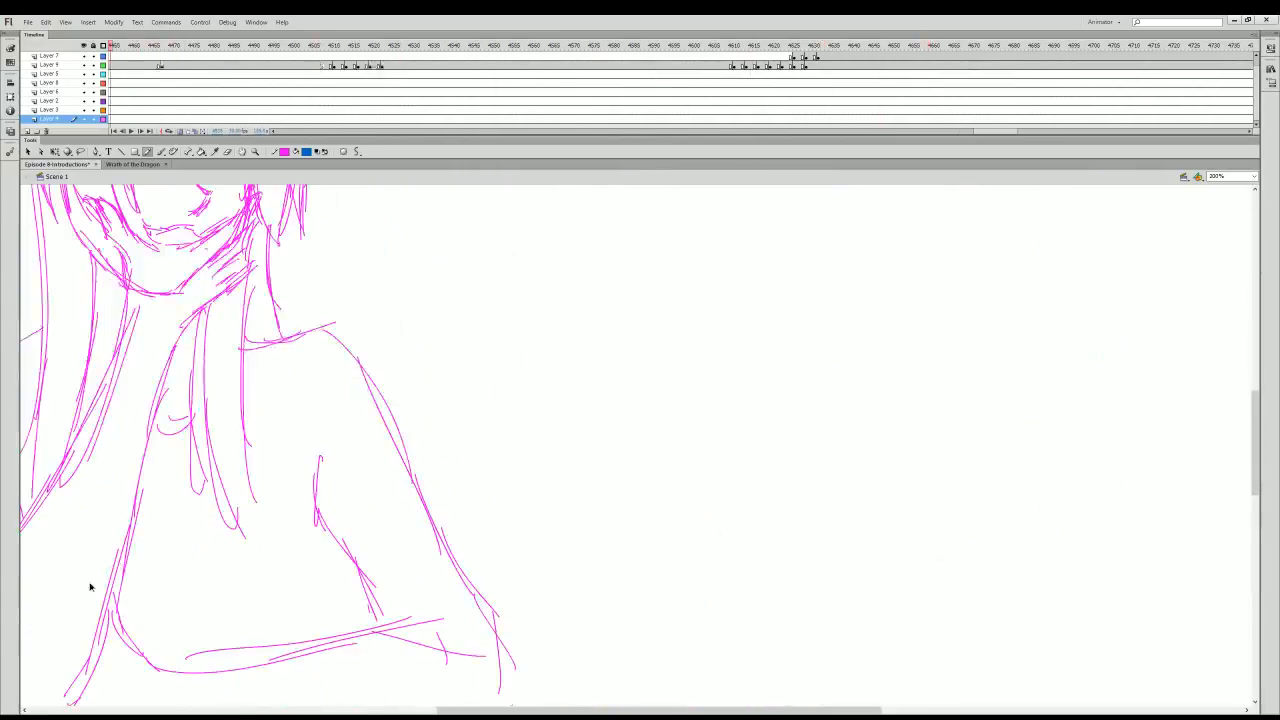
key(period)
key(period)
key(period)
key(period)
key(period)
key(period)
key(period)
key(period)
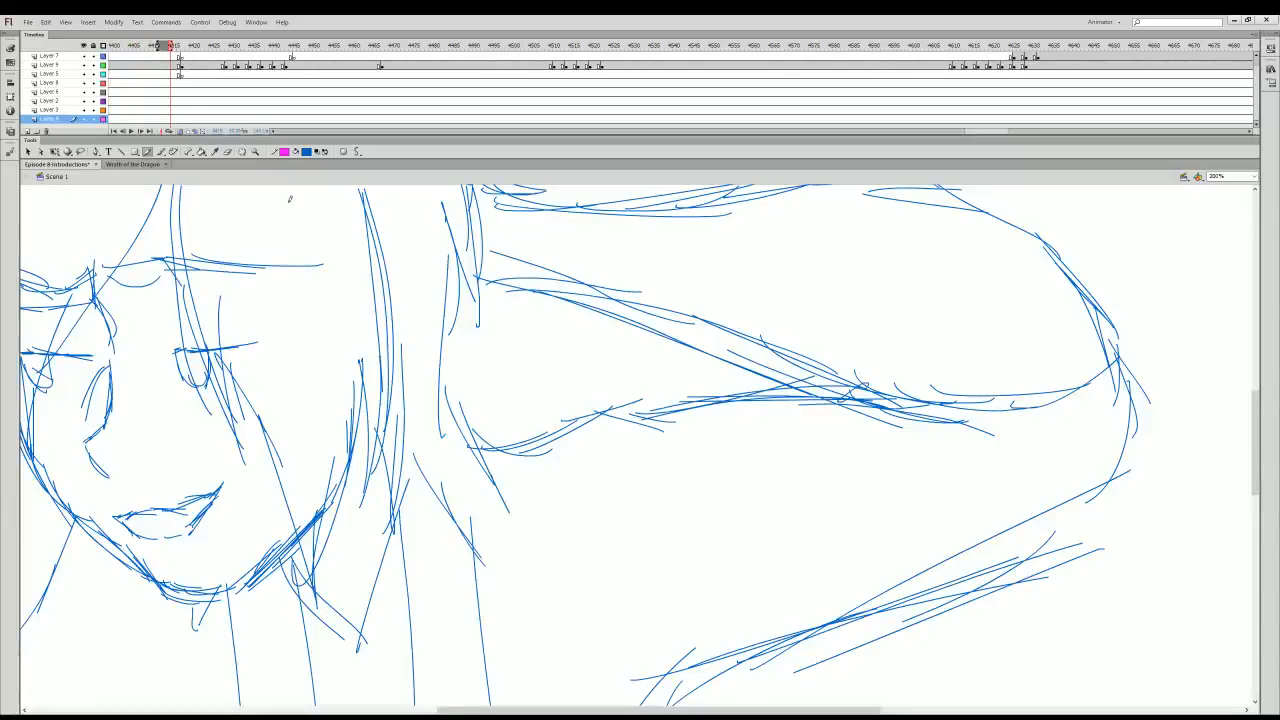
click(255, 151)
alt+click(663, 511)
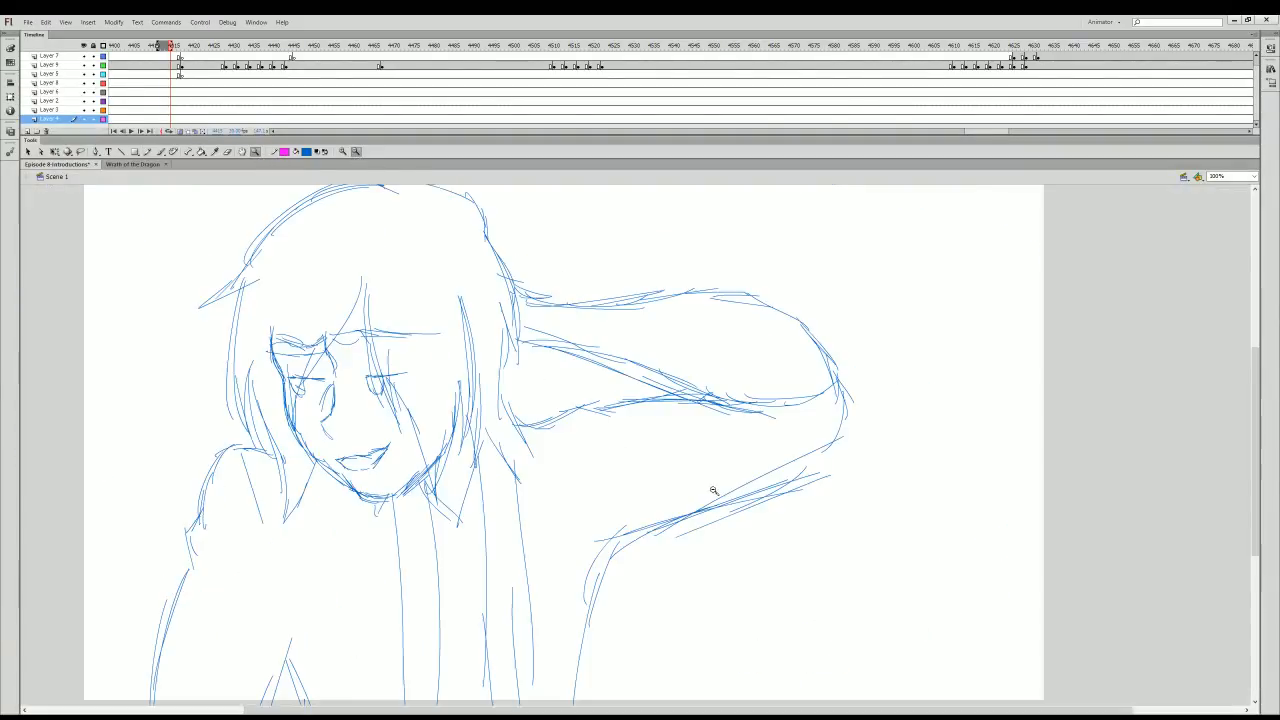
key(period)
key(period)
key(Return)
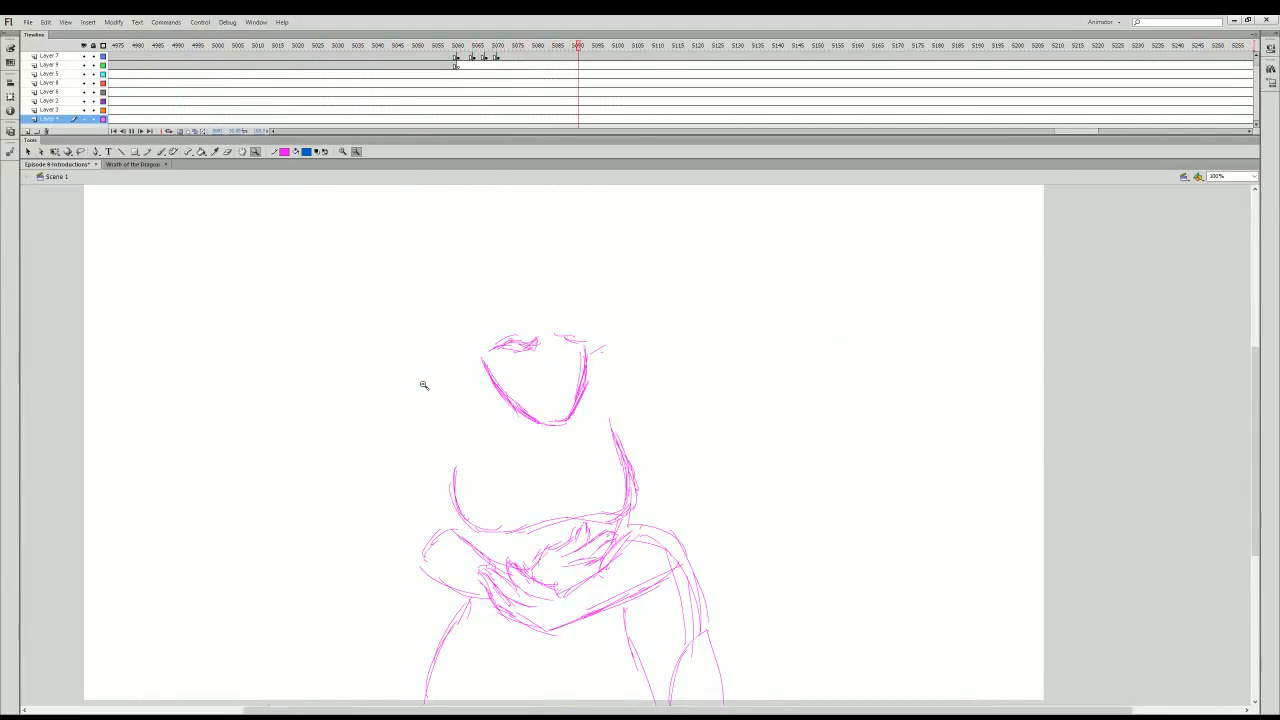
- Return to the fourth pose's keyframe and reinforce the right-hand eyebrow and the right-hand chest contour
click(498, 57)
click(147, 152)
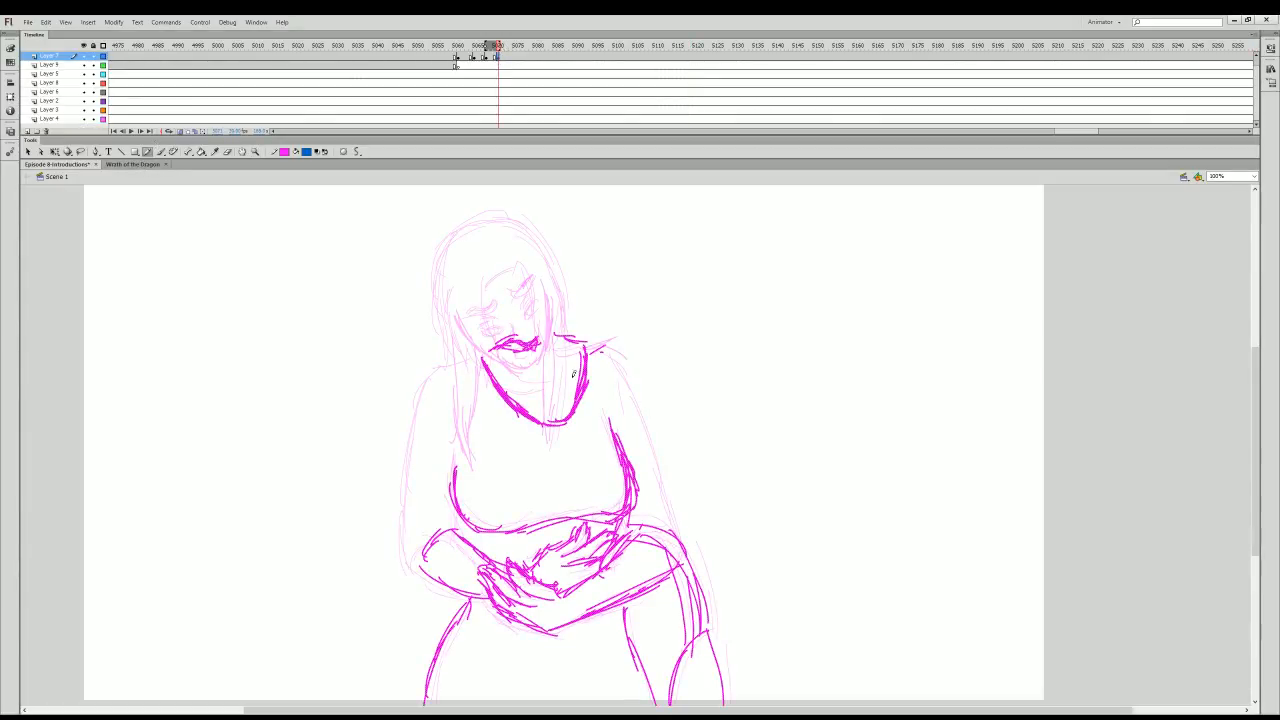
drag(565, 335, 566, 341)
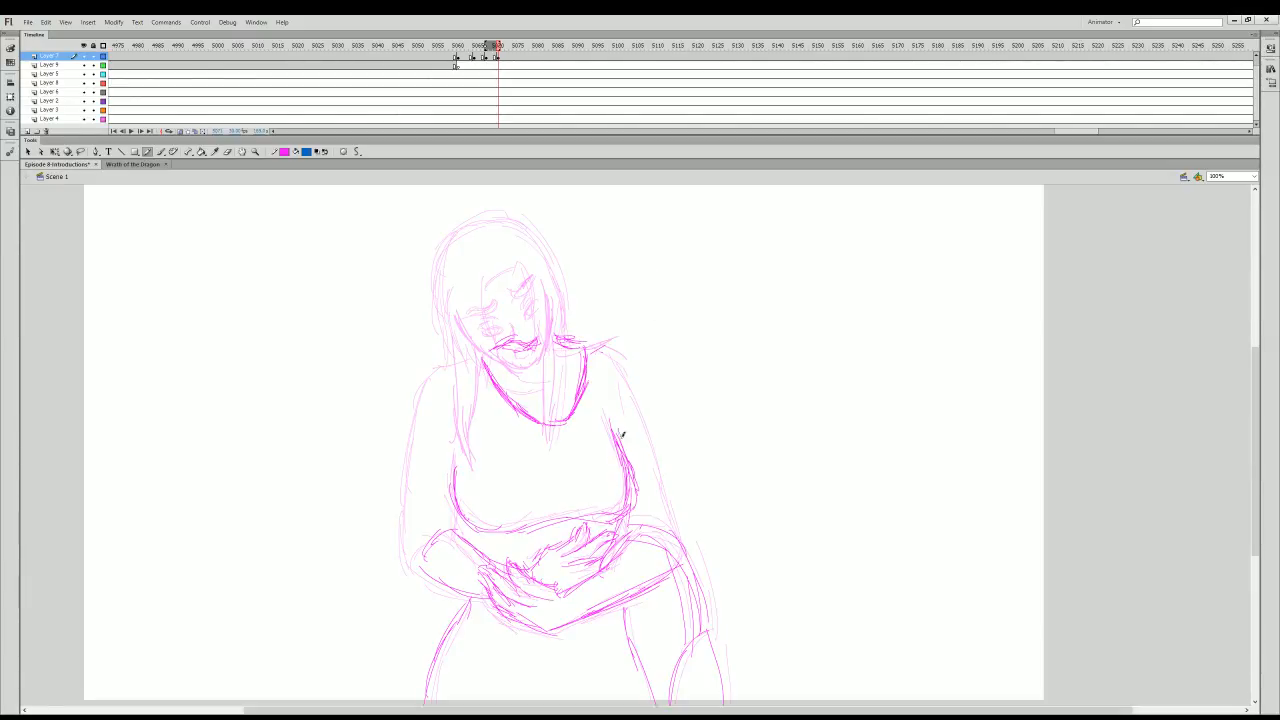
drag(635, 467, 627, 503)
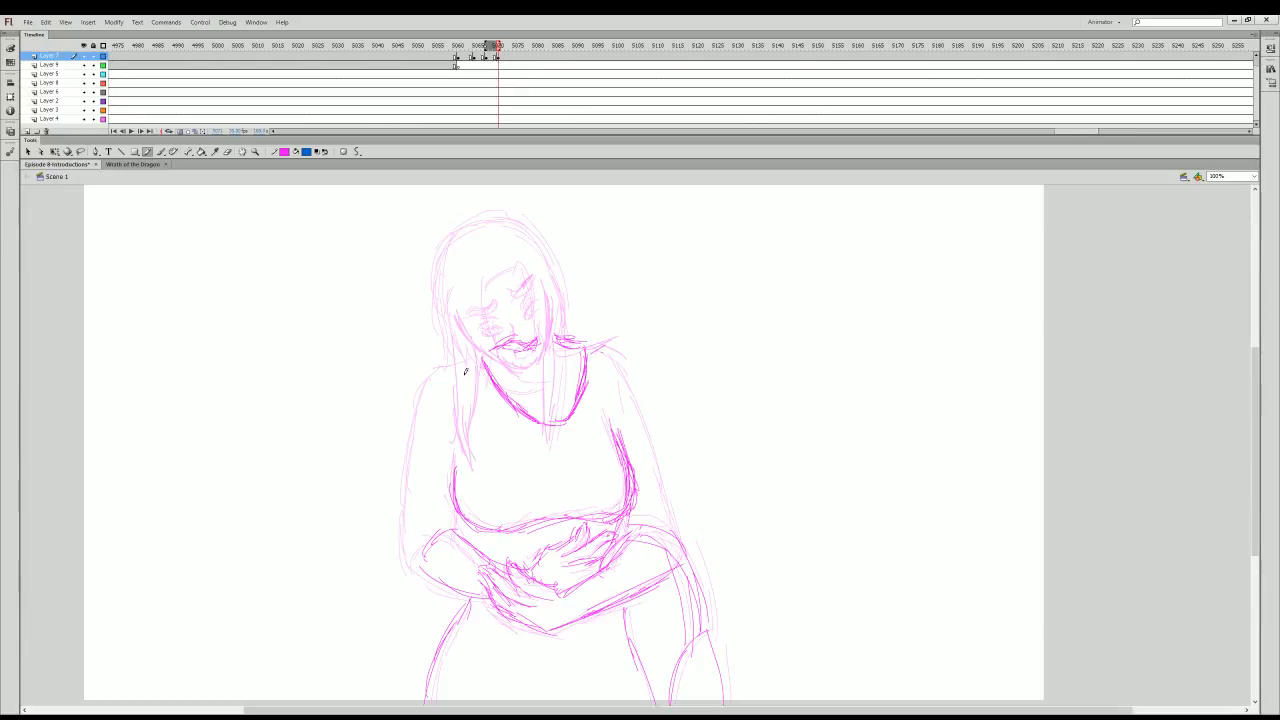
- Draw the fourth pose's downcast eyes, nose and lips inside the lowered face contour
key(z)
click(591, 397)
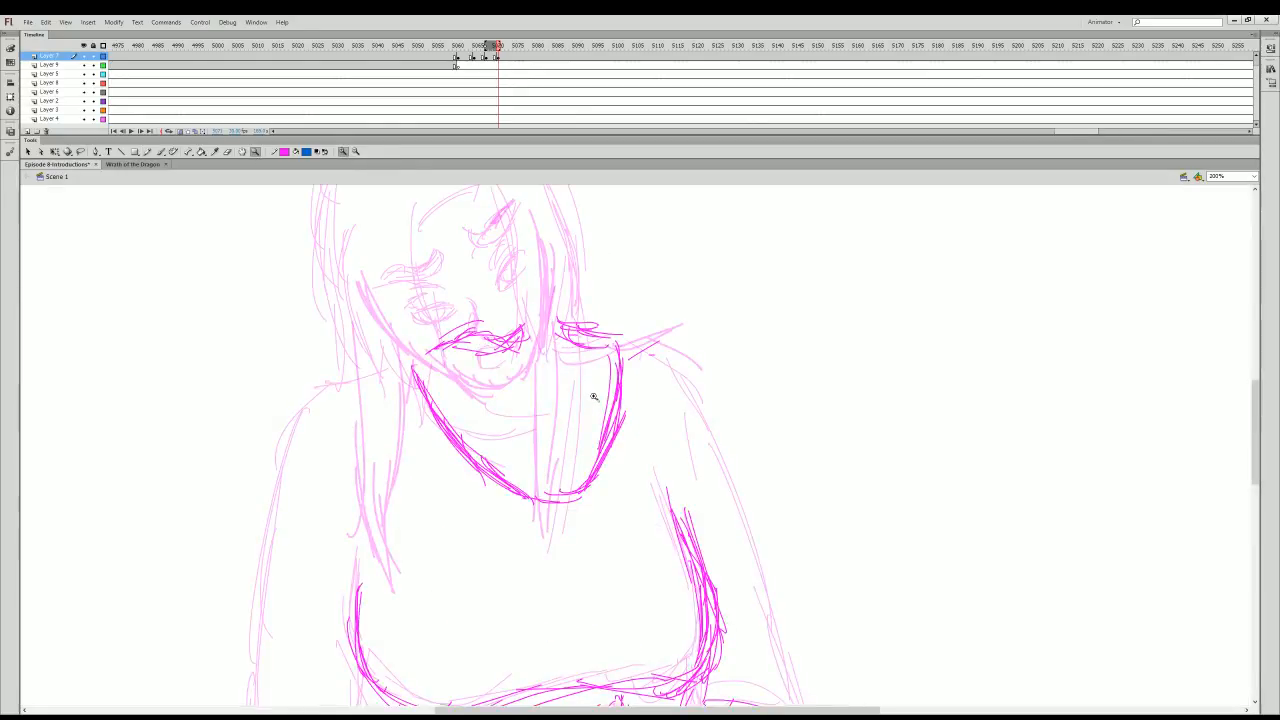
click(148, 152)
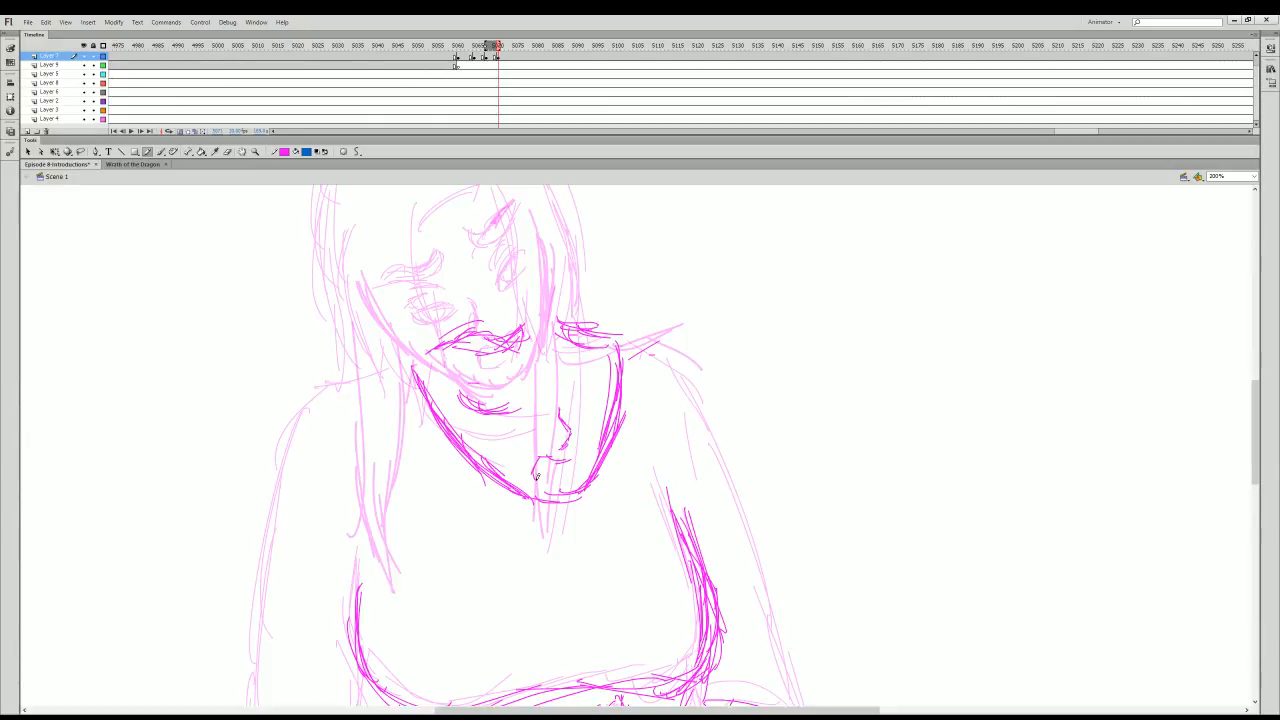
drag(580, 449, 568, 457)
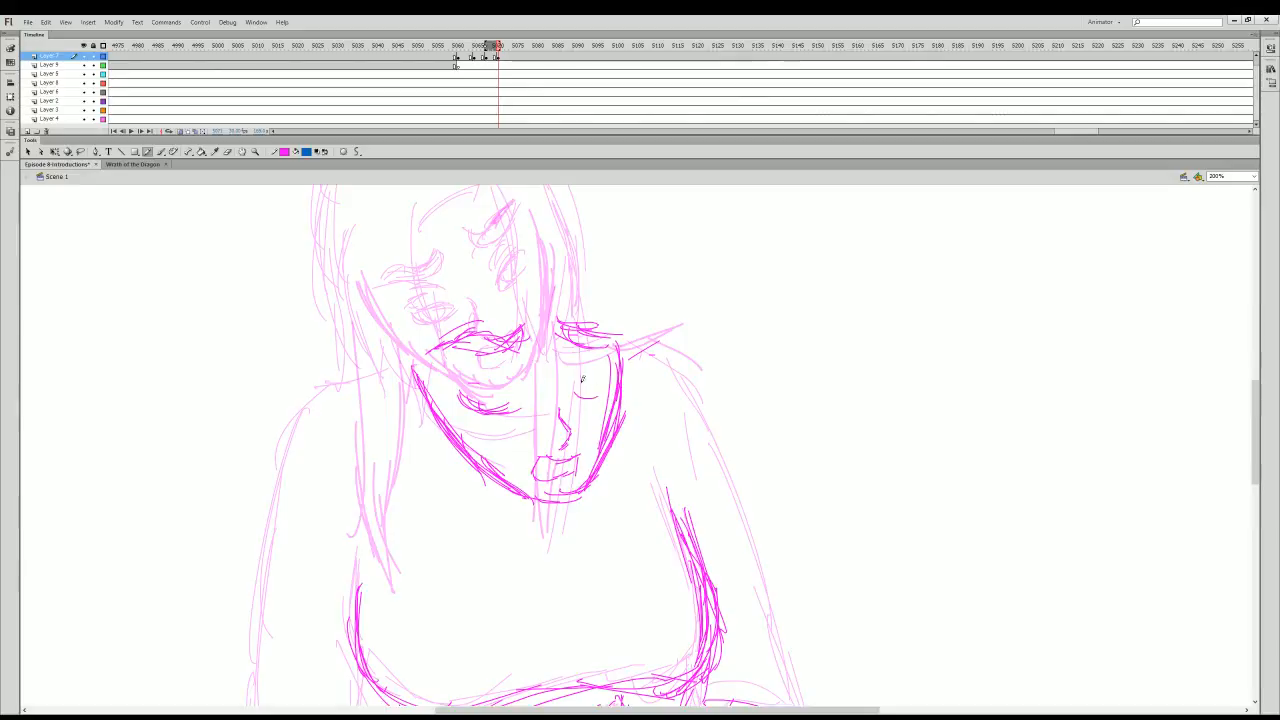
mouse_move(576, 394)
mouse_down()
mouse_move(608, 386)
mouse_move(607, 347)
mouse_up()
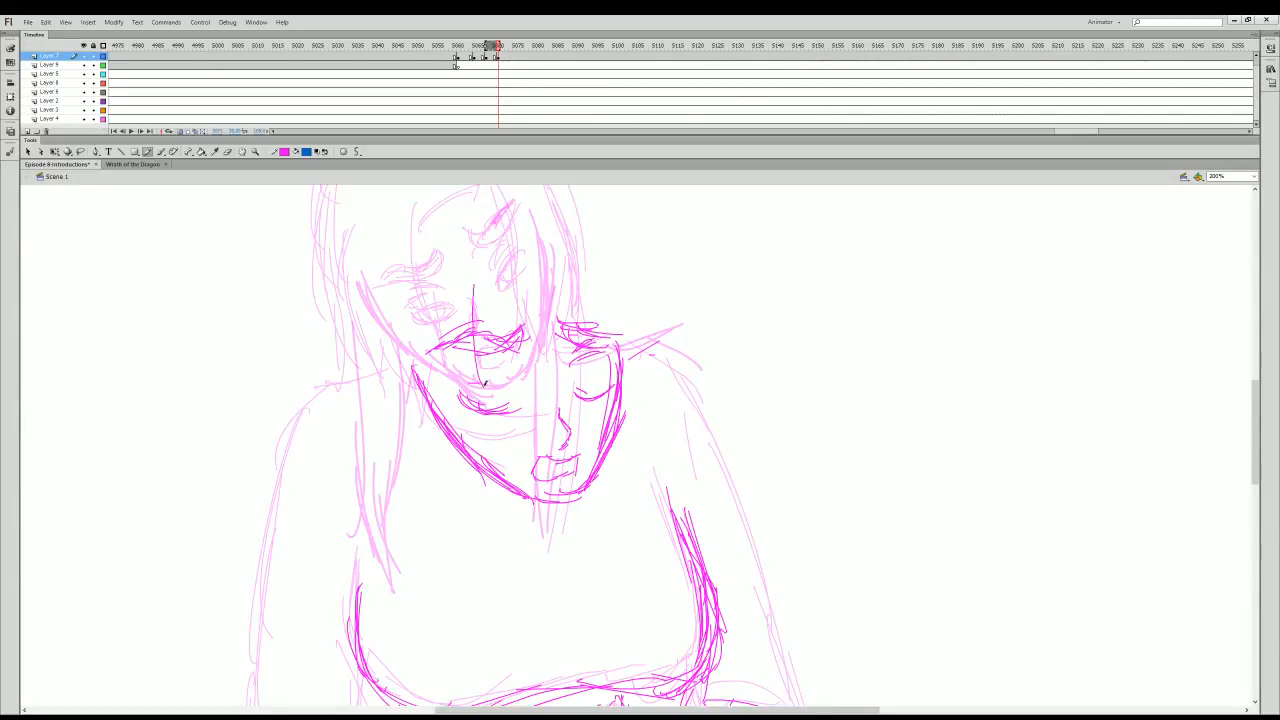
- Draw the hair strands falling over the left-hand side of the fourth pose's face and past the jaw
drag(497, 266, 492, 445)
drag(486, 356, 506, 457)
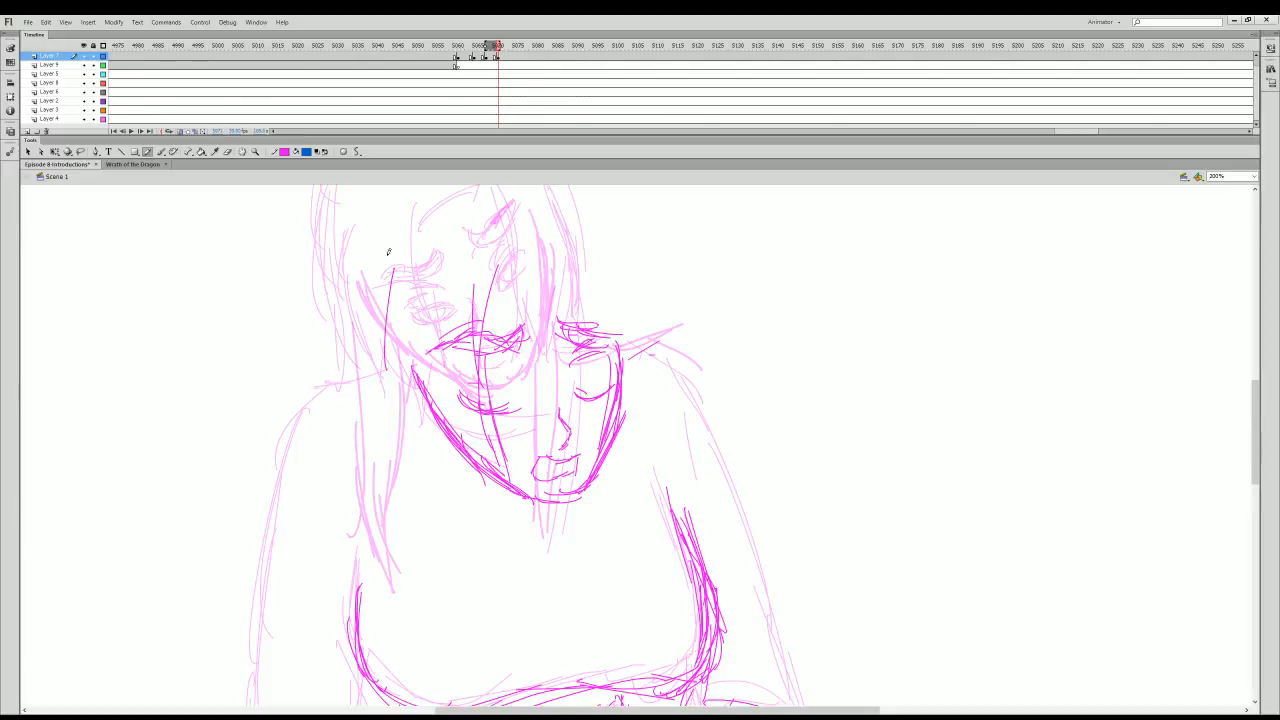
drag(389, 262, 402, 420)
drag(396, 366, 426, 466)
drag(434, 418, 426, 505)
drag(428, 372, 436, 437)
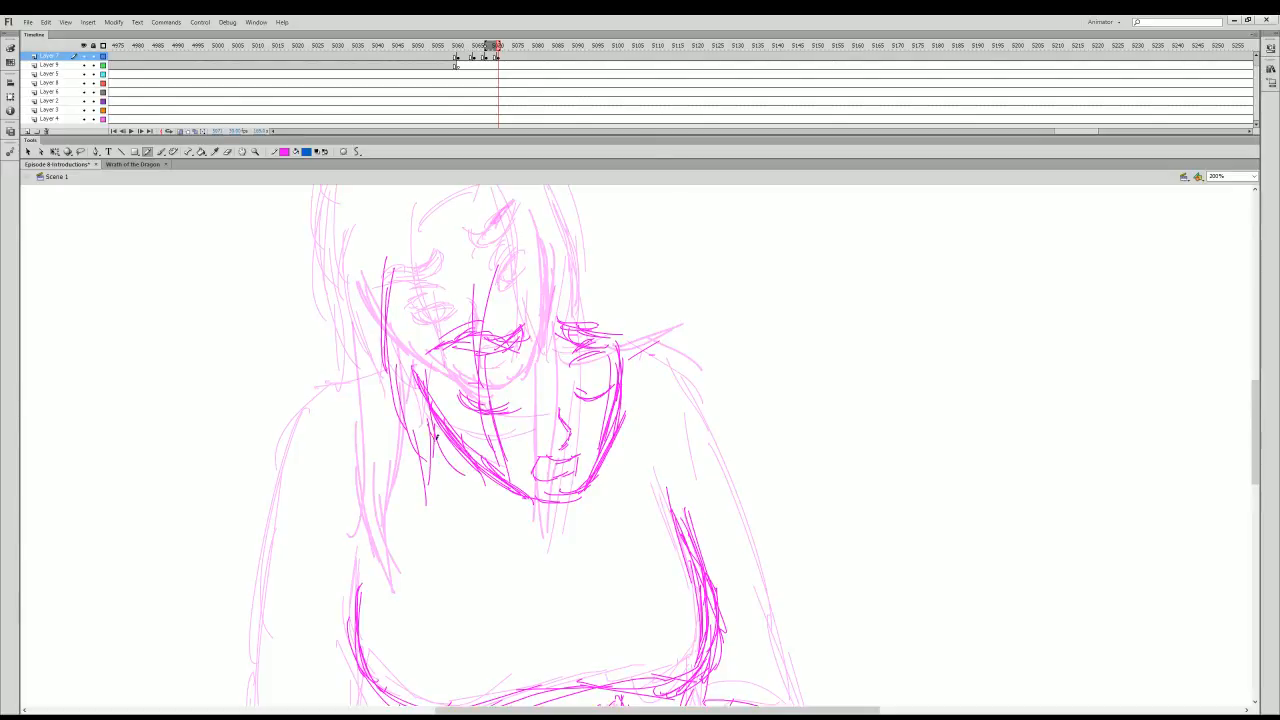
drag(469, 484, 477, 504)
drag(474, 390, 504, 480)
drag(482, 429, 511, 483)
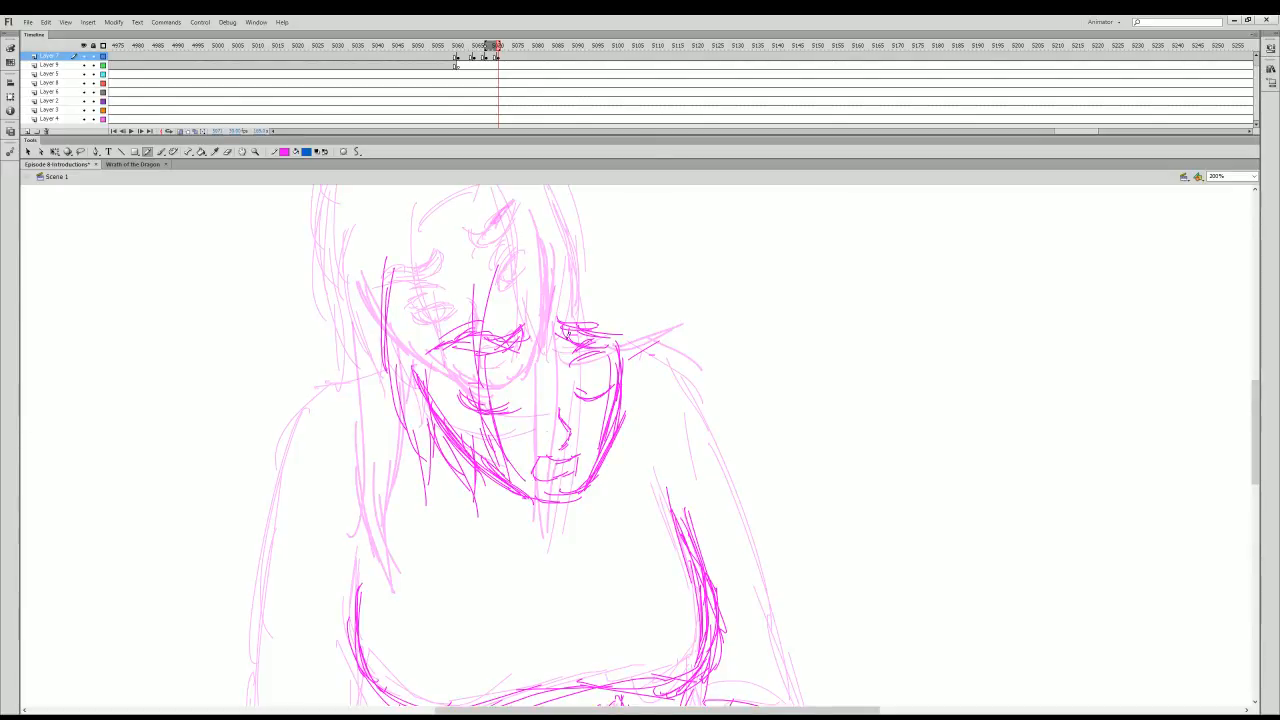
- Draw the hairline across the forehead and the hair strands framing the right-hand side of the face
drag(573, 268, 596, 432)
drag(487, 316, 570, 286)
mouse_move(506, 300)
mouse_down()
mouse_move(570, 283)
mouse_move(655, 430)
mouse_up()
mouse_move(648, 345)
mouse_down()
mouse_move(640, 480)
mouse_move(613, 485)
mouse_move(607, 512)
mouse_up()
drag(612, 440, 596, 506)
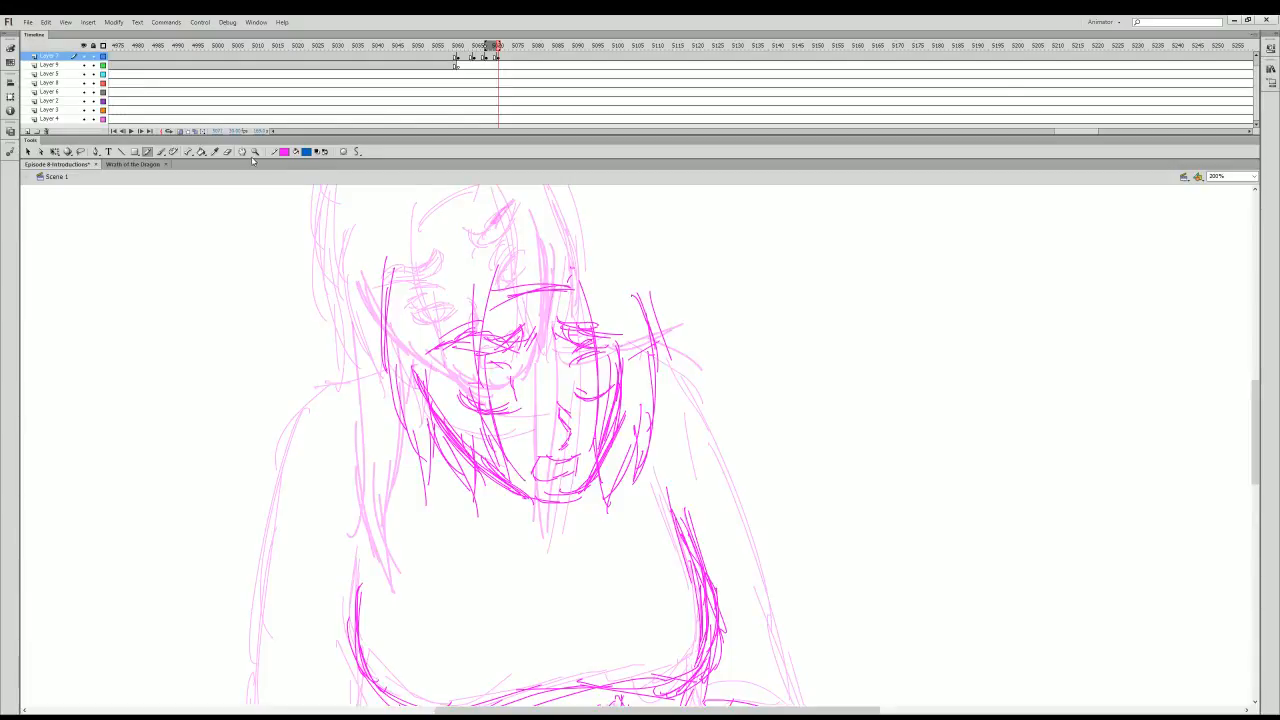
- Draw the rounded top of the fourth pose's head, joining the hair on both sides of the face
click(255, 152)
alt+click(632, 456)
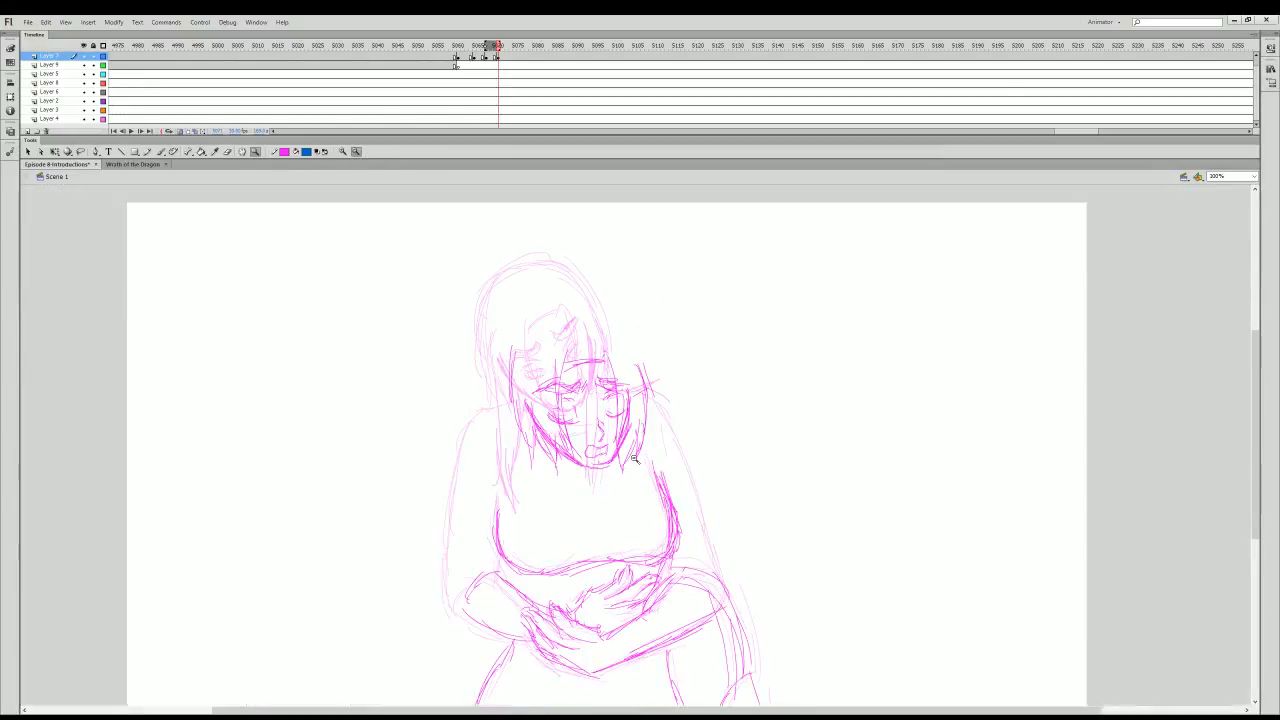
click(148, 151)
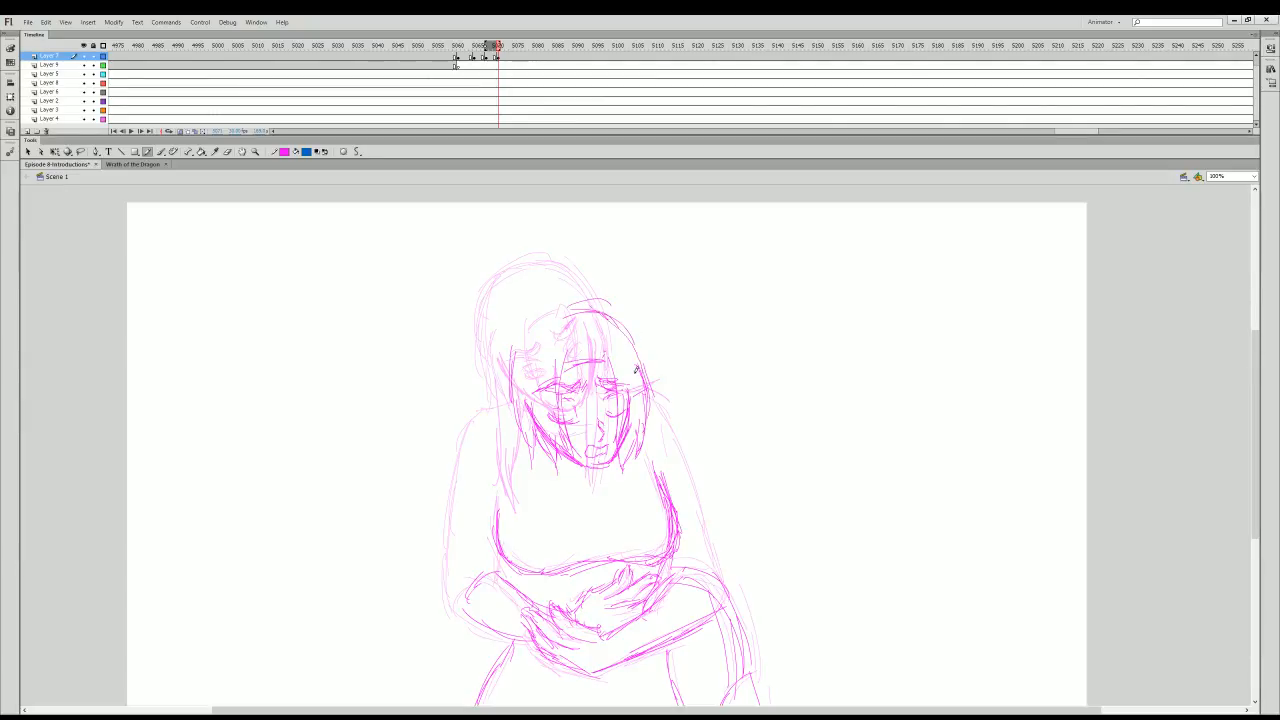
drag(548, 318, 594, 305)
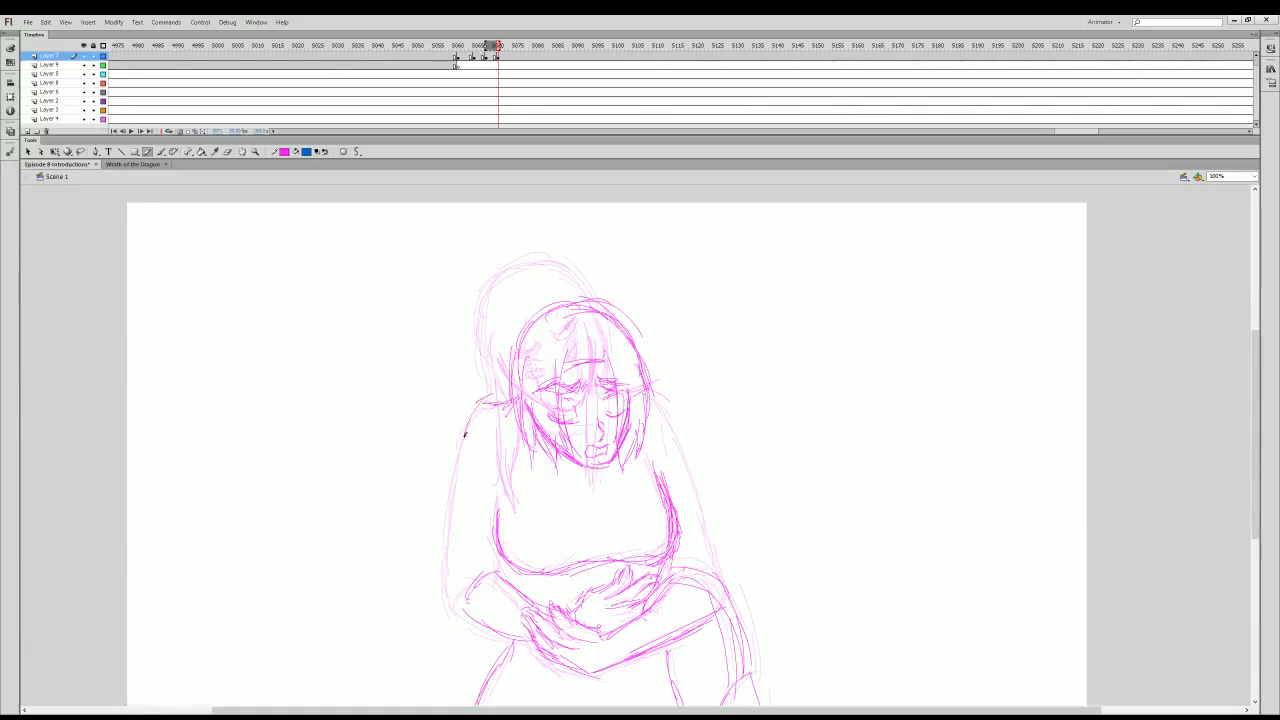
- Draw the fourth pose's shoulders and the outer contours of both upper arms over the onion skin
drag(465, 435, 463, 467)
drag(475, 402, 453, 541)
drag(464, 426, 451, 572)
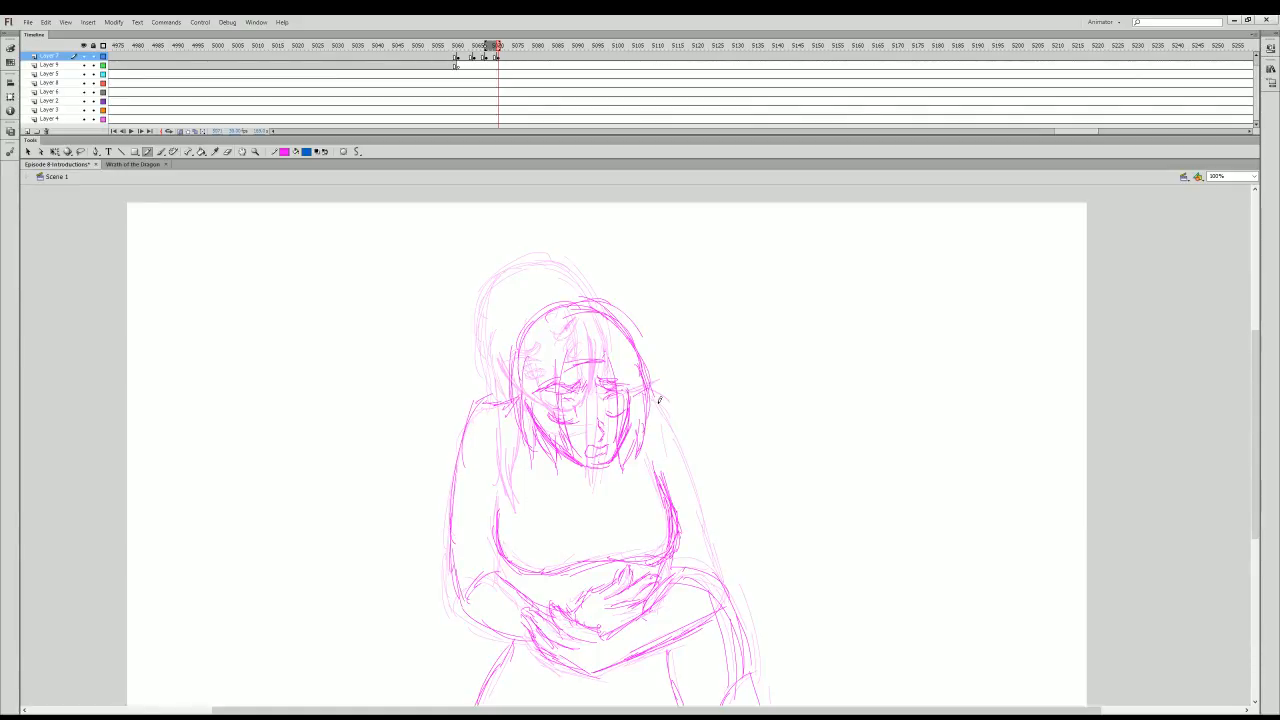
mouse_move(650, 393)
mouse_down()
mouse_move(686, 451)
mouse_move(712, 550)
mouse_move(708, 540)
mouse_up()
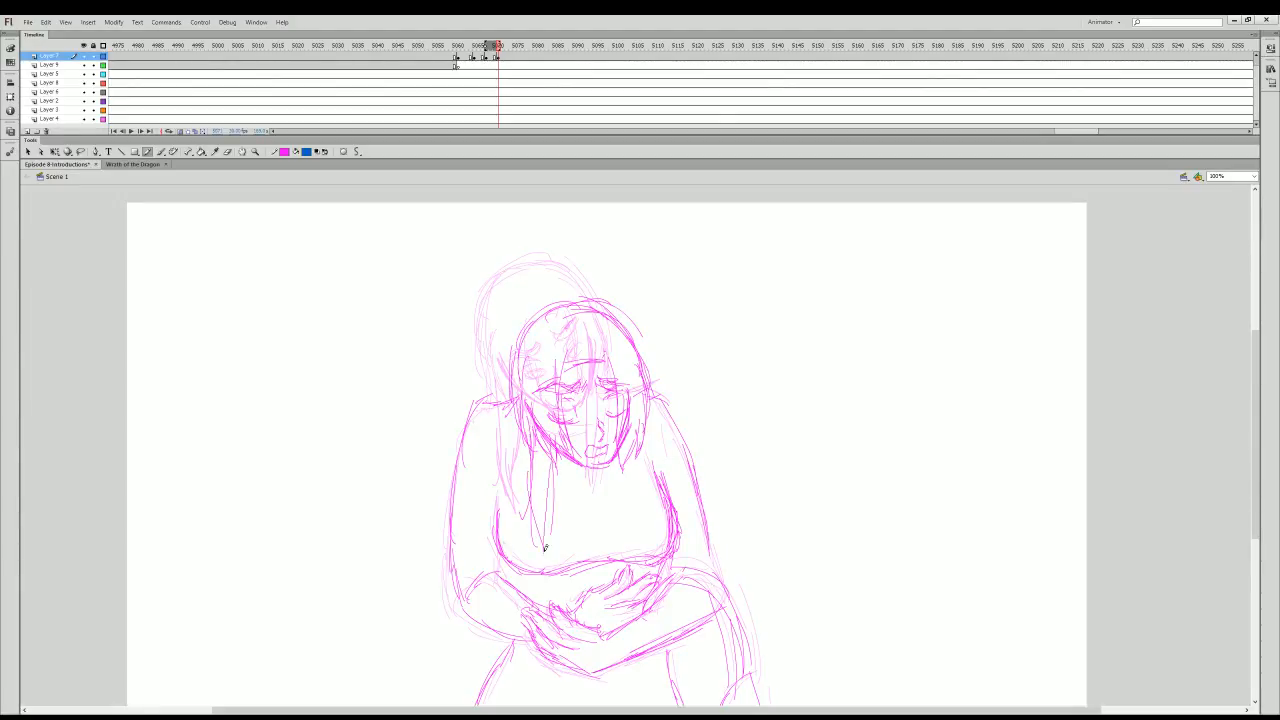
- Add the long hair strands hanging over the chest and behind the head, and reinforce the right-hand inner thigh line
drag(521, 346, 501, 386)
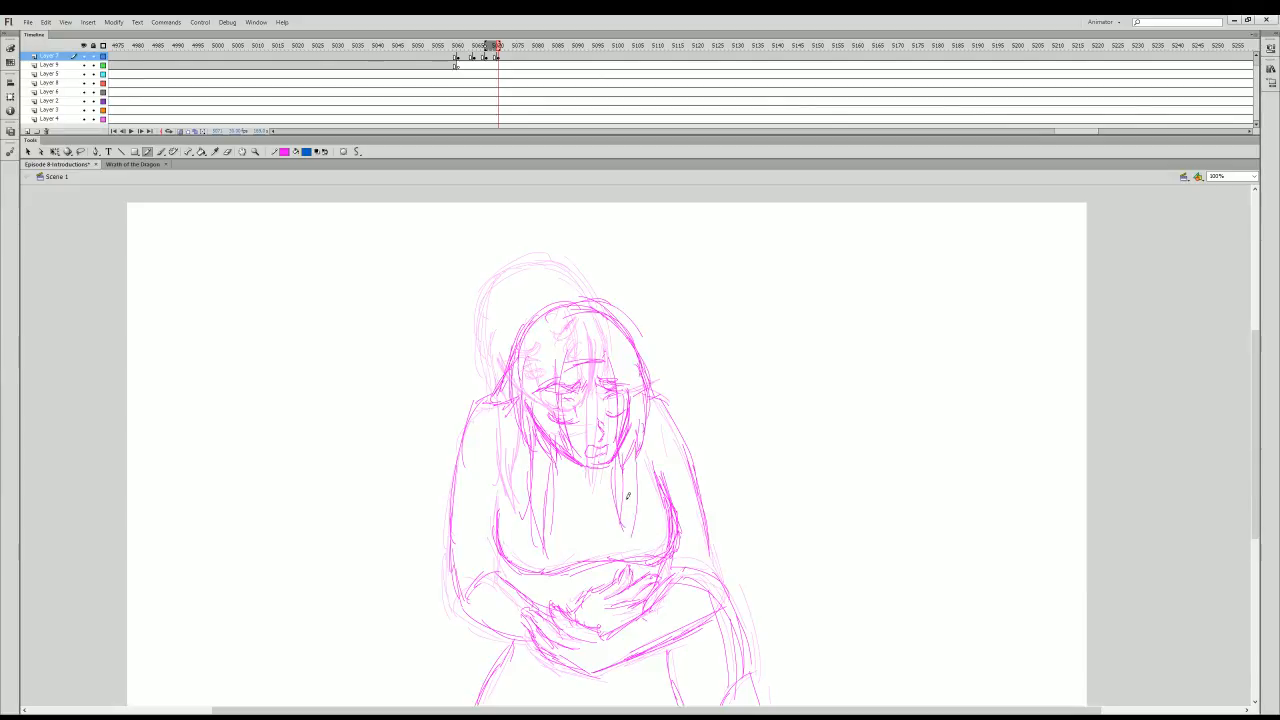
scroll(1219, 421, down, 3)
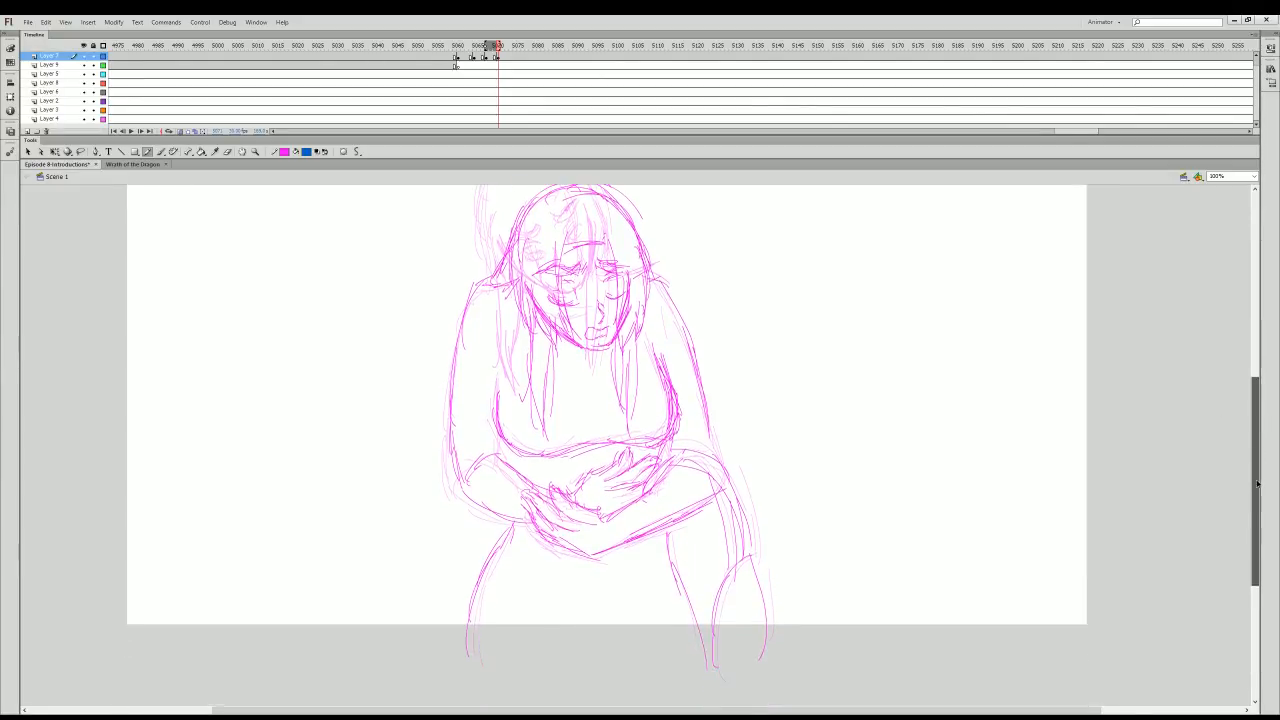
drag(668, 556, 690, 632)
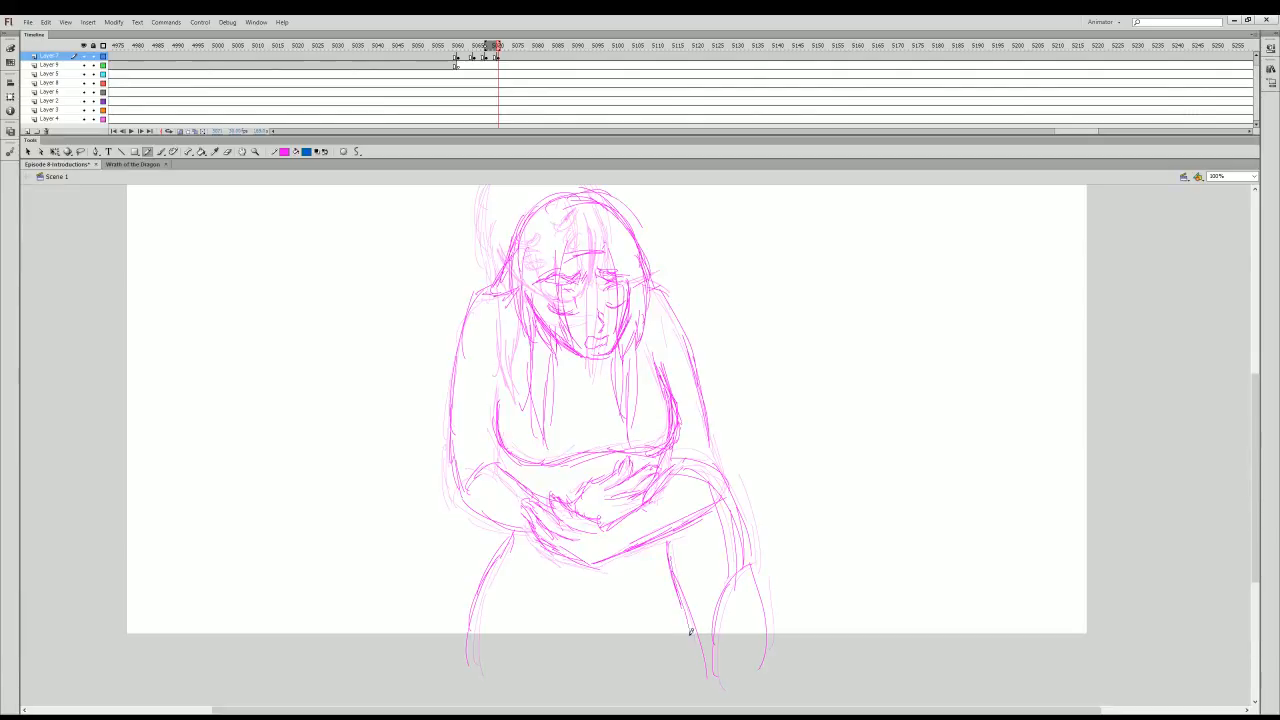
- Extend the right-hand arm's outer contour down to the elbow and play back the fourth pose to check it
key(Return)
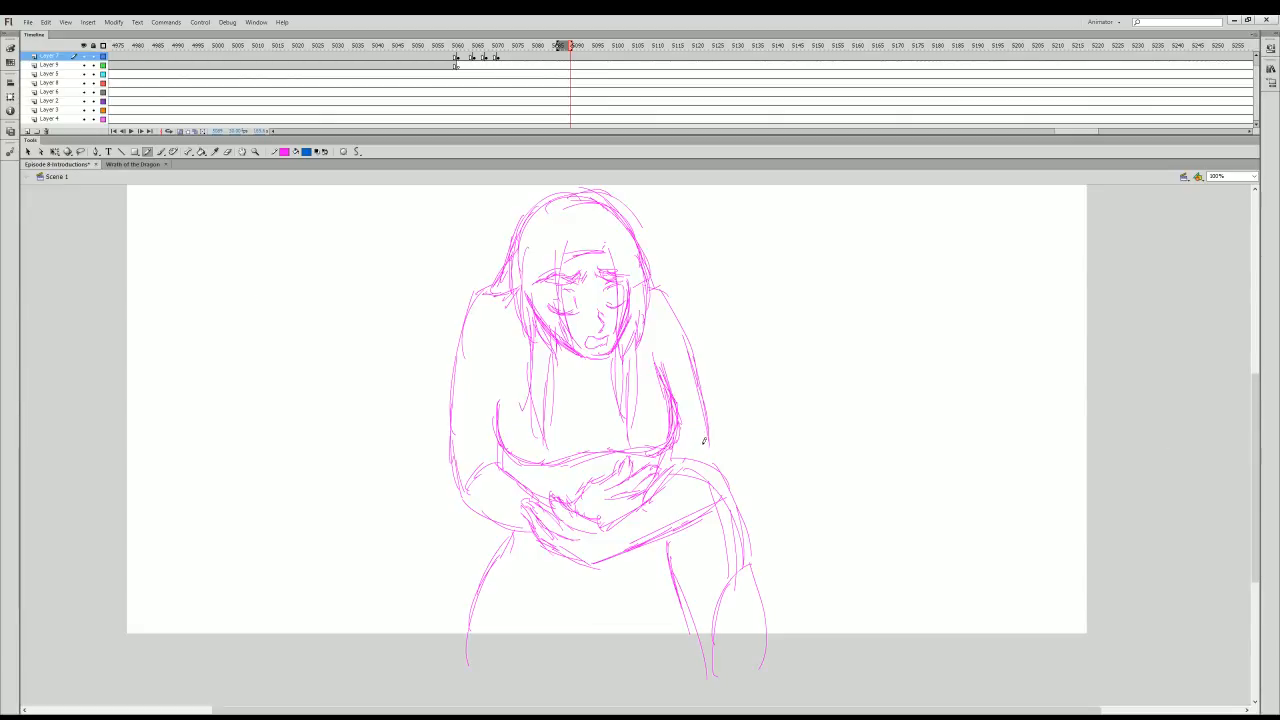
drag(695, 338, 724, 470)
click(490, 46)
key(Return)
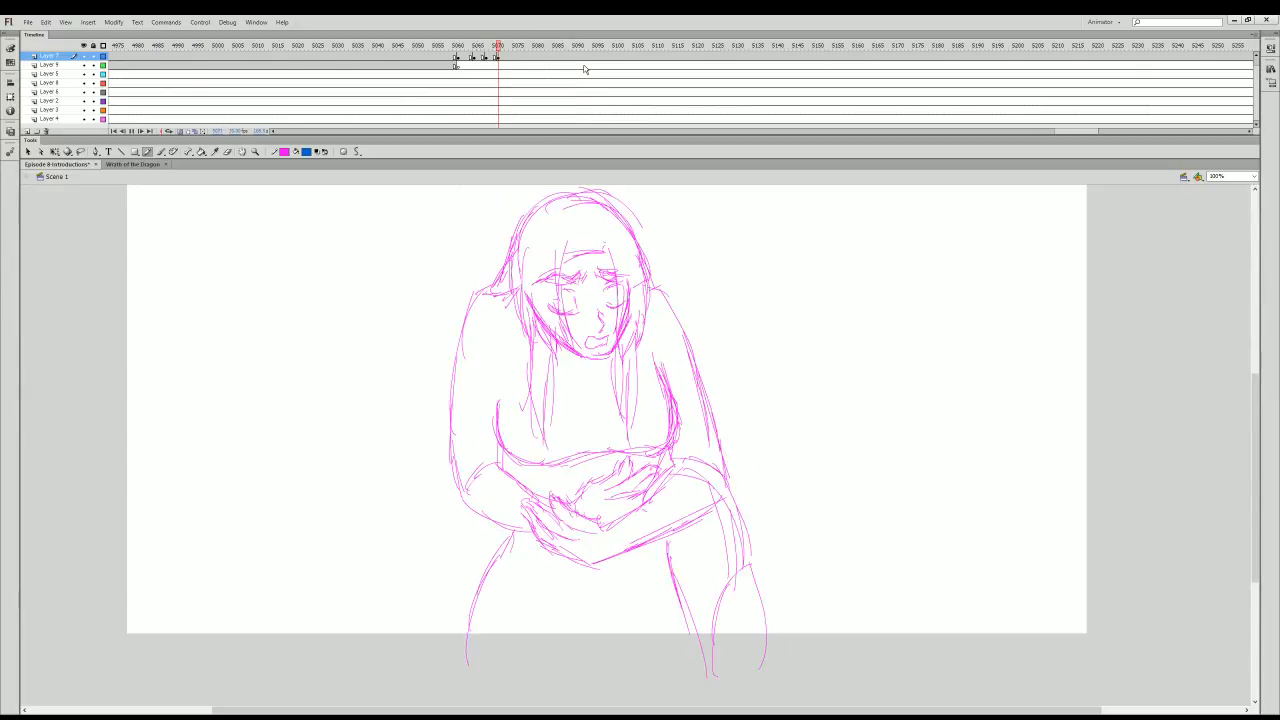
- Replay the animation from the frames before the woman's first pose to review the motion into the fourth pose
mouse_move(522, 47)
mouse_down()
mouse_move(294, 206)
mouse_move(198, 360)
mouse_up()
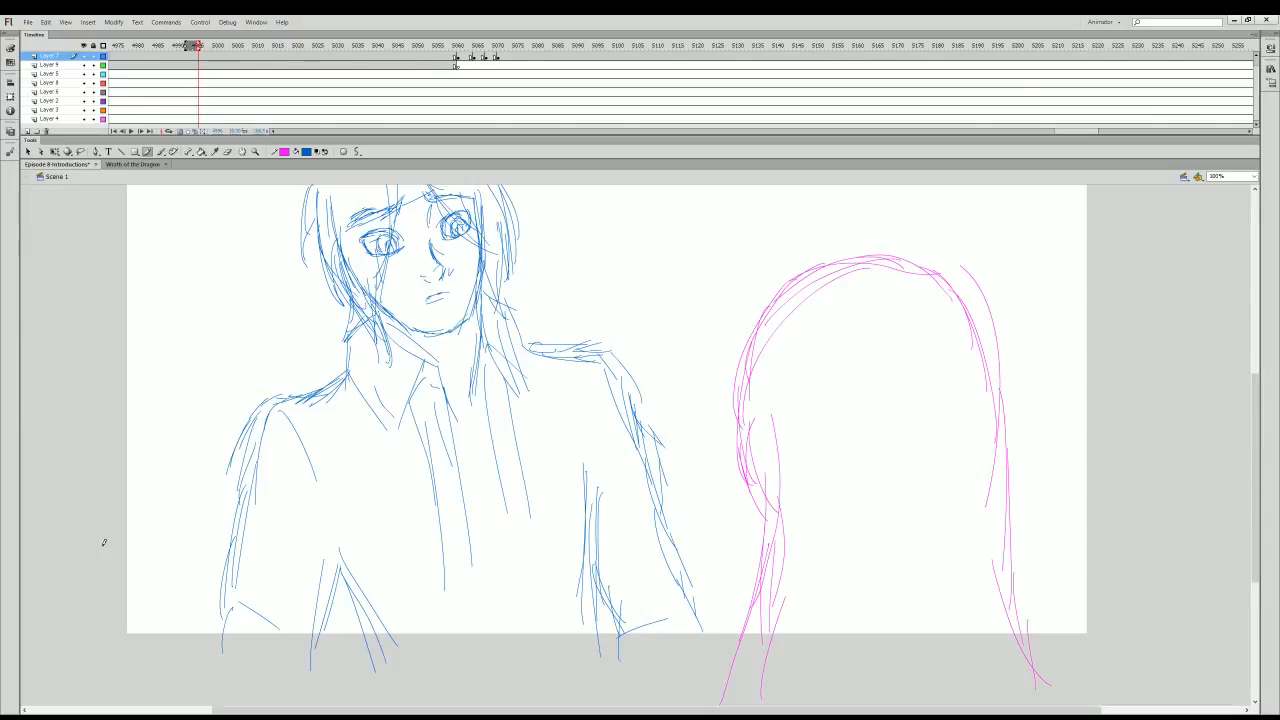
key(Return)
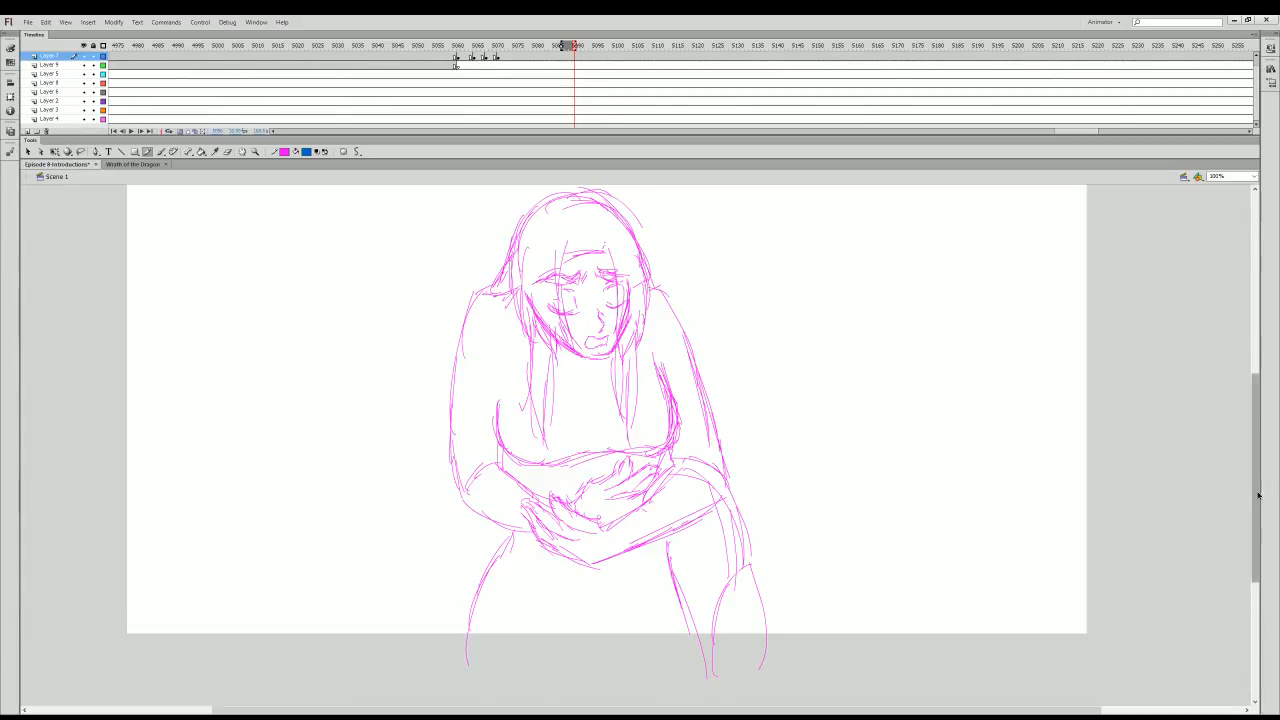
drag(1257, 494, 1257, 474)
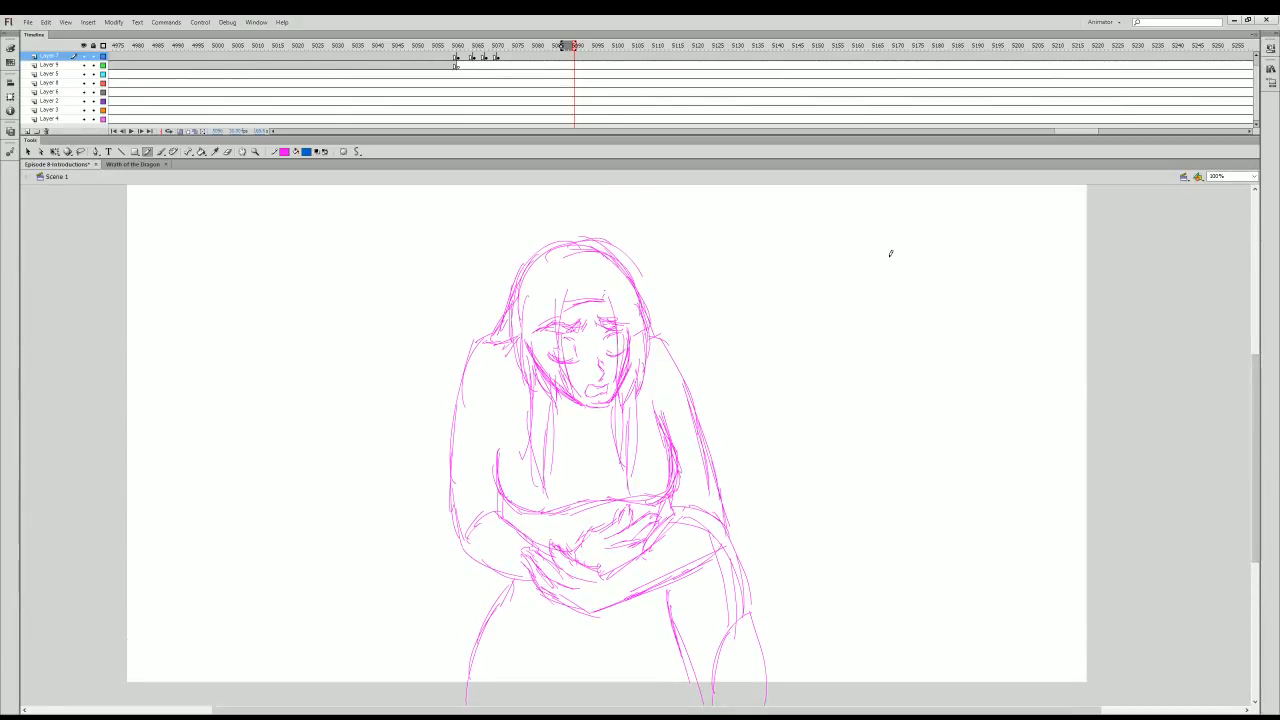
drag(602, 46, 63, 606)
key(Return)
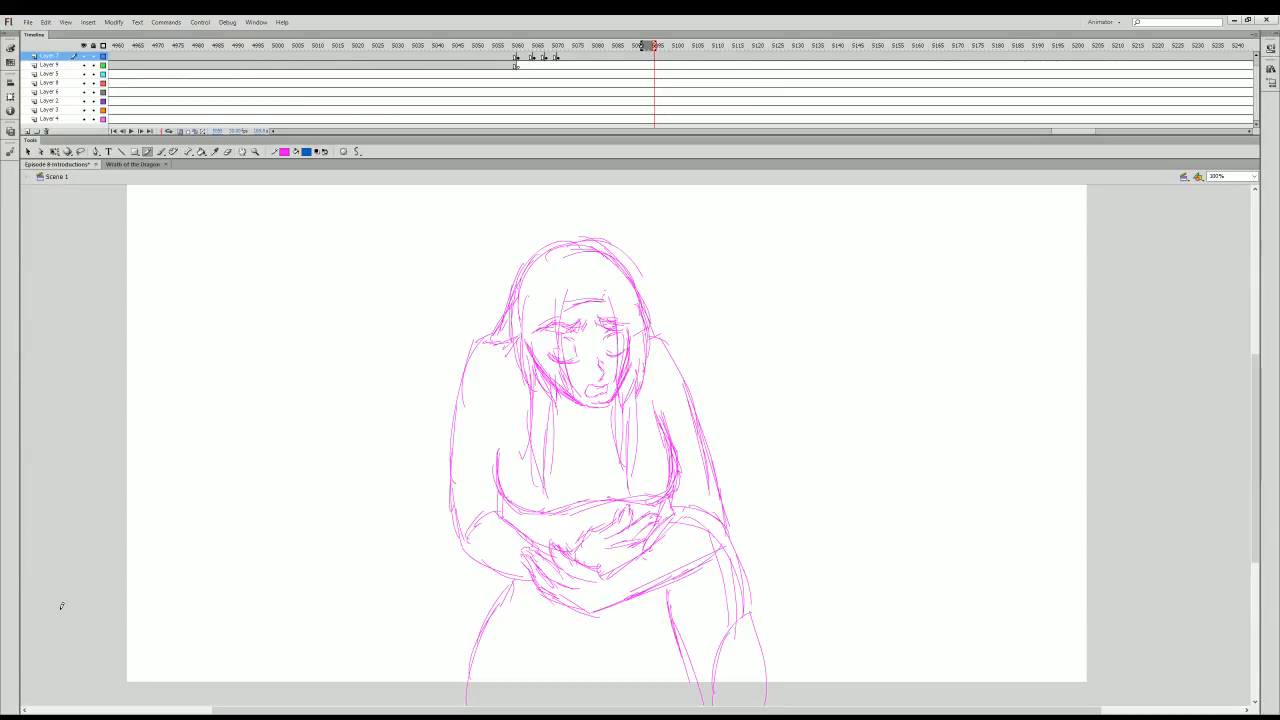
- Return to the fourth pose's frame and reinforce the left-hand outer thigh contour and the right-hand inner thigh line
mouse_move(567, 49)
mouse_down()
mouse_move(512, 50)
mouse_move(572, 66)
mouse_up()
click(562, 58)
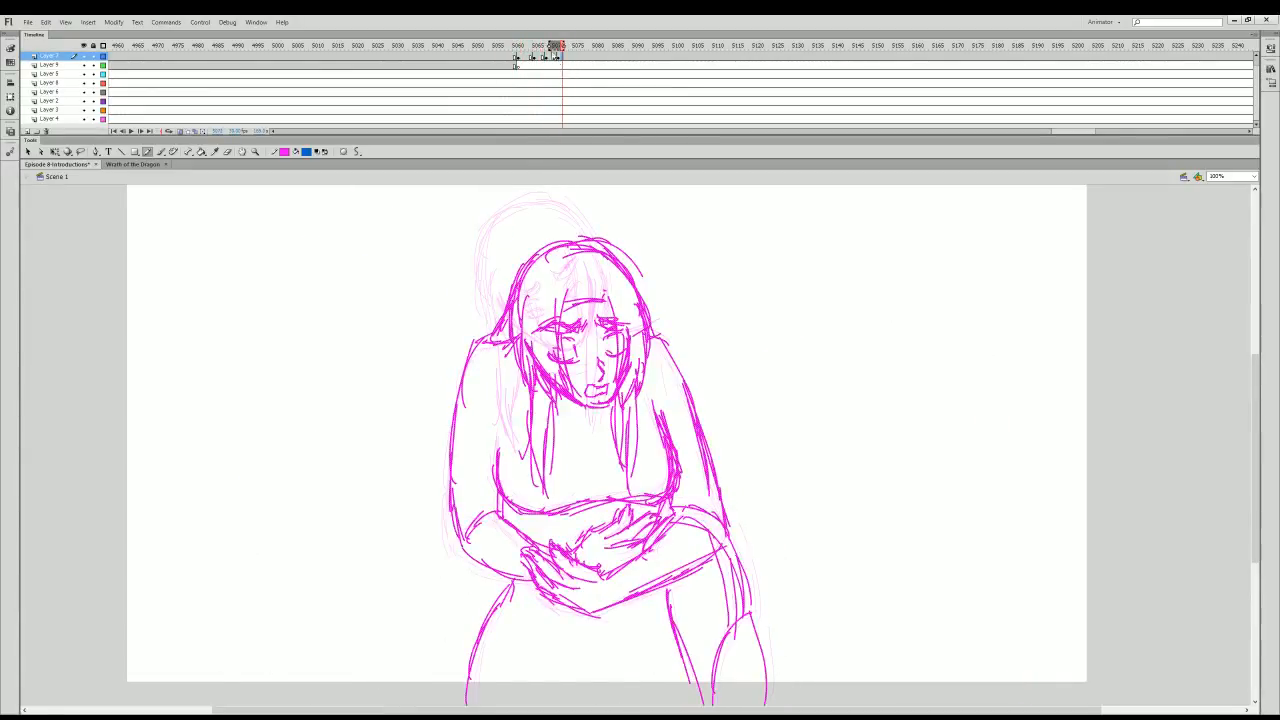
drag(504, 584, 462, 704)
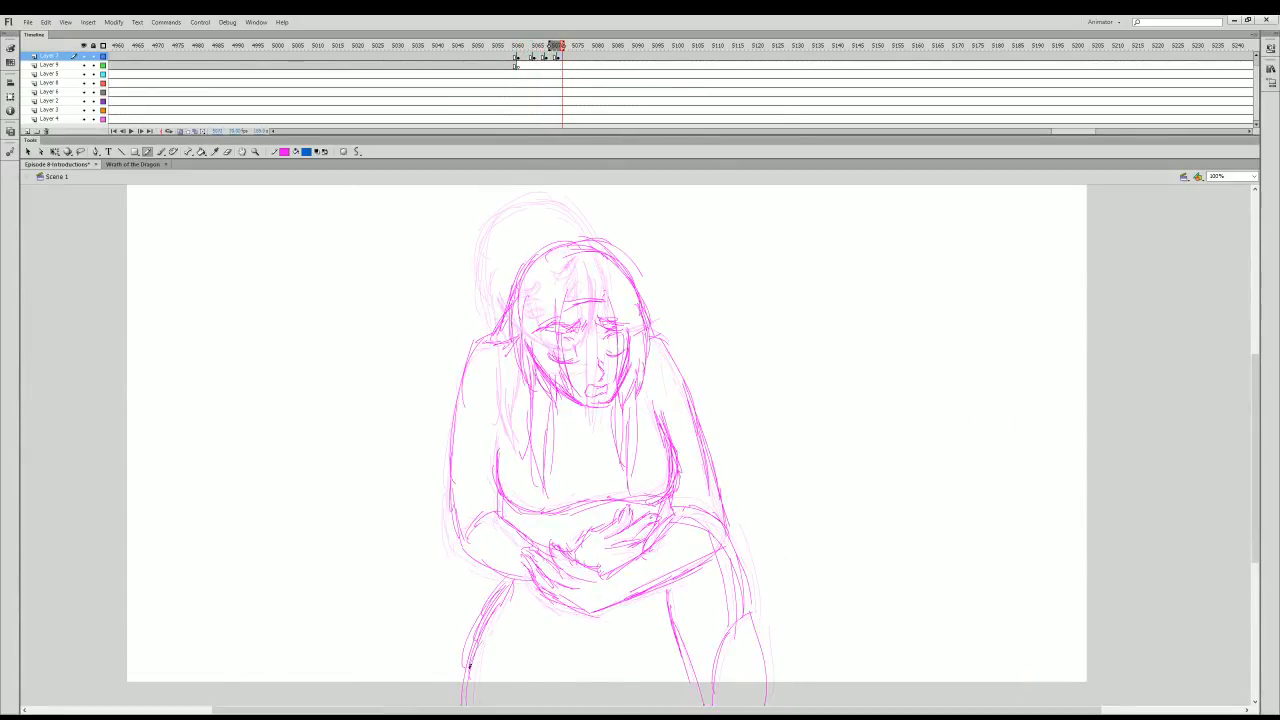
drag(666, 597, 675, 648)
key(b)
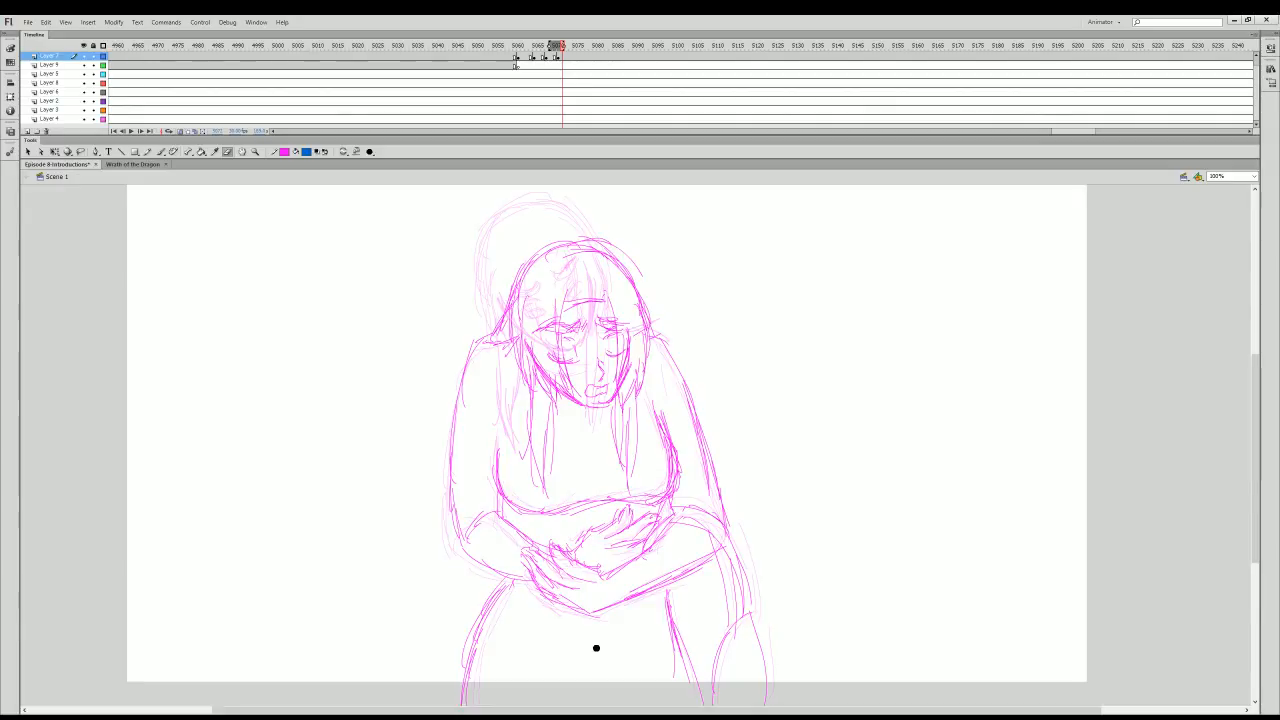
- Select the fourth pose's head, shoulders and chest with Free Transform and shift them slightly downward
key(q)
mouse_move(448, 208)
mouse_down()
mouse_move(648, 282)
mouse_move(769, 516)
mouse_up()
drag(684, 483, 715, 478)
click(797, 460)
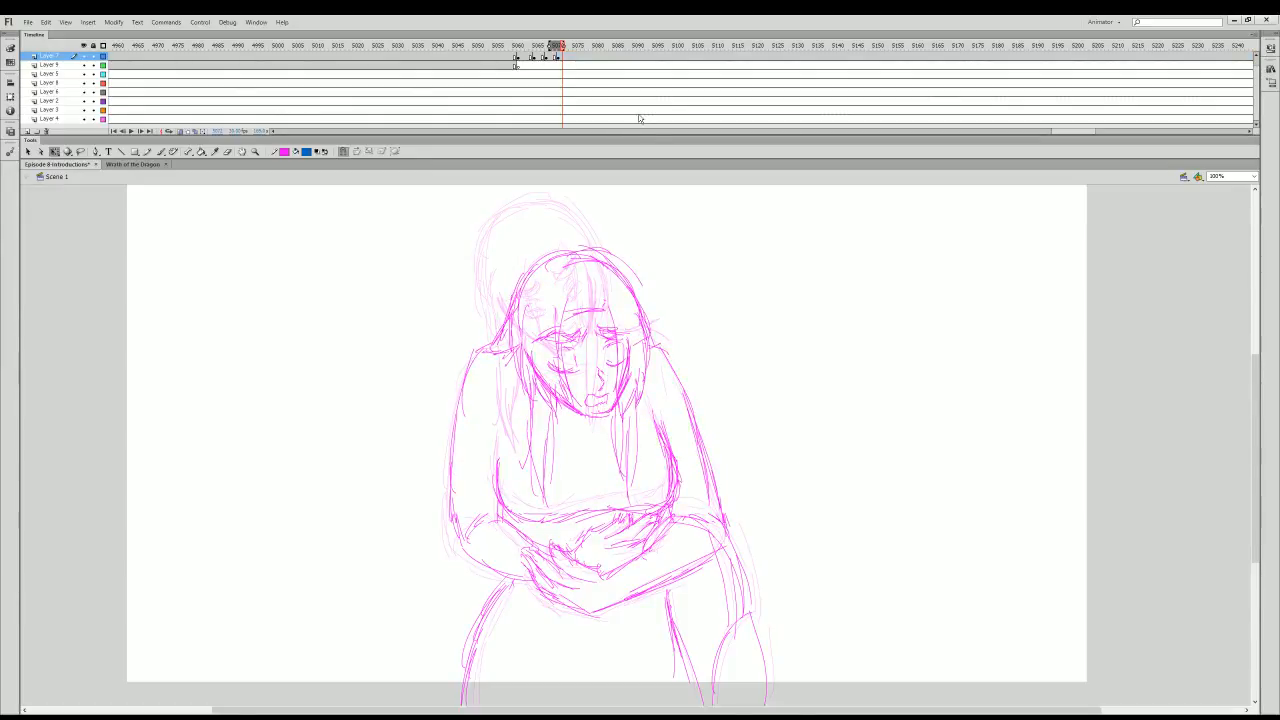
- Play back the animation from the frames before the woman's first pose to check the lowered upper body
click(149, 151)
drag(560, 46, 402, 48)
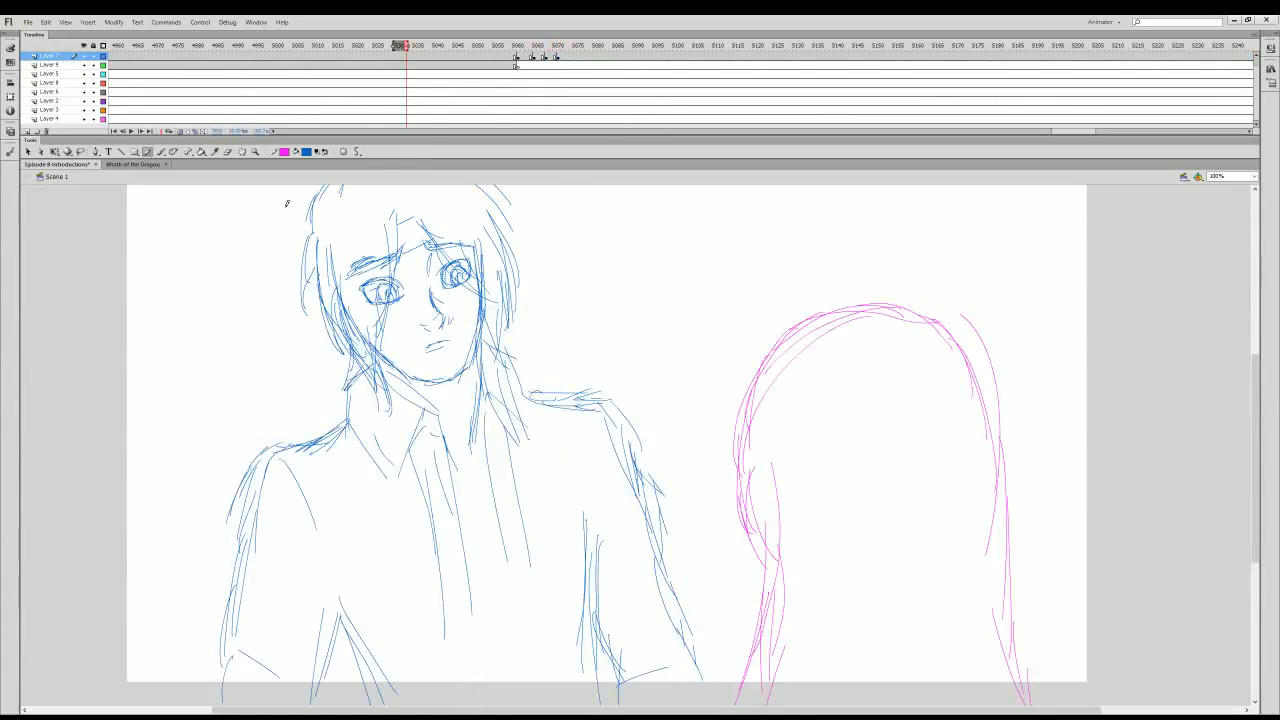
key(Return)
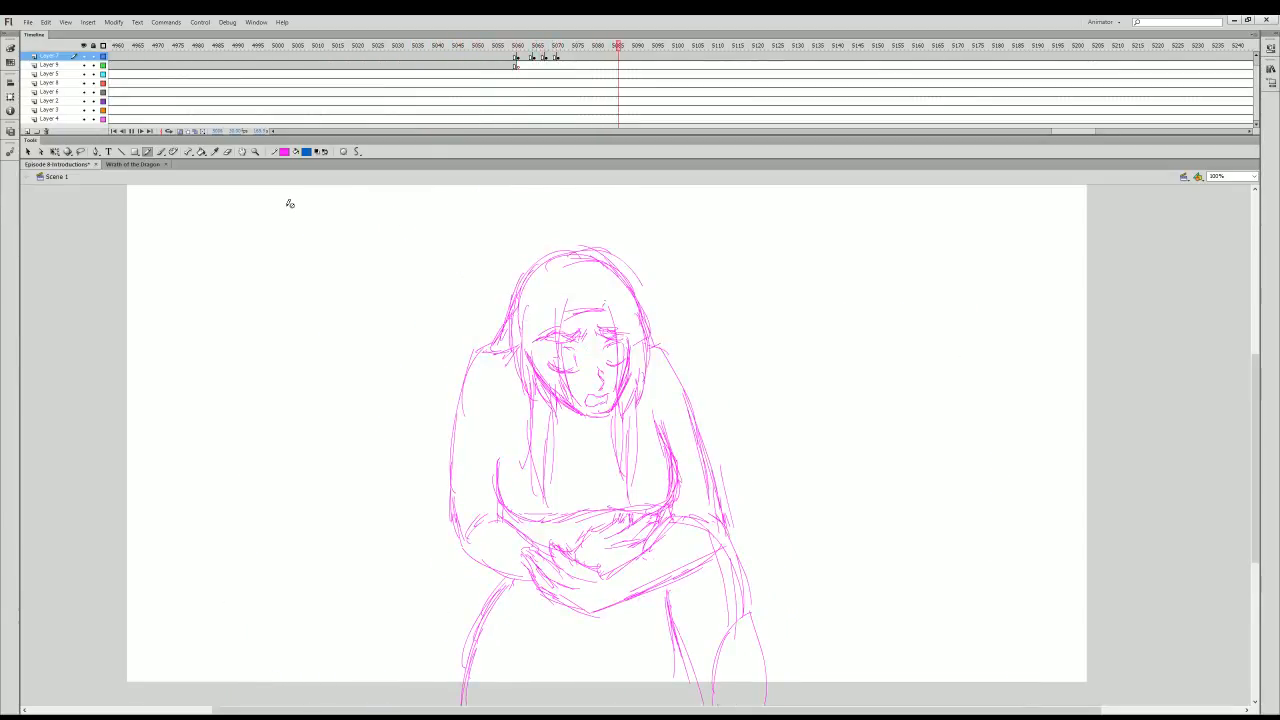
click(555, 46)
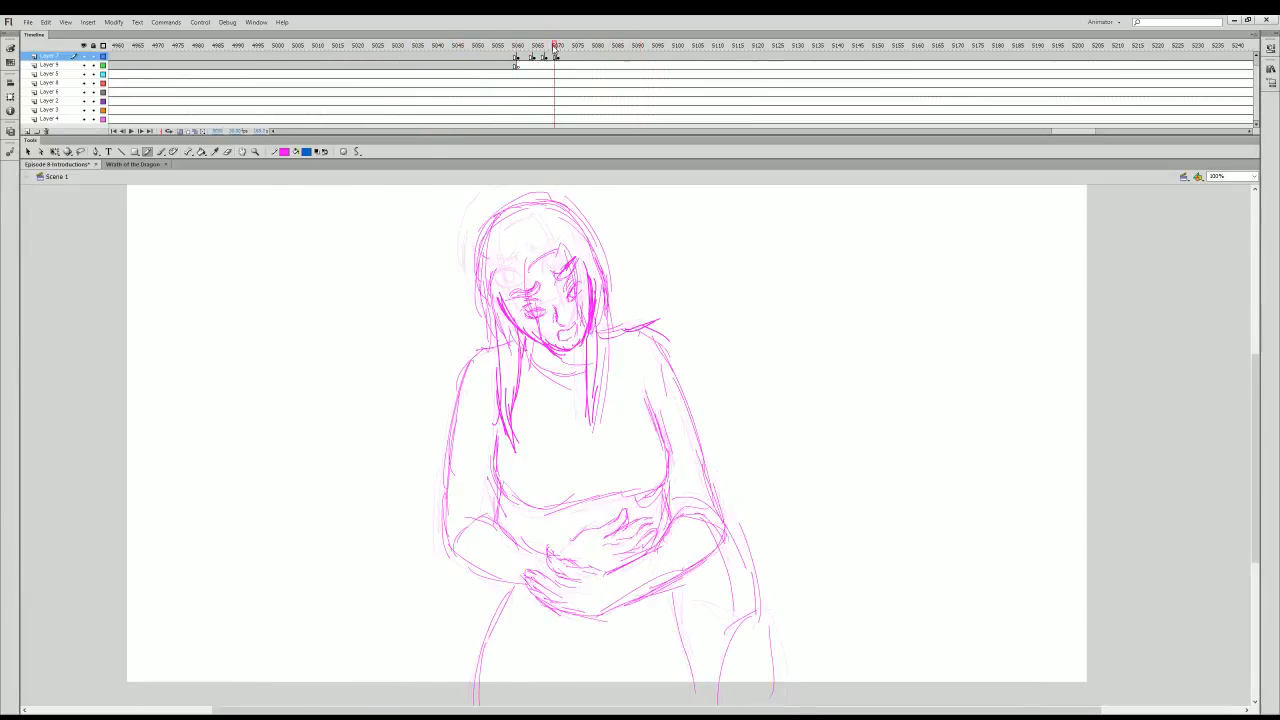
click(567, 46)
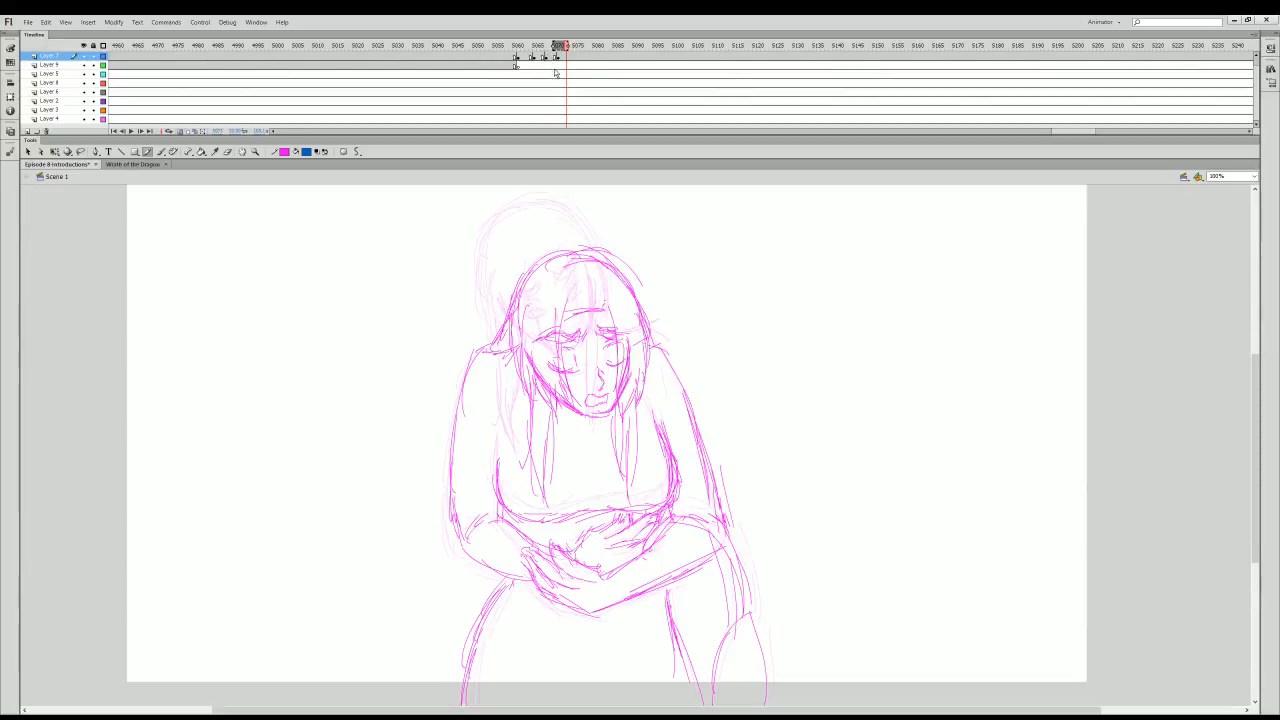
- Try to adjust the third pose's head and upper torso with Free Transform, then undo the change
drag(531, 57, 540, 60)
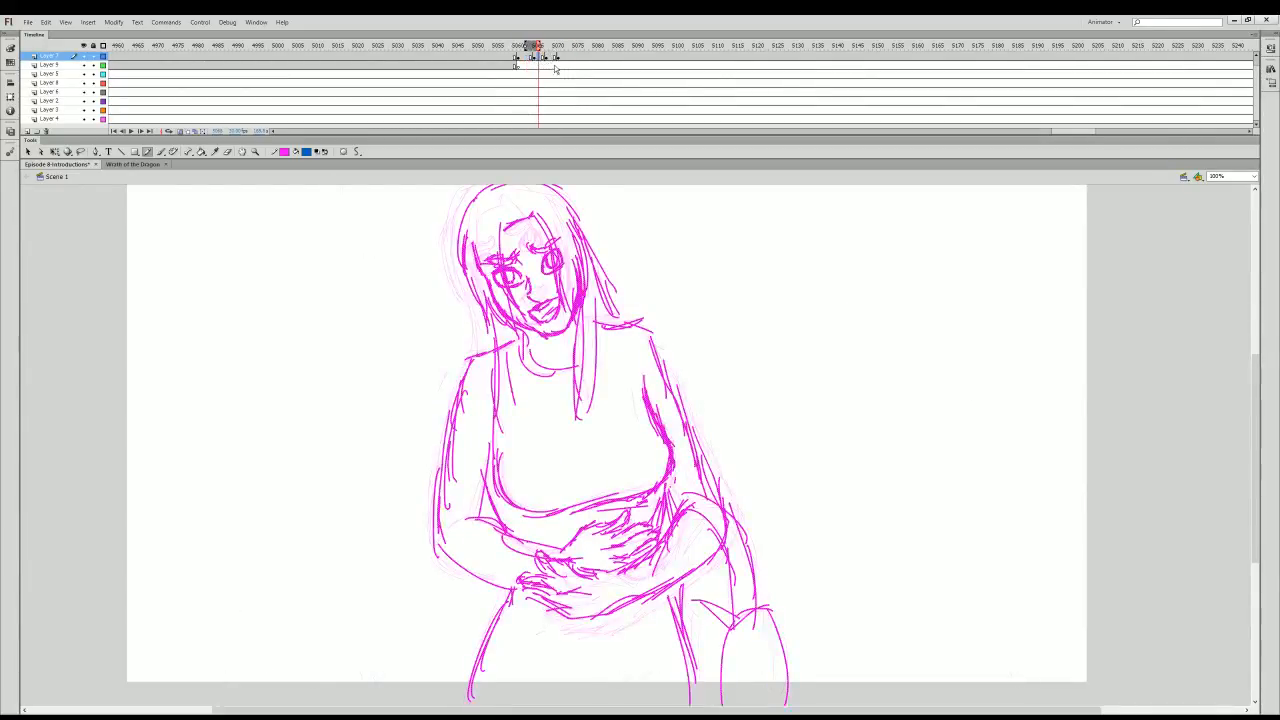
click(555, 58)
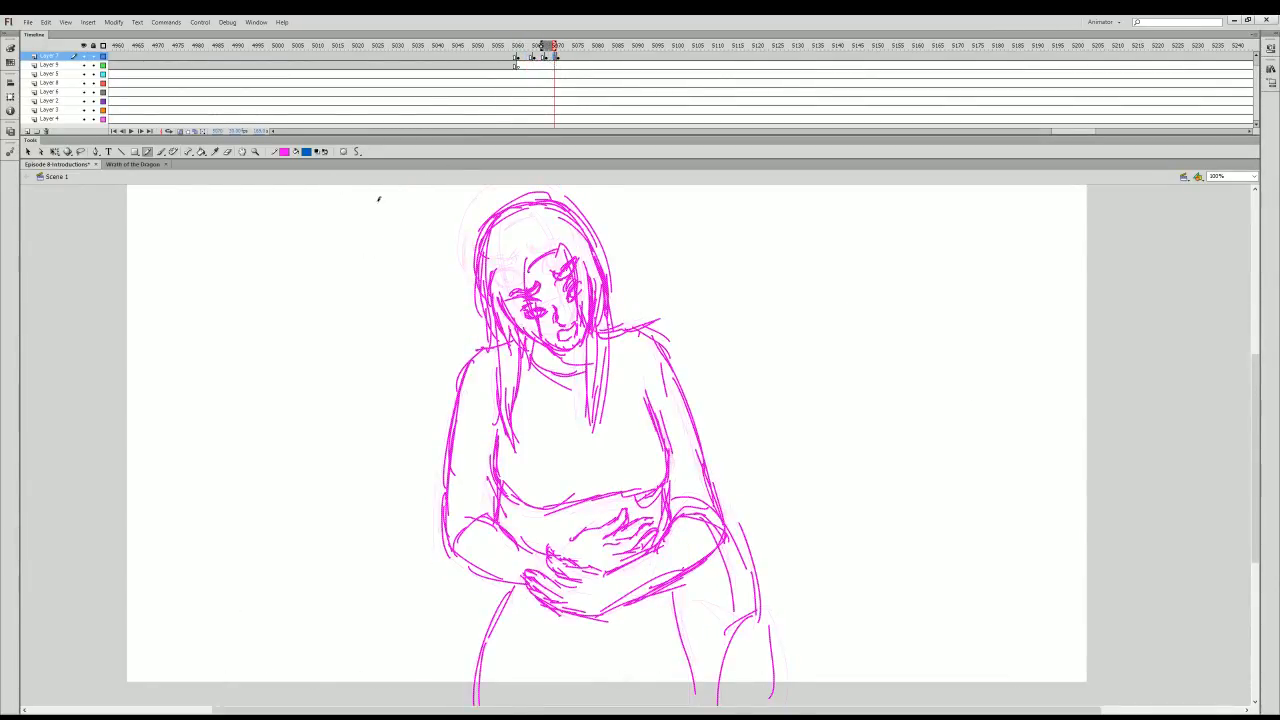
mouse_move(378, 199)
mouse_down()
mouse_move(633, 241)
mouse_move(734, 314)
mouse_up()
key(ctrl+z)
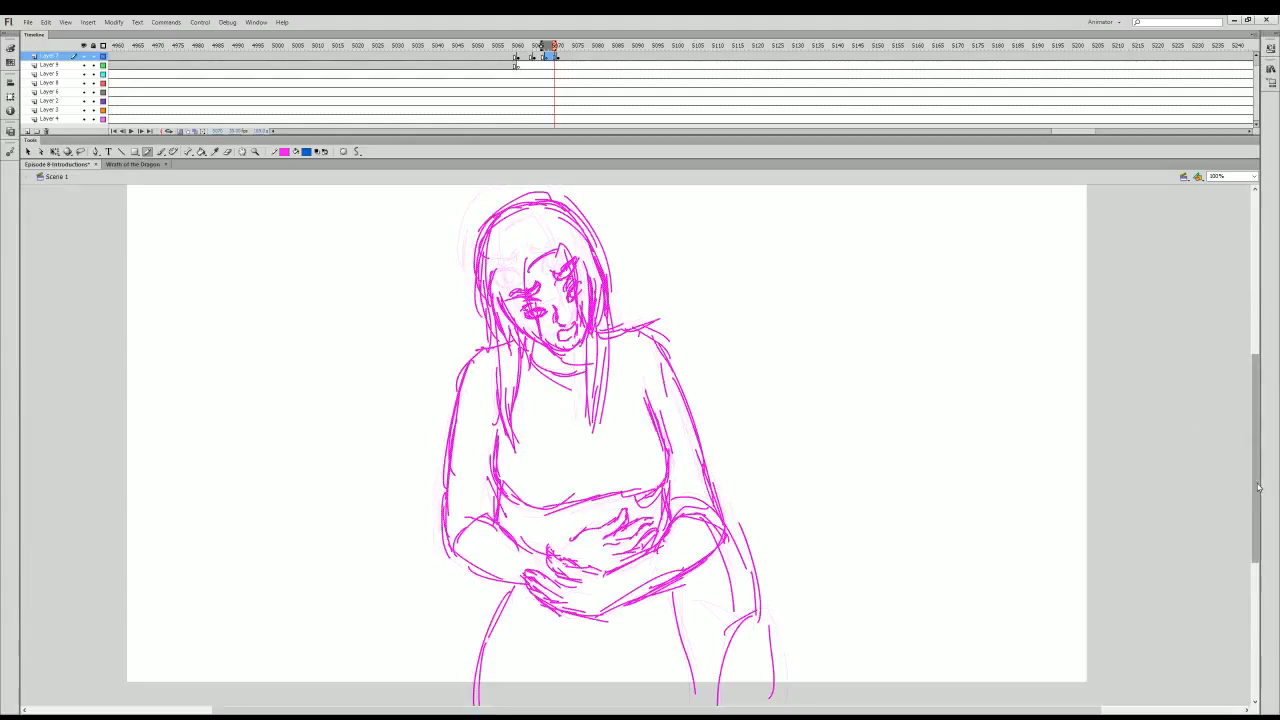
scroll(1215, 483, up, 2)
click(54, 152)
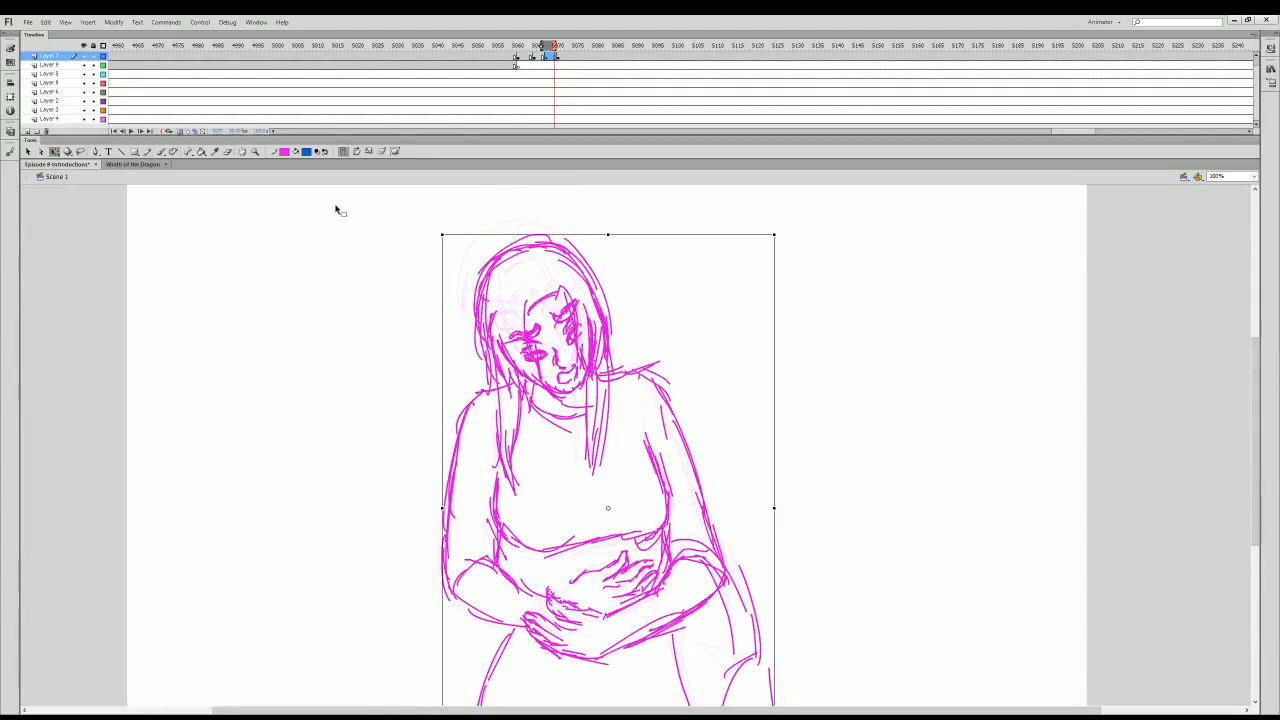
mouse_move(337, 206)
mouse_down()
mouse_move(754, 429)
mouse_move(761, 554)
mouse_up()
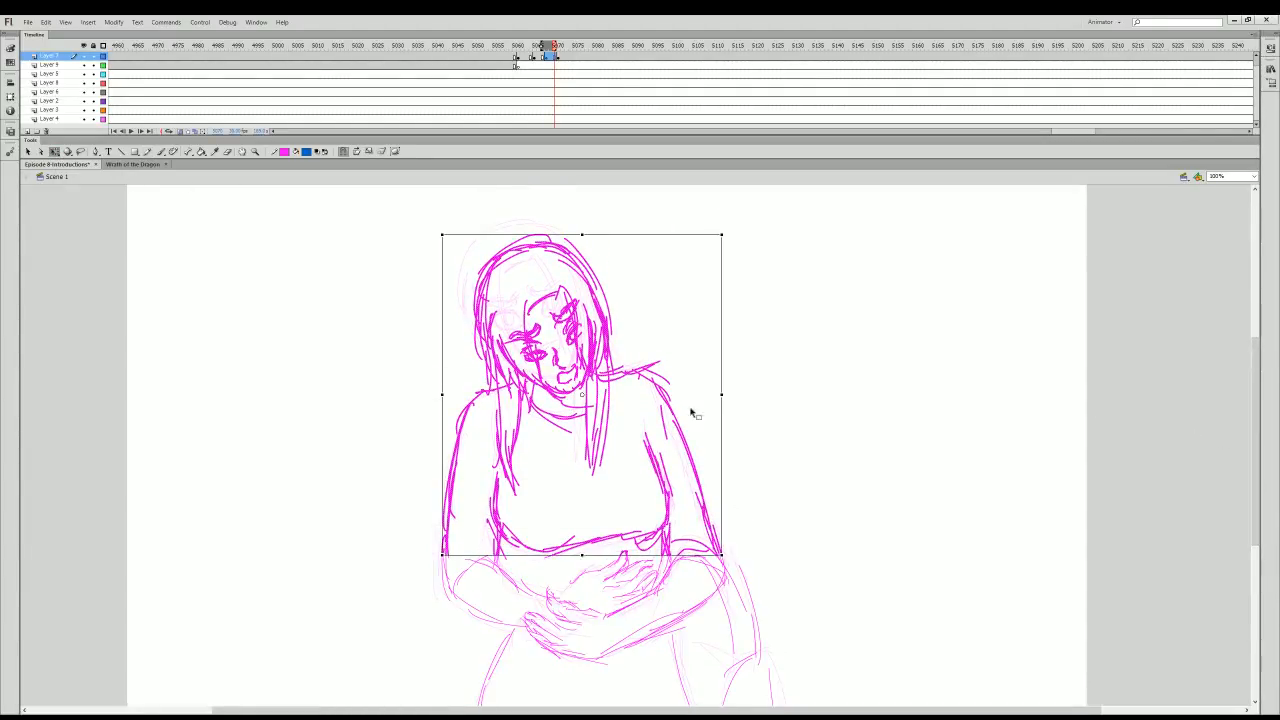
drag(730, 233, 733, 239)
key(ctrl+z)
key(ctrl+z)
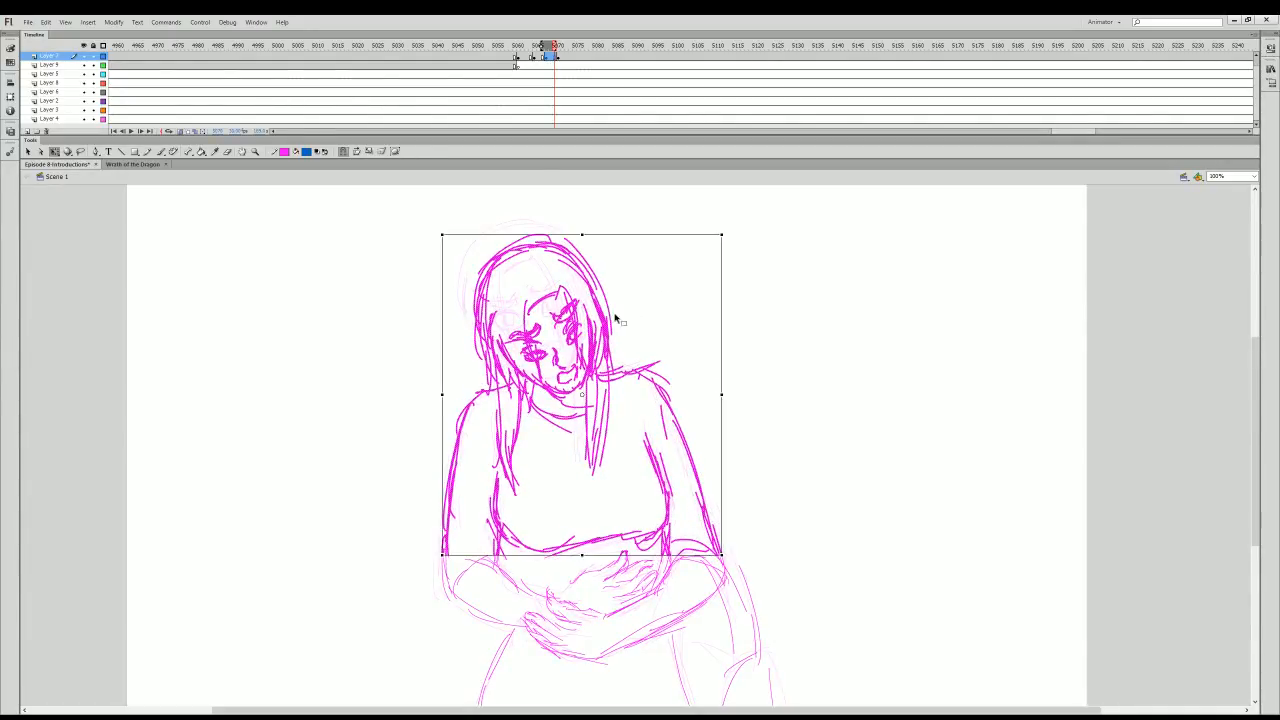
- Replay the transition from the woman's earlier poses into the lowered-head pose to judge its timing
click(543, 58)
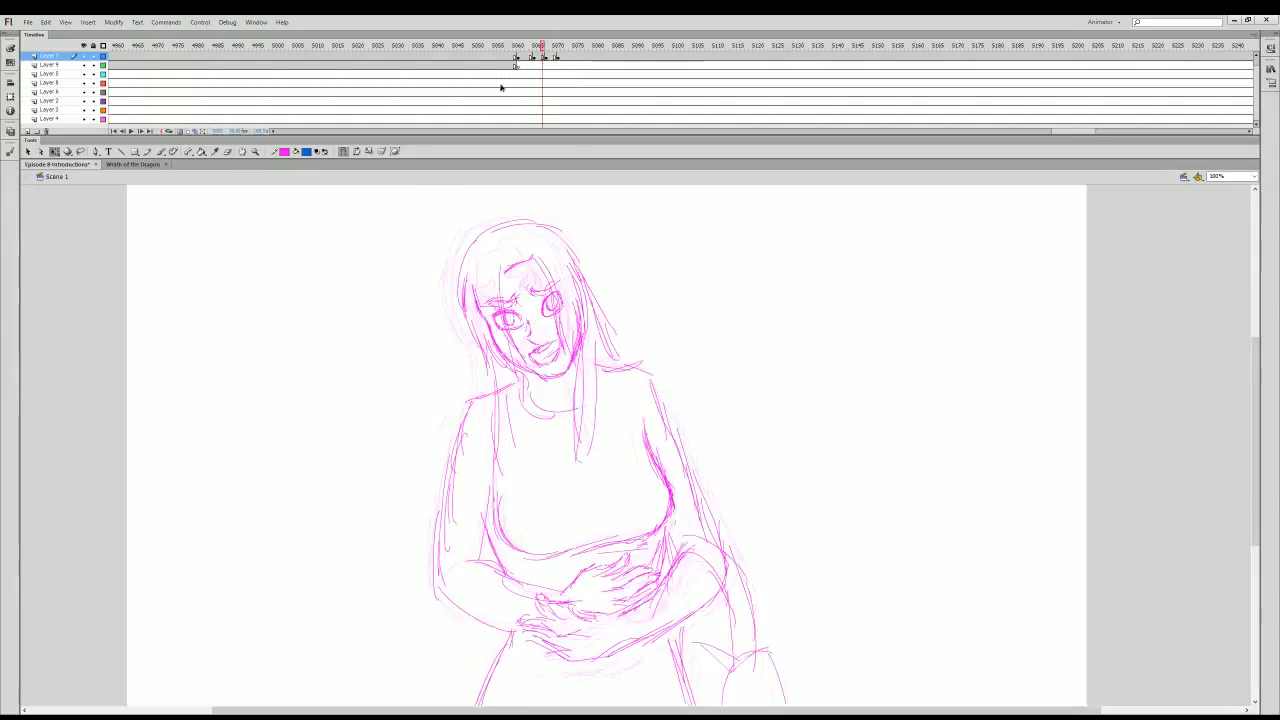
click(494, 106)
key(Return)
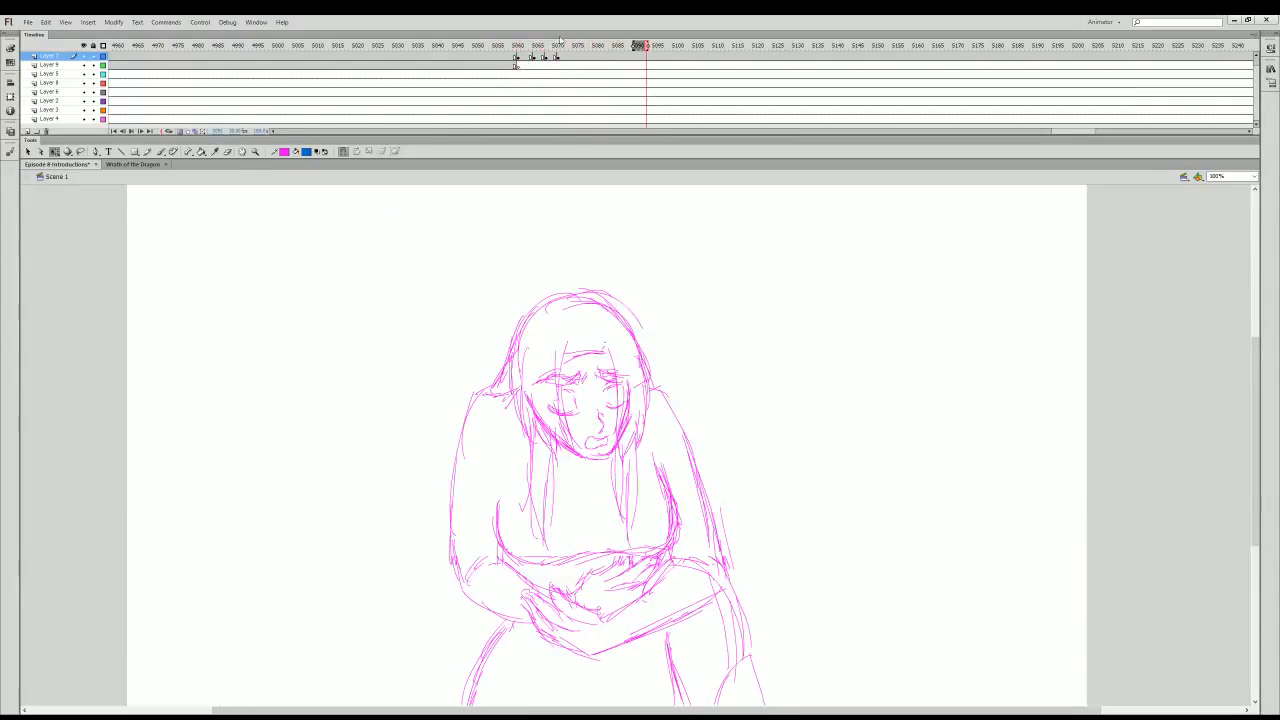
click(563, 47)
click(378, 47)
key(Return)
drag(1256, 458, 1256, 494)
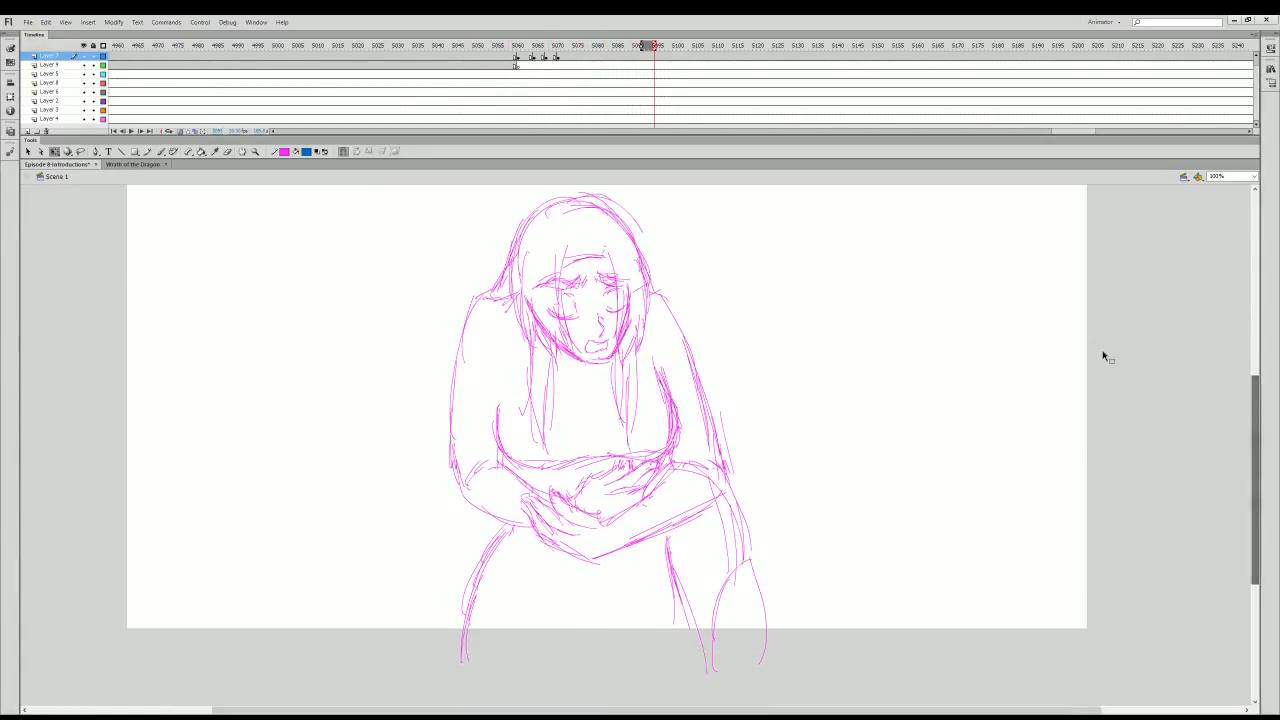
- Go back to the woman's earlier hand-at-chin poses near frame 4765 and play the whole sequence from there
key(comma)
key(comma)
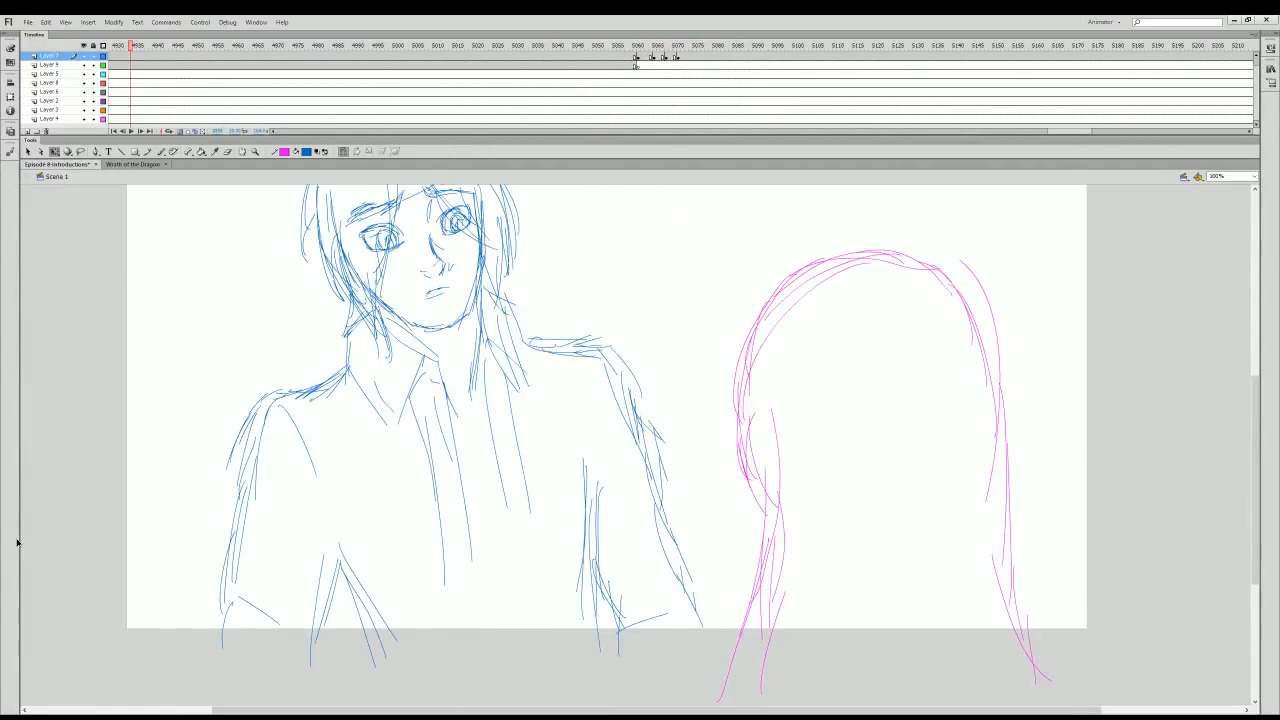
key(comma)
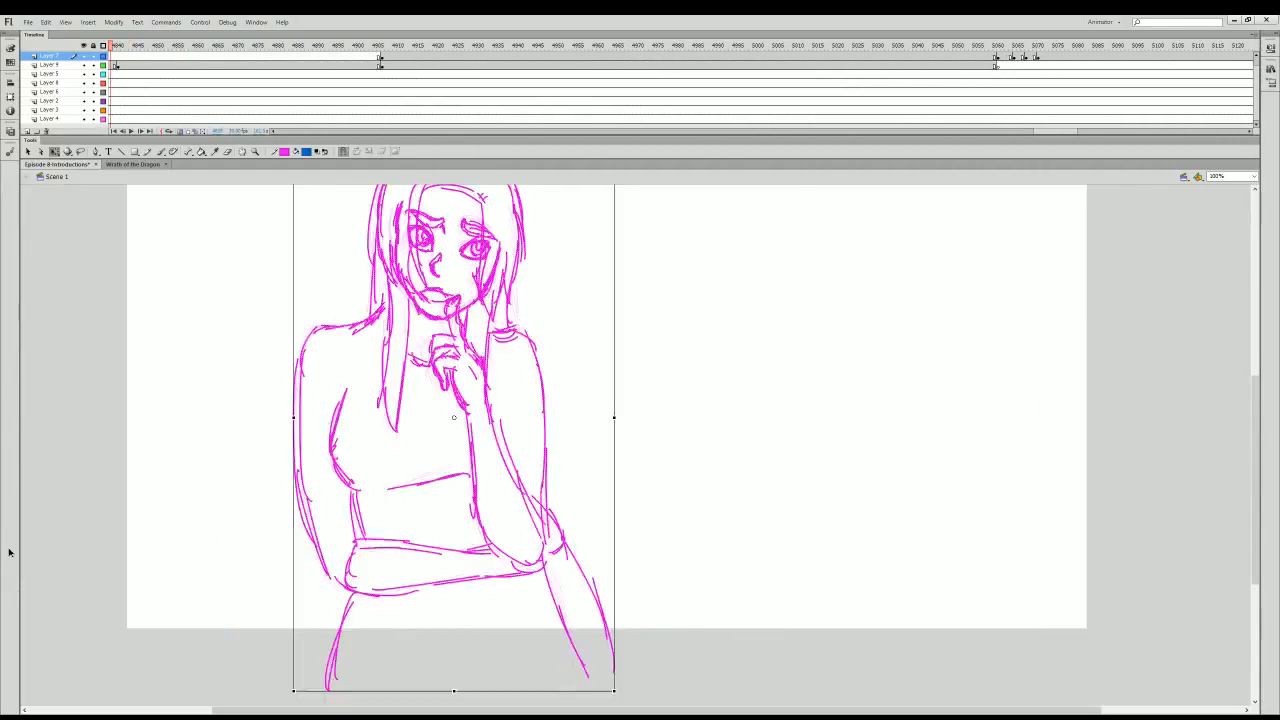
key(comma)
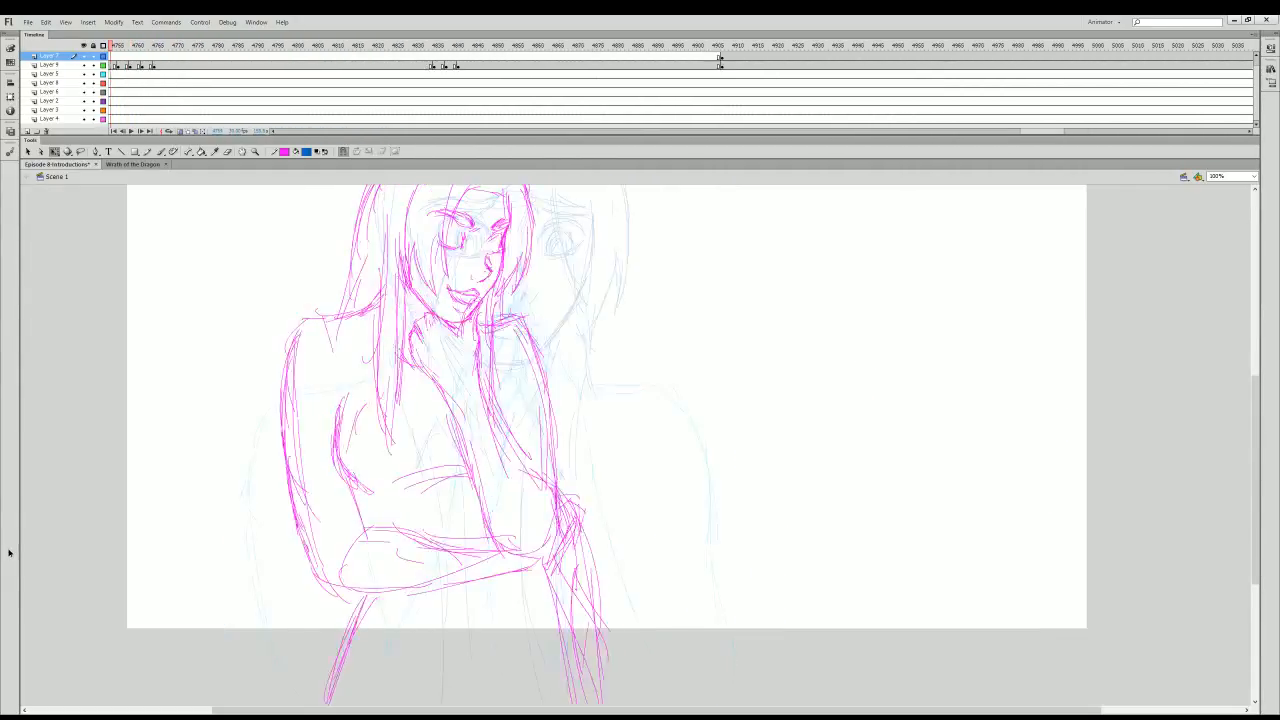
key(Return)
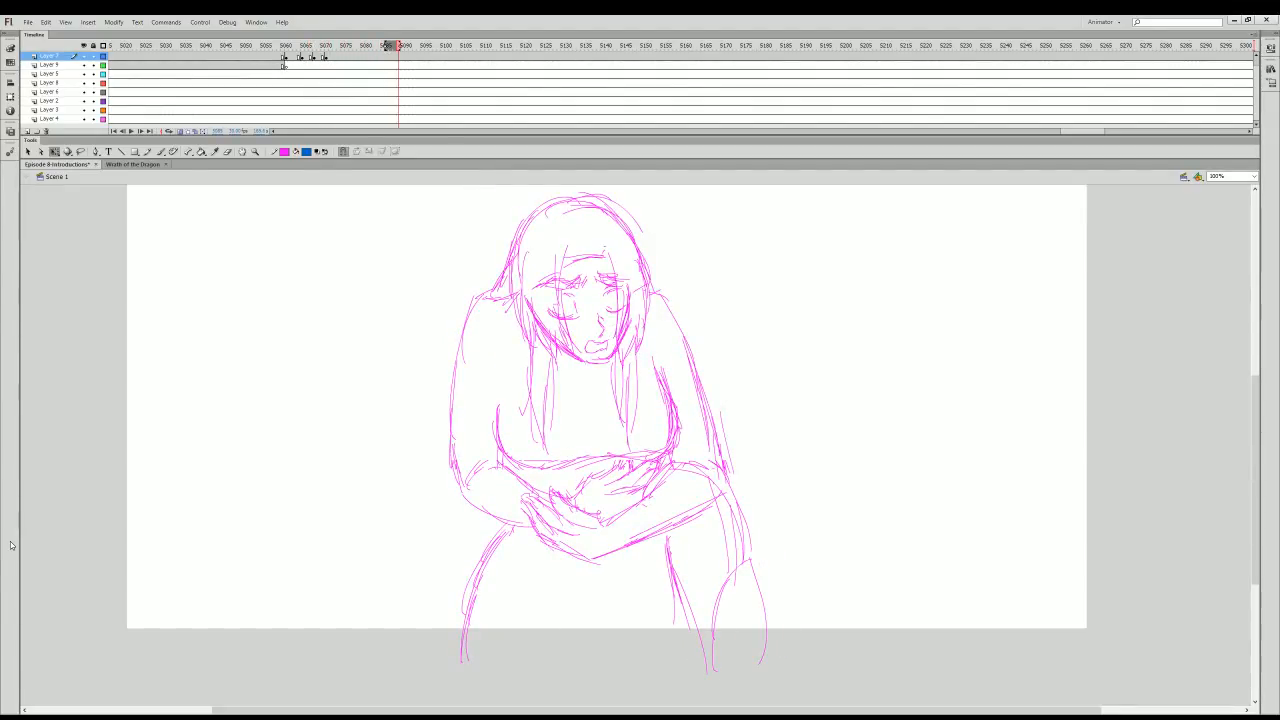
- Insert a blank keyframe shortly after the fourth pose on the woman's sketch layer and save the document
click(341, 57)
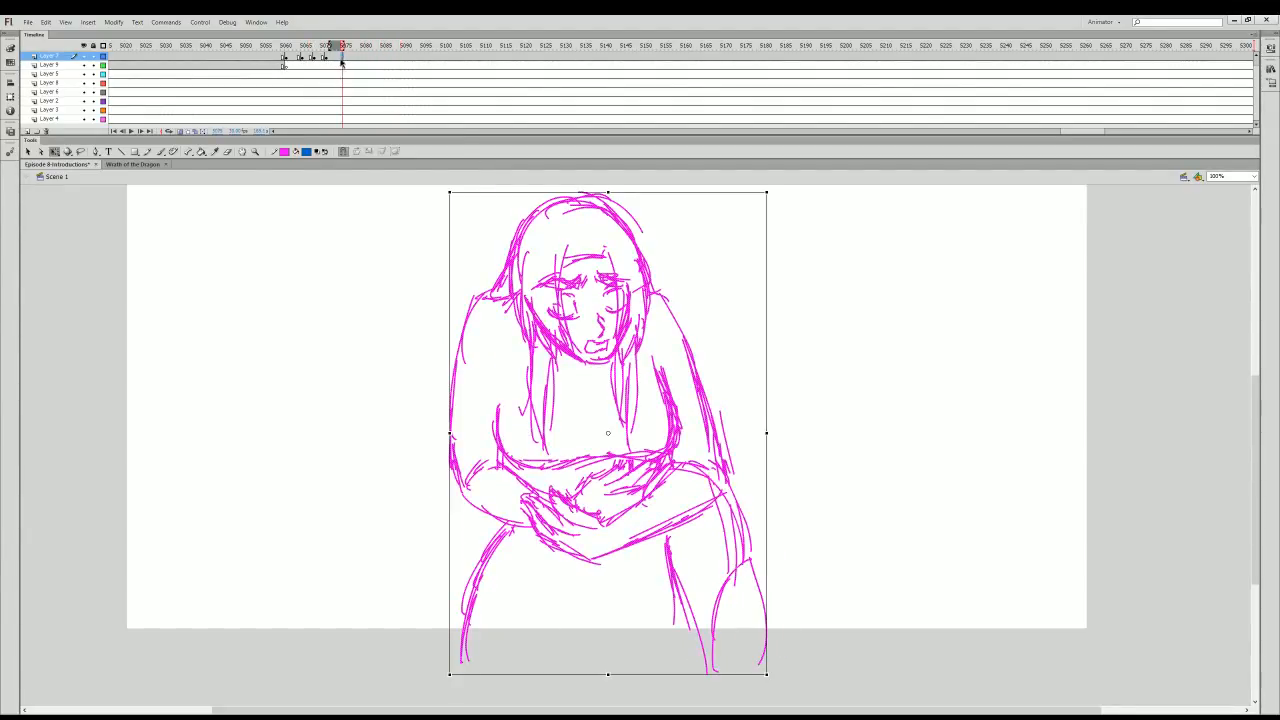
key(F7)
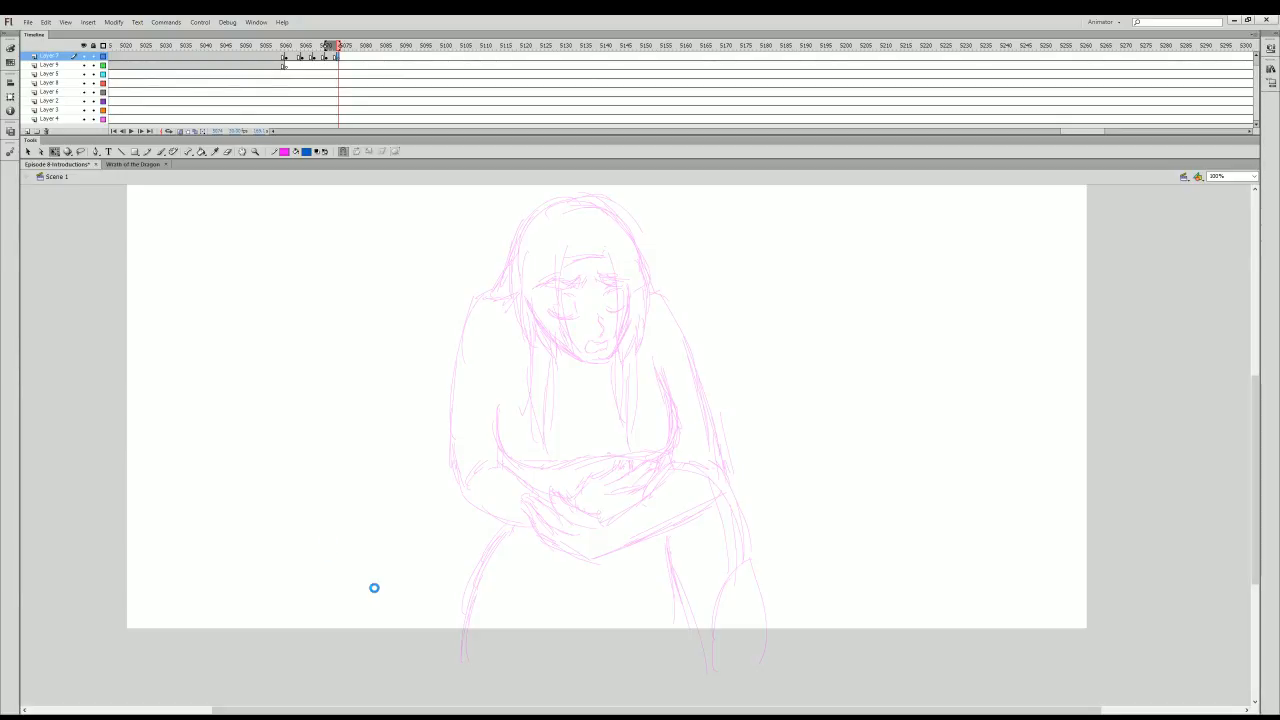
key(ctrl+s)
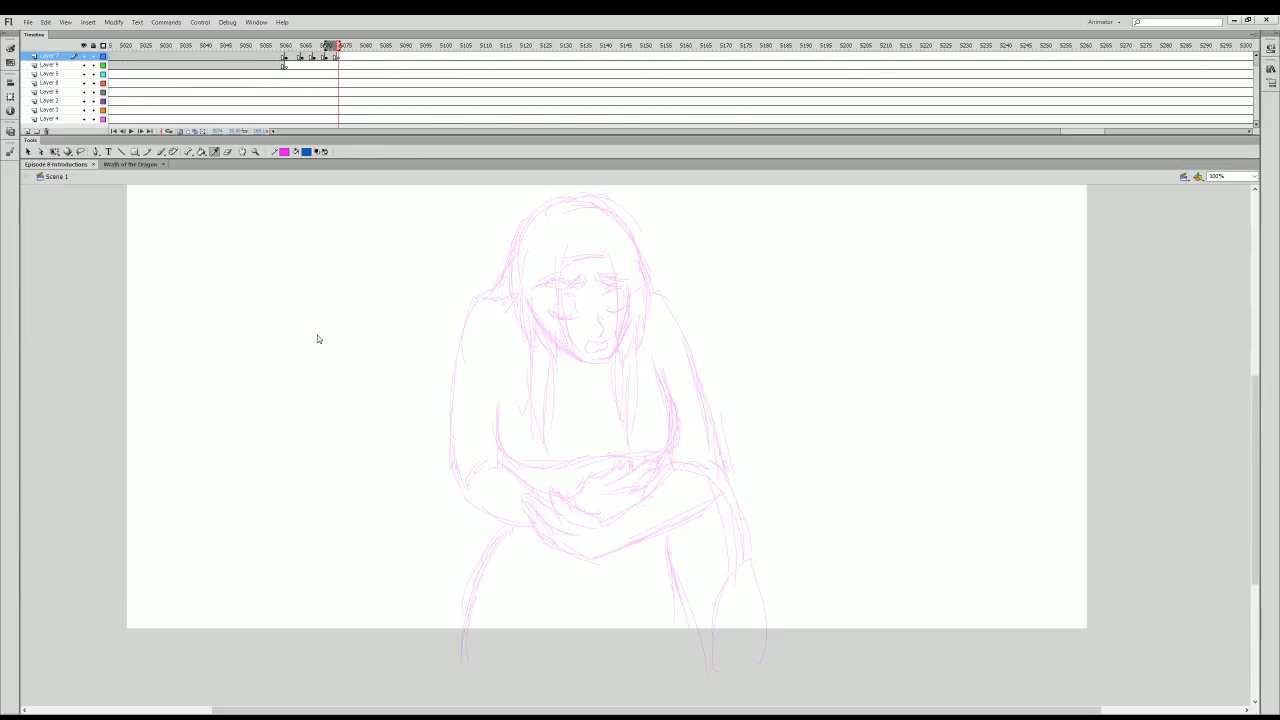
- Zoom to 200% and sketch the fifth pose's jaw and chin in magenta, slightly lower than the onion-skinned face
key(b)
click(149, 151)
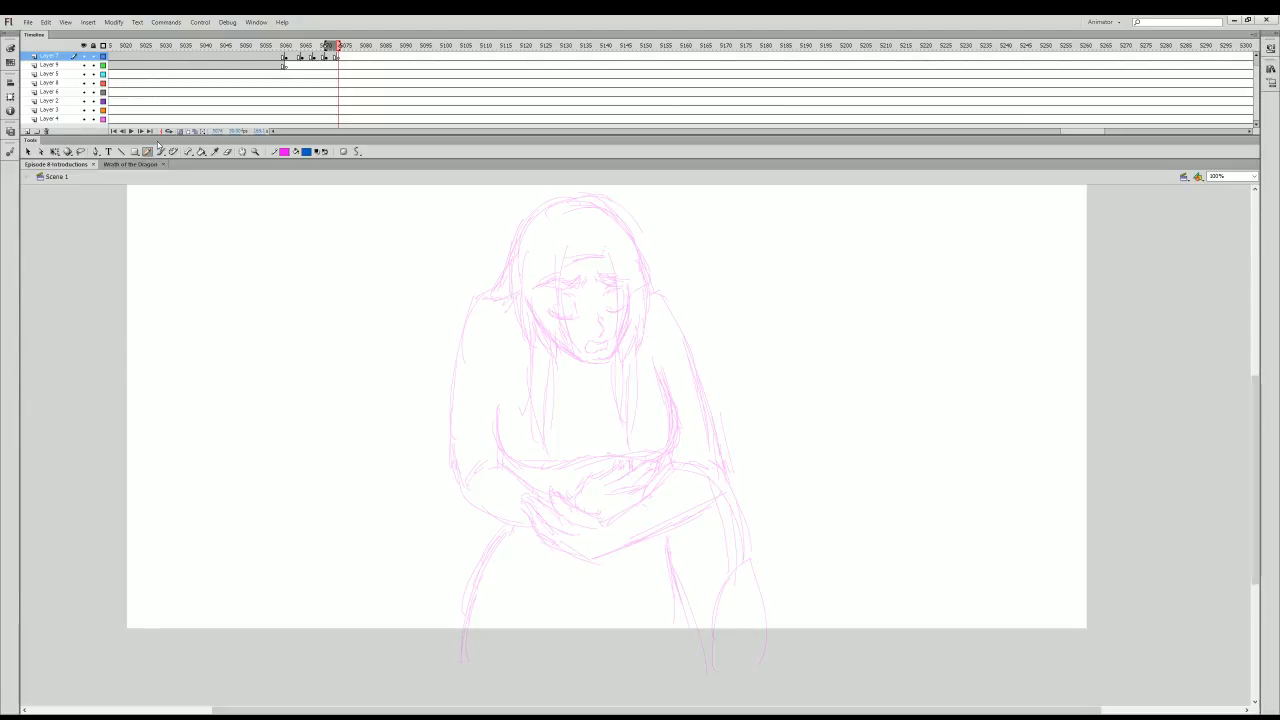
click(255, 151)
click(657, 361)
key(b)
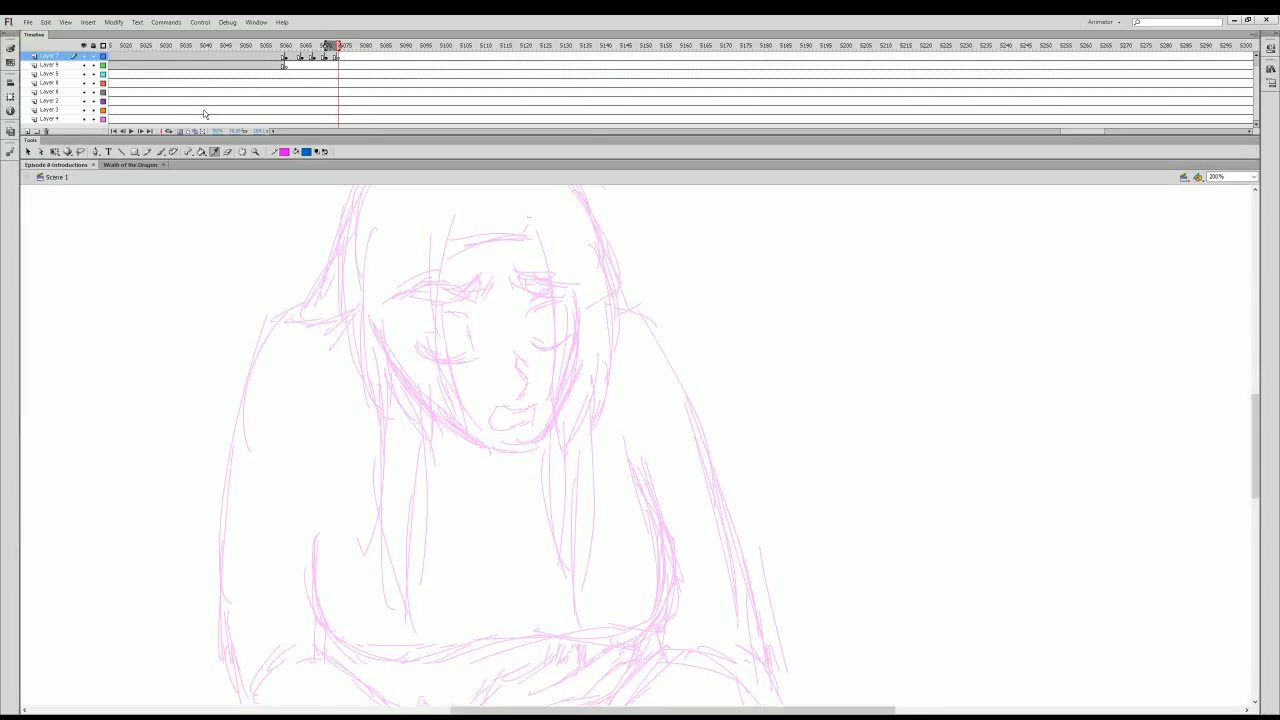
click(411, 390)
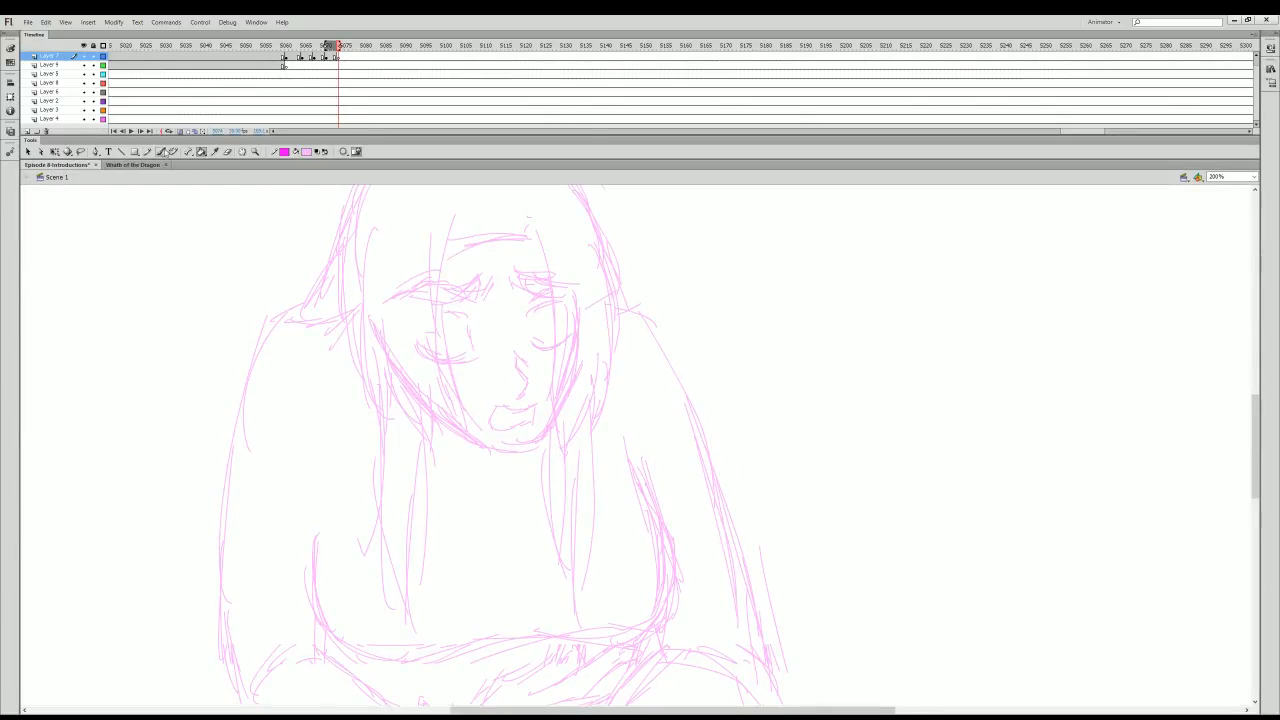
key(b)
drag(388, 362, 452, 446)
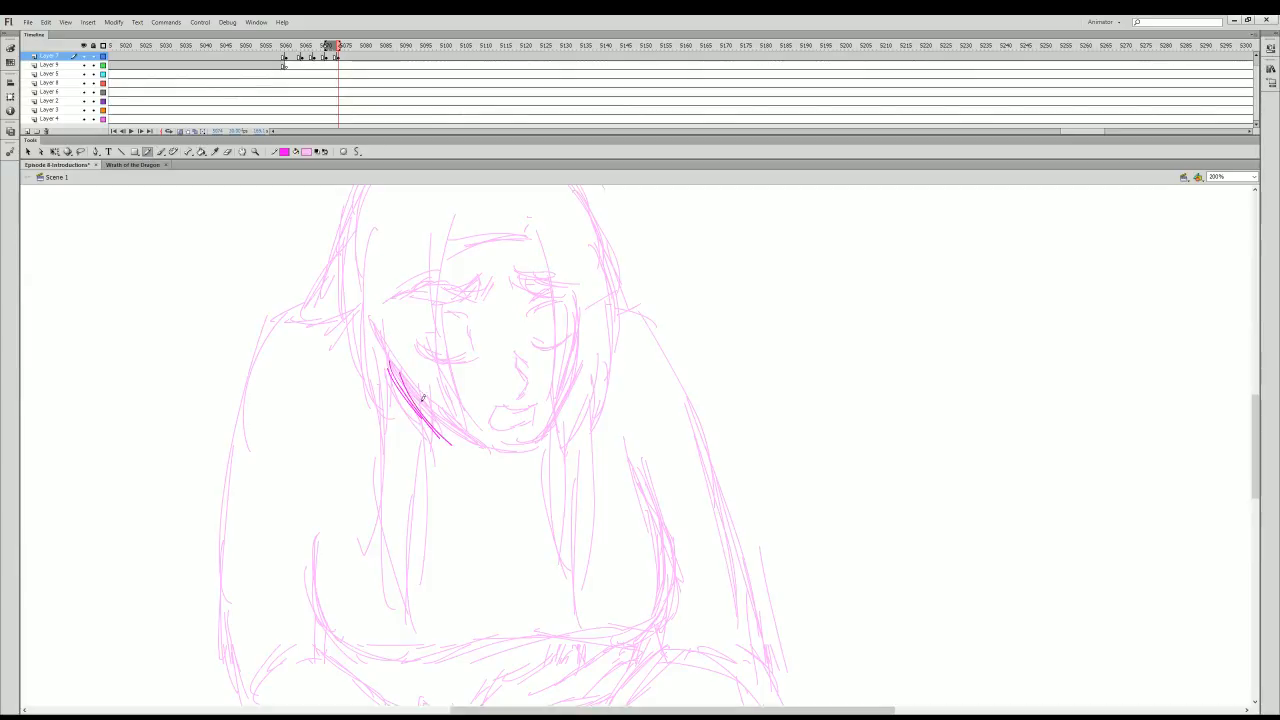
drag(415, 399, 460, 455)
drag(420, 412, 488, 458)
drag(445, 429, 493, 471)
mouse_move(452, 449)
mouse_down()
mouse_move(510, 474)
mouse_move(540, 460)
mouse_move(566, 420)
mouse_up()
mouse_move(538, 464)
mouse_down()
mouse_move(580, 408)
mouse_move(568, 416)
mouse_move(593, 348)
mouse_move(577, 405)
mouse_up()
drag(588, 326, 577, 414)
drag(388, 331, 430, 410)
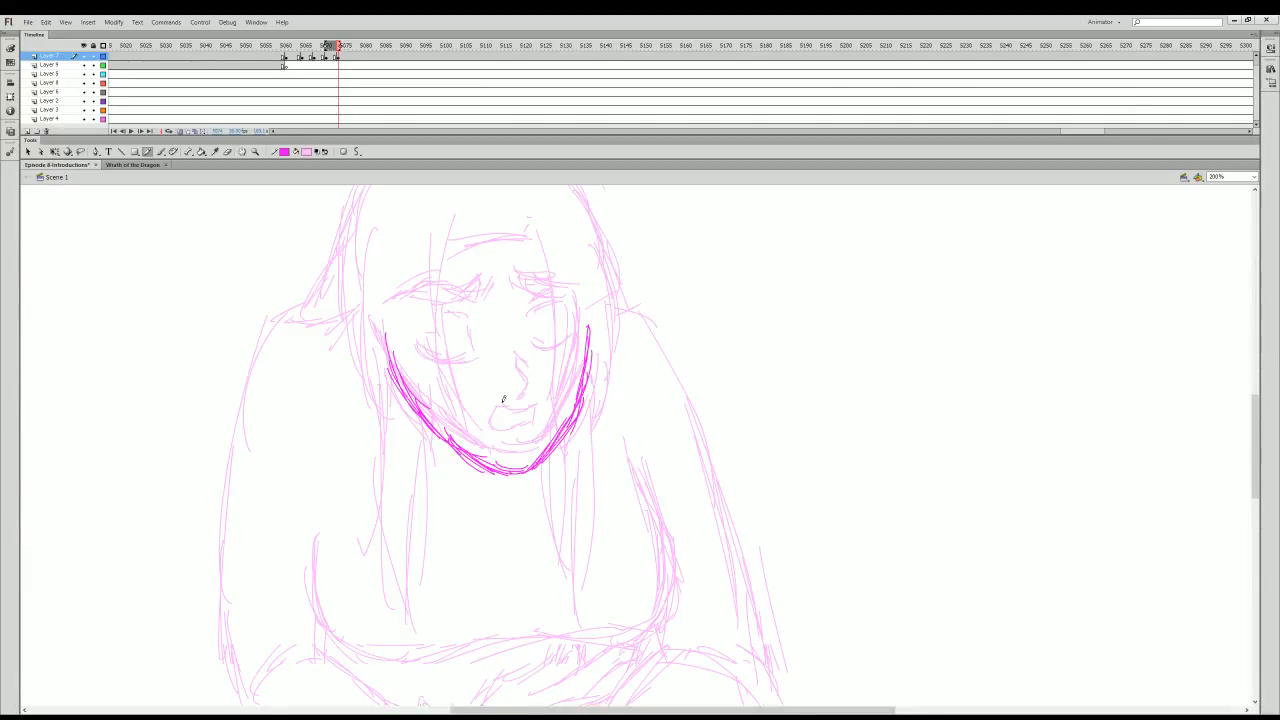
drag(570, 432, 550, 457)
- Draw the fifth pose's lowered eyelids, nose, mouth and the curved lines beneath both eyes
mouse_move(402, 320)
mouse_down()
mouse_move(488, 300)
mouse_move(482, 290)
mouse_move(481, 304)
mouse_move(391, 316)
mouse_move(412, 323)
mouse_up()
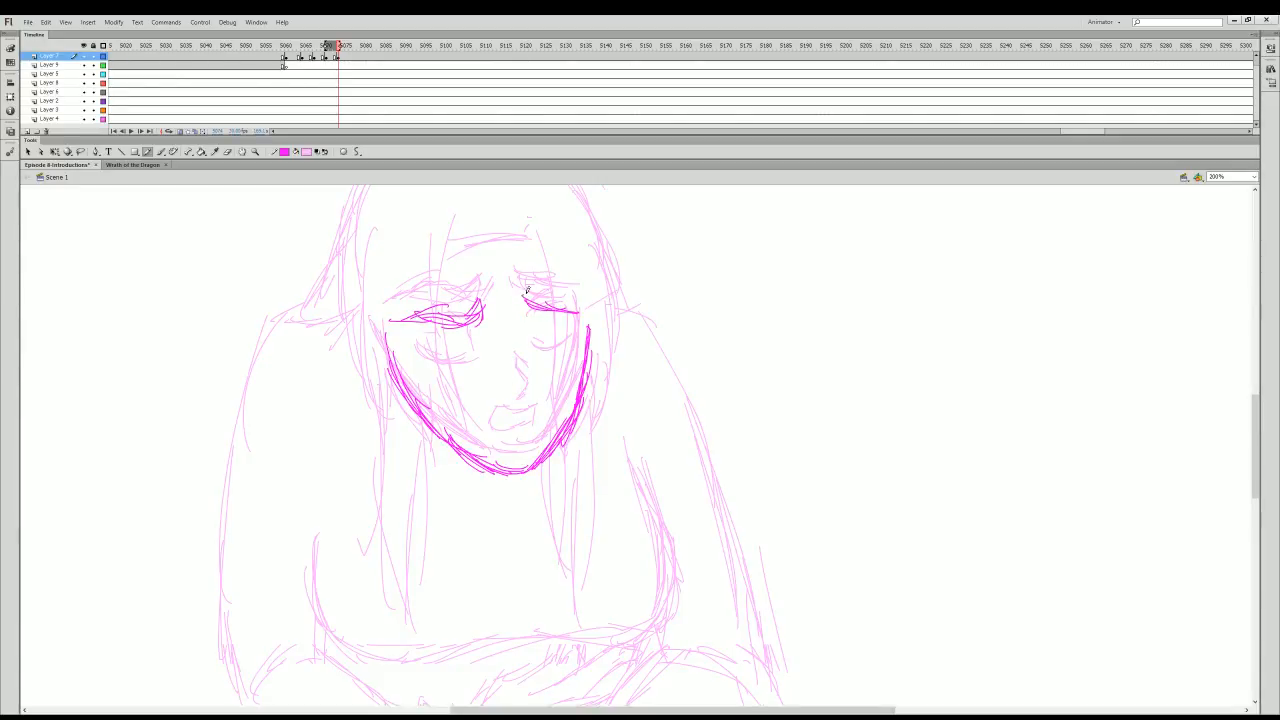
mouse_move(527, 290)
mouse_down()
mouse_move(522, 305)
mouse_move(560, 317)
mouse_up()
mouse_move(530, 395)
mouse_down()
mouse_move(494, 435)
mouse_move(531, 426)
mouse_up()
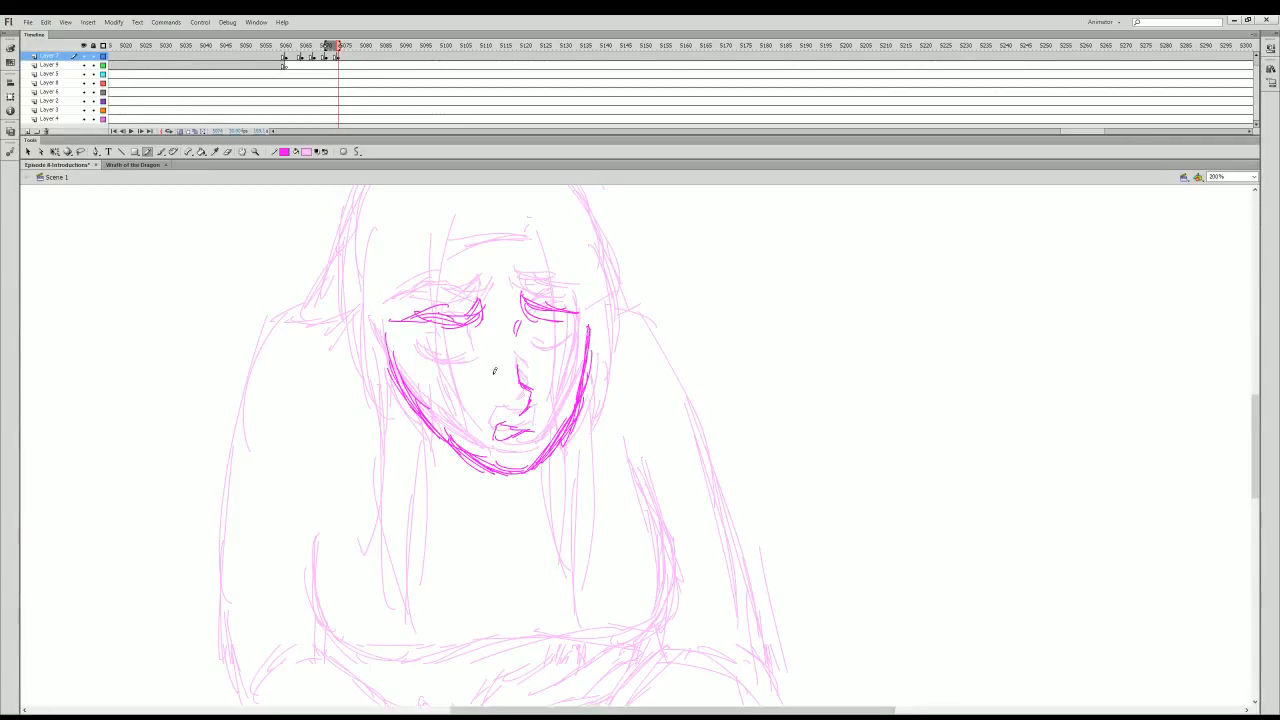
mouse_move(426, 362)
mouse_down()
mouse_move(463, 376)
mouse_move(575, 348)
mouse_move(584, 390)
mouse_up()
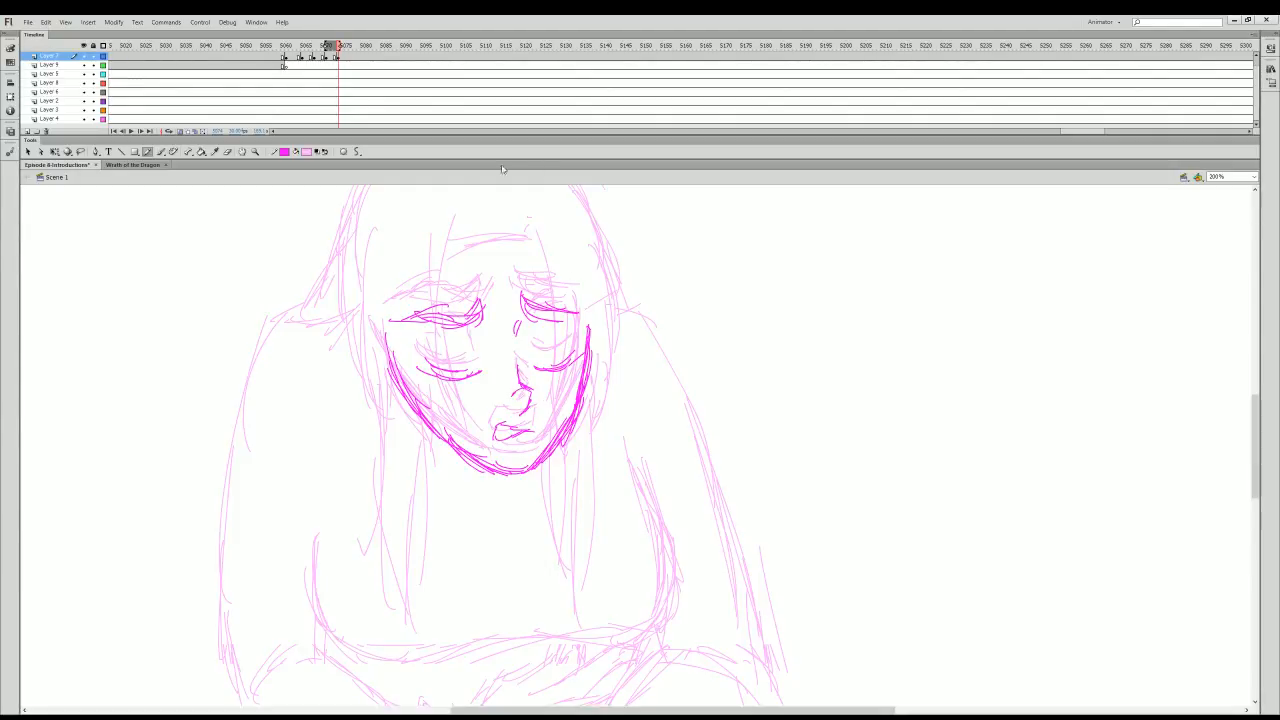
- Zoom out to 100% and play the sequence from about frame 5043 through the new fifth-pose face
click(255, 151)
click(355, 151)
click(626, 500)
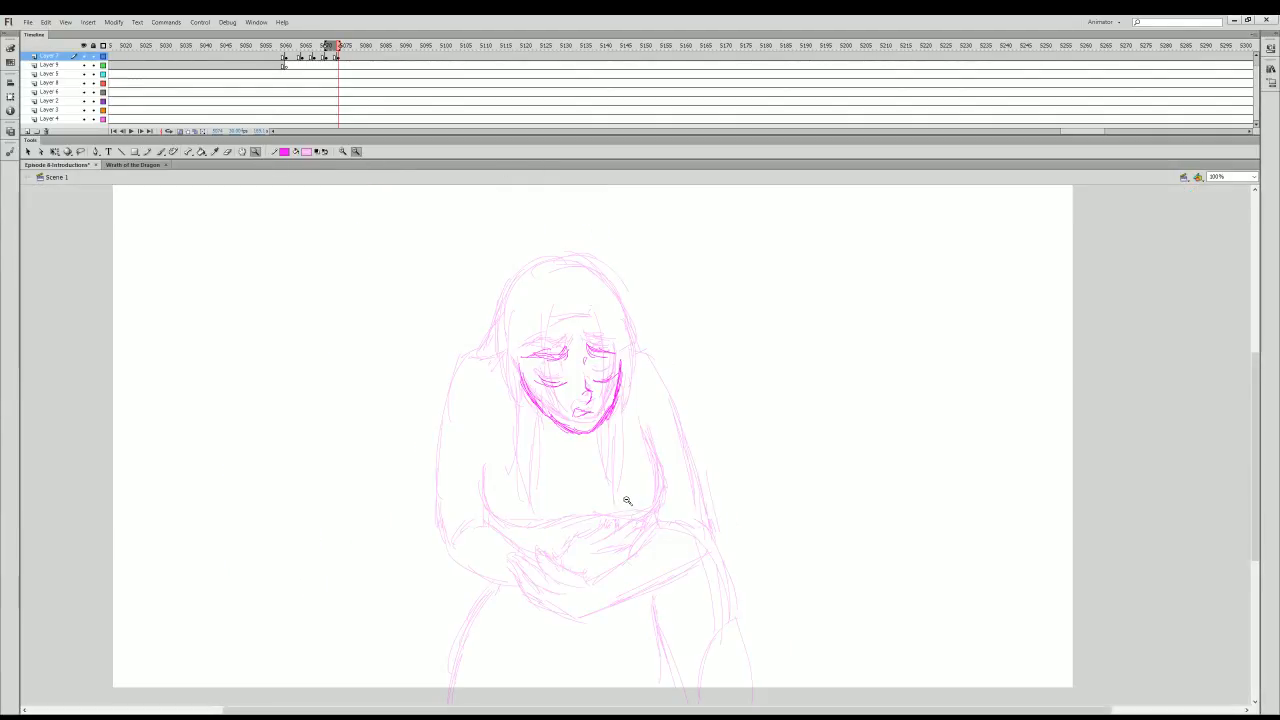
click(147, 152)
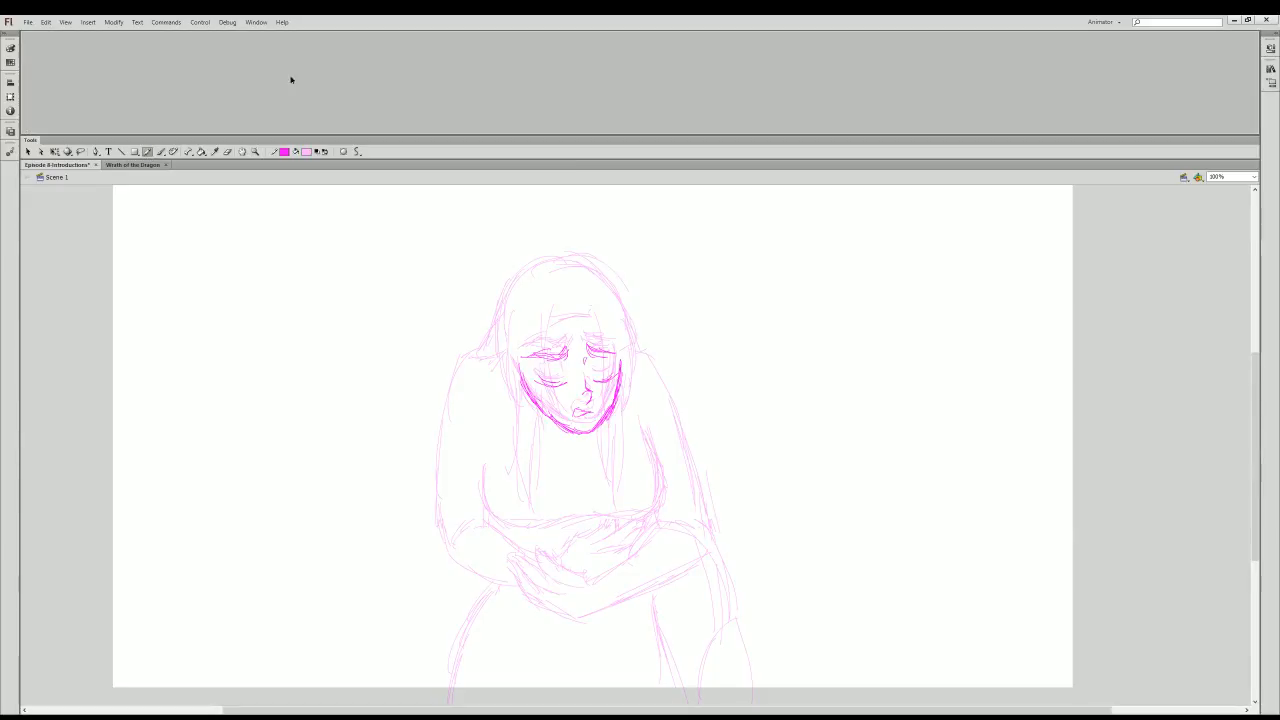
drag(334, 46, 217, 46)
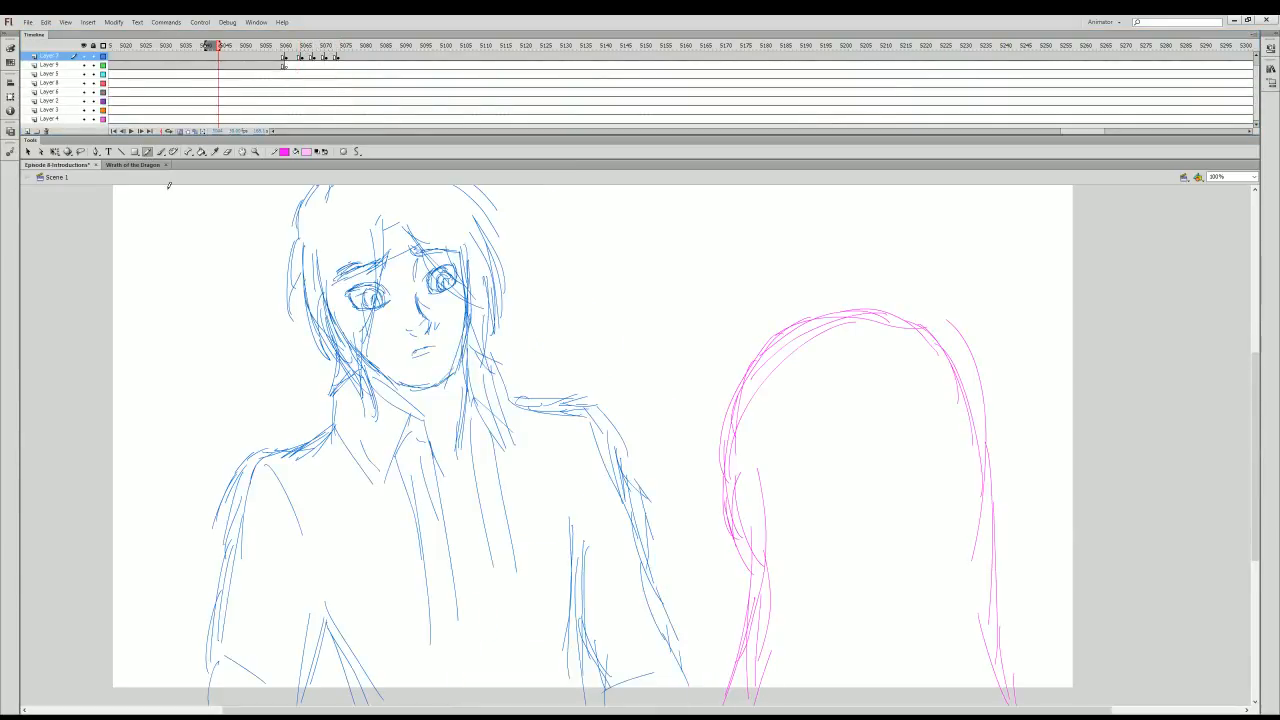
key(Return)
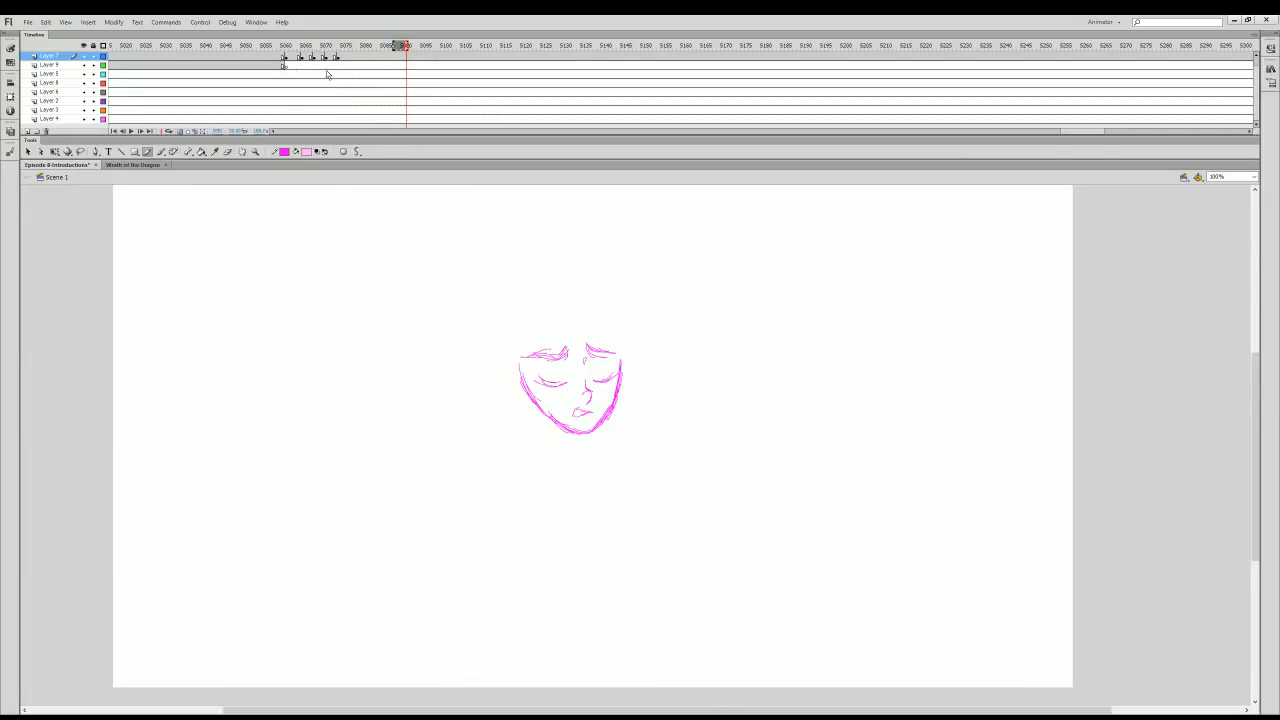
- Draw the fifth pose's forehead hairline and the hair strands framing both sides of the lowered face
click(334, 47)
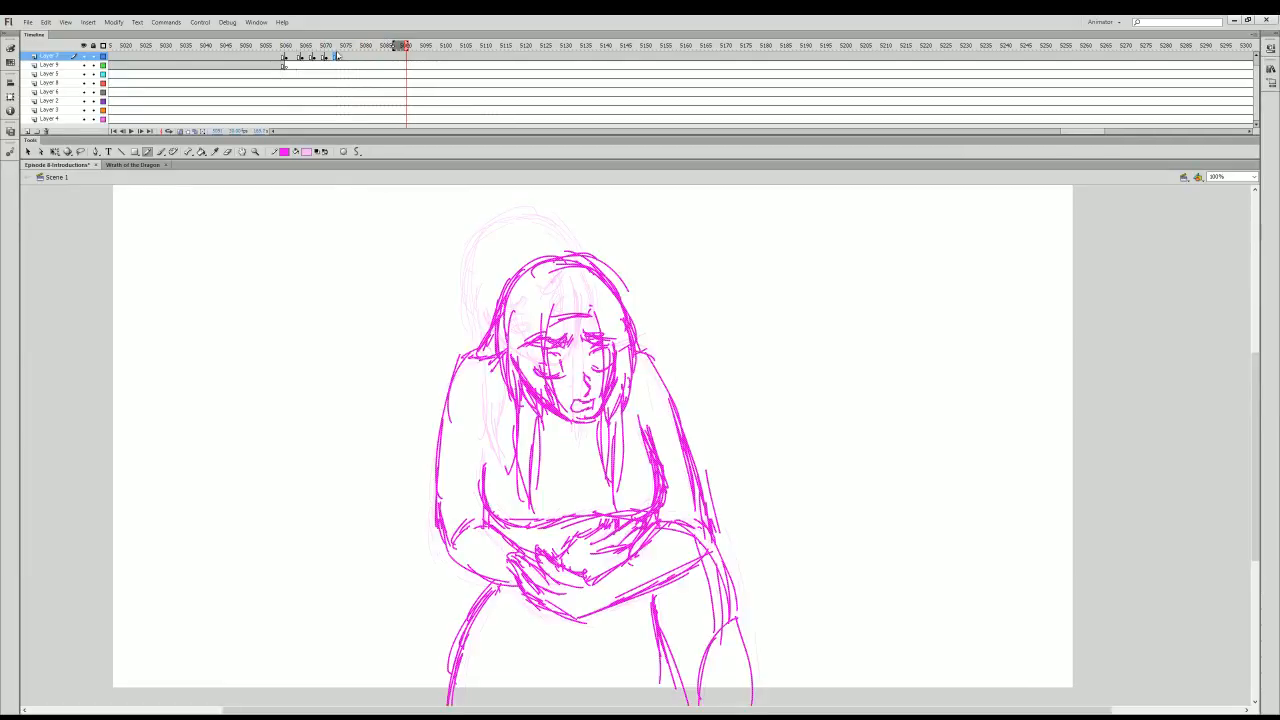
click(342, 57)
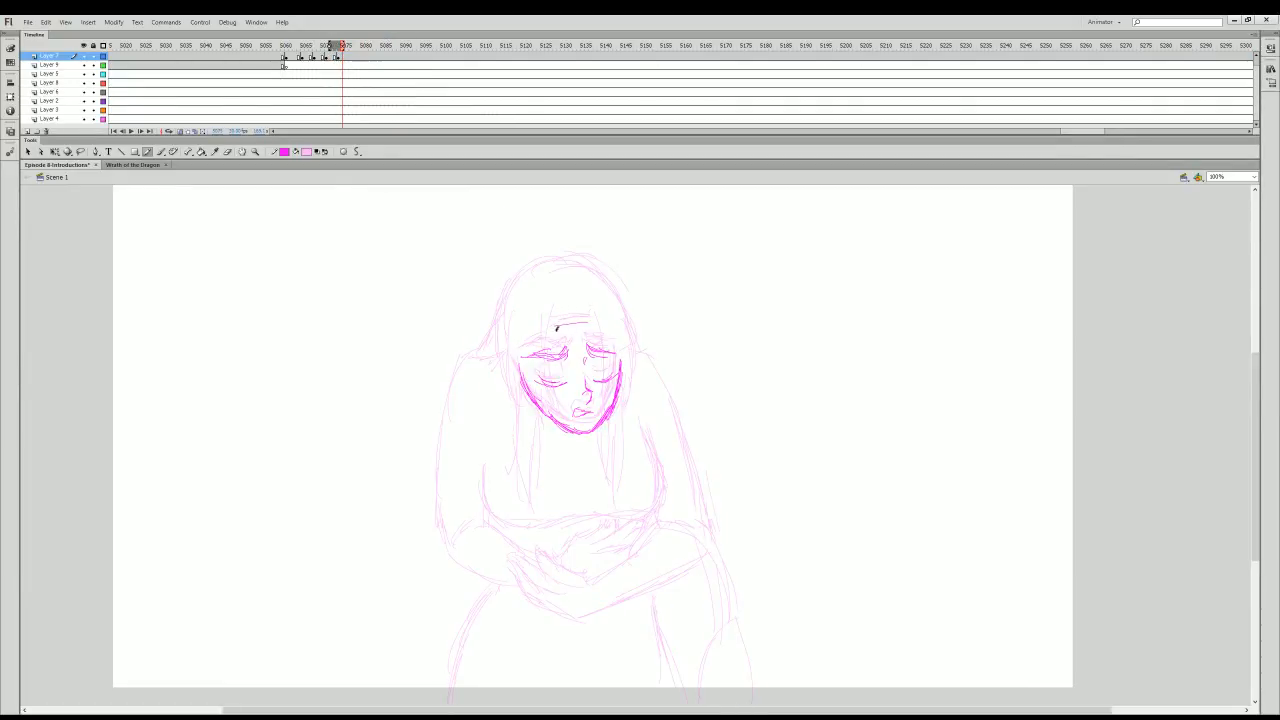
drag(596, 313, 602, 417)
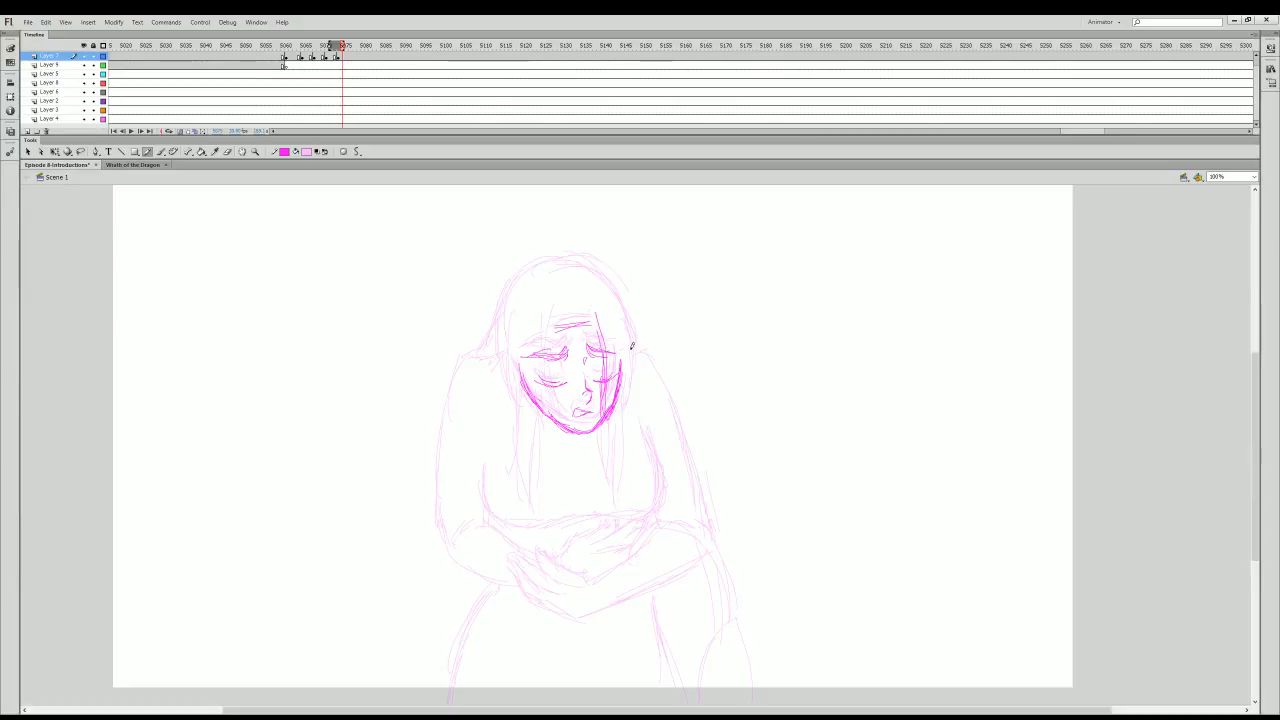
drag(632, 335, 630, 413)
drag(626, 364, 618, 408)
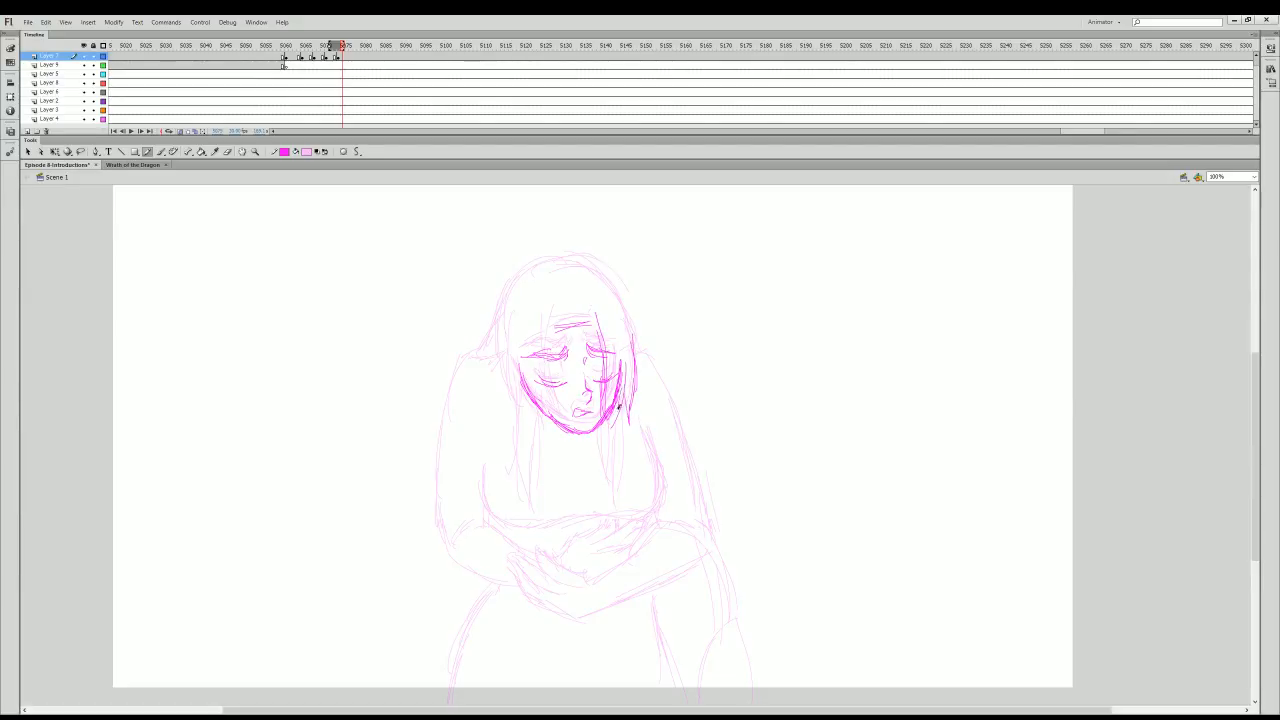
drag(541, 316, 550, 406)
drag(540, 358, 560, 418)
drag(546, 384, 564, 420)
drag(549, 338, 563, 418)
mouse_move(548, 332)
mouse_down()
mouse_move(556, 366)
mouse_move(512, 368)
mouse_move(511, 392)
mouse_up()
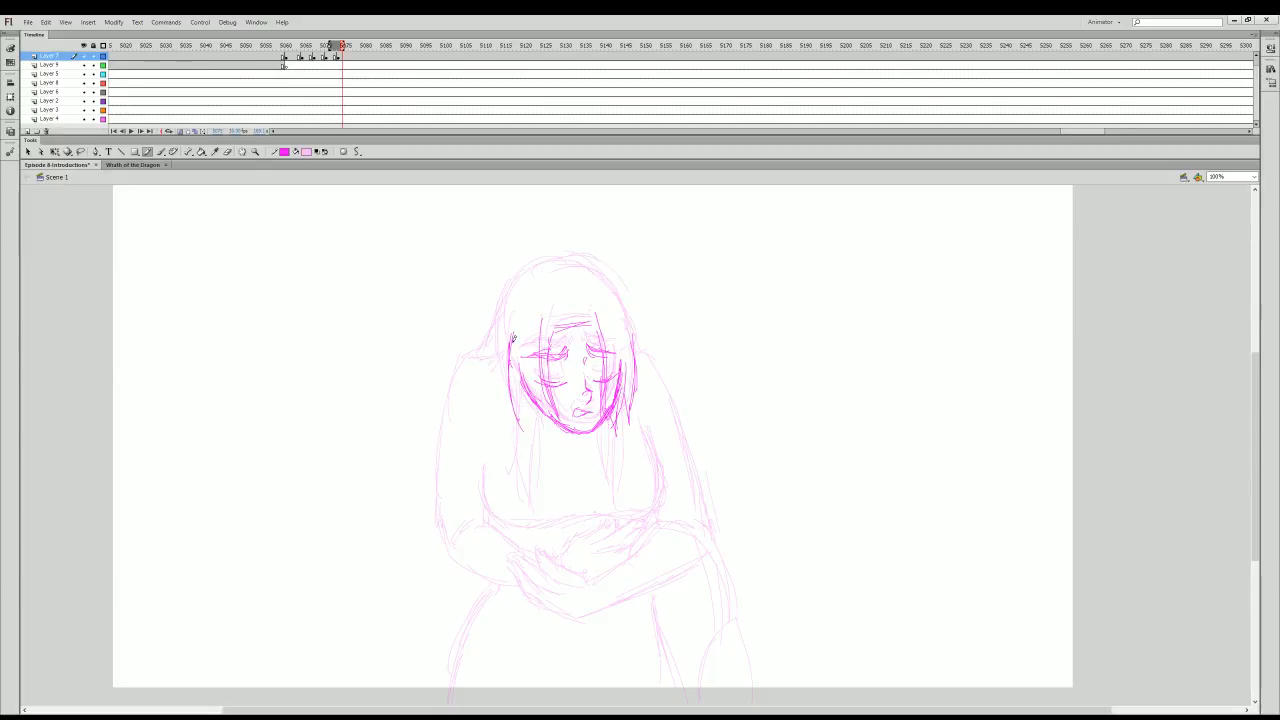
mouse_move(512, 338)
mouse_down()
mouse_move(522, 407)
mouse_move(517, 397)
mouse_move(527, 416)
mouse_move(525, 377)
mouse_move(536, 436)
mouse_up()
- Outline the crown of the fifth pose's head slightly lower than the onion skin and sketch both shoulders
mouse_move(527, 273)
mouse_down()
mouse_move(571, 266)
mouse_move(547, 266)
mouse_move(625, 340)
mouse_up()
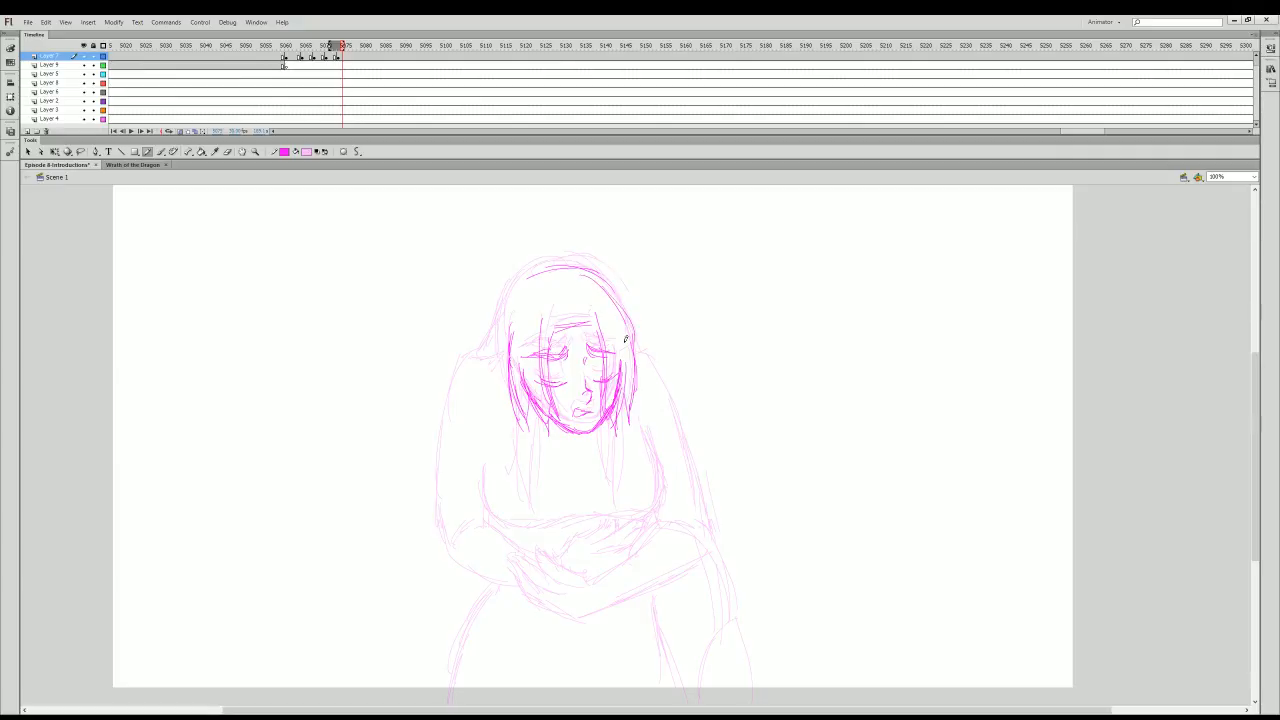
drag(548, 277, 498, 349)
drag(650, 348, 674, 396)
drag(477, 347, 445, 436)
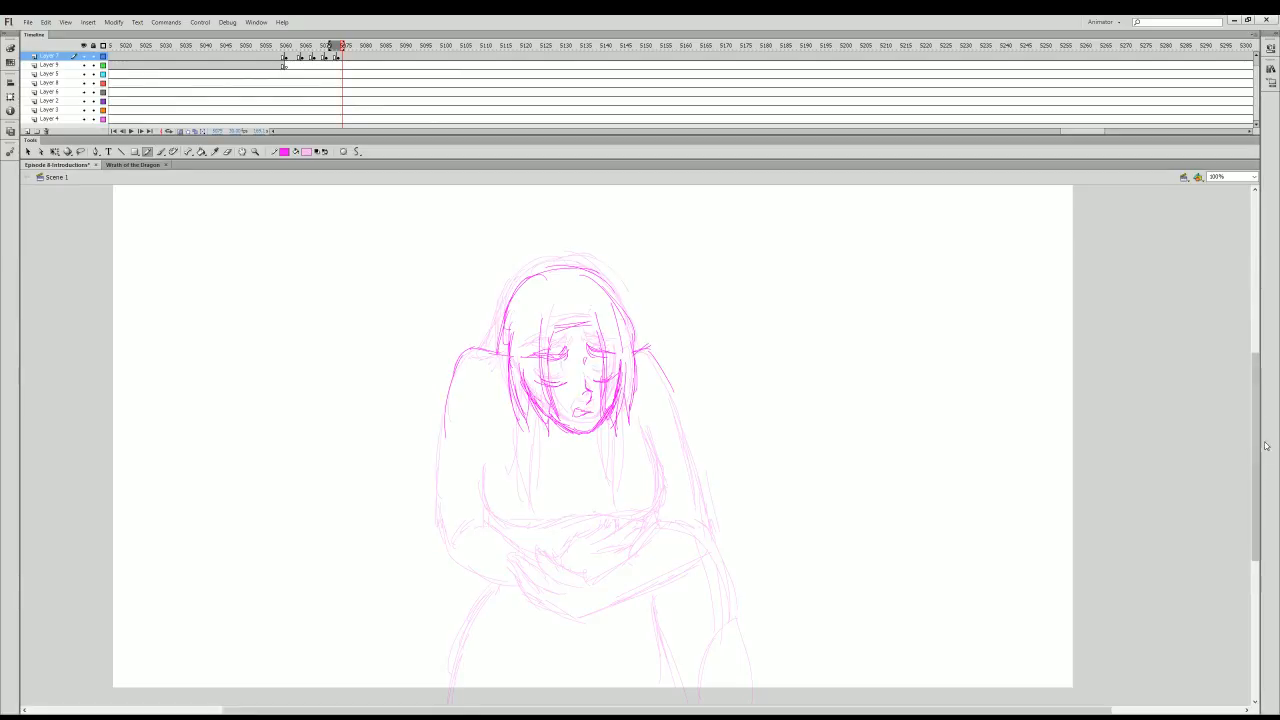
- Sketch the fifth pose's chest contour and the long hair strands falling over it on both sides
scroll(640, 371, down, 3)
drag(653, 372, 646, 438)
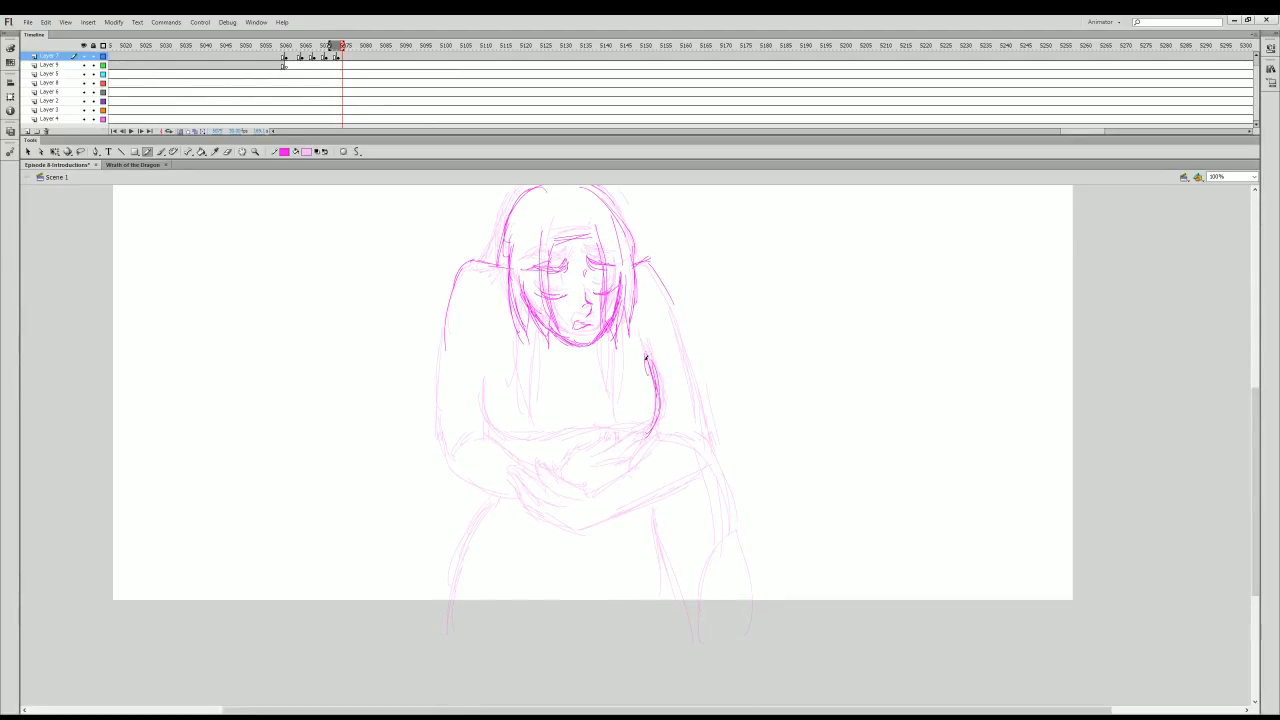
drag(645, 357, 656, 410)
mouse_move(484, 377)
mouse_down()
mouse_move(504, 428)
mouse_move(547, 441)
mouse_move(535, 445)
mouse_move(652, 428)
mouse_up()
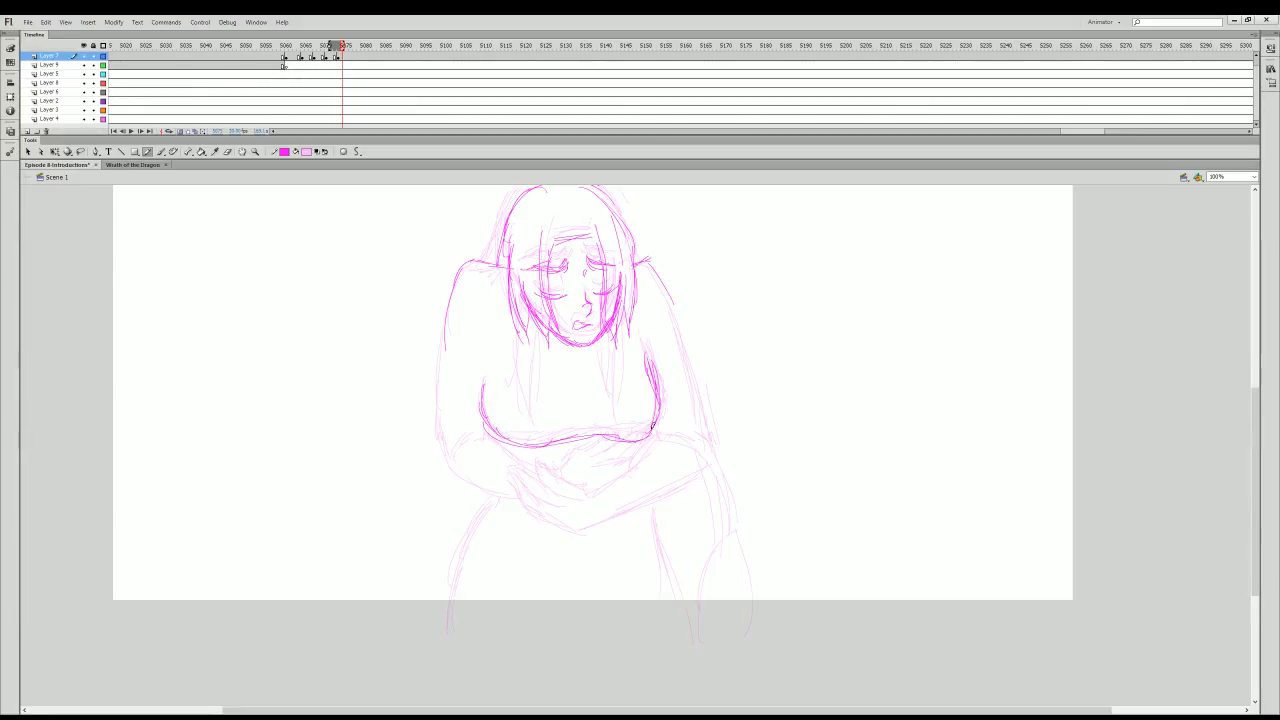
mouse_move(515, 325)
mouse_down()
mouse_move(518, 420)
mouse_move(535, 428)
mouse_move(533, 405)
mouse_move(535, 450)
mouse_up()
drag(610, 332, 615, 440)
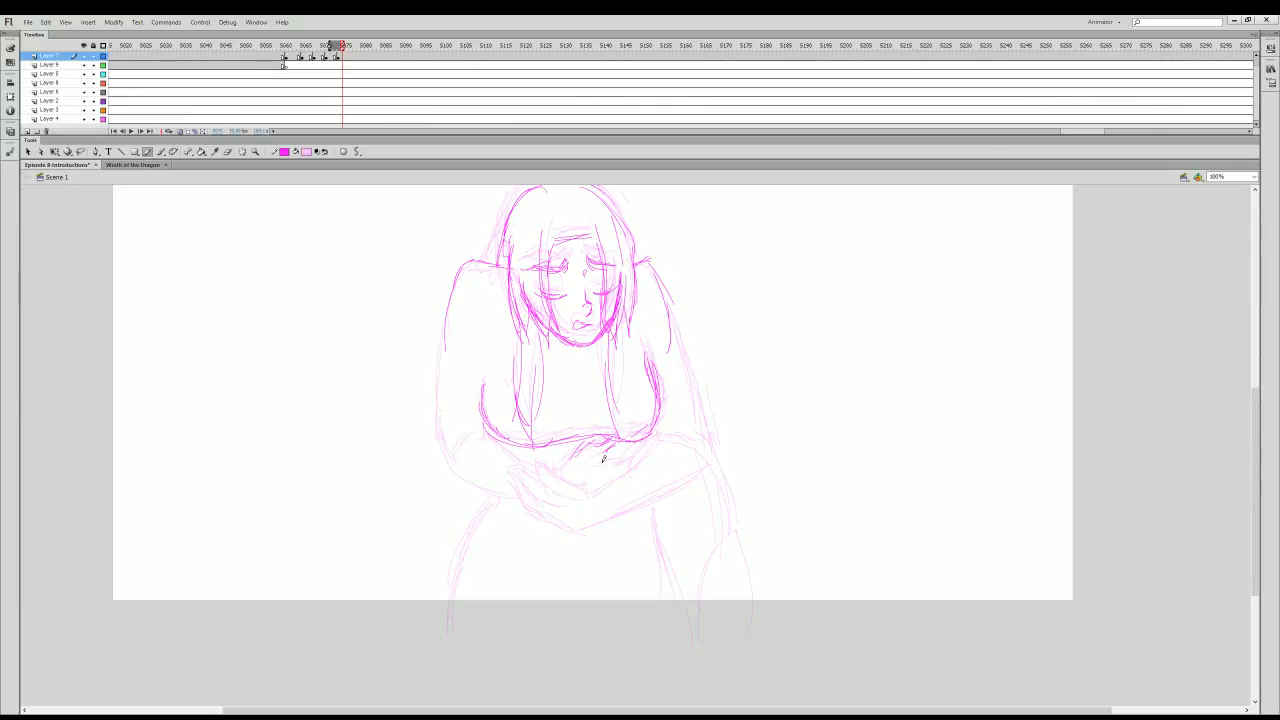
- Draw the fifth pose's clasped hands, the outer arm lines and the forearm beneath the hands
mouse_move(621, 460)
mouse_down()
mouse_move(637, 440)
mouse_move(556, 470)
mouse_up()
mouse_move(448, 298)
mouse_down()
mouse_move(448, 438)
mouse_move(498, 434)
mouse_move(556, 466)
mouse_up()
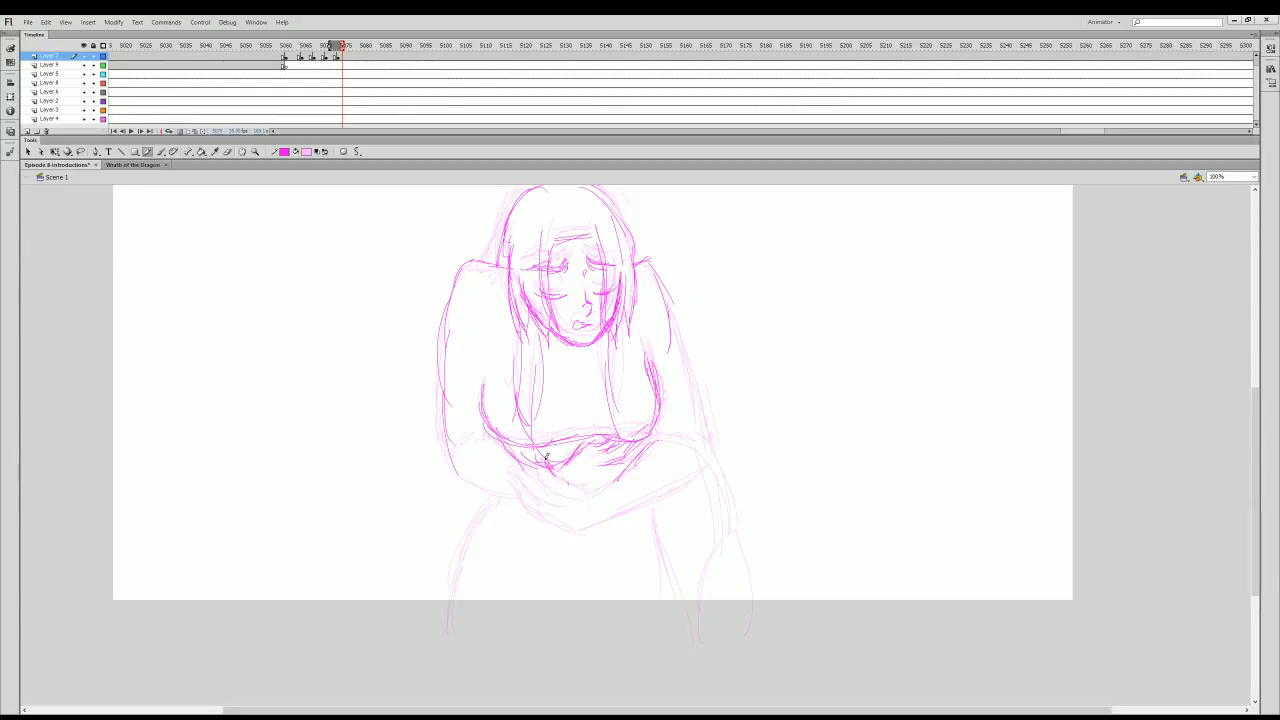
drag(550, 465, 636, 478)
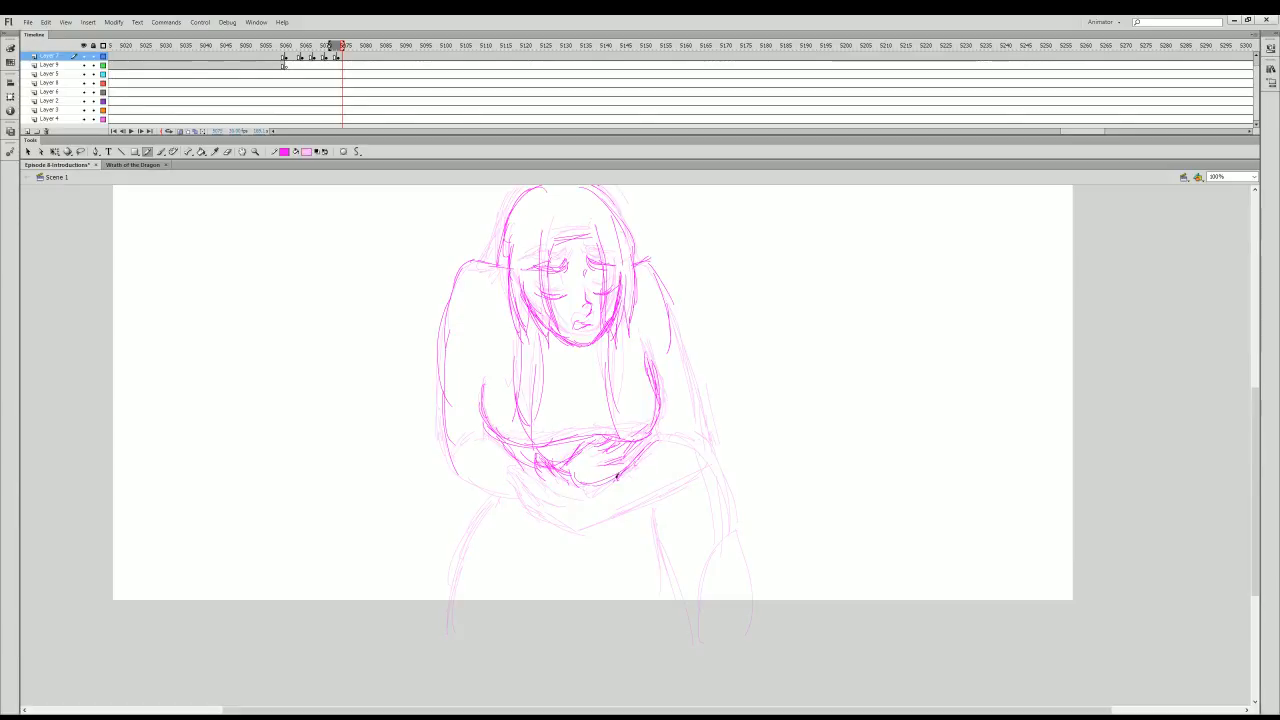
drag(688, 354, 702, 455)
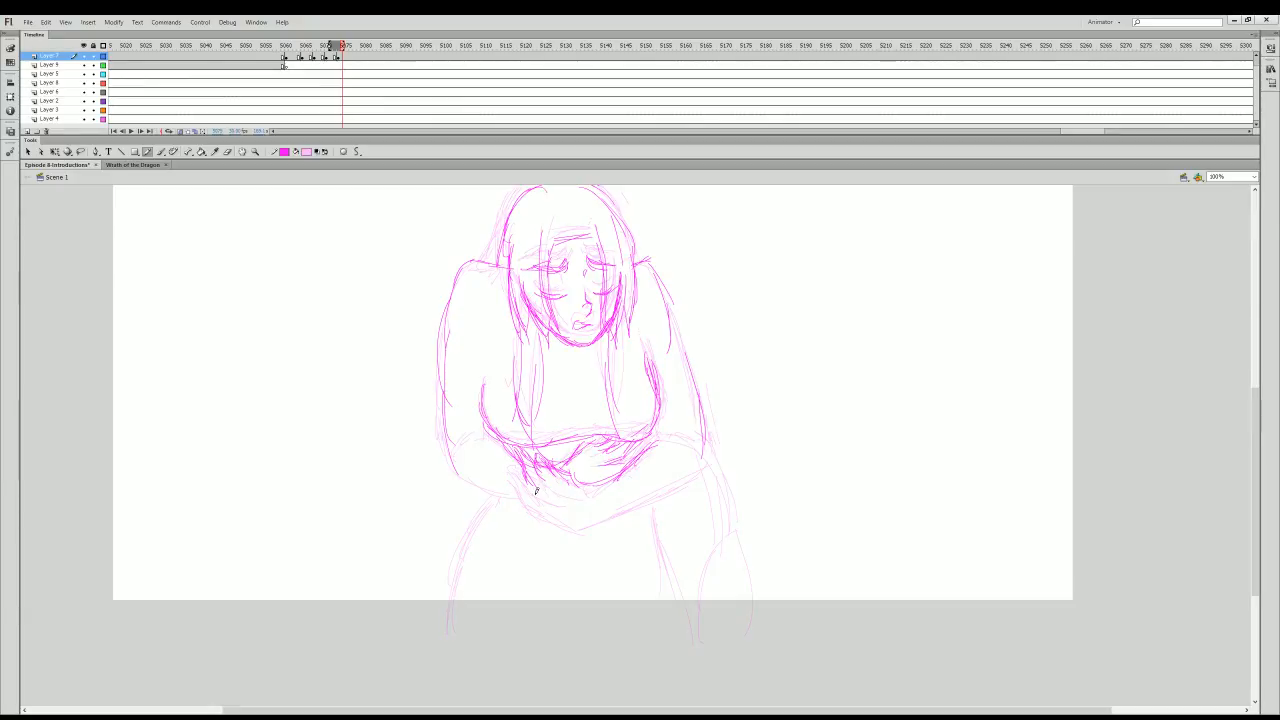
mouse_move(509, 470)
mouse_down()
mouse_move(528, 504)
mouse_move(536, 493)
mouse_move(513, 464)
mouse_move(519, 497)
mouse_move(581, 529)
mouse_move(552, 514)
mouse_move(569, 522)
mouse_move(626, 498)
mouse_move(588, 518)
mouse_move(692, 468)
mouse_up()
drag(704, 417, 701, 462)
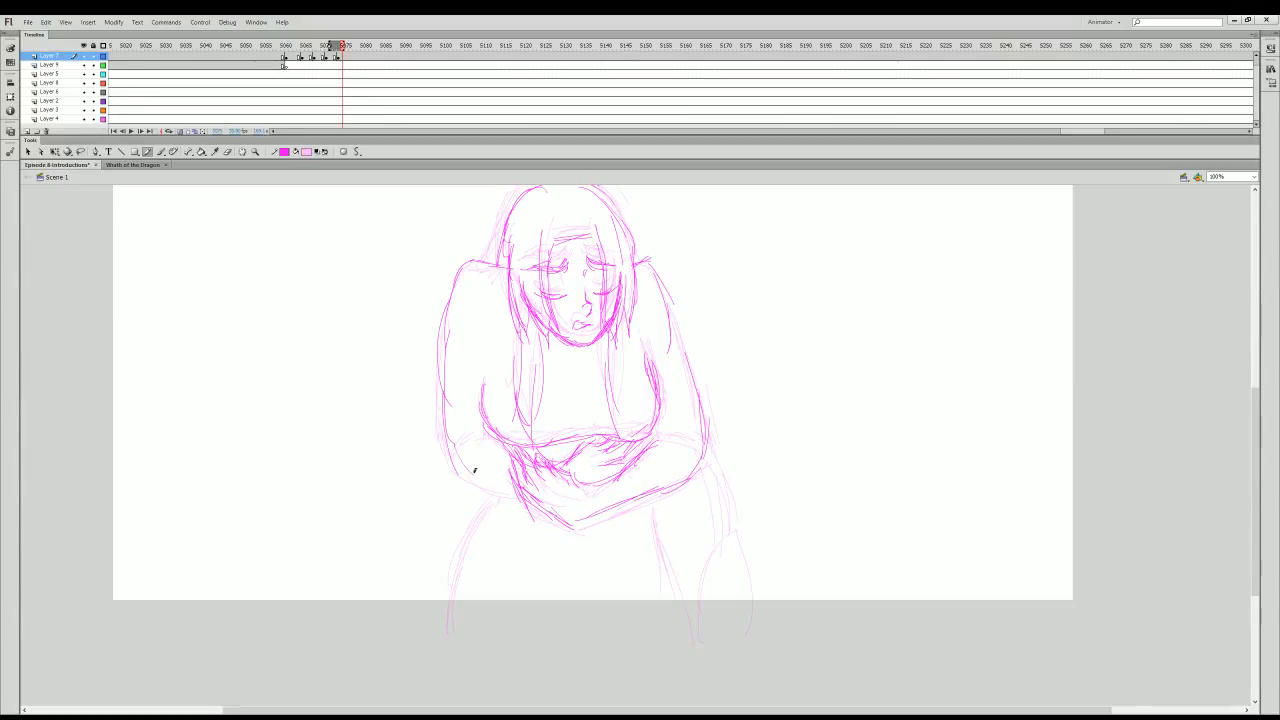
- Reinforce the fifth pose's elbows, upper arms and chest edge, and start the hip line below the forearm
drag(460, 455, 497, 435)
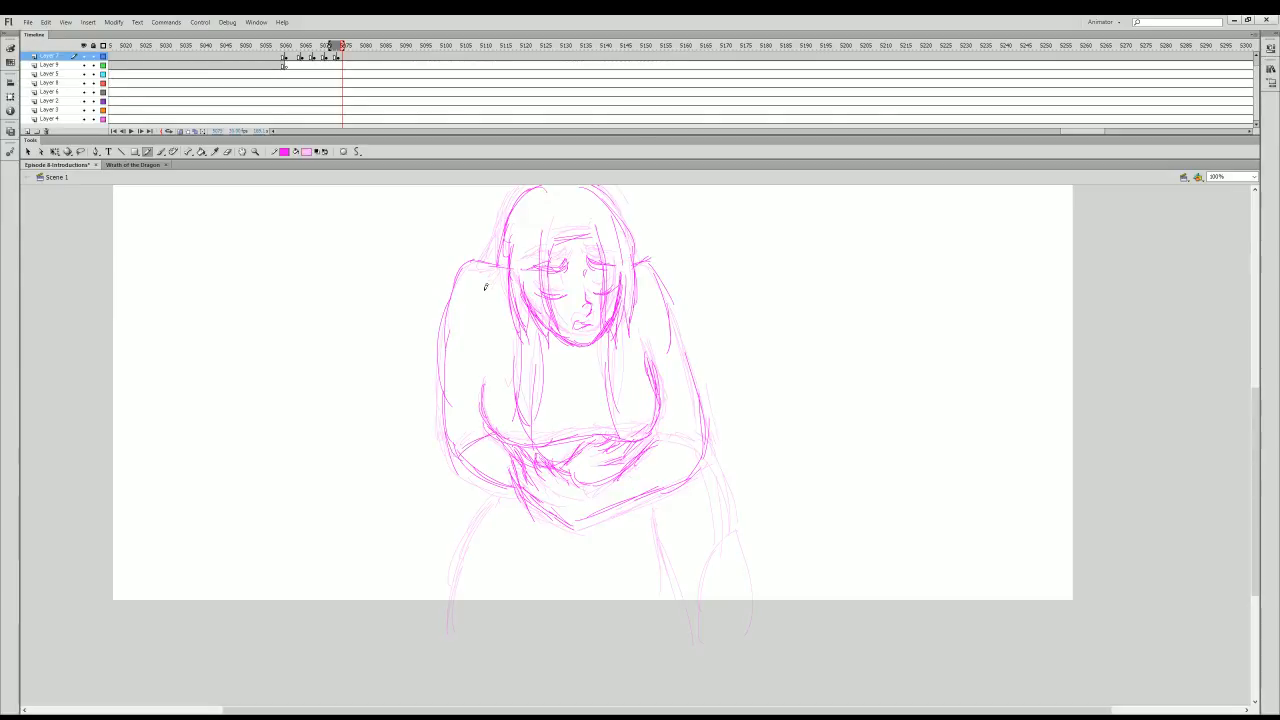
drag(470, 268, 449, 327)
mouse_move(669, 450)
mouse_down()
mouse_move(714, 474)
mouse_move(704, 481)
mouse_up()
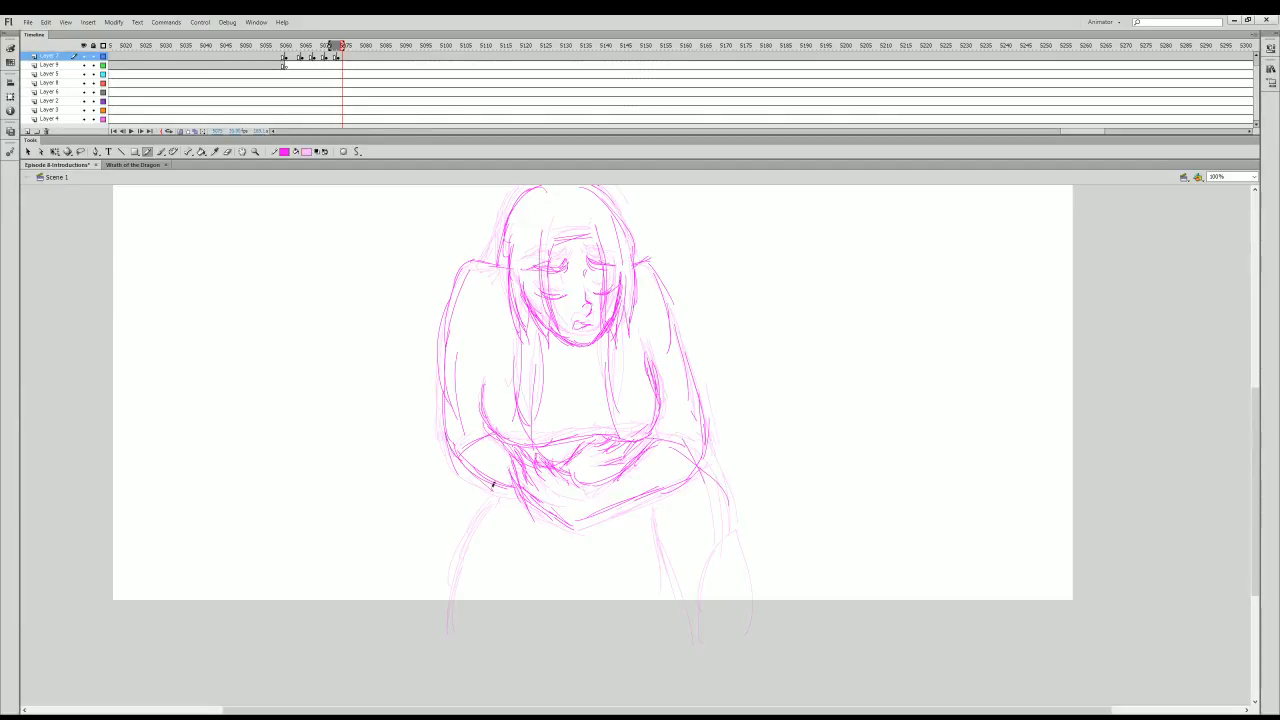
drag(450, 452, 520, 494)
mouse_move(658, 388)
mouse_down()
mouse_move(634, 441)
mouse_move(608, 436)
mouse_up()
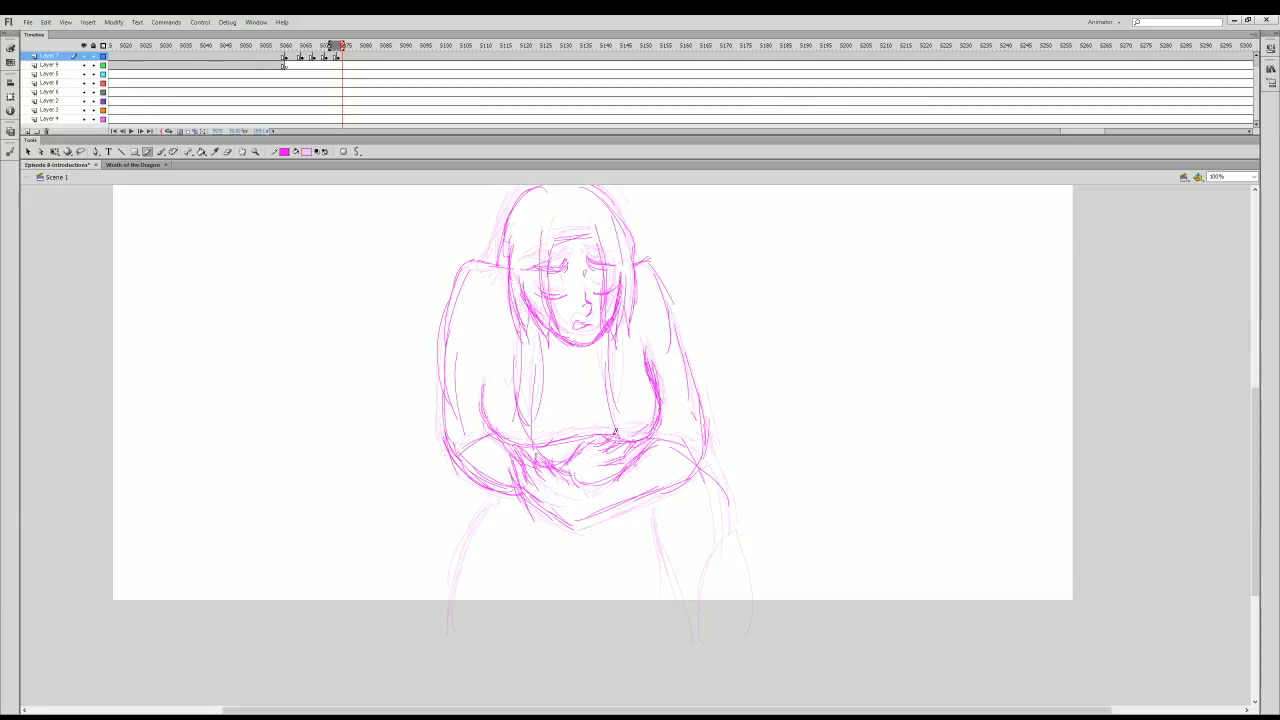
- Draw the fifth pose's thighs and the clothing lines running down beside the legs past the stage edge
key(e)
key(y)
mouse_move(490, 492)
mouse_down()
mouse_move(443, 580)
mouse_move(445, 603)
mouse_up()
drag(463, 537, 440, 632)
drag(653, 507, 658, 593)
drag(714, 452, 718, 556)
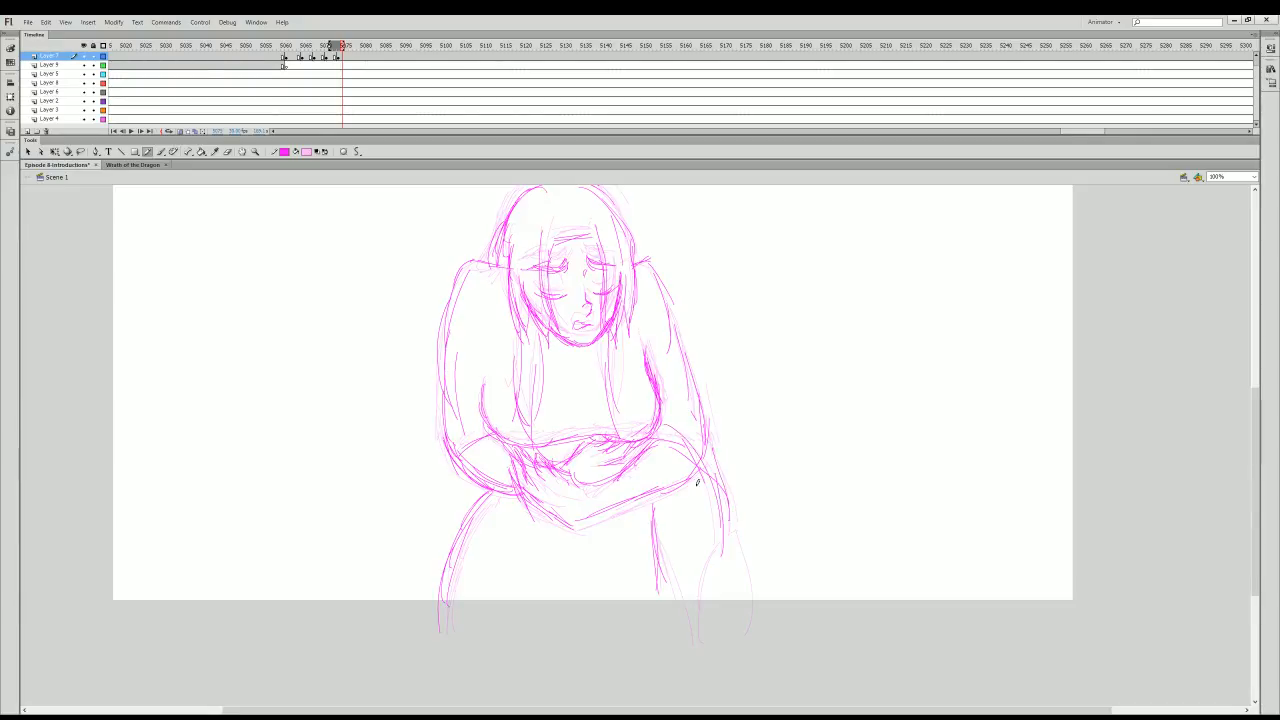
drag(722, 485, 694, 609)
drag(718, 537, 695, 665)
drag(657, 497, 683, 637)
drag(733, 528, 759, 622)
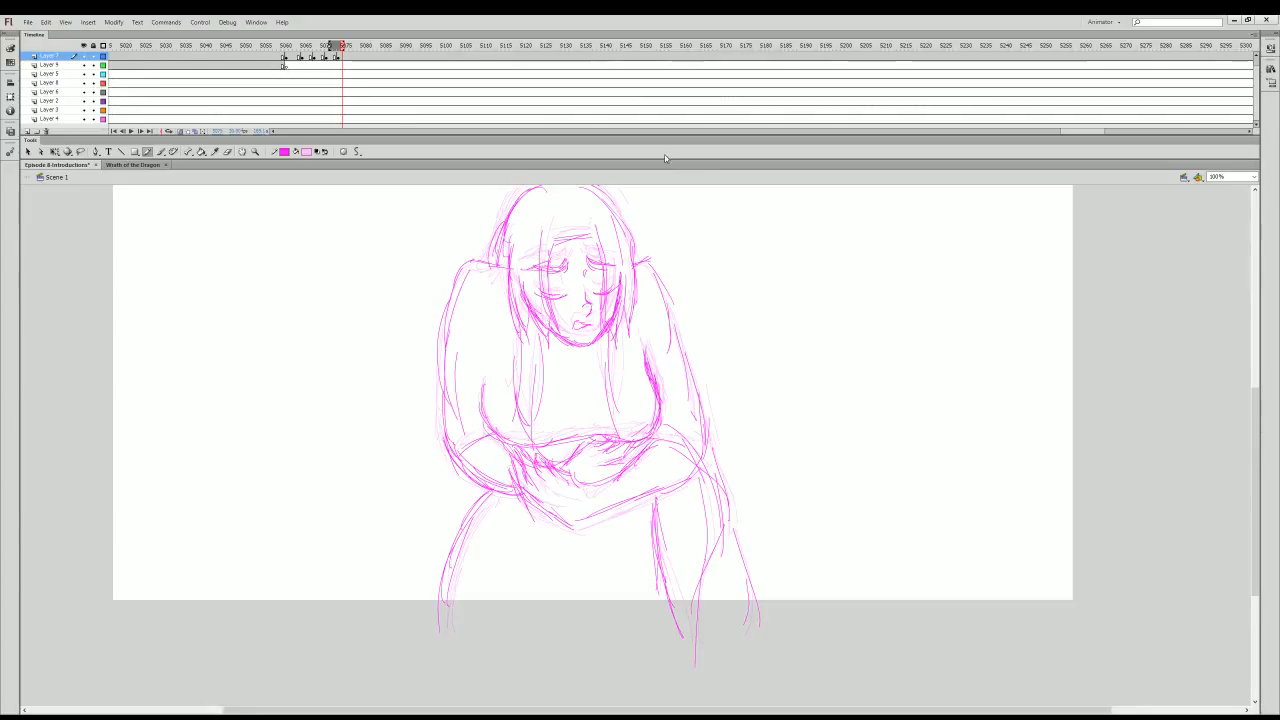
- Play the sequence with the completed fifth pose several times to judge how long the pose should hold
scroll(1218, 453, up, 2)
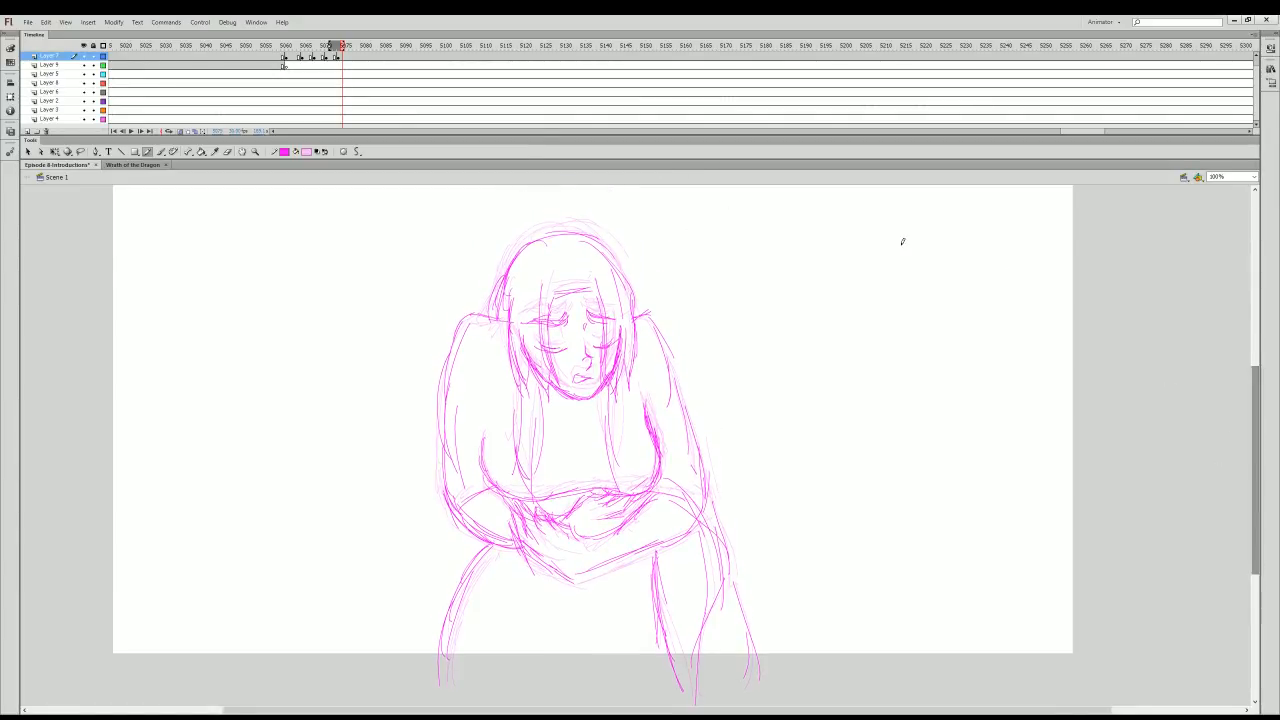
click(420, 46)
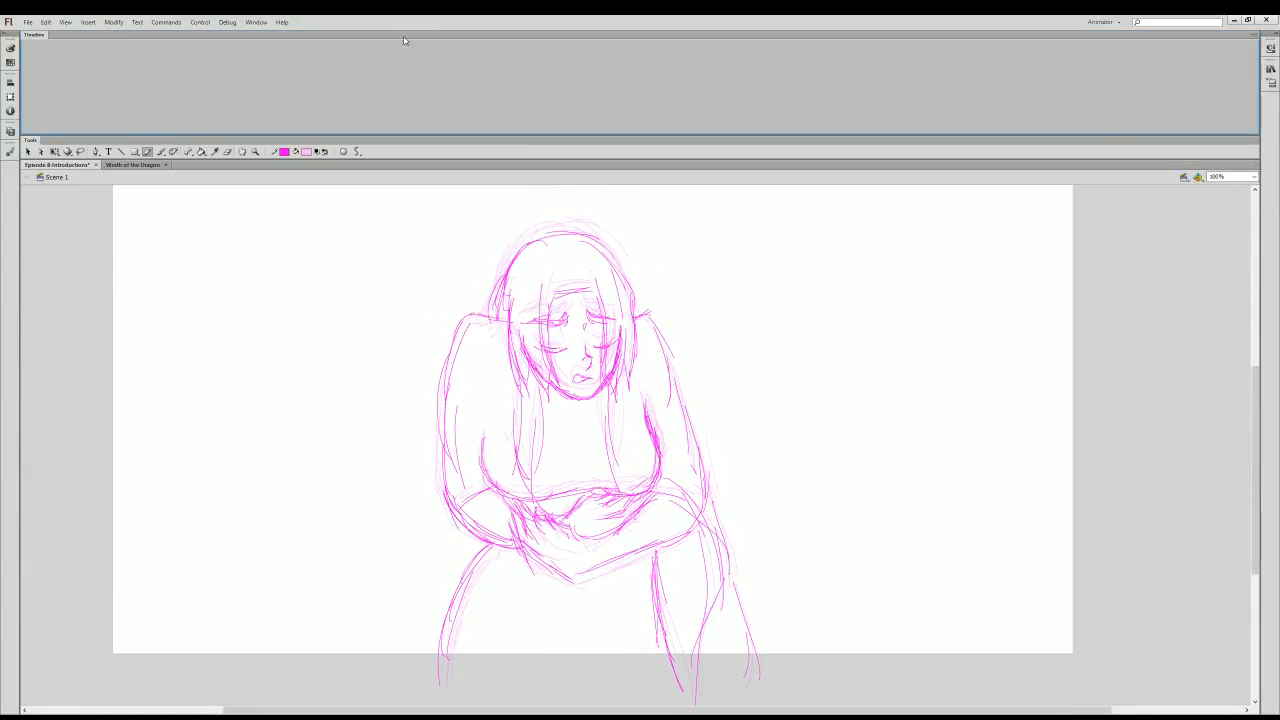
key(Return)
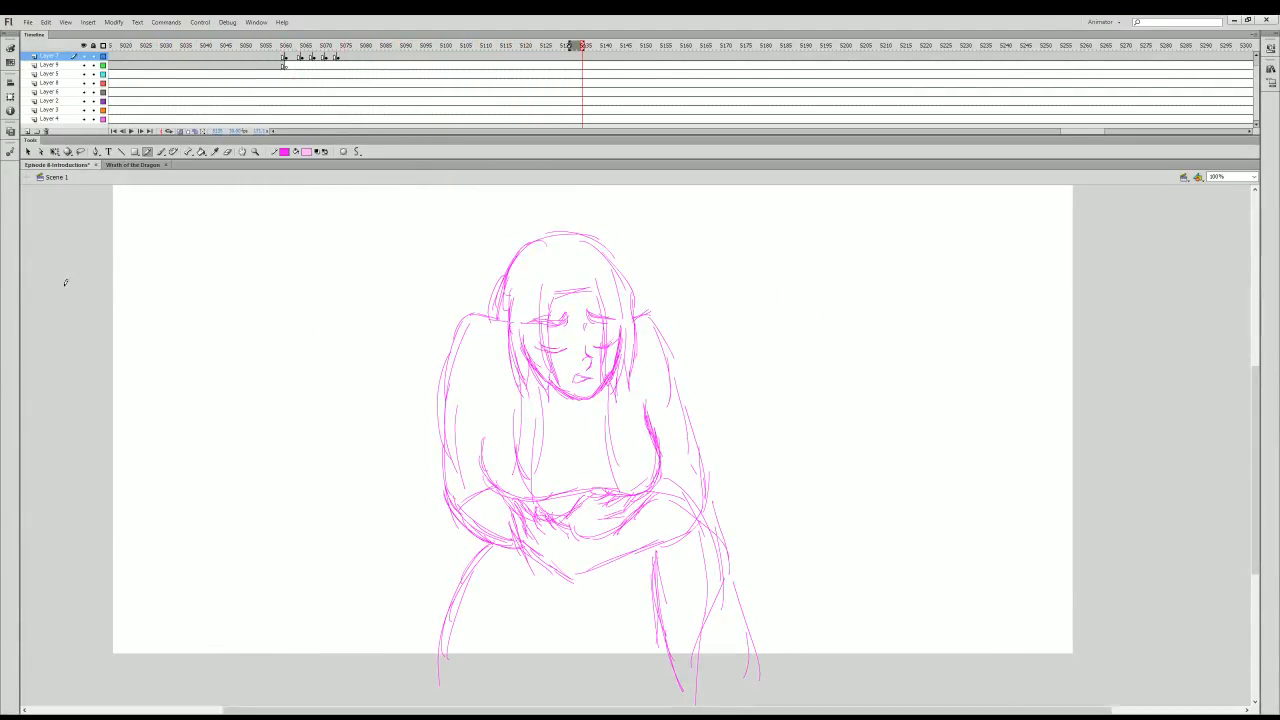
drag(1260, 100, 1258, 60)
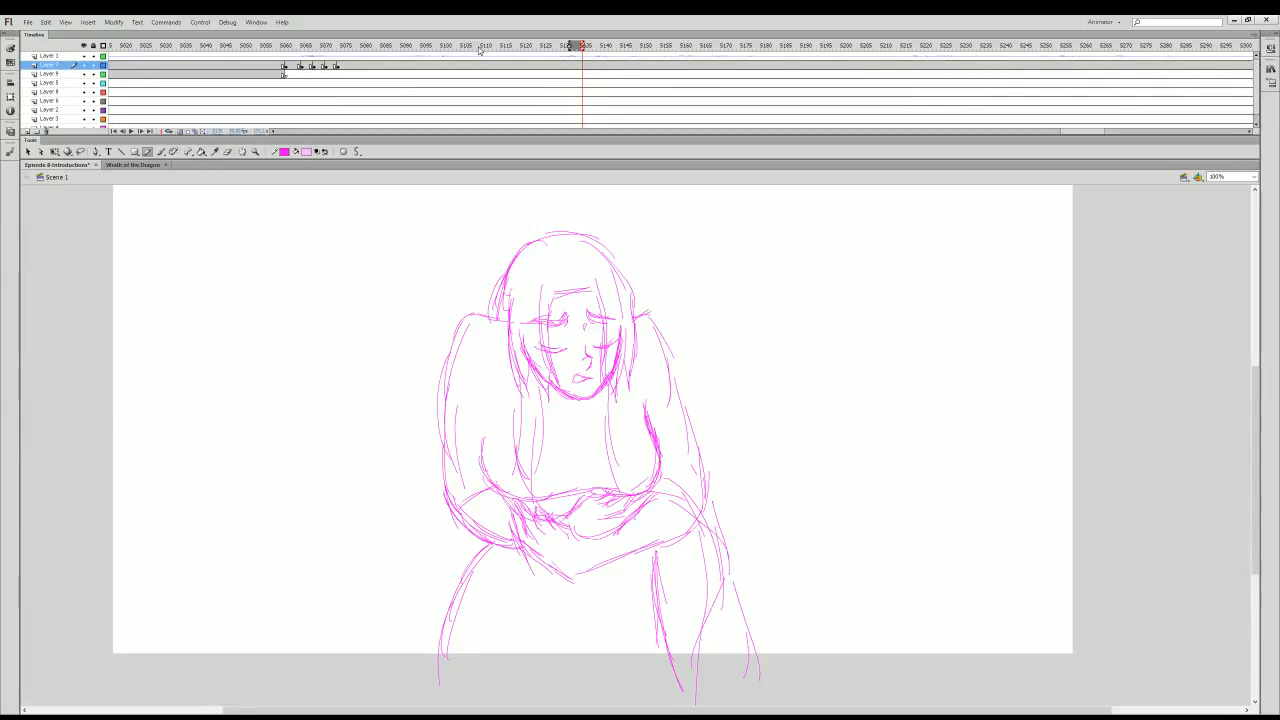
drag(479, 50, 148, 50)
key(Return)
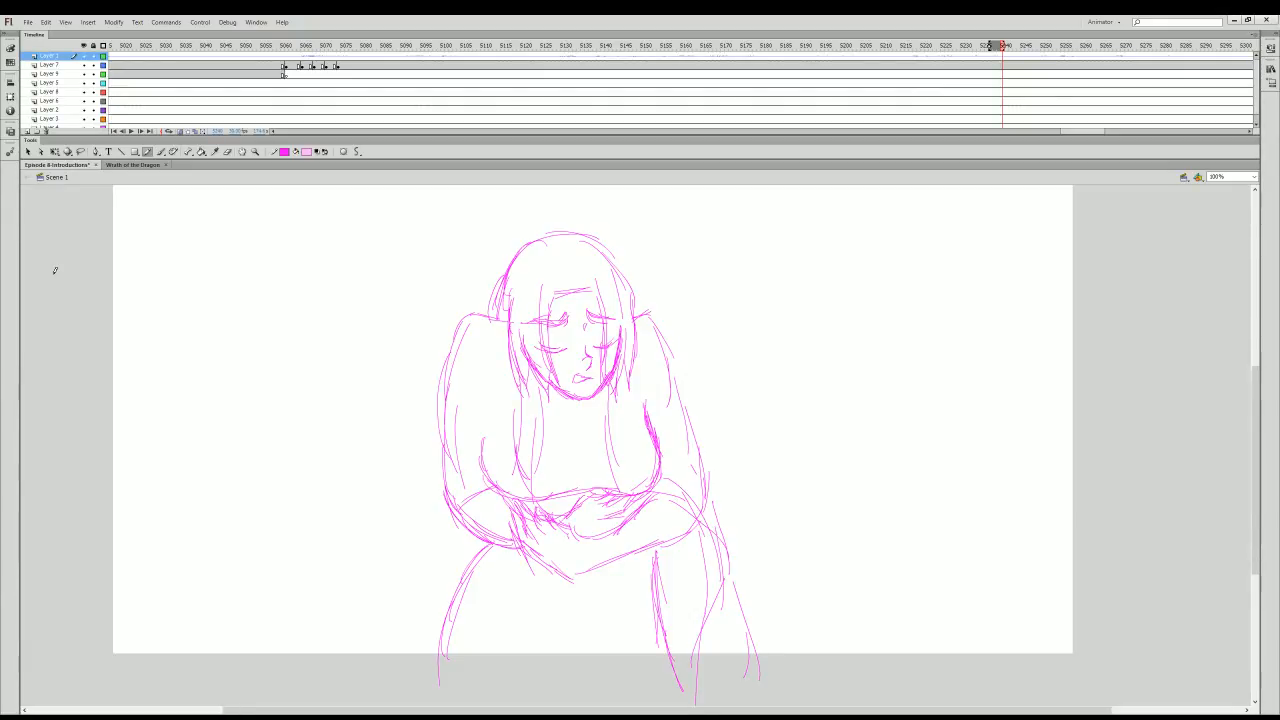
key(Return)
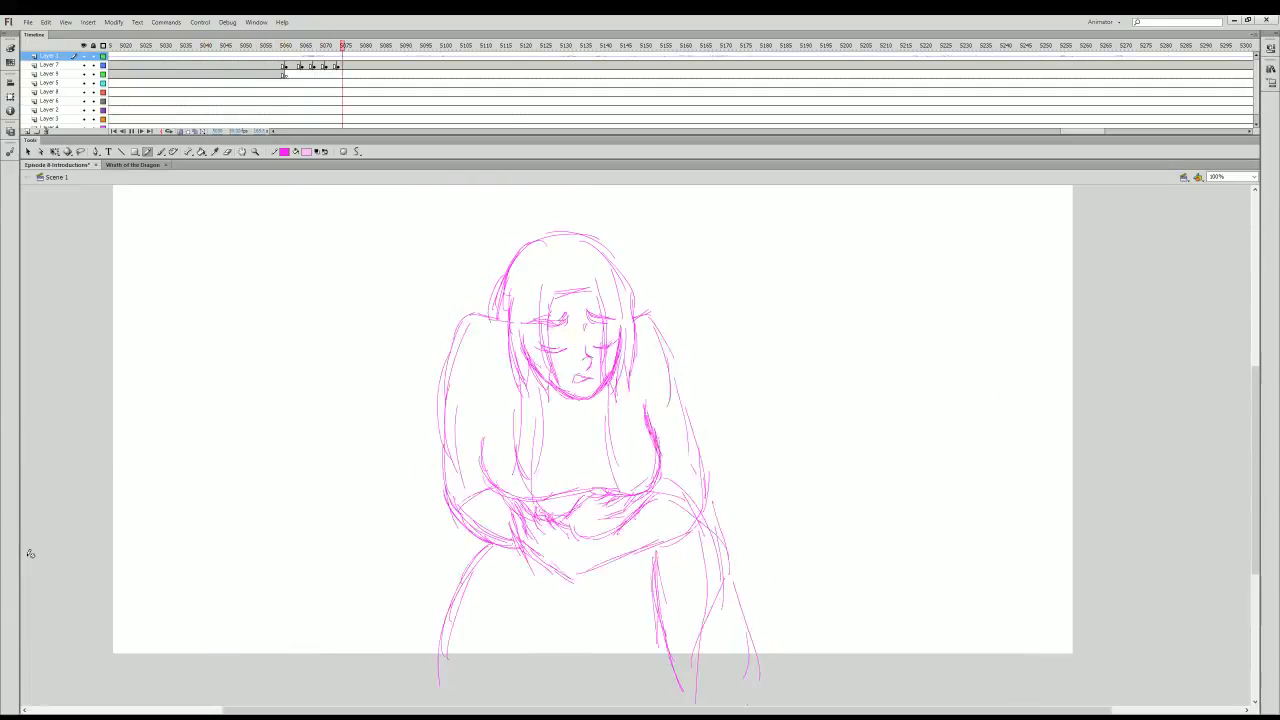
click(271, 46)
key(Return)
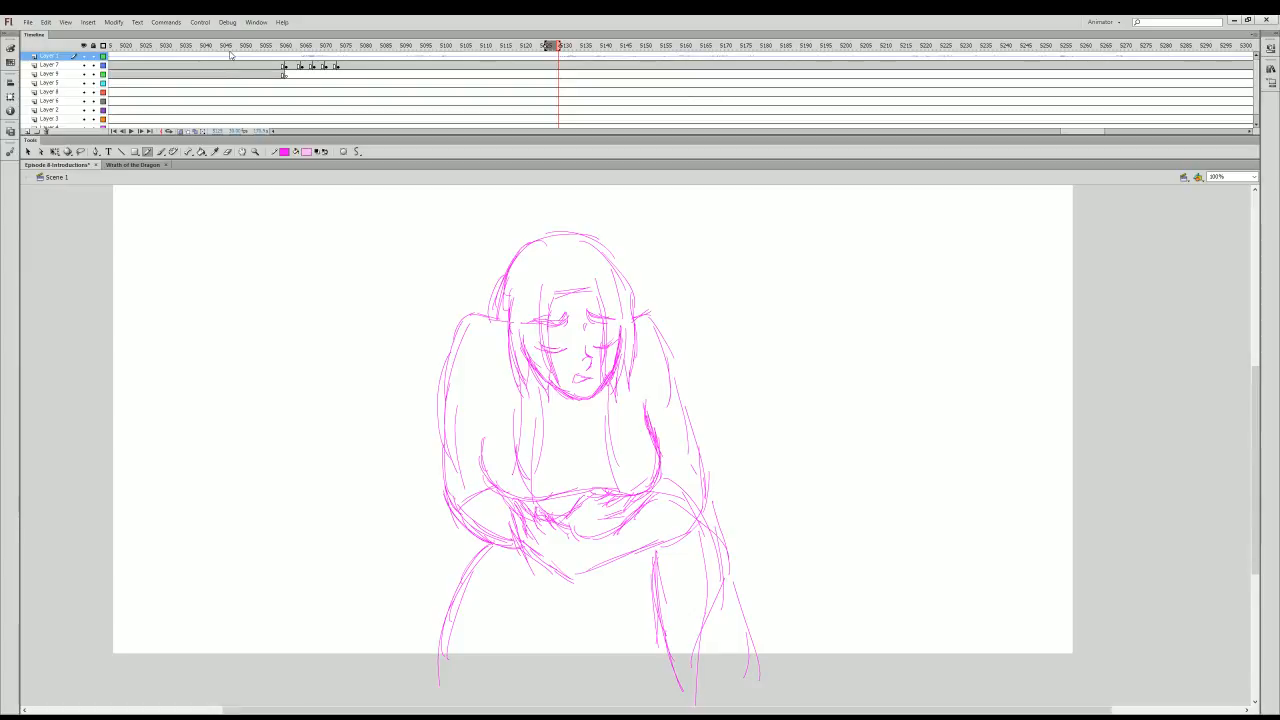
- Insert blank keyframes near frame 5128 on the woman's sketch layer and the layer directly below it
click(560, 66)
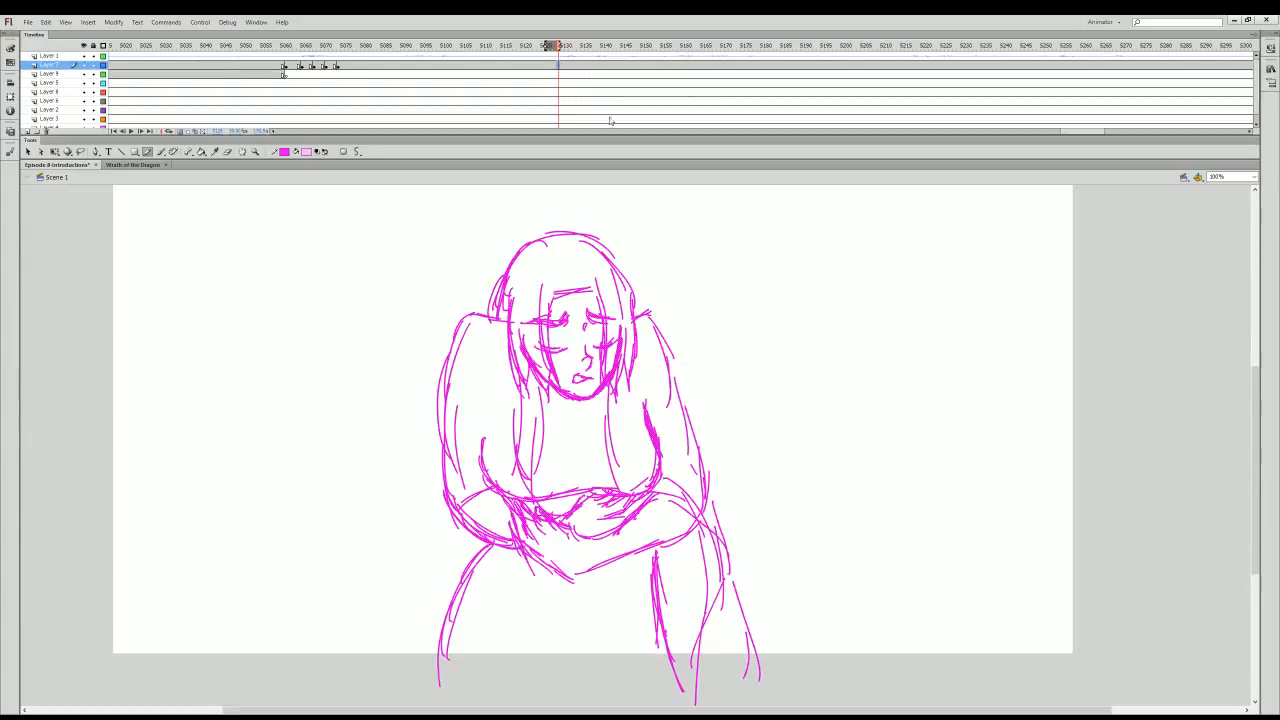
key(F7)
click(556, 75)
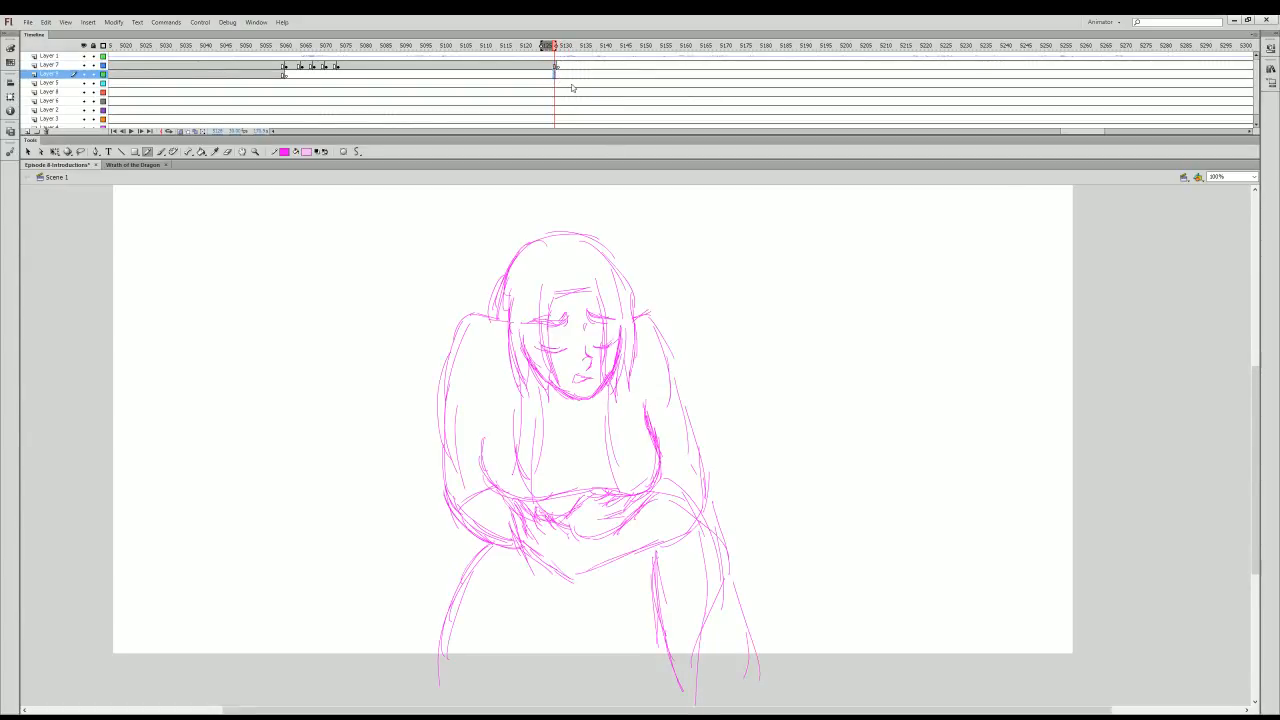
key(F7)
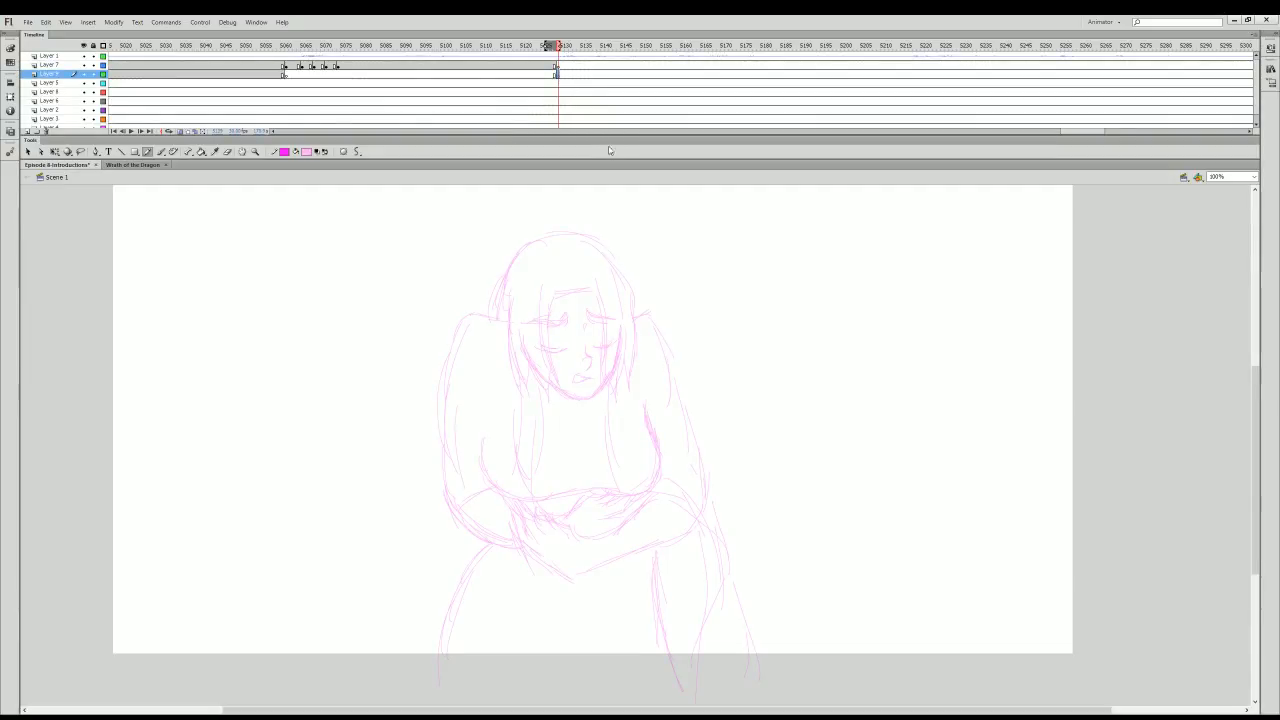
- Play the whole animation from about frame 1543, and return to the blank keyframes near frame 5128
mouse_move(549, 46)
mouse_down()
mouse_move(508, 60)
mouse_move(94, 480)
mouse_move(44, 551)
mouse_move(96, 437)
mouse_up()
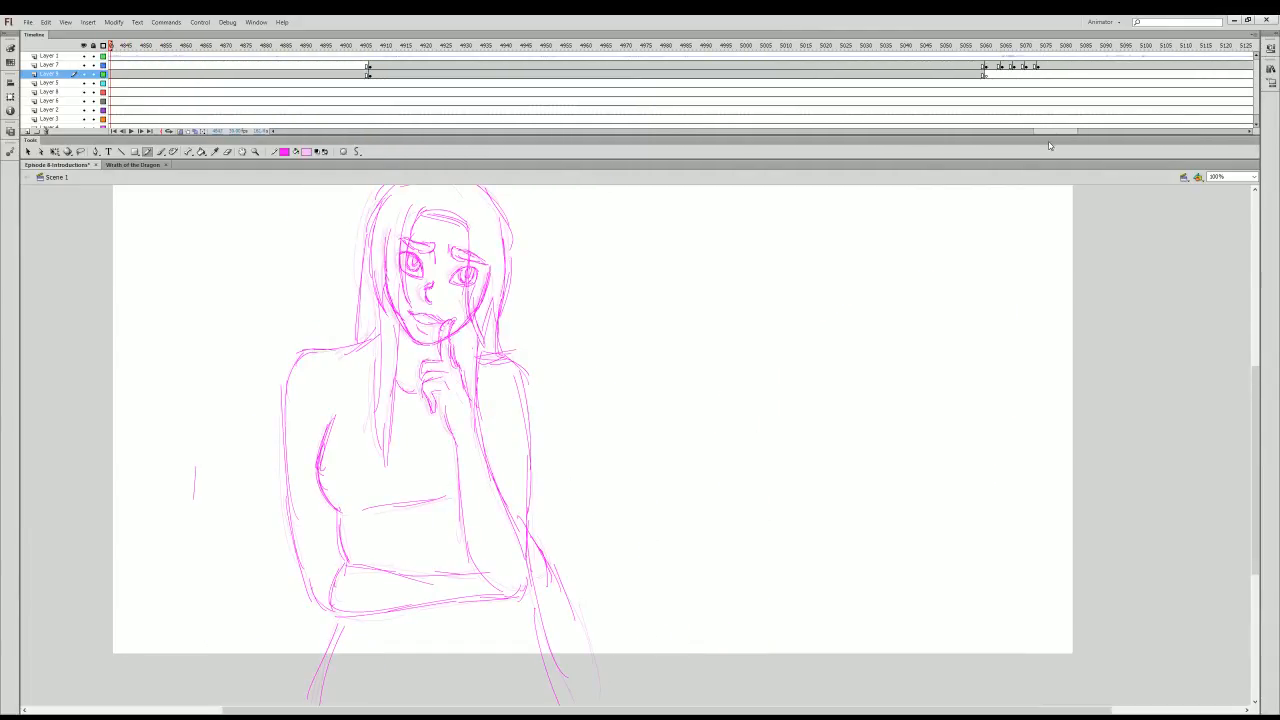
drag(1052, 131, 592, 220)
click(516, 47)
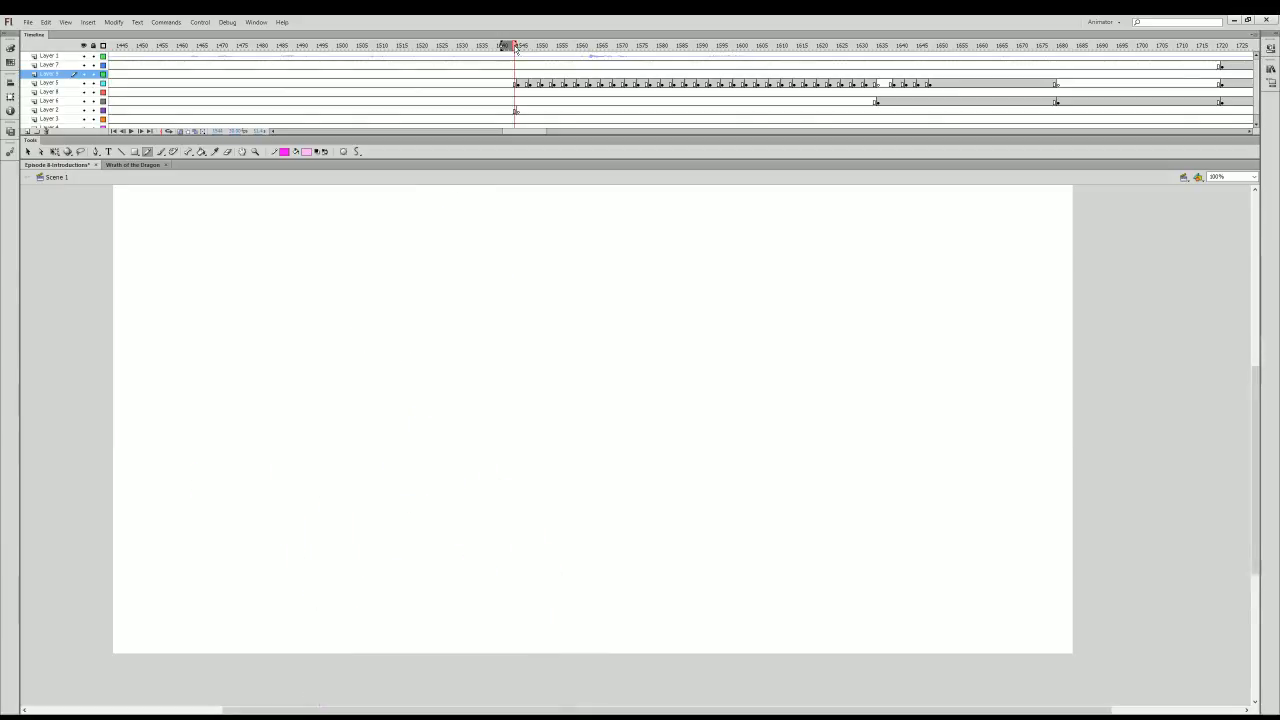
key(Return)
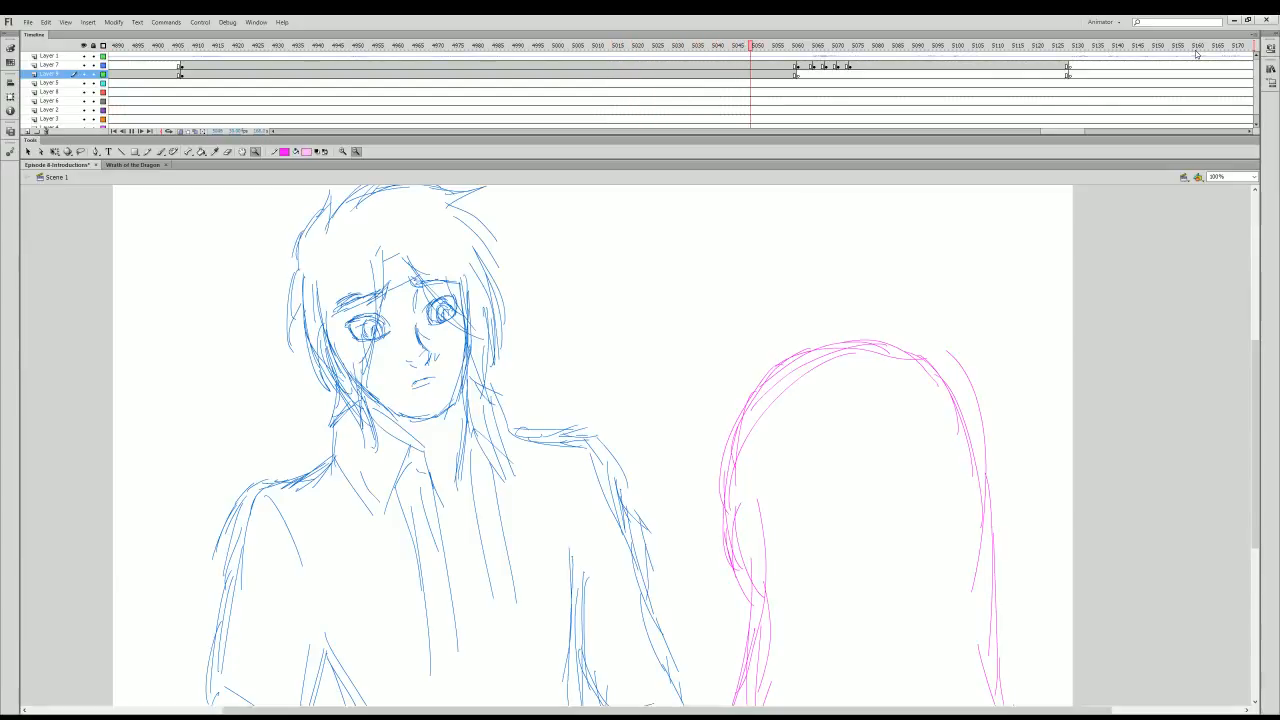
click(1060, 46)
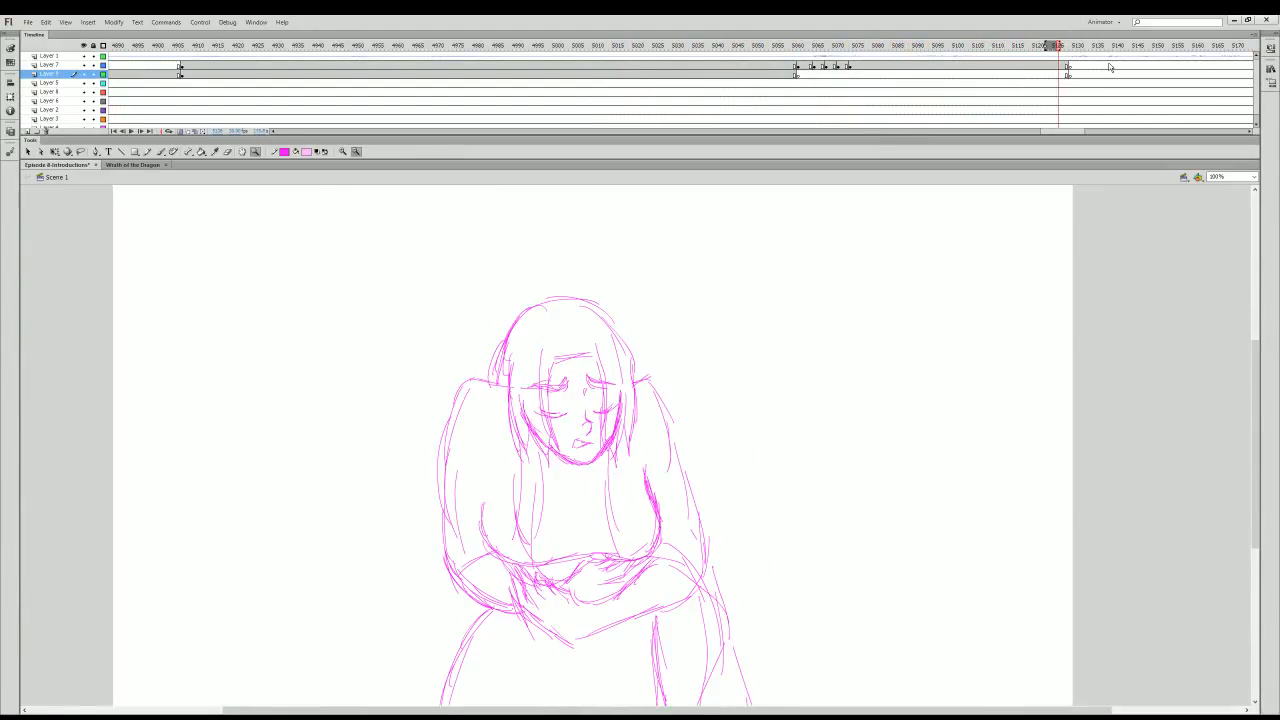
mouse_move(1076, 52)
mouse_down()
mouse_move(1262, 80)
mouse_move(637, 217)
mouse_move(991, 157)
mouse_move(1260, 162)
mouse_move(849, 134)
mouse_up()
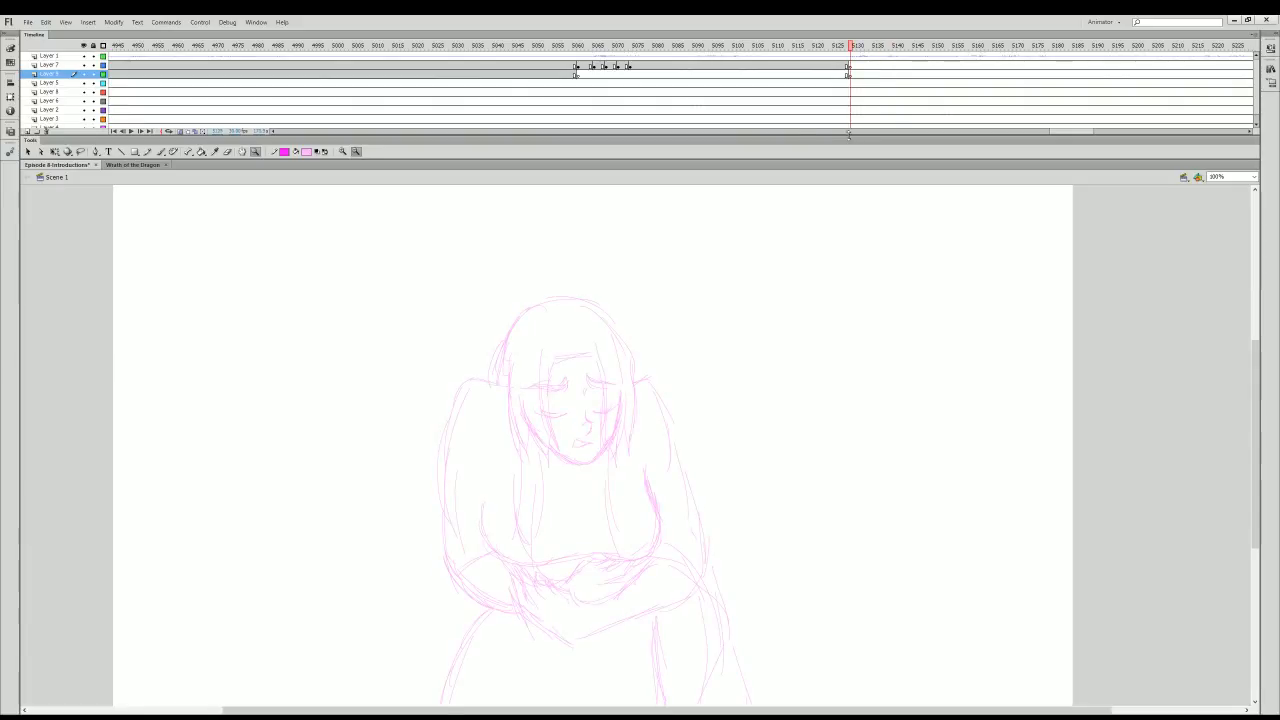